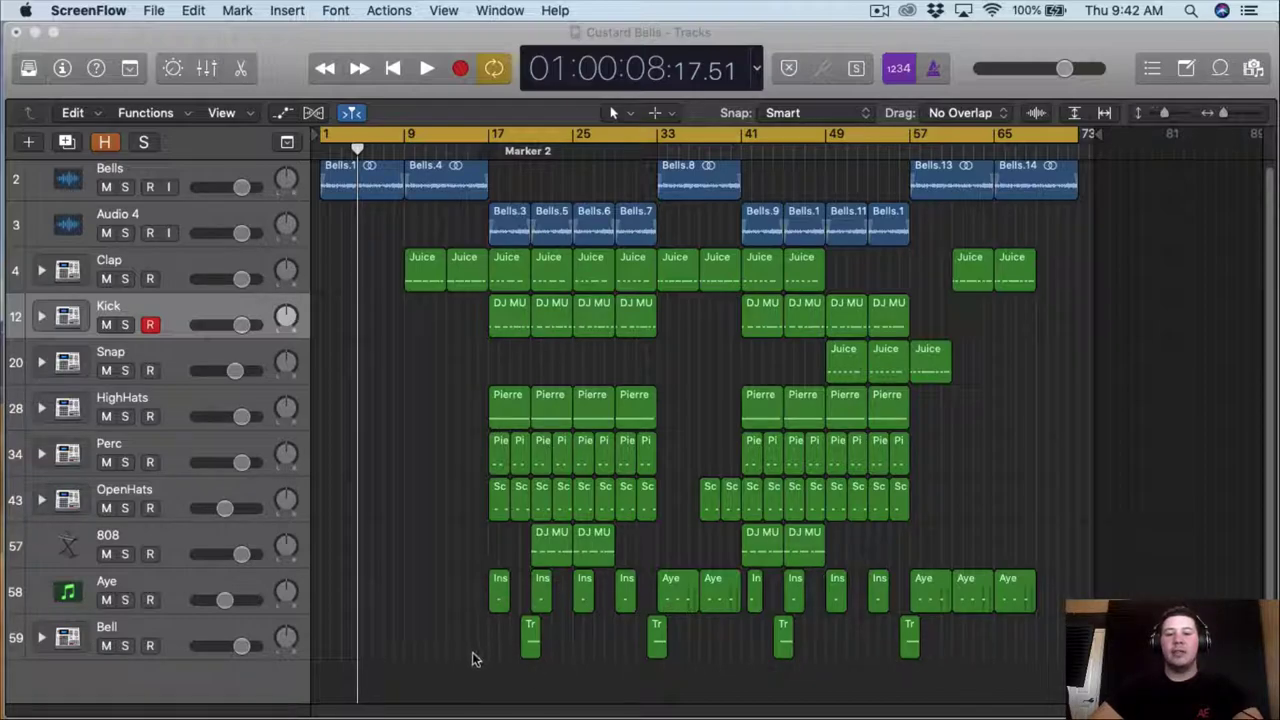
- Play the arrangement from the beginning with the tracks zoomed in slightly horizontally
scroll(431, 265, "up", 1)
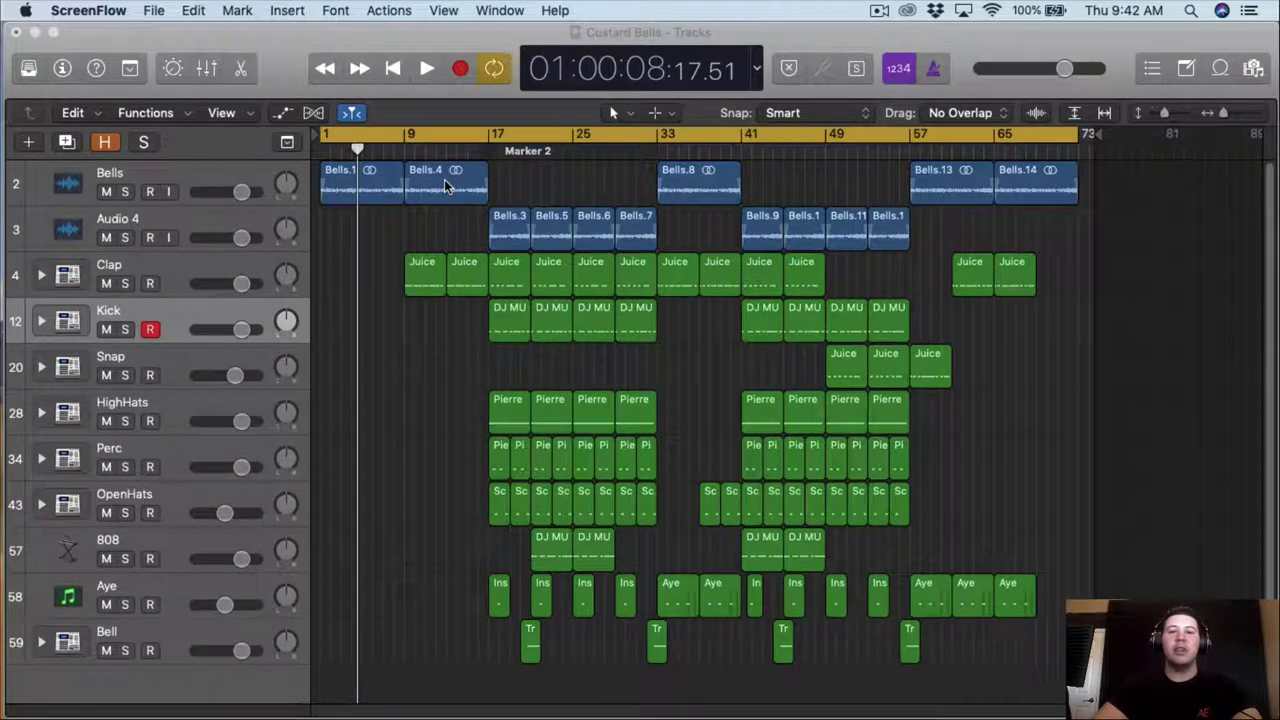
left_click(403, 233)
key("space")
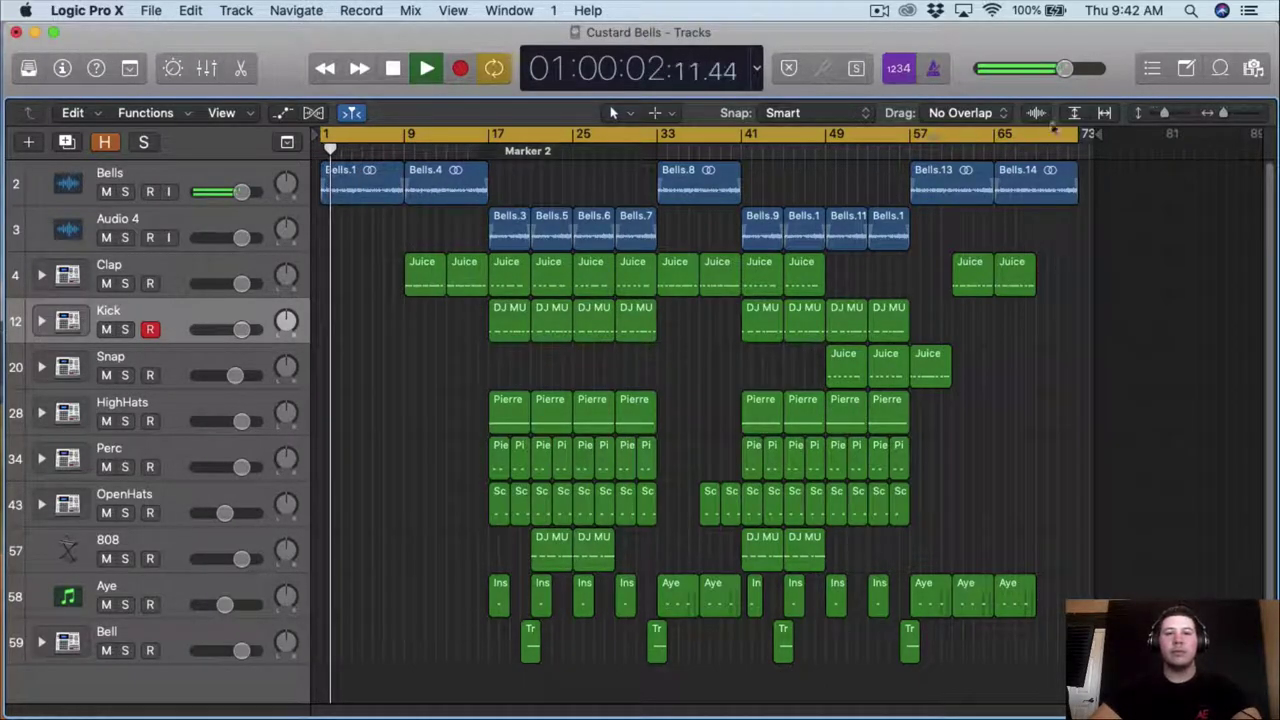
left_click_drag(1221, 114, 1225, 114)
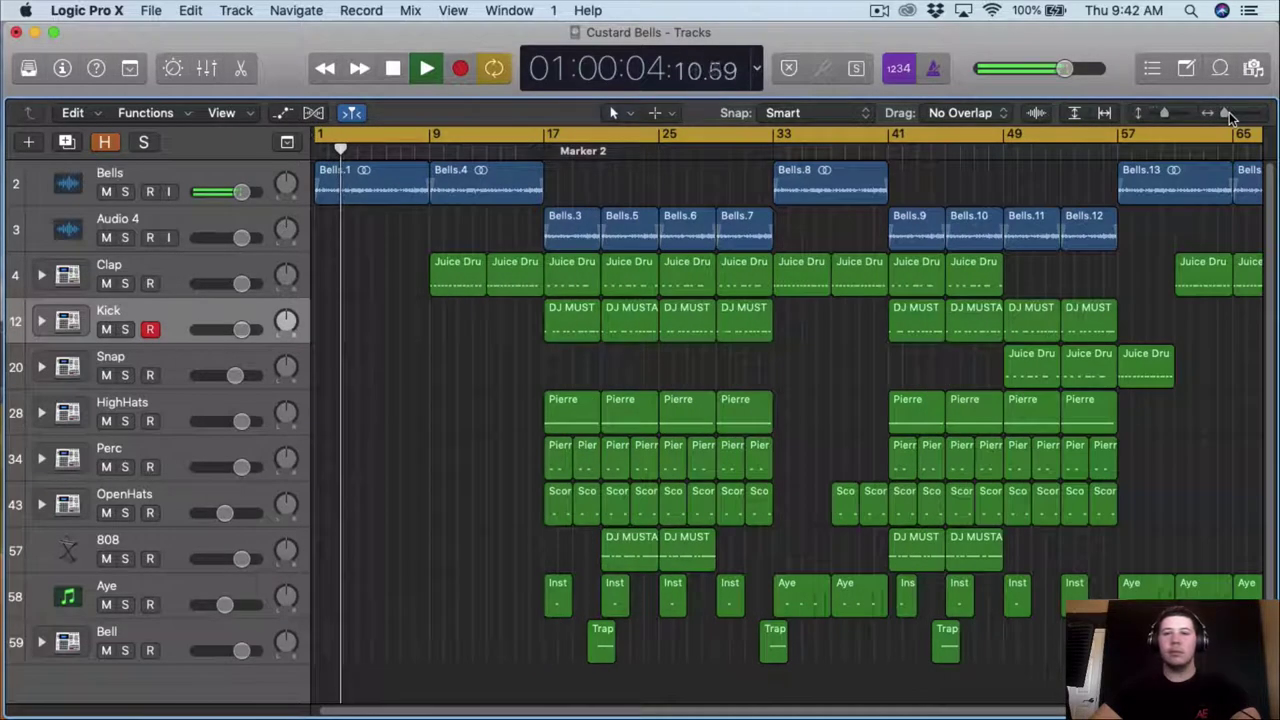
scroll(488, 295, "right", 1)
- Open the first Clap region in the Piano Roll, set its tool to the Pointer, and enlarge the editor to show bars 9 to 13
double_click(463, 286)
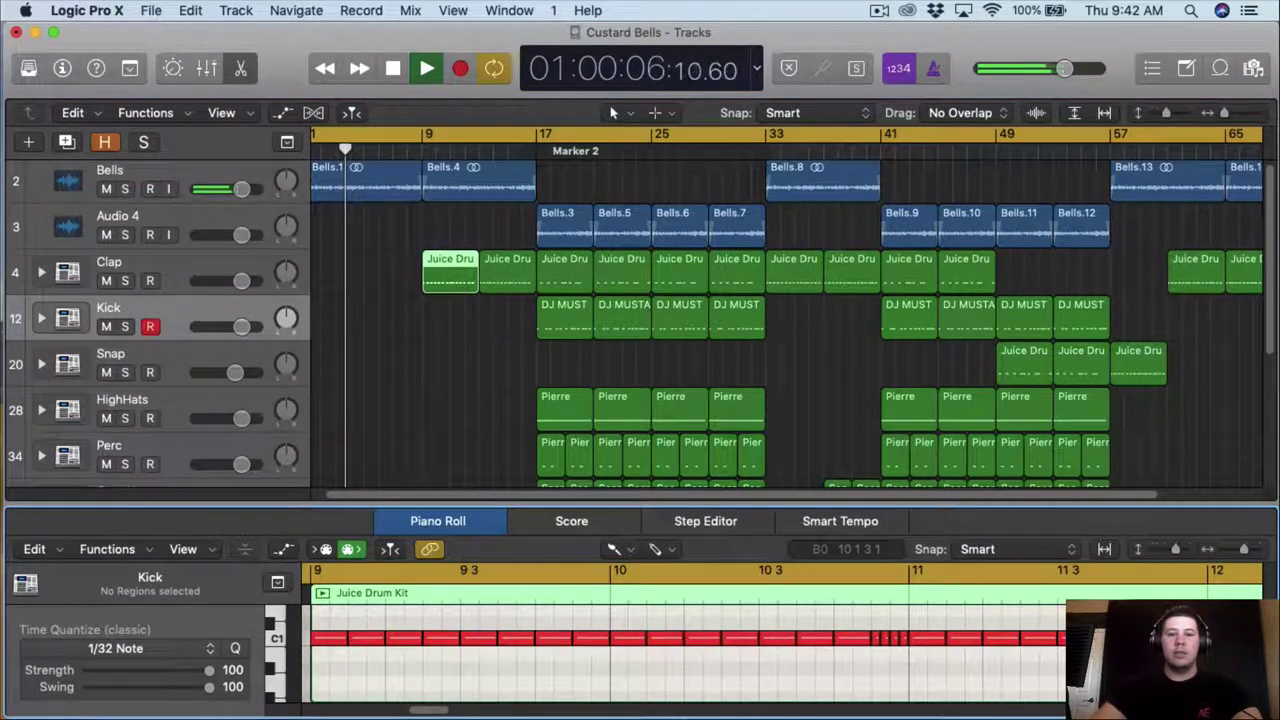
left_click(632, 549)
left_click(632, 546)
scroll(398, 250, "left", 2)
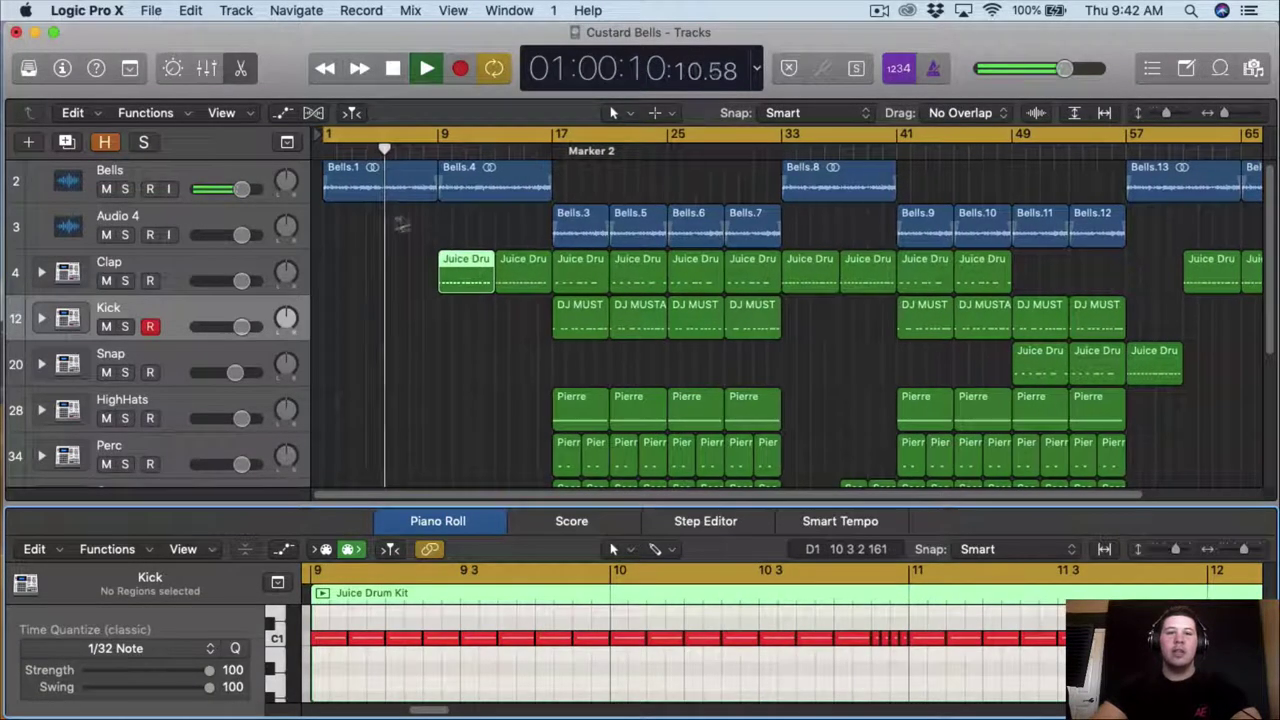
left_click_drag(478, 499, 492, 370)
left_click_drag(1244, 421, 1241, 421)
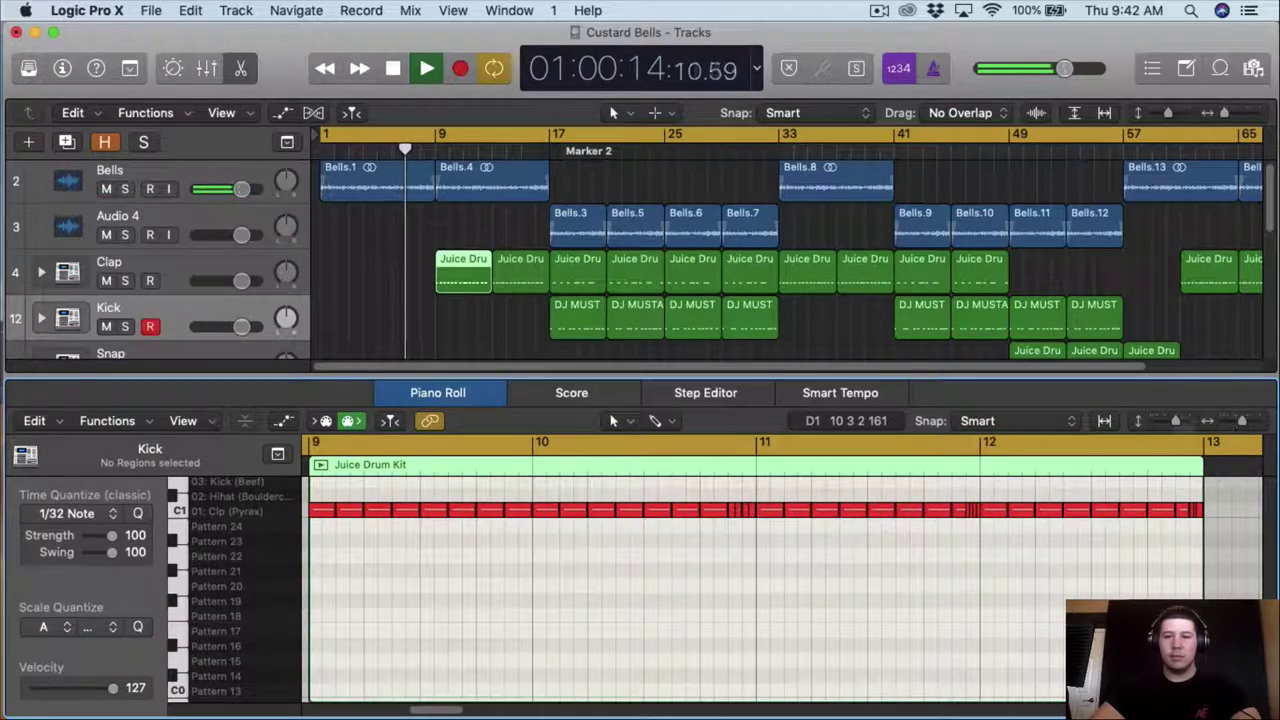
- Examine the clap note pattern and its rolls from bar 9 to bar 13 during playback
scroll(686, 303, "down", 3)
scroll(649, 309, "up", 2)
scroll(556, 491, "left", 1)
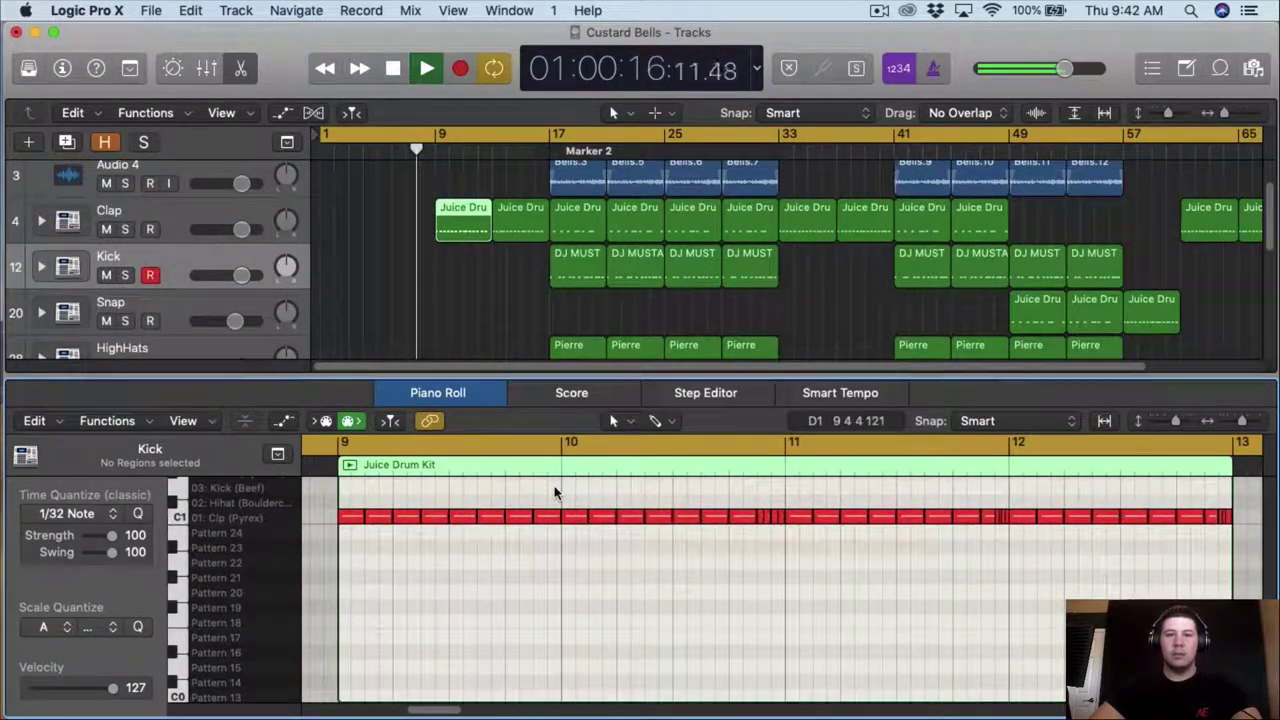
scroll(556, 491, "up", 1)
scroll(451, 266, "up", 2)
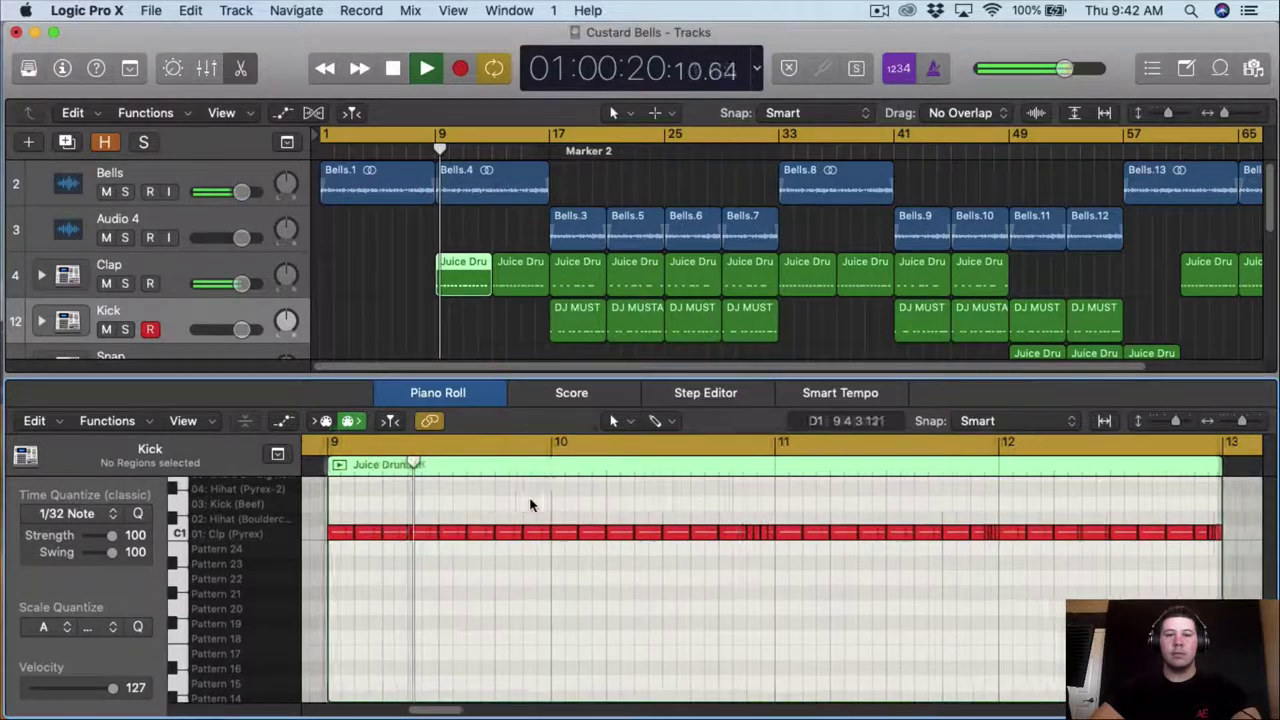
scroll(529, 506, "right", 2)
scroll(530, 505, "right", 1)
scroll(530, 505, "down", 1)
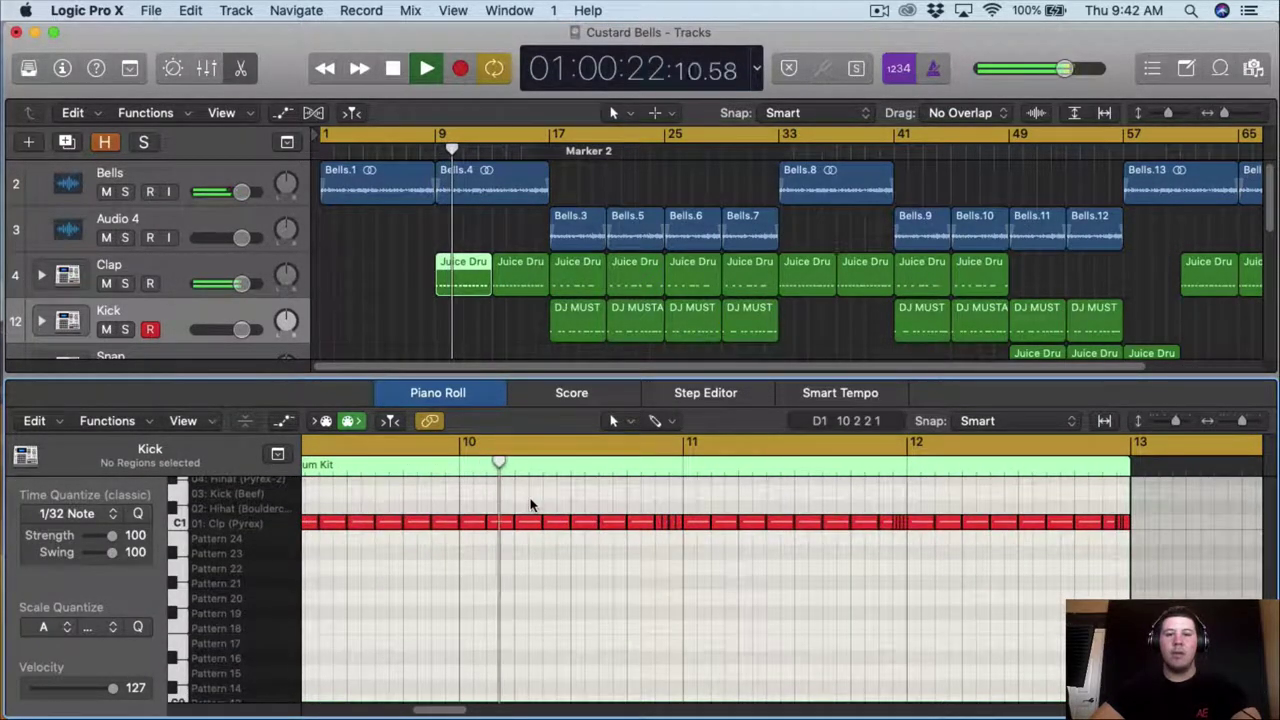
scroll(550, 540, "right", 2)
scroll(572, 565, "right", 1)
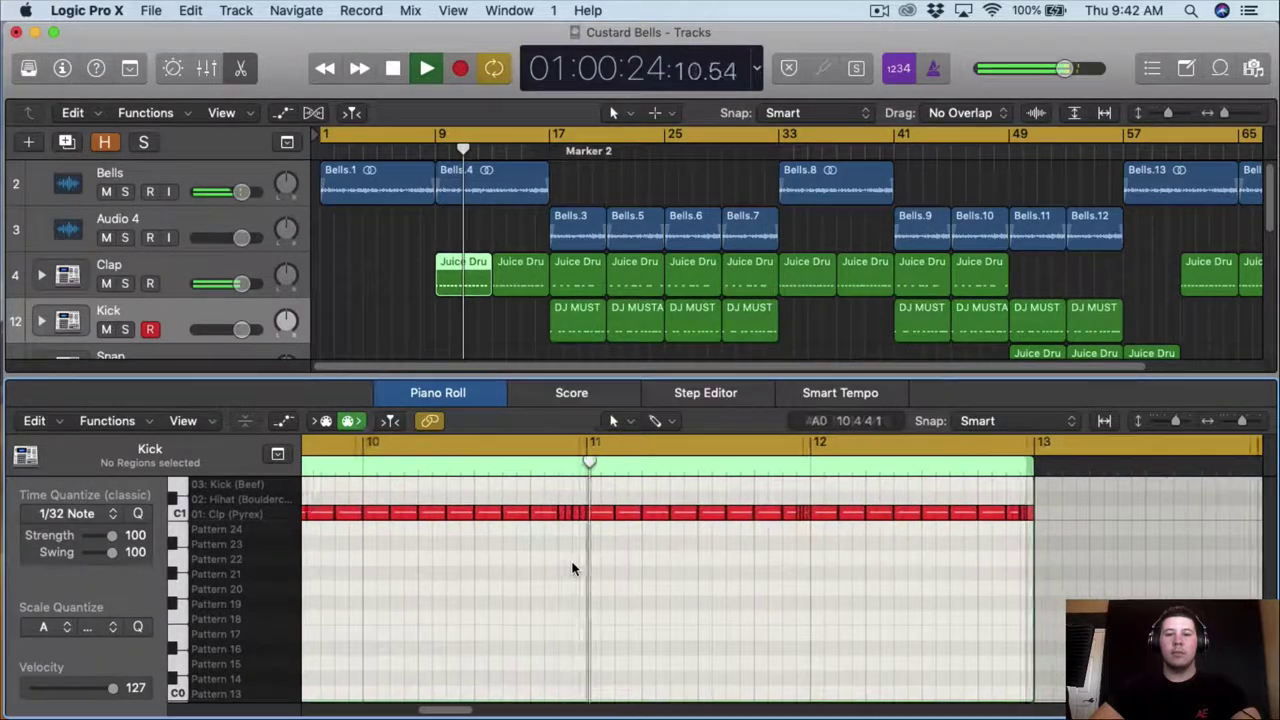
scroll(572, 568, "right", 4)
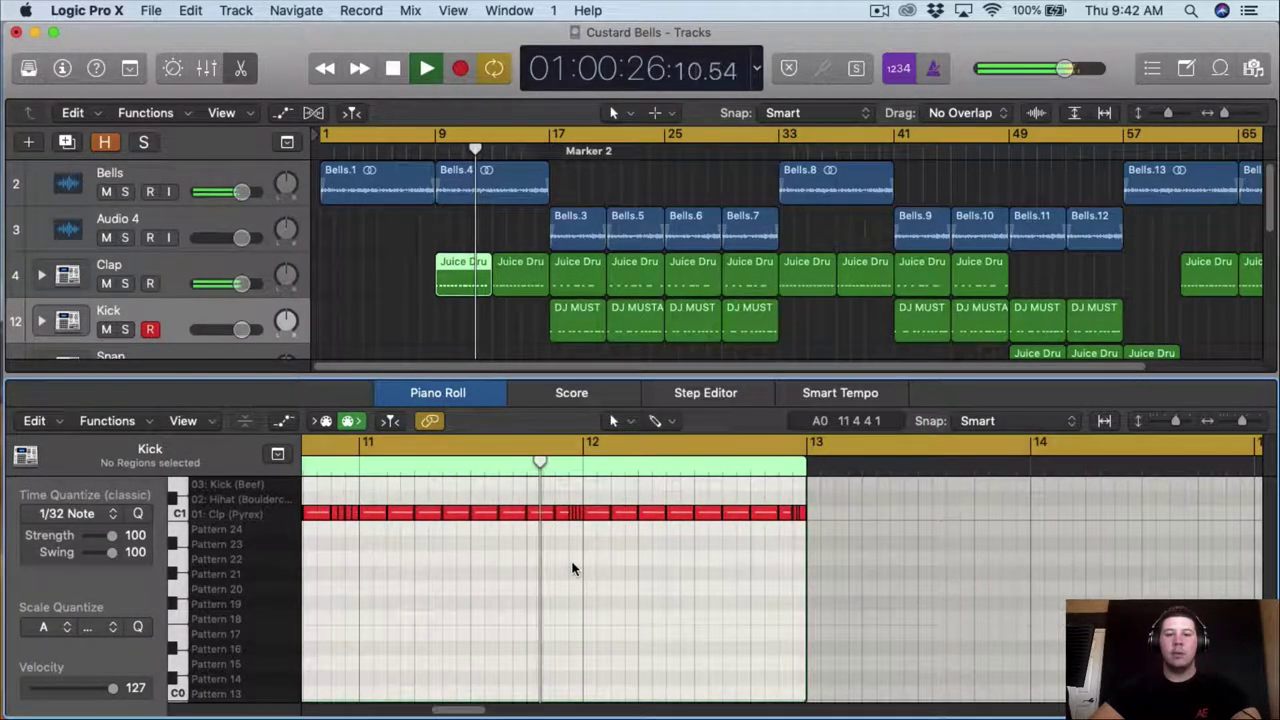
scroll(571, 566, "right", 1)
- Look over the tracks around the bar 17 section and close the Piano Roll to show the full arrangement
scroll(537, 260, "down", 2)
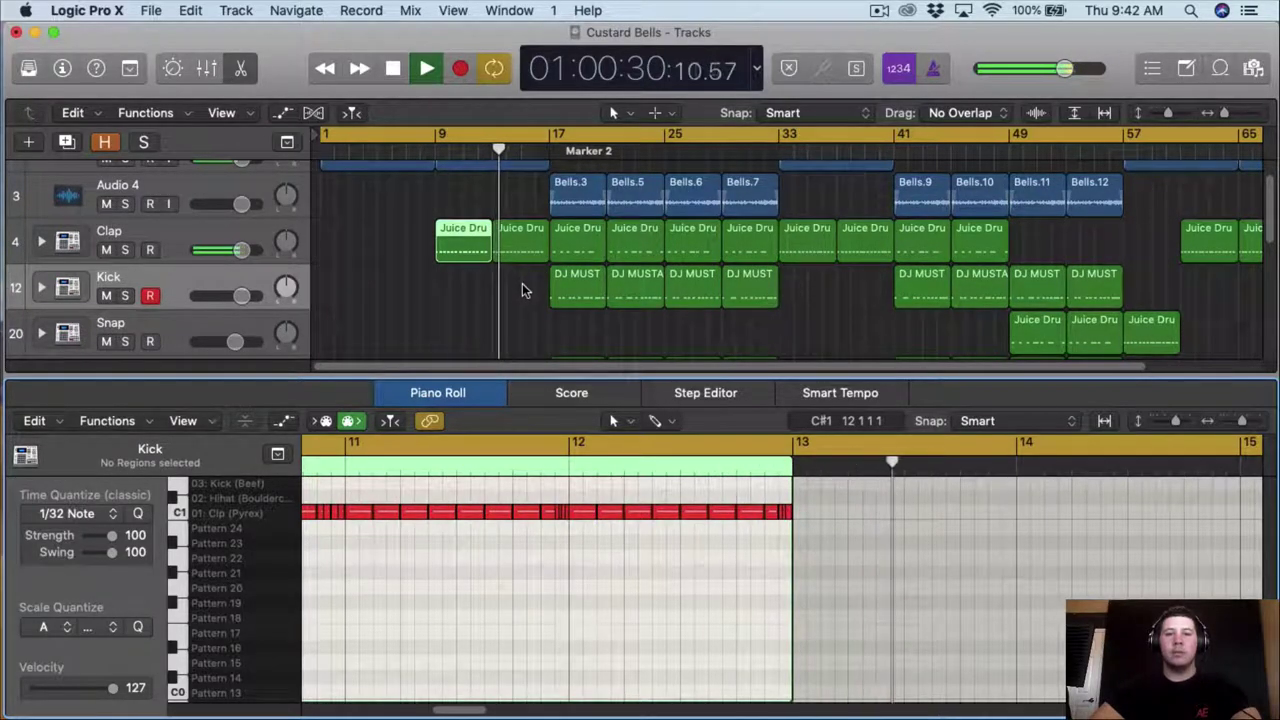
scroll(528, 283, "right", 1)
scroll(525, 290, "down", 4)
scroll(517, 300, "up", 5)
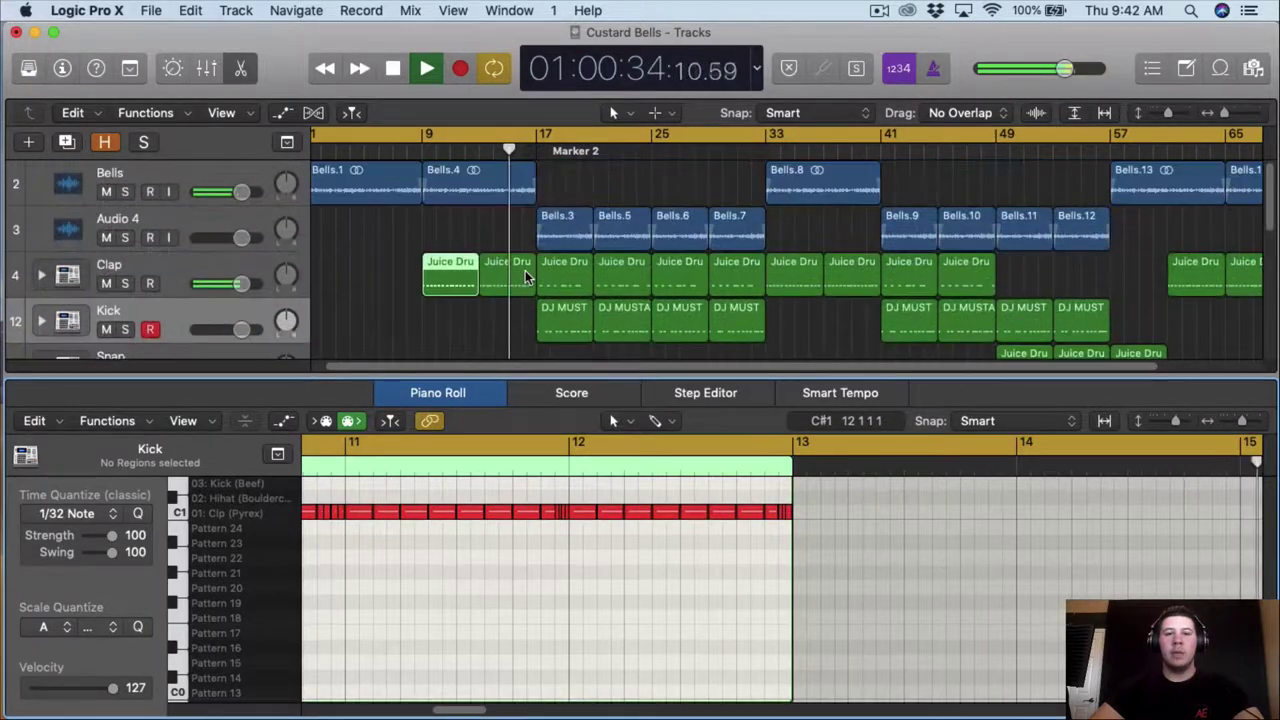
scroll(560, 270, "down", 2)
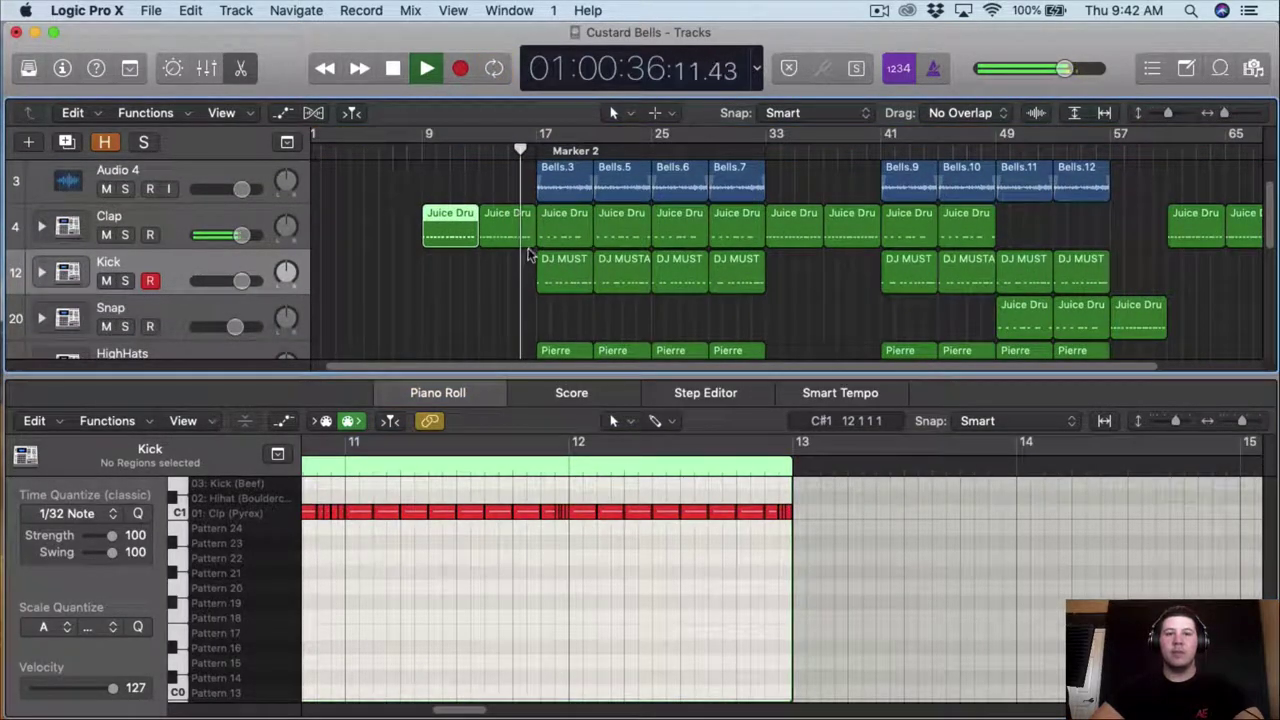
scroll(500, 300, "up", 2)
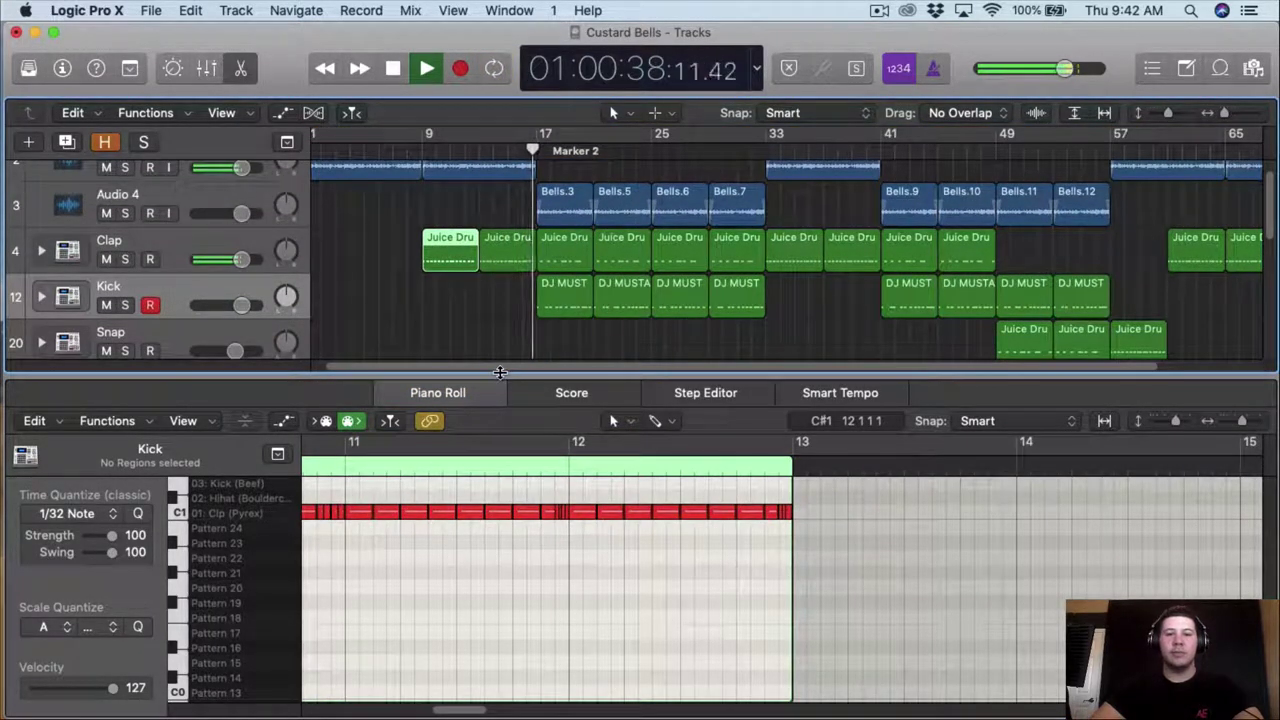
left_click_drag(500, 372, 500, 576)
scroll(466, 420, "down", 2)
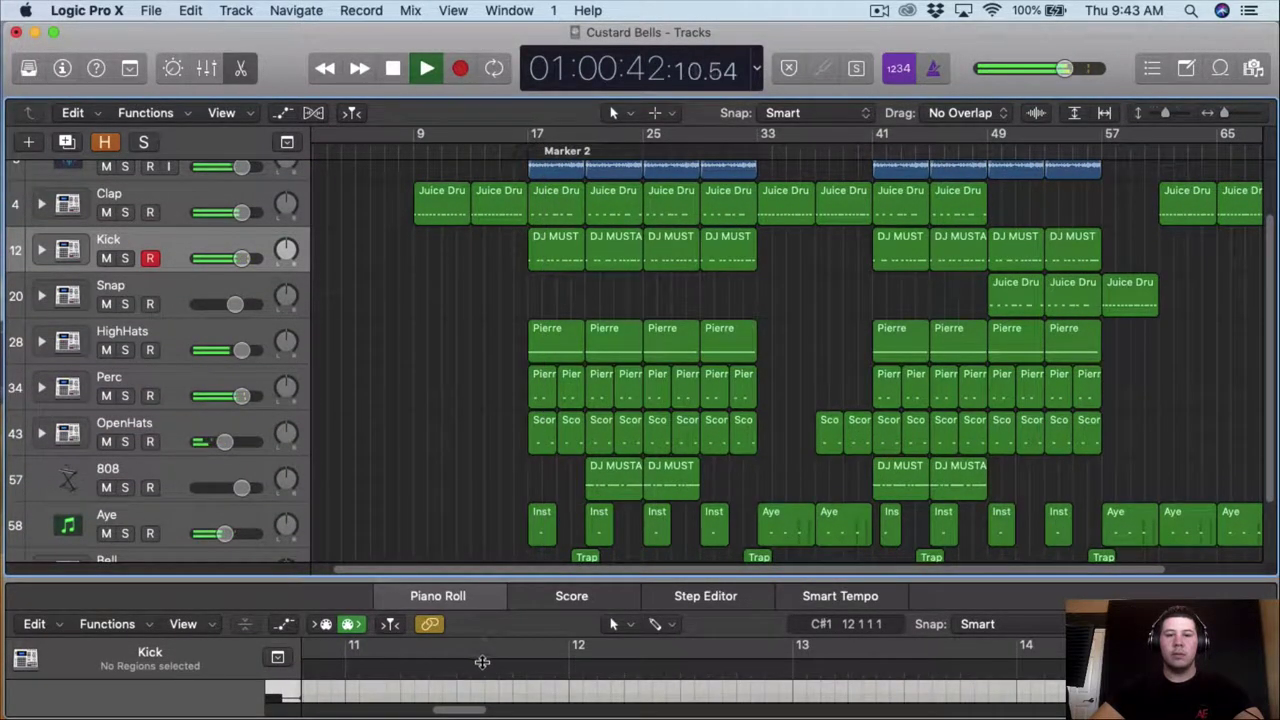
key("e")
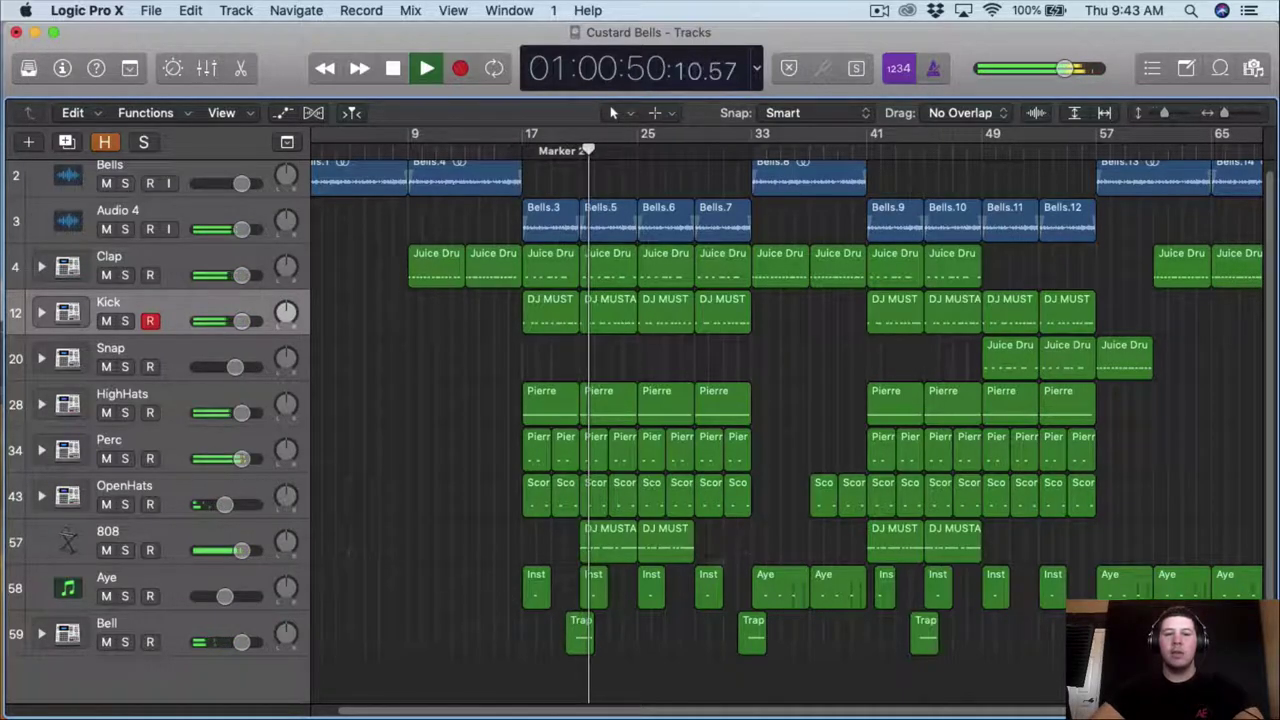
- Open the 808 regions in the Piano Roll, enlarge the editor, and examine the notes of the second region up to bar 29
scroll(630, 572, "down", 1)
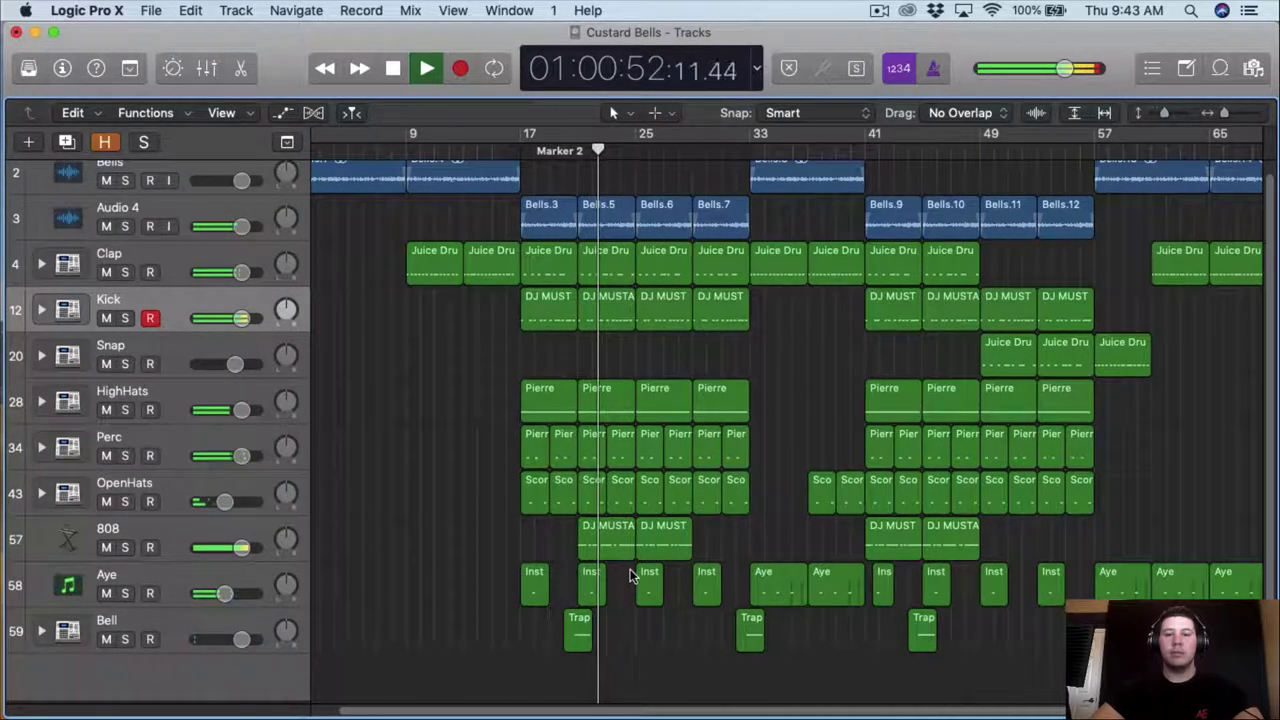
double_click(618, 545)
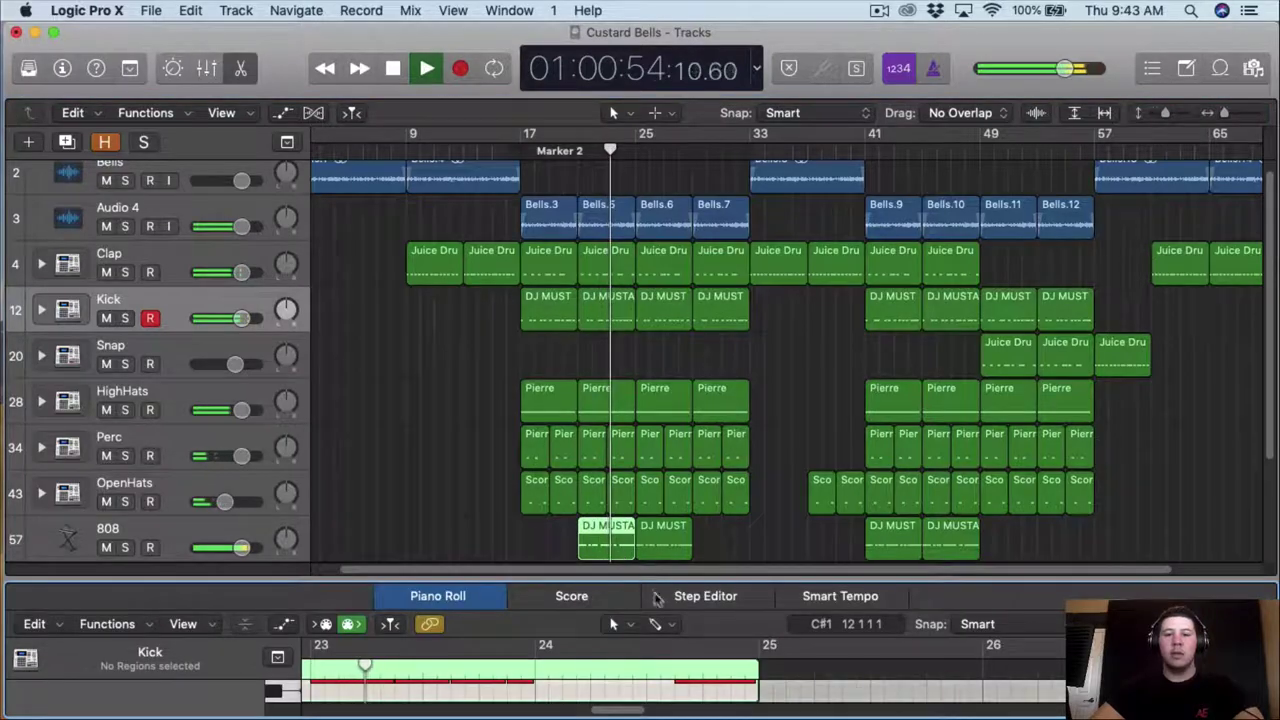
left_click(665, 551)
left_click_drag(668, 578, 616, 298)
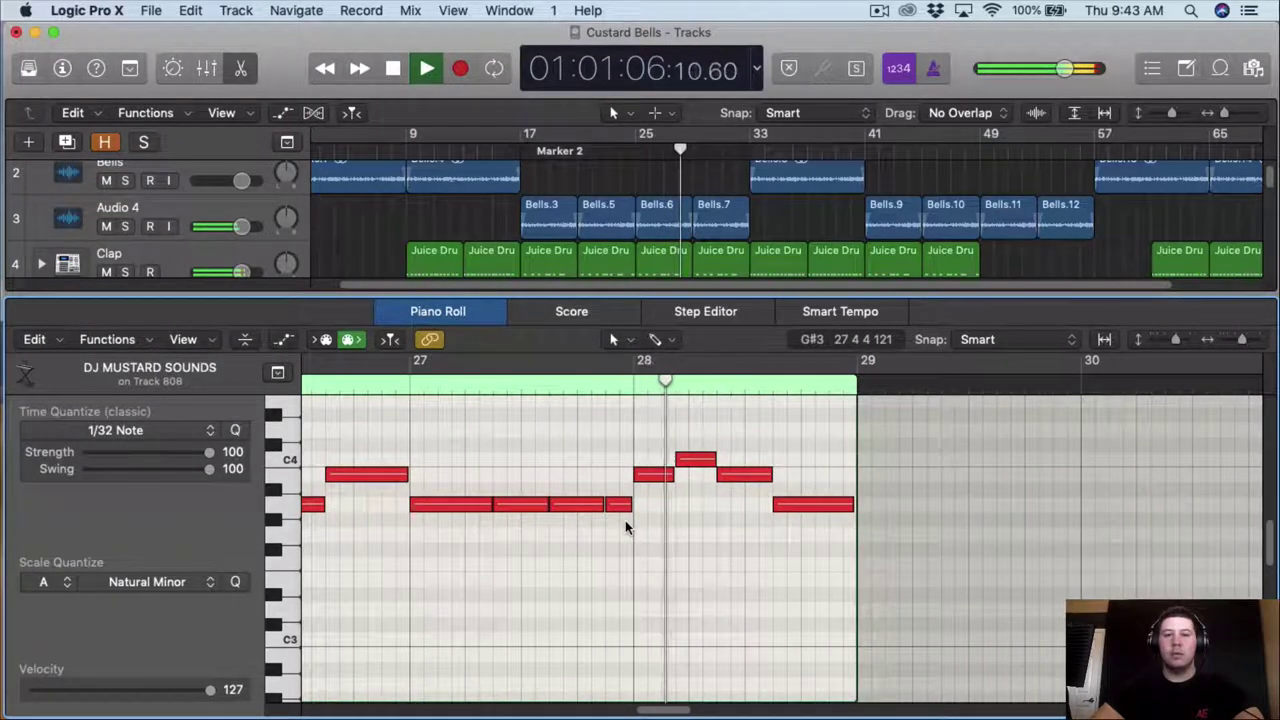
scroll(671, 420, "down", 1)
- Shrink and close the Piano Roll, leave no region selected, and follow the playback past bar 33
left_click_drag(726, 293, 770, 580)
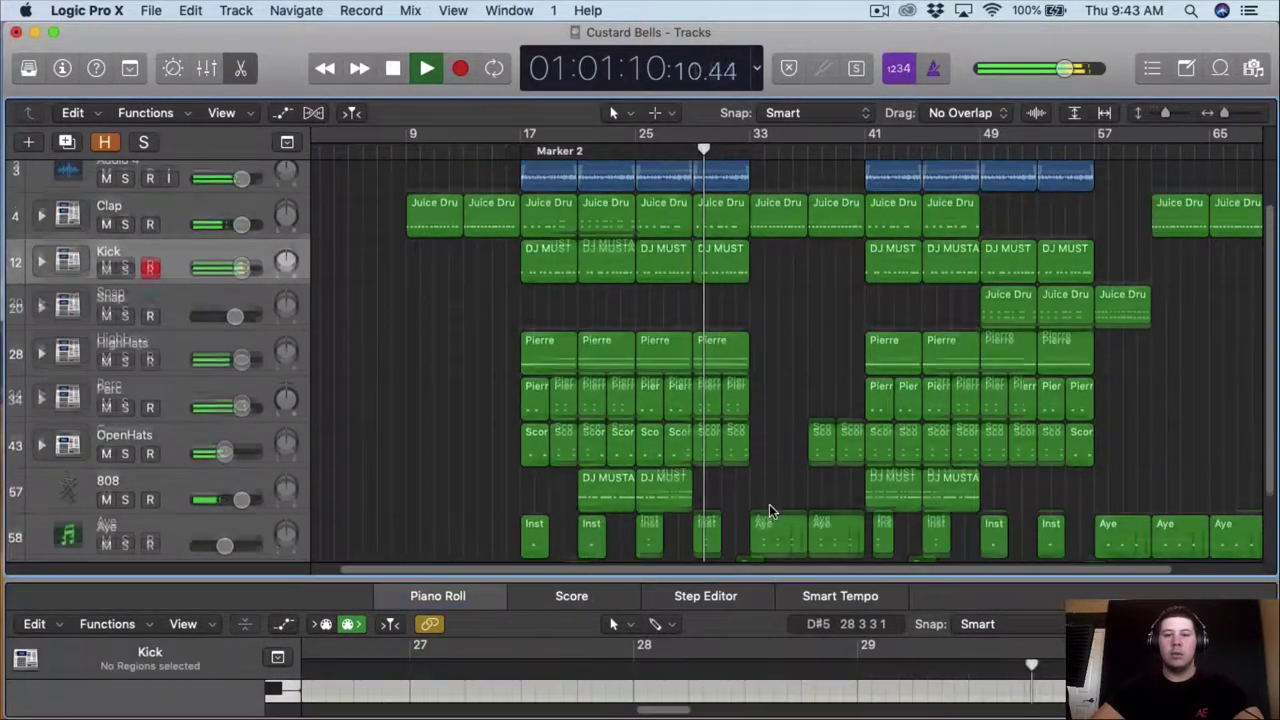
scroll(769, 510, "down", 1)
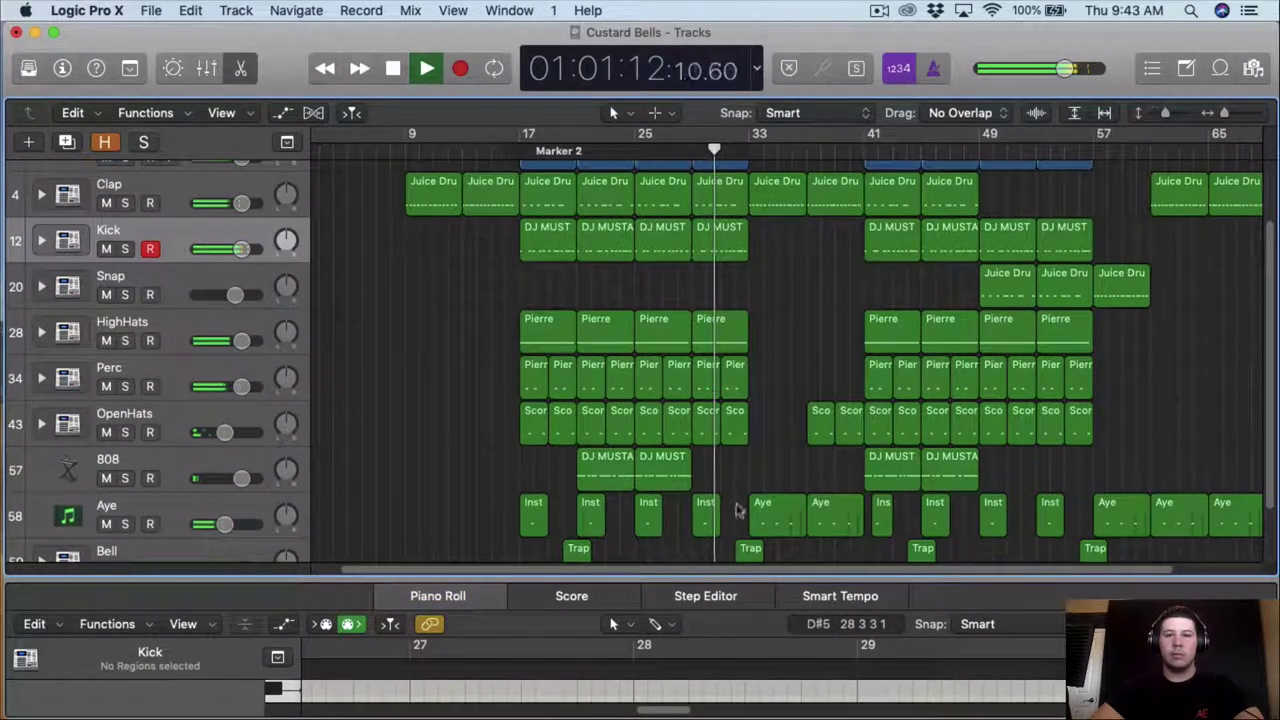
left_click(724, 334)
left_click(773, 355)
left_click_drag(790, 590, 797, 714)
scroll(759, 468, "right", 1)
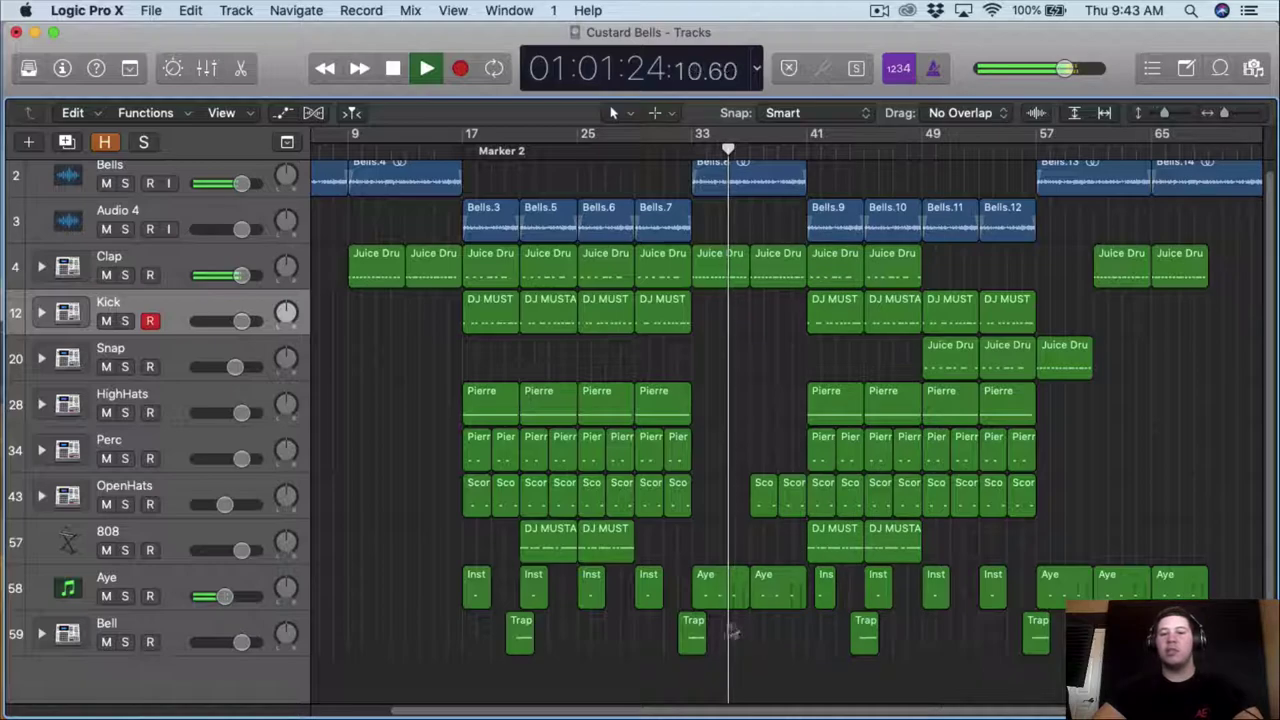
- Select the OpenHats track, follow the open hats leading into bar 41, and stop playback there
left_click_drag(1224, 113, 1227, 113)
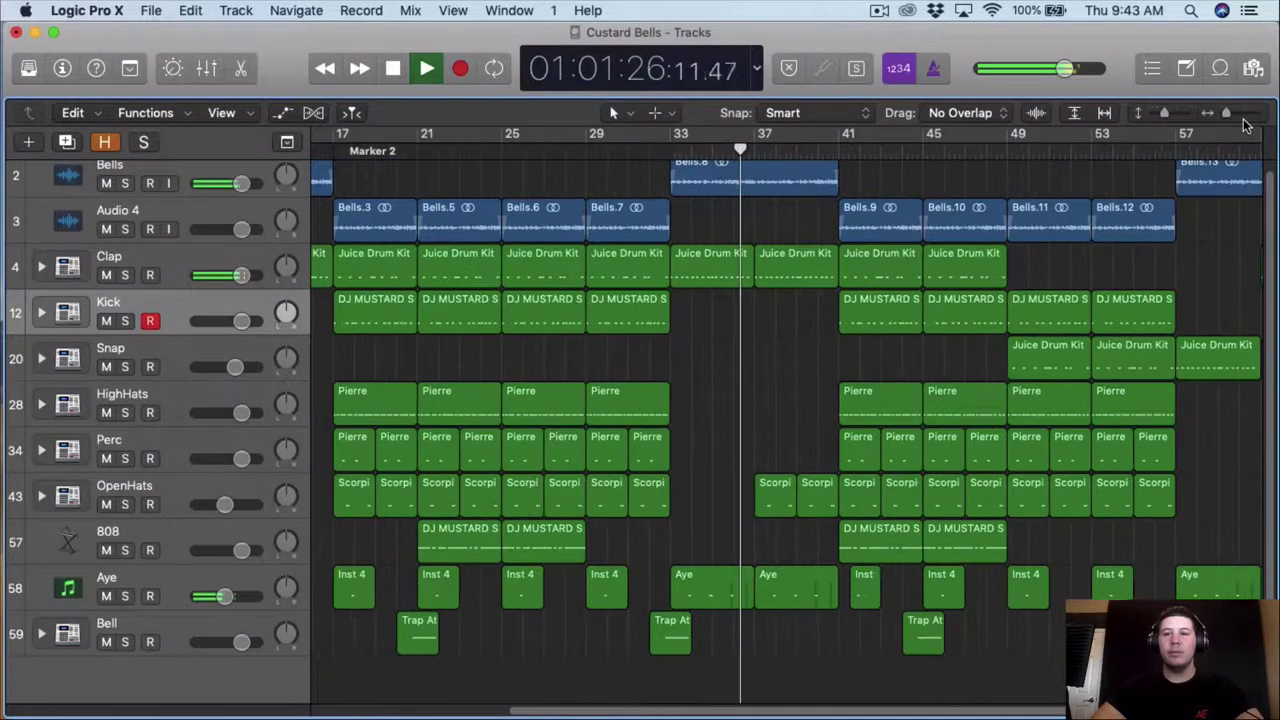
left_click(188, 488)
left_click(742, 546)
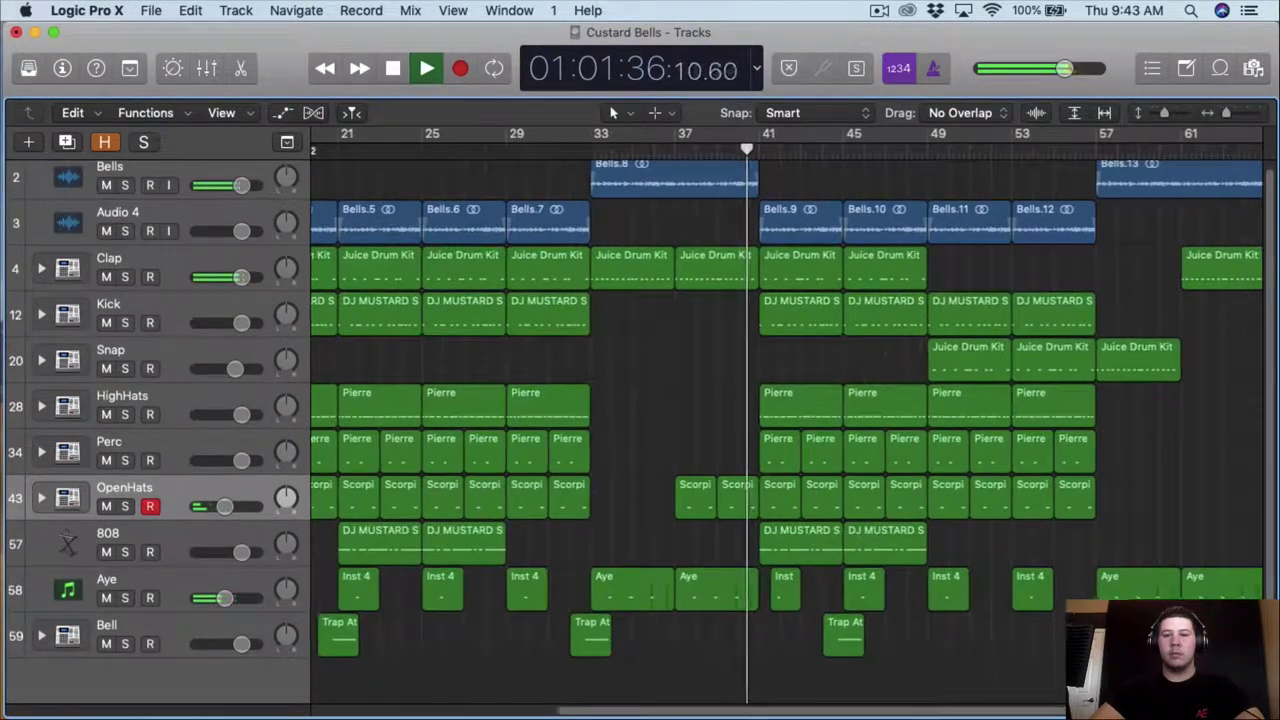
left_click_drag(1228, 114, 1225, 114)
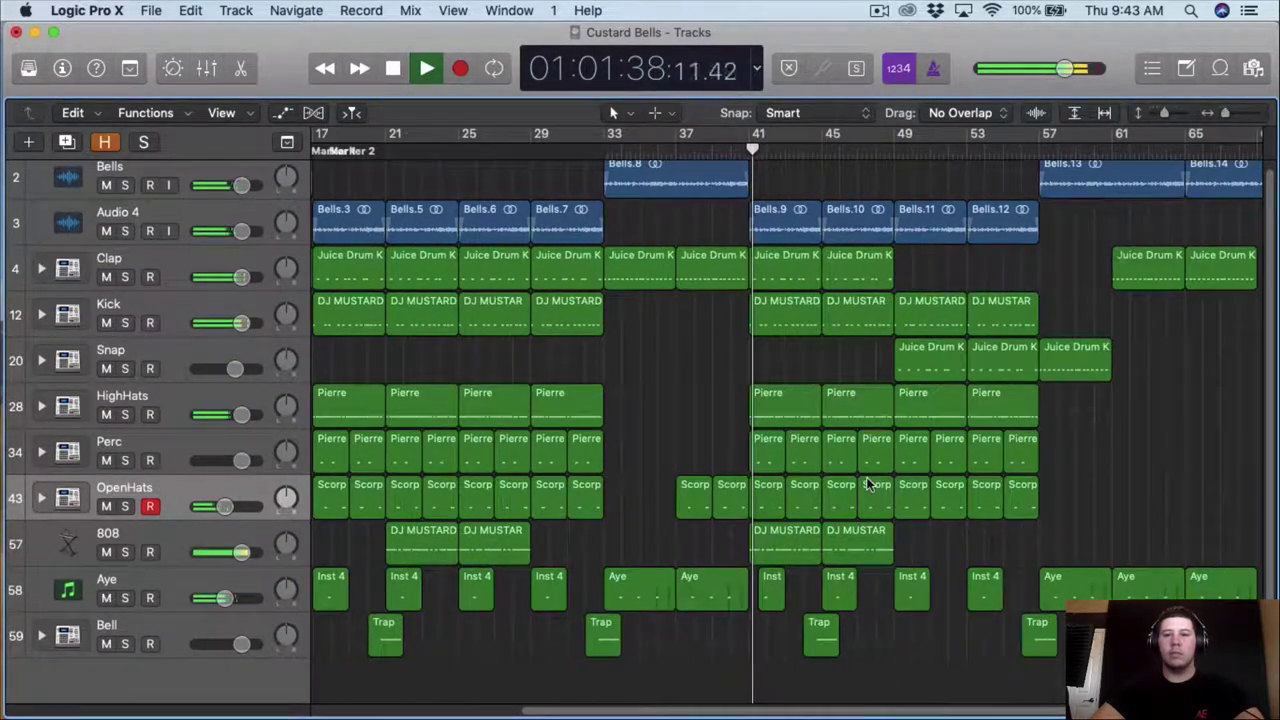
key("space")
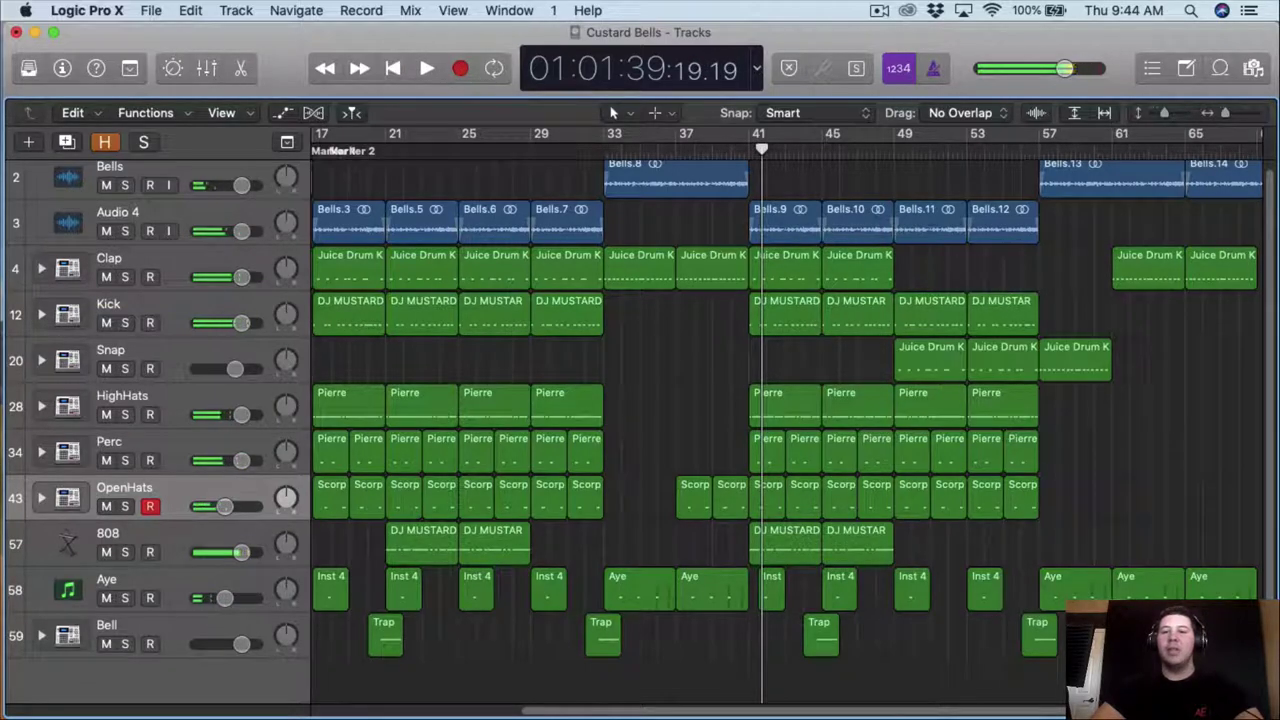
- Turn on the cycle range over the song and bring the start of the arrangement into view
left_click_drag(1221, 119, 1231, 113)
scroll(1062, 250, "up", 1)
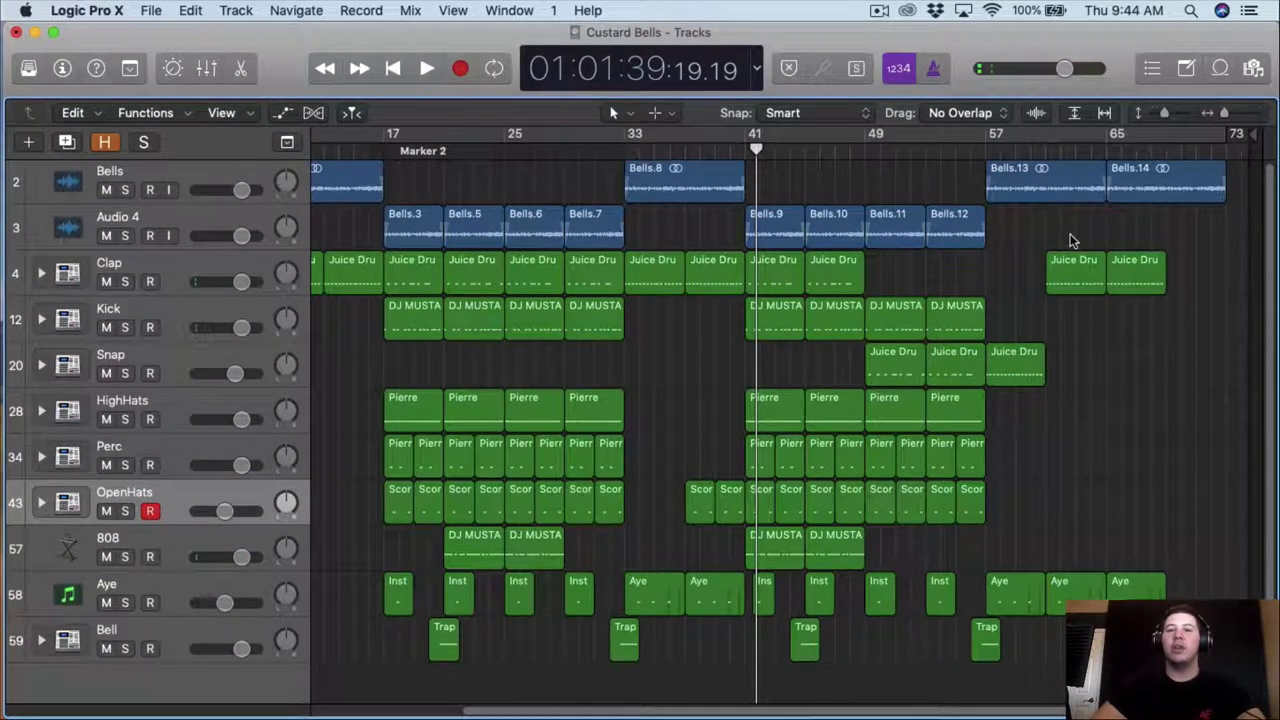
scroll(1070, 240, "left", 5)
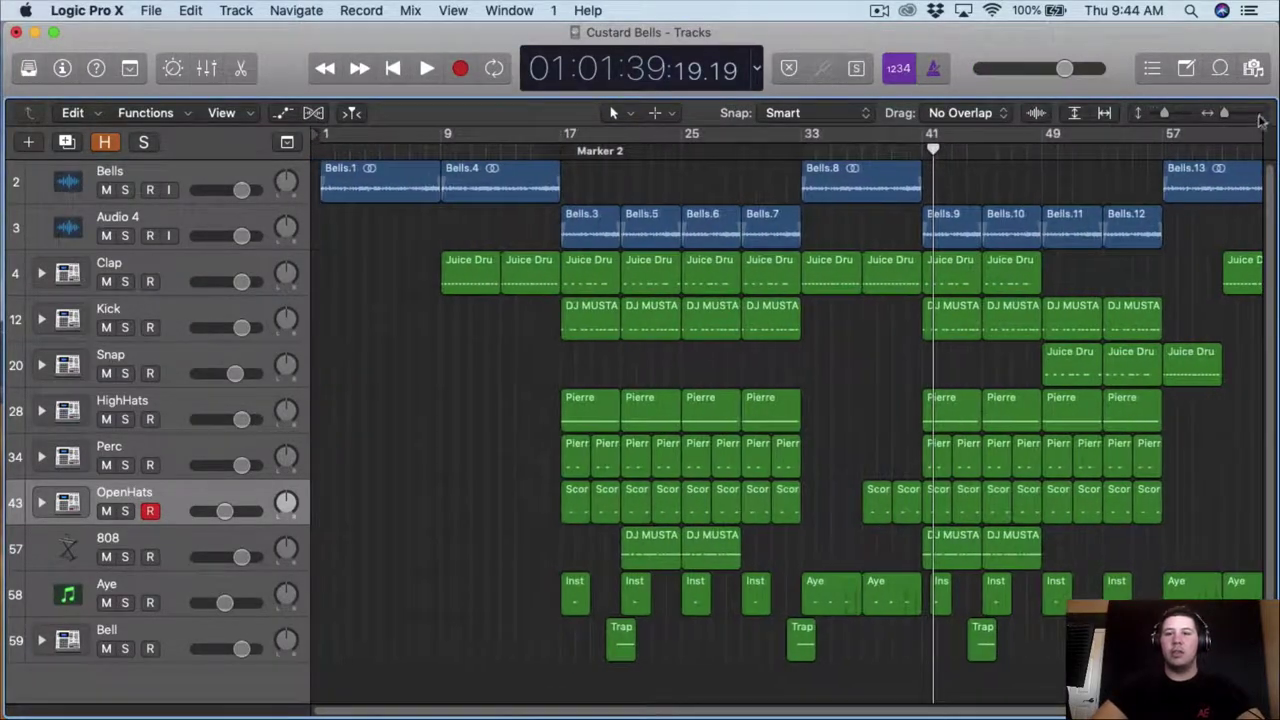
left_click(1243, 134)
left_click_drag(1224, 114, 1227, 114)
scroll(383, 260, "left", 2)
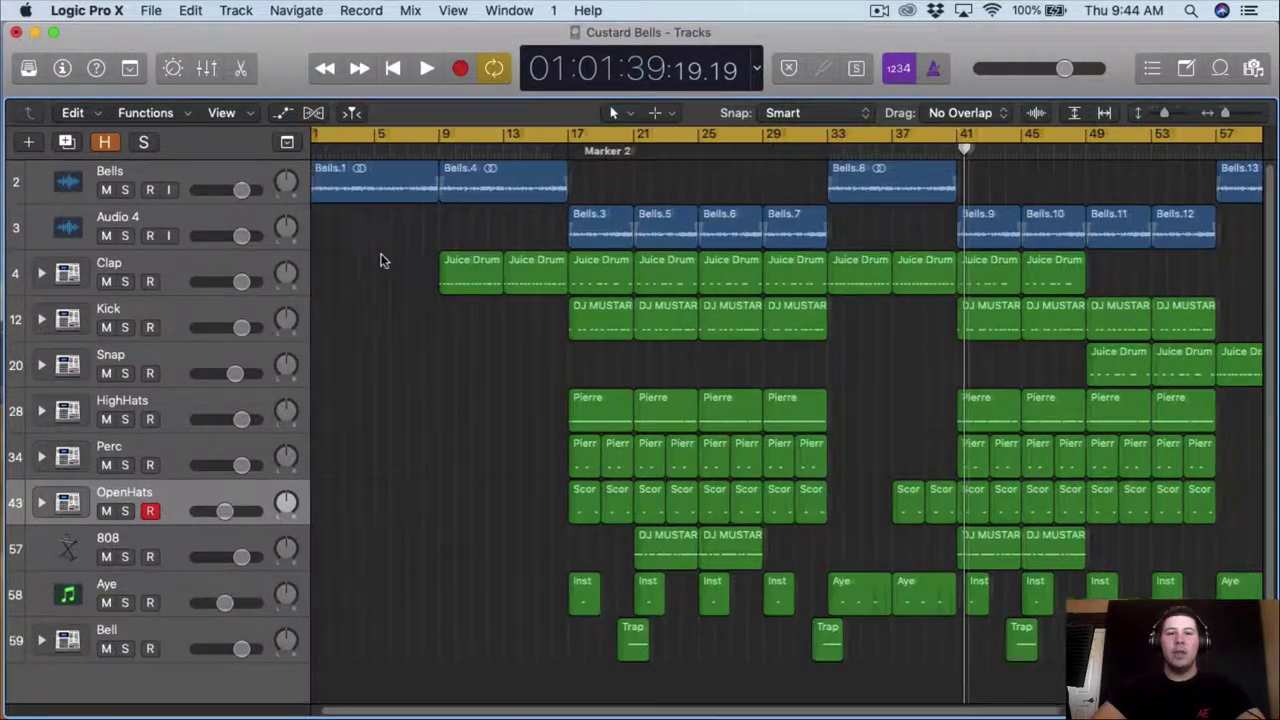
- Select the Bells track, show the Mixer, and enlarge it until the full channel faders are visible
left_click(172, 176)
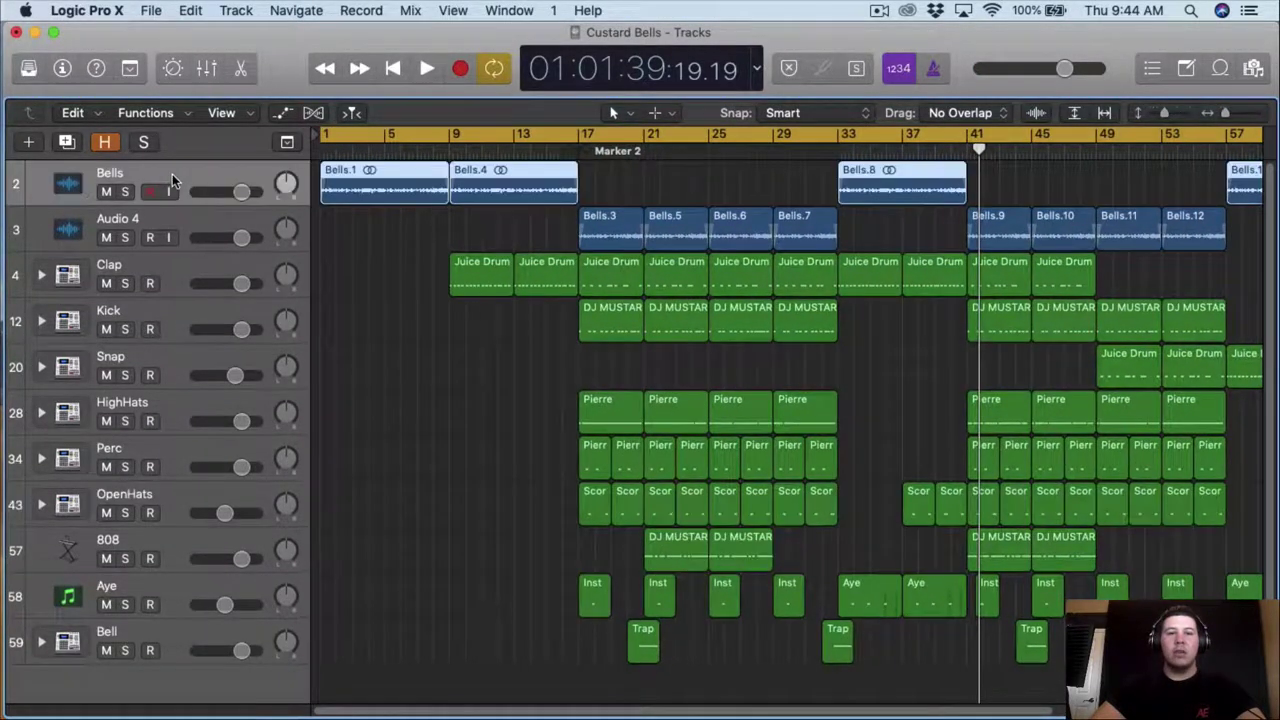
left_click(202, 72)
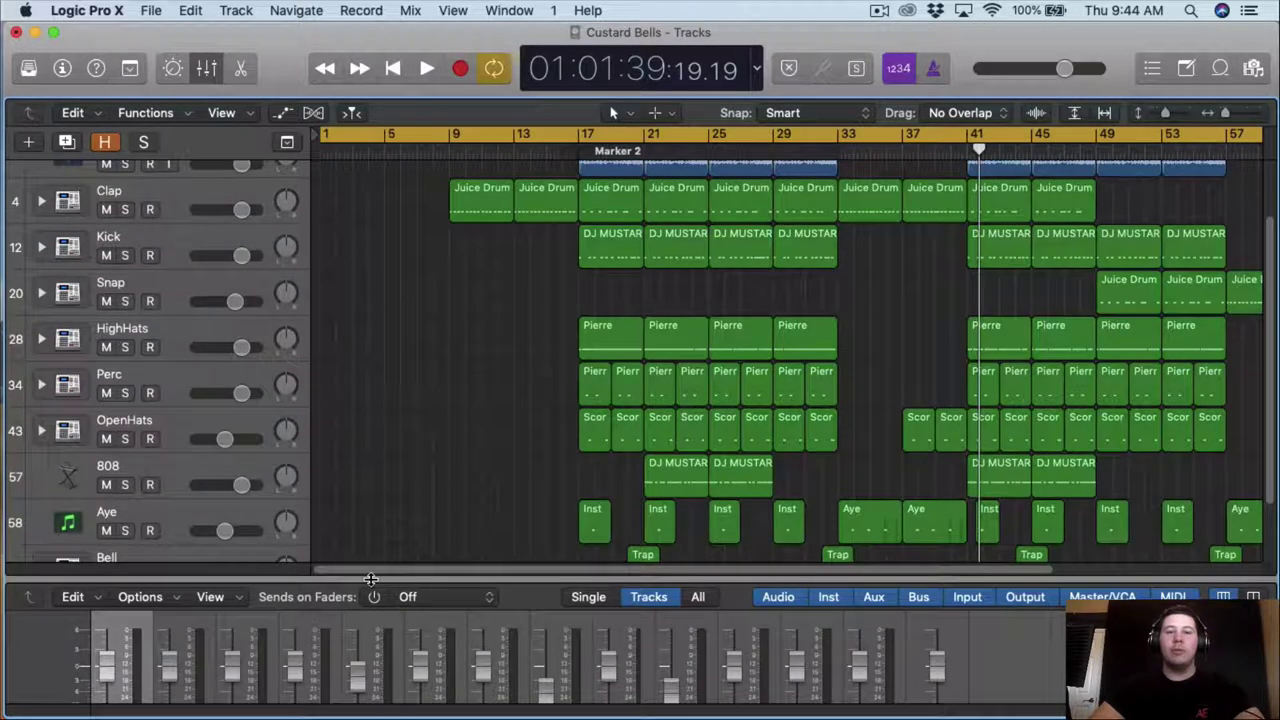
left_click_drag(370, 579, 370, 322)
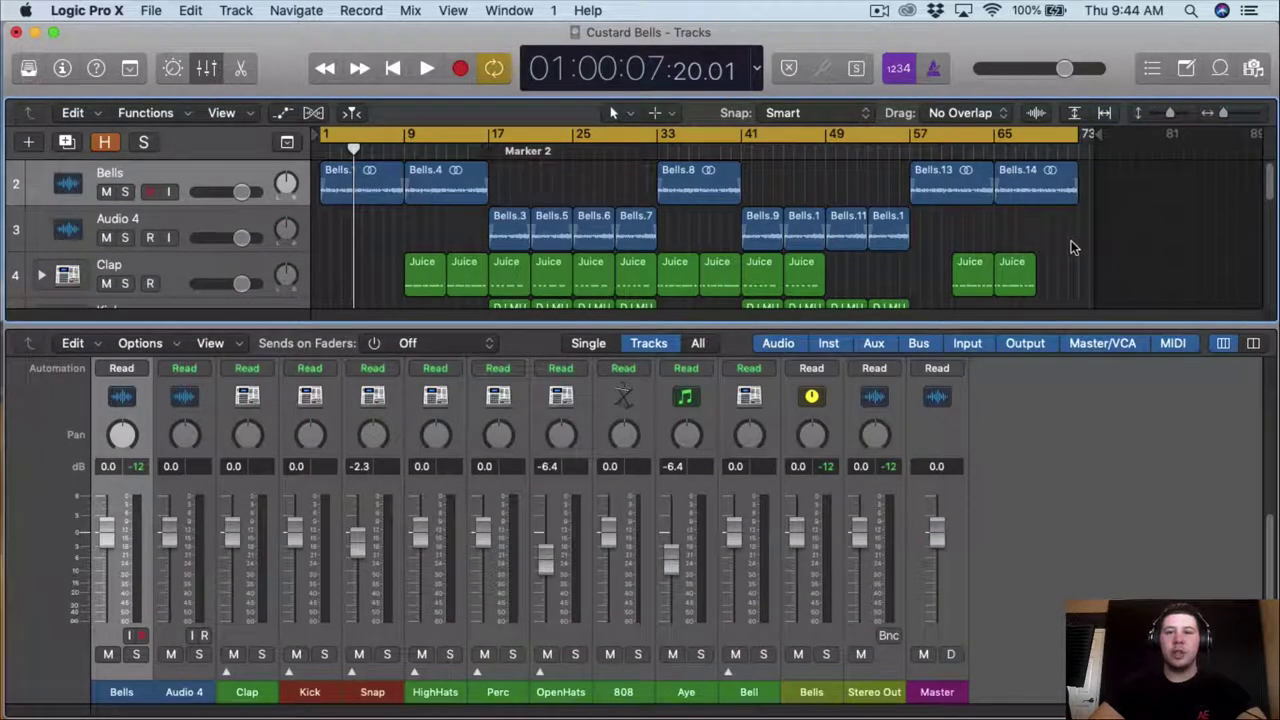
- Select all regions on the Bells and Audio 4 tracks and show their expanded region parameters in the Inspector
left_click_drag(1080, 240, 330, 175)
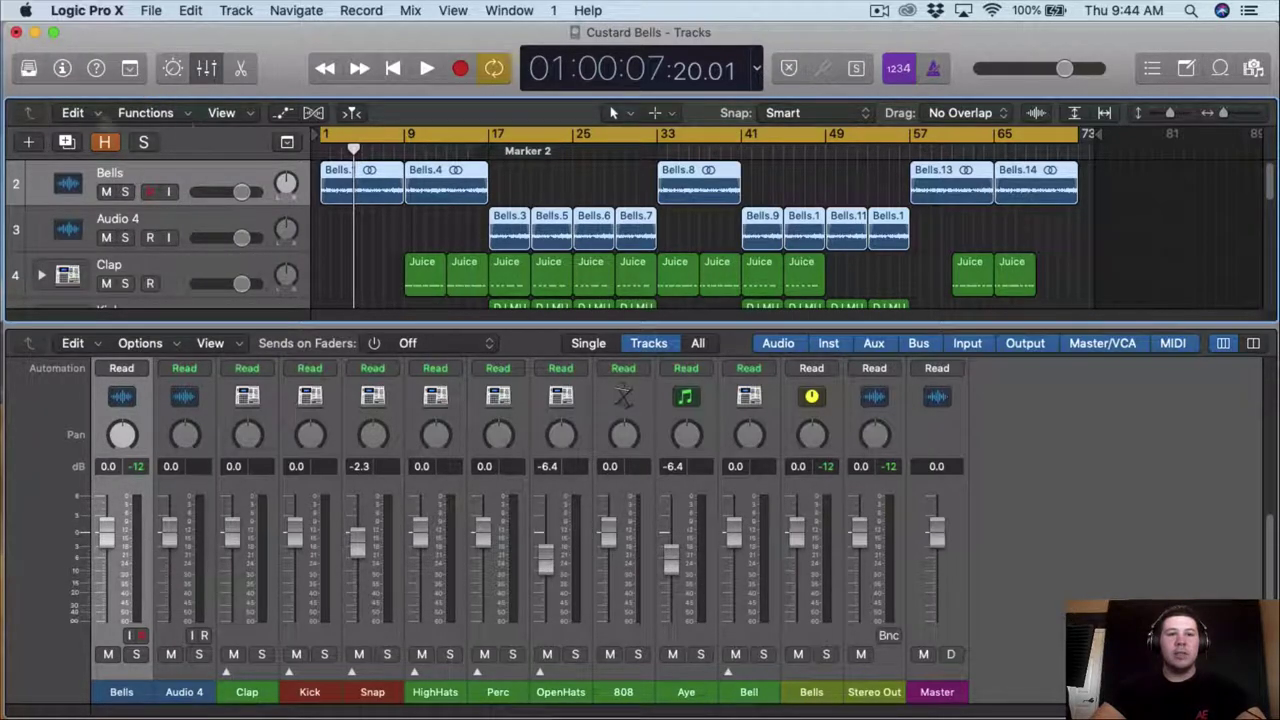
left_click(60, 67)
left_click(21, 112)
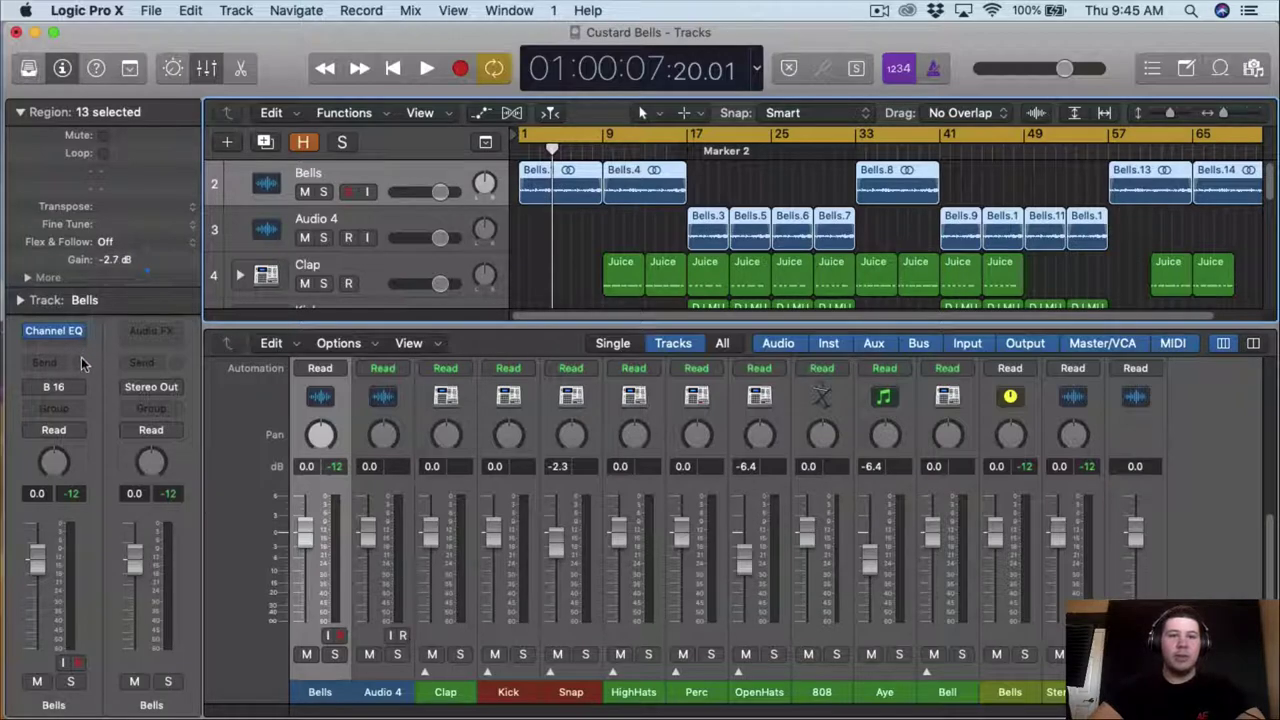
- Set the gain of the selected Bells and Audio 4 regions to -4.0 dB during playback, clear the selection, and stop
key("space")
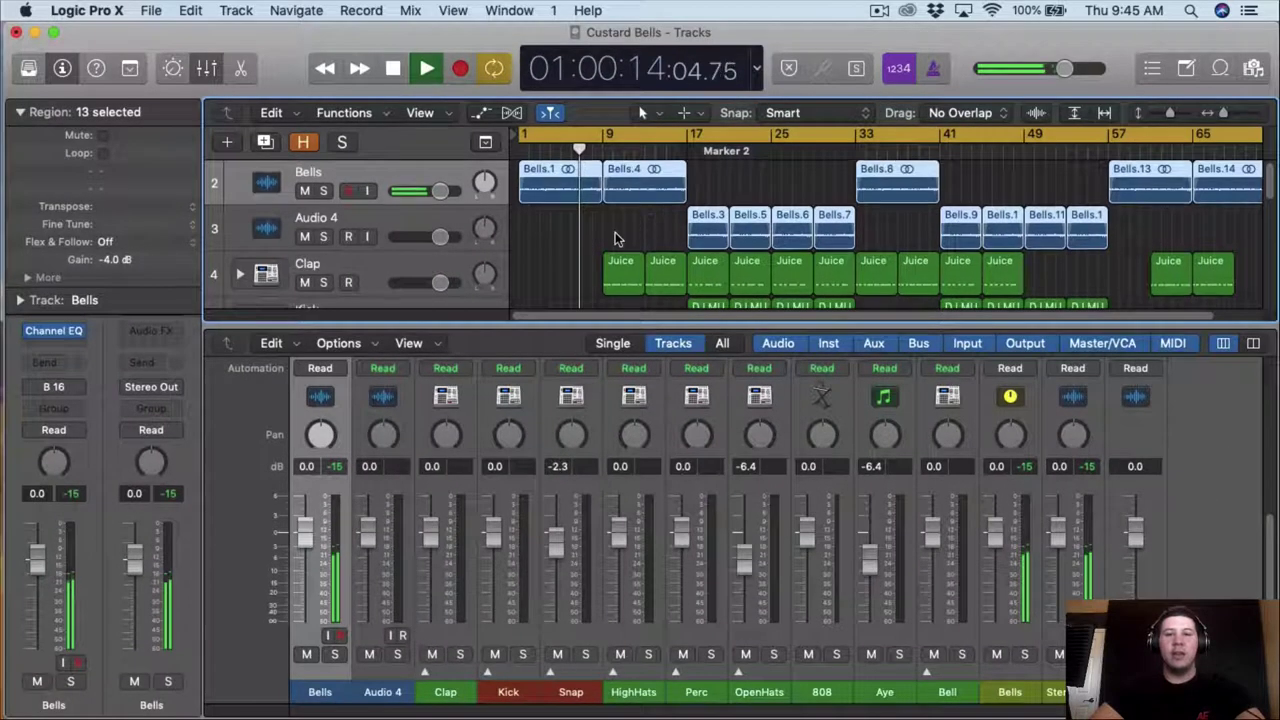
left_click(645, 211)
scroll(645, 211, "down", 2)
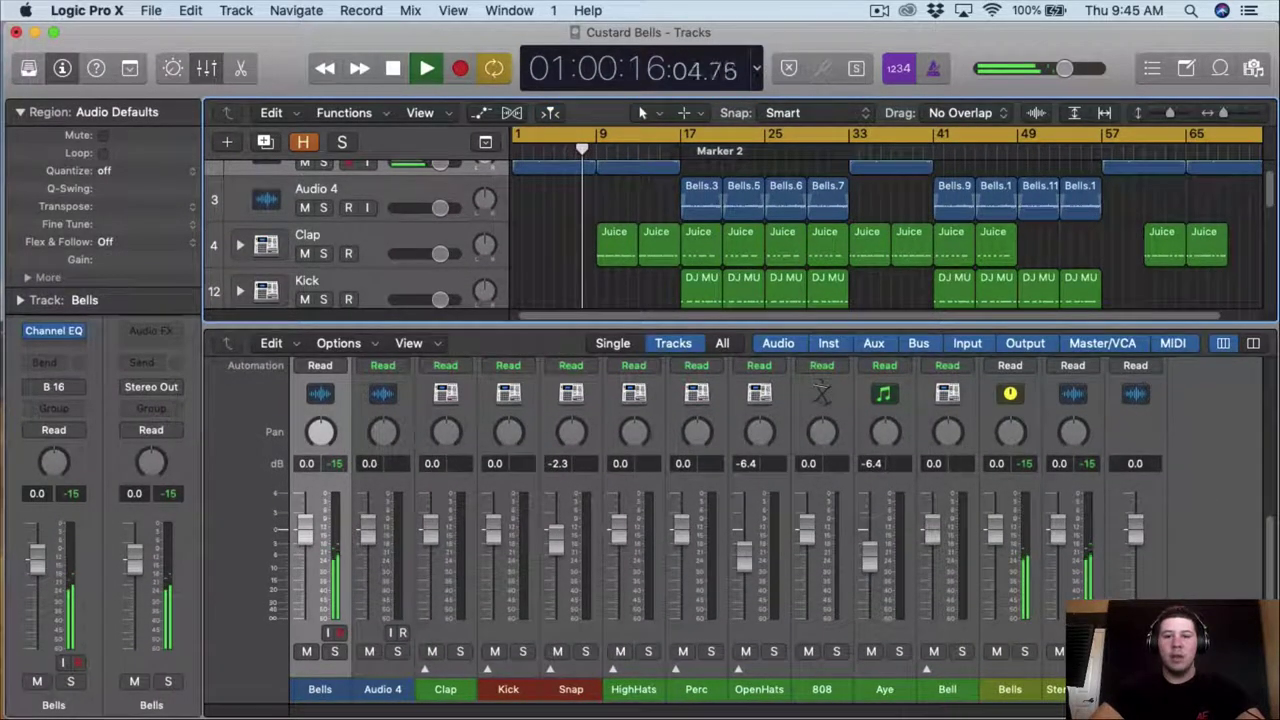
scroll(320, 475, "up", 1)
scroll(320, 475, "up", 5)
key("space")
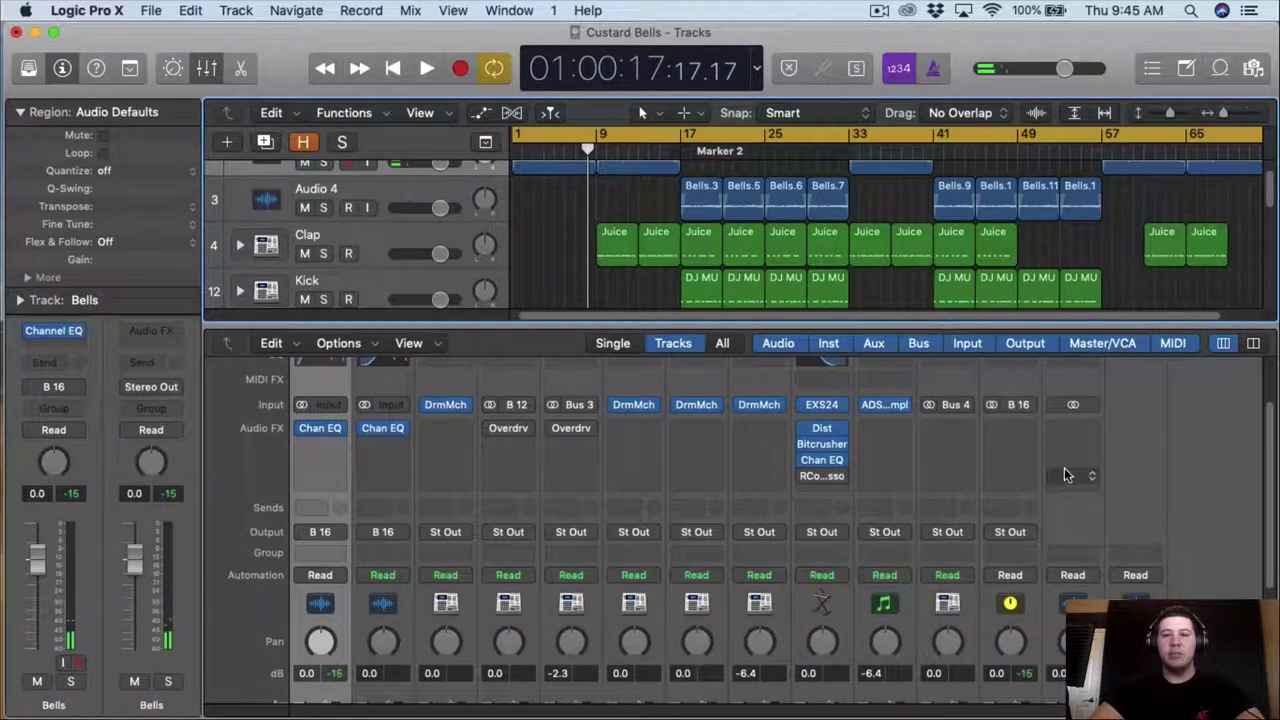
- Enlarge the Tracks area to show more tracks and move the playhead to bar 9
scroll(1066, 475, "down", 5)
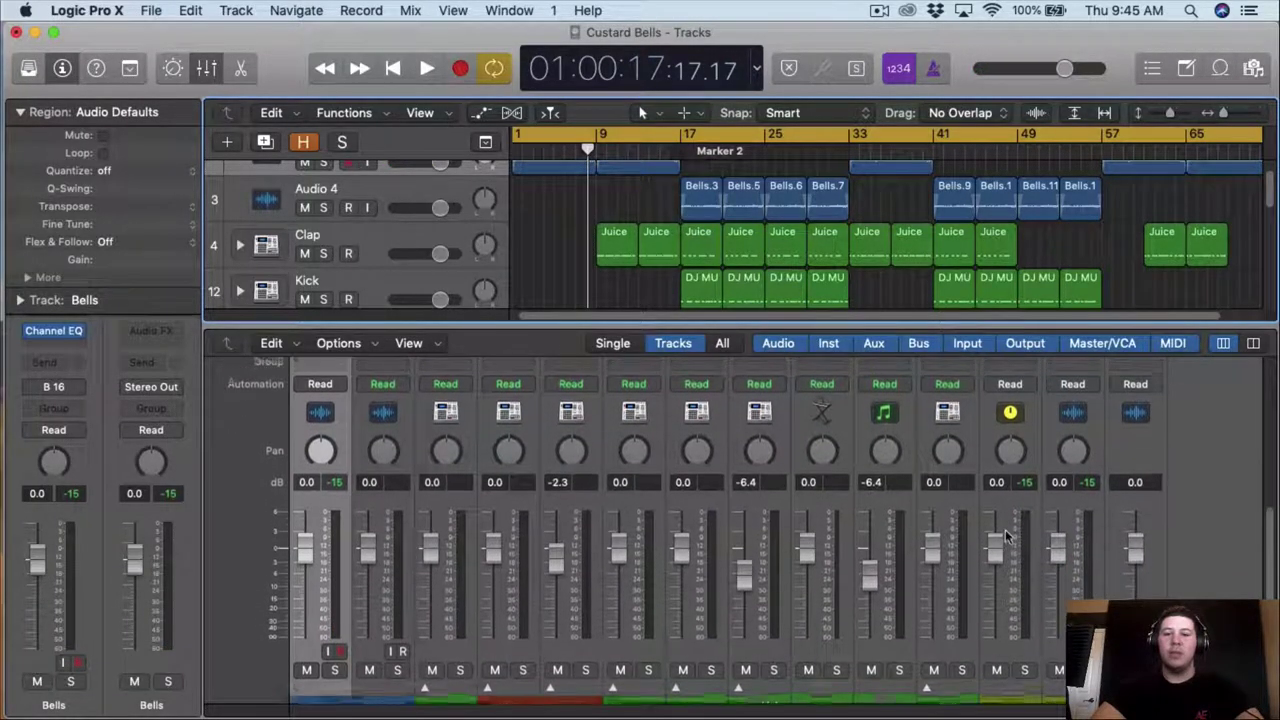
scroll(1010, 500, "up", 5)
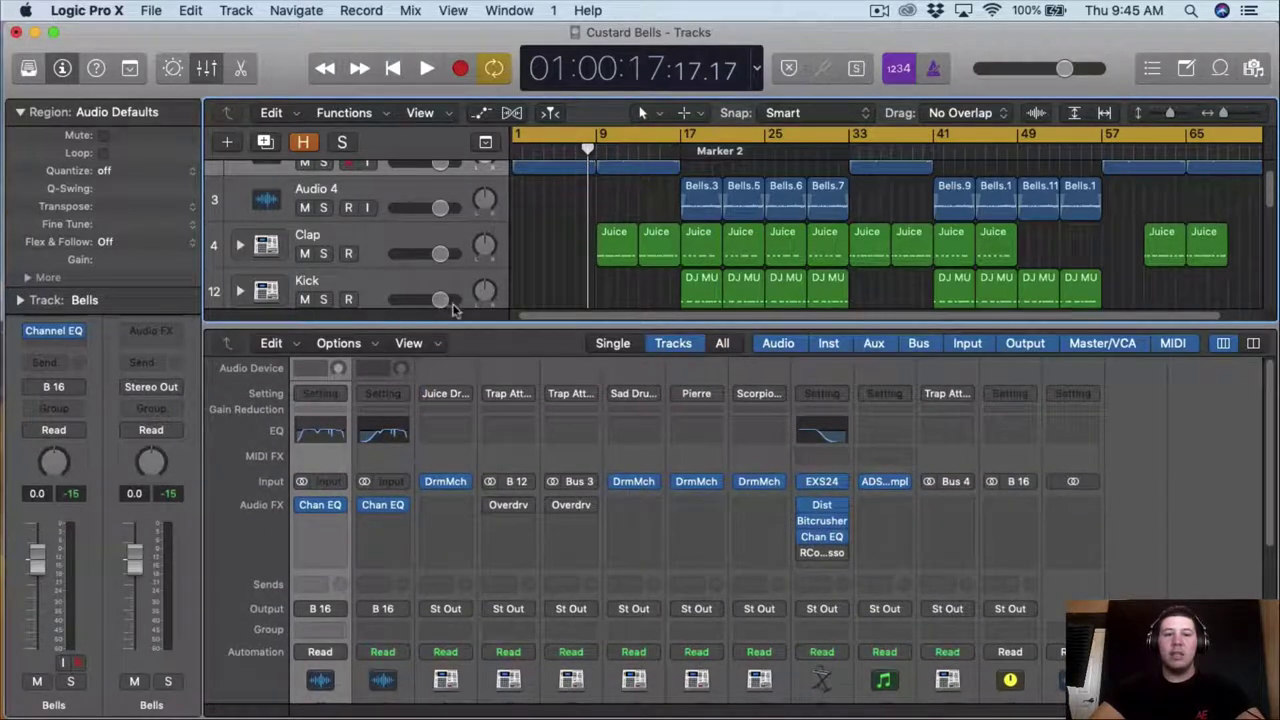
left_click_drag(453, 322, 453, 452)
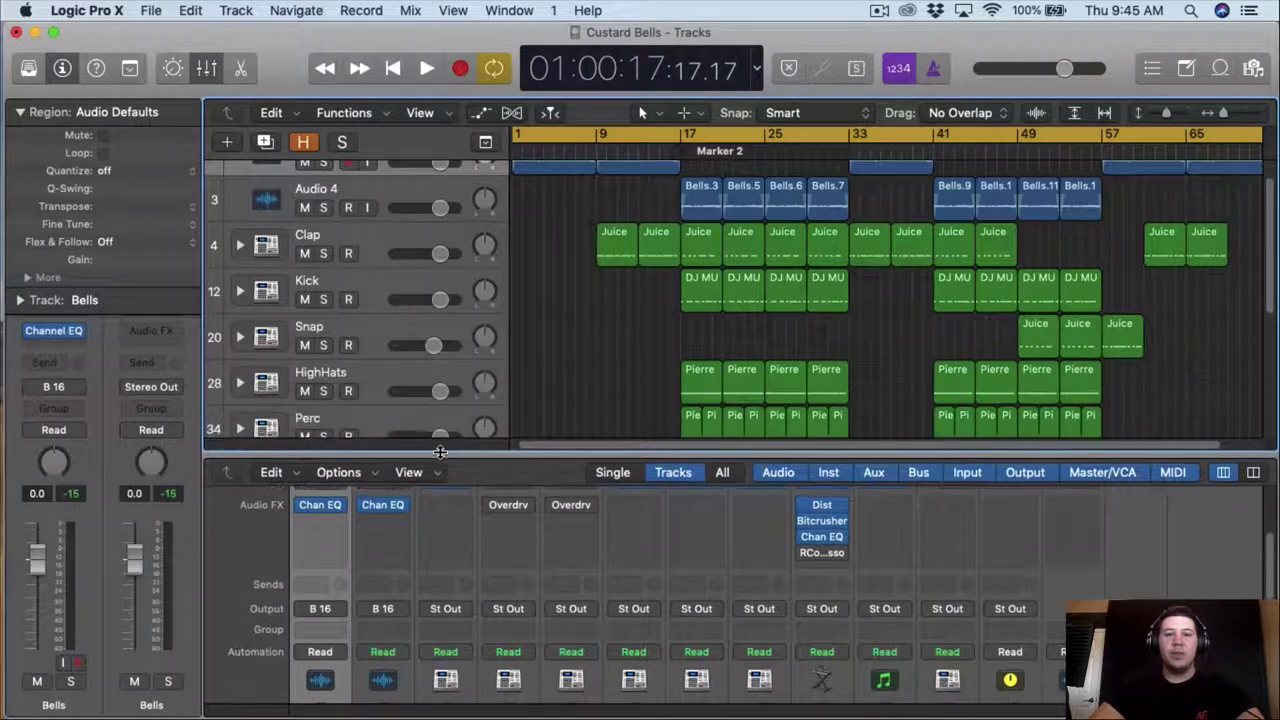
left_click(597, 149)
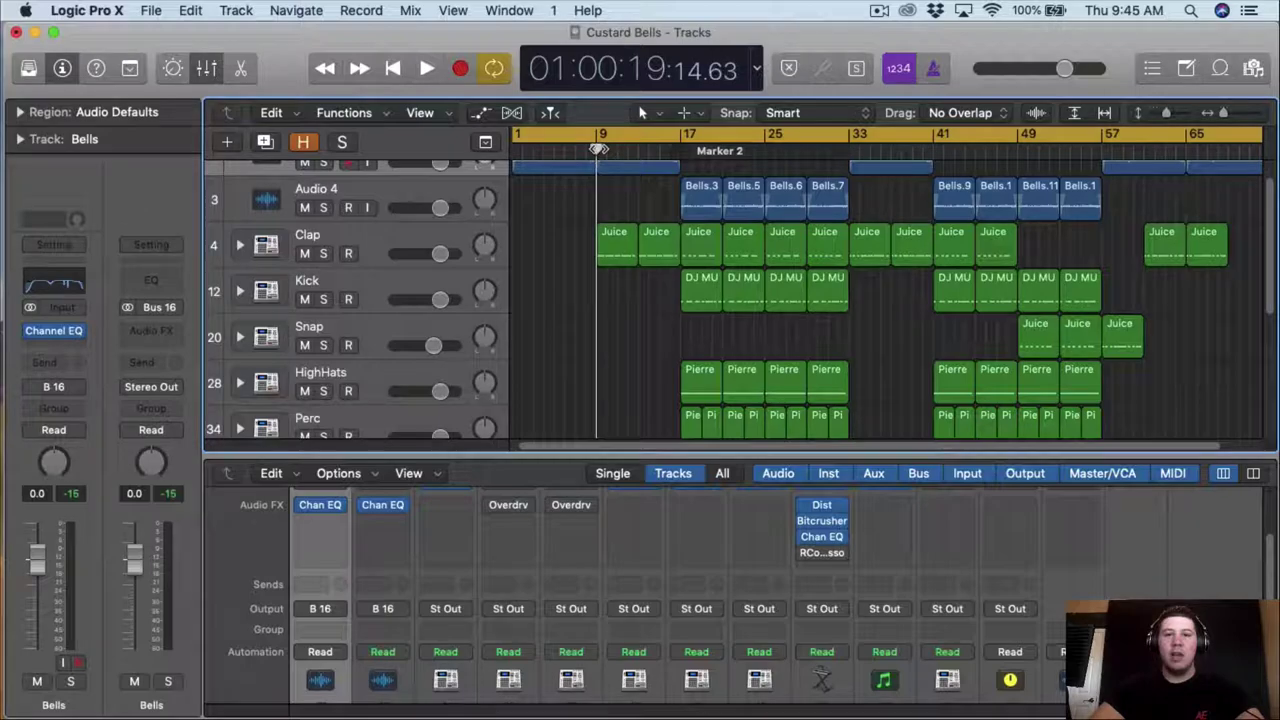
- Set the cycle range to bars 21–33 and select the 808 track
left_click(601, 135)
left_click_drag(680, 145, 848, 146)
scroll(368, 336, "down", 5)
left_click(368, 278)
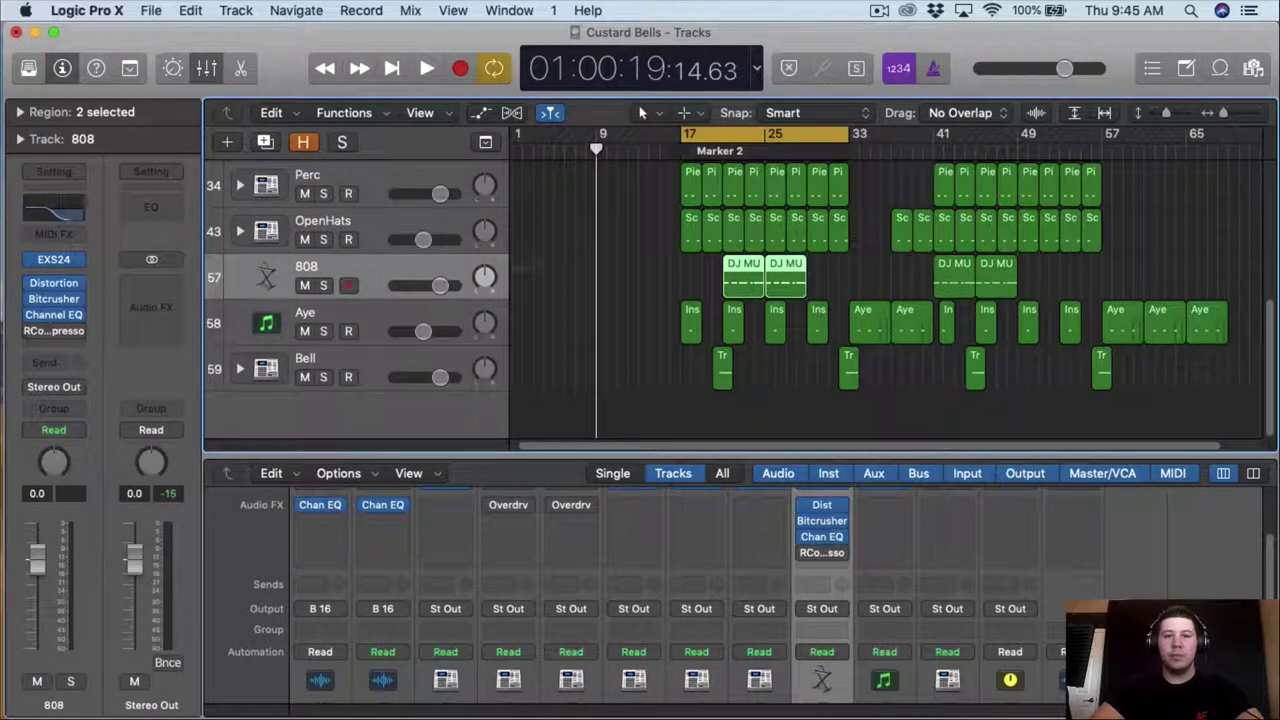
left_click_drag(686, 135, 724, 163)
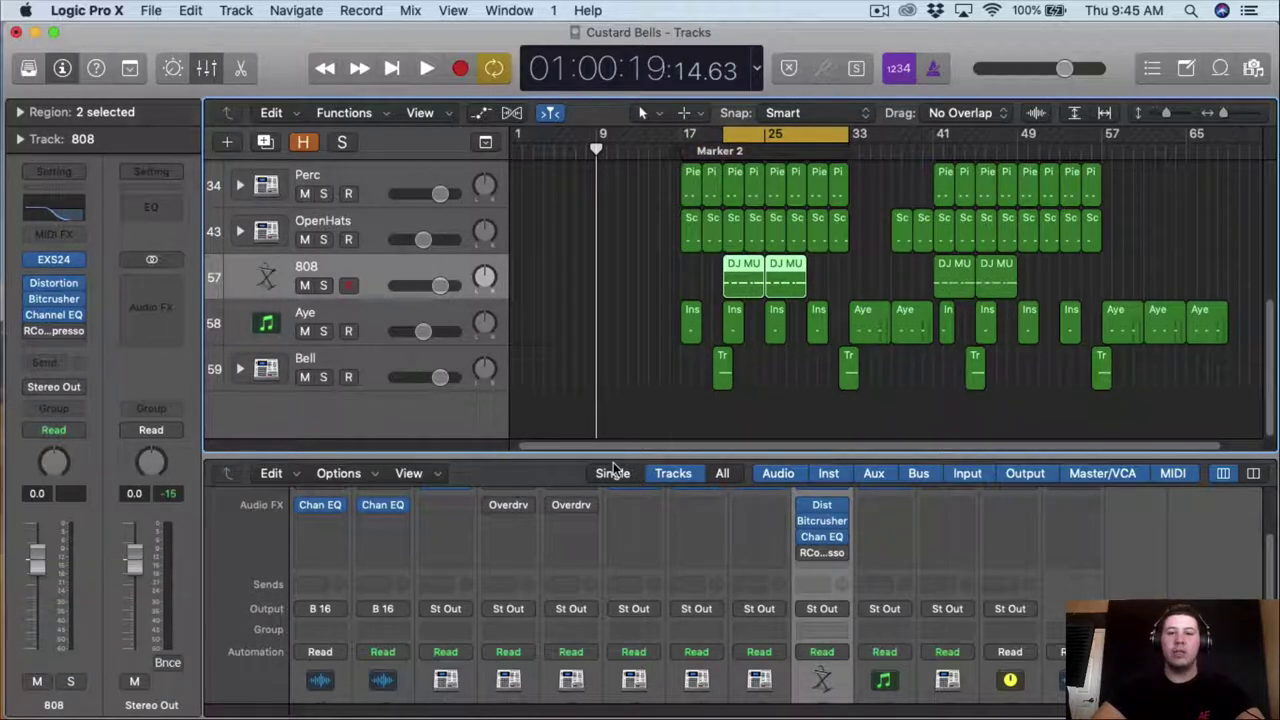
- Enlarge the Mixer, play the cycled section, and inspect the Bitcrusher settings on the 808 channel
left_click_drag(611, 451, 622, 272)
key("space")
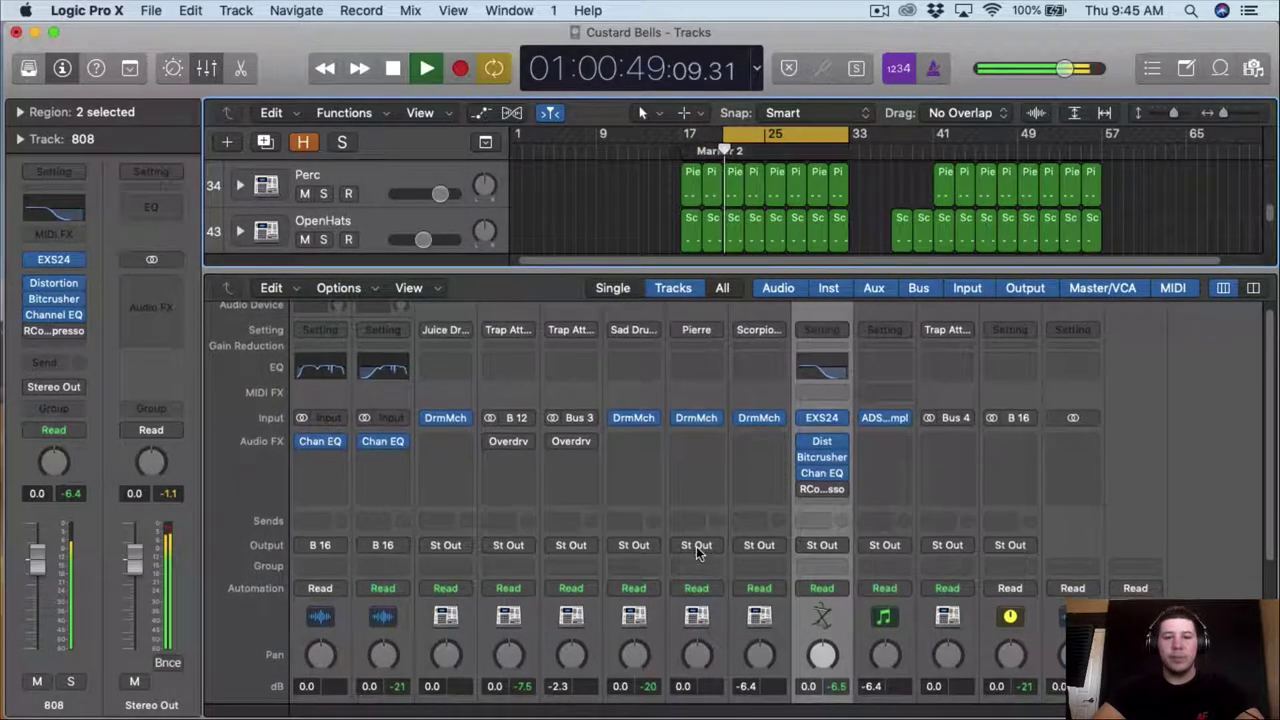
scroll(696, 546, "down", 5)
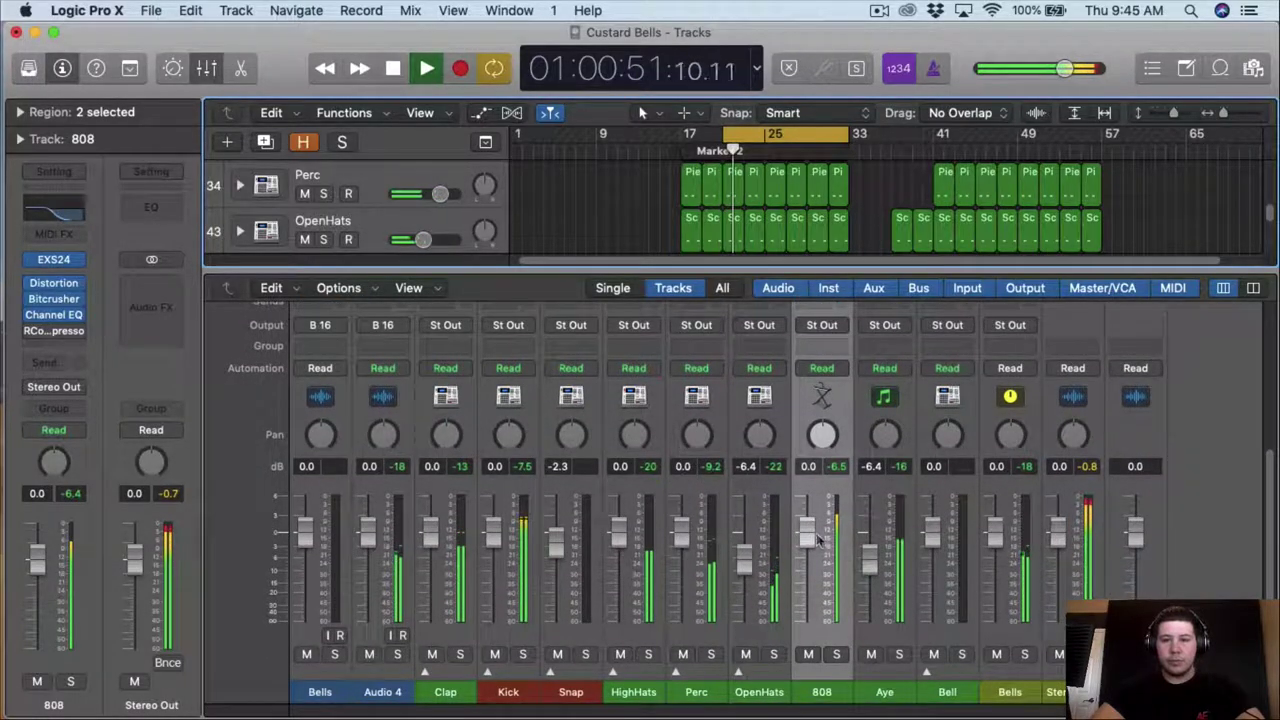
scroll(836, 551, "up", 2)
scroll(836, 588, "up", 8)
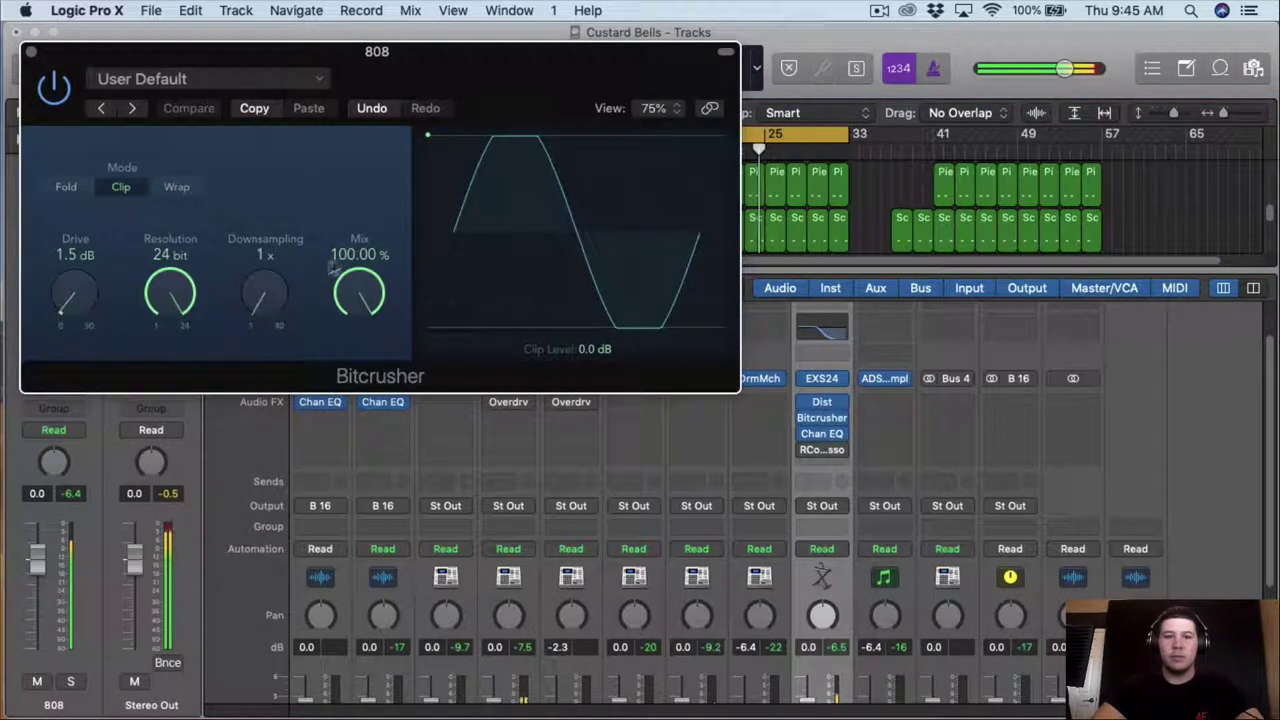
left_click(32, 53)
- Lower the Distortion plug-in's output on the 808 channel to -10.0 dB and close the plug-in
left_click(824, 405)
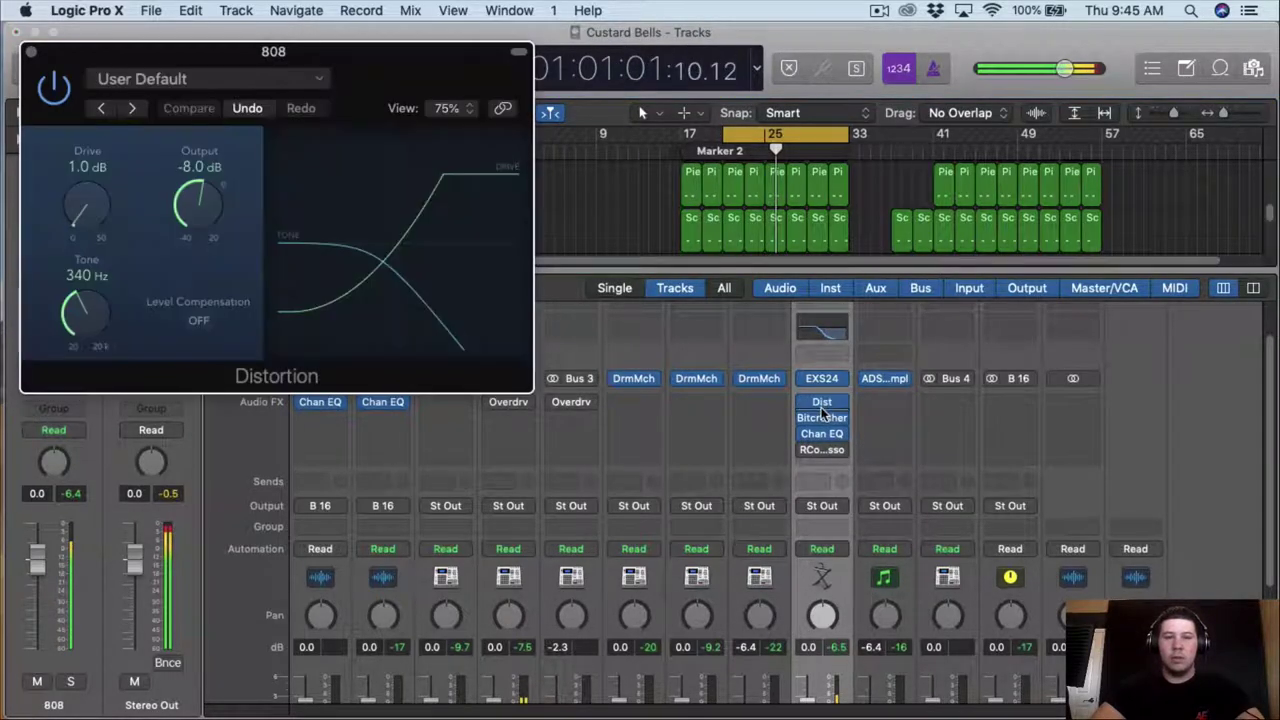
left_click_drag(200, 198, 208, 205)
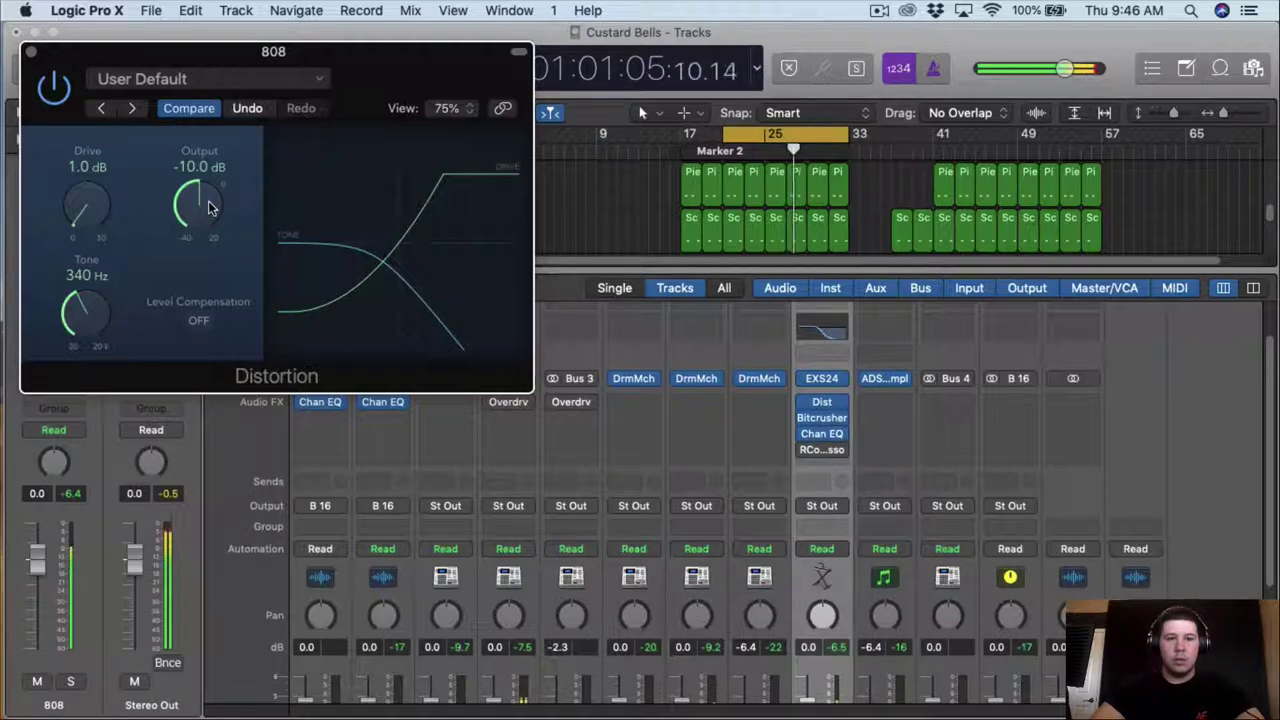
left_click(32, 52)
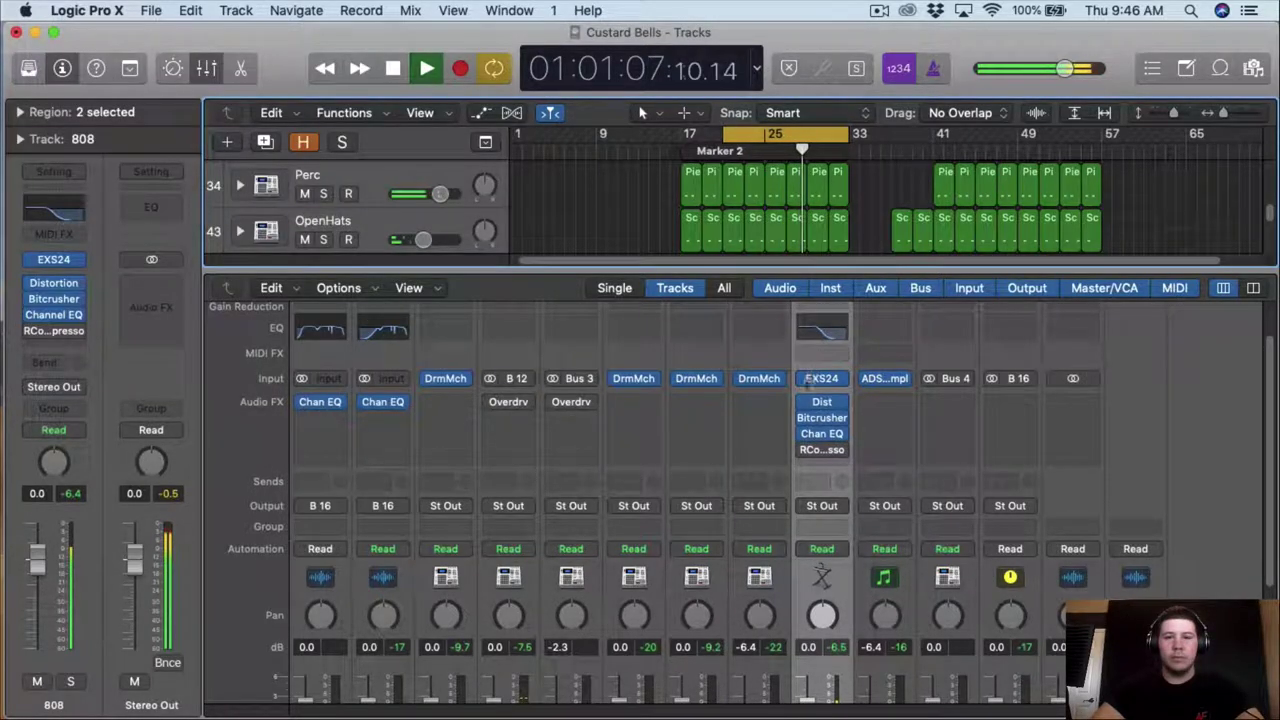
- Enlarge the Tracks area, select the Clap track, and stop playback
scroll(673, 600, "down", 5)
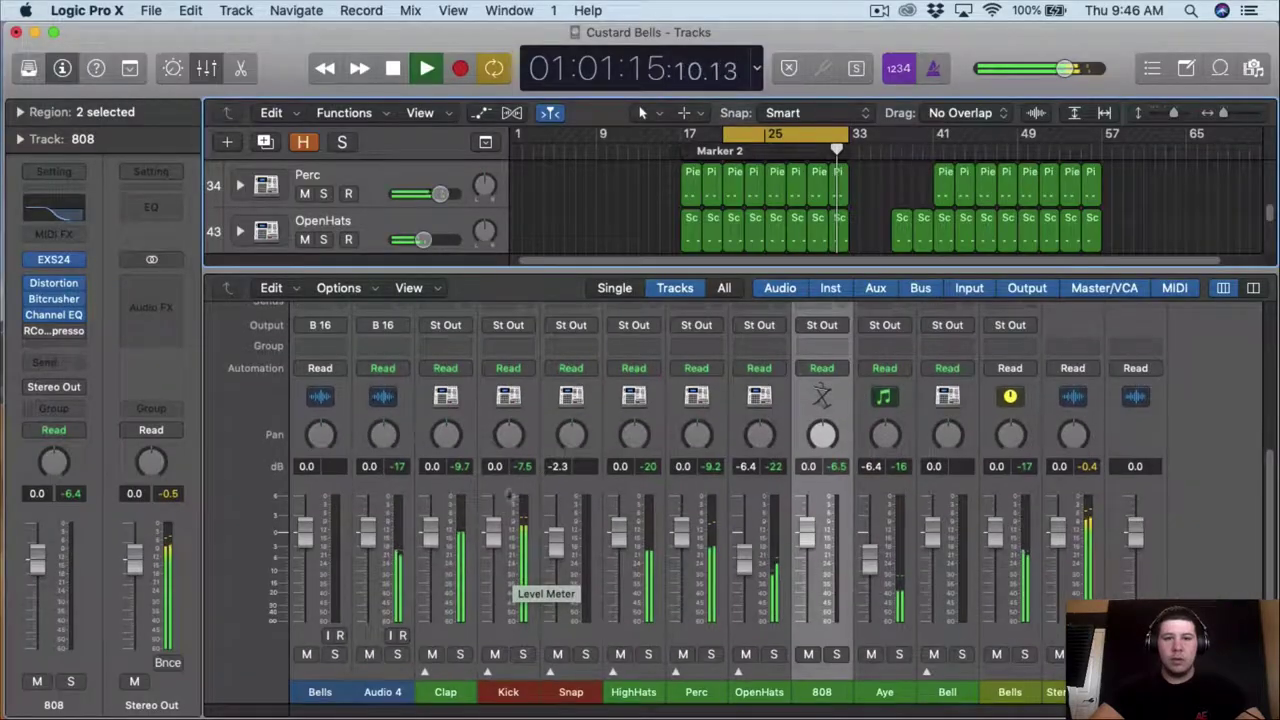
scroll(514, 491, "up", 5)
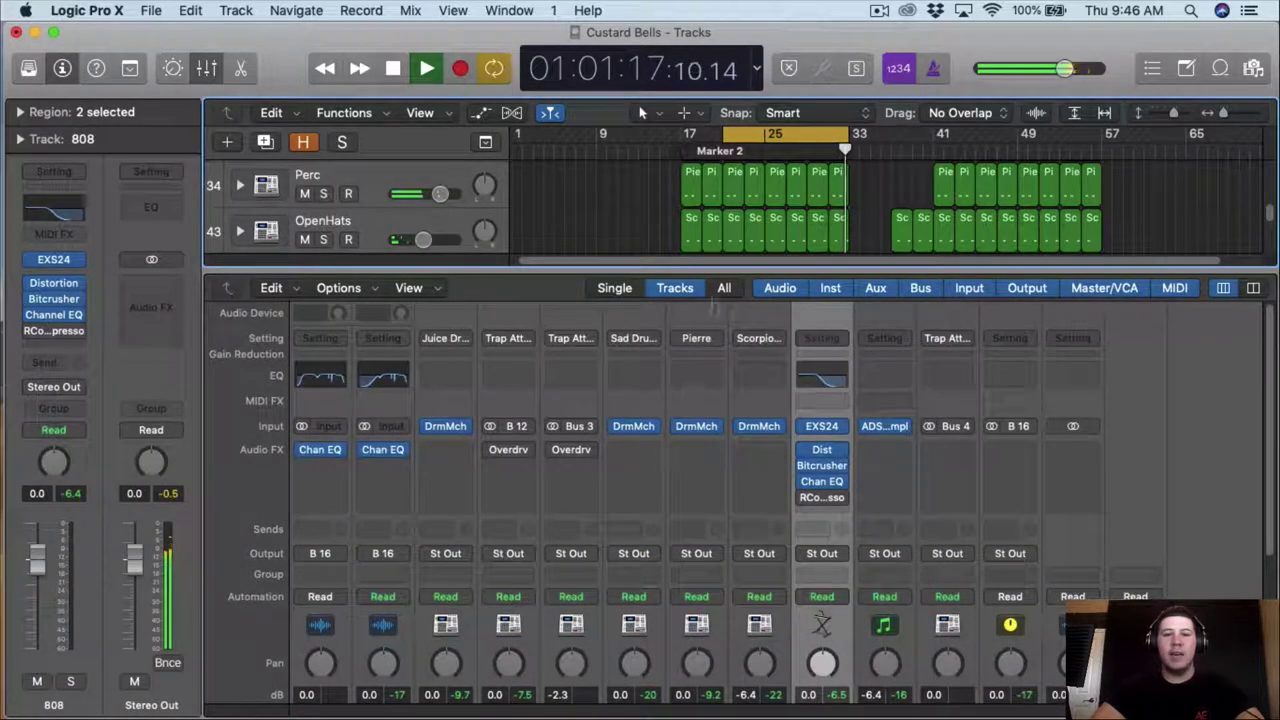
left_click_drag(545, 270, 535, 495)
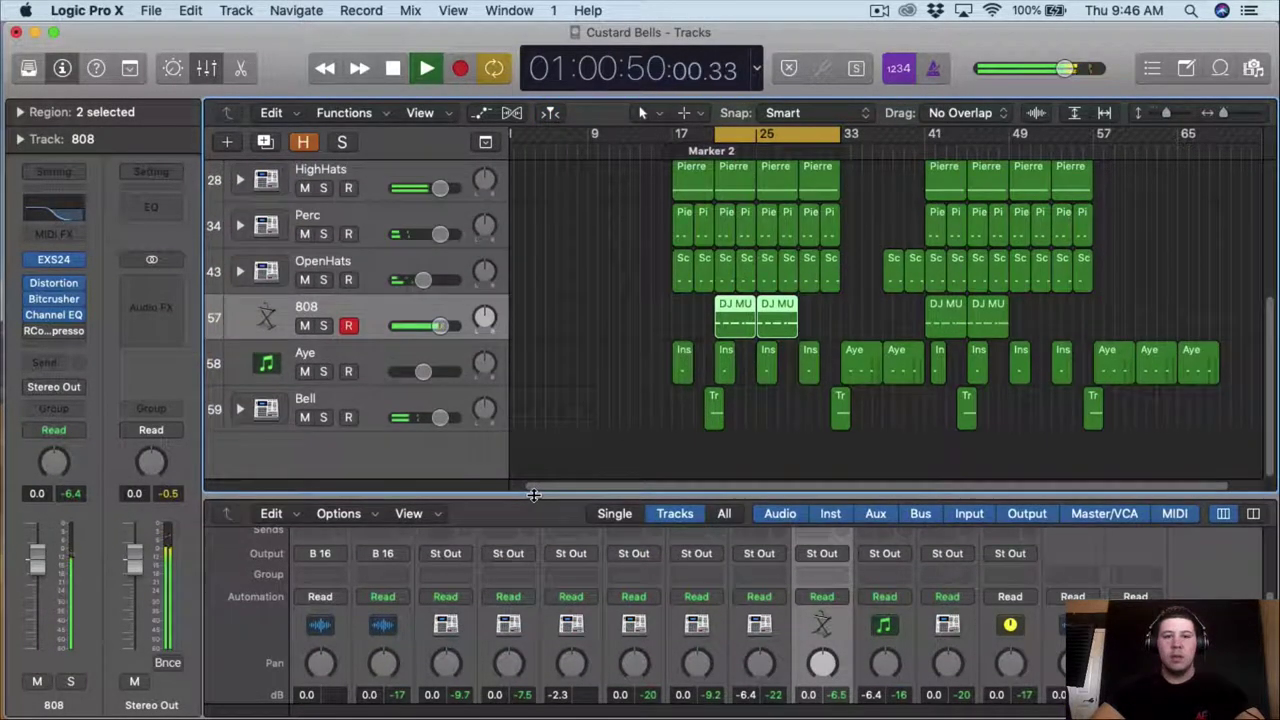
scroll(378, 302, "up", 5)
left_click(345, 290)
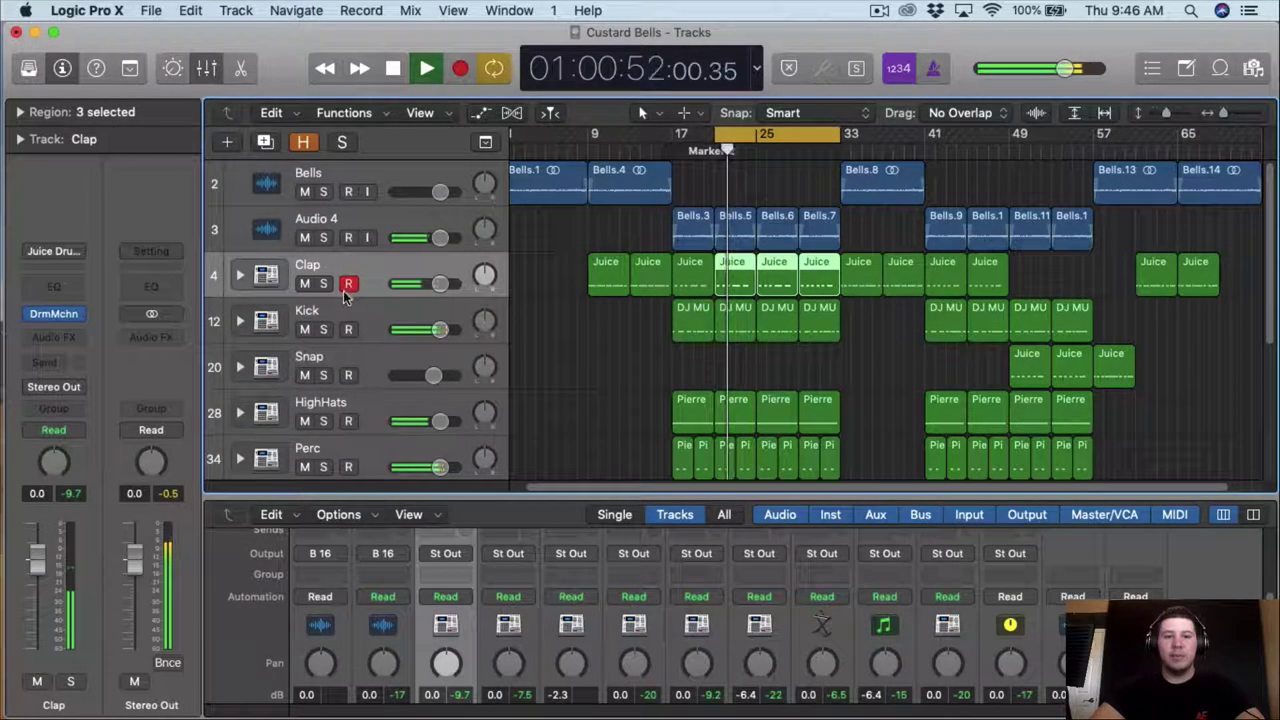
key("space")
- Enlarge the Mixer to show the full faders, play the cycled section to check the channel levels, and stop playback
left_click_drag(536, 497, 535, 328)
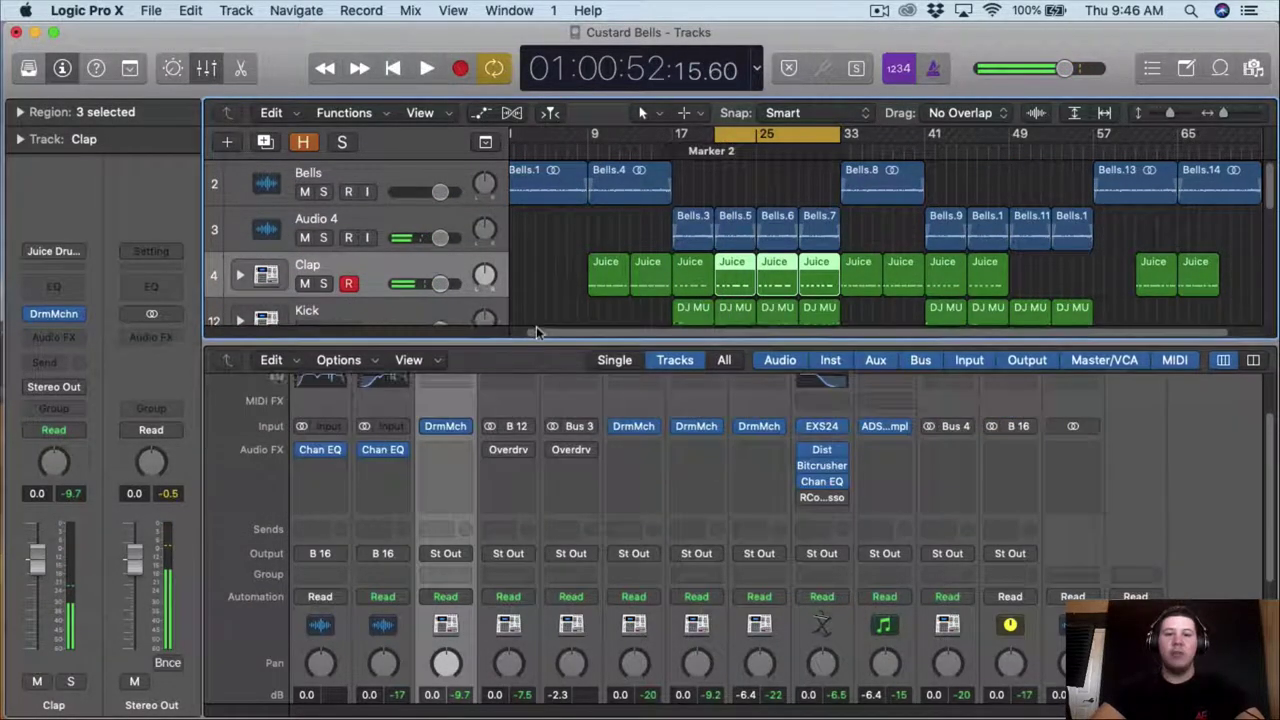
scroll(448, 560, "down", 5)
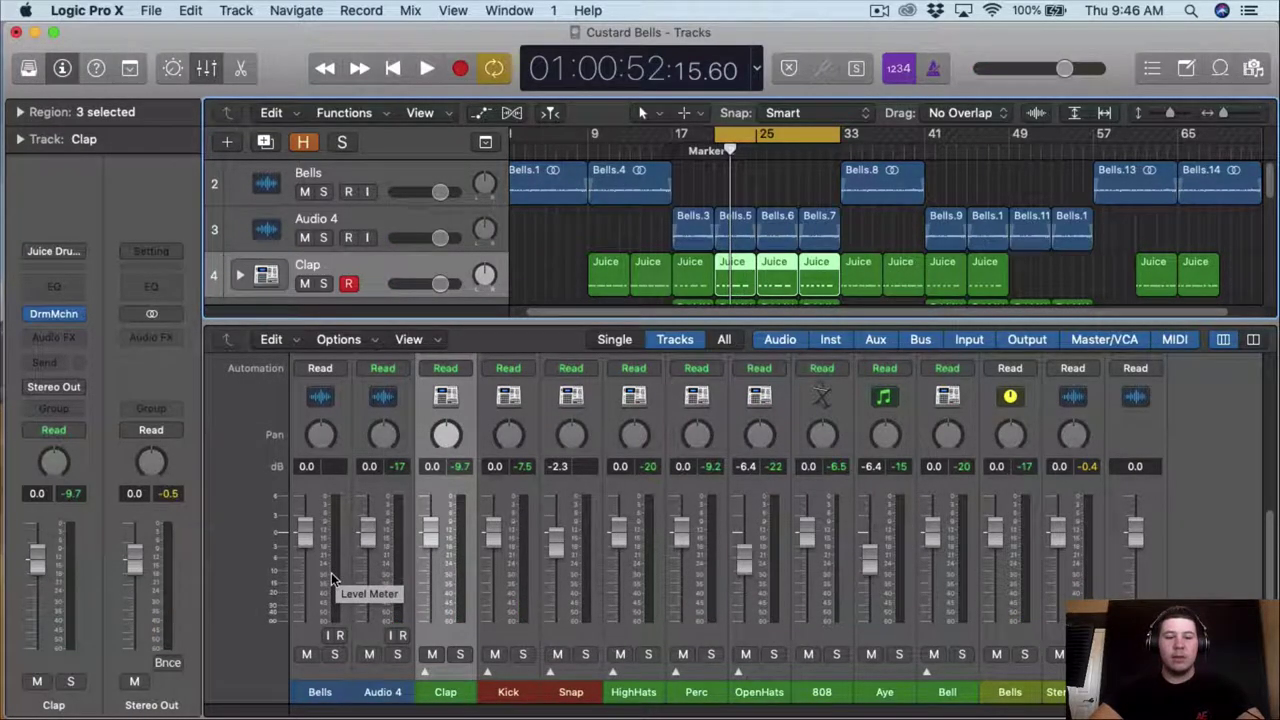
key("space")
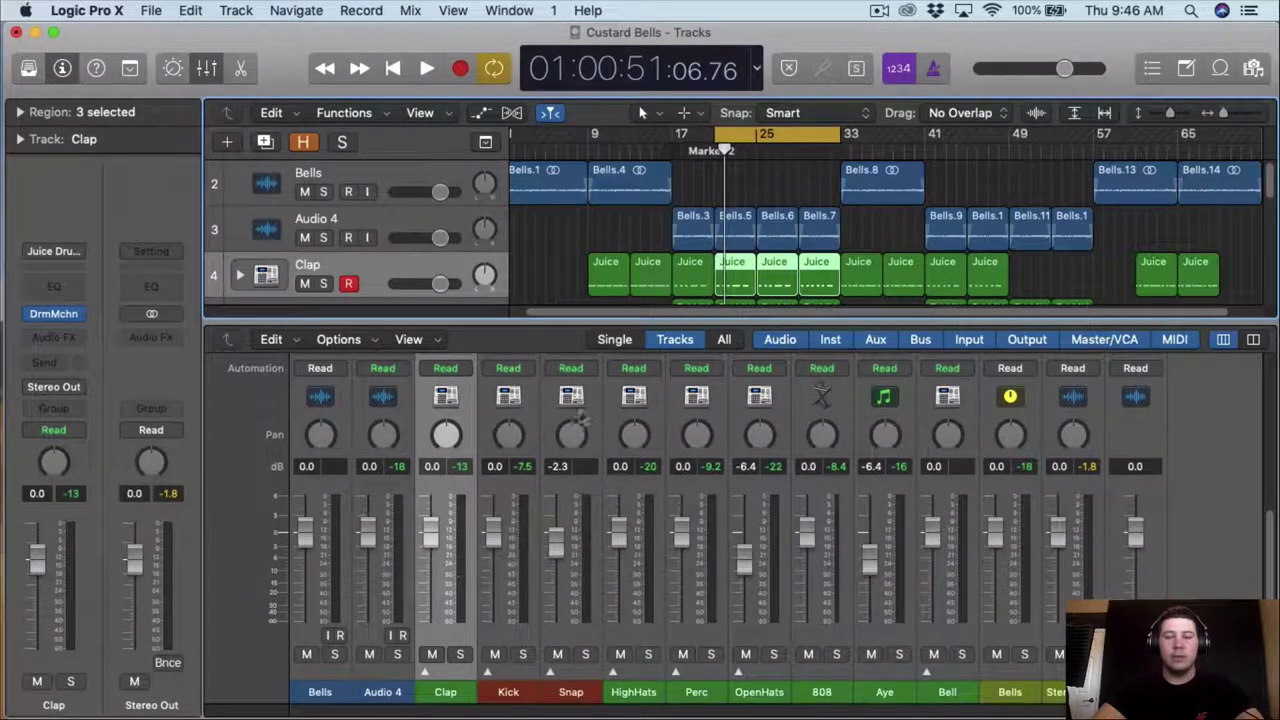
key("space")
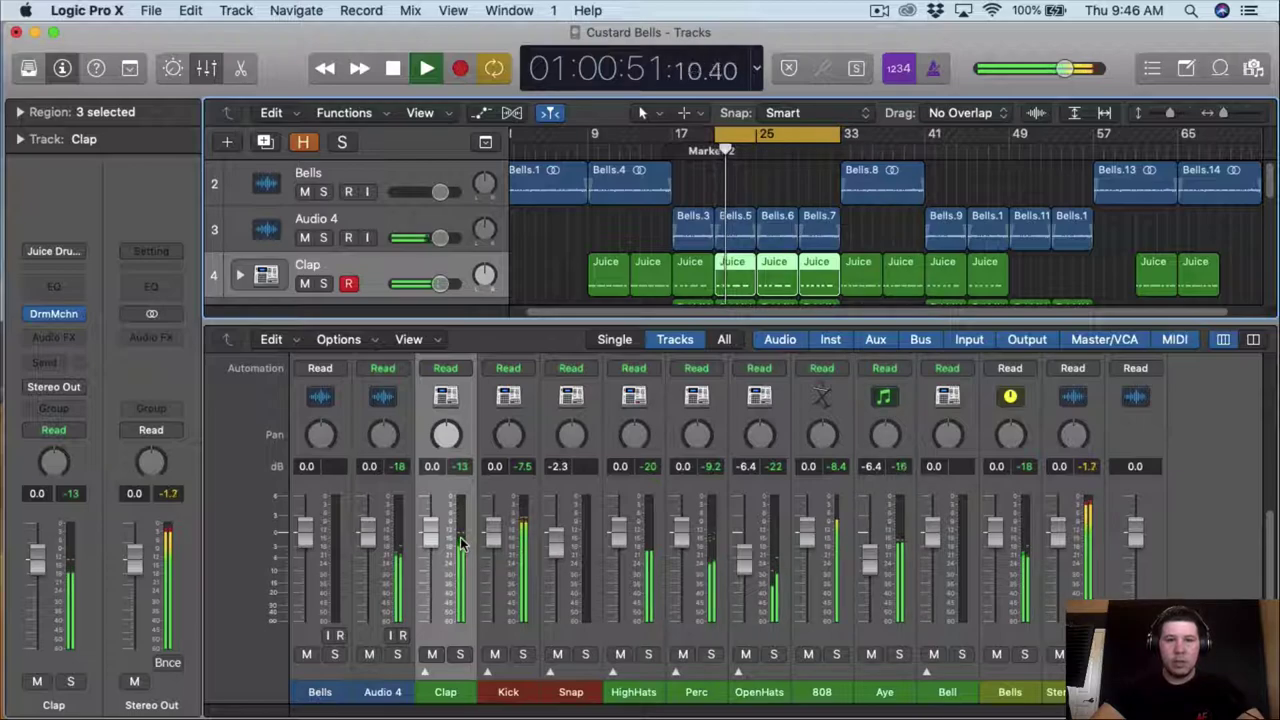
scroll(463, 550, "down", 1)
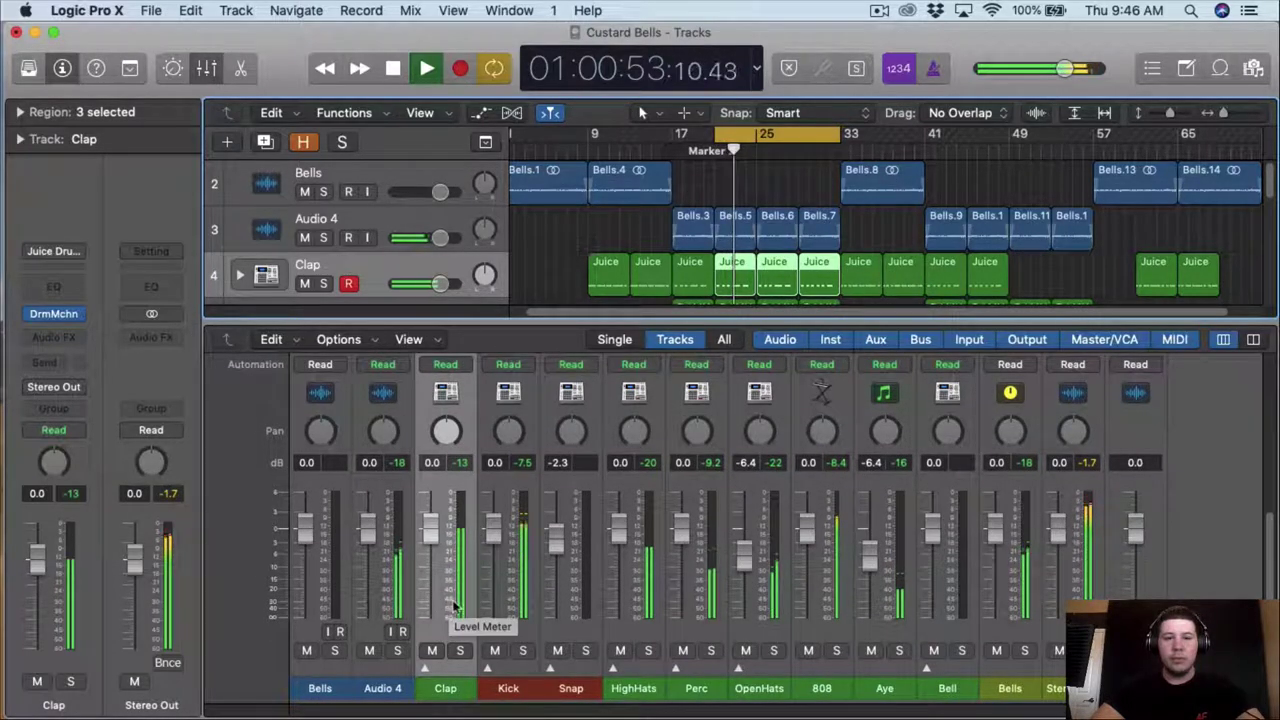
scroll(727, 655, "up", 1)
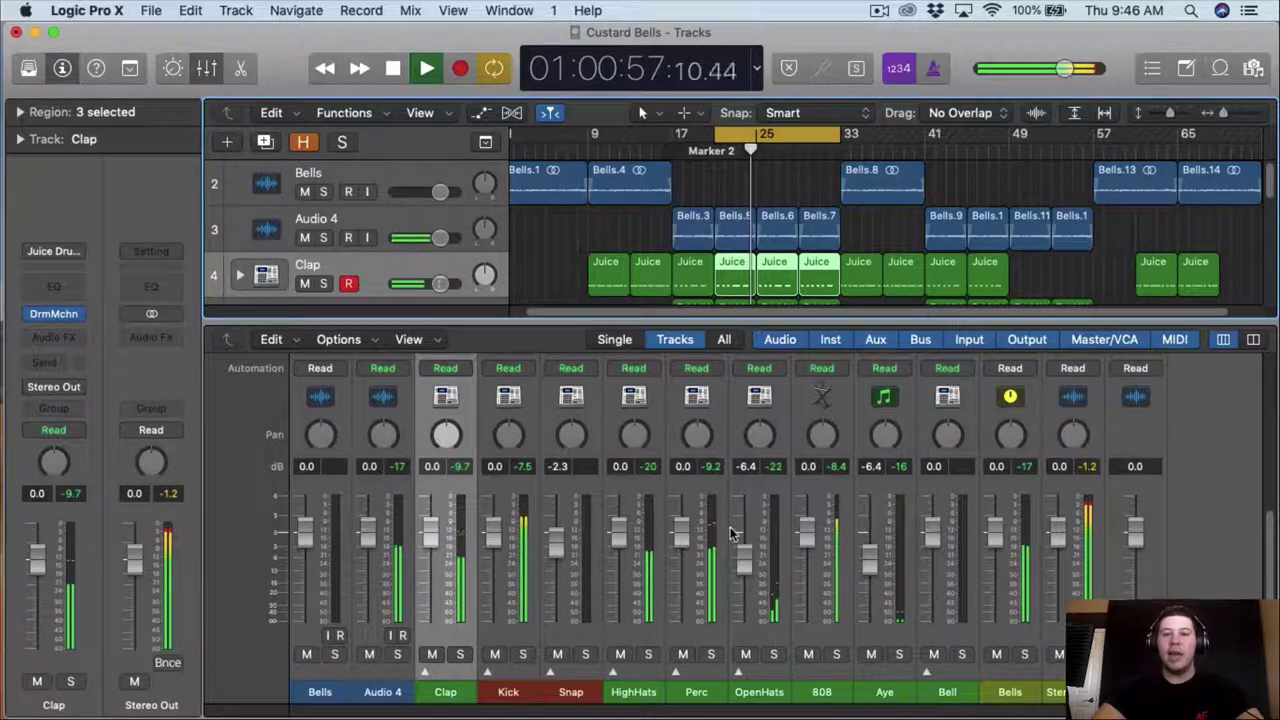
key("space")
- Enlarge the Tracks area, select the Perc track, and open its Drum Machine Designer
scroll(390, 215, "down", 3)
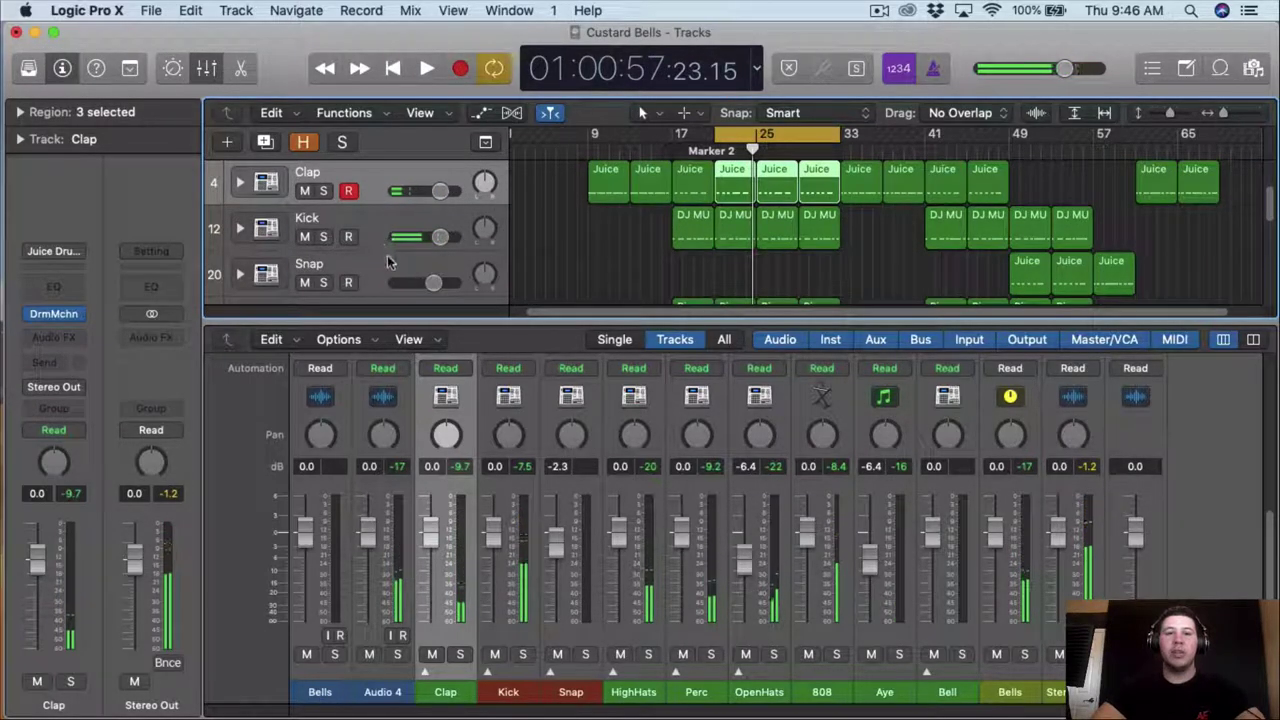
left_click_drag(497, 320, 494, 440)
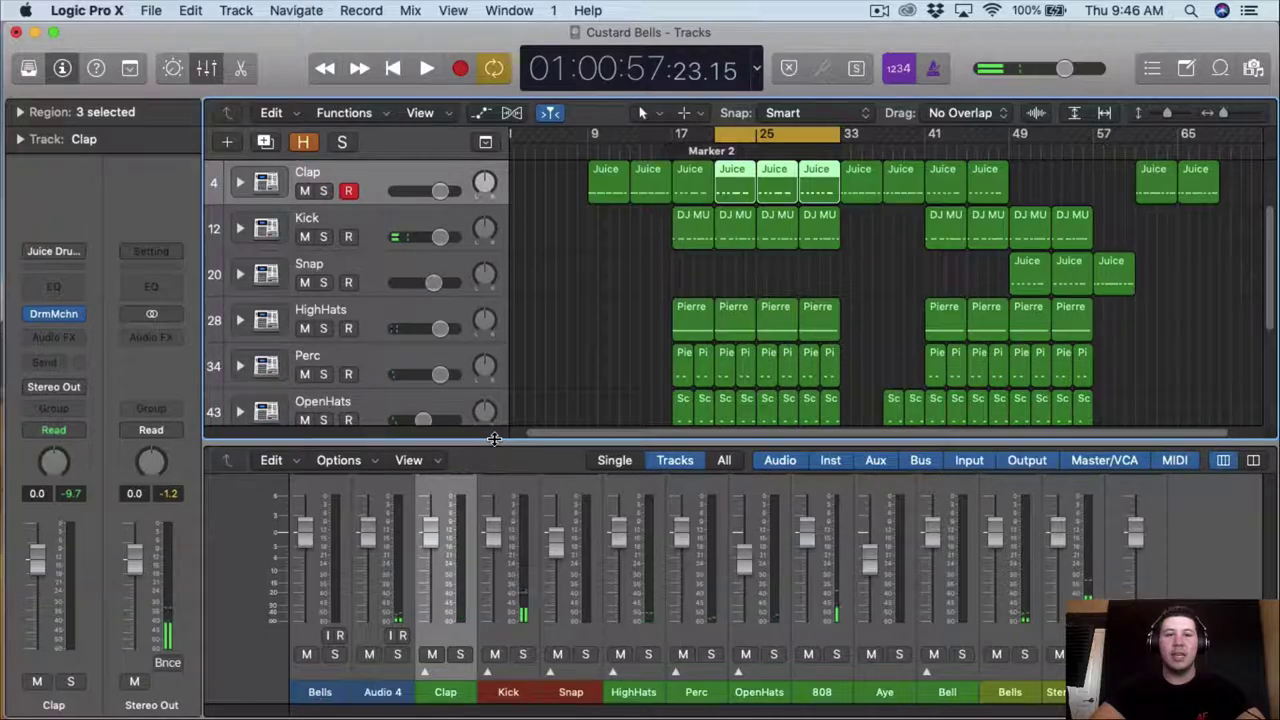
left_click(399, 357)
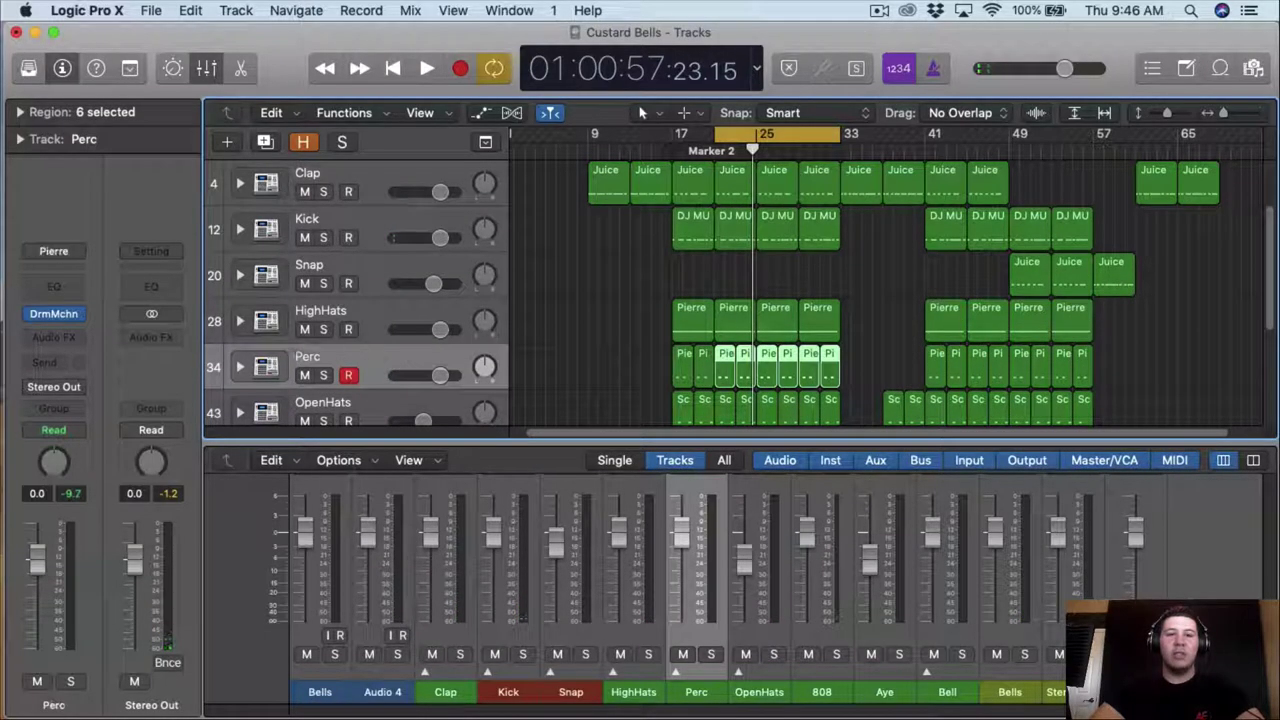
left_click(56, 315)
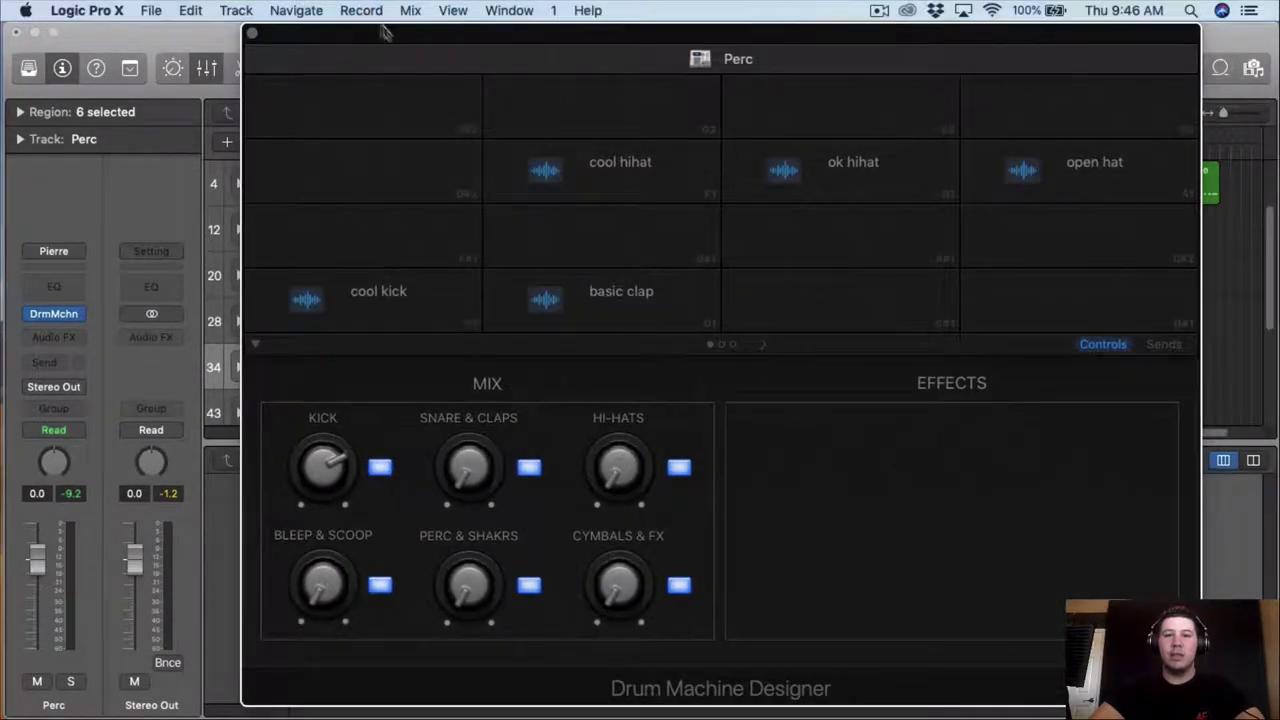
- Lower the basic perc pad's volume to -27.1 dB, close Drum Machine Designer, and clear the region selection
left_click(764, 349)
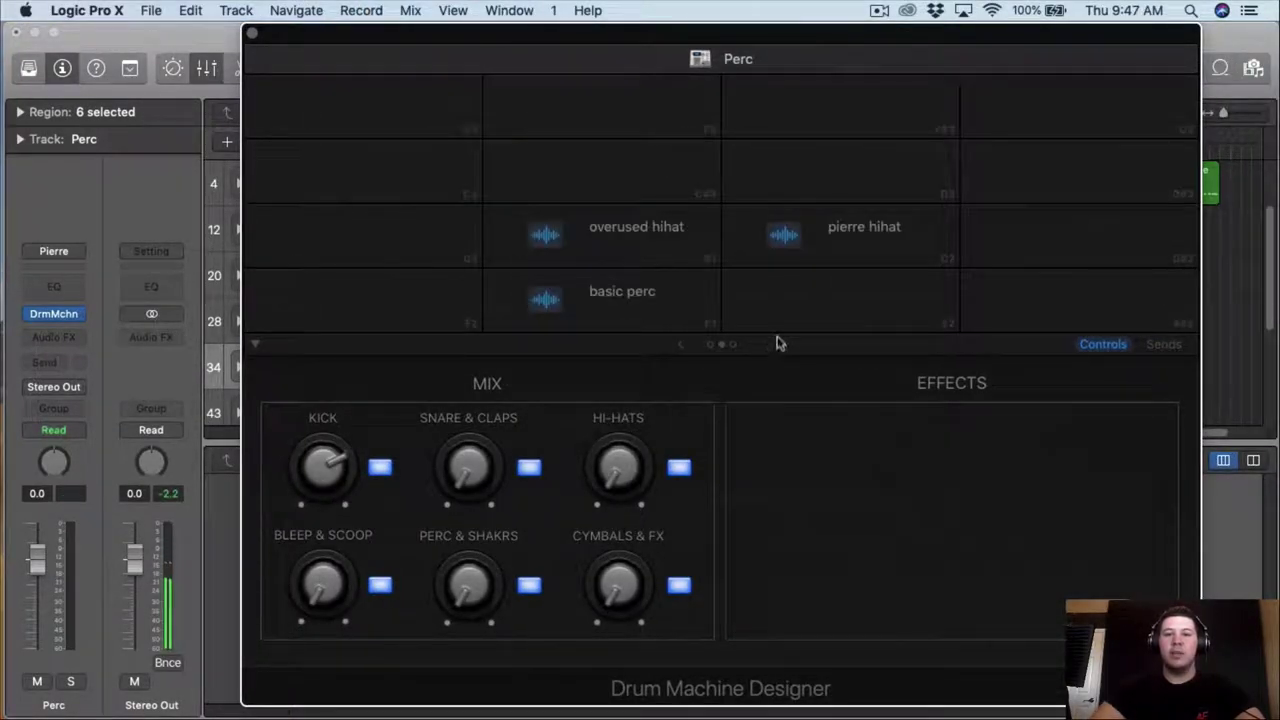
left_click(610, 318)
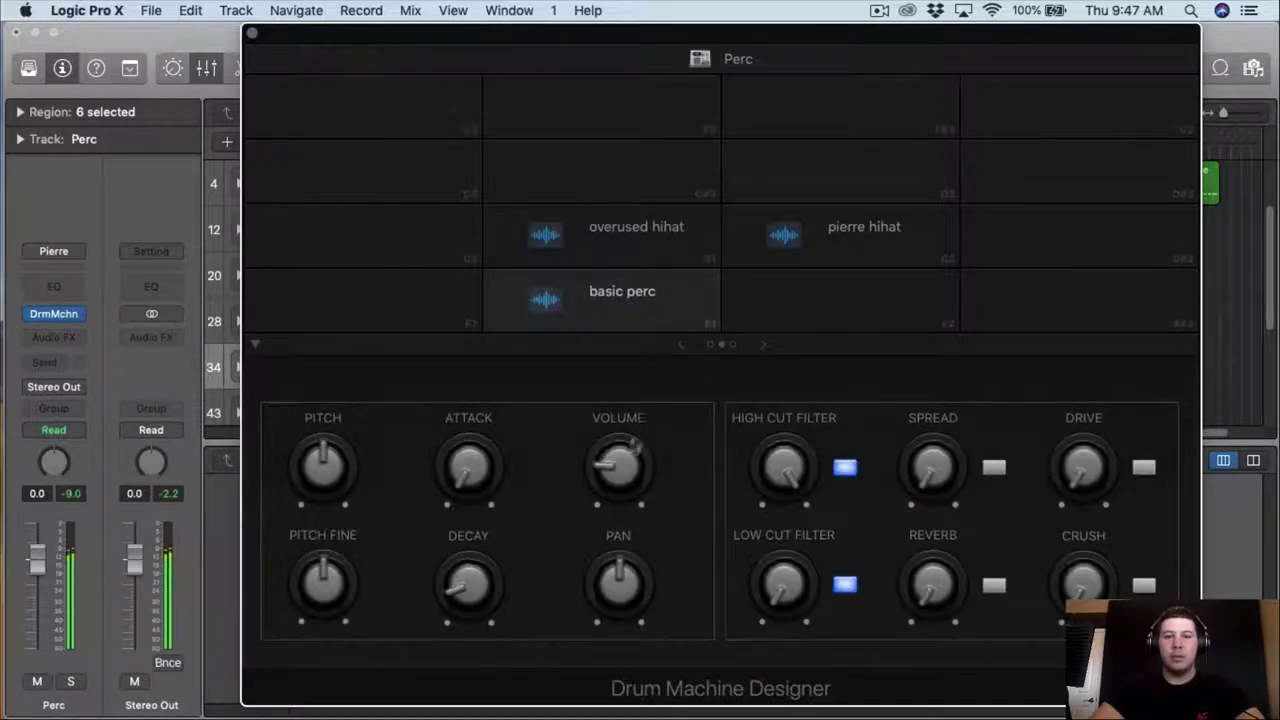
left_click_drag(611, 477, 617, 481)
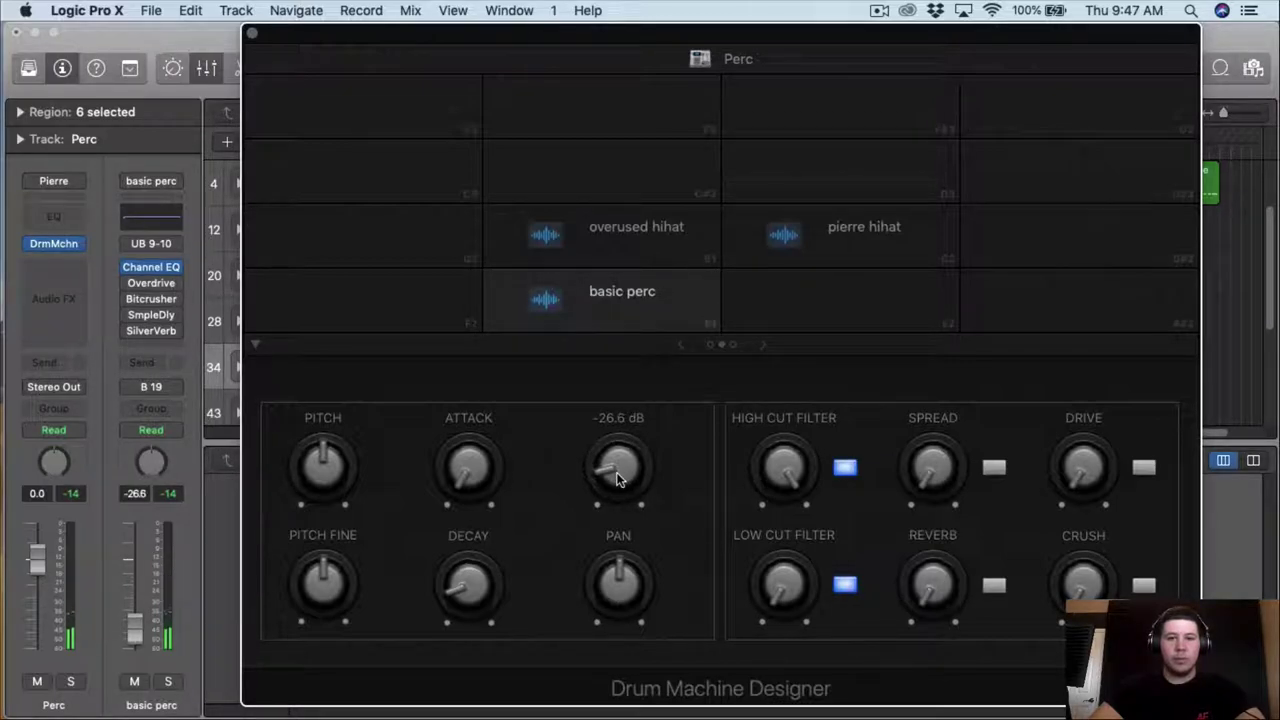
left_click_drag(617, 480, 617, 481)
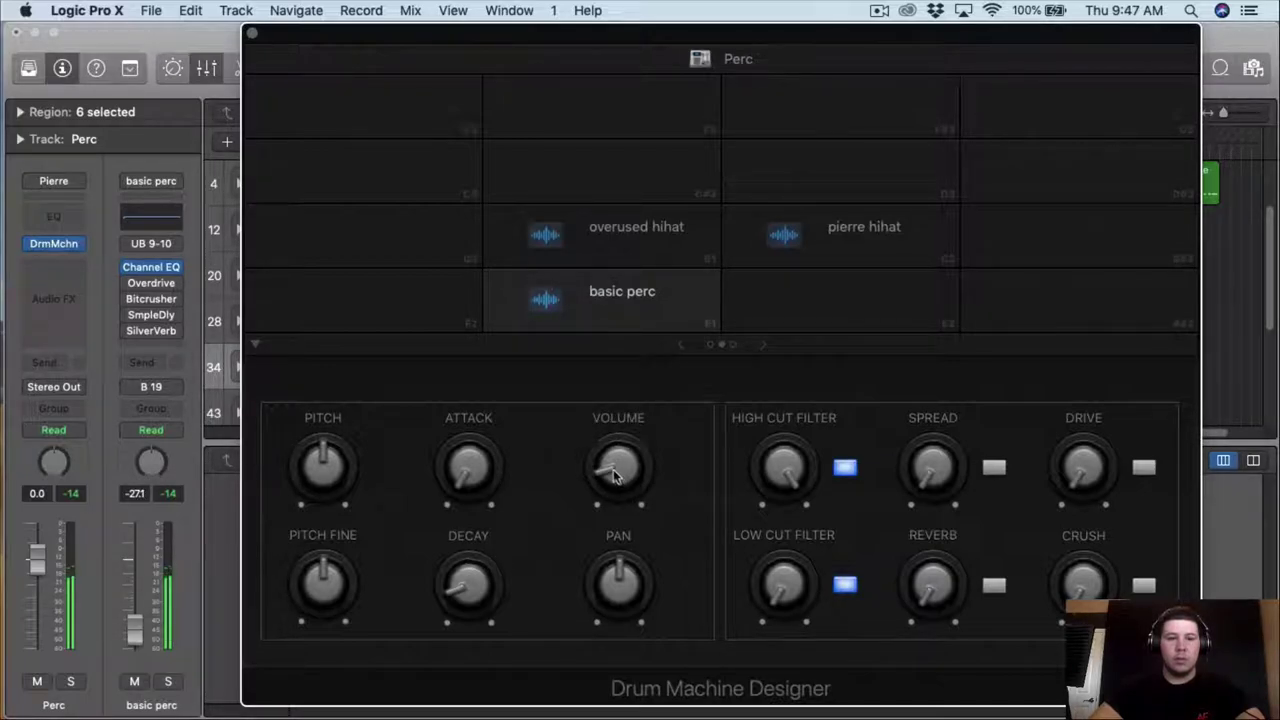
left_click(249, 33)
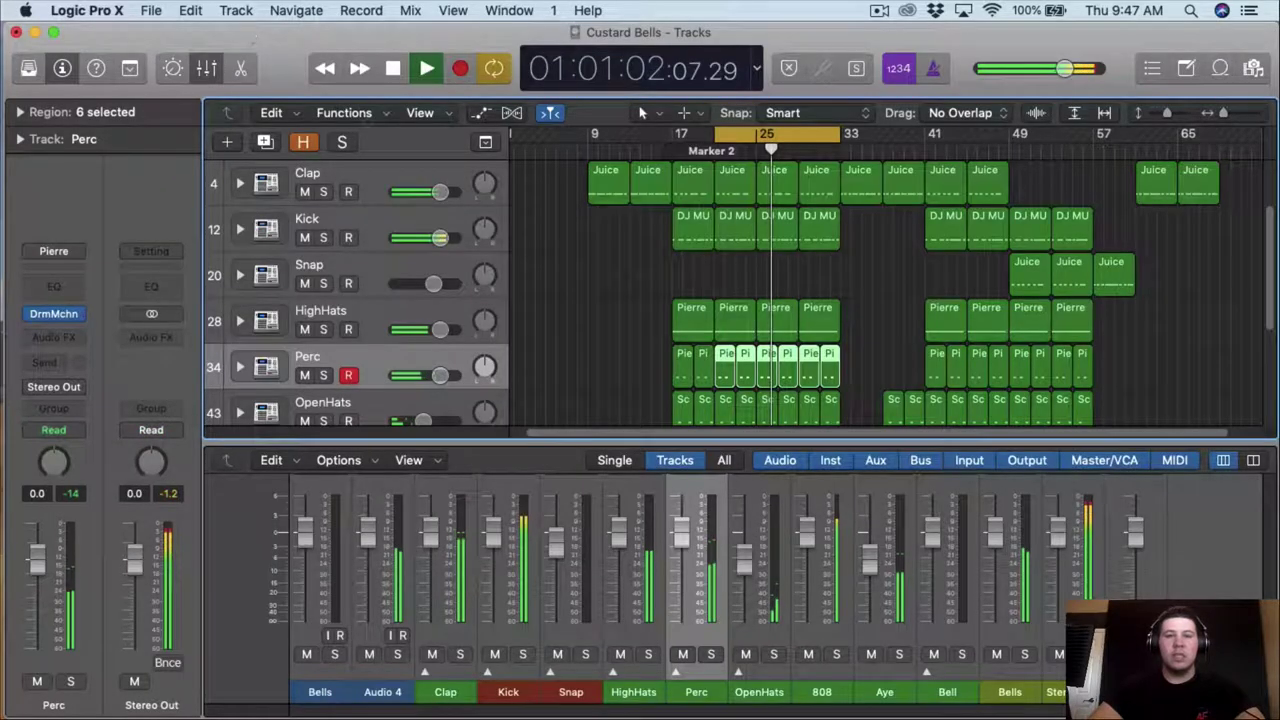
left_click(603, 300)
scroll(603, 300, "down", 3)
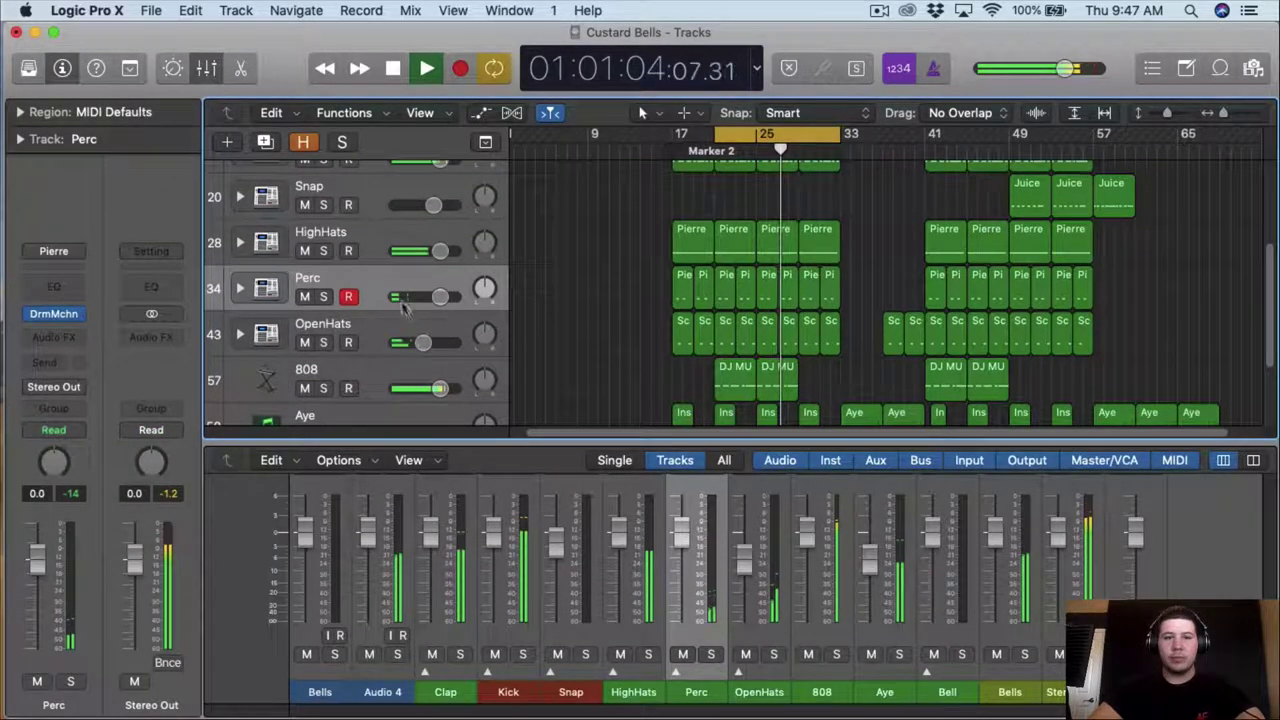
- Select the HighHats track and open its Drum Machine Designer
left_click(457, 240)
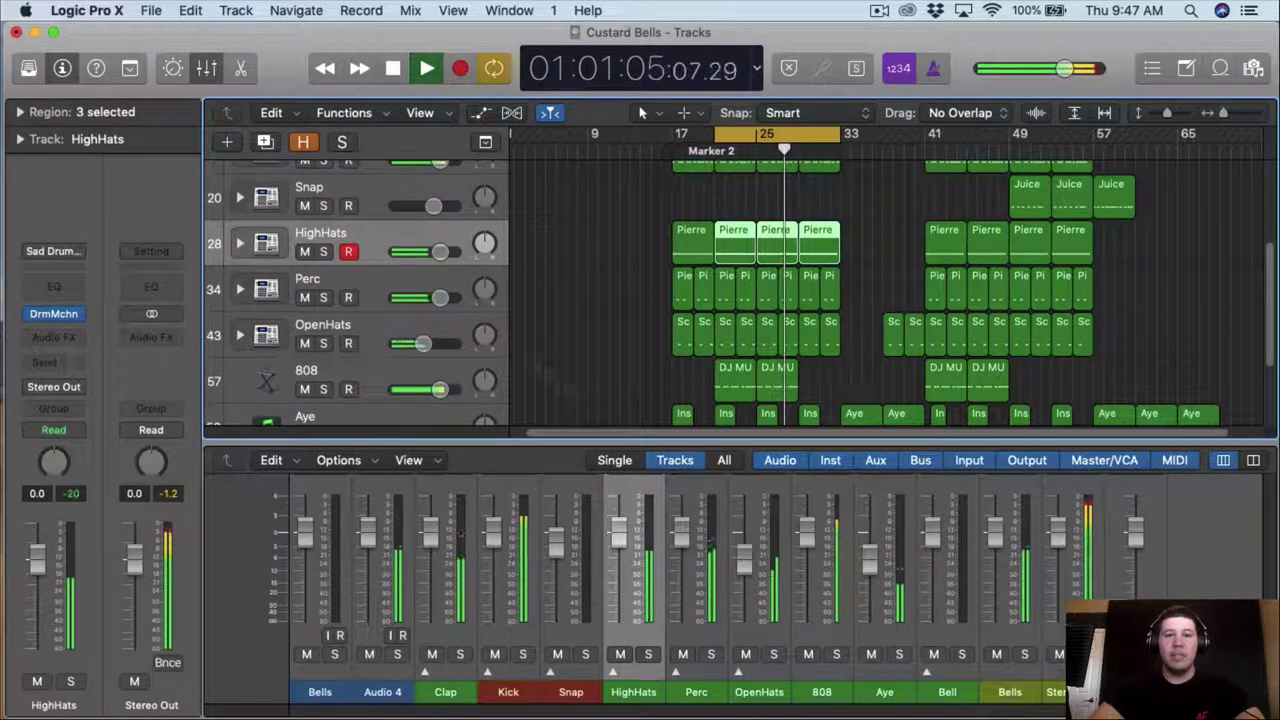
scroll(618, 522, "up", 10)
scroll(630, 535, "down", 2)
left_click(635, 536)
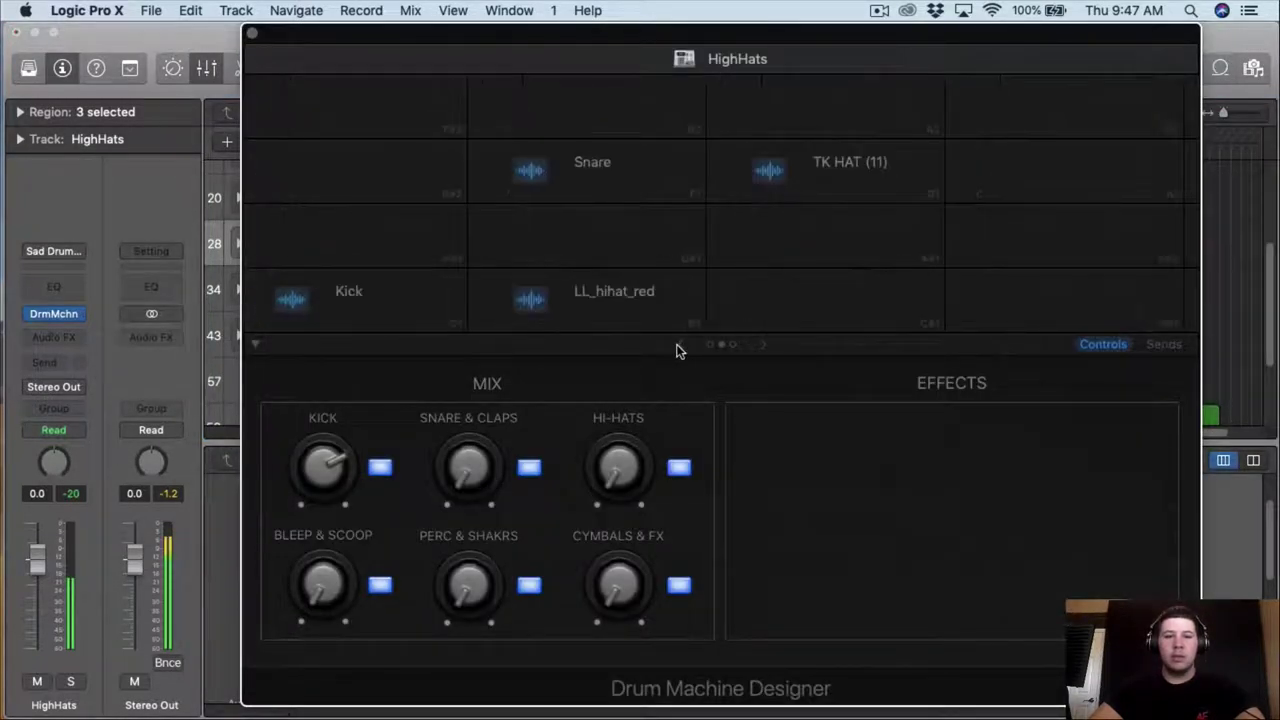
- Set the LL_hihat_red pad's volume to -37.3 dB and close Drum Machine Designer
left_click(647, 323)
mouse_move(620, 472)
scroll(621, 472, "down", 1)
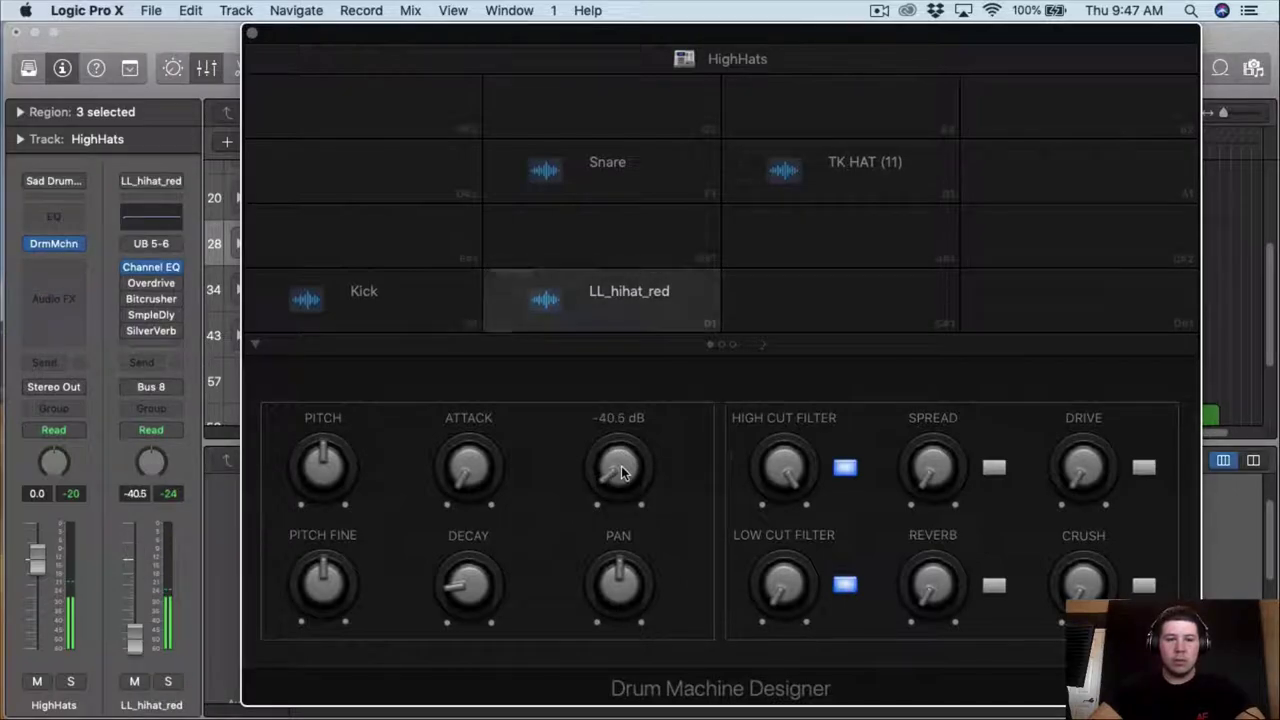
scroll(621, 472, "up", 1)
scroll(620, 472, "up", 1)
scroll(620, 472, "up", 8)
scroll(619, 473, "down", 5)
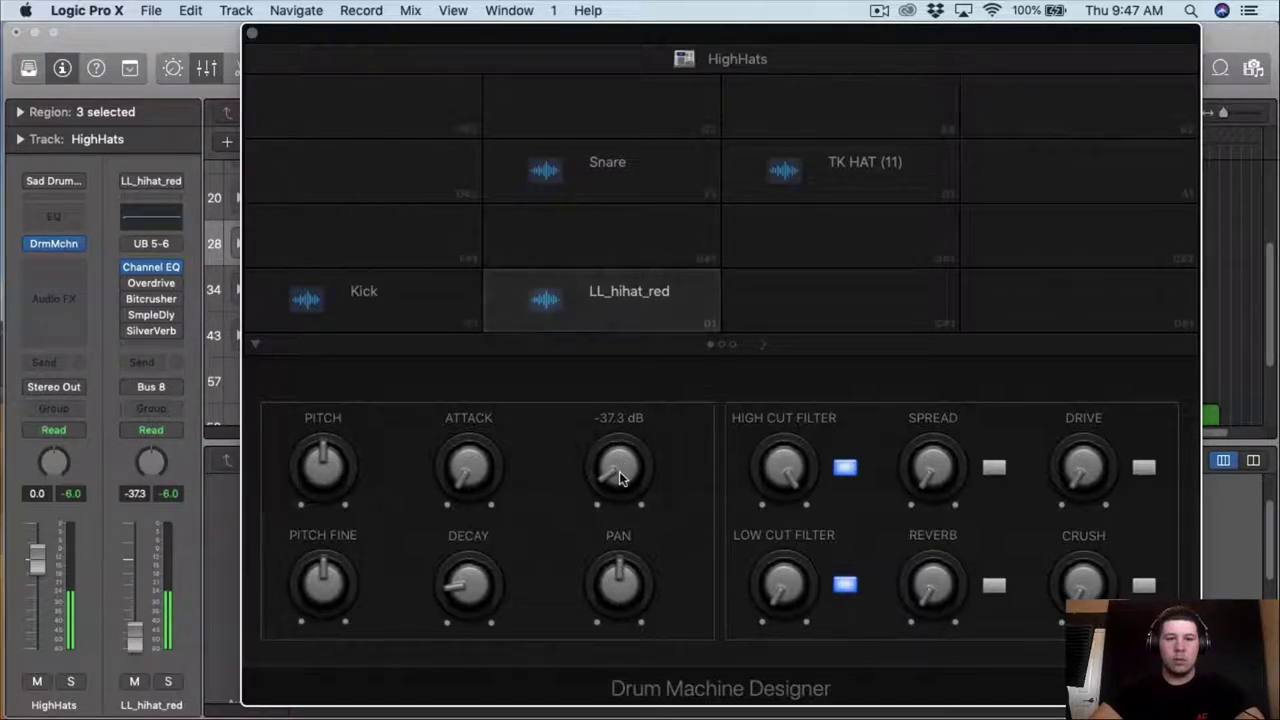
left_click(252, 33)
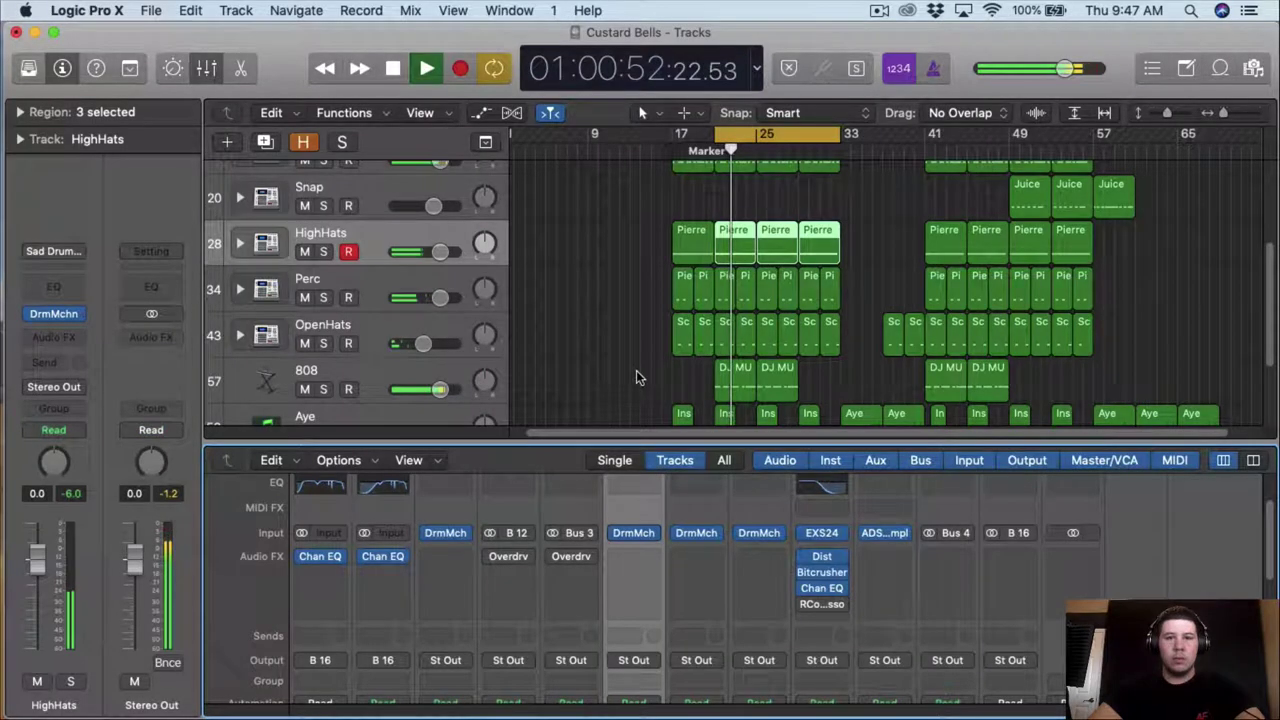
- Select the OpenHats track and open its Drum Machine Designer
scroll(640, 377, "down", 2)
left_click(369, 274)
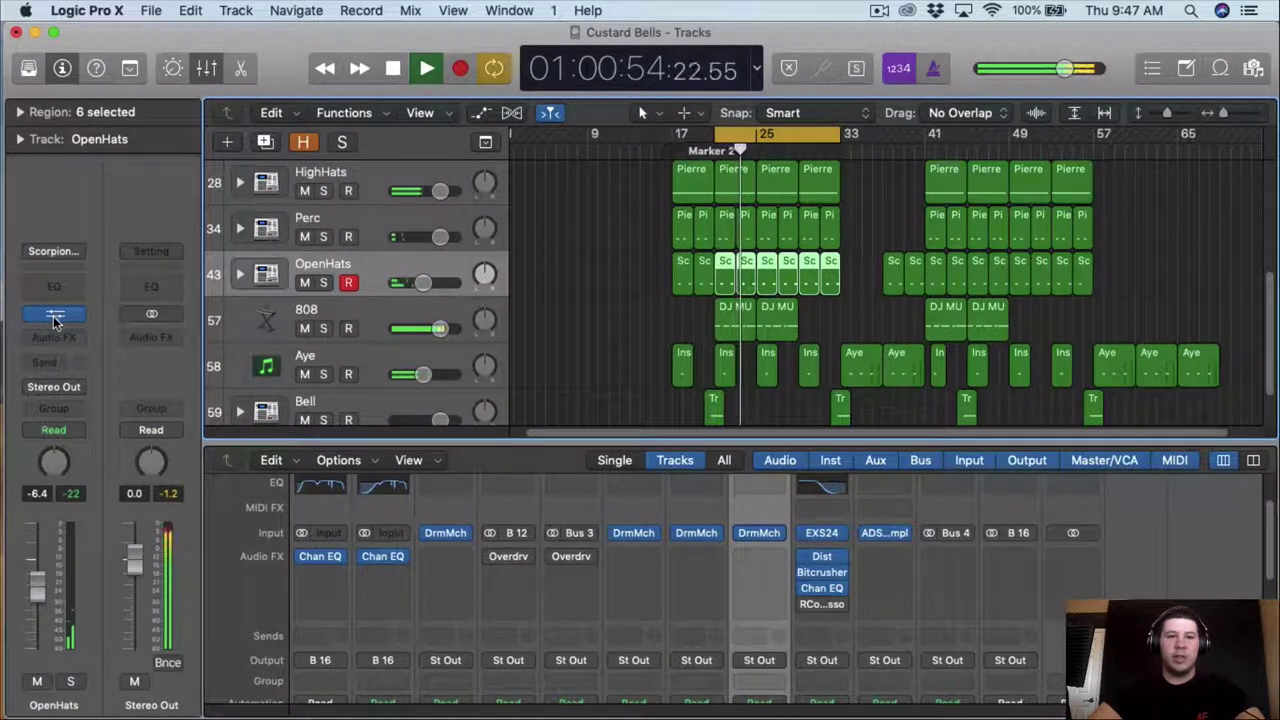
left_click(54, 315)
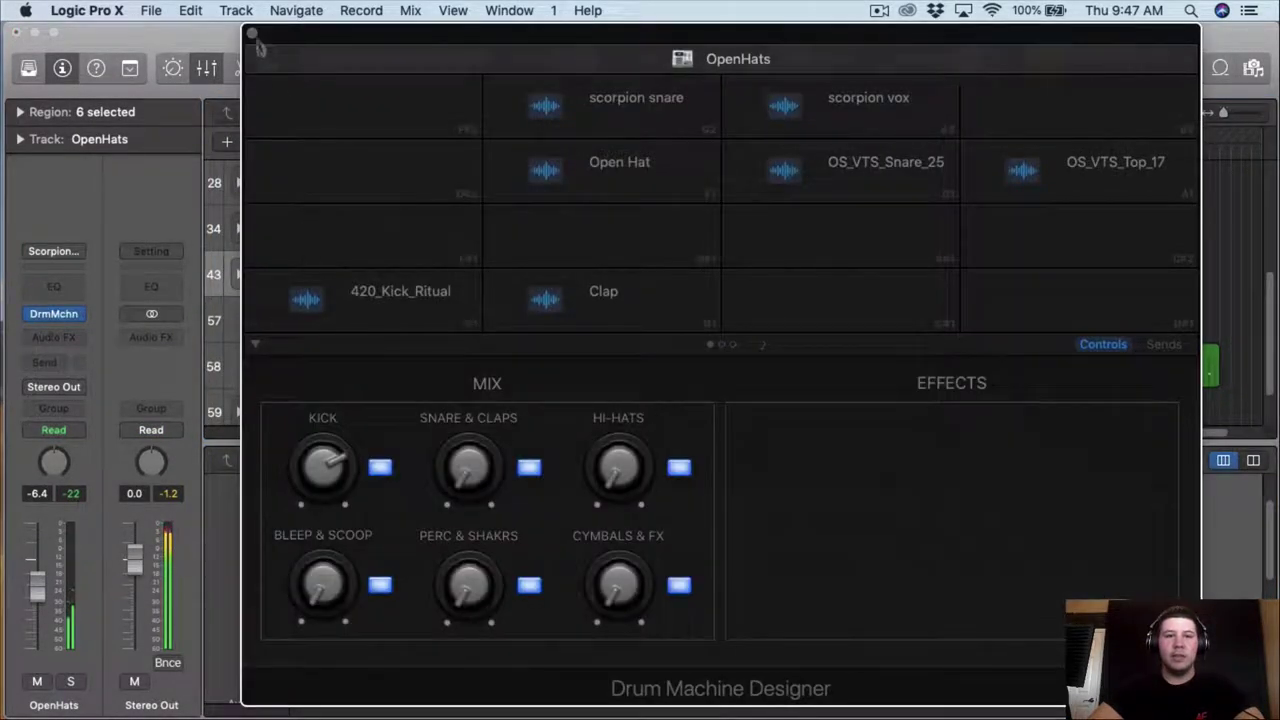
- Lower the Open Hat pad's volume to -27.0 dB and close Drum Machine Designer
left_click(646, 174)
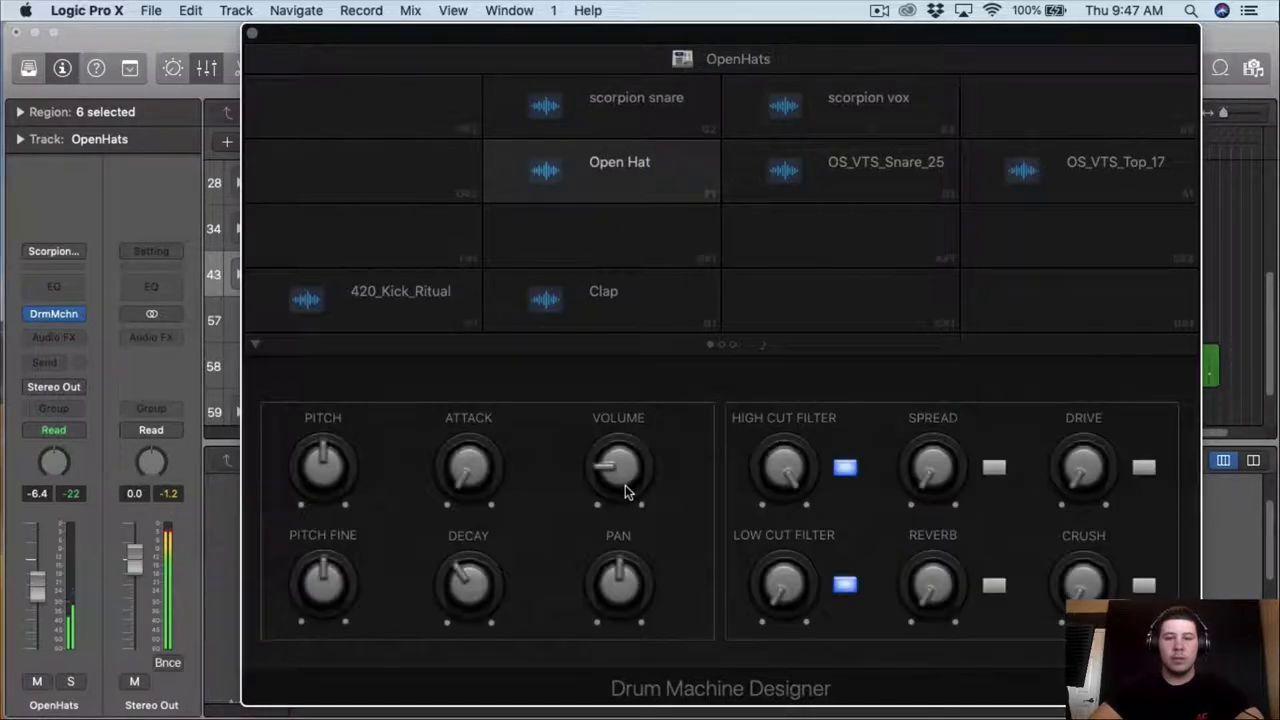
scroll(626, 484, "down", 3)
scroll(626, 484, "down", 3)
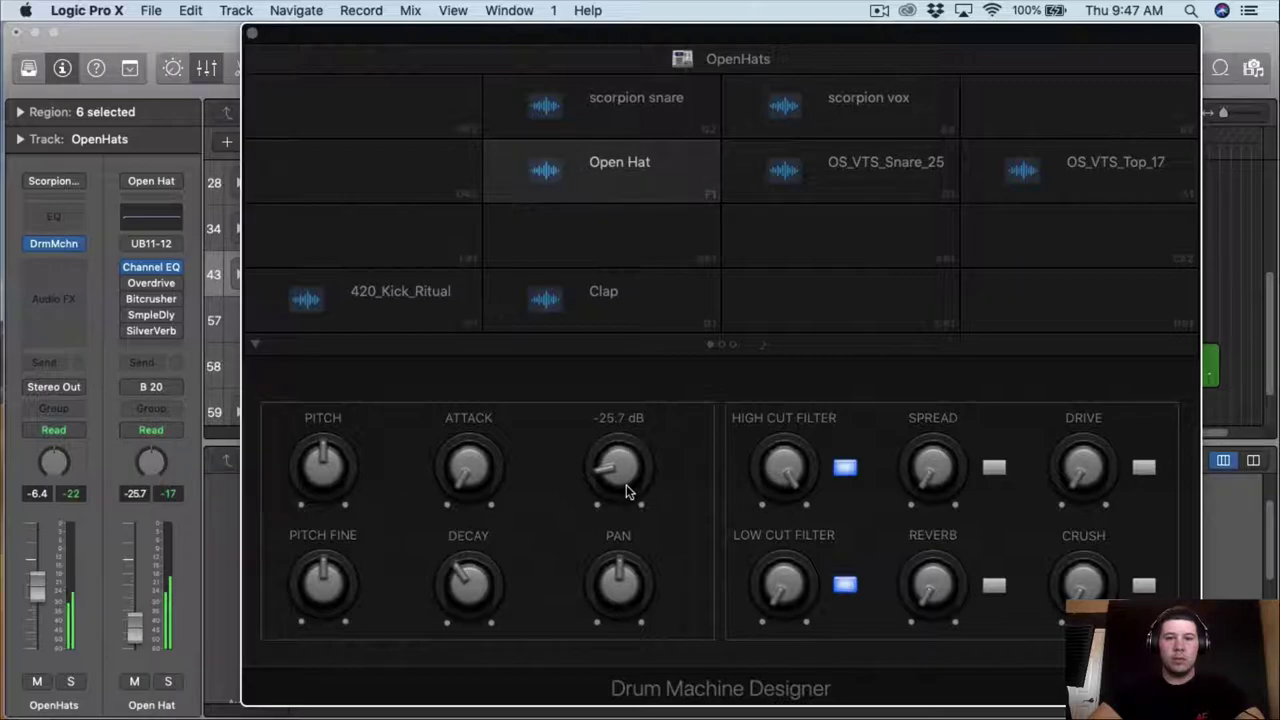
scroll(626, 484, "down", 1)
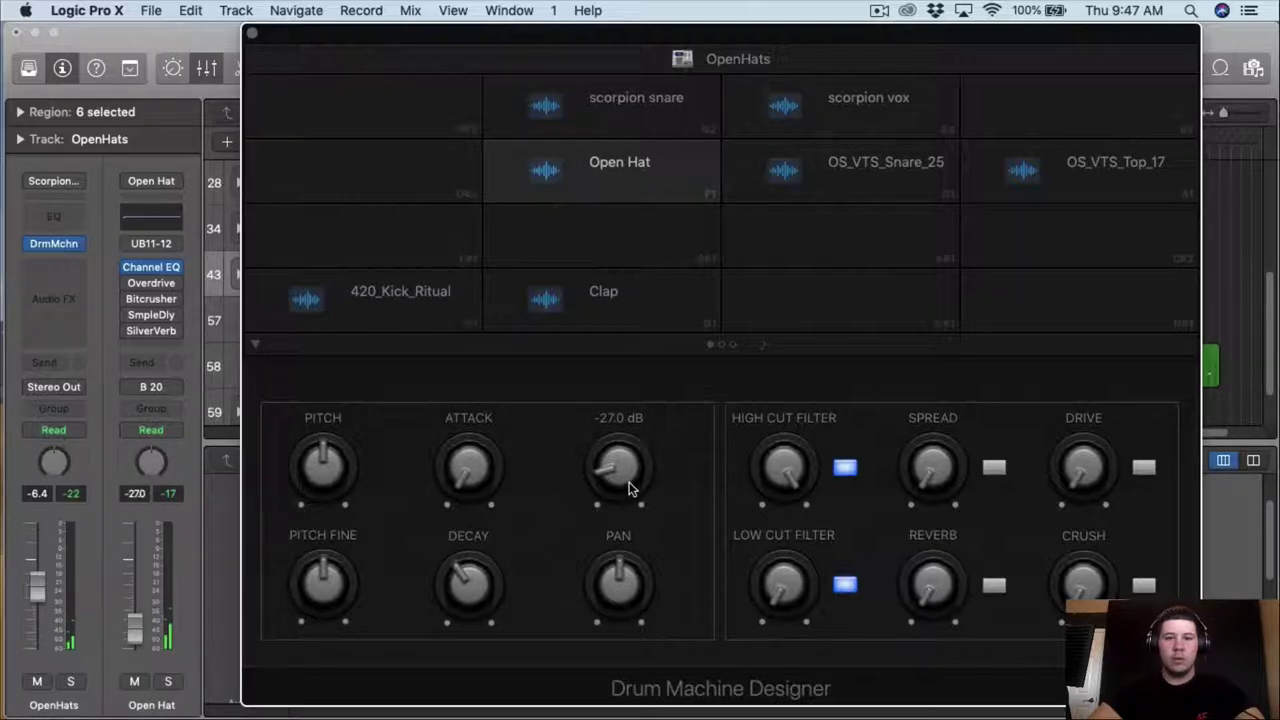
left_click(256, 34)
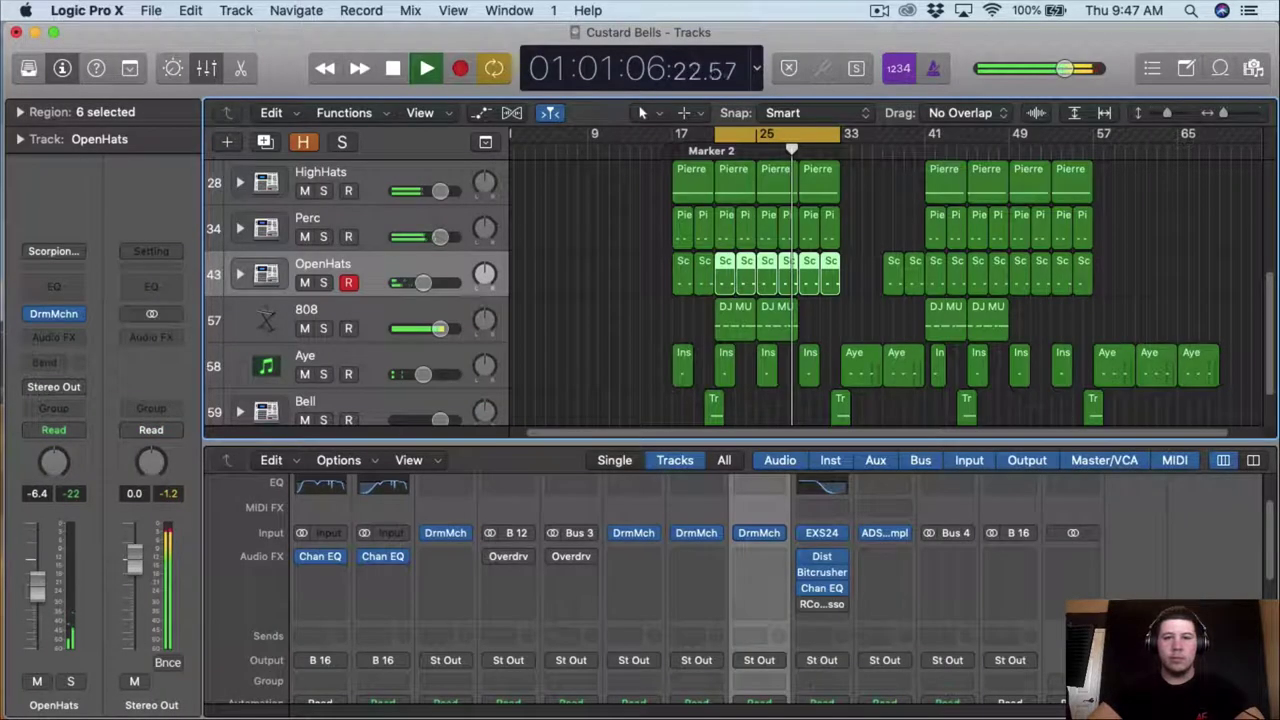
- Select the Aye track, lower its volume to -12.0 dB, and stop playback
scroll(769, 403, "down", 1)
left_click(769, 403)
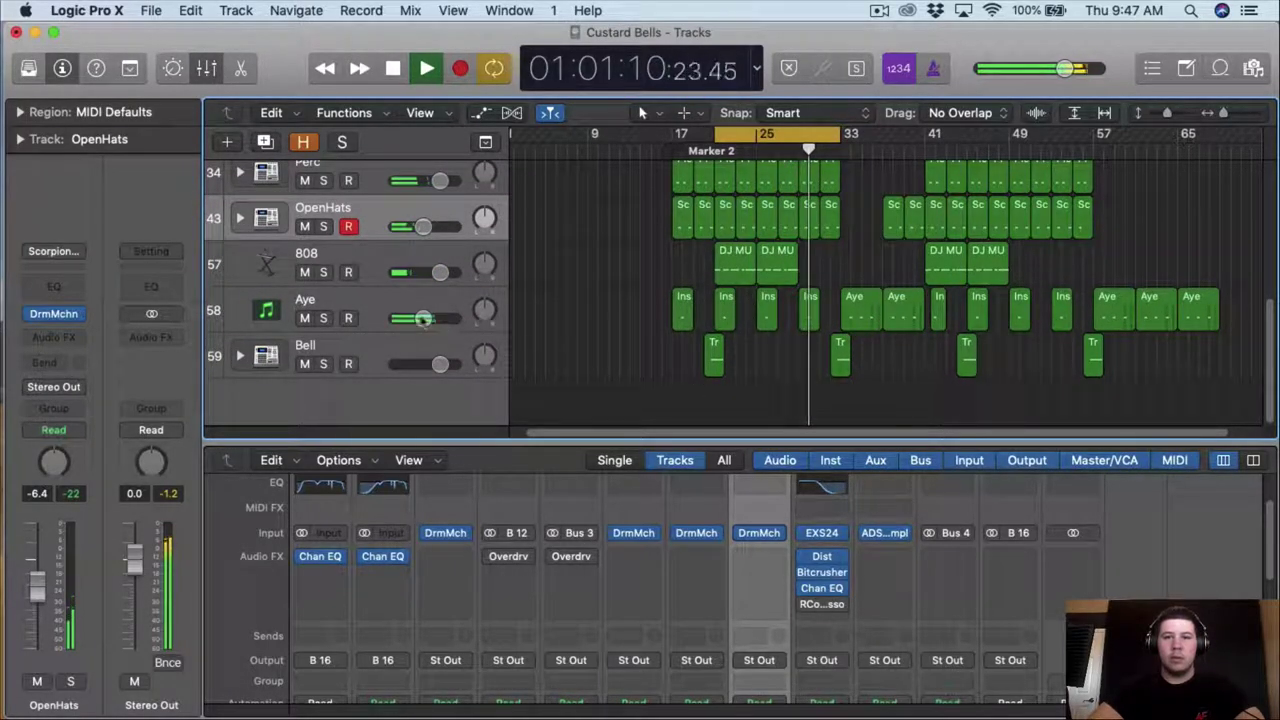
left_click(390, 312)
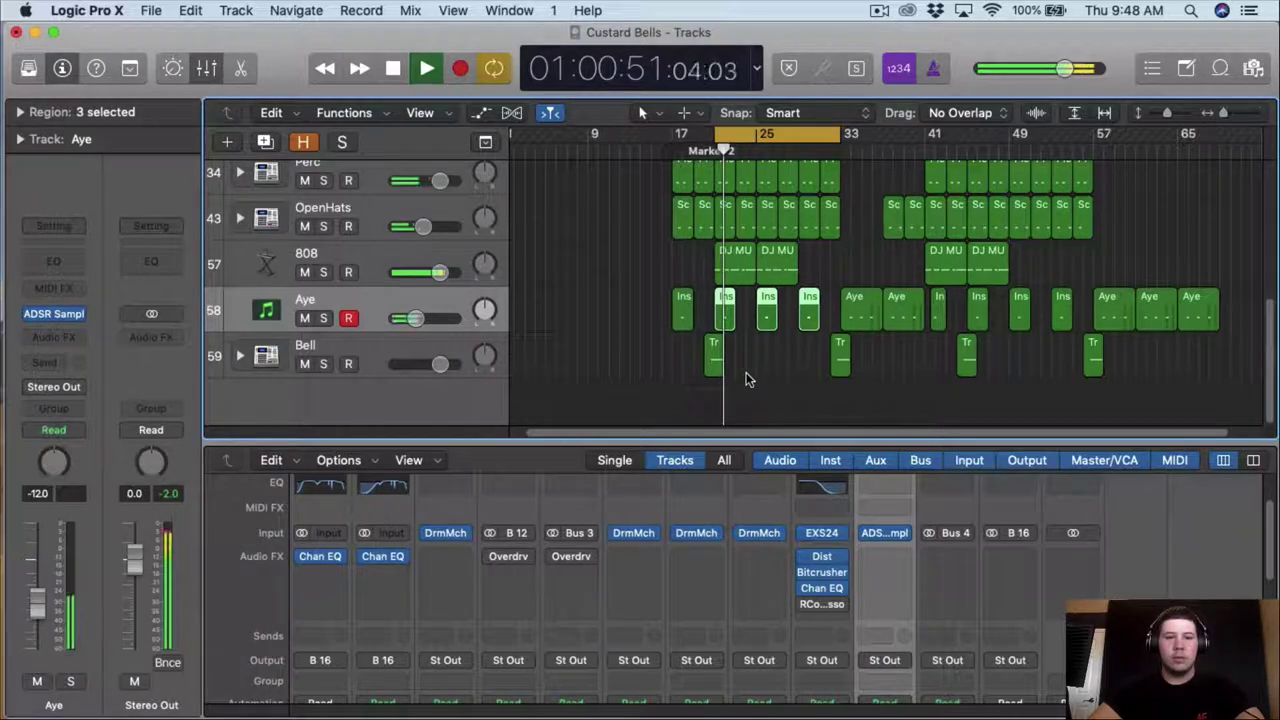
key("space")
- Place the playhead just before the first Bell region, turn off cycling, and start playback
left_click(694, 141)
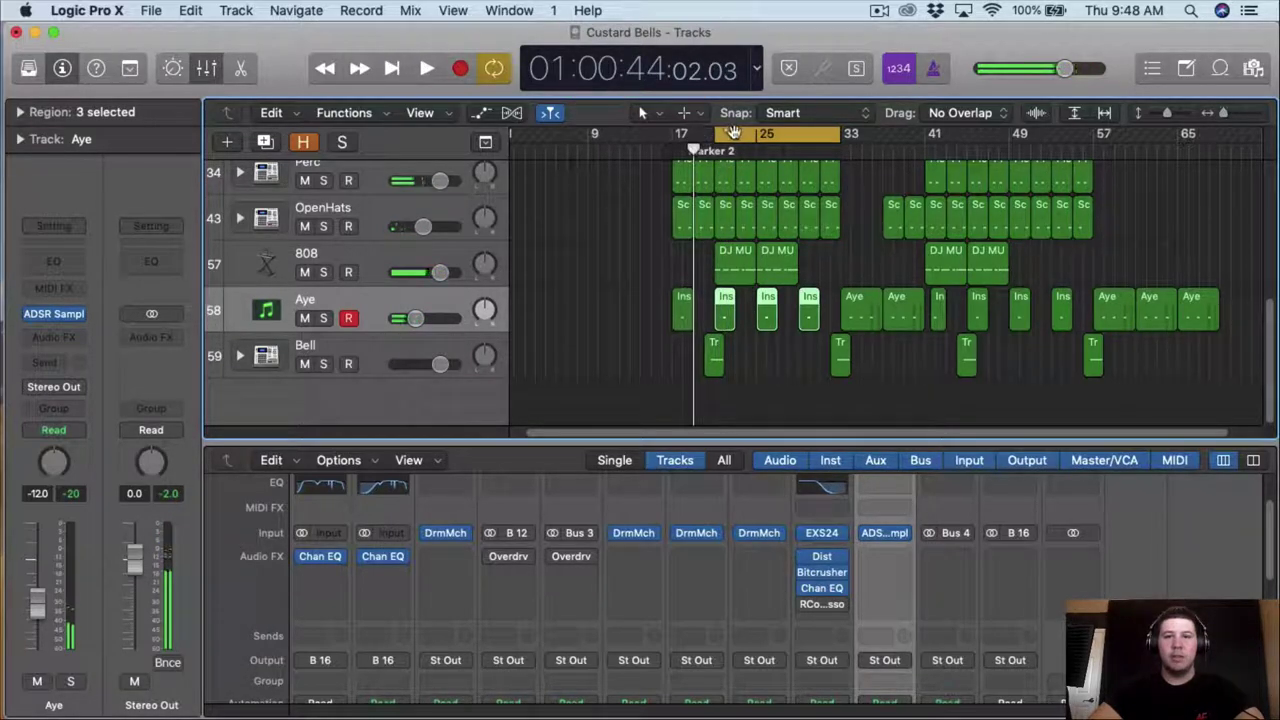
left_click(733, 133)
key("space")
- Lower the Bell track's volume to -5.1 dB, replay its first region to check it, and stop playback
left_click(363, 345)
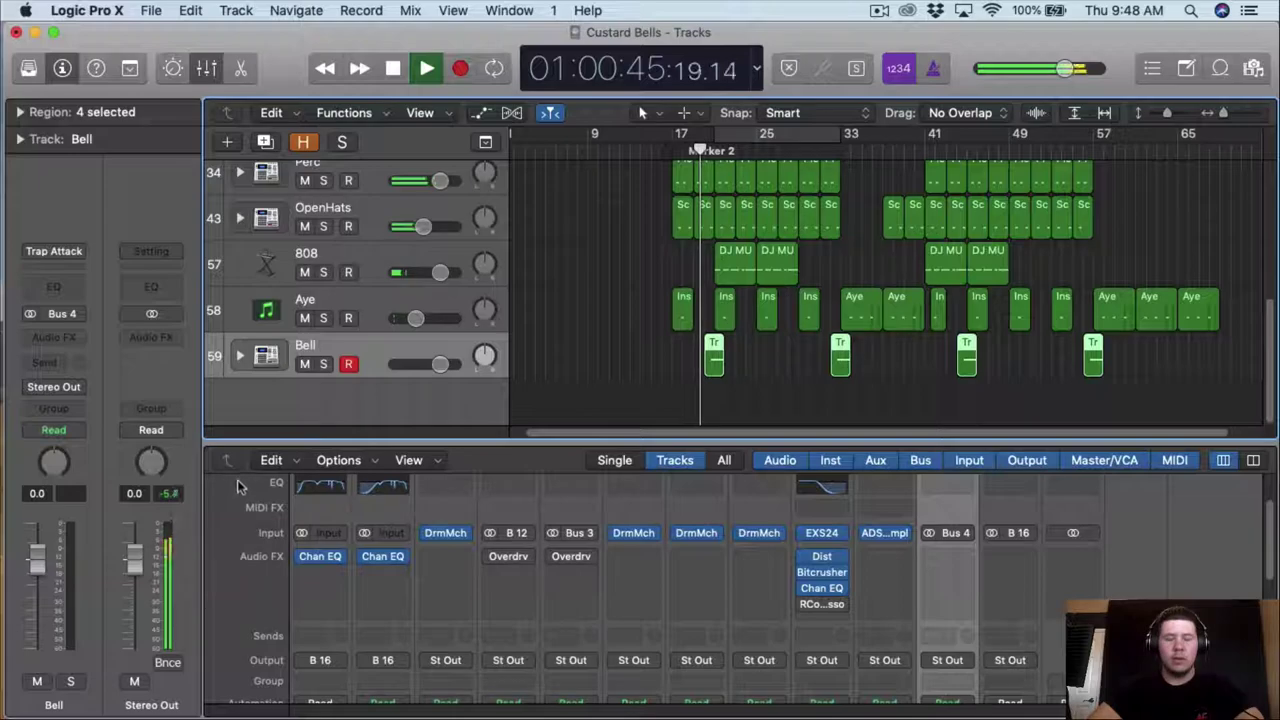
scroll(237, 467, "down", 1)
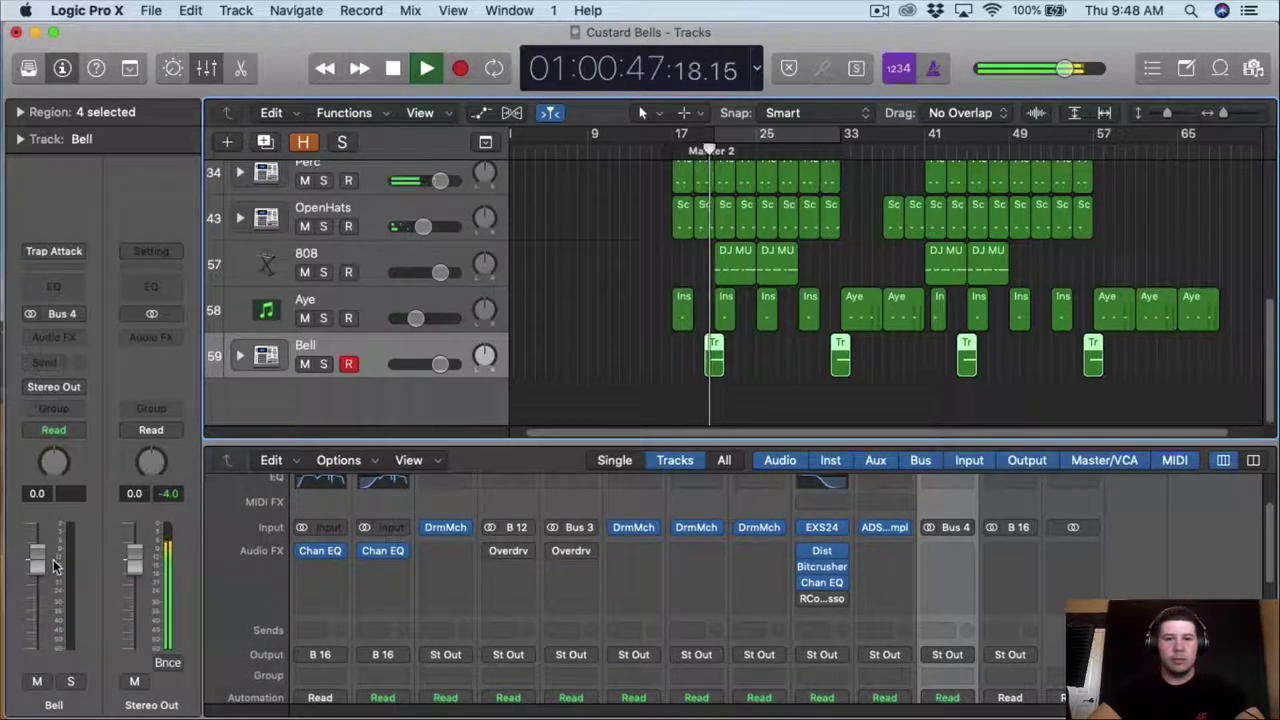
mouse_move(55, 566)
left_mouse_down()
mouse_move(55, 583)
mouse_move(40, 583)
left_mouse_up()
left_click(687, 148)
left_click(603, 360)
key("space")
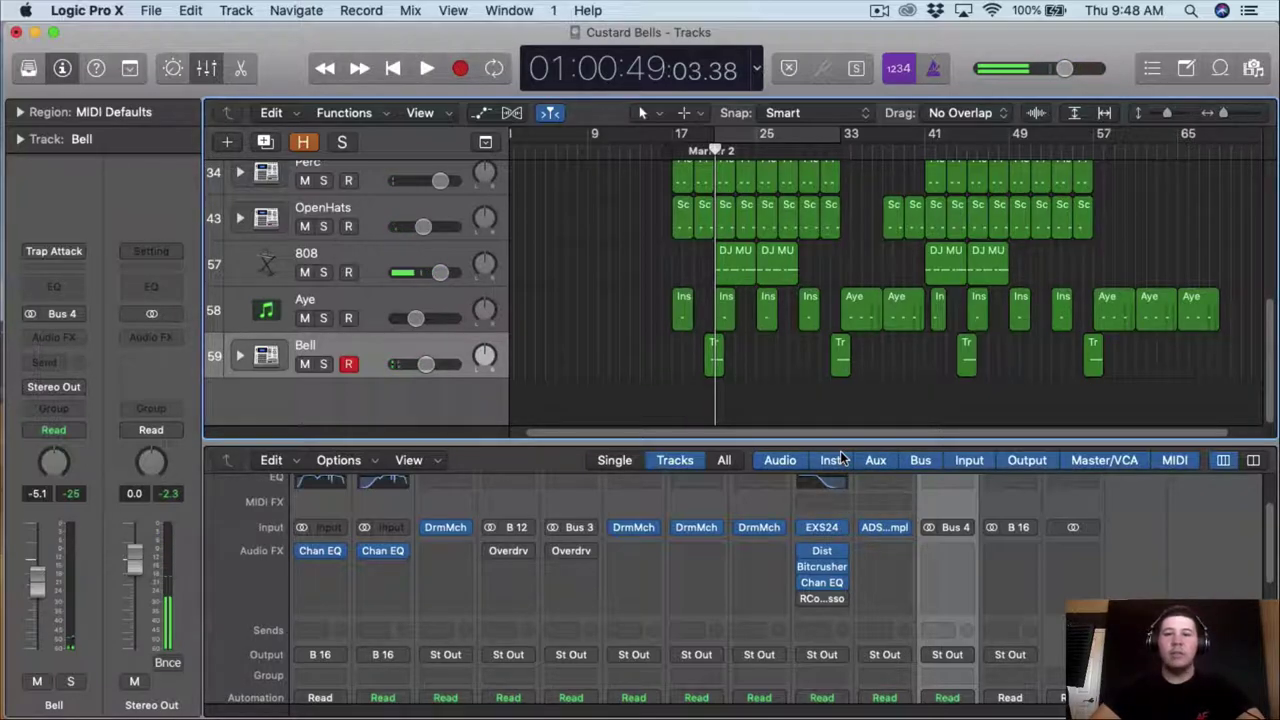
- Enlarge the Mixer to show all the faders, play the section to check the channel levels, and stop playback
left_click_drag(841, 443, 841, 182)
scroll(711, 478, "down", 3)
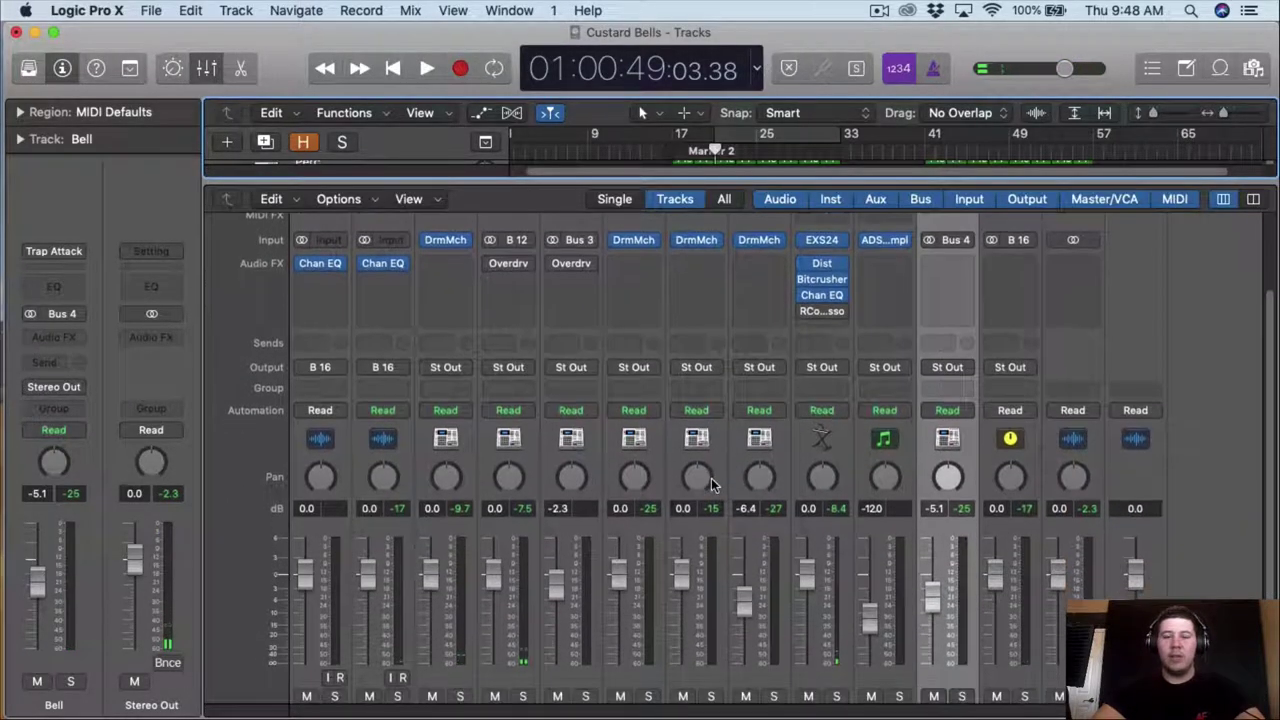
scroll(768, 373, "down", 2)
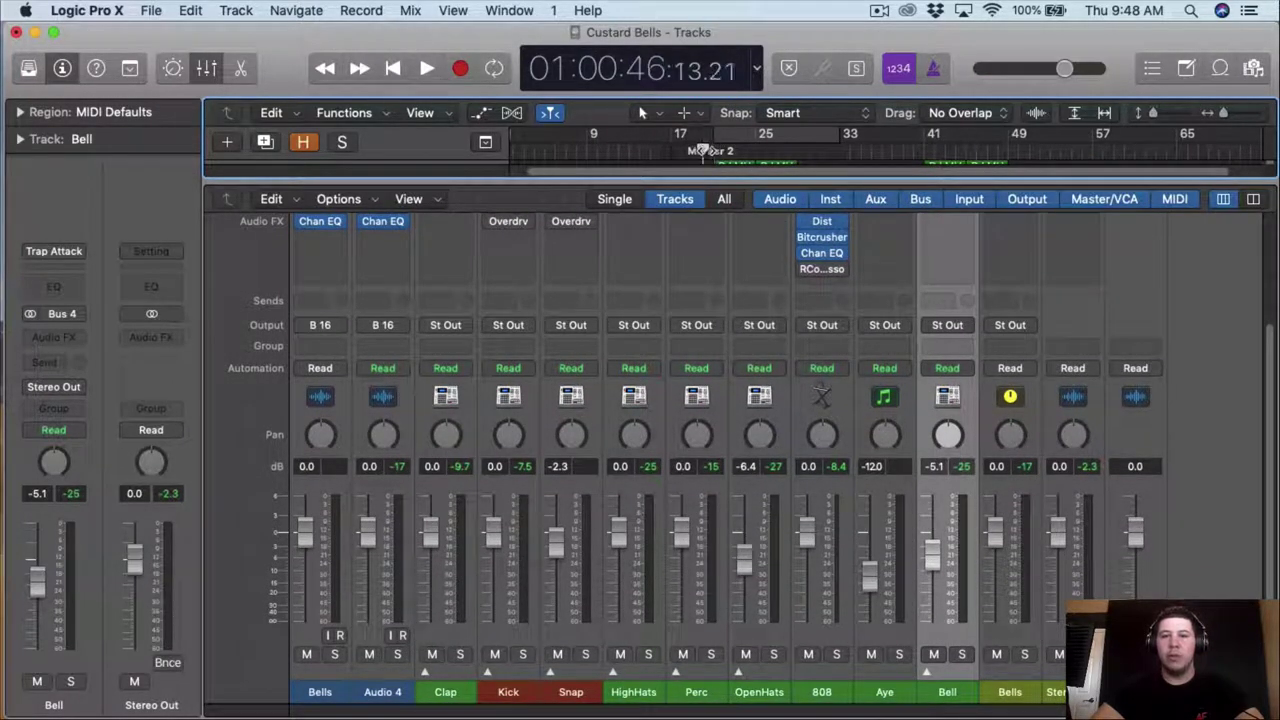
key("space")
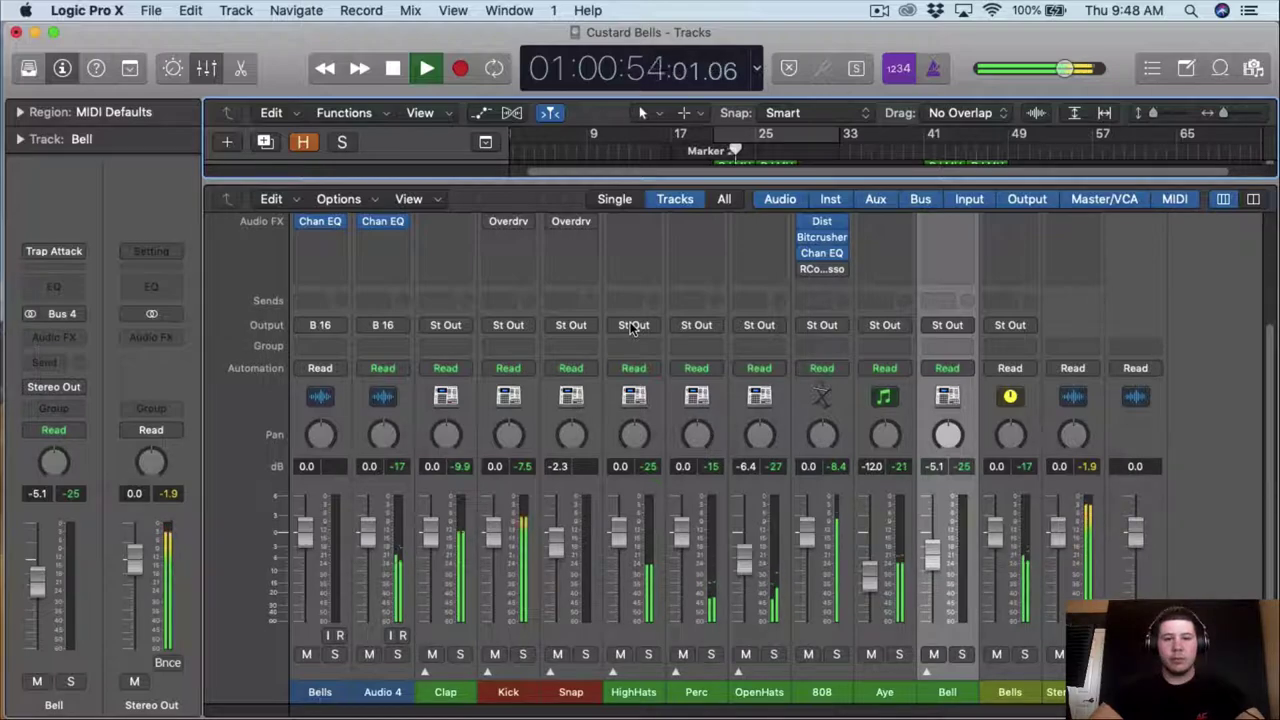
key("space")
- Enlarge the Tracks area slightly, and enable and open the RCompressor on the 808 channel
left_click_drag(620, 179, 612, 283)
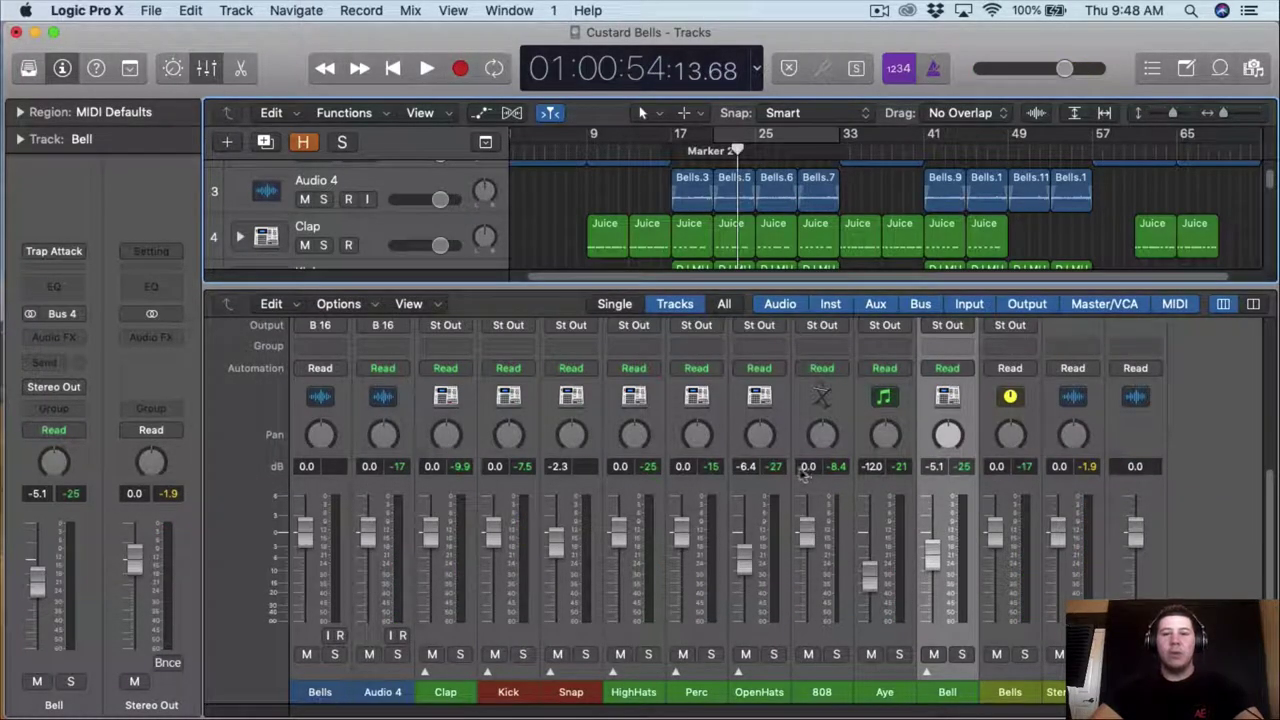
scroll(757, 531, "up", 5)
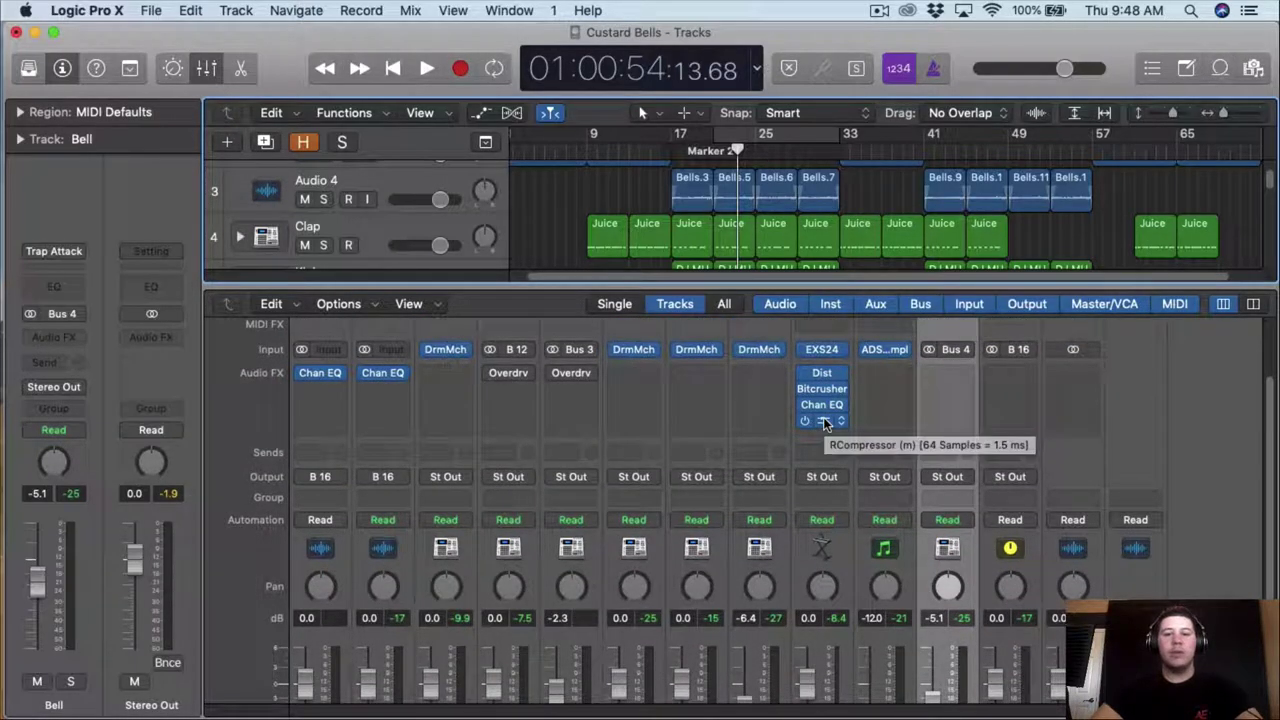
left_click(823, 420)
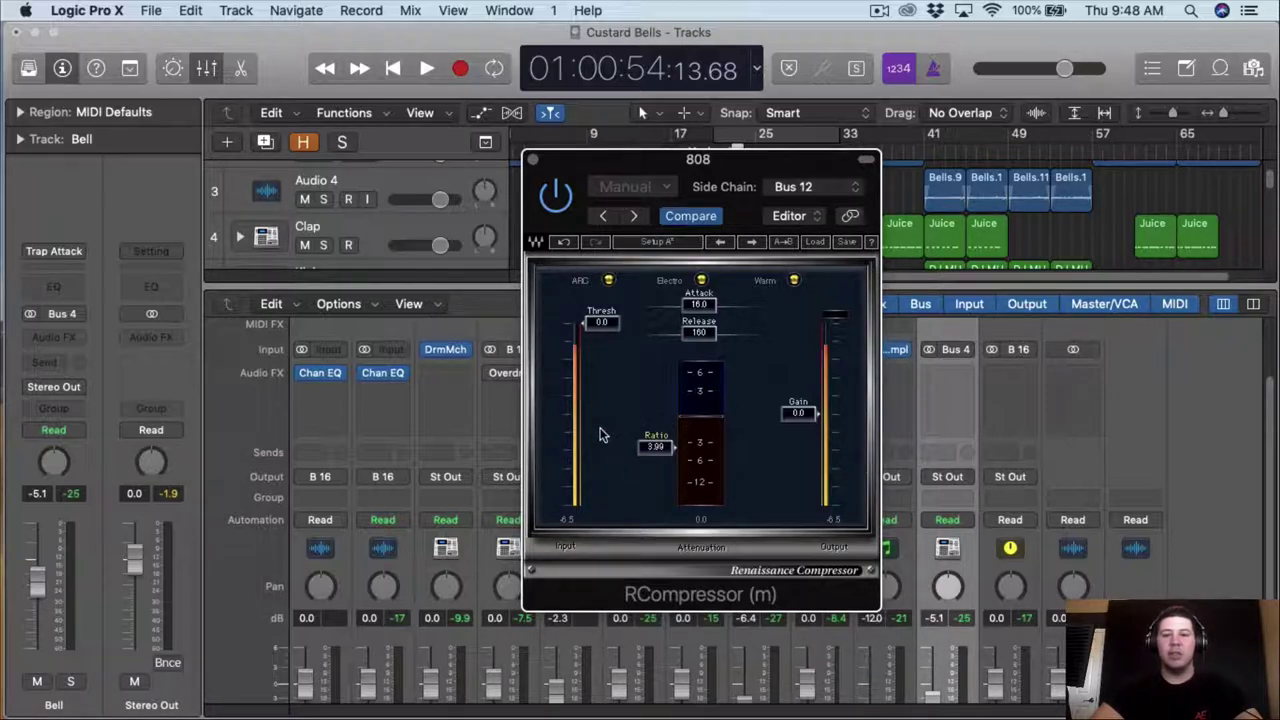
- Set the 808 RCompressor's threshold to -13.1 during playback and close the plug-in
key("space")
scroll(600, 434, "down", 5)
scroll(600, 434, "down", 5)
scroll(600, 435, "up", 9)
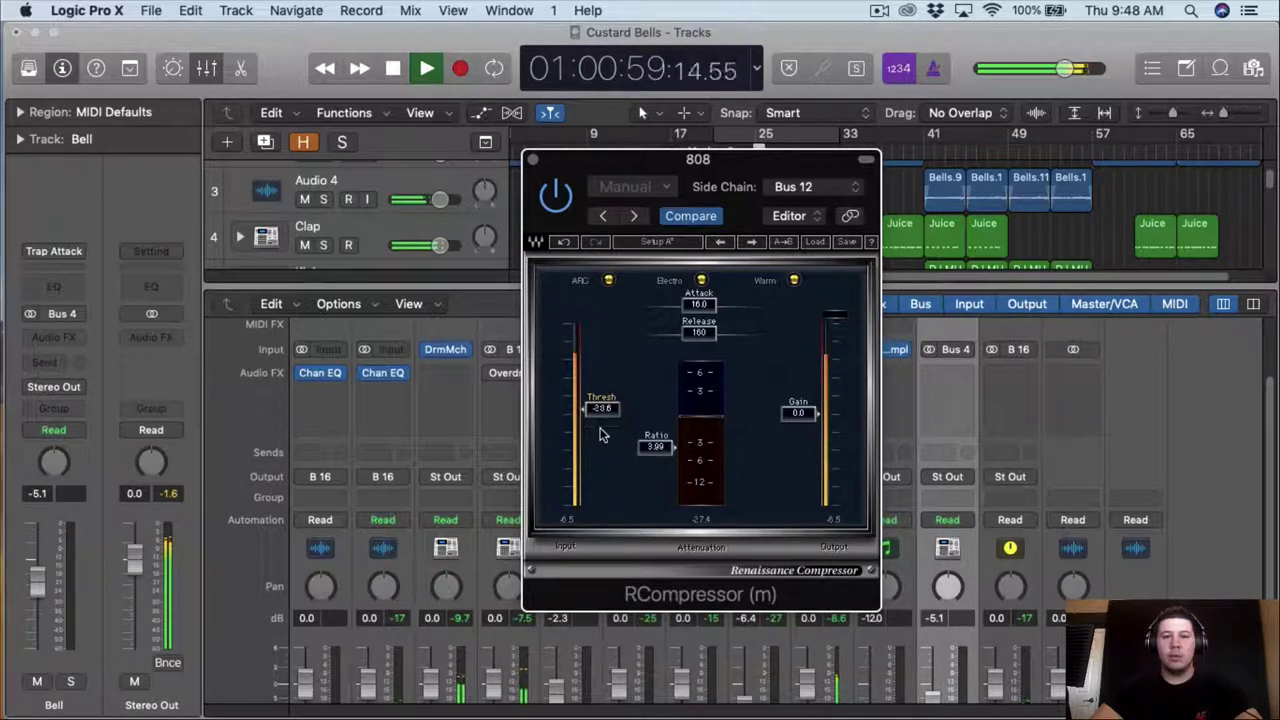
scroll(600, 435, "up", 3)
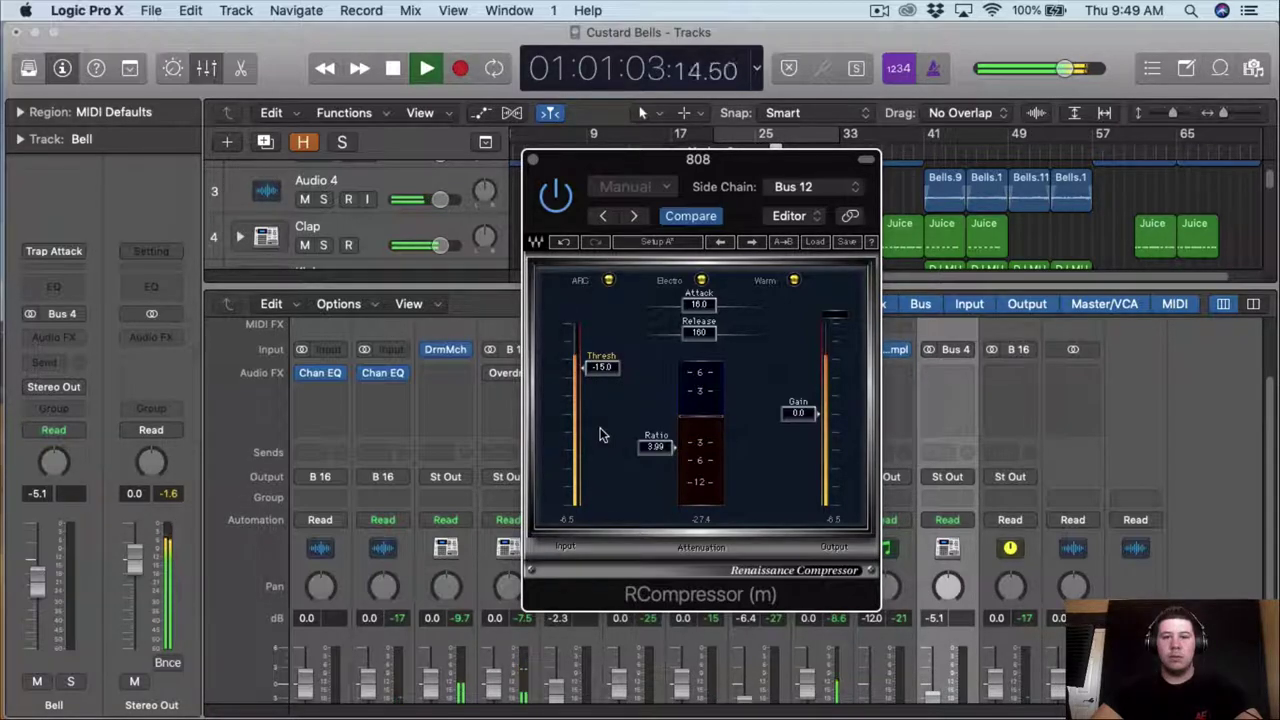
scroll(597, 415, "up", 1)
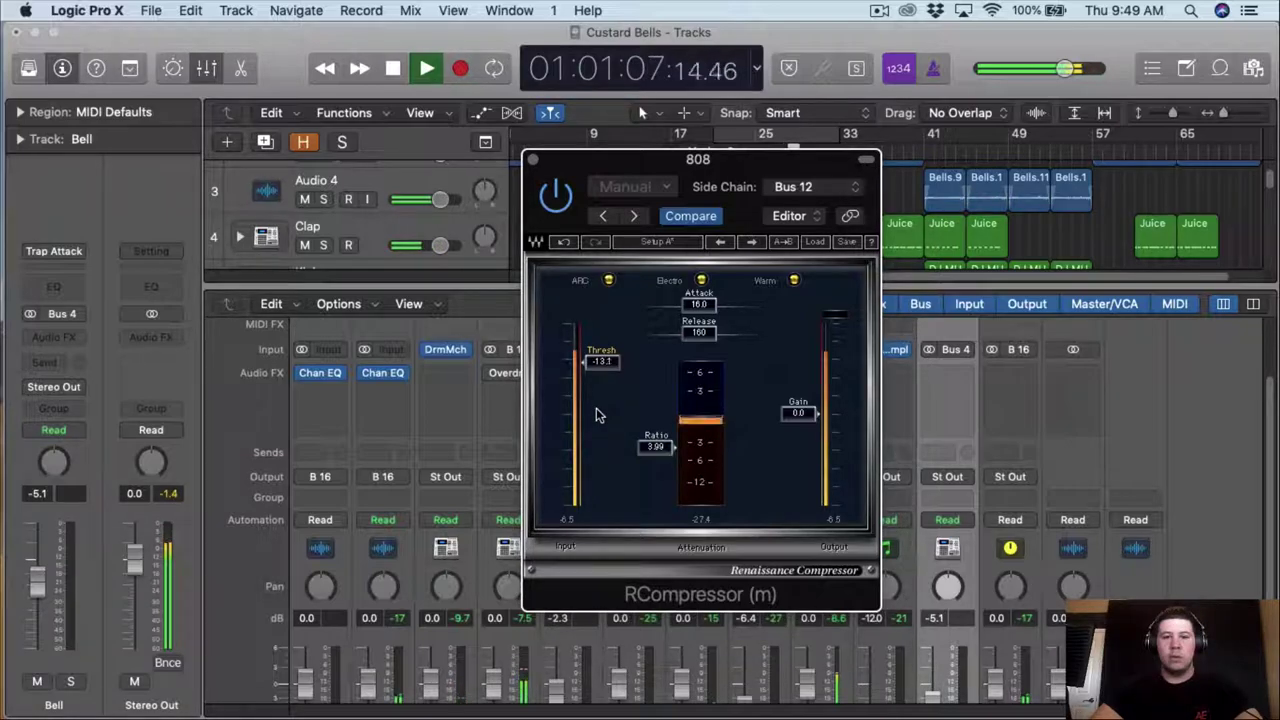
left_click(533, 160)
- Enlarge the Tracks area, stop playback, and set the cycle range from bar 17 to bar 33
left_click_drag(588, 286, 588, 574)
scroll(630, 375, "up", 2)
scroll(629, 360, "down", 1)
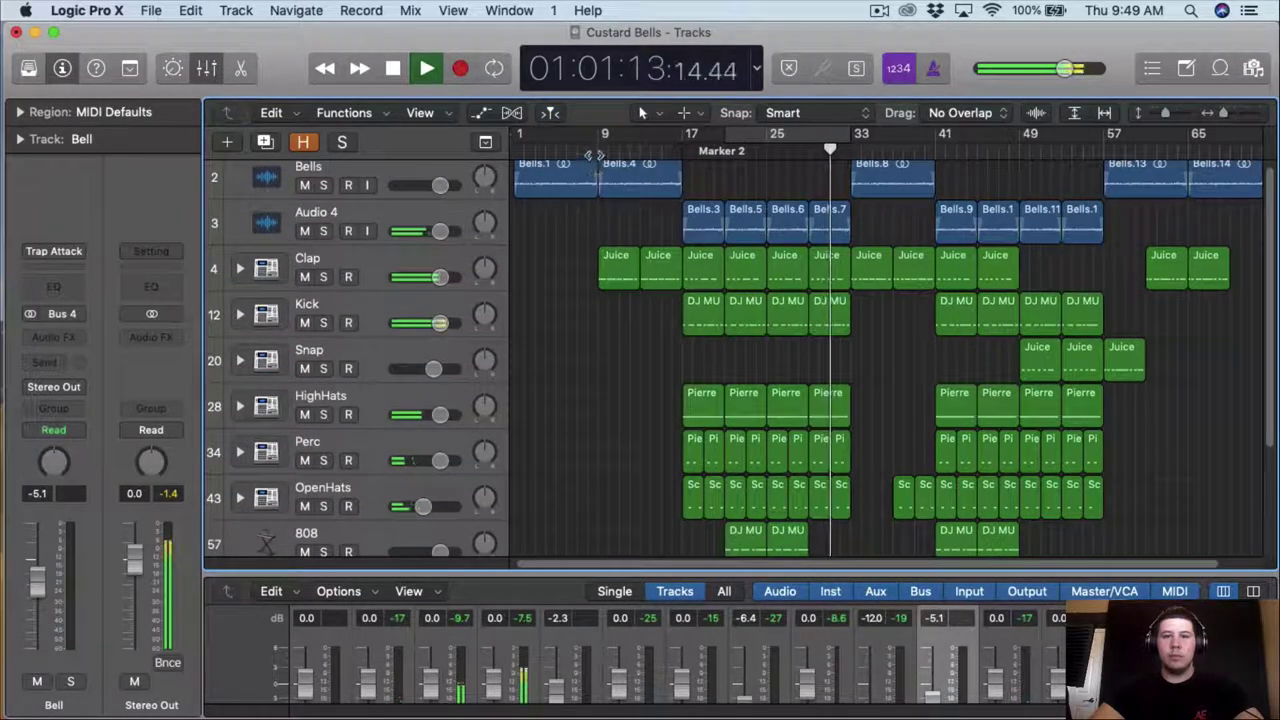
key("space")
left_click_drag(684, 143, 852, 145)
- Enlarge the Mixer, insert a stereo Channel EQ on the Clap channel, and start playback
left_click_drag(684, 571, 734, 245)
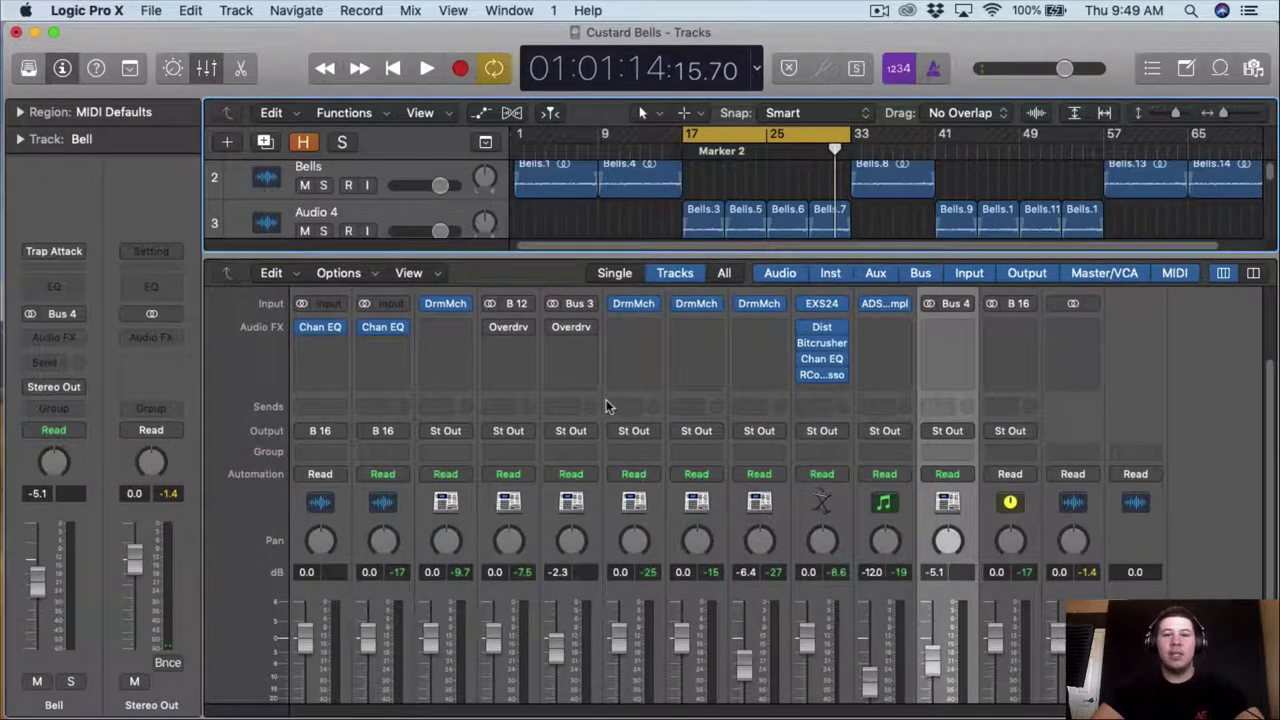
scroll(391, 388, "up", 4)
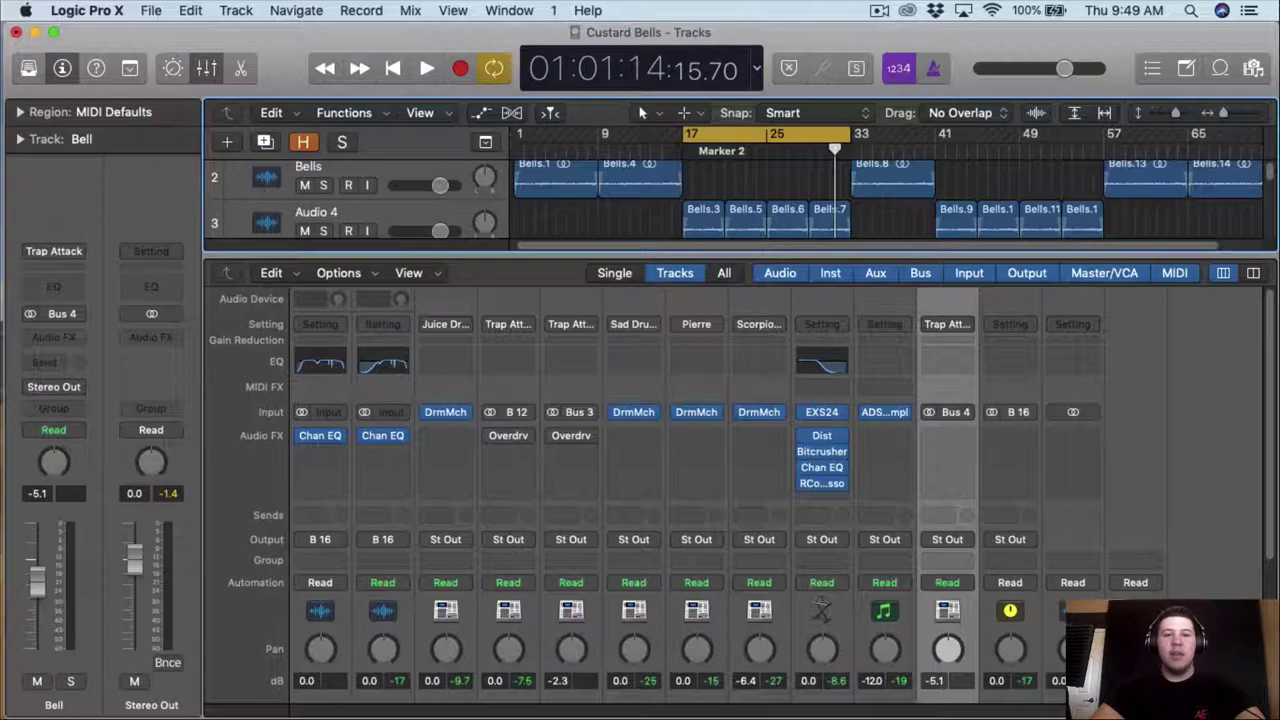
scroll(340, 452, "down", 5)
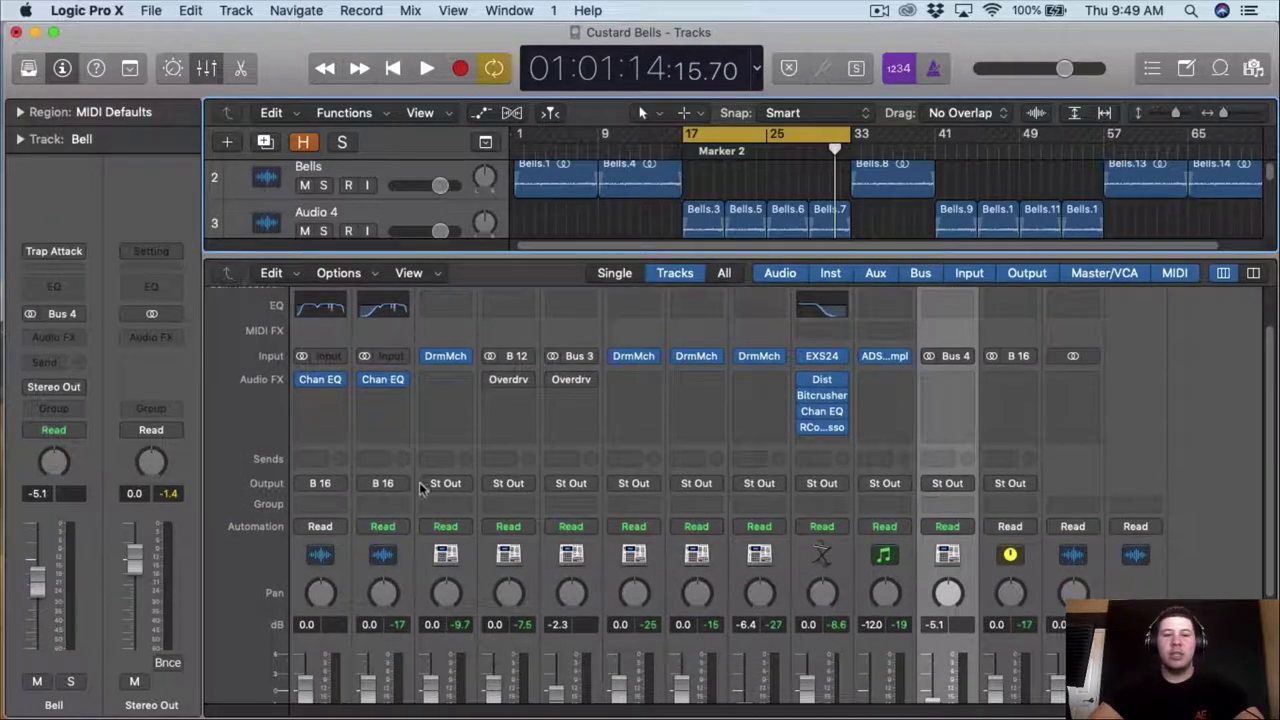
scroll(418, 497, "down", 2)
scroll(418, 497, "up", 6)
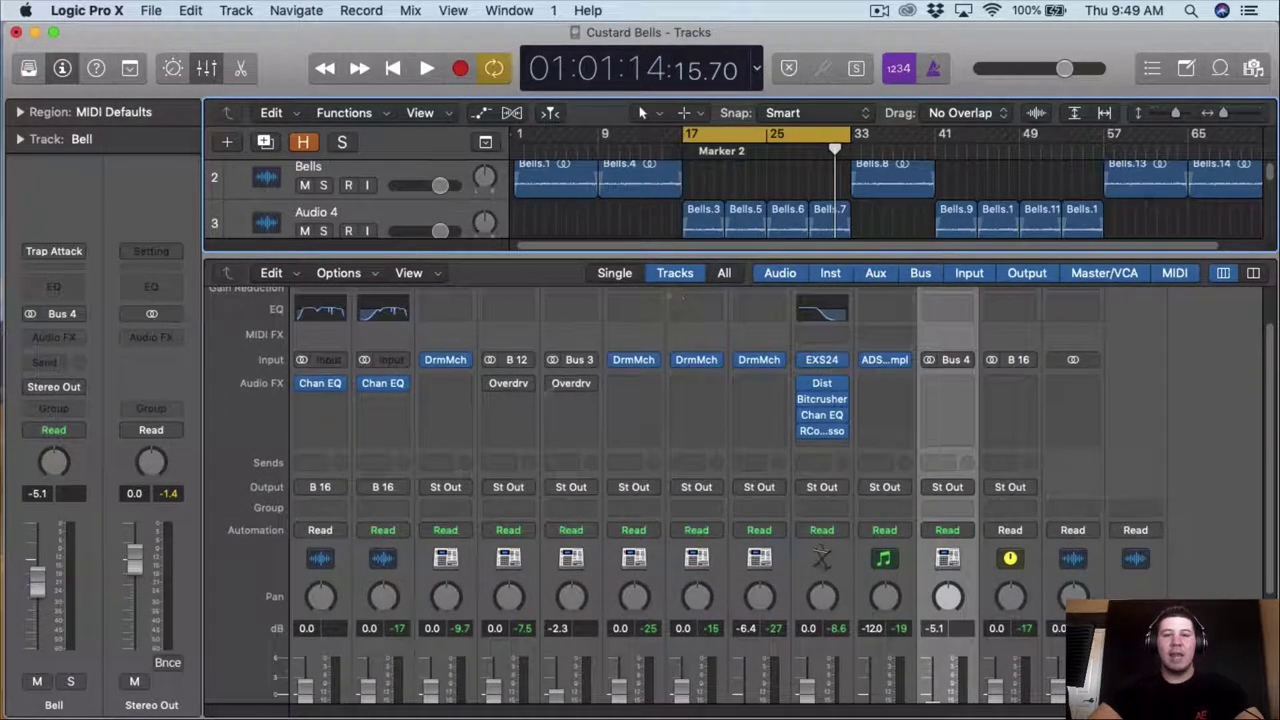
left_click(446, 383)
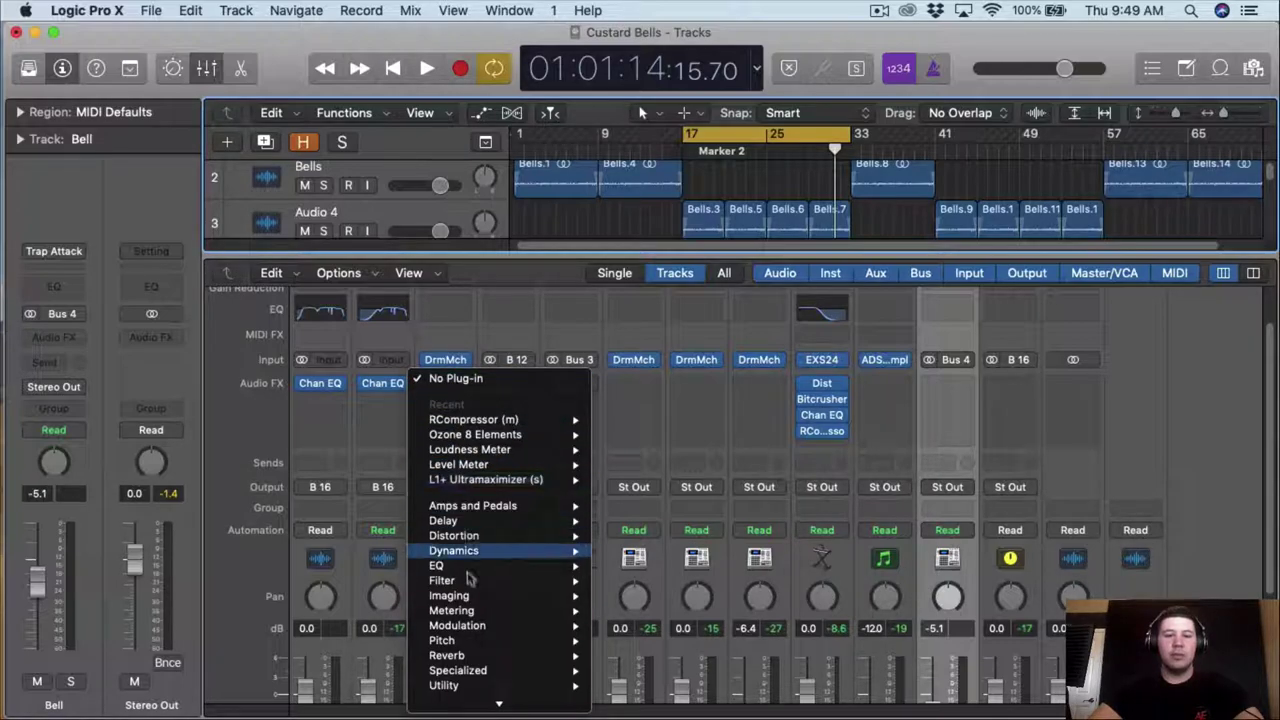
mouse_move(480, 566)
mouse_move(700, 581)
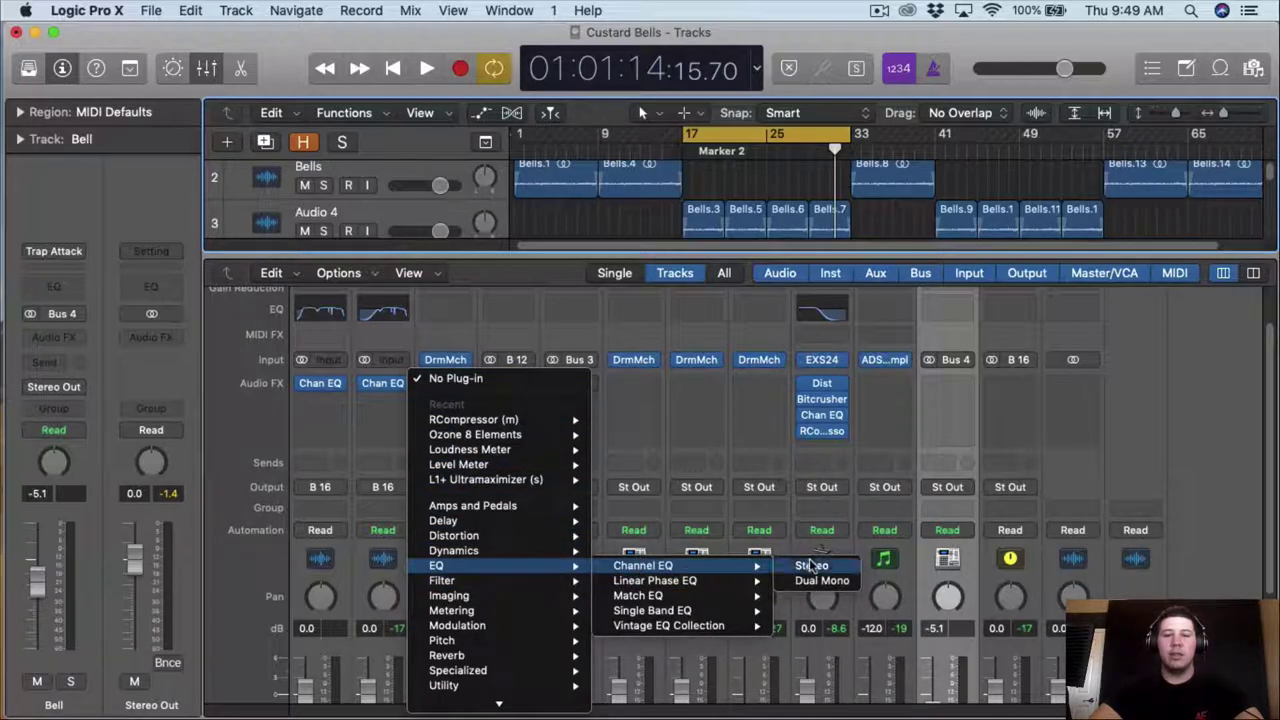
left_click(815, 566)
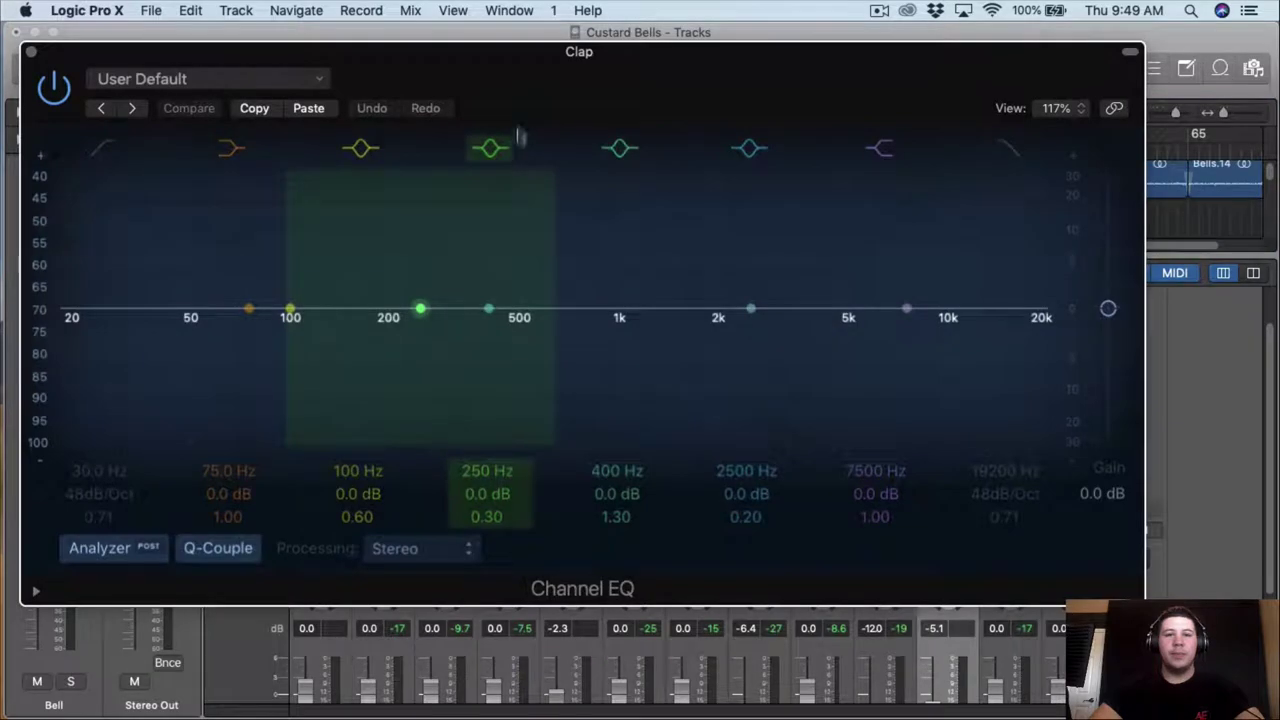
key("space")
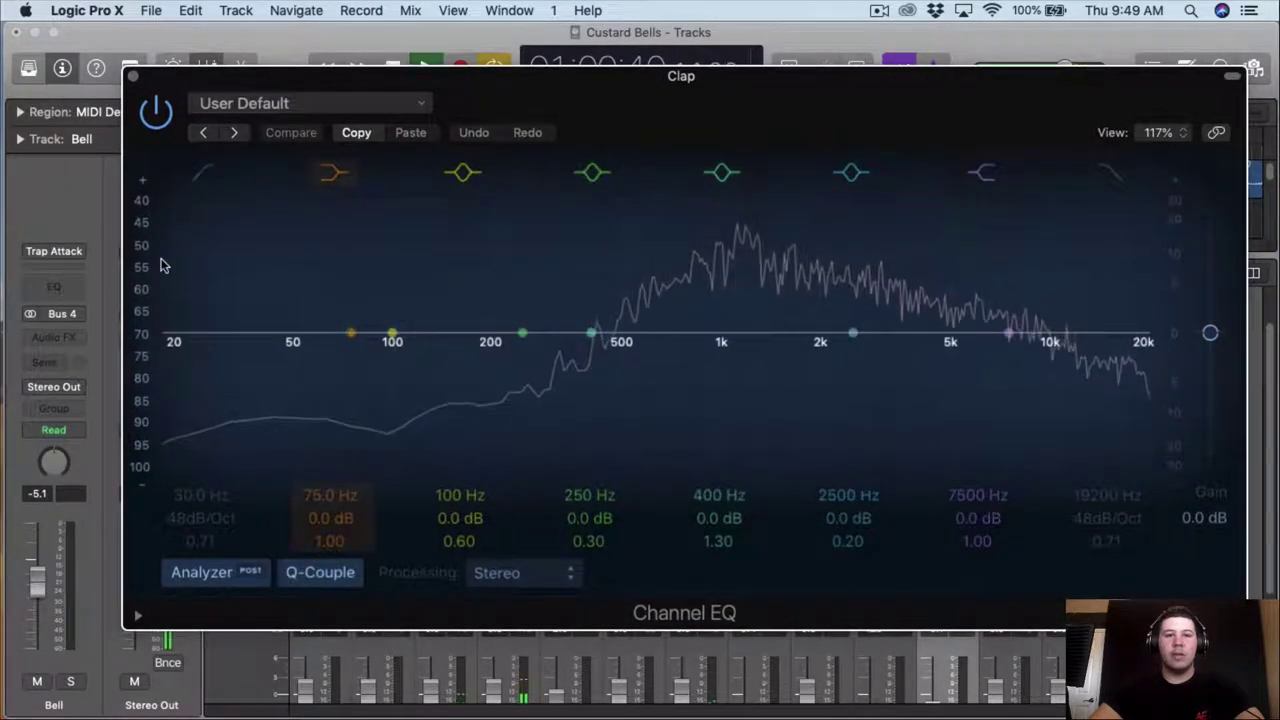
- Enable the Clap EQ's low cut at 365 Hz with an 18 dB/Oct slope and close the plug-in
left_click(201, 173)
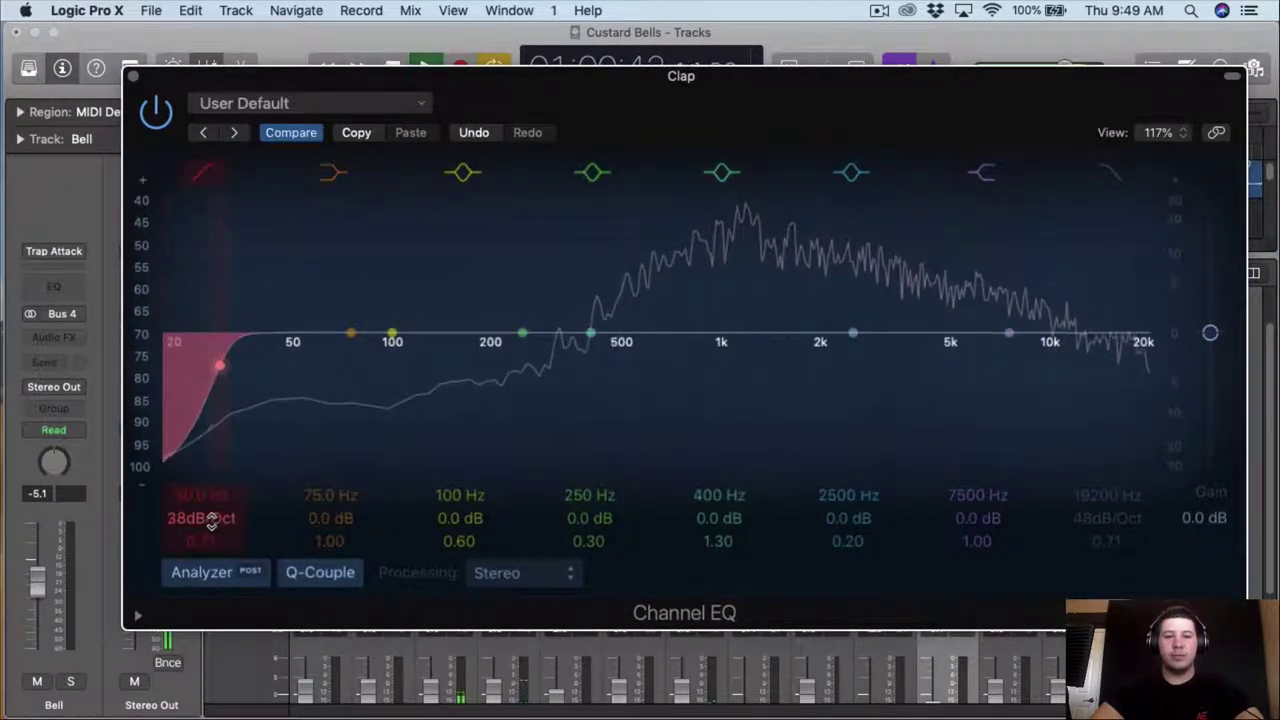
left_click_drag(209, 520, 207, 560)
left_click_drag(141, 385, 195, 386)
left_click_drag(202, 513, 208, 499)
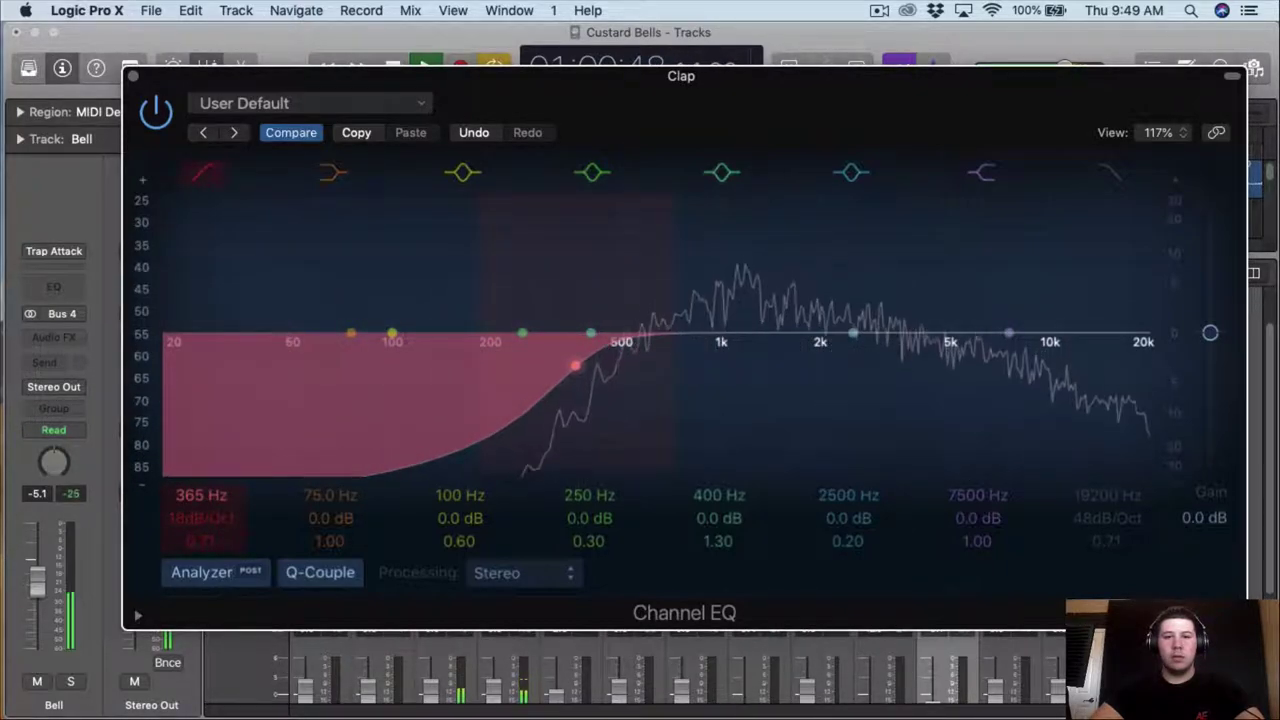
left_click(133, 76)
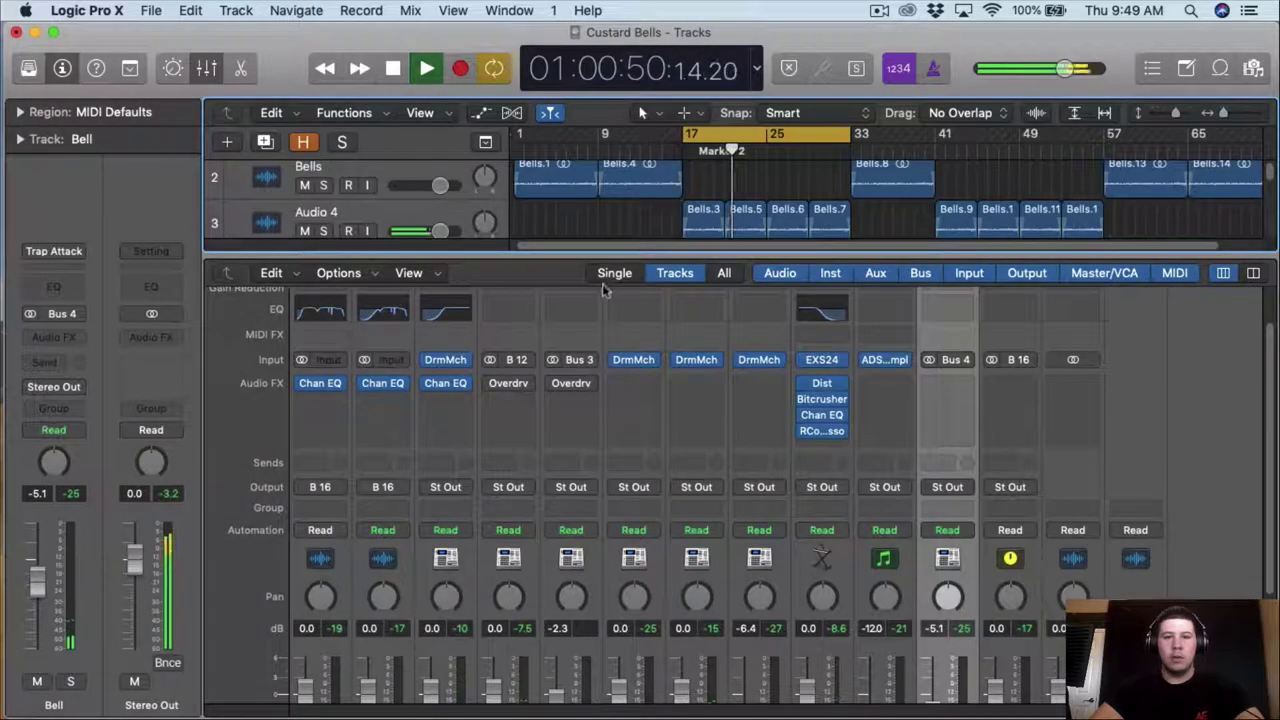
- Enlarge the Tracks area and add a Kick Channel EQ with cuts of -3.0 dB at 400 Hz and -1.5 dB at 250 Hz, Q 1.30
left_click_drag(566, 249, 566, 530)
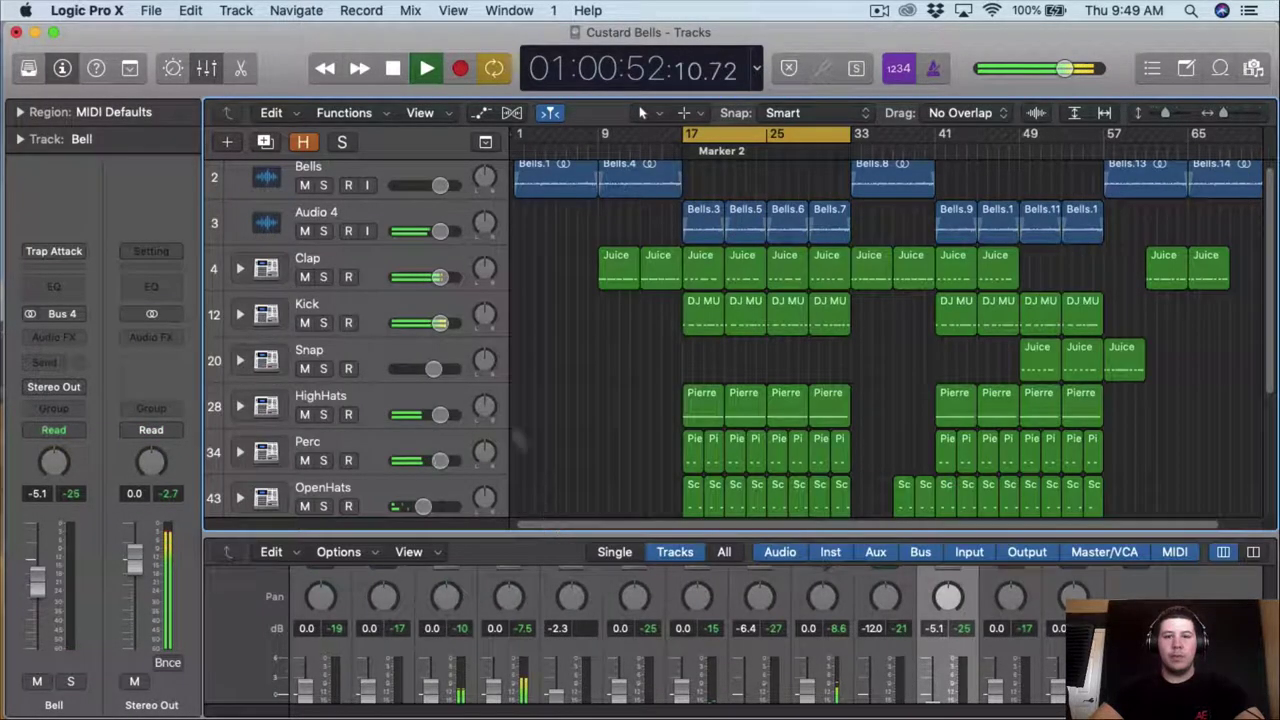
left_click(362, 304)
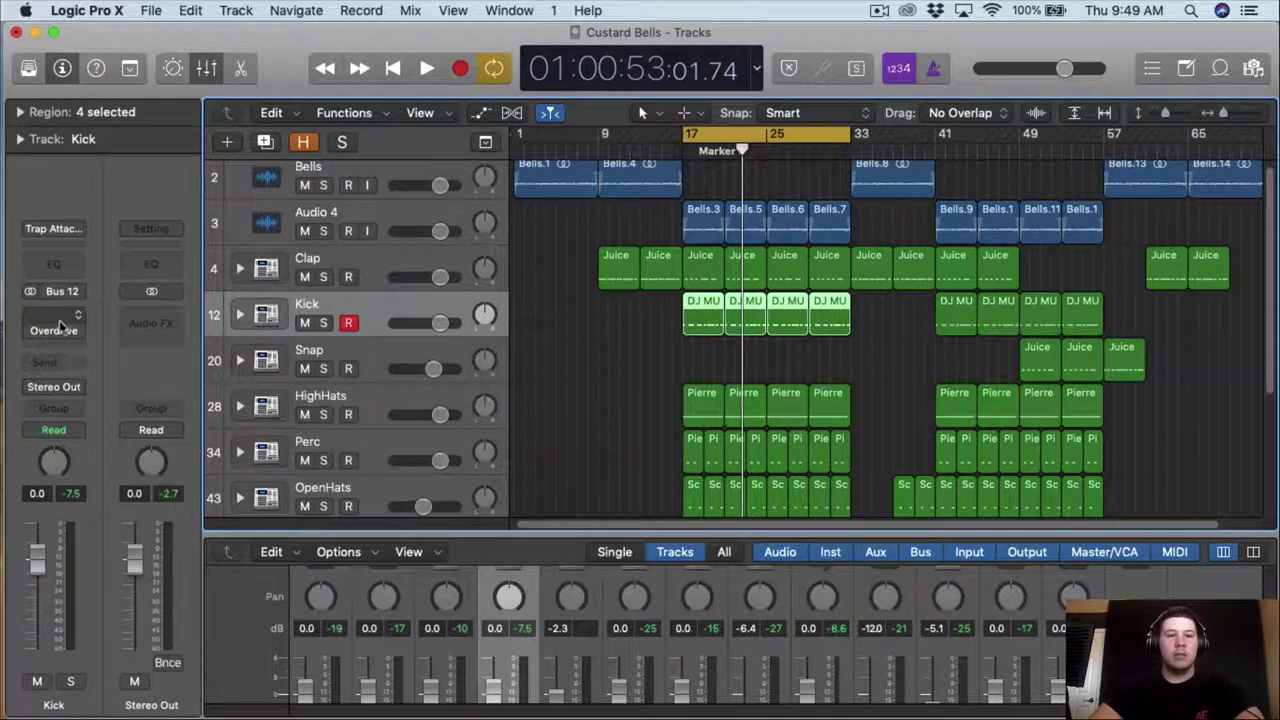
left_click(53, 264)
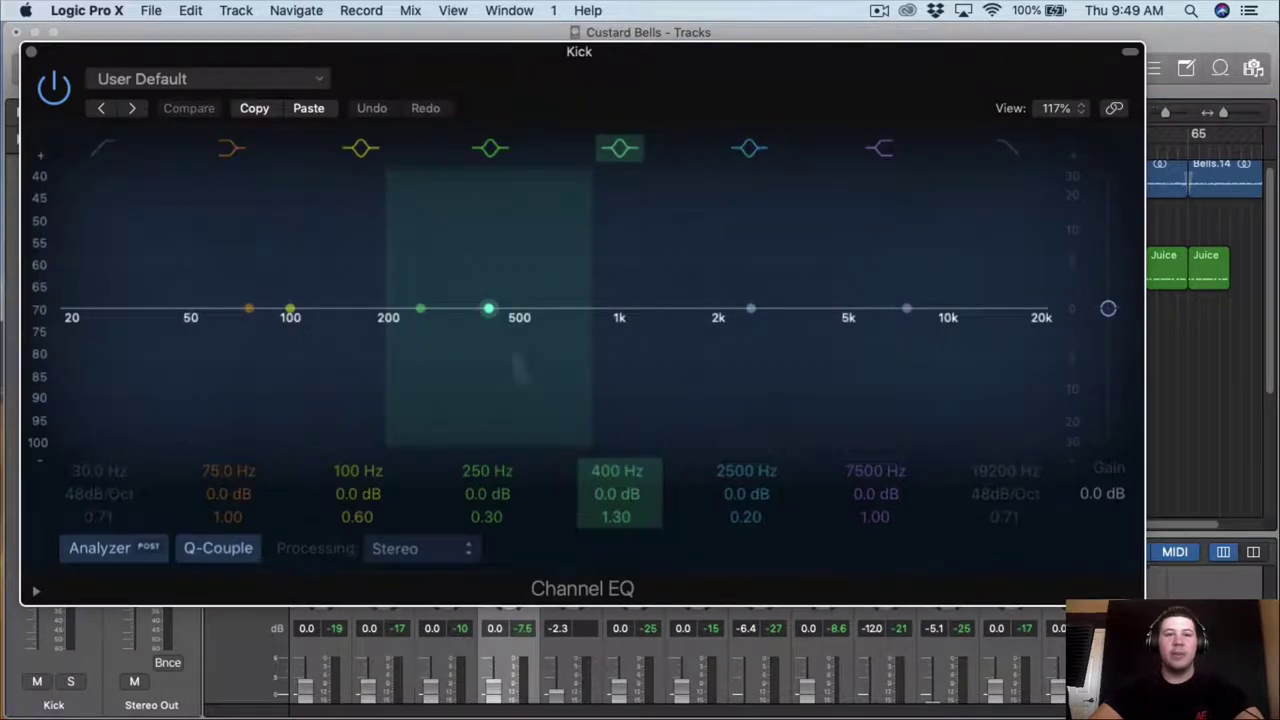
left_click_drag(617, 510, 616, 494)
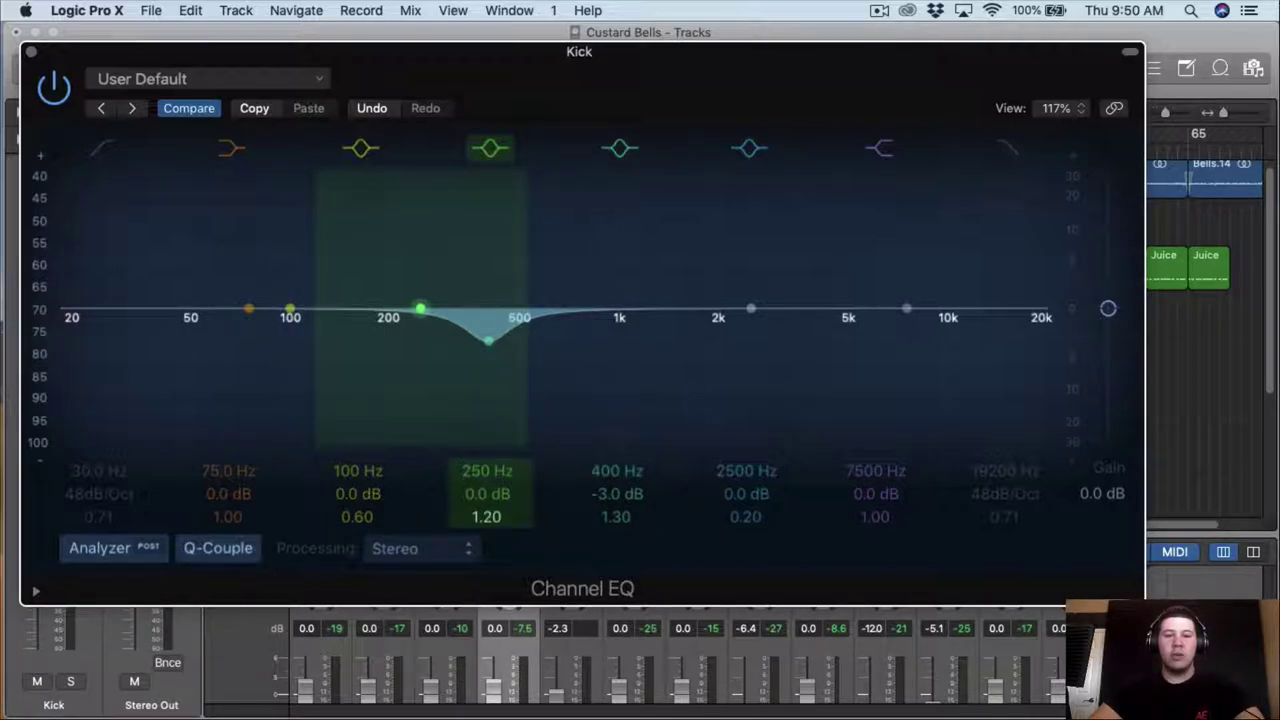
left_click_drag(503, 498, 503, 504)
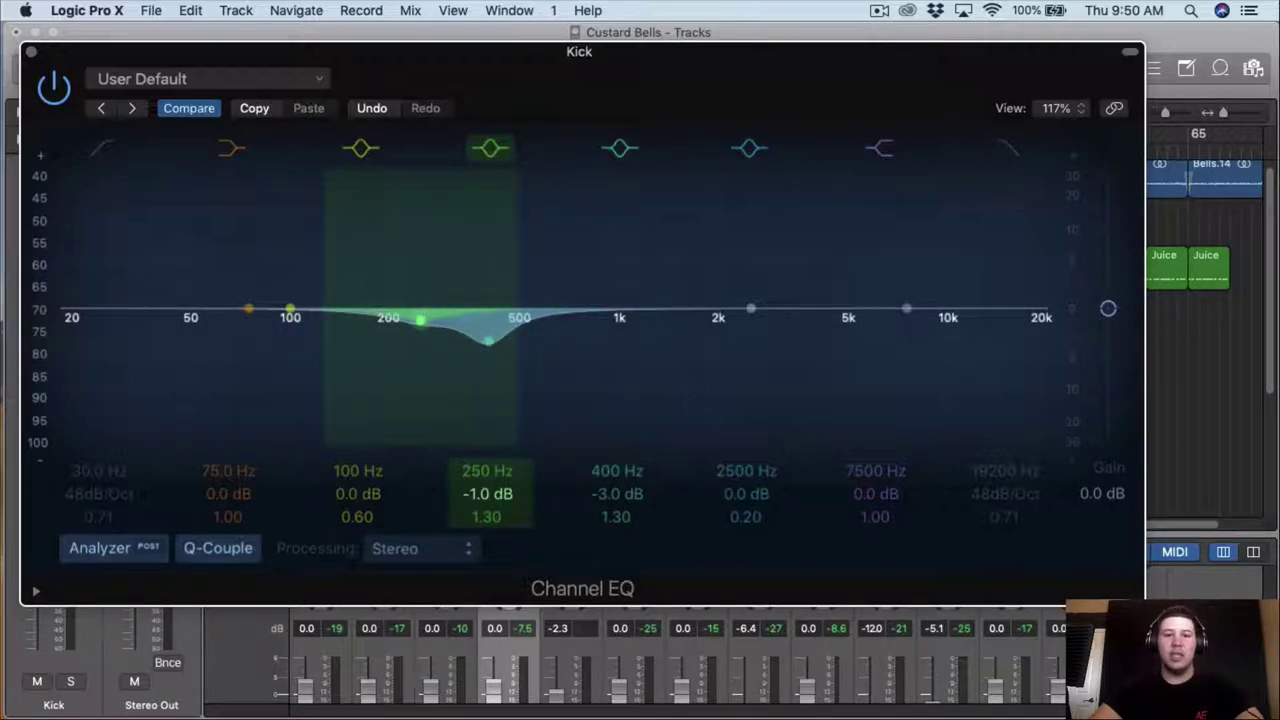
- Enable the Kick EQ's high cut at 2100 Hz with a 24 dB/Oct slope during playback and close the plug-in
key("space")
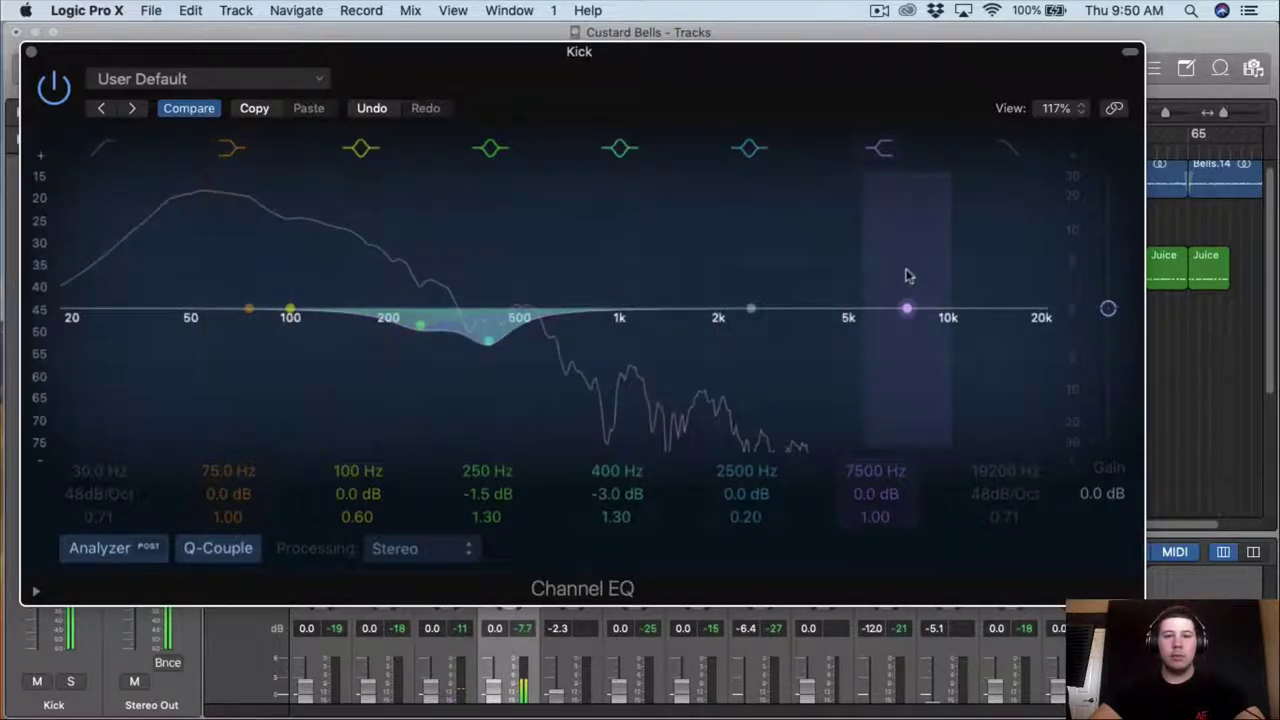
left_click(1016, 152)
left_click_drag(1014, 494, 1018, 565)
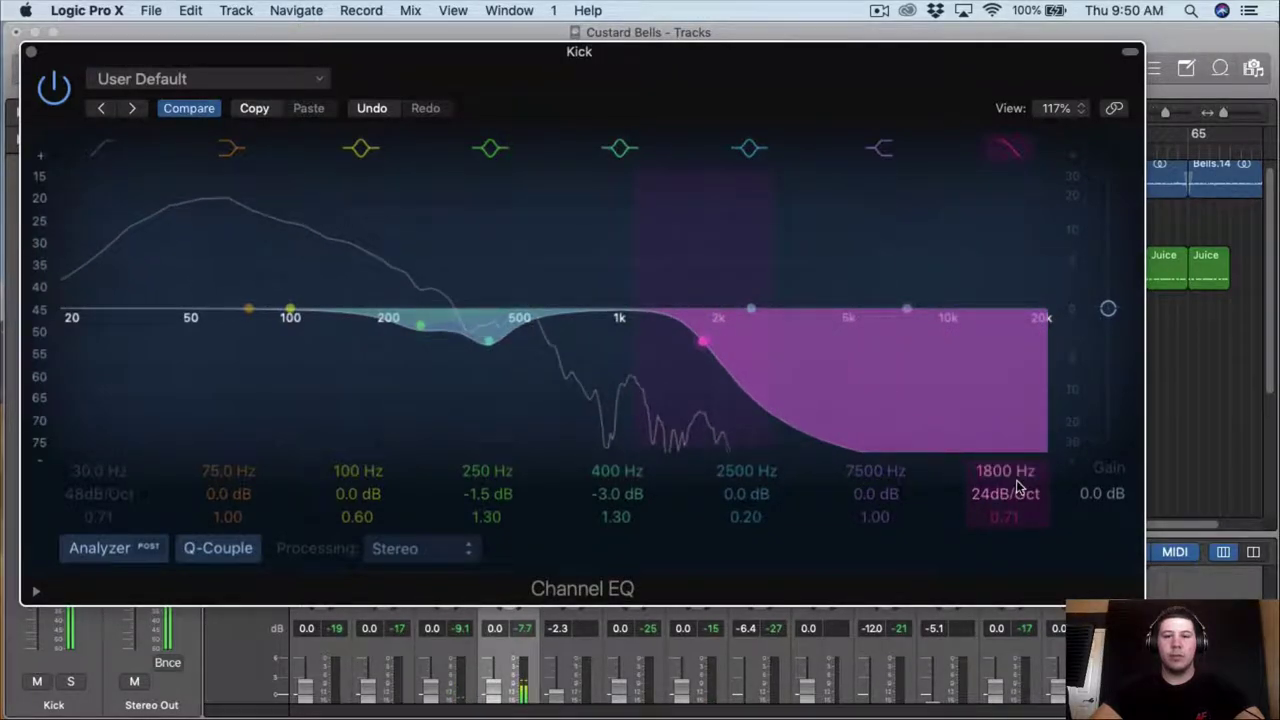
left_click_drag(1011, 468, 1011, 450)
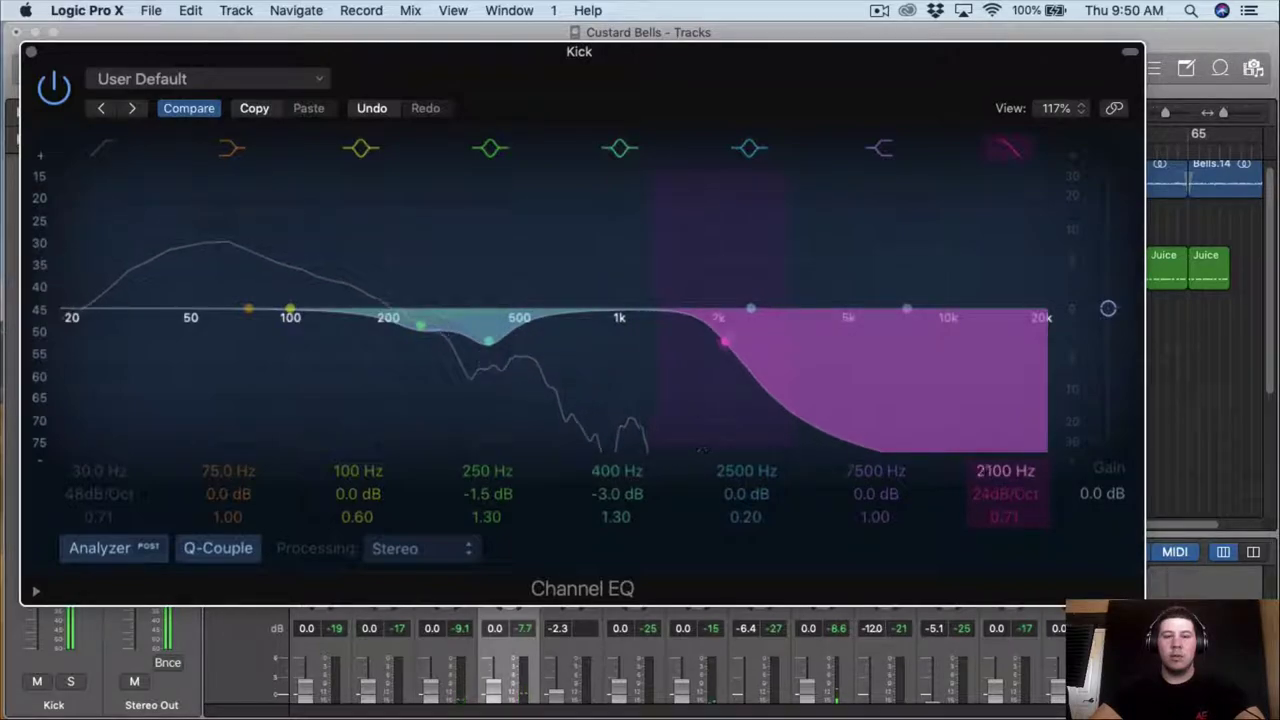
left_click(31, 52)
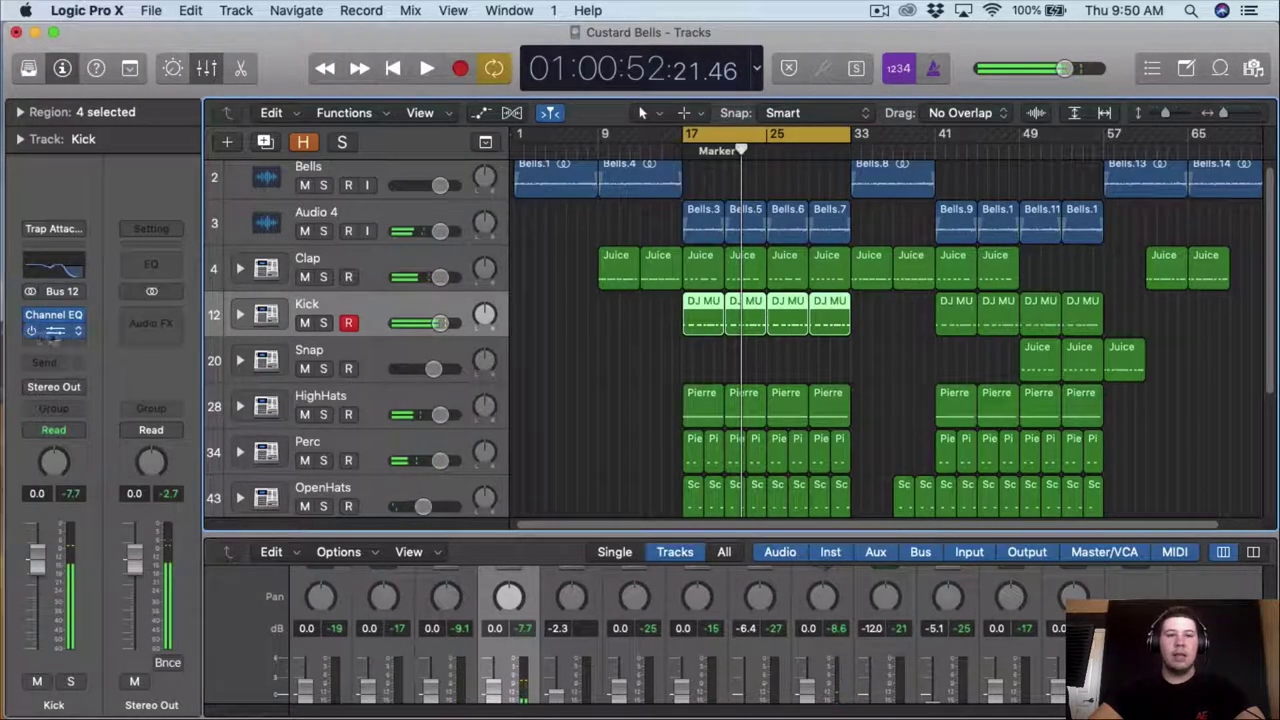
- Enable the Overdrive on the Kick channel, set its drive to 5.75 dB during playback, and close the plug-in
left_click(58, 337)
left_click_drag(365, 92, 672, 150)
key("space")
left_click_drag(398, 282, 399, 277)
scroll(398, 276, "down", 5)
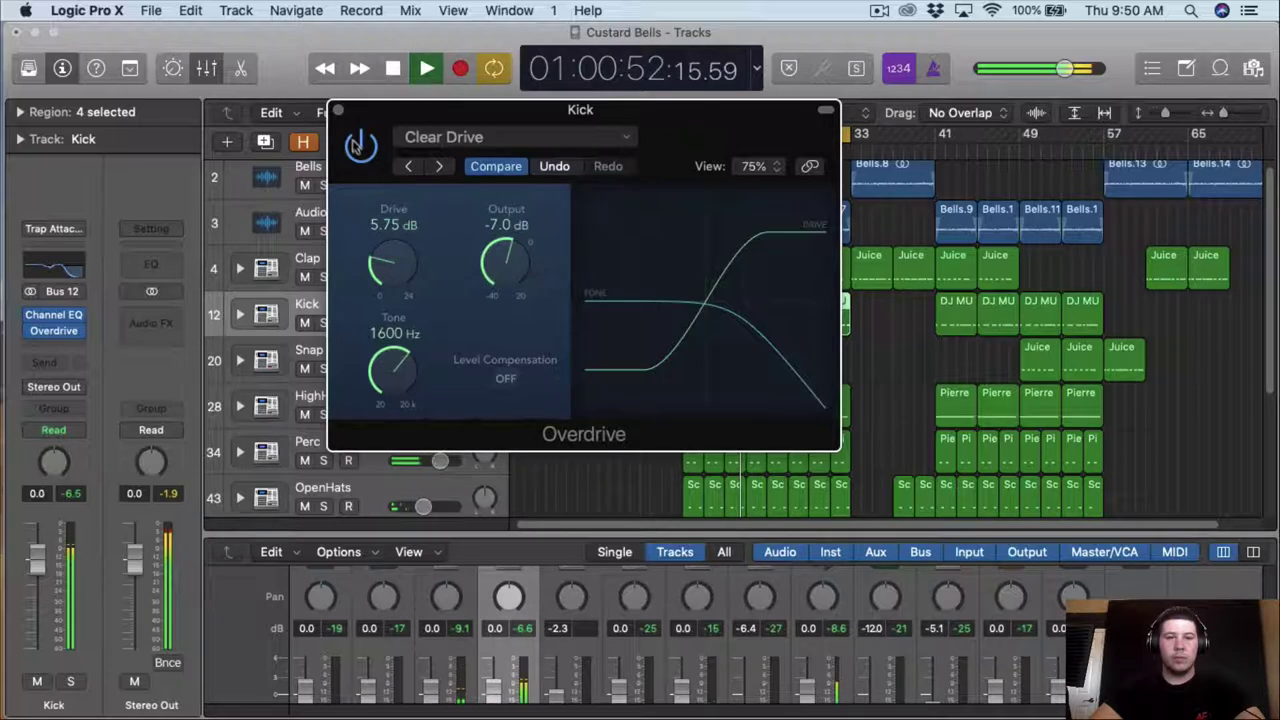
left_click(339, 111)
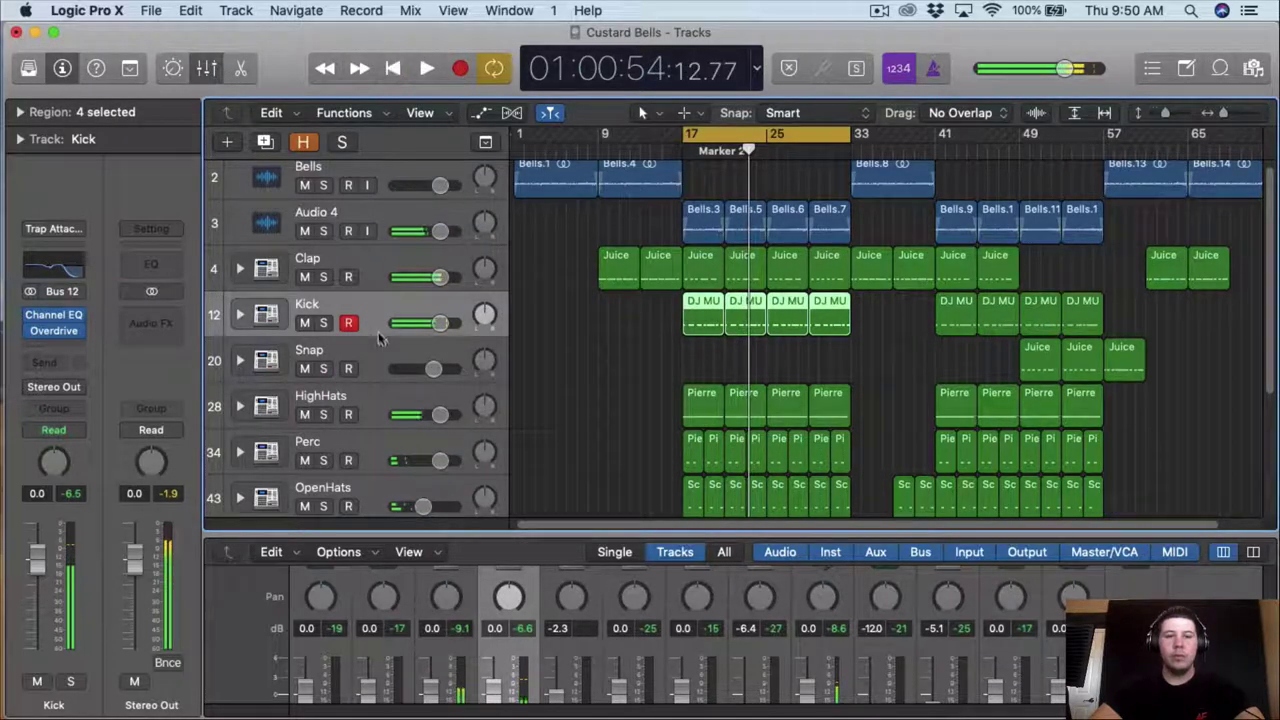
- Turn off cycling and play the arrangement from about bar 44 to listen to the section with the Snap
scroll(606, 377, "down", 1)
scroll(606, 377, "down", 2)
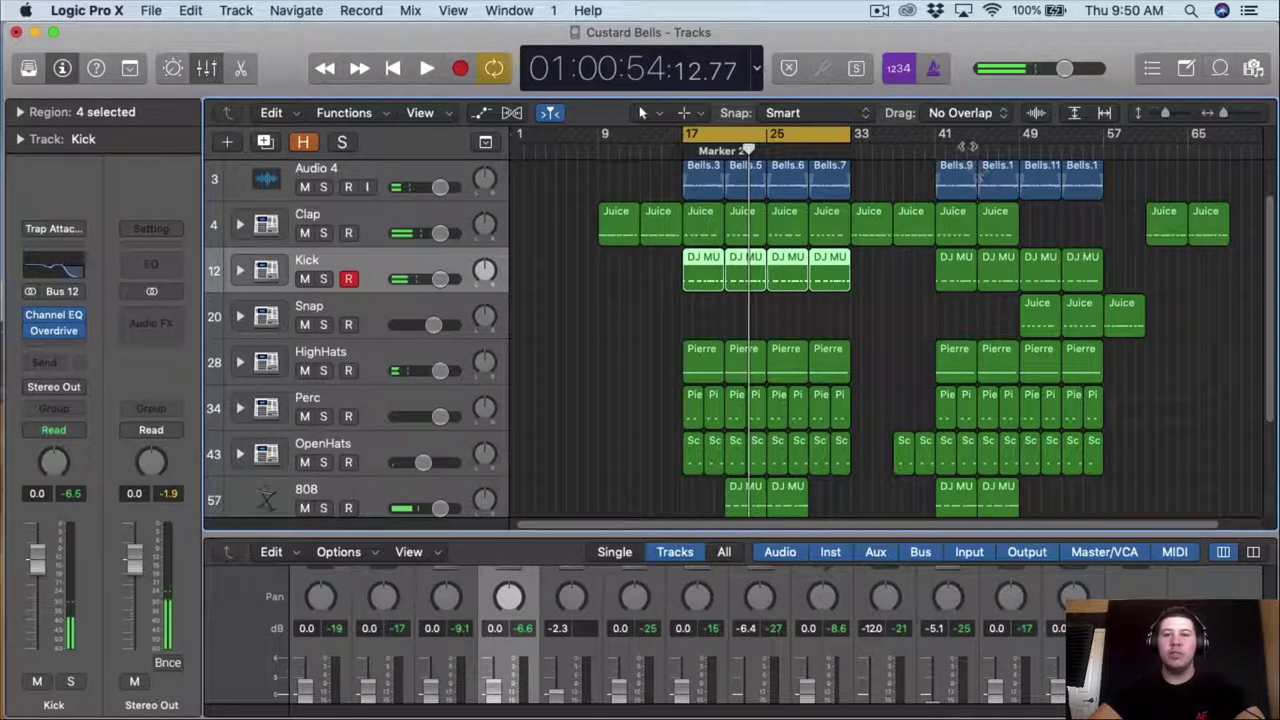
left_click(705, 134)
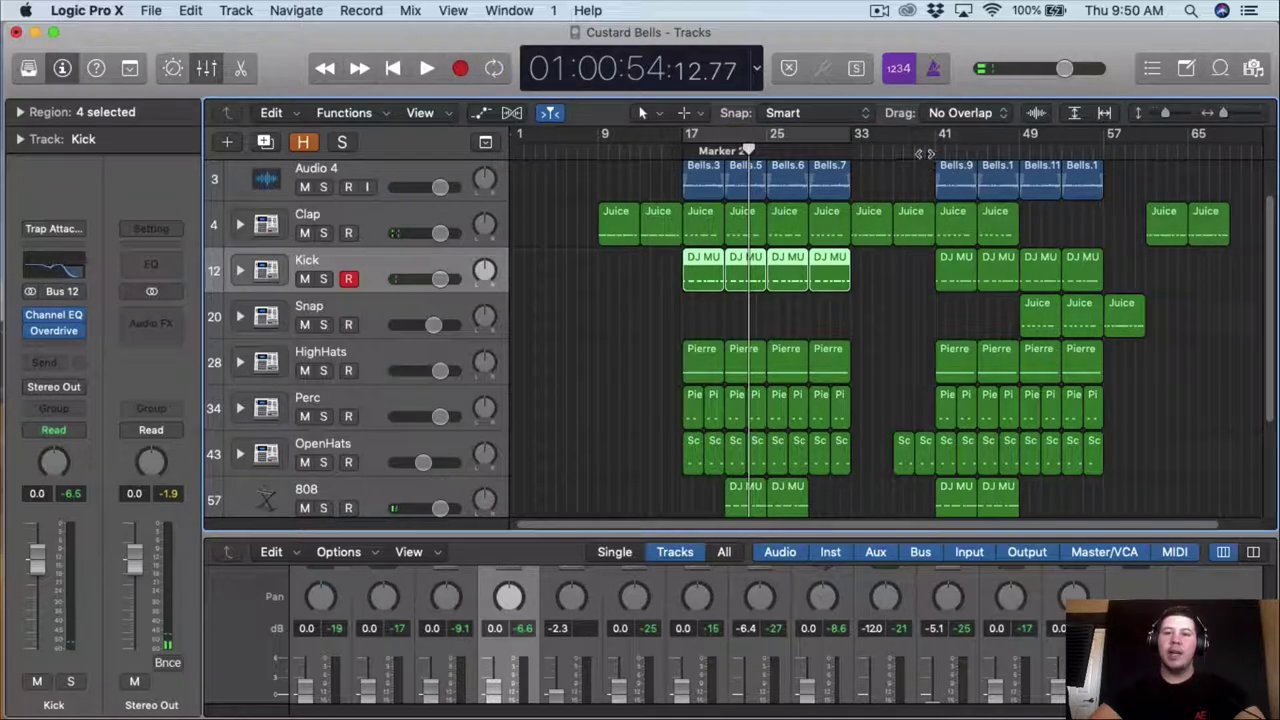
scroll(922, 154, "right", 2)
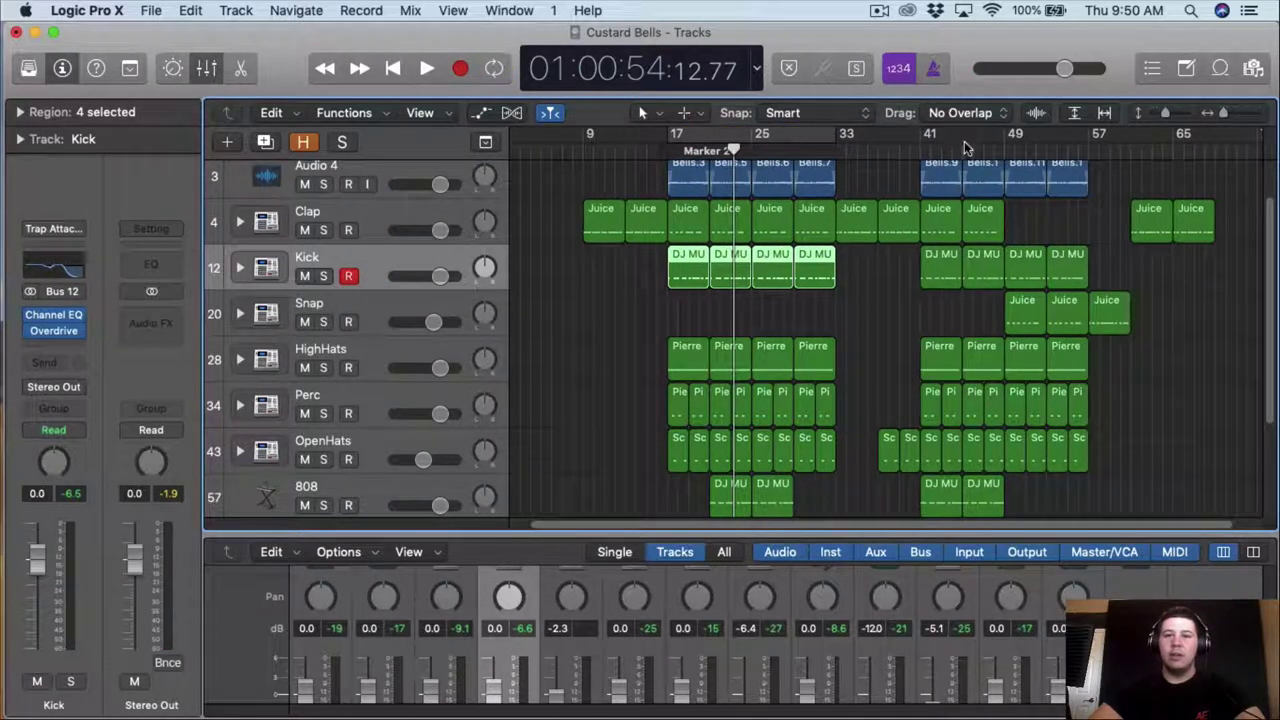
double_click(964, 141)
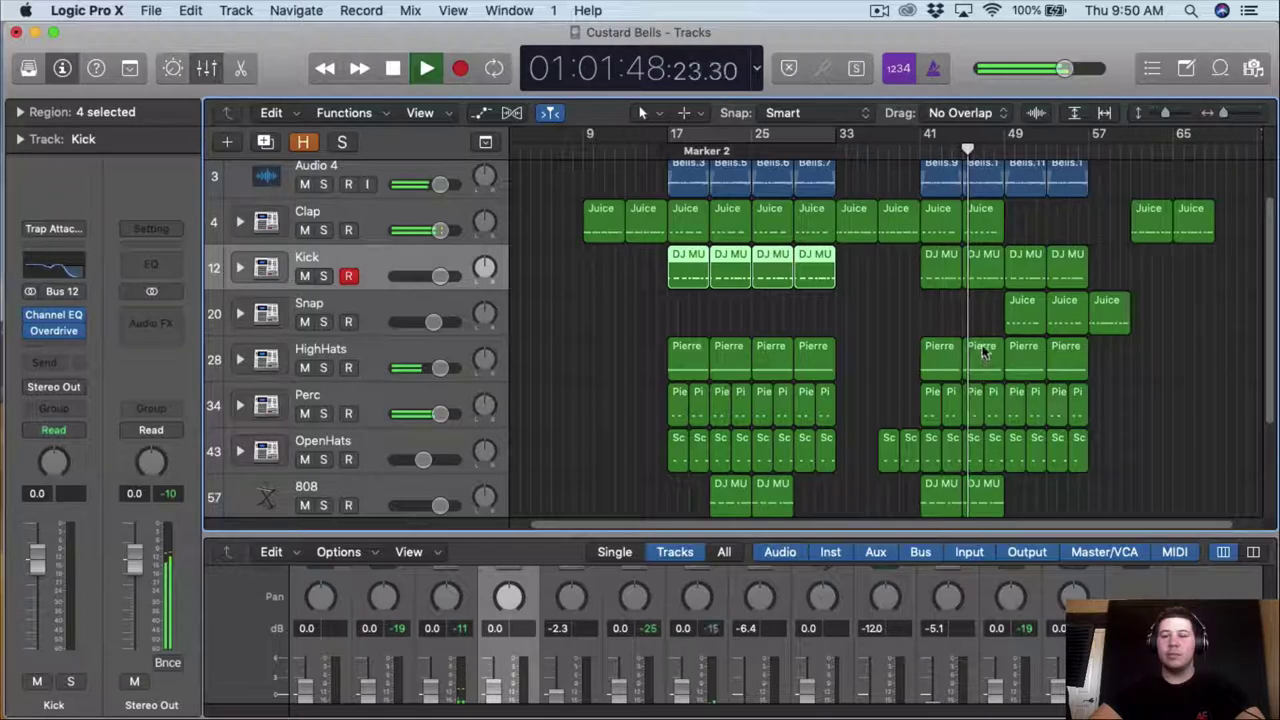
scroll(983, 351, "right", 2)
scroll(983, 351, "up", 1)
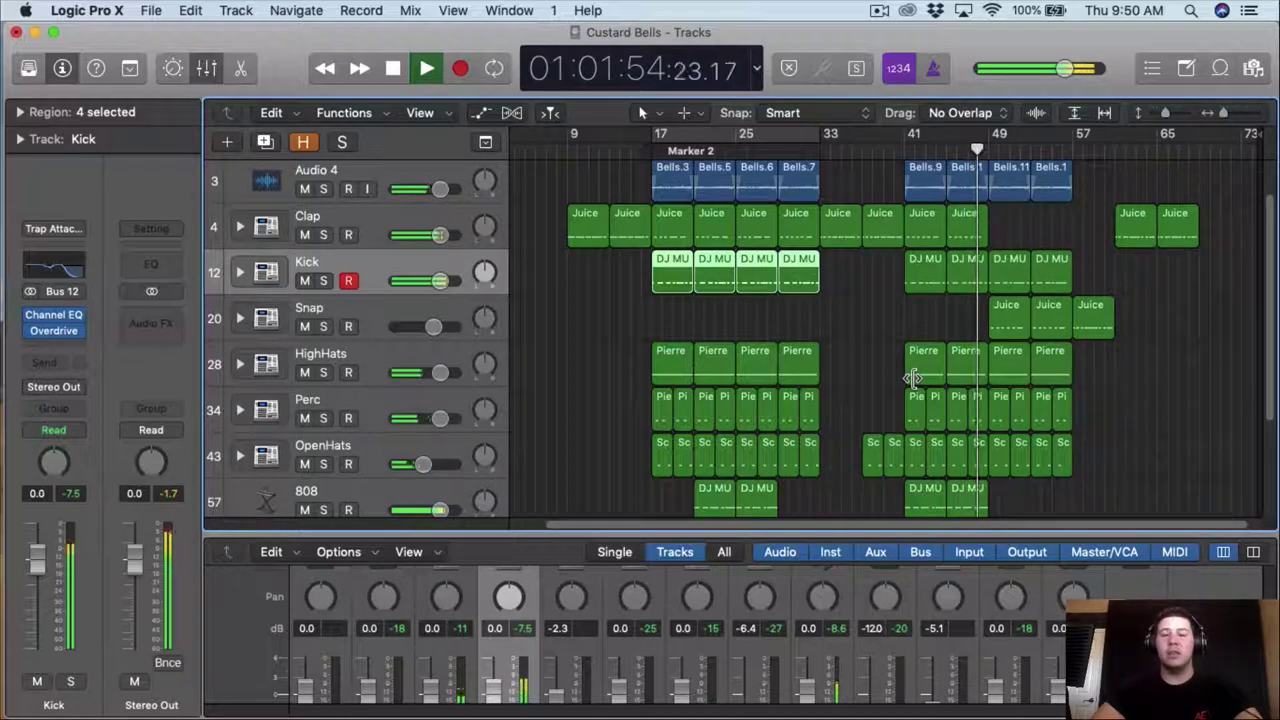
scroll(934, 336, "right", 2)
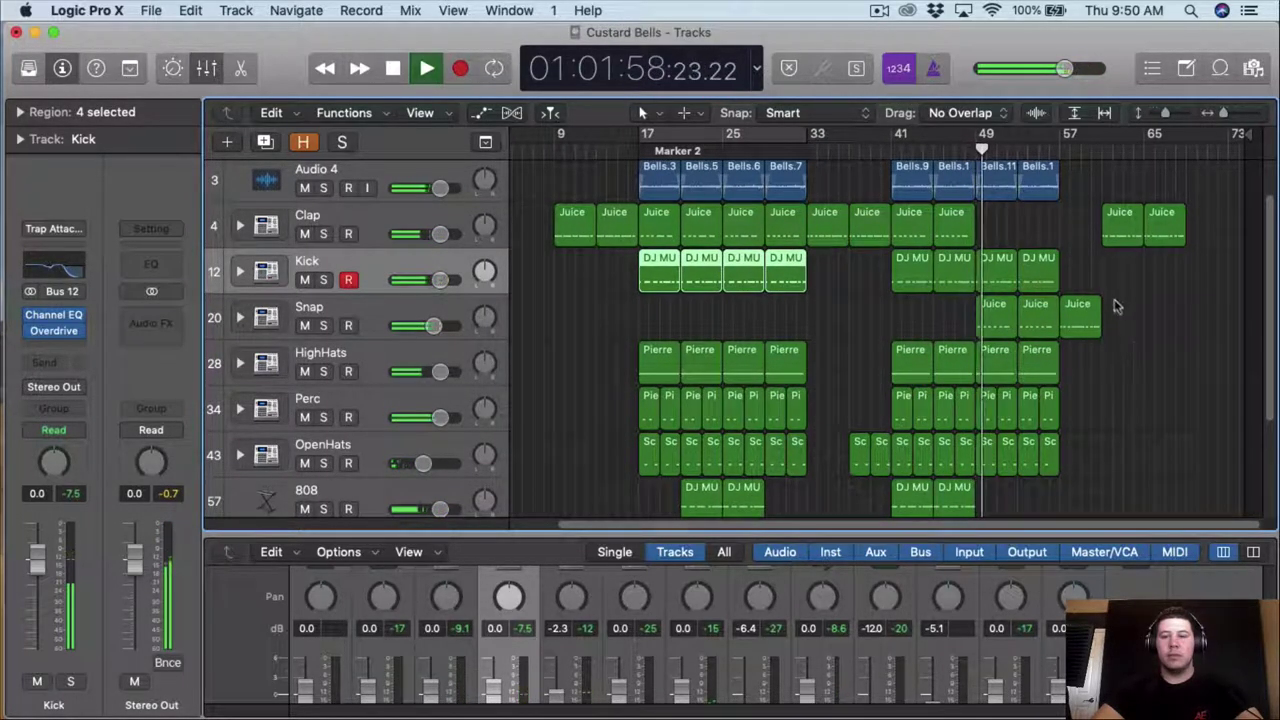
- Insert a Channel EQ on the Snap channel and set the Snap level to -3.0 dB while cycling playback from bar 49
left_click(371, 323)
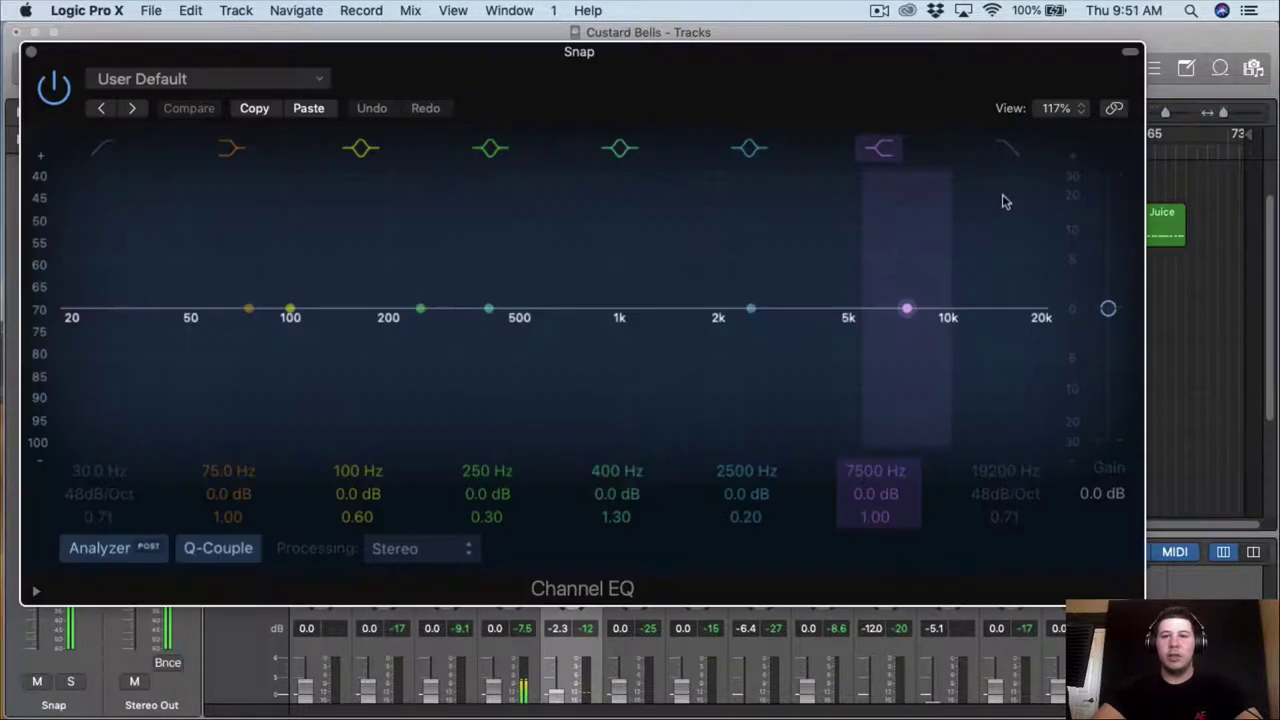
left_click_drag(962, 118, 980, 440)
left_click_drag(981, 150, 1098, 152)
left_click_drag(915, 390, 1012, 88)
left_click_drag(37, 580, 37, 586)
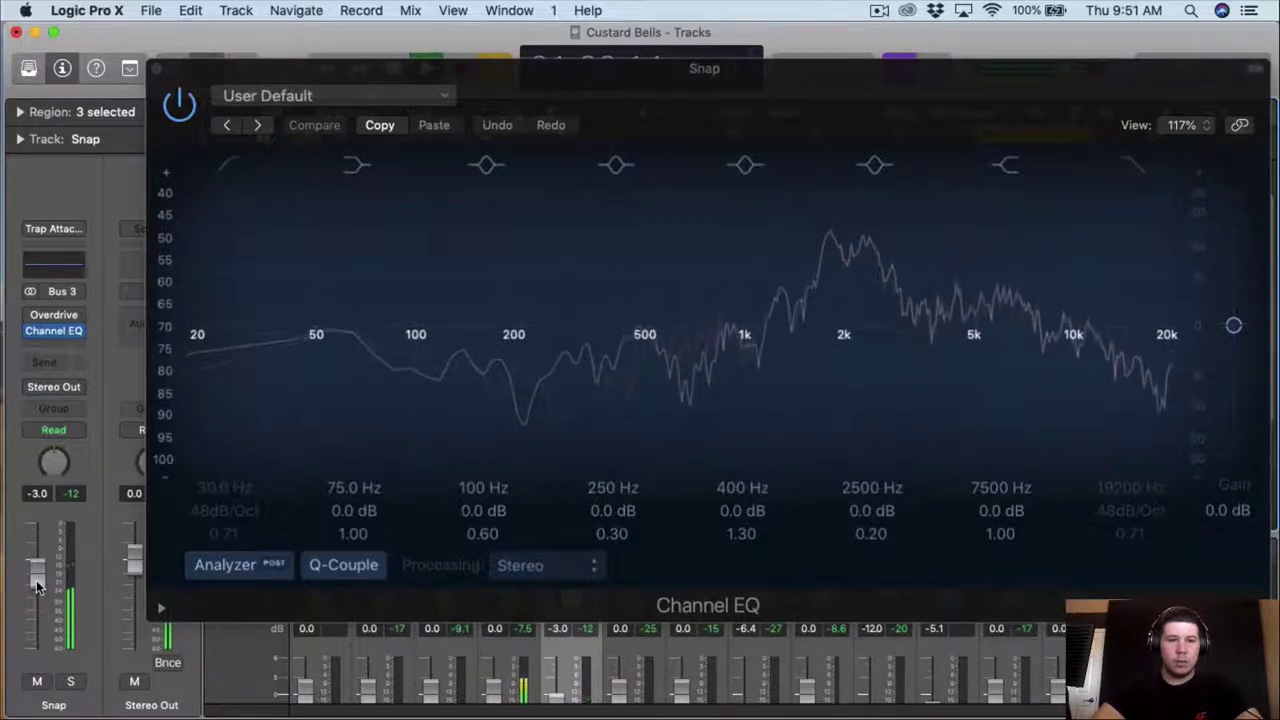
- Set the Snap EQ's low cut to 475 Hz at 18 dB/Oct and its high cut to 18600 Hz at 36 dB/Oct, and close it
left_click(229, 166)
left_click_drag(163, 283, 160, 417)
left_click_drag(203, 511, 203, 540)
left_click_drag(228, 490, 228, 374)
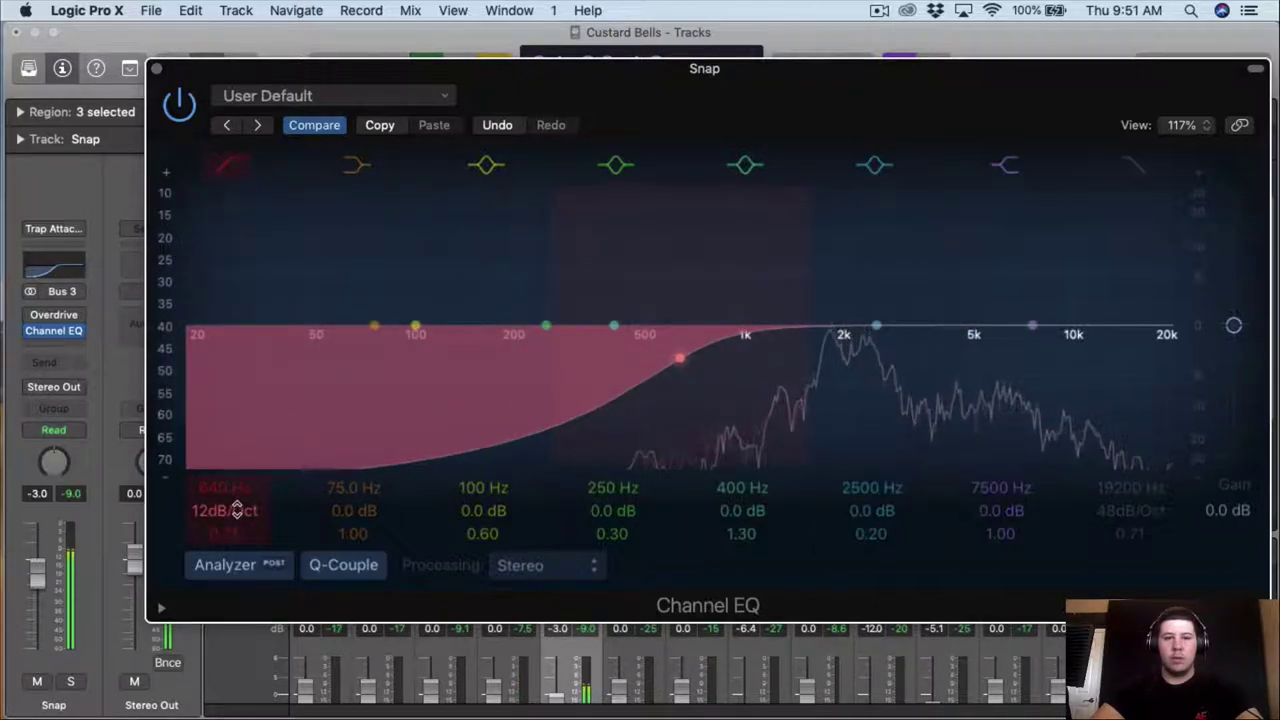
left_click_drag(235, 509, 235, 494)
left_click_drag(165, 417, 163, 283)
mouse_move(228, 490)
left_mouse_down()
mouse_move(228, 385)
mouse_move(228, 525)
mouse_move(225, 460)
left_mouse_up()
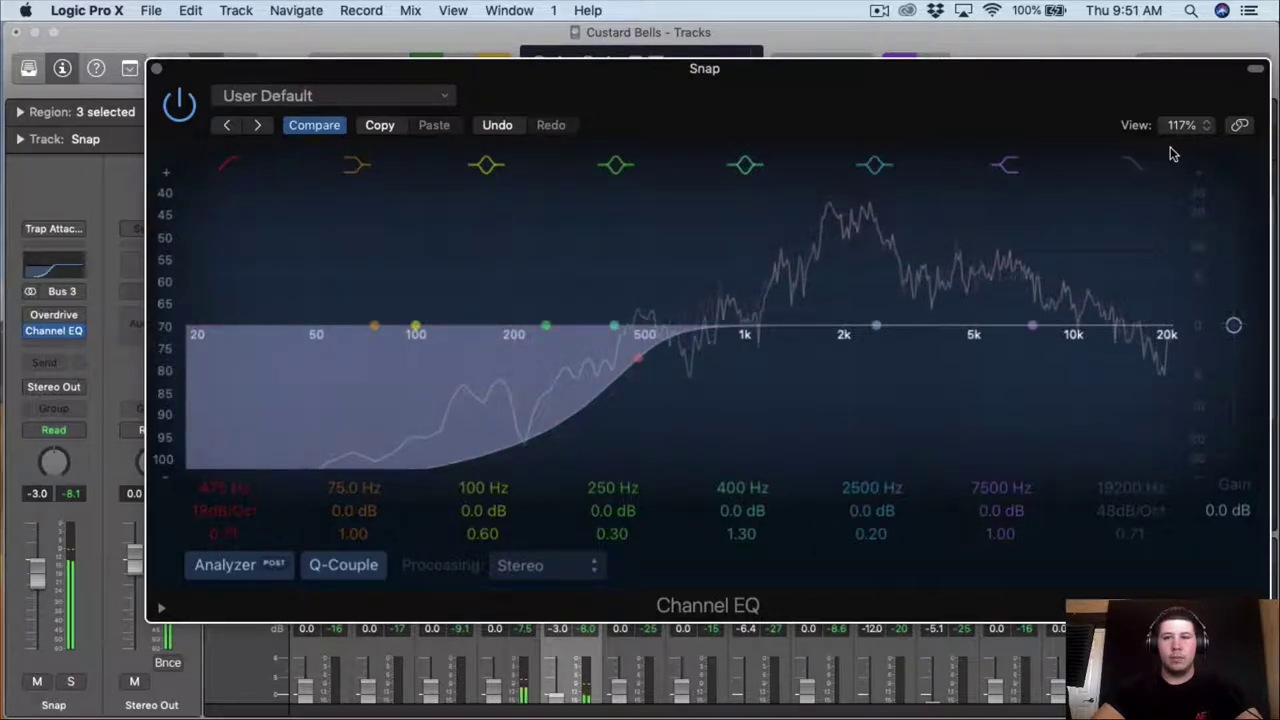
mouse_move(1145, 497)
left_mouse_down()
mouse_move(1145, 570)
mouse_move(1153, 496)
left_mouse_up()
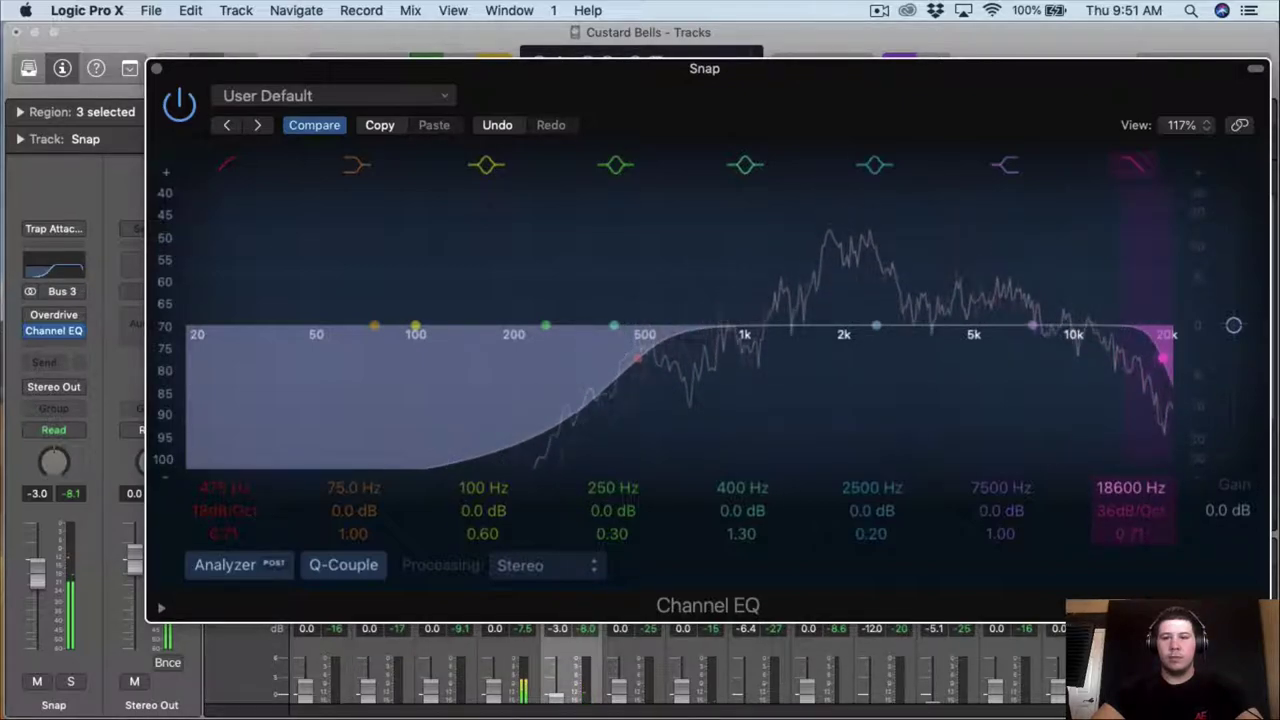
left_click(156, 69)
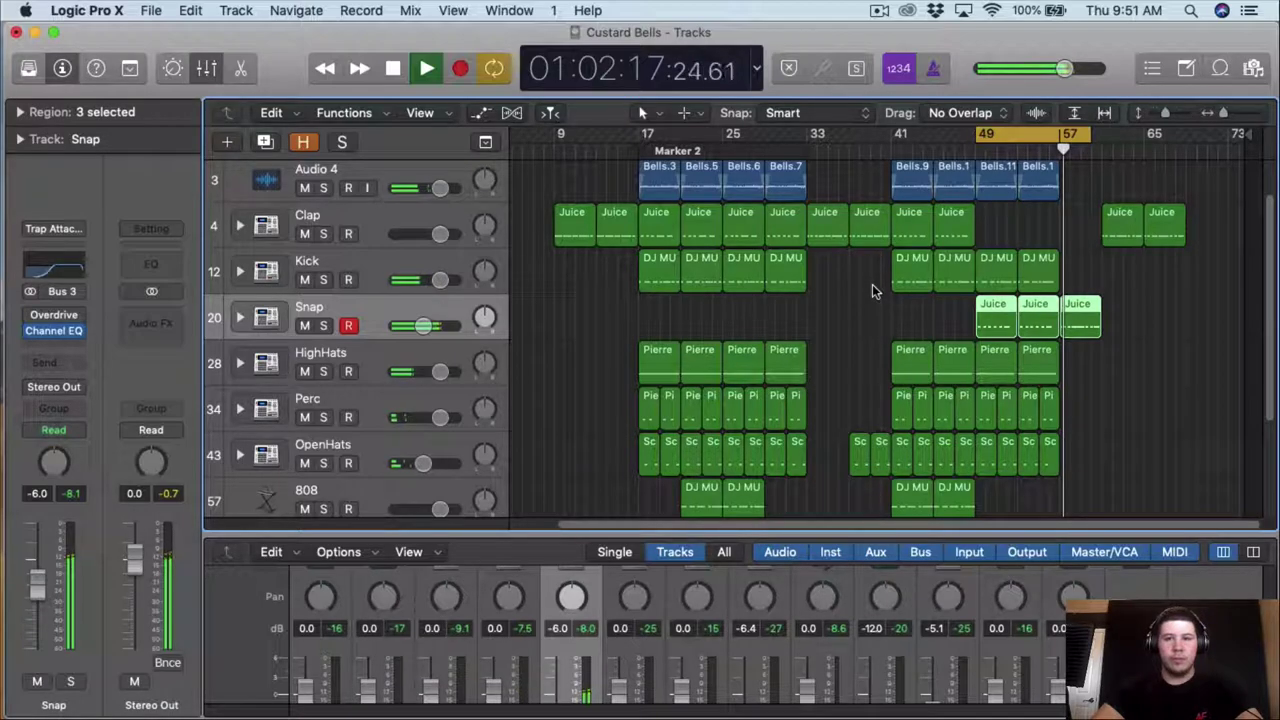
- Stop playback, set the cycle range from bar 17 to bar 33, and insert a Channel EQ on the HighHats channel
key("space")
left_click_drag(643, 138, 806, 138)
left_click(349, 358)
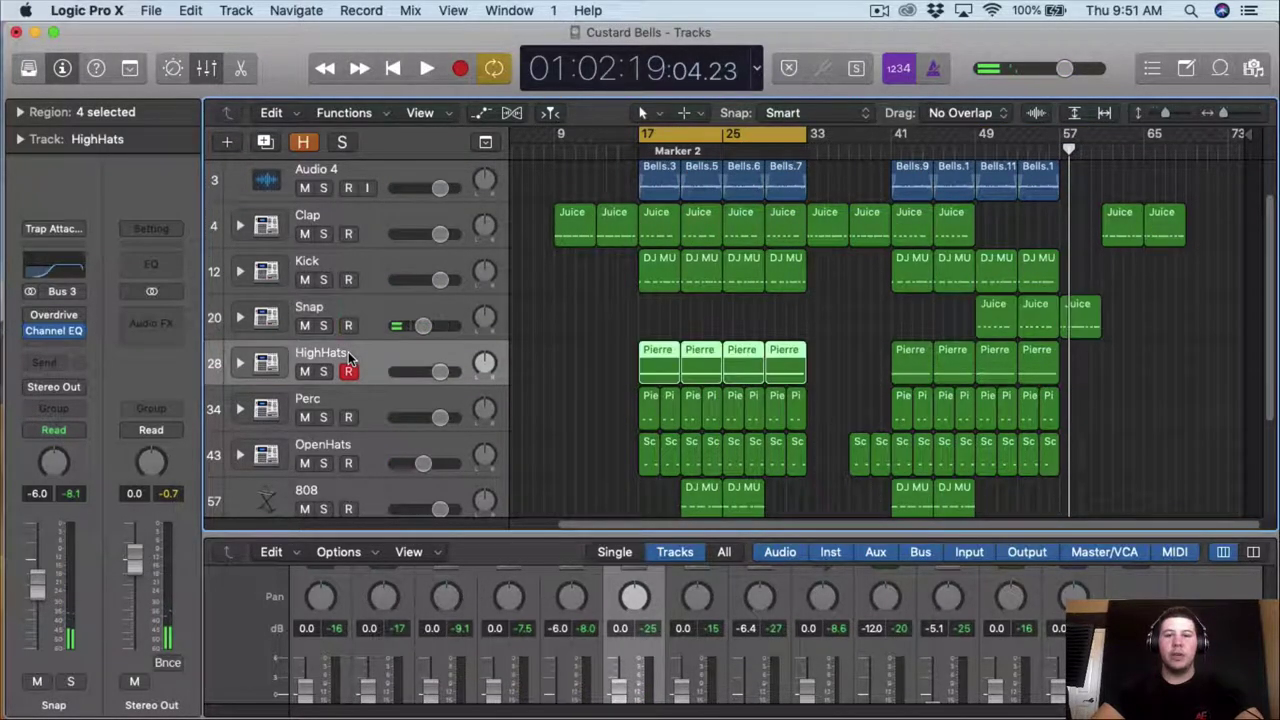
left_click(57, 286)
- Set the HighHats EQ's low cut to 2250 Hz at 18 dB/Oct and its high cut to 15800 Hz at 48 dB/Oct, and close it
left_click(100, 148)
key("space")
left_click_drag(117, 342, 597, 342)
left_click_drag(104, 495, 100, 420)
left_click(1010, 149)
left_click_drag(1028, 341, 990, 342)
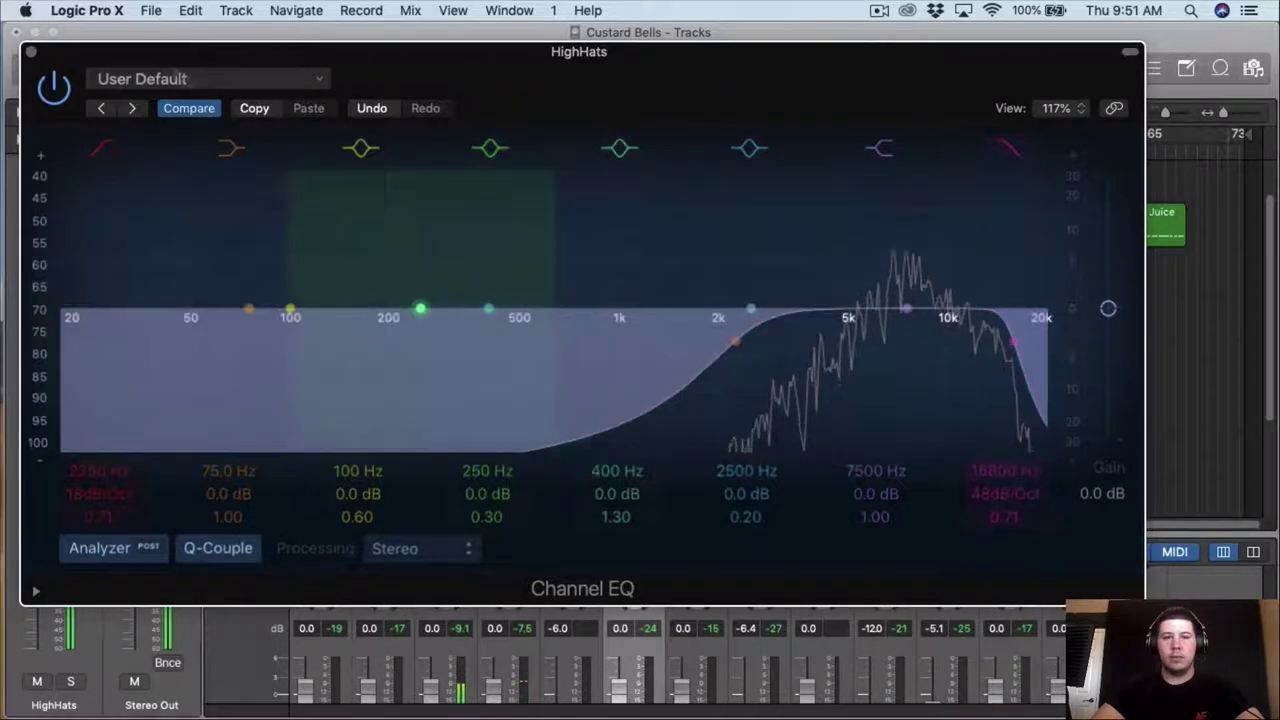
left_click(31, 51)
- Insert a Channel EQ on the Perc channel and enable its low cut at 485 Hz with a 12 dB/Oct slope
scroll(365, 372, "down", 1)
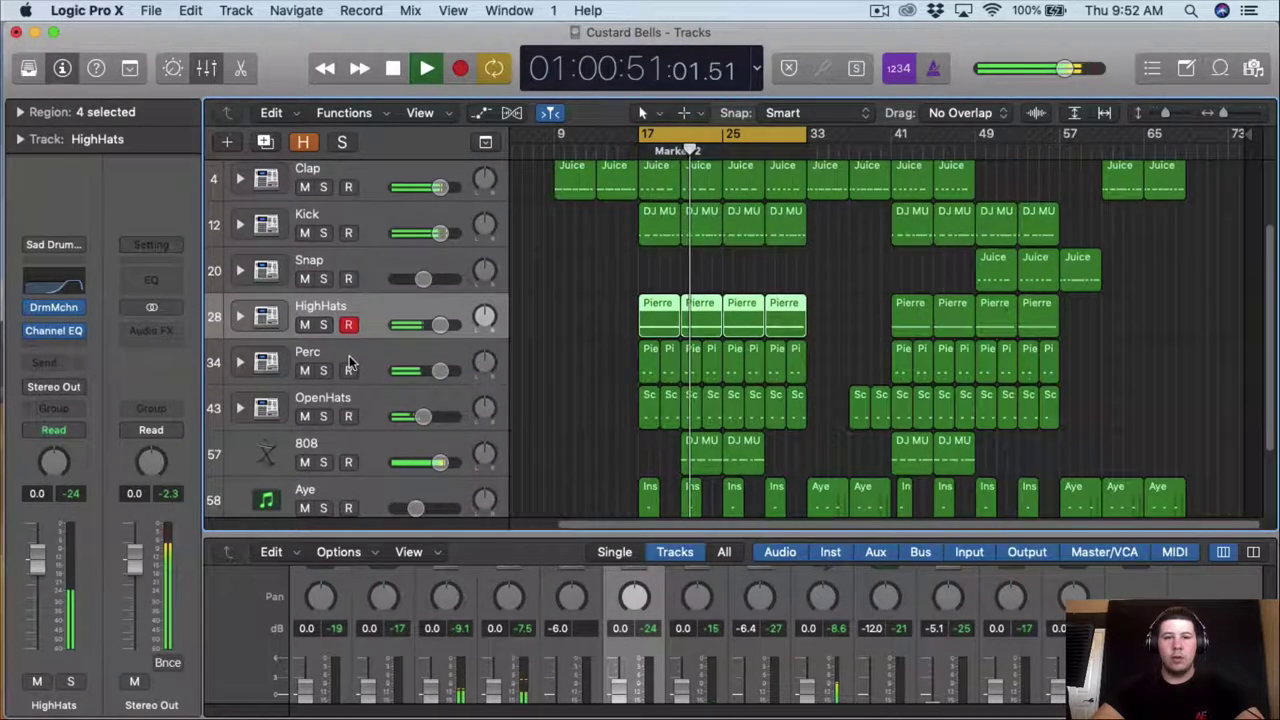
left_click(320, 362)
left_click(52, 290)
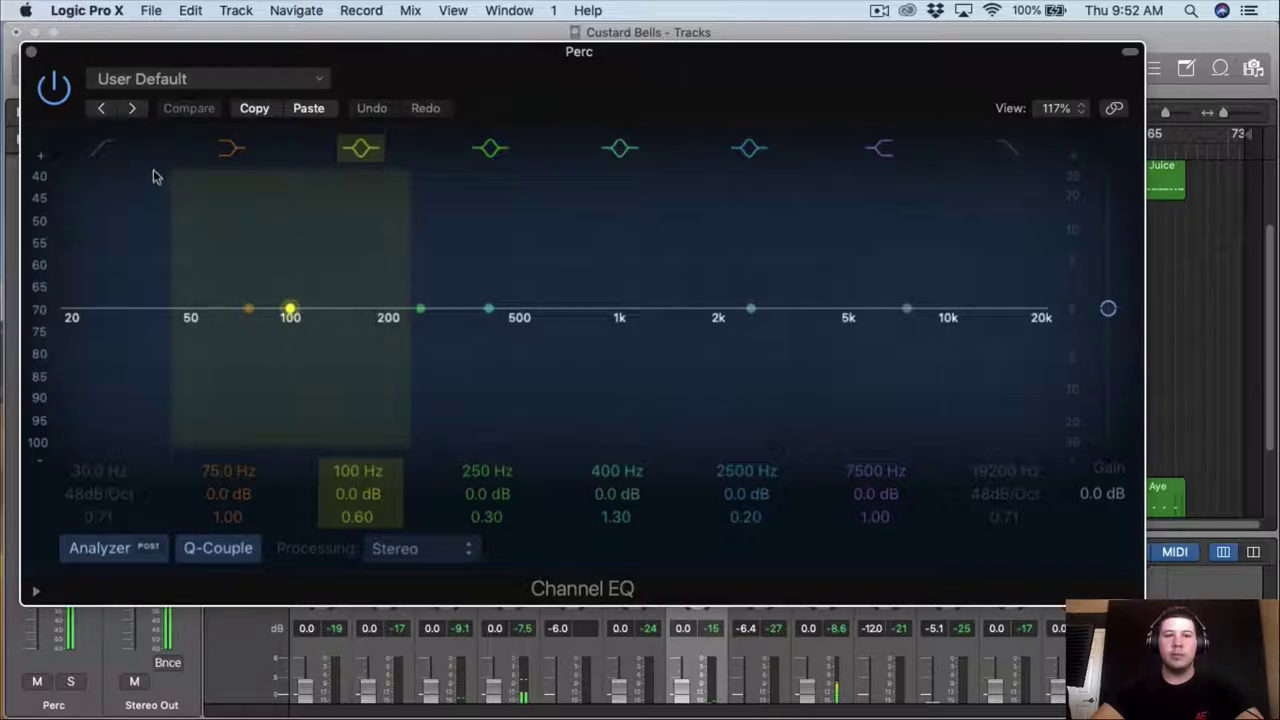
left_click(101, 150)
left_click_drag(86, 474, 114, 505)
left_click_drag(40, 399, 36, 415)
left_click_drag(105, 480, 106, 455)
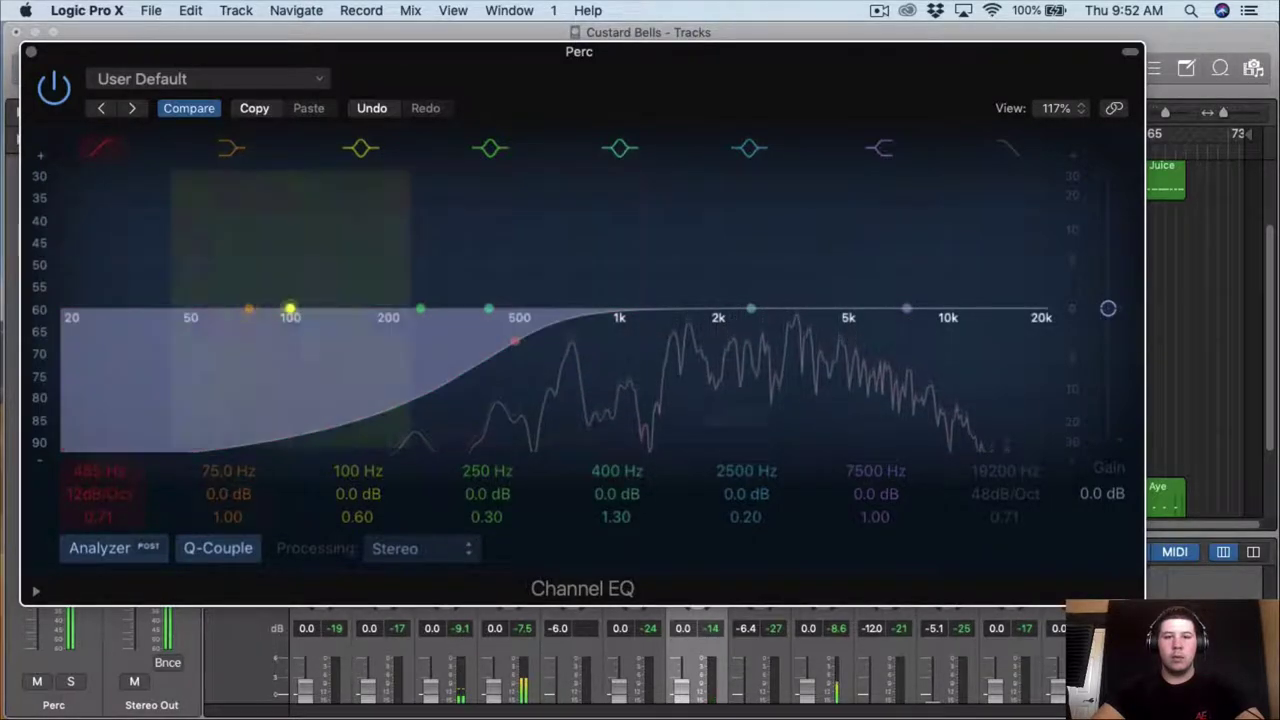
- Enable the Perc EQ's high cut at 16200 Hz with a 36 dB/Oct slope and close the plug-in
left_click(1008, 148)
left_click_drag(1014, 494, 1020, 468)
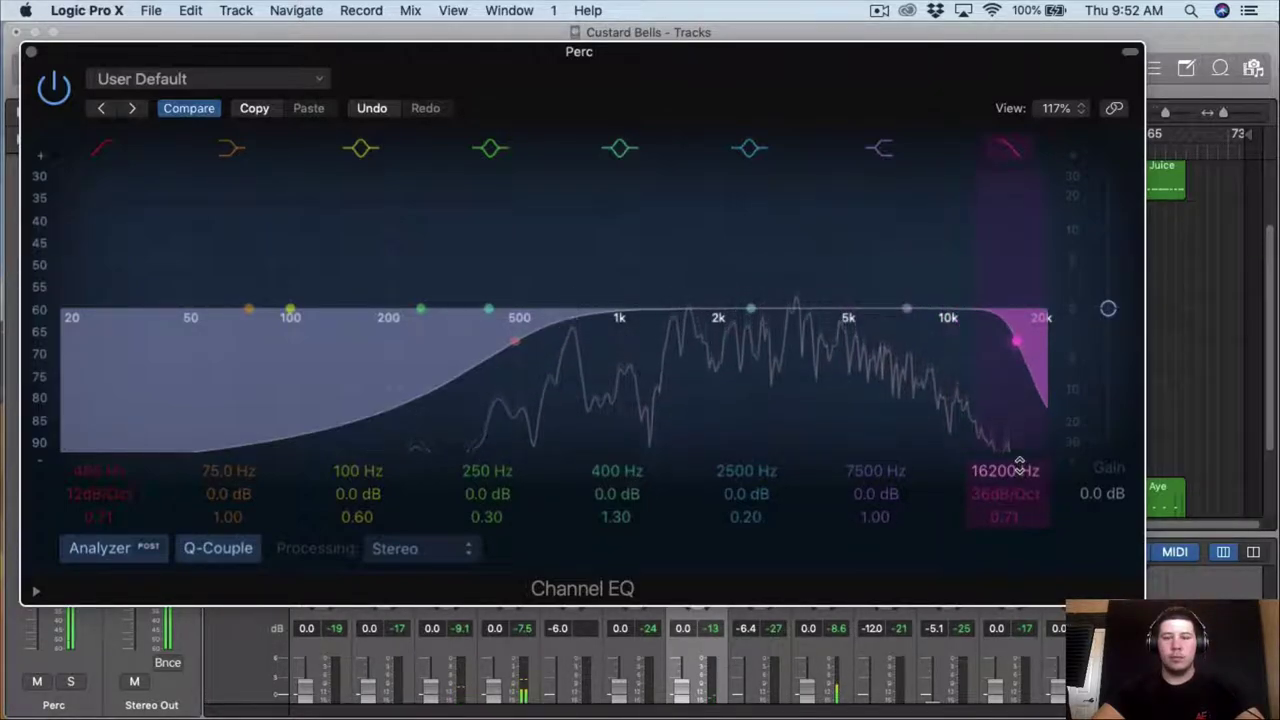
left_click(29, 52)
- Add a Channel EQ to OpenHats with a 2000 Hz, 18 dB/Oct low cut and a 15200 Hz, 48 dB/Oct high cut, and close it
left_click(340, 399)
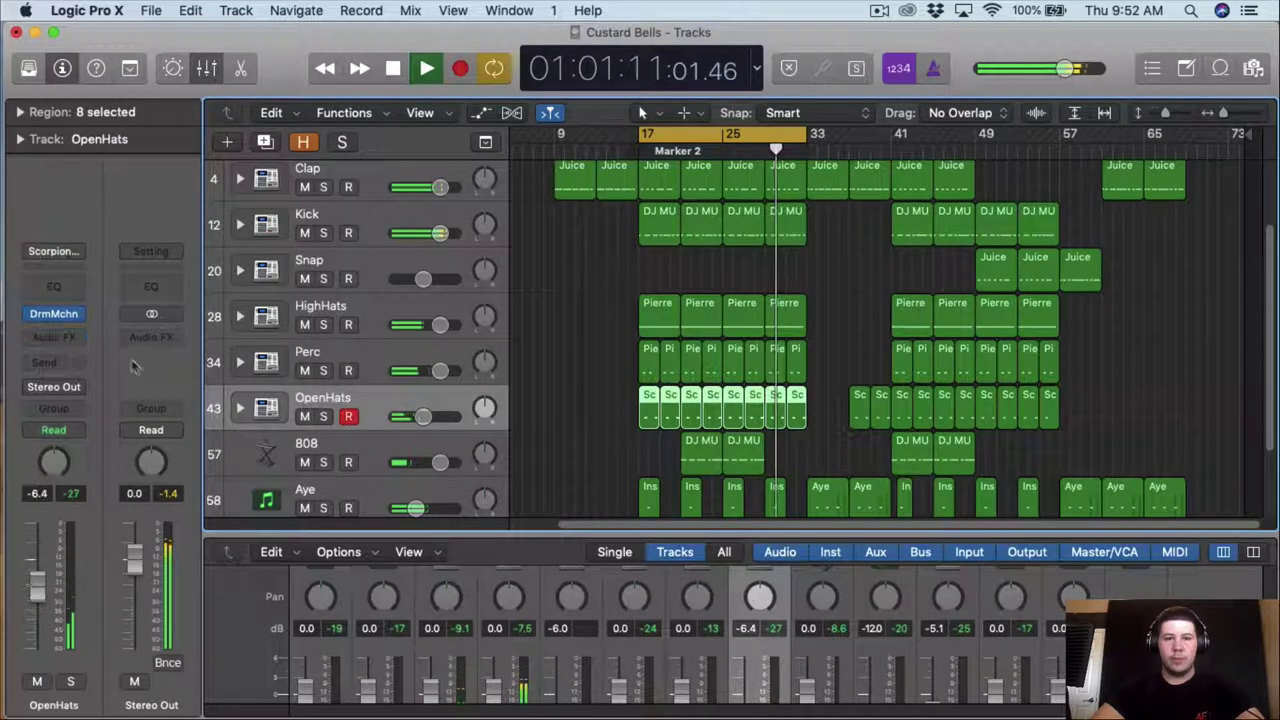
left_click(53, 286)
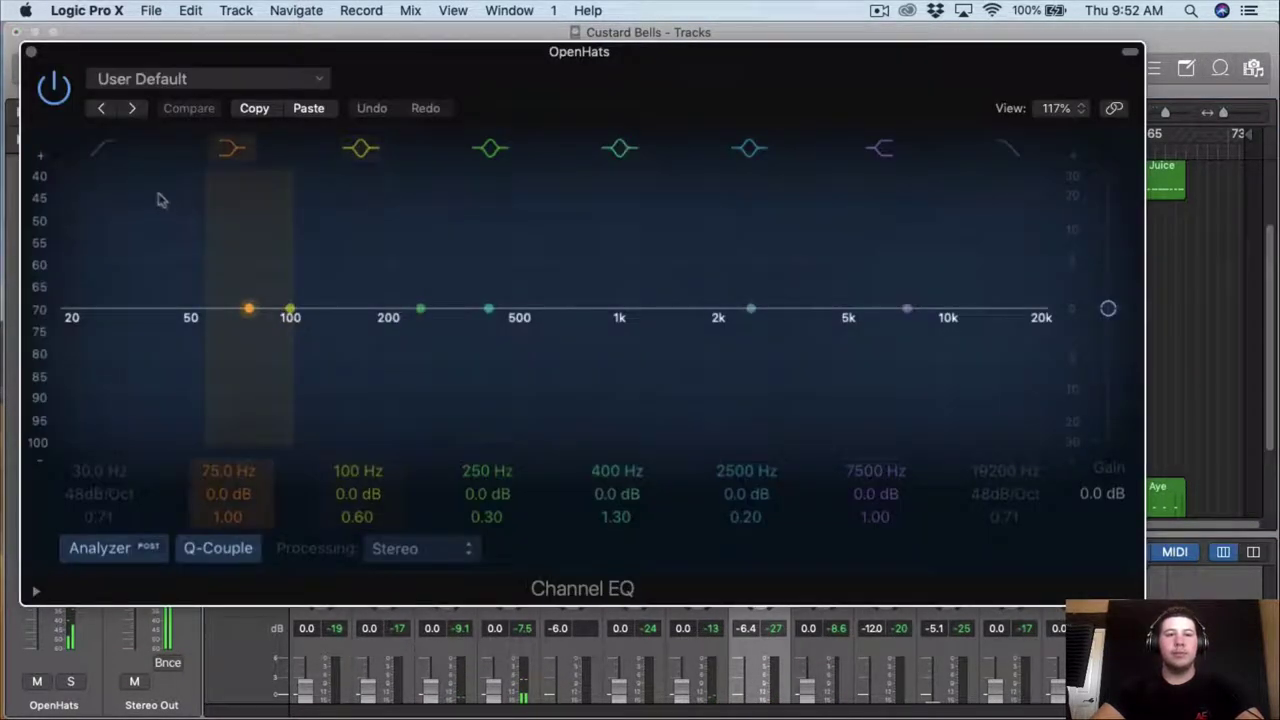
left_click(104, 150)
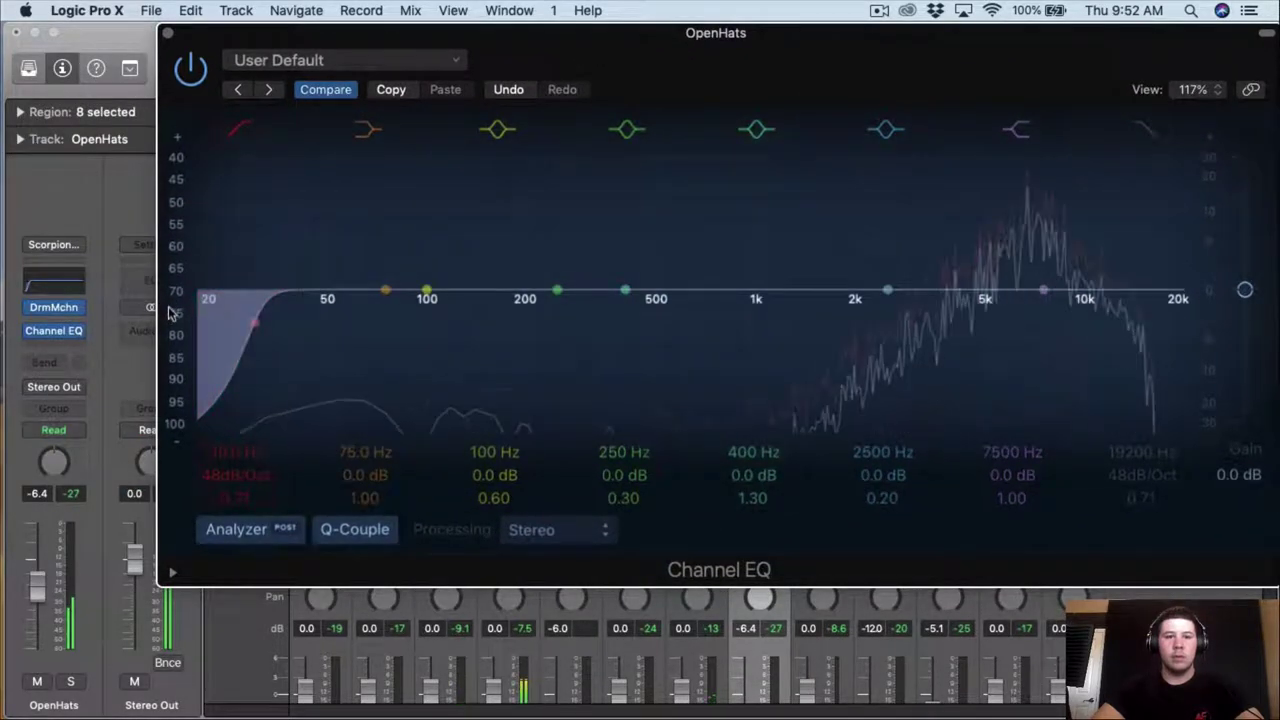
left_click_drag(217, 449, 229, 474)
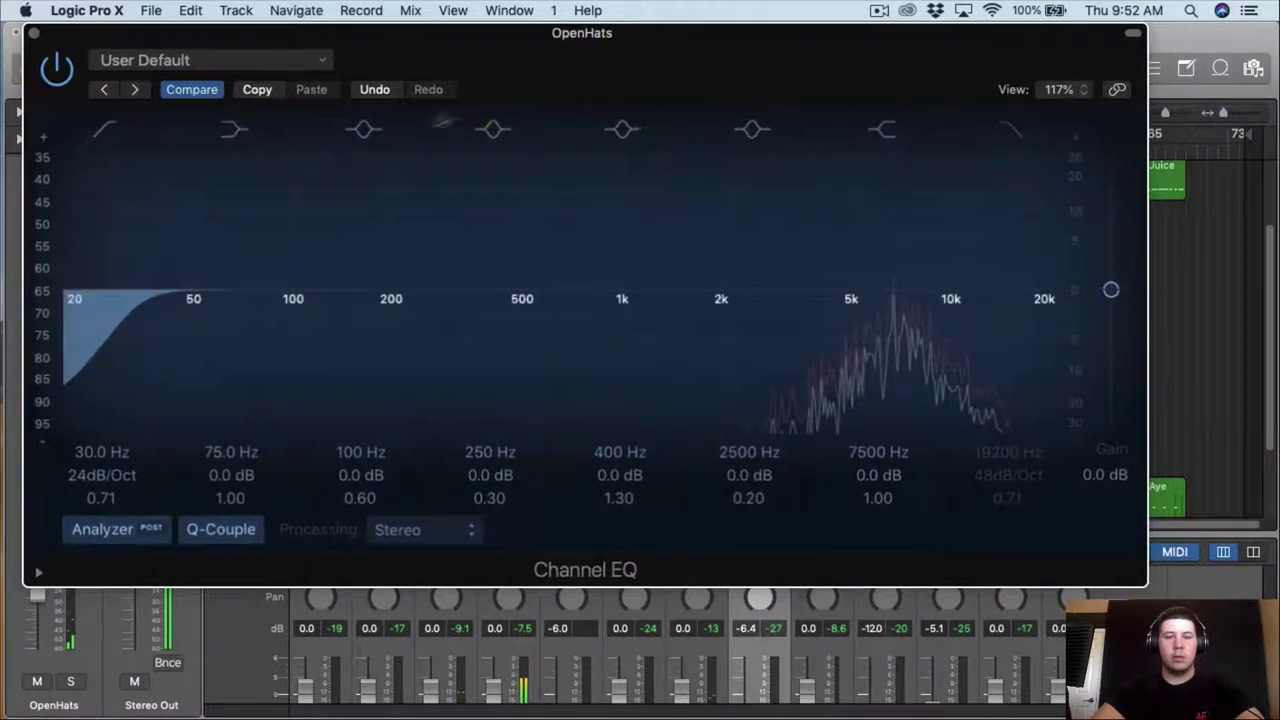
left_click_drag(92, 450, 123, 436)
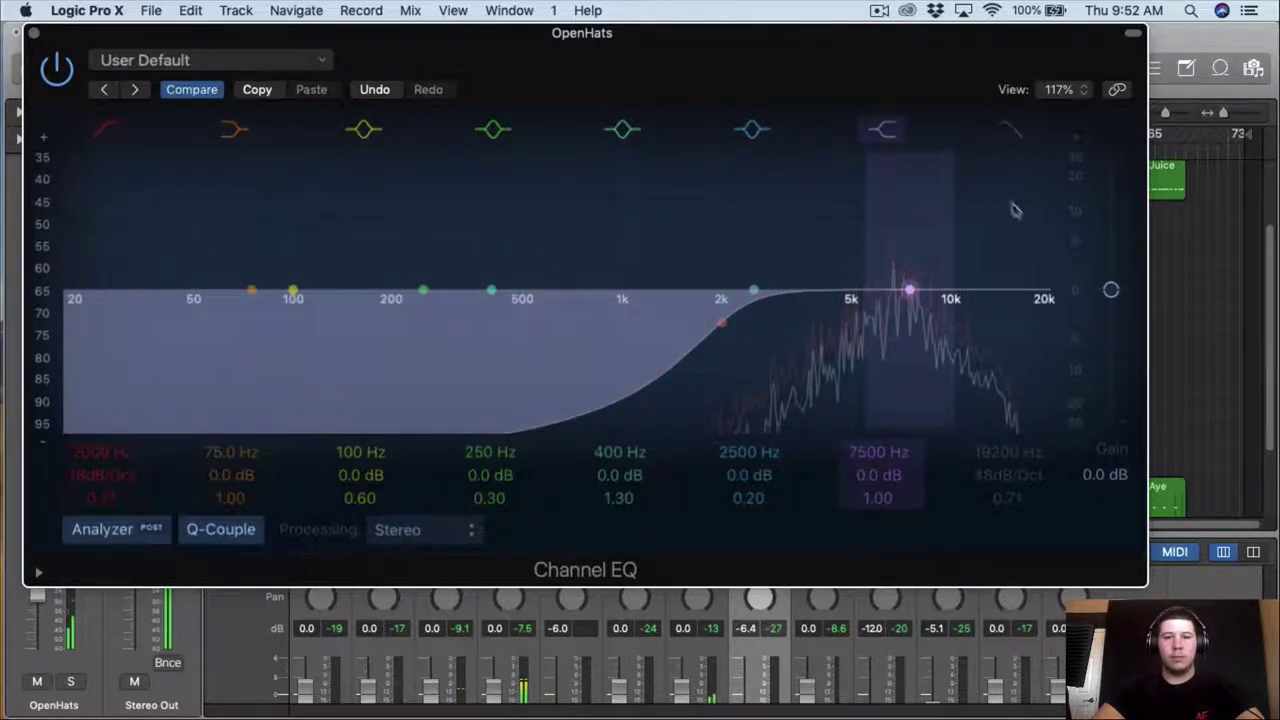
left_click(1011, 131)
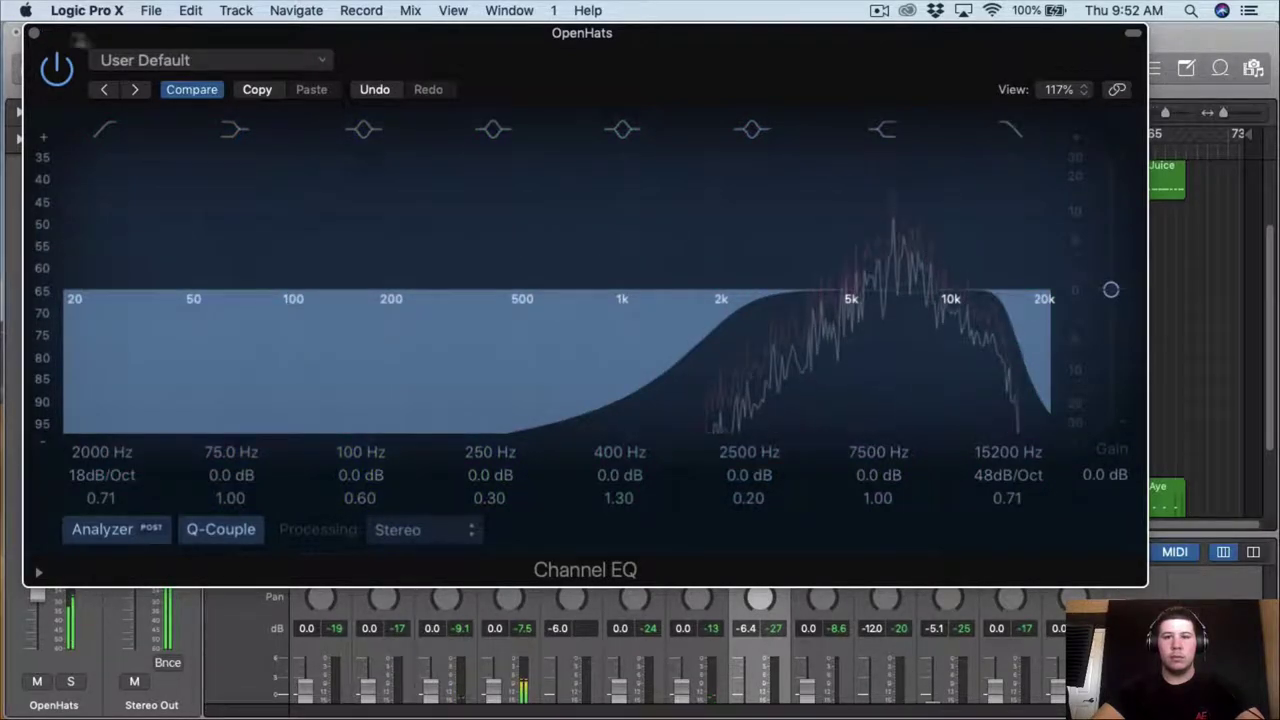
left_click(34, 33)
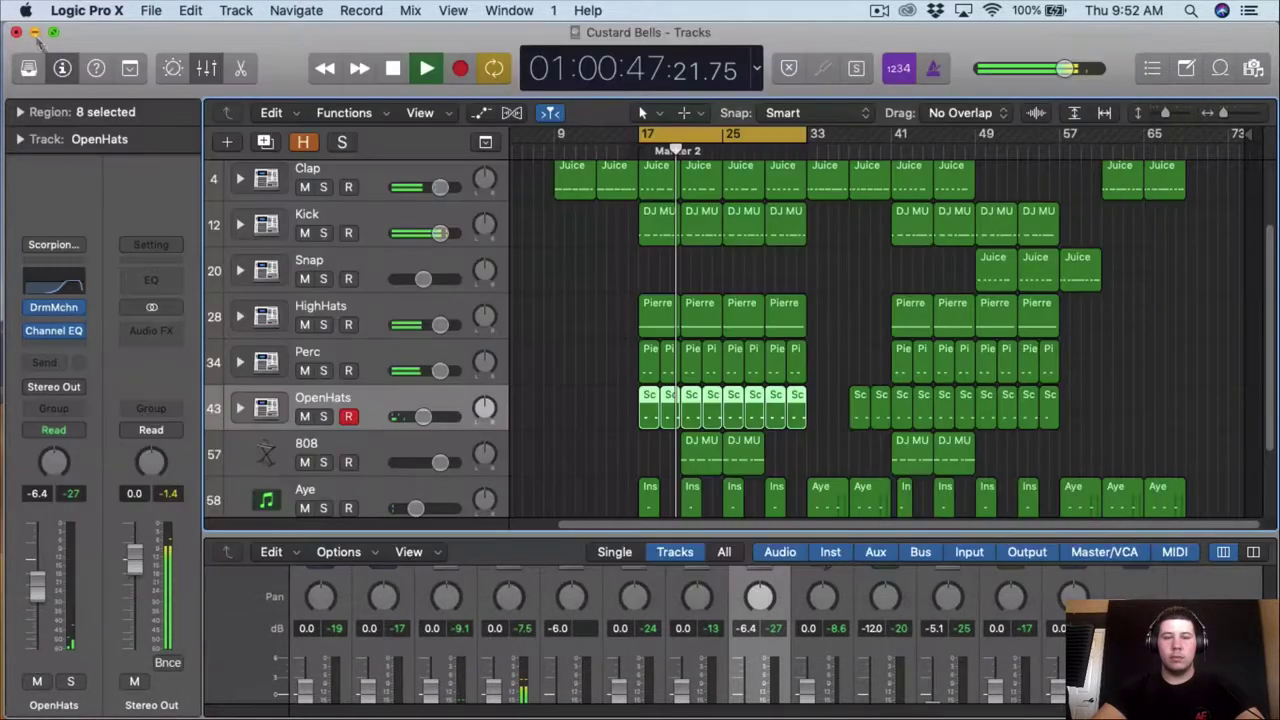
- Insert a Channel EQ on the Aye channel and enable its low cut at 340 Hz with a 12 dB/Oct slope
scroll(350, 400, "down", 2)
left_click(351, 410)
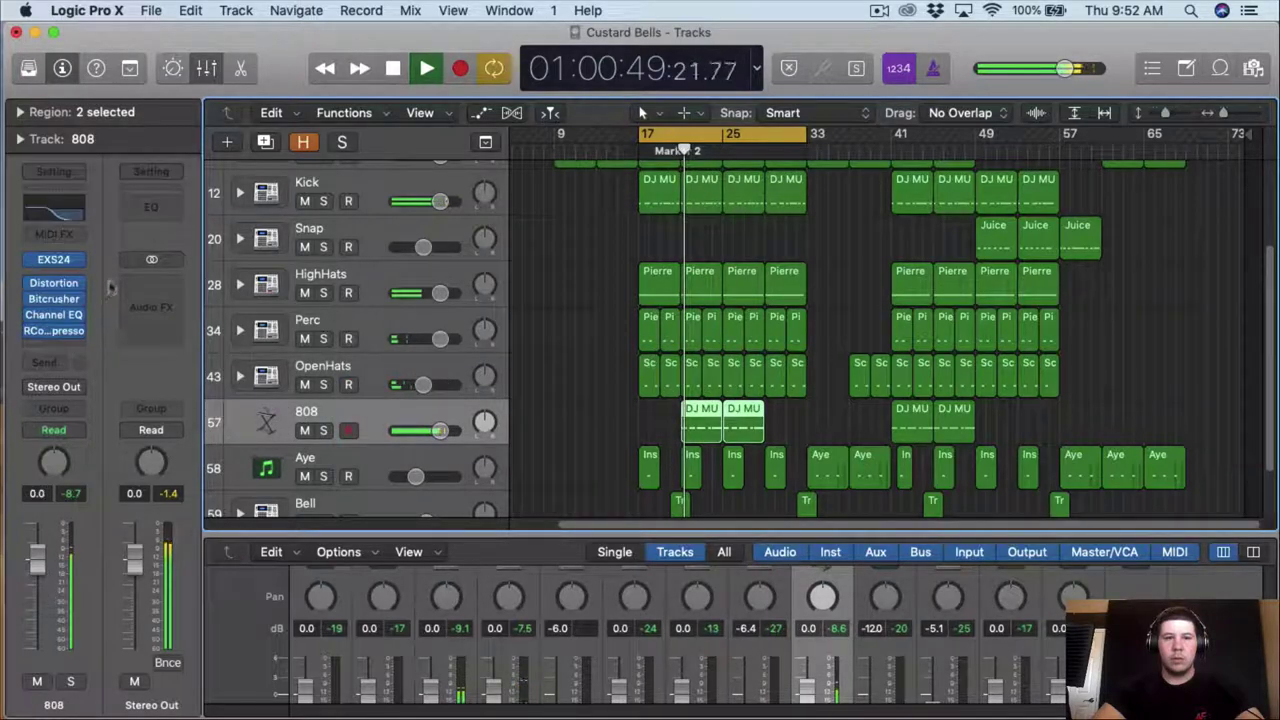
scroll(390, 470, "down", 1)
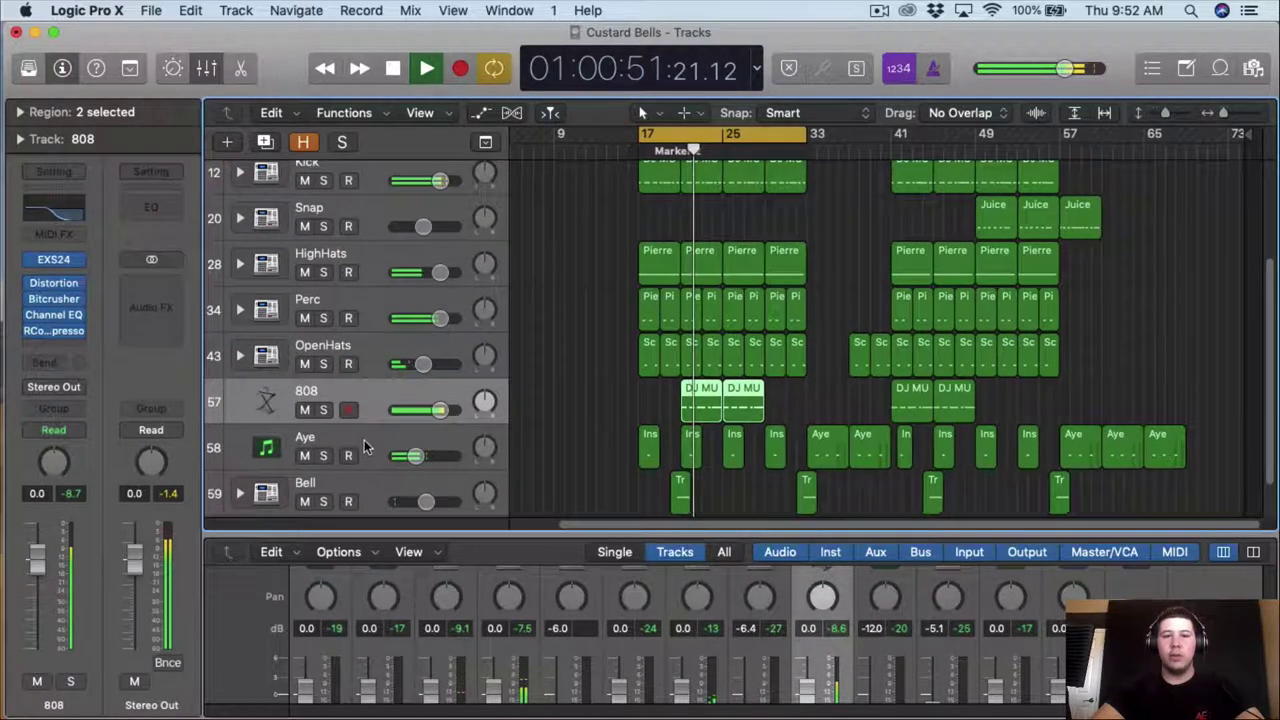
left_click(364, 440)
left_click(54, 261)
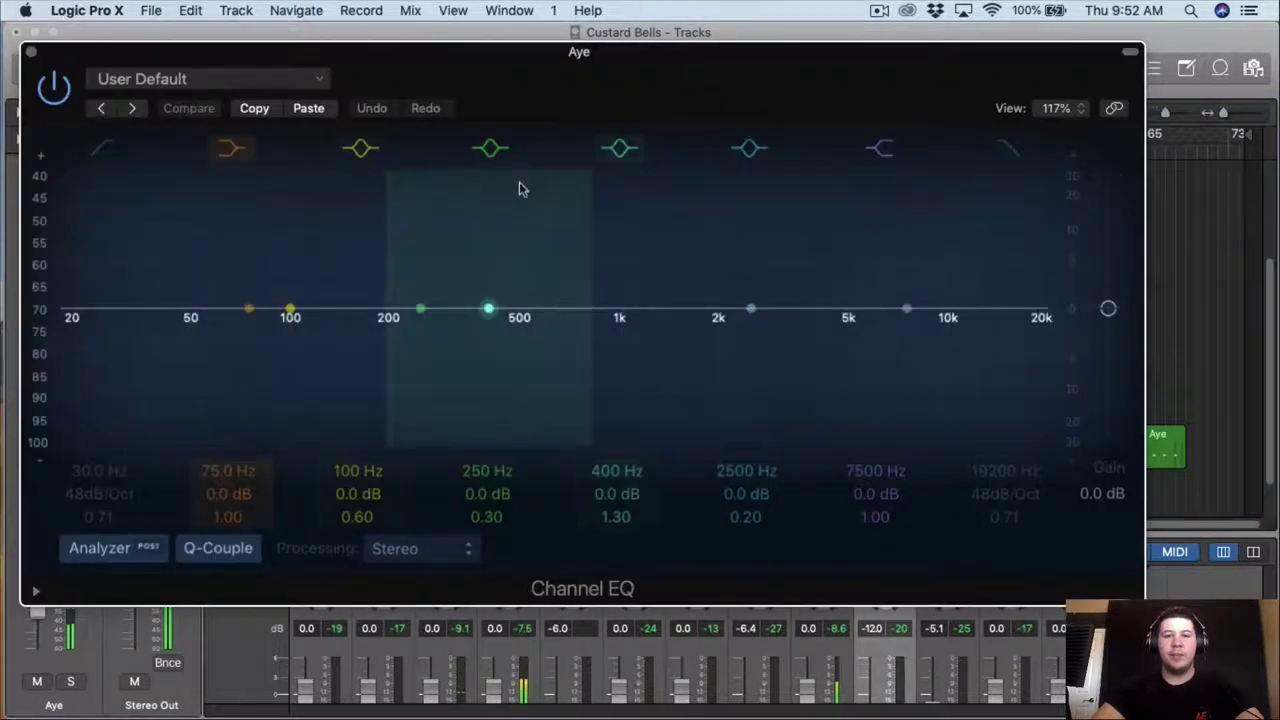
left_click_drag(551, 100, 584, 100)
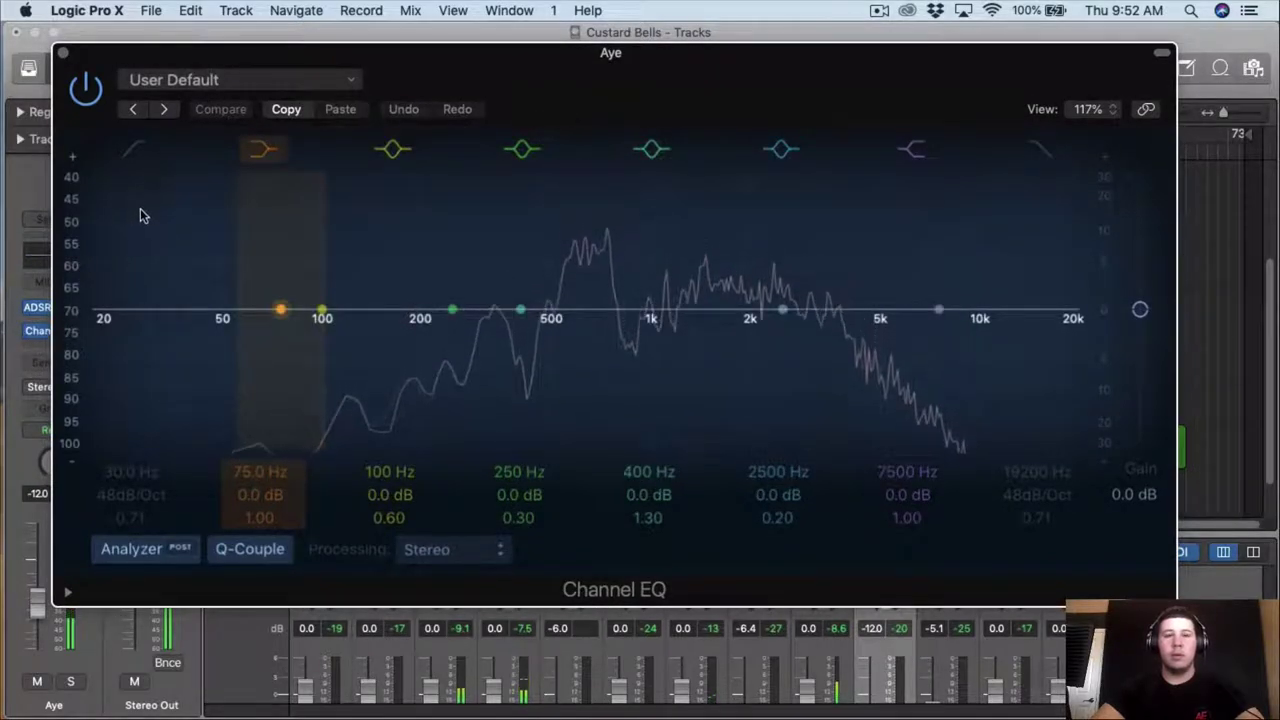
left_click(128, 150)
left_click_drag(155, 494, 157, 500)
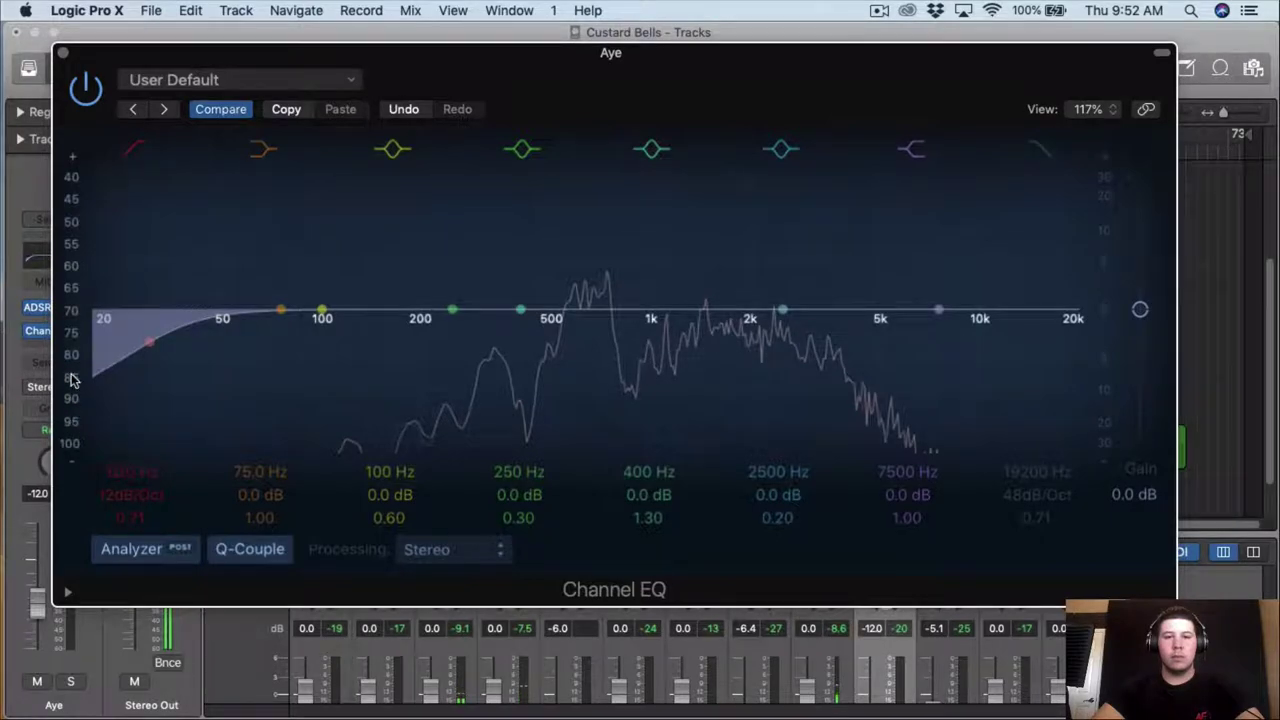
left_click_drag(150, 472, 150, 352)
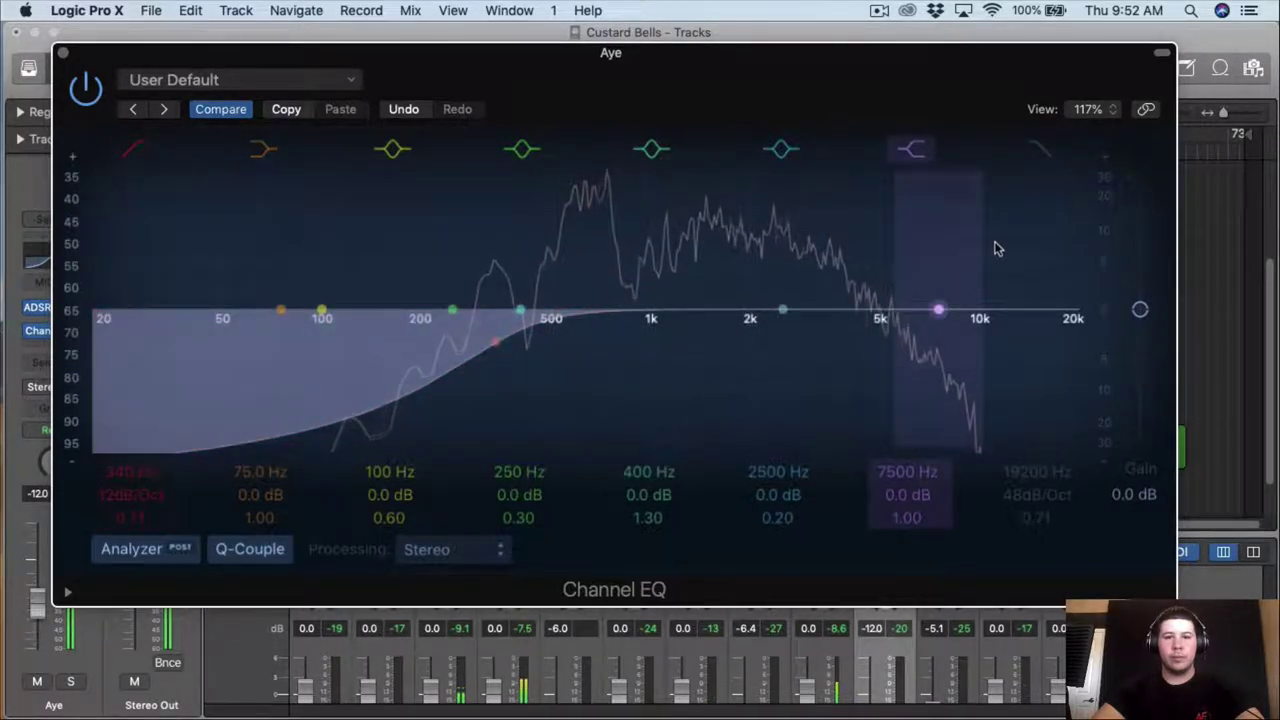
- Enable the Aye EQ's high cut at 5900 Hz with a 24 dB/Oct slope and raise its low cut to 470 Hz
left_click(1040, 149)
left_click_drag(1074, 342, 947, 342)
left_click_drag(1037, 471, 1037, 497)
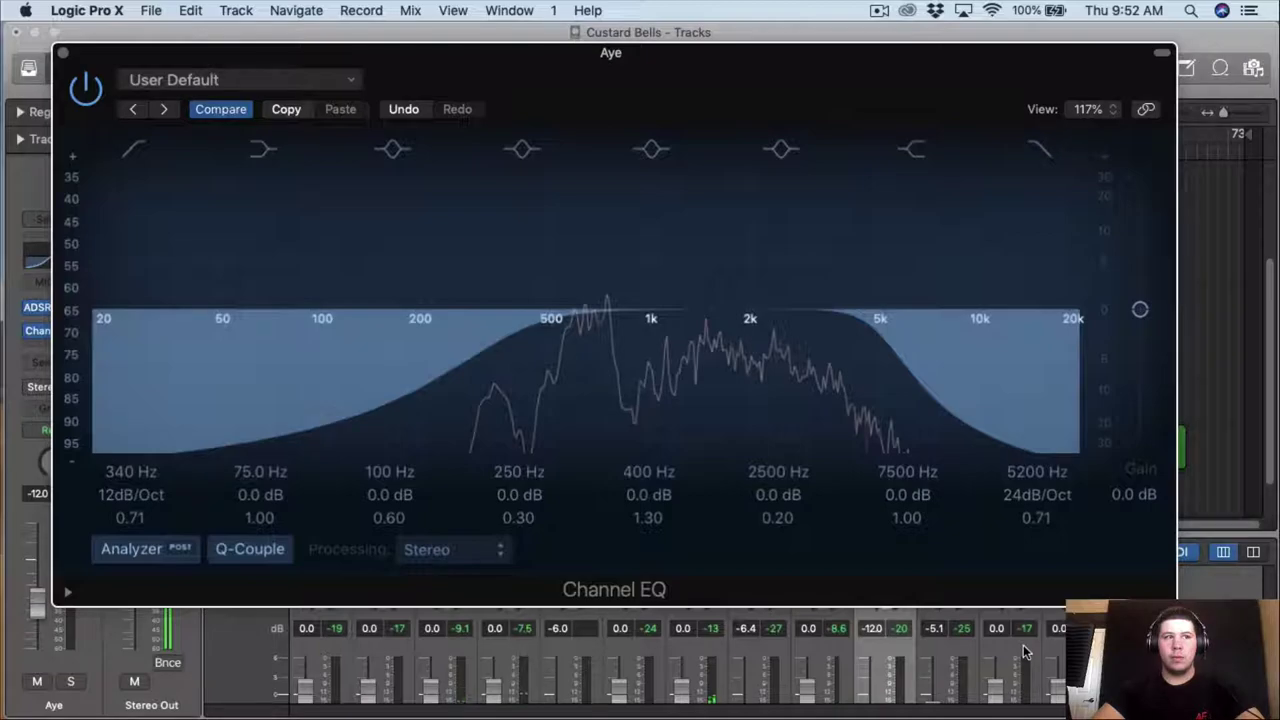
left_click_drag(1037, 471, 1037, 455)
left_click_drag(121, 471, 130, 443)
- Solo the Aye track and play it without the cycle range to check its EQ, and close the plug-in
left_click_drag(584, 58, 572, 550)
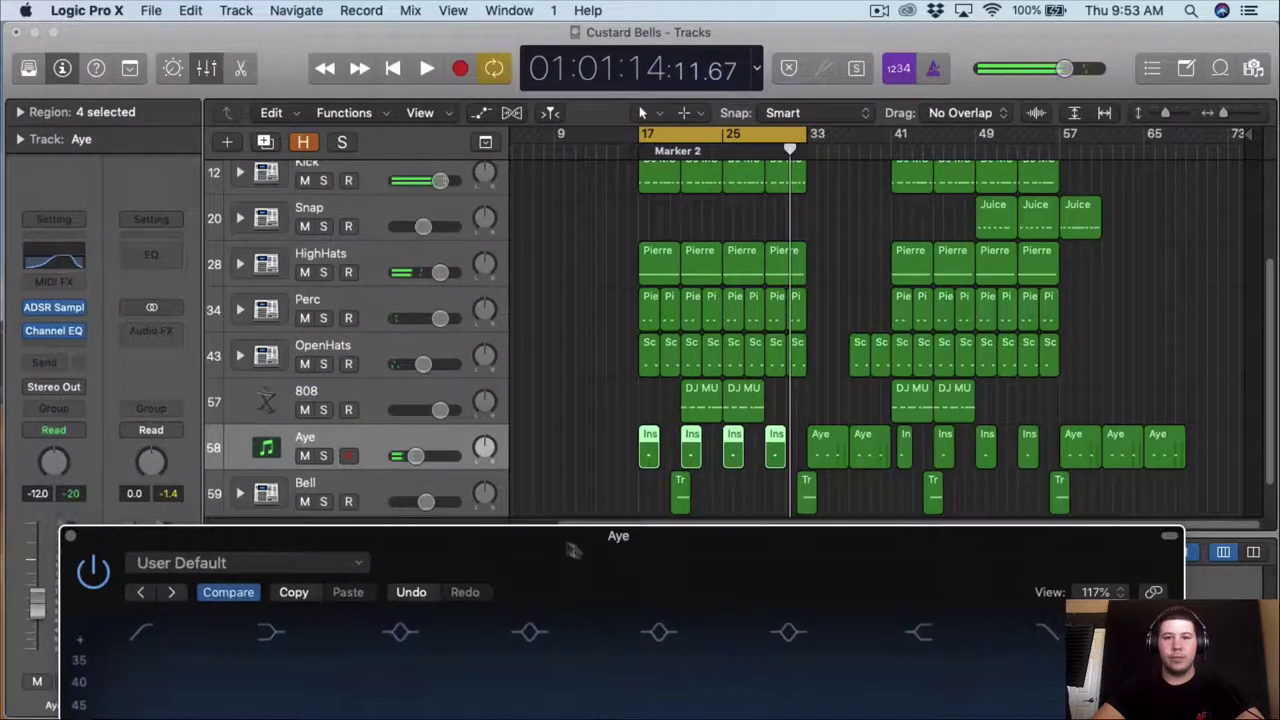
left_click(323, 455)
left_click(690, 172)
left_click(688, 136)
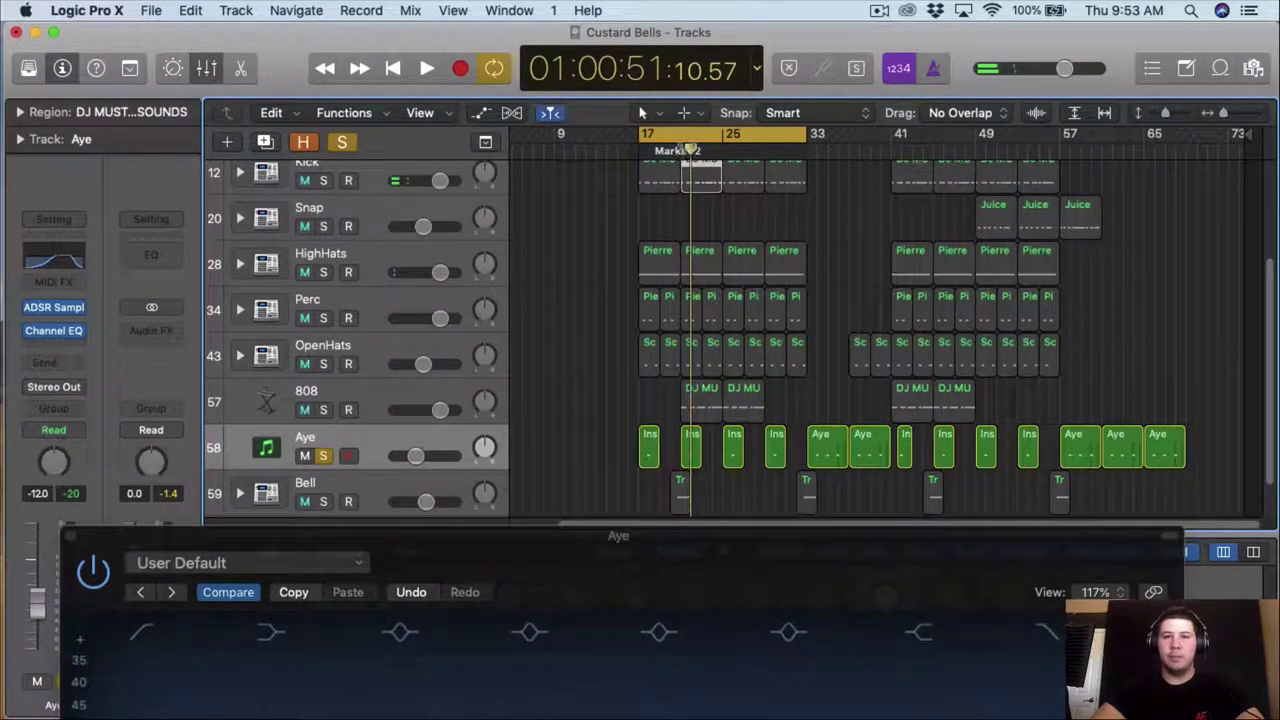
key("space")
left_click(670, 136)
left_click_drag(731, 535, 757, 214)
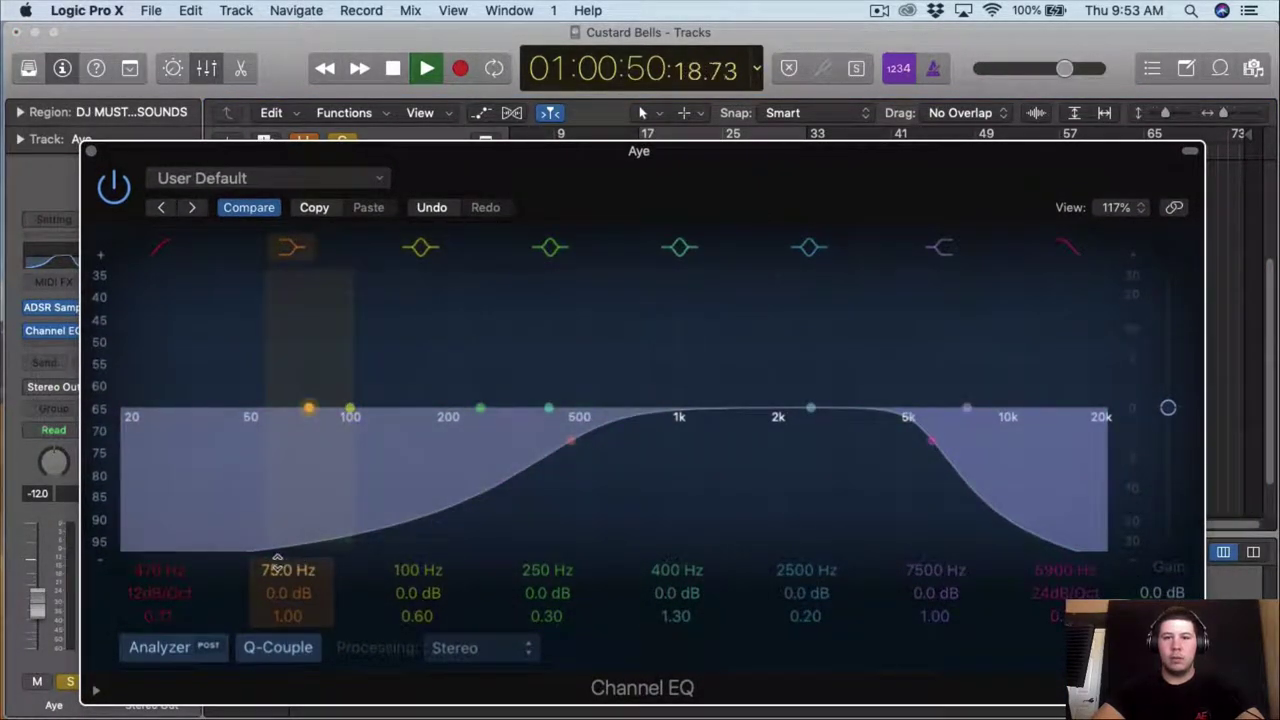
left_click(91, 151)
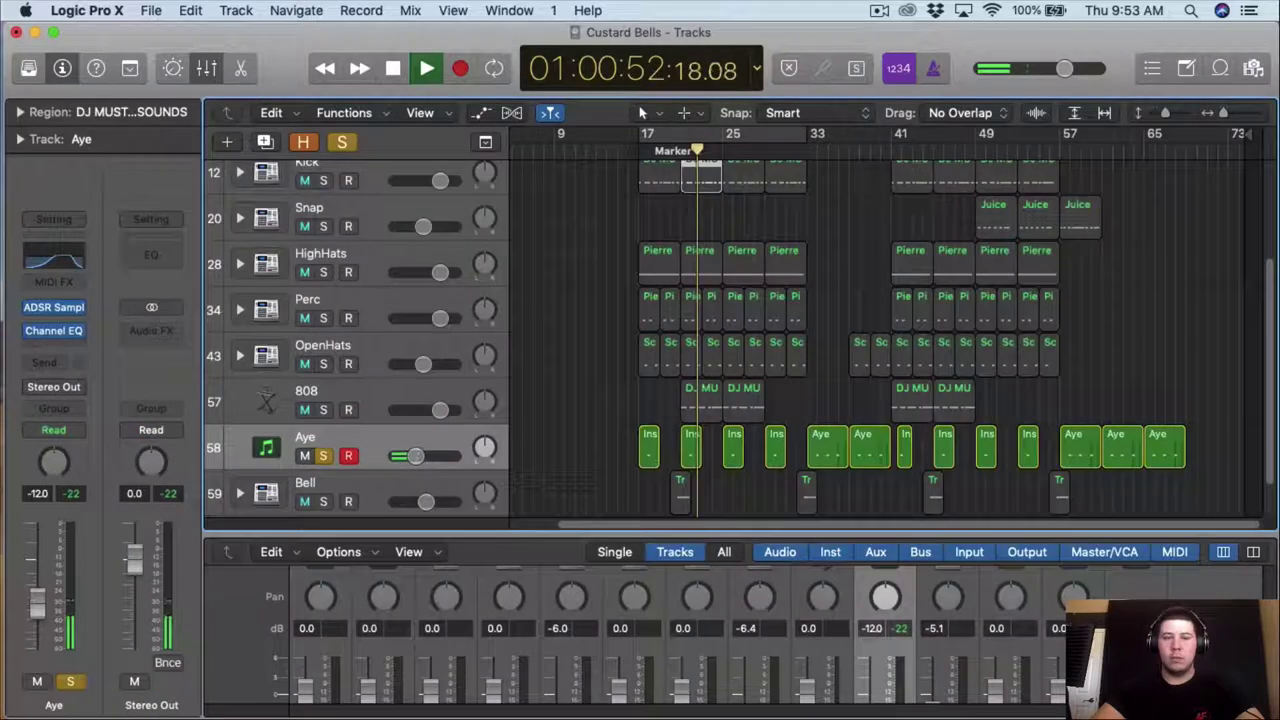
- Move the playhead back to about bar 21, clear the Aye track's solo and play the full mix
left_click_drag(700, 149, 682, 149)
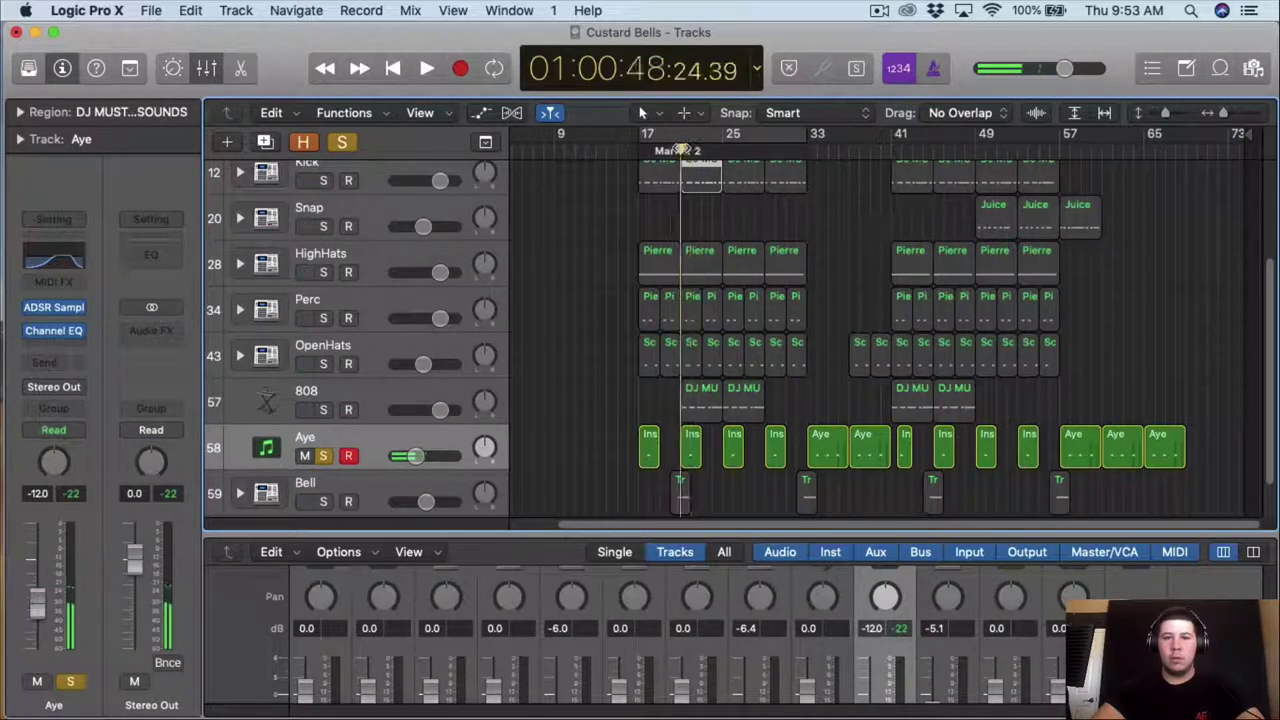
left_click(307, 142)
left_click(341, 142)
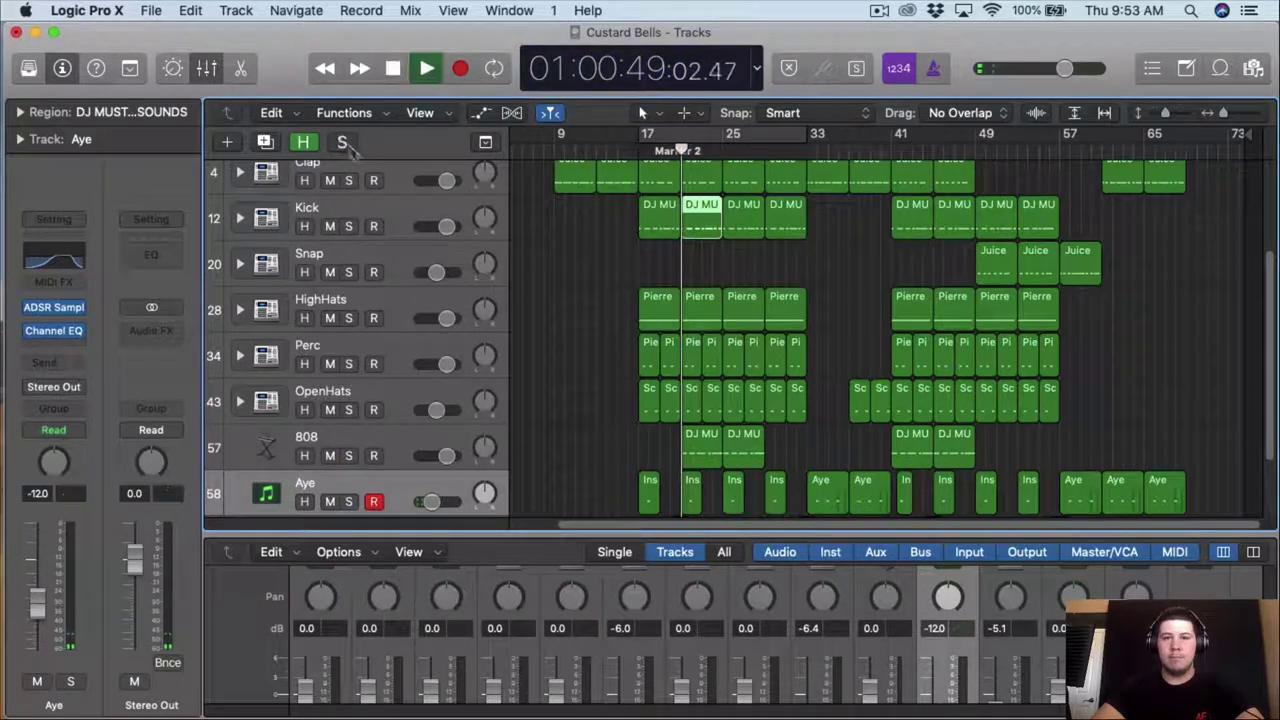
key("space")
scroll(490, 388, "down", 2)
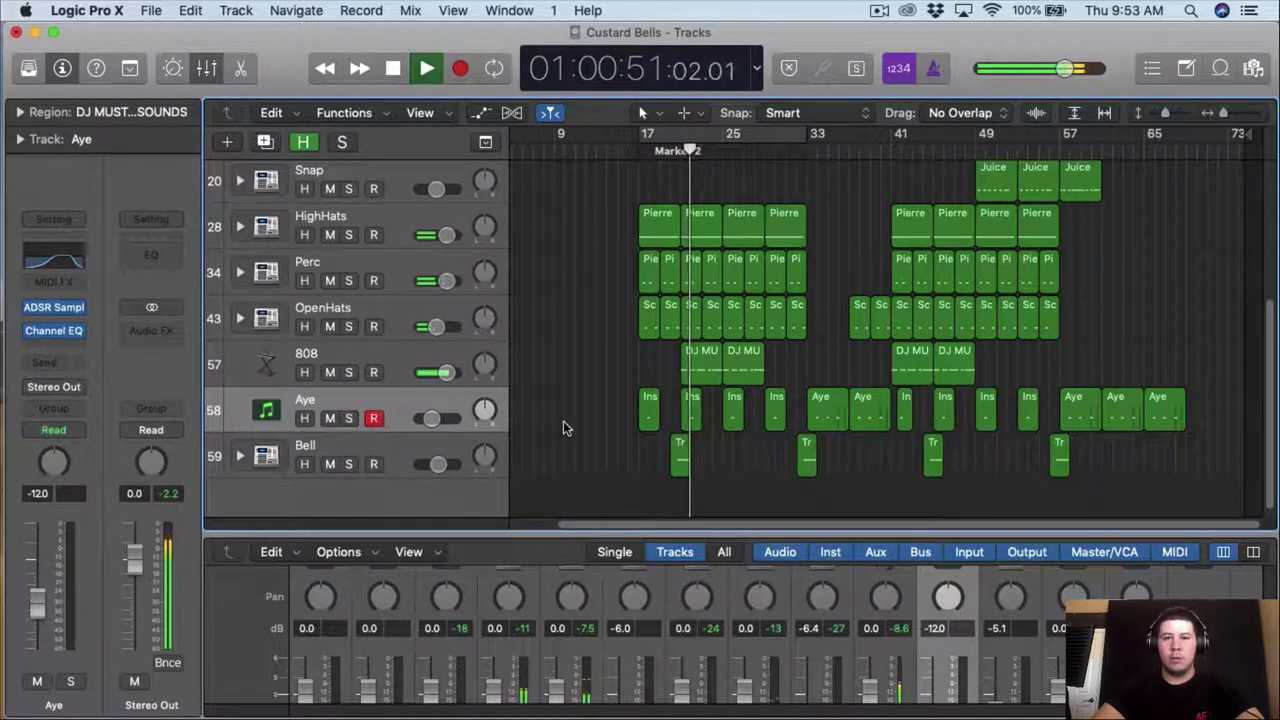
scroll(564, 422, "down", 1)
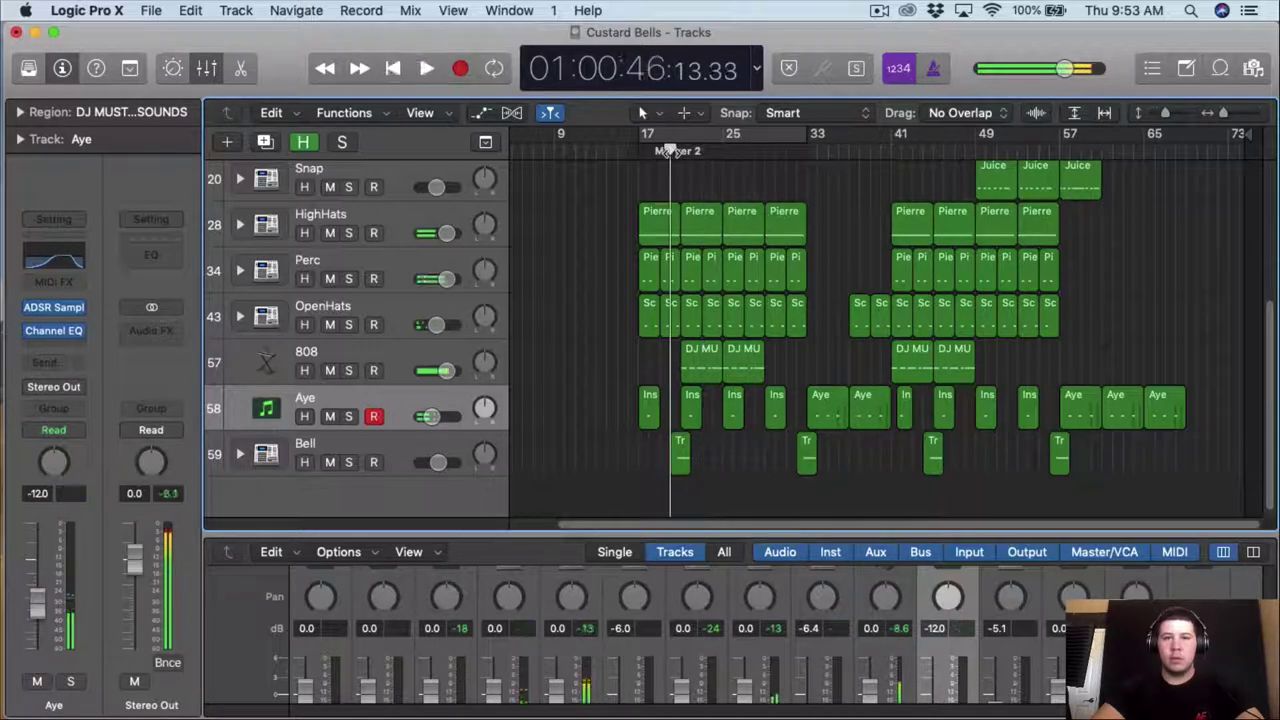
- Insert a Channel EQ on the Bell channel and enable its low cut at 375 Hz with a 6 dB/Oct slope
left_click(298, 440)
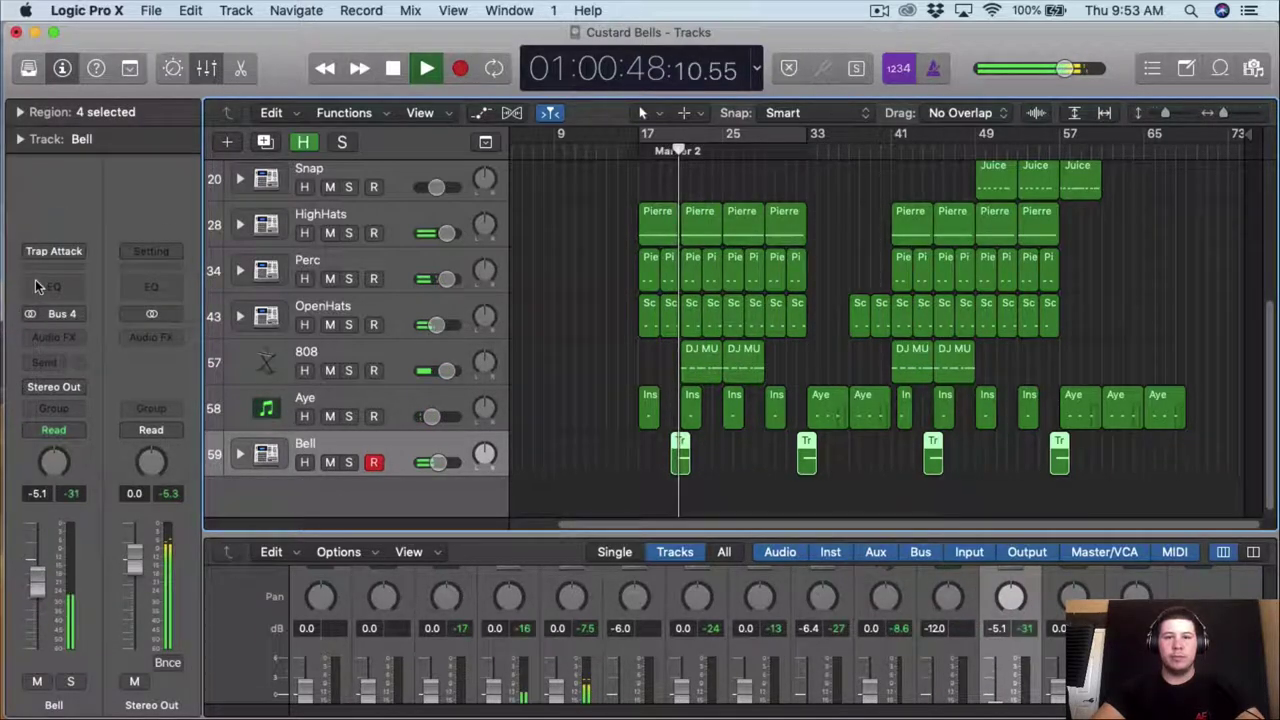
left_click(53, 286)
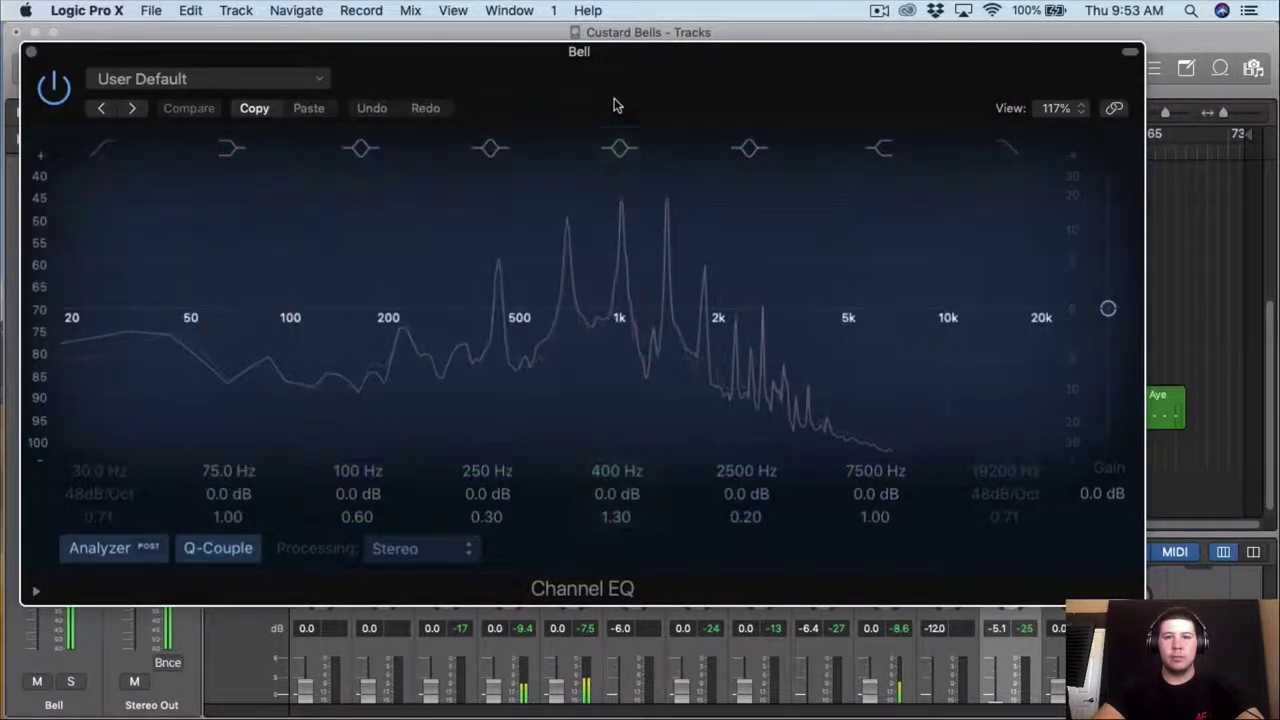
left_click_drag(615, 99, 637, 410)
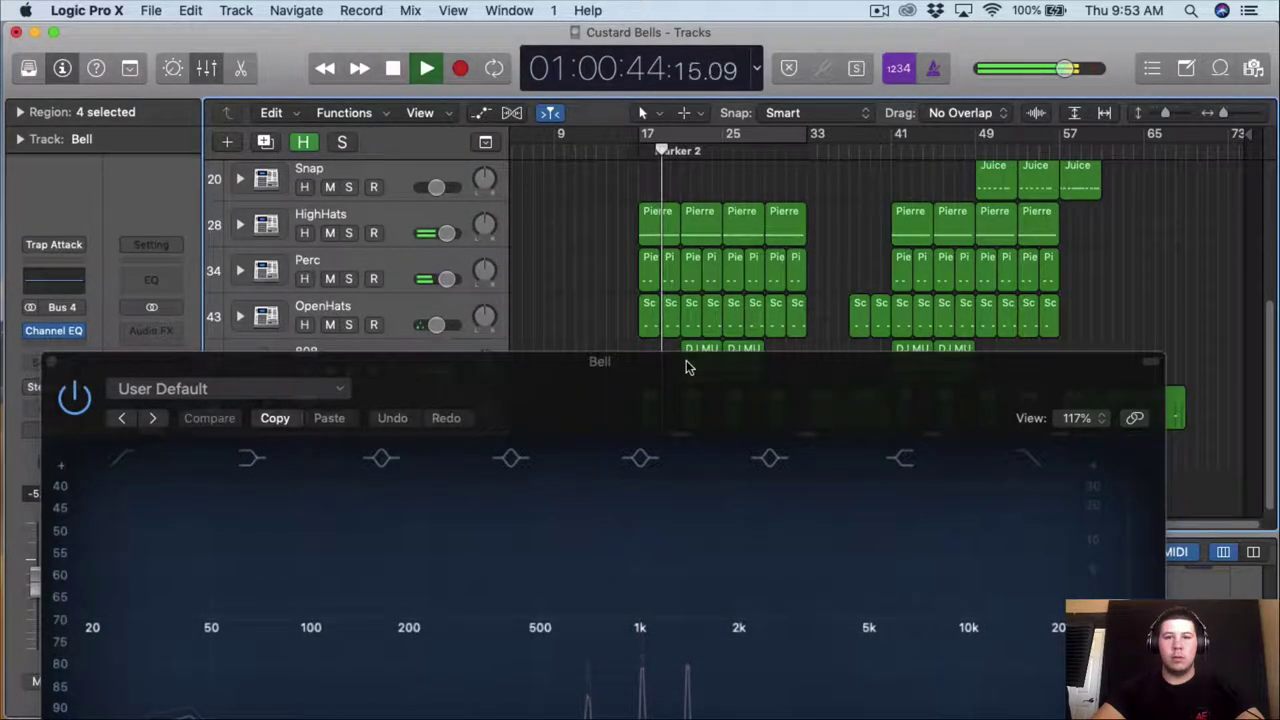
left_click_drag(686, 363, 694, 150)
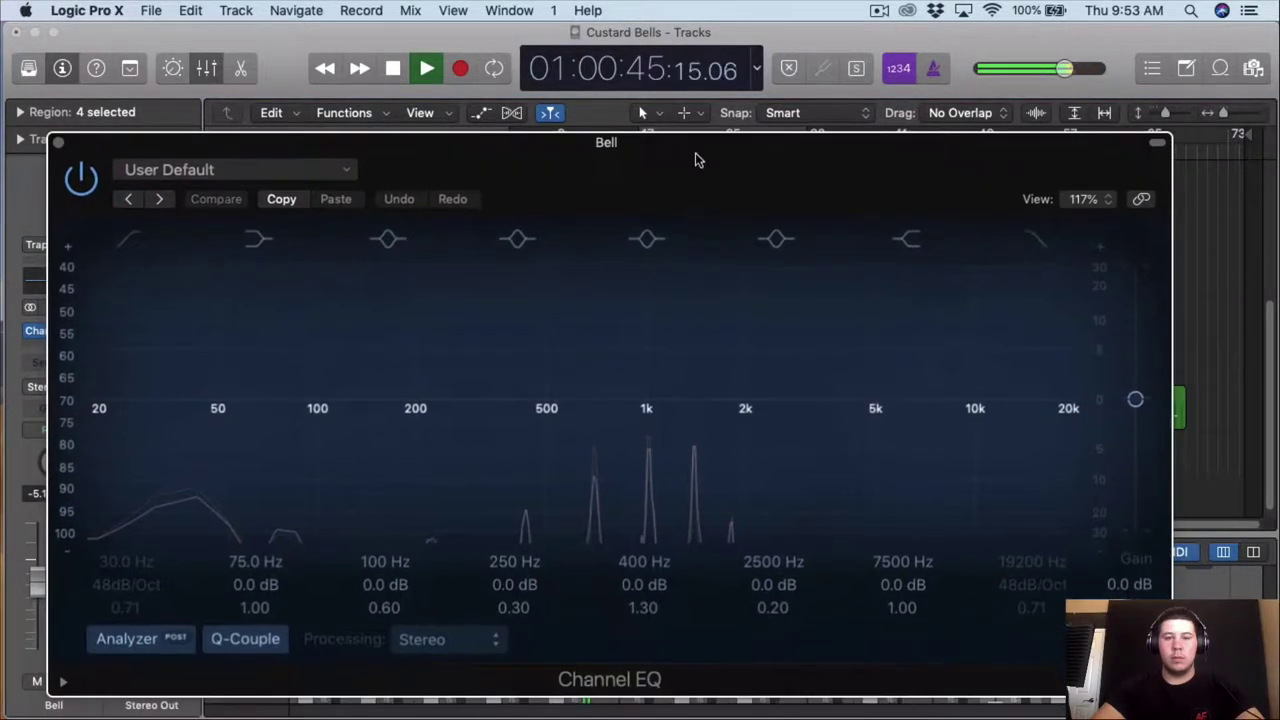
left_click(127, 238)
left_click_drag(144, 432, 505, 432)
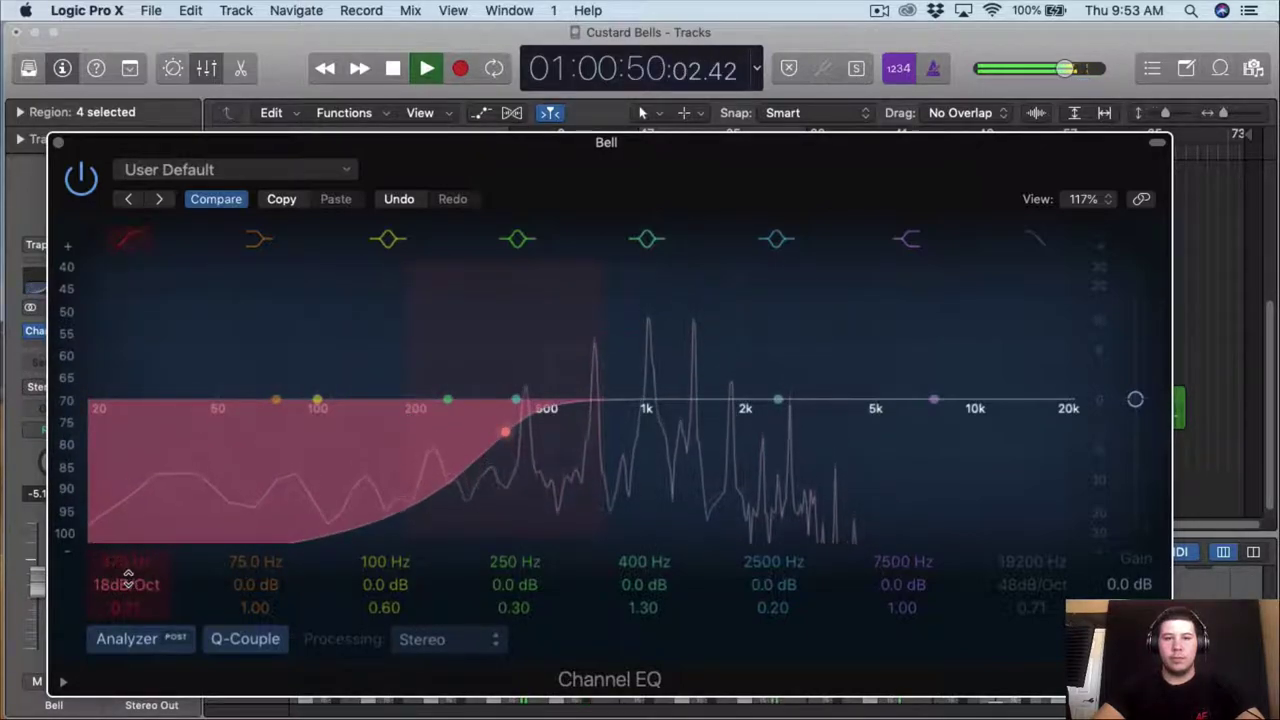
- Enable the Bell EQ's high cut at 5700 Hz with a 24 dB/Oct slope and replay from about bar 19
left_click(1035, 238)
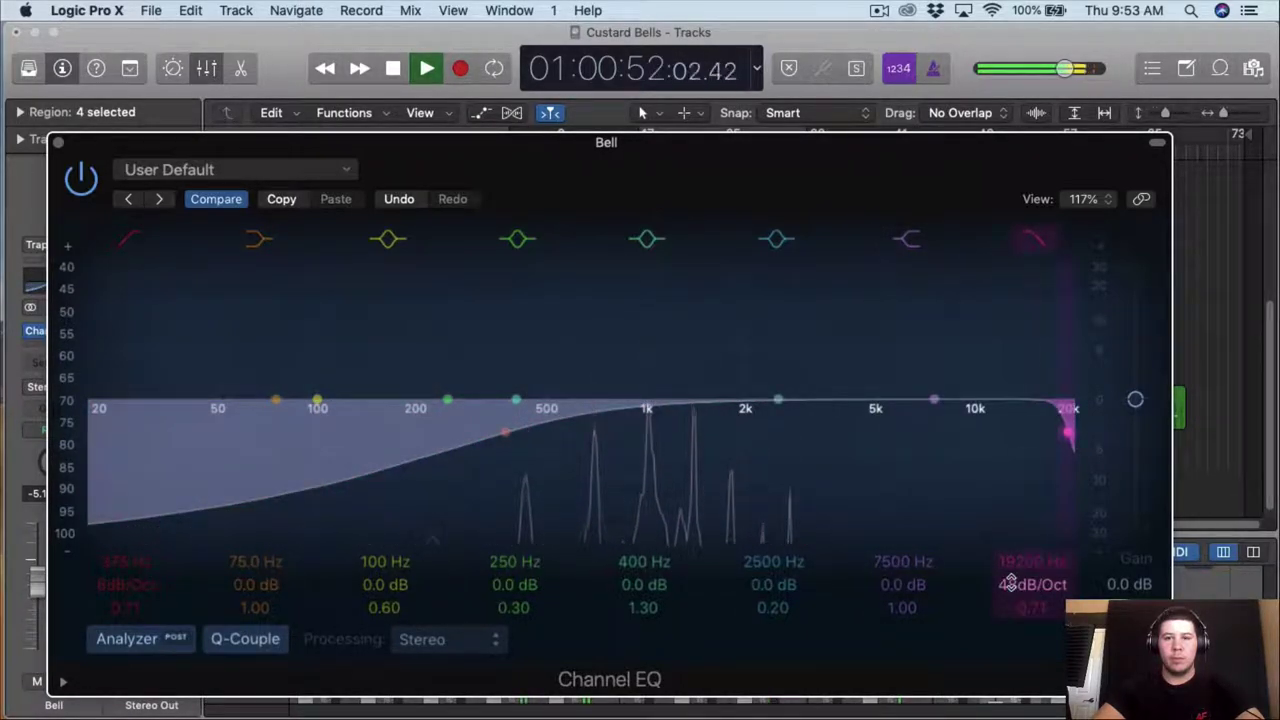
left_click_drag(1017, 563, 1017, 610)
mouse_move(806, 144)
left_mouse_down()
mouse_move(804, 554)
mouse_move(749, 176)
left_mouse_up()
left_click(661, 153)
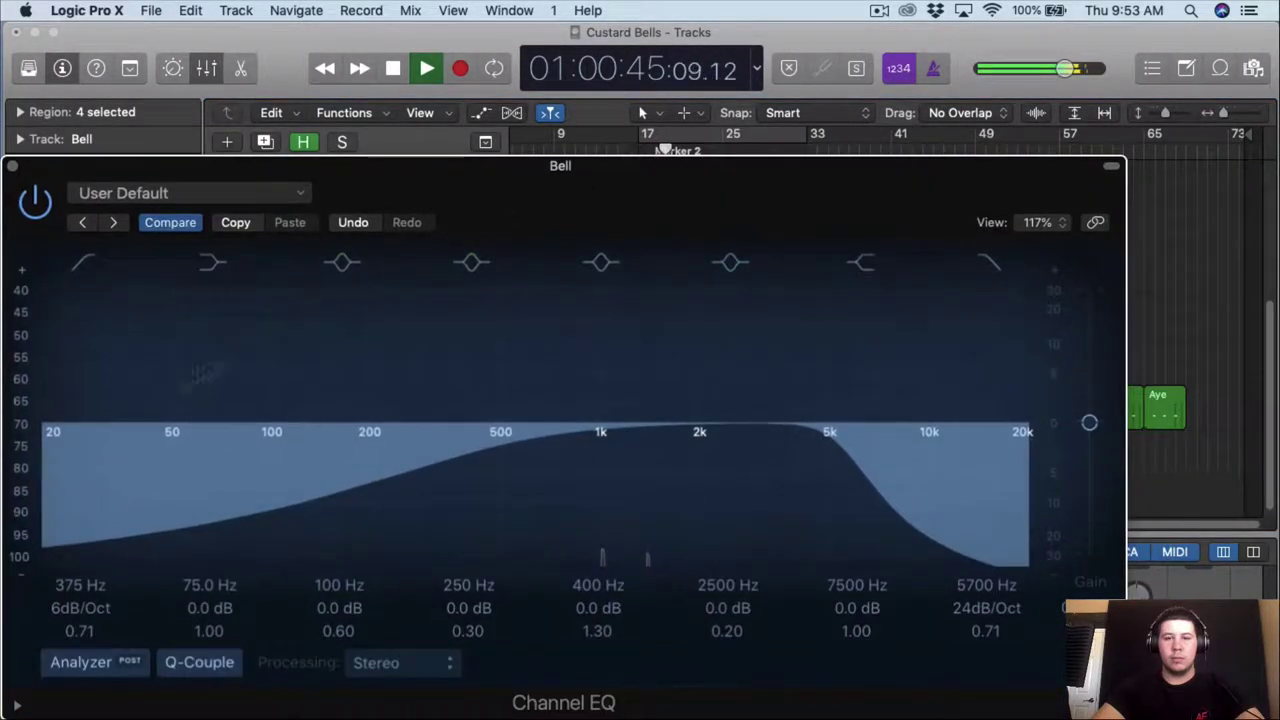
left_click_drag(586, 217, 653, 128)
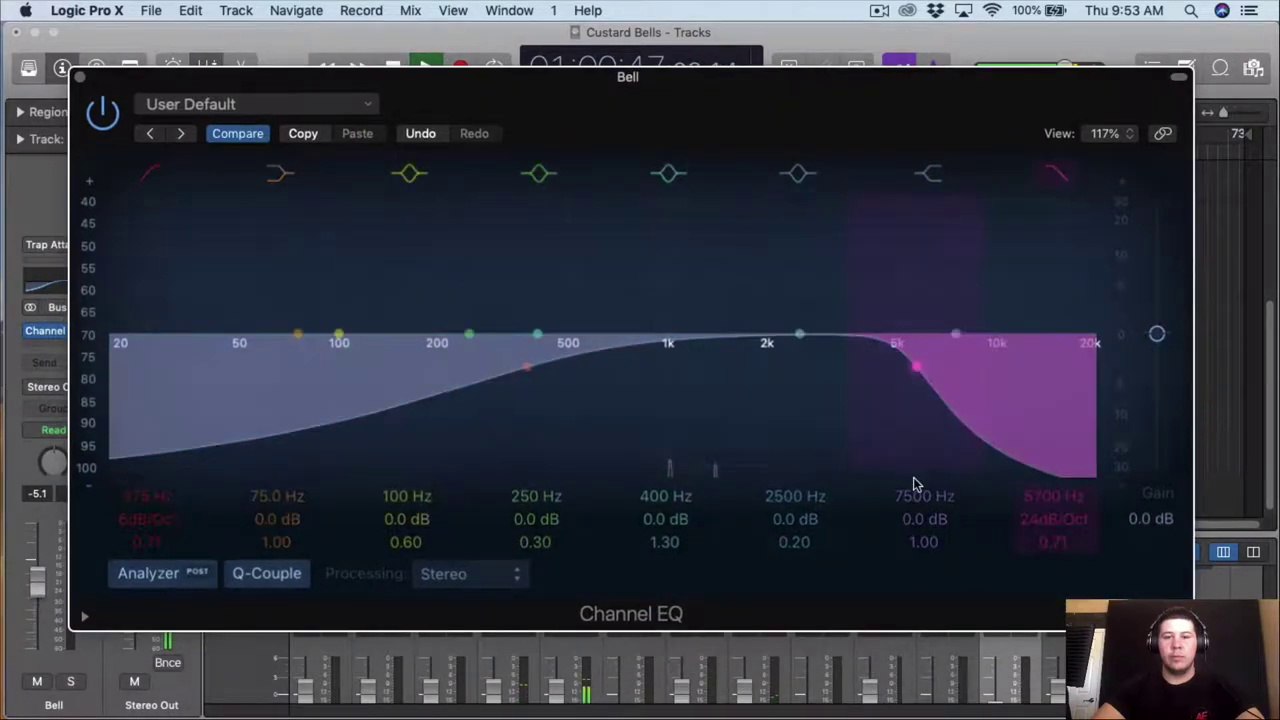
- Change the Bell EQ's high cut to 5300 Hz at 18 dB/Oct and its low cut to 365 Hz at 12 dB/Oct, and close it
left_click_drag(1053, 514, 1057, 522)
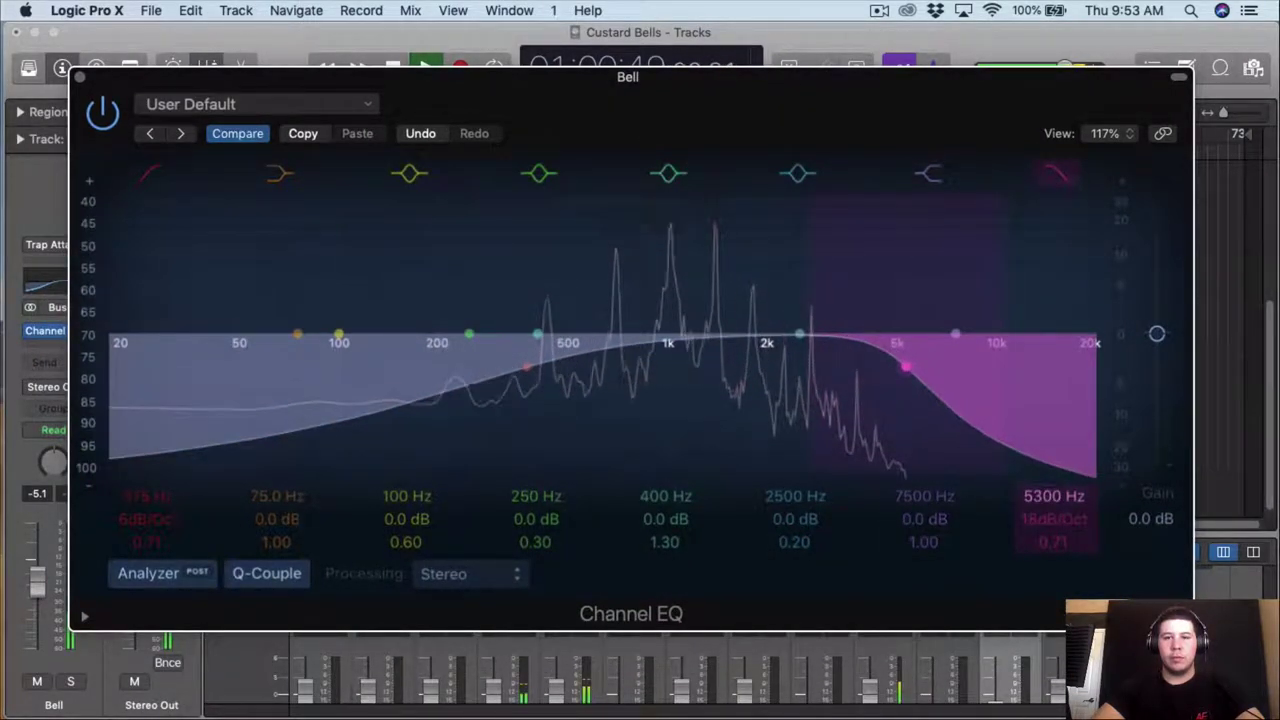
left_click_drag(145, 512, 147, 517)
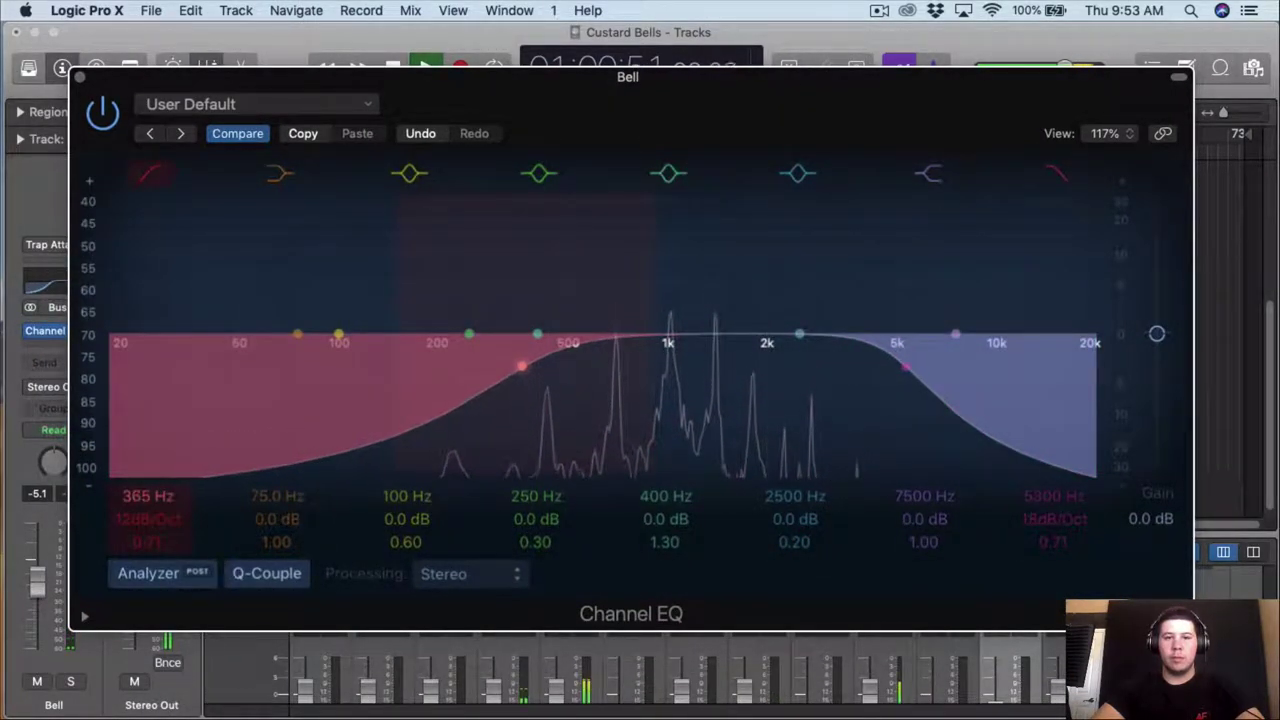
left_click(81, 77)
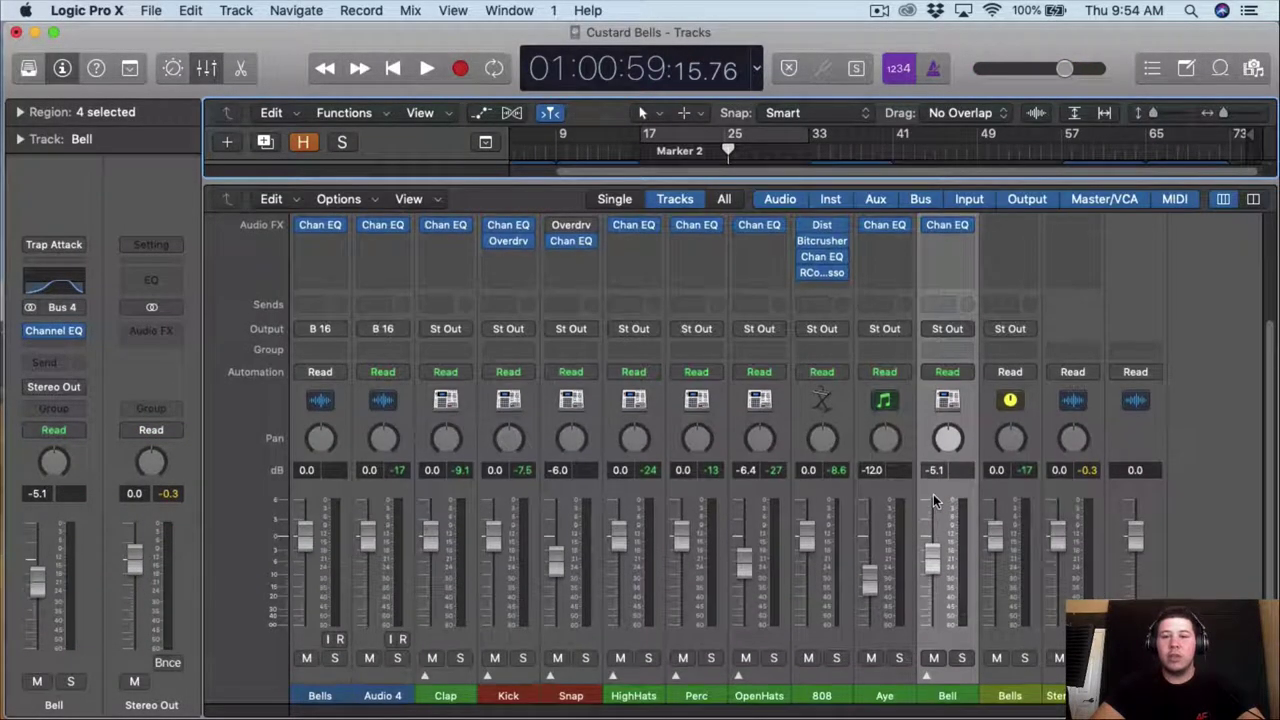
- Insert the Waves C1 comp (s) after the Channel EQ on the Bell channel and set its ratio to 4.04:1
scroll(935, 495, "up", 3)
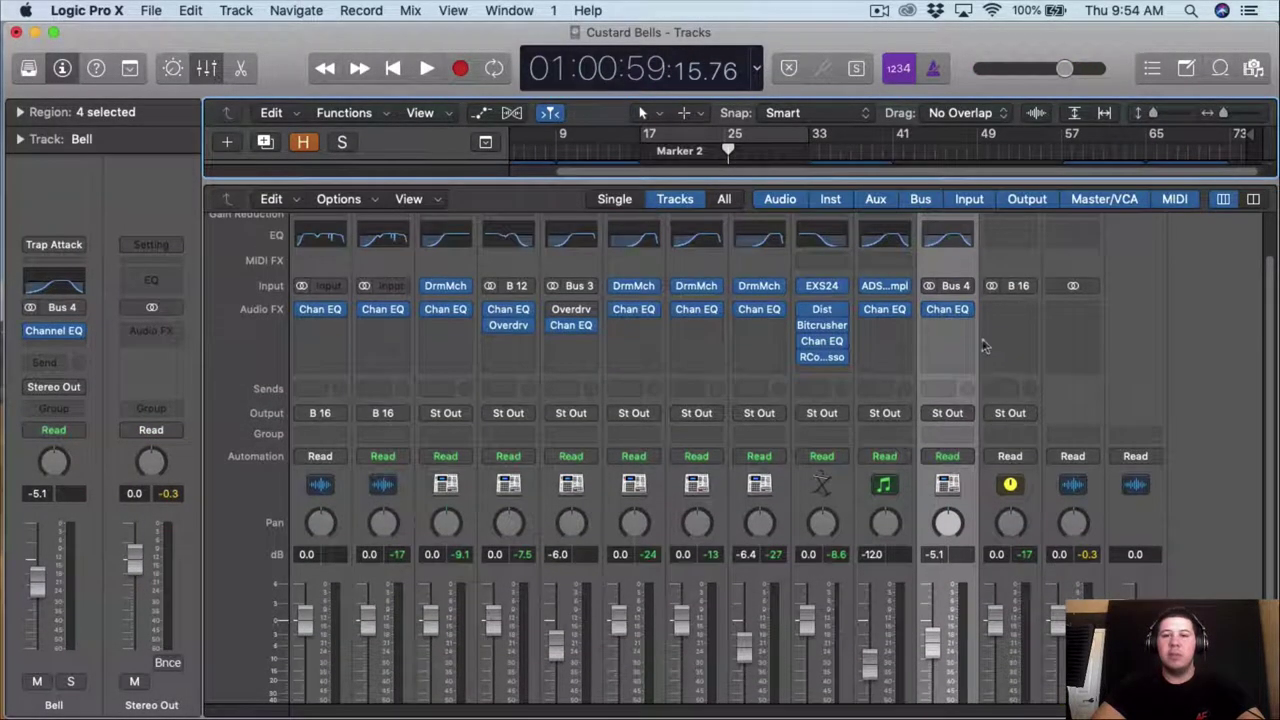
left_click(970, 326)
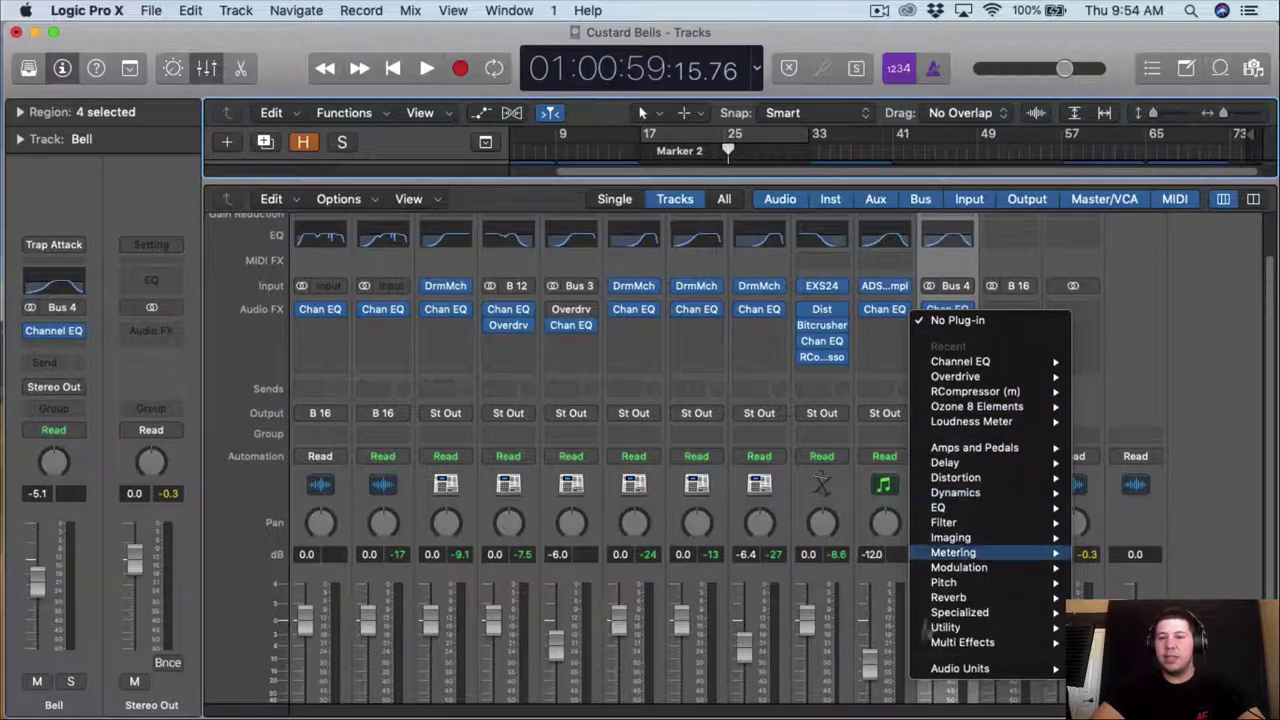
mouse_move(947, 670)
mouse_move(1125, 508)
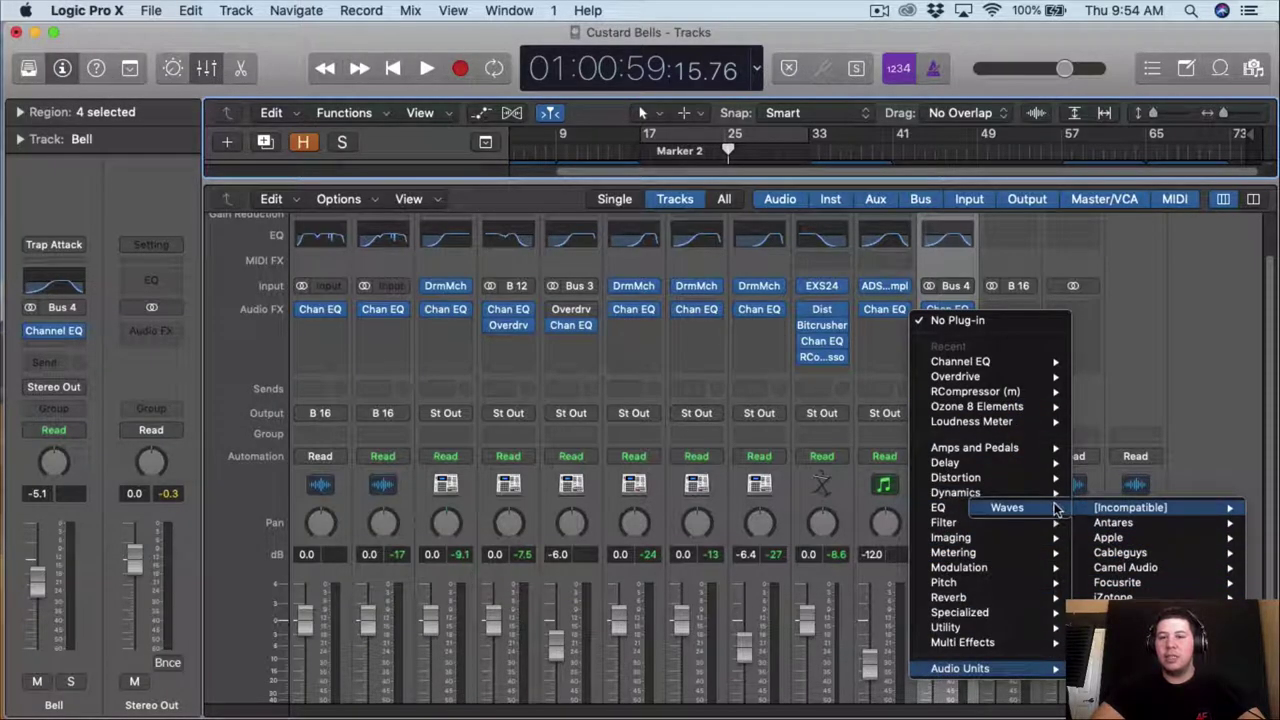
mouse_move(1007, 508)
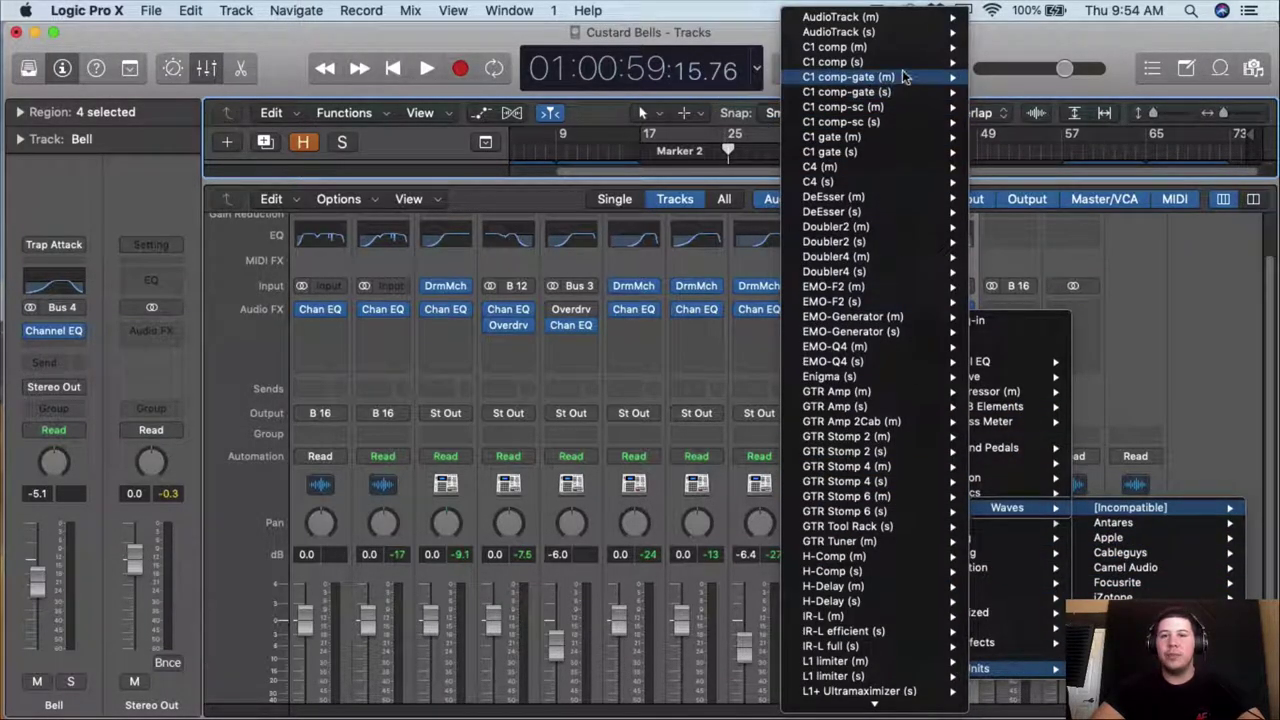
mouse_move(905, 68)
left_click(764, 62)
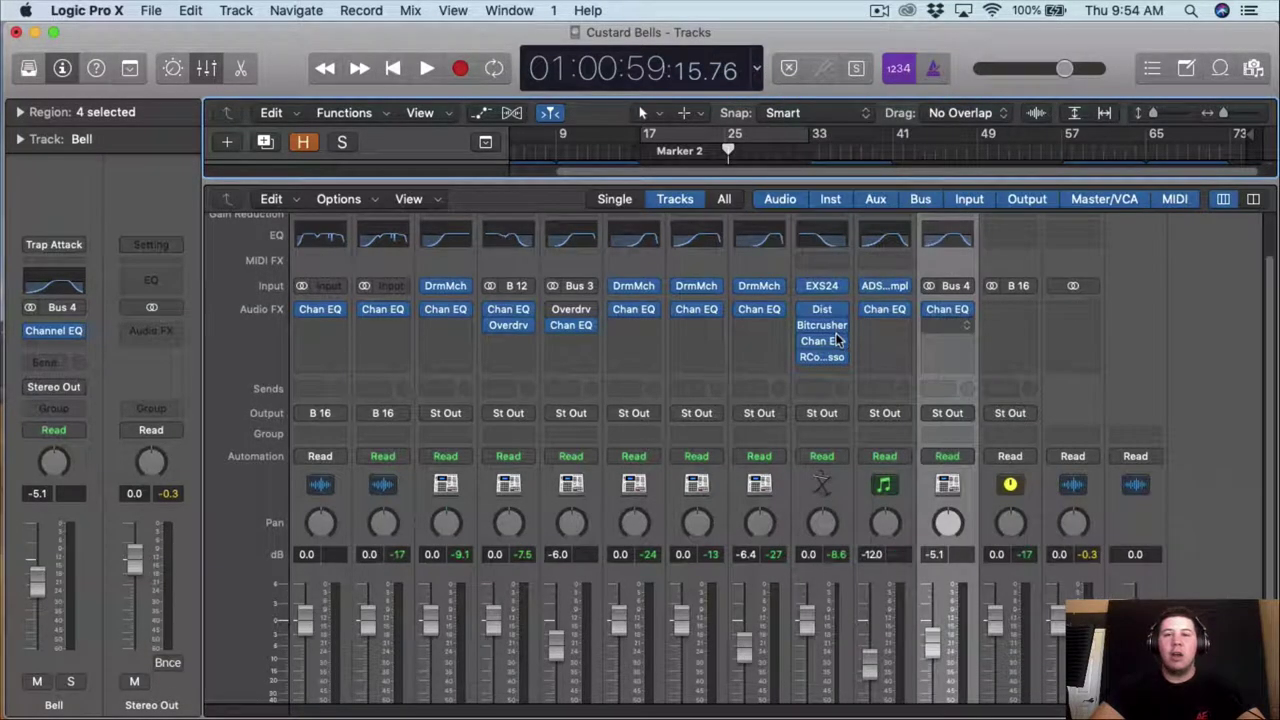
left_click_drag(428, 92, 583, 193)
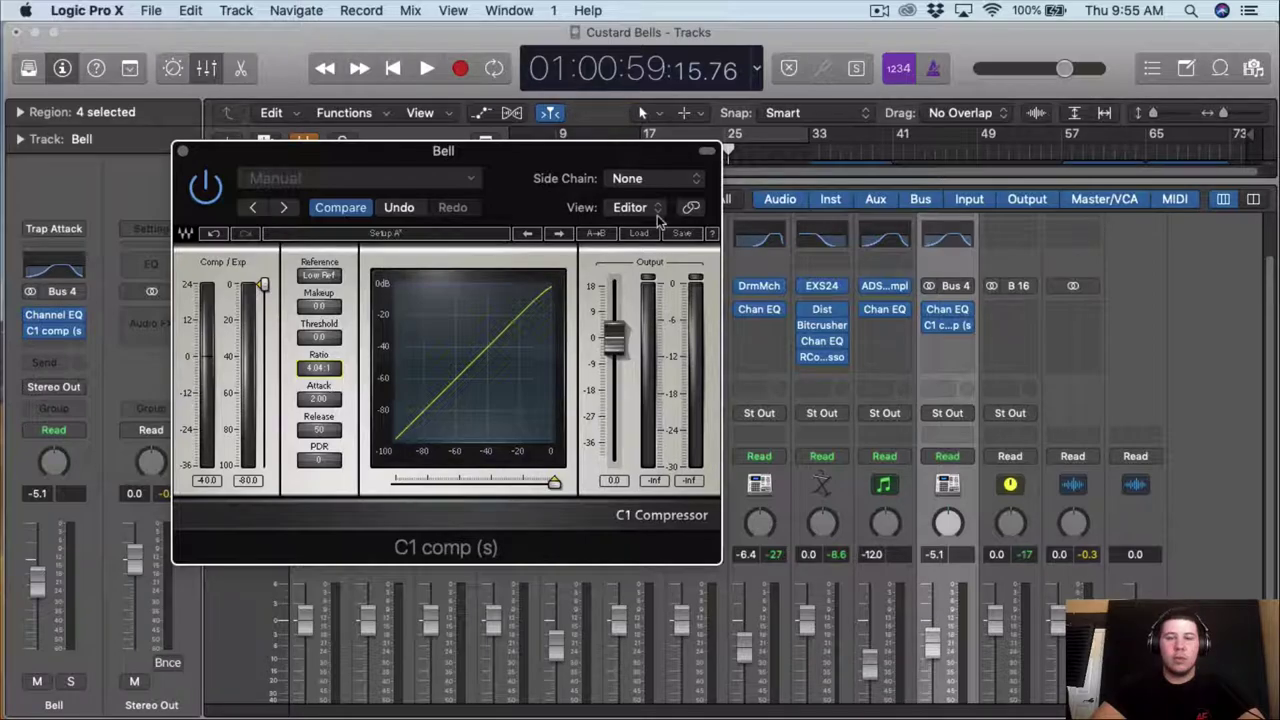
- Play the mix, lower the Bell channel's C1 compressor threshold to about -93.7, then close the compressor and stop playback
key("space")
left_click_drag(582, 151, 651, 464)
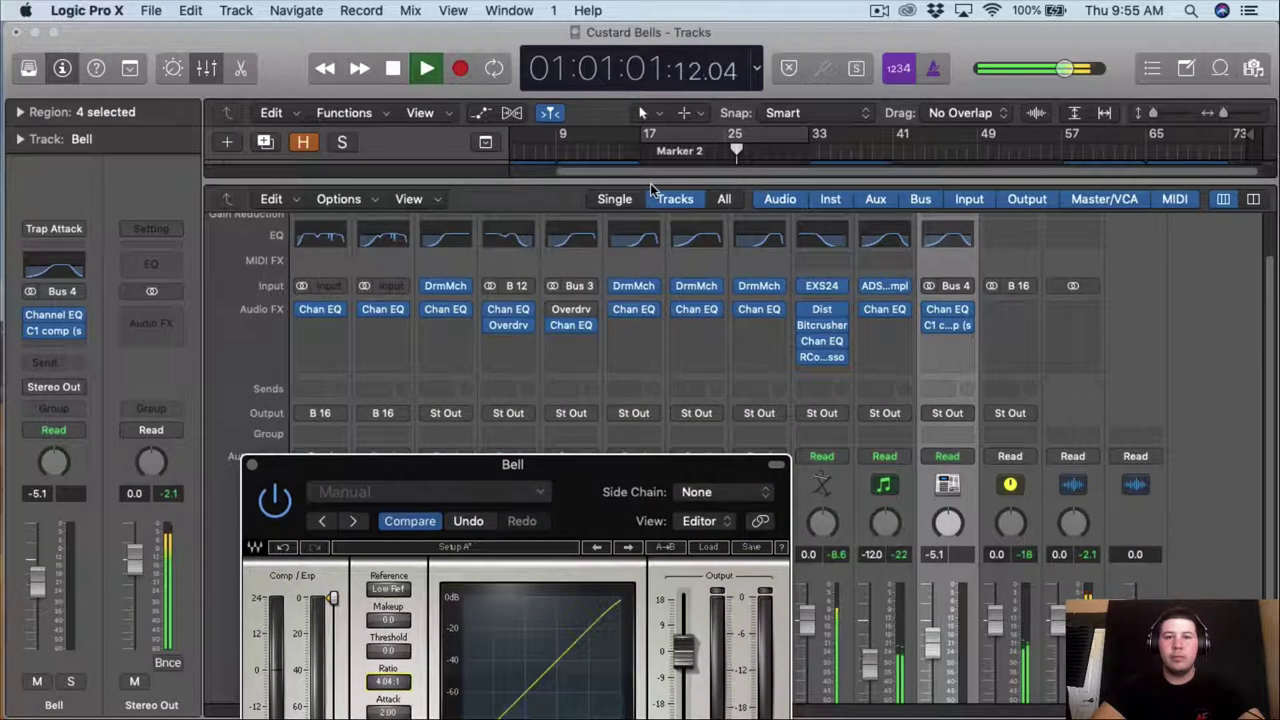
left_click(651, 177)
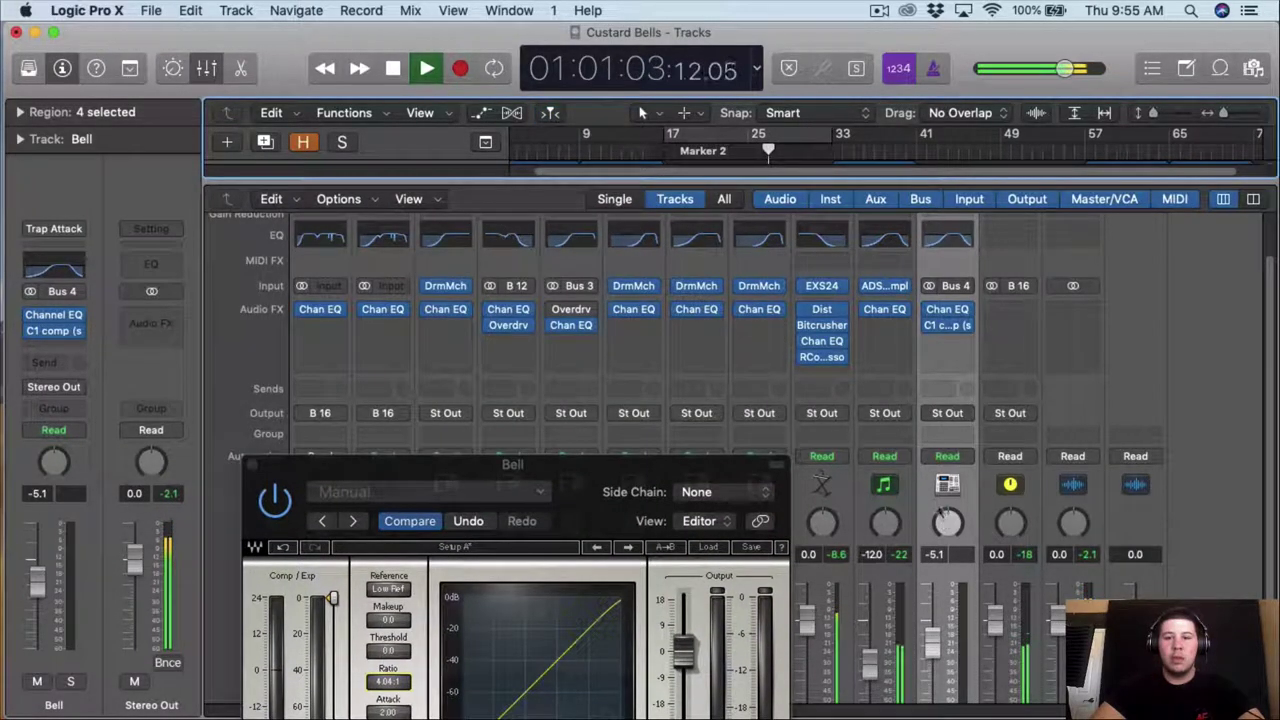
scroll(960, 500, "down", 3)
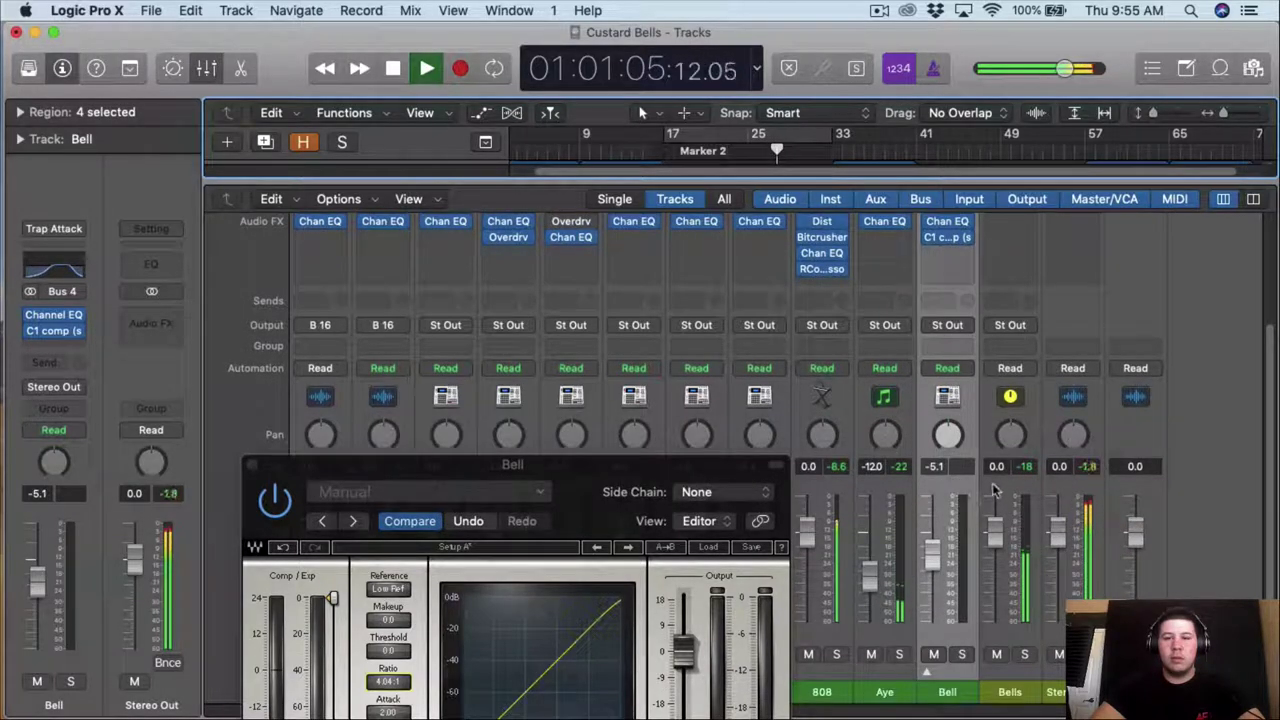
left_click(1022, 405)
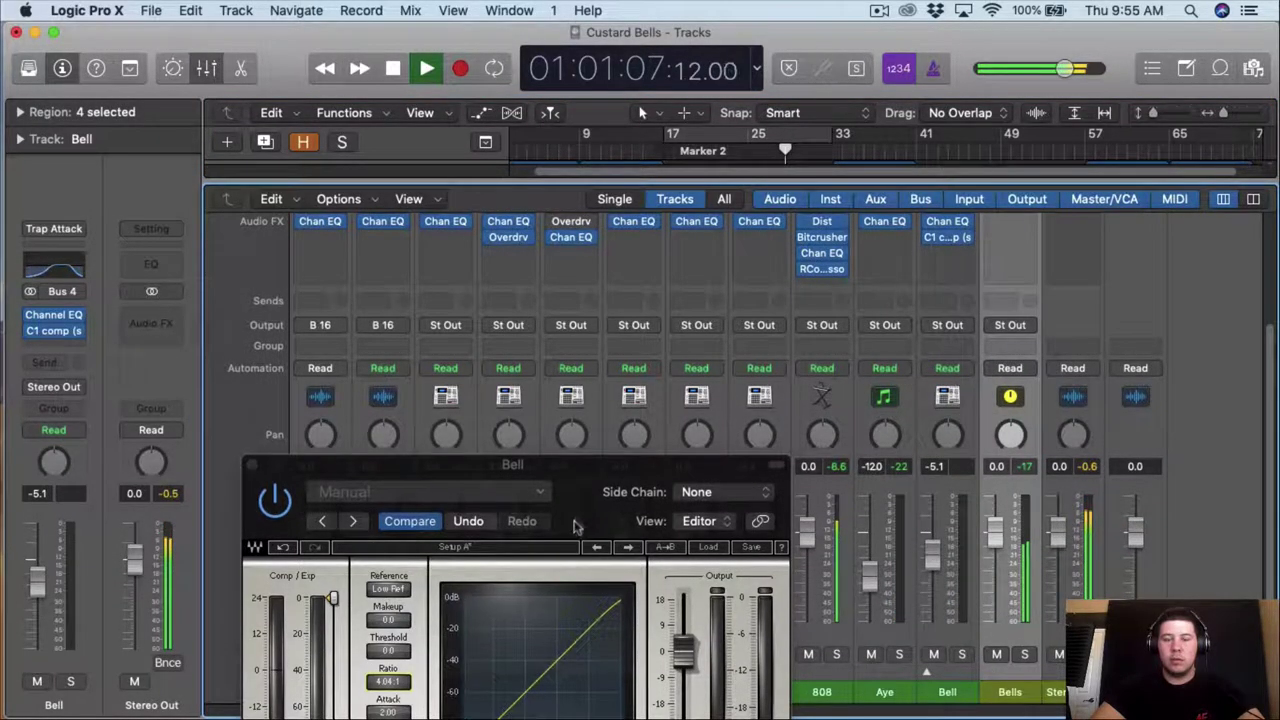
left_click_drag(575, 527, 607, 276)
left_click_drag(366, 368, 366, 500)
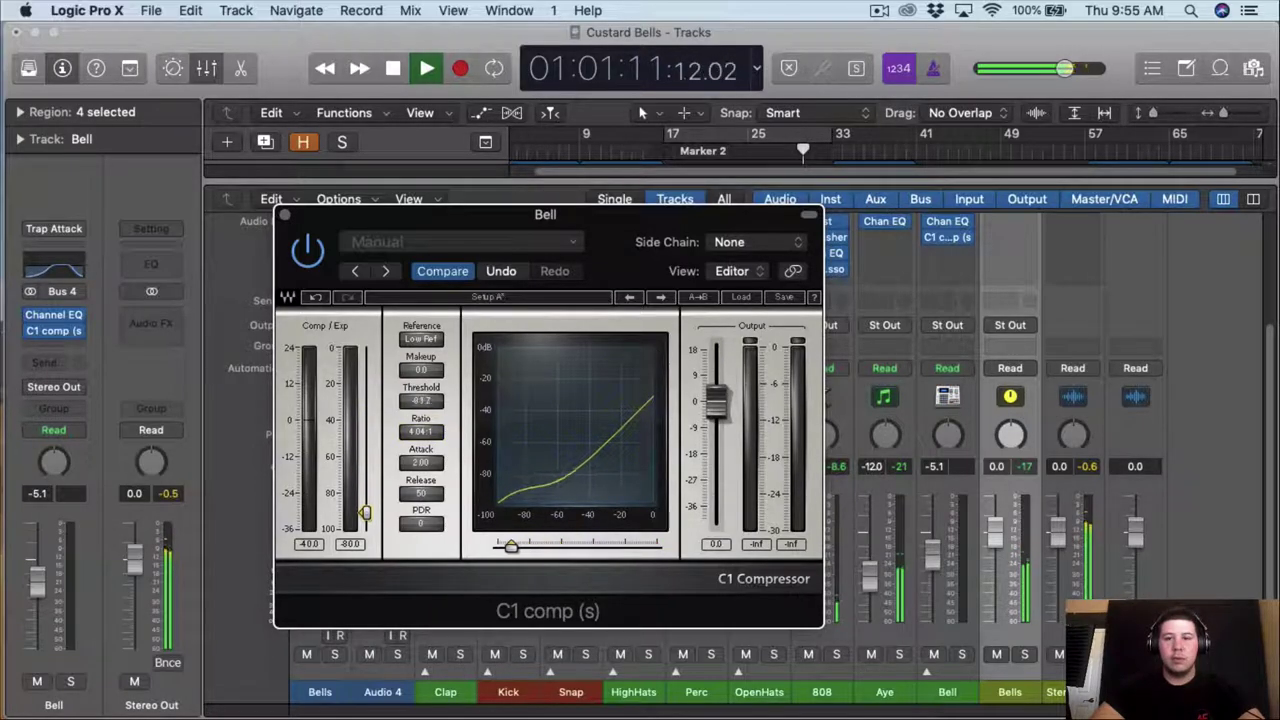
scroll(985, 373, "up", 5)
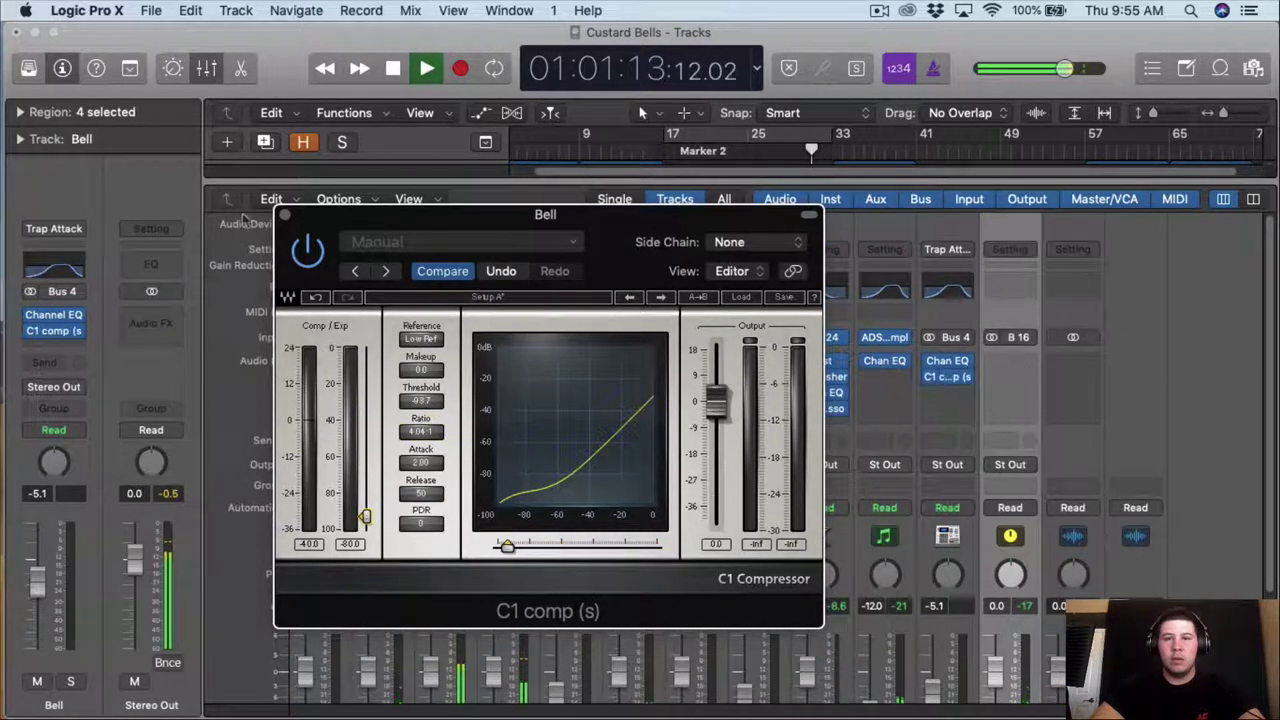
left_click(285, 216)
scroll(952, 422, "down", 5)
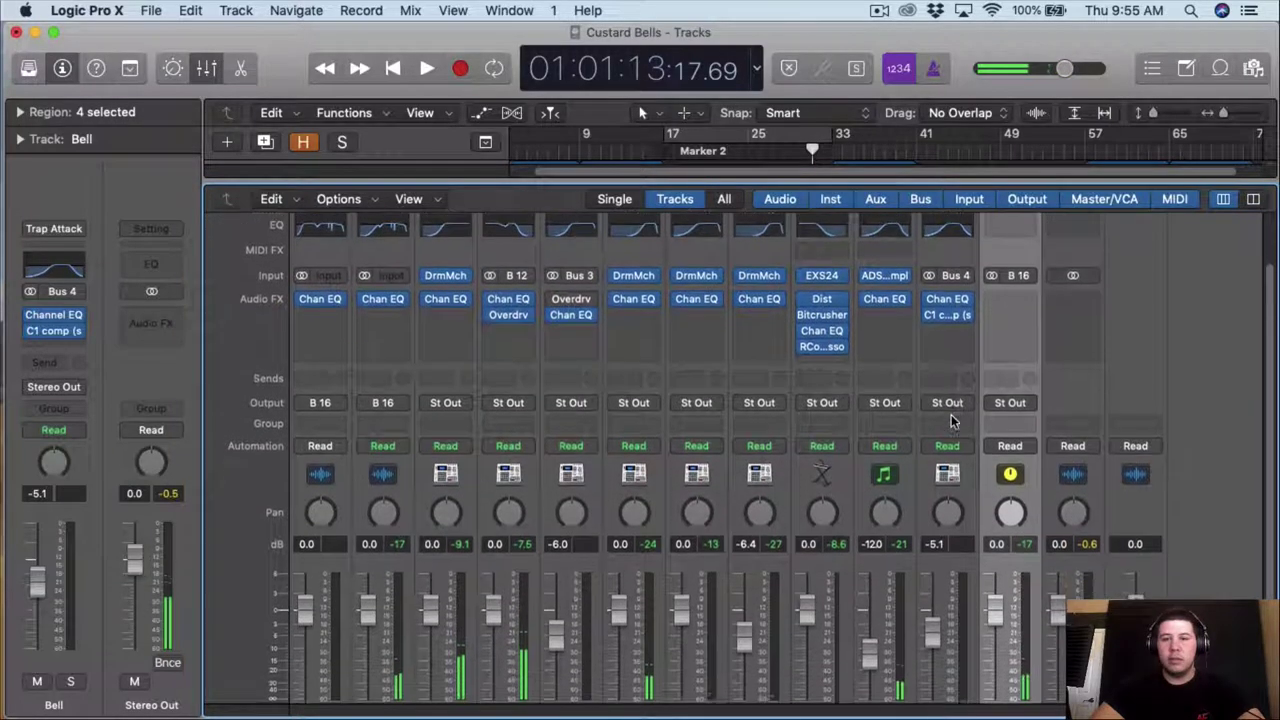
- Copy the C1 compressor from the Bell channel to the Bells bus and remove it from the Bell channel
scroll(952, 410, "up", 3)
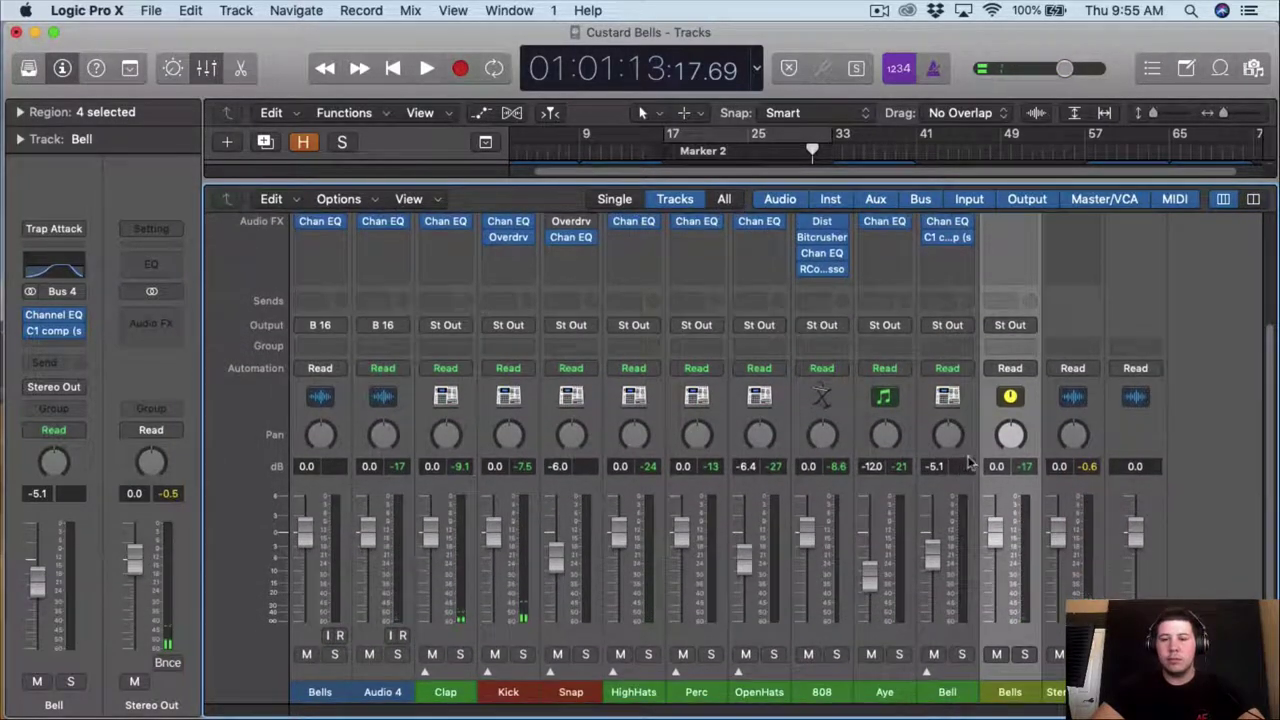
left_click_drag(950, 333, 1022, 313)
left_click(964, 331)
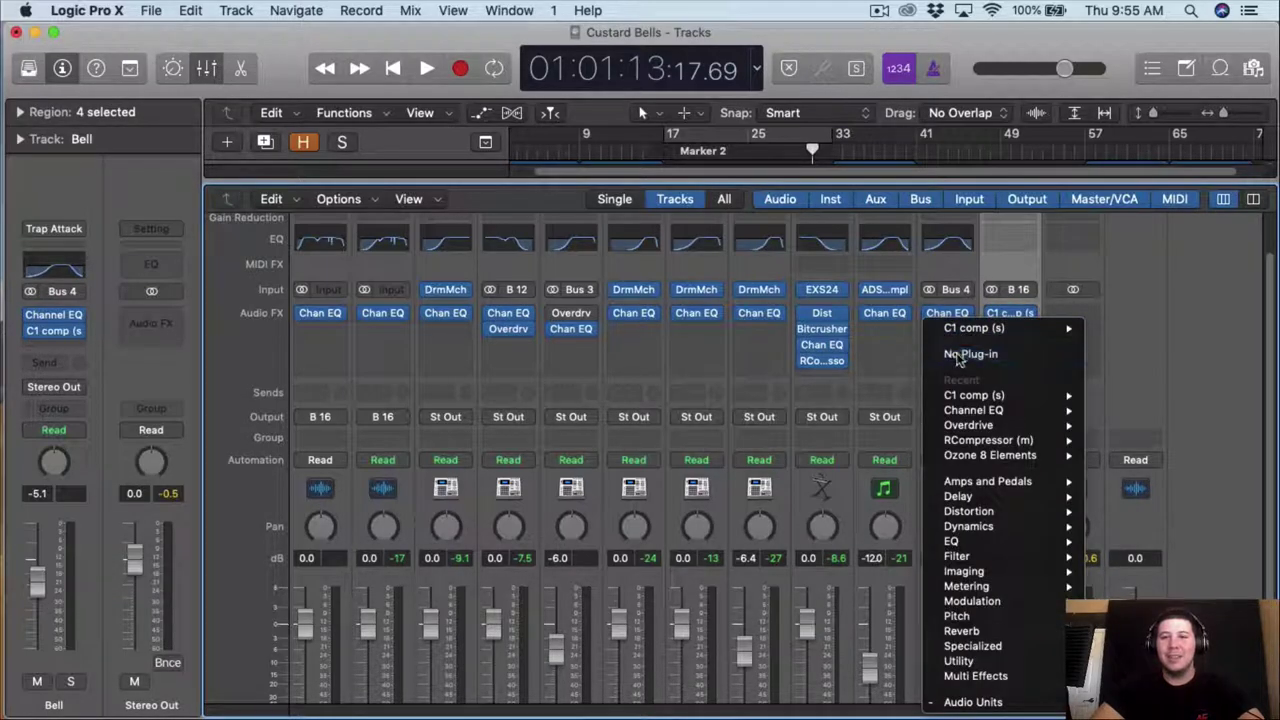
left_click(960, 355)
- Raise the Bells bus C1 compressor's threshold to -25.0 while the mix plays, and close the compressor
left_click(1015, 316)
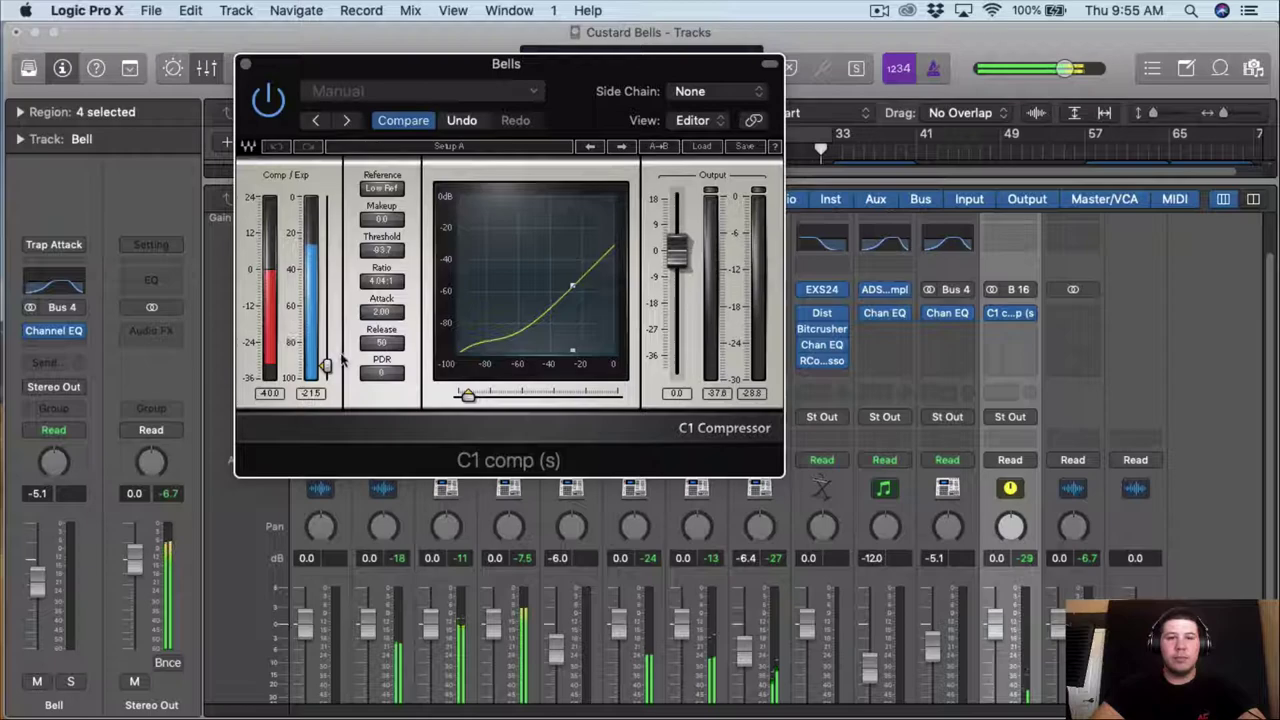
left_click_drag(326, 365, 326, 259)
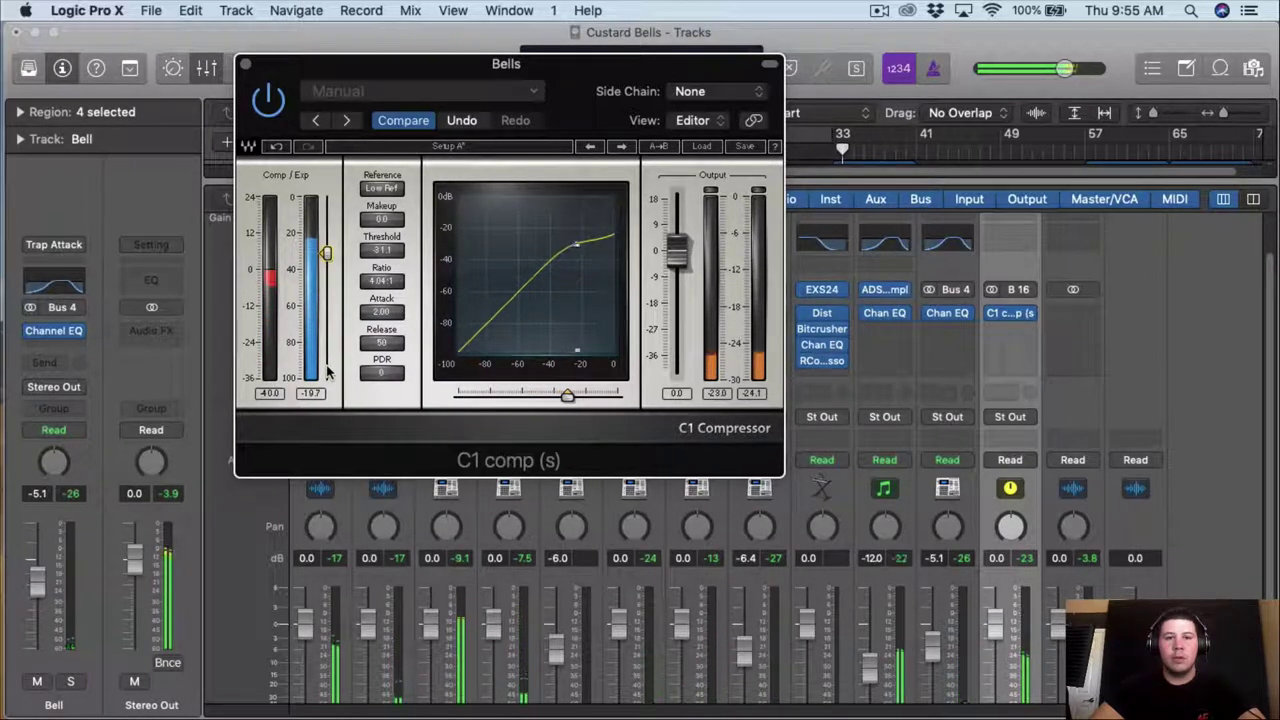
mouse_move(326, 253)
left_mouse_down()
mouse_move(326, 199)
mouse_move(326, 225)
left_mouse_up()
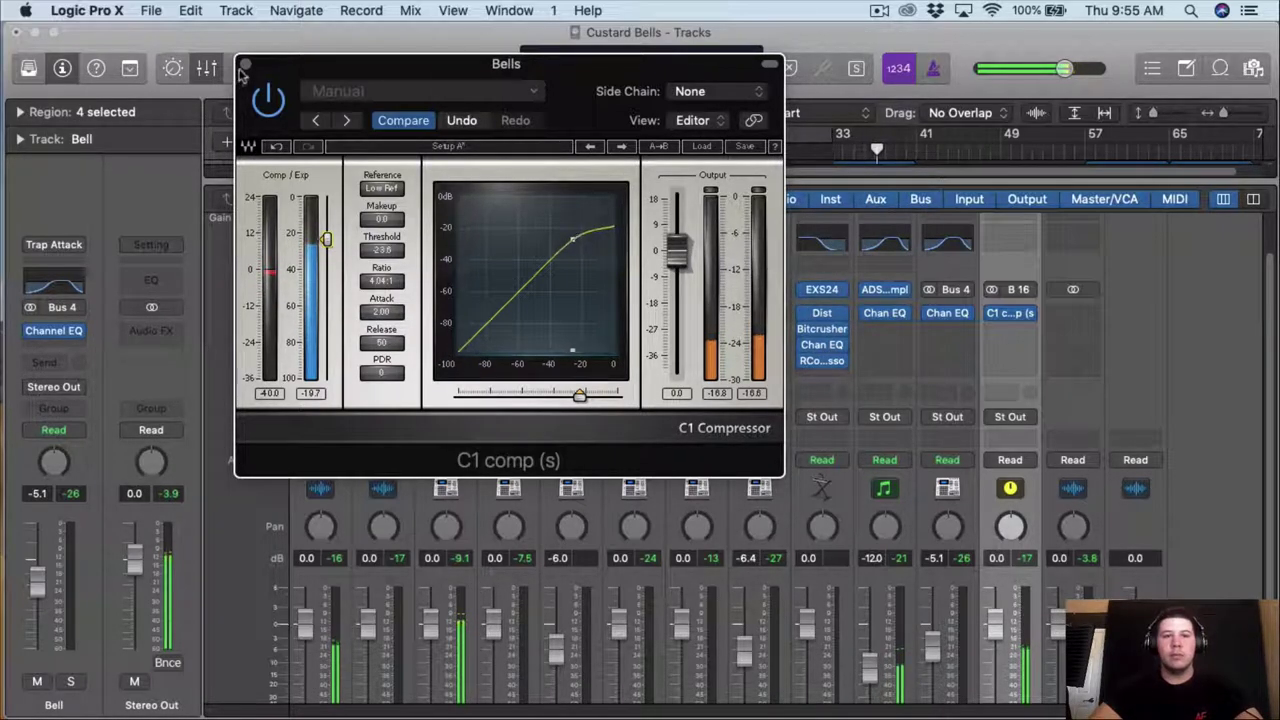
left_click_drag(326, 240, 327, 247)
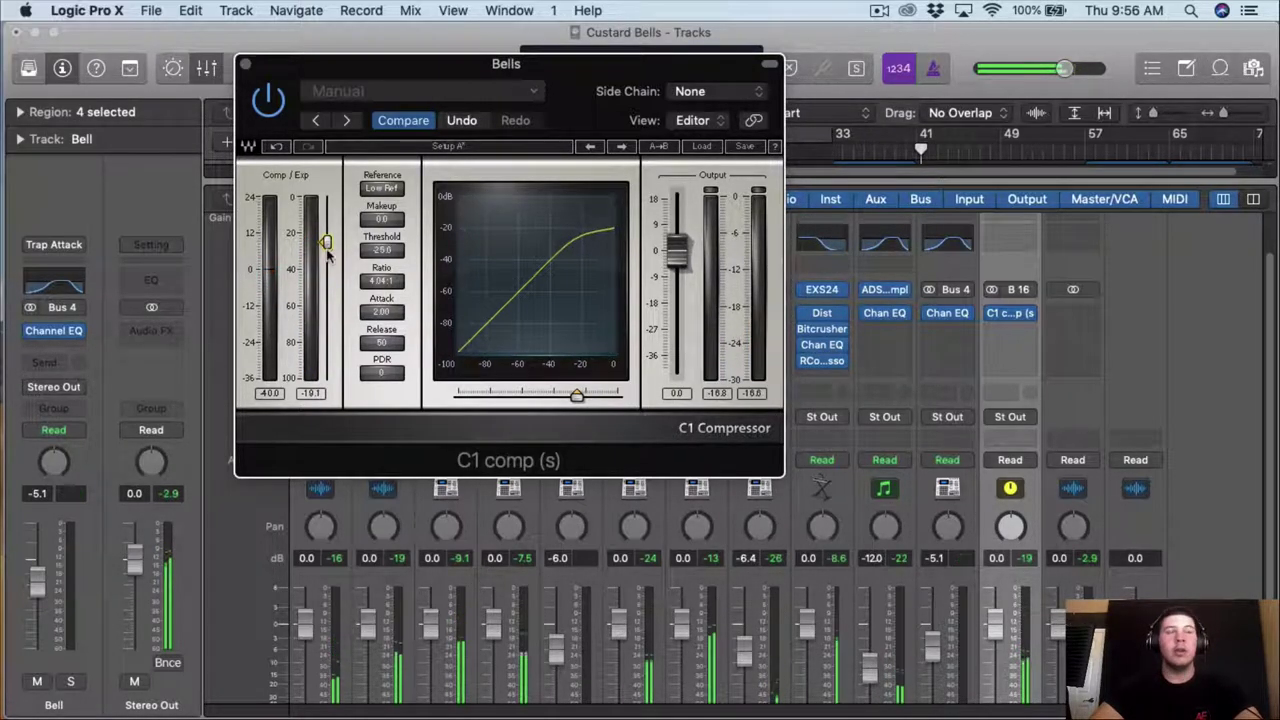
left_click(247, 65)
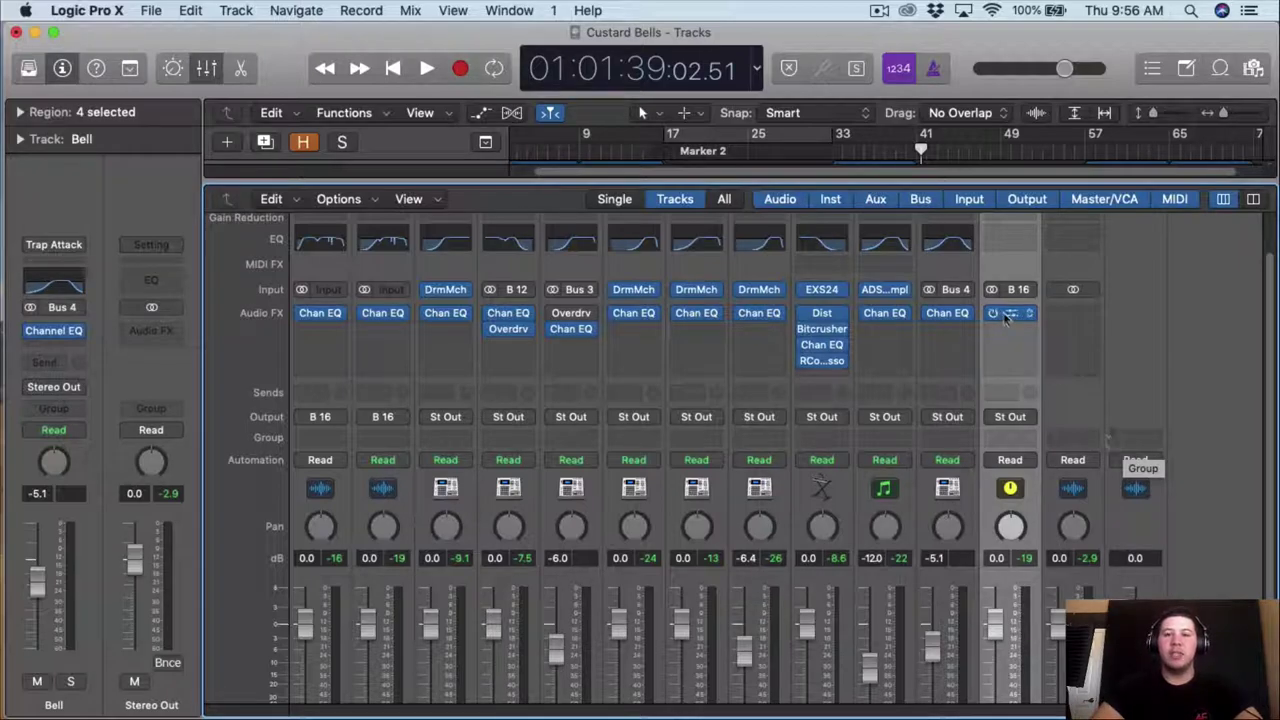
- Insert the mono Waves MaxxBass (m) on the 808 channel between the Channel EQ and RCompressor
scroll(1003, 342, "down", 4)
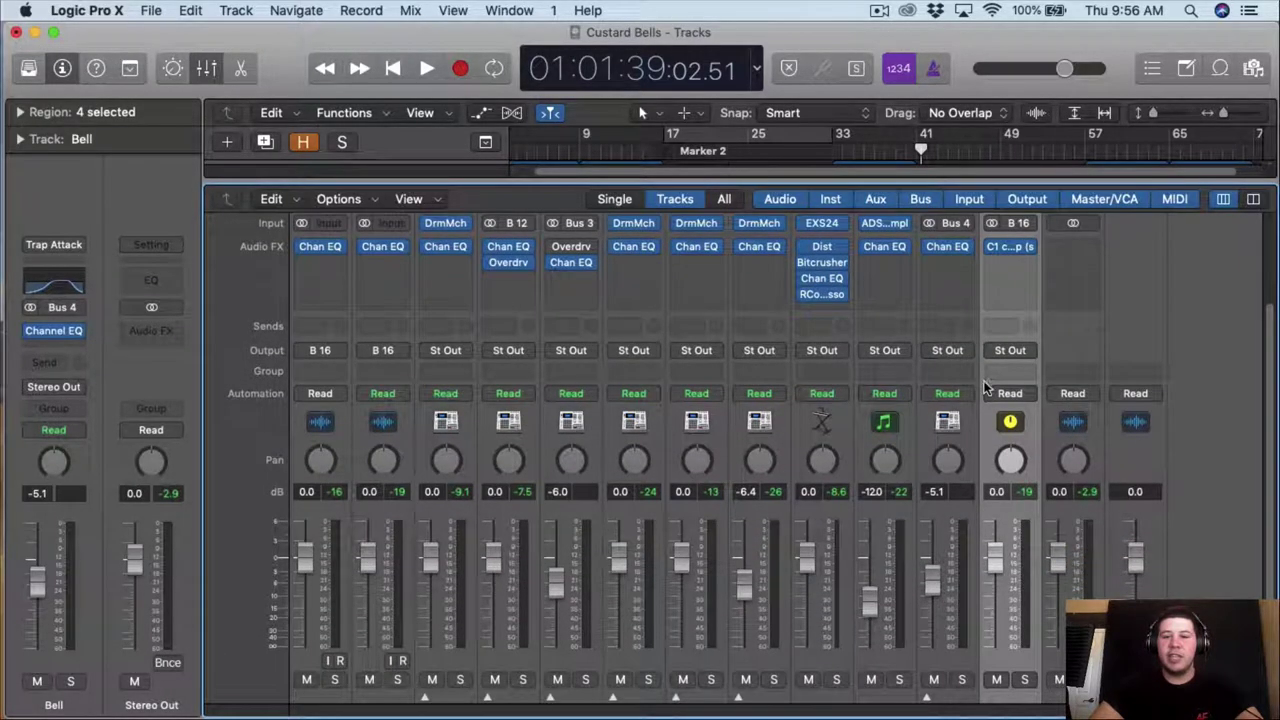
scroll(1020, 305, "down", 2)
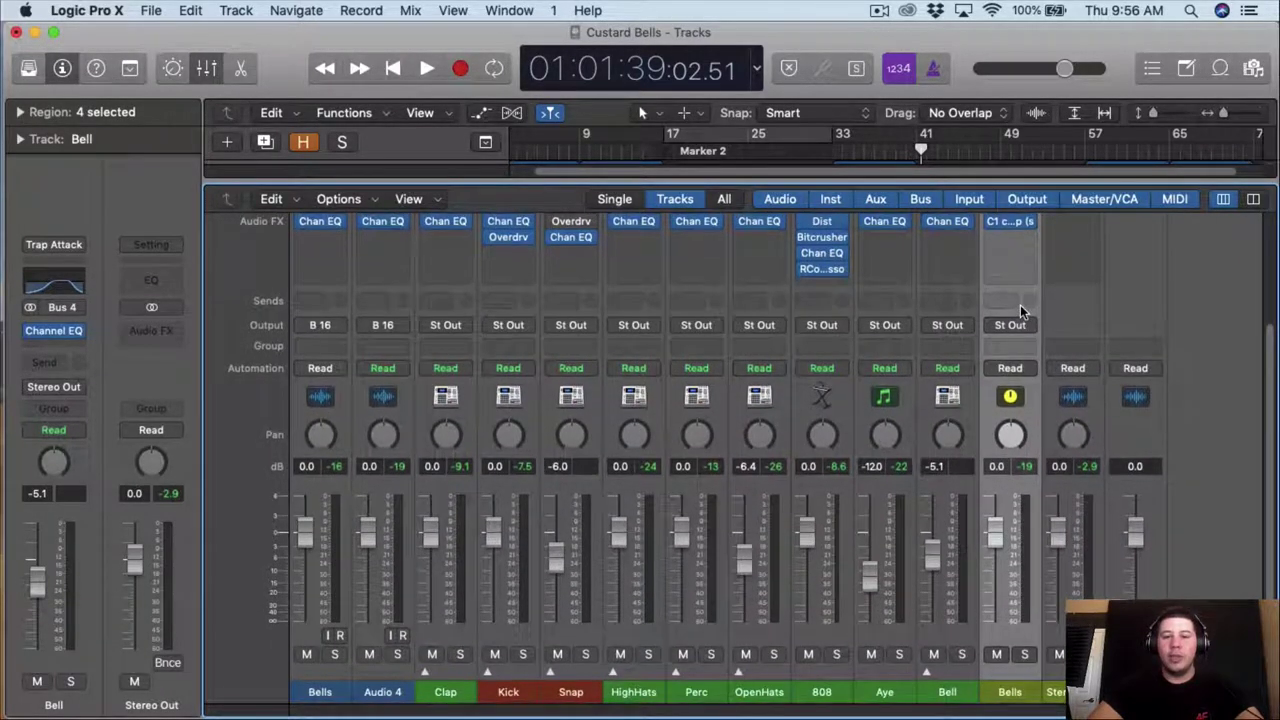
scroll(848, 330, "down", 1)
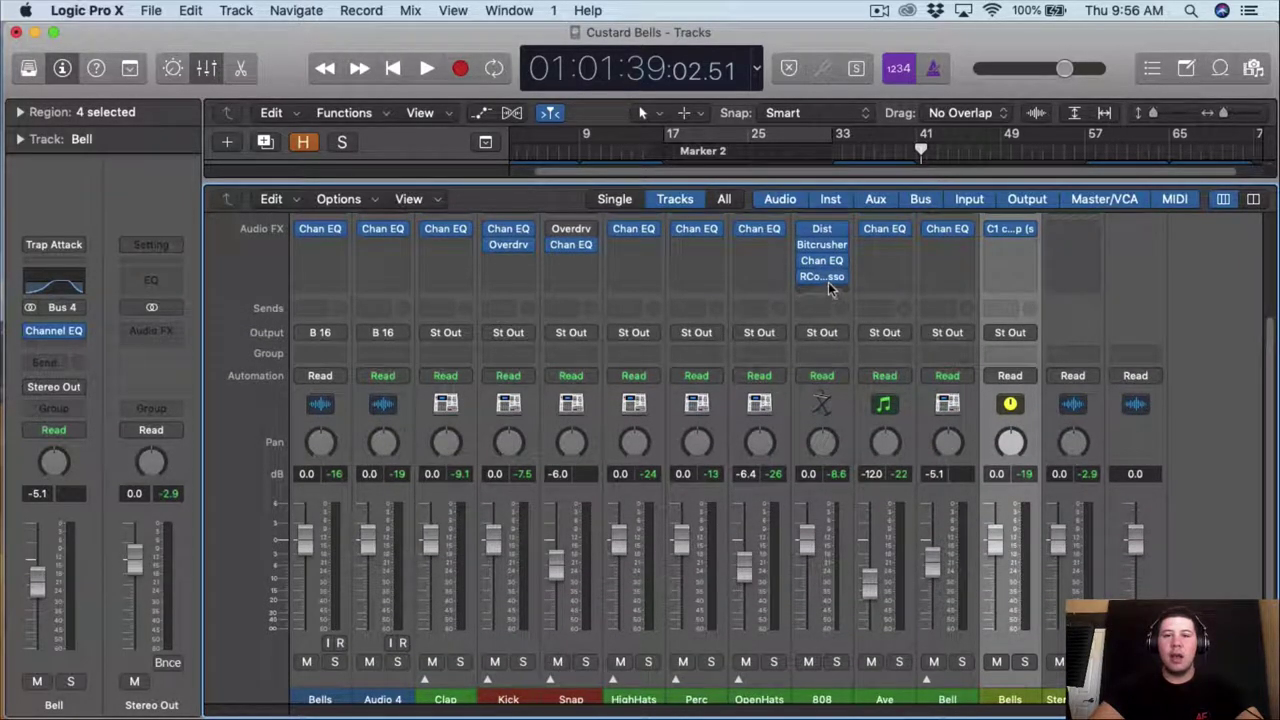
scroll(829, 282, "down", 1)
left_click_drag(823, 269, 824, 280)
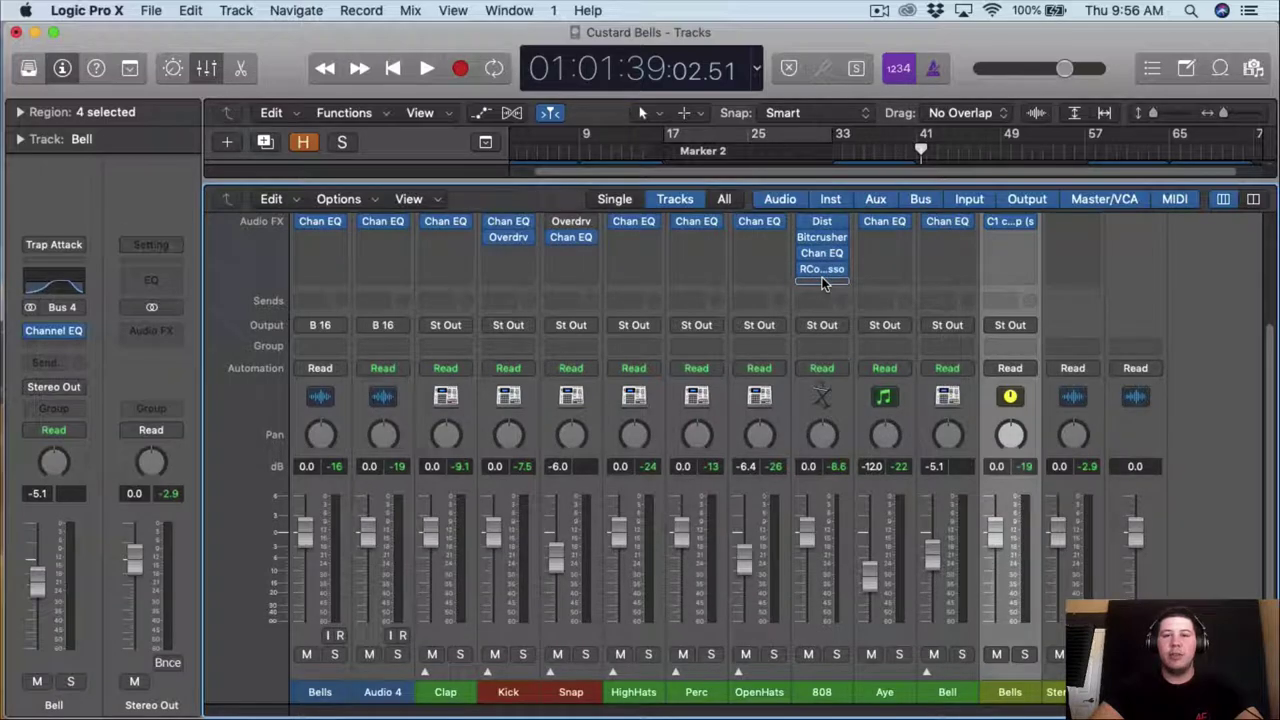
scroll(824, 279, "down", 1)
left_click(840, 258)
mouse_move(860, 566)
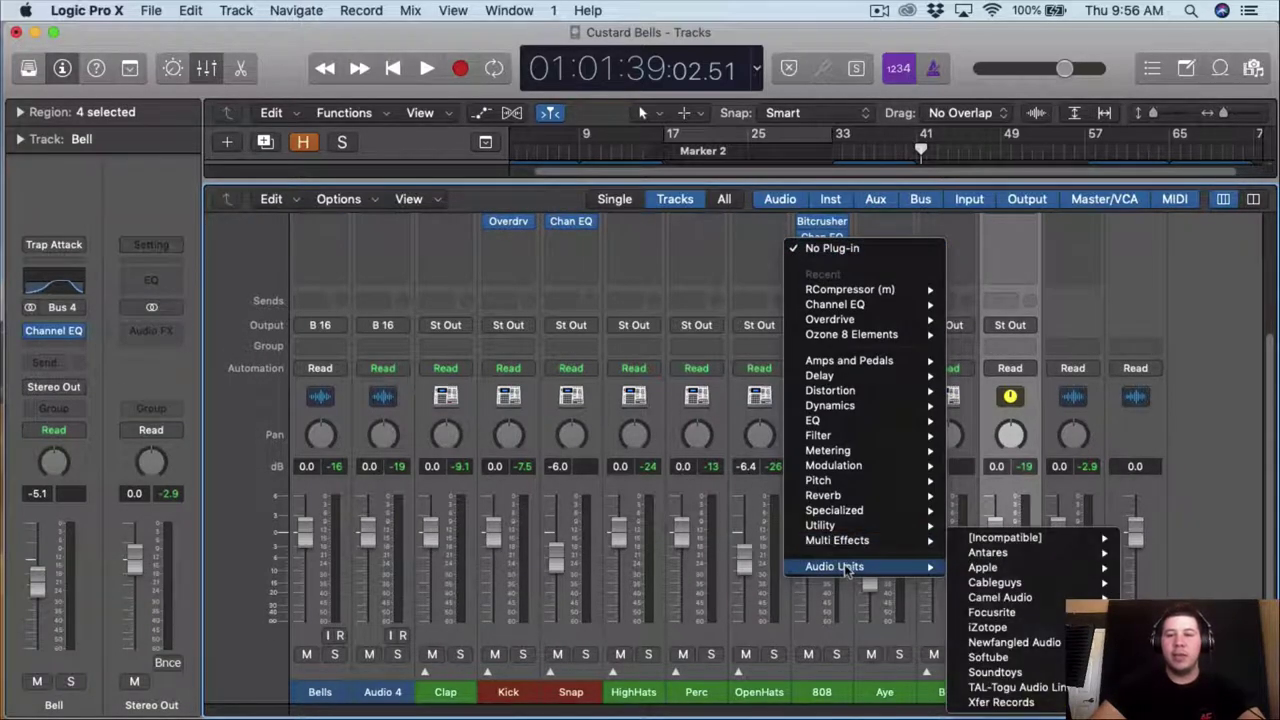
mouse_move(1076, 540)
mouse_move(1150, 538)
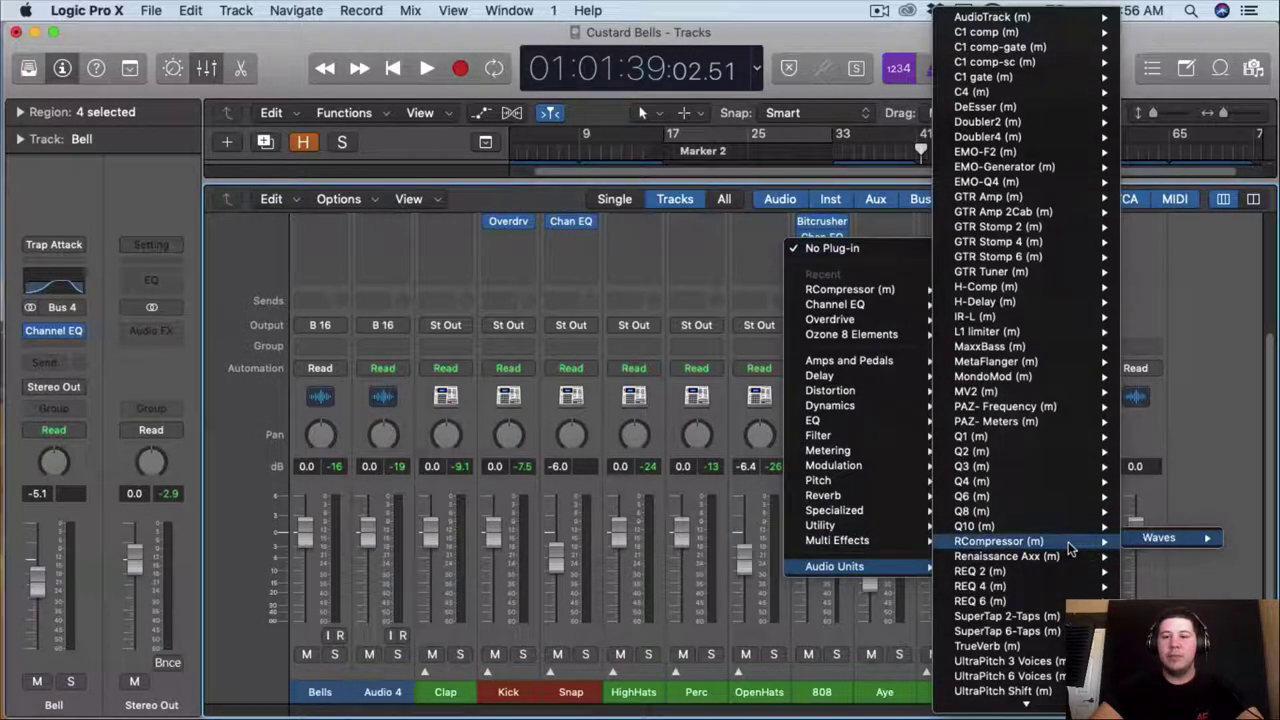
scroll(1040, 545, "down", 5)
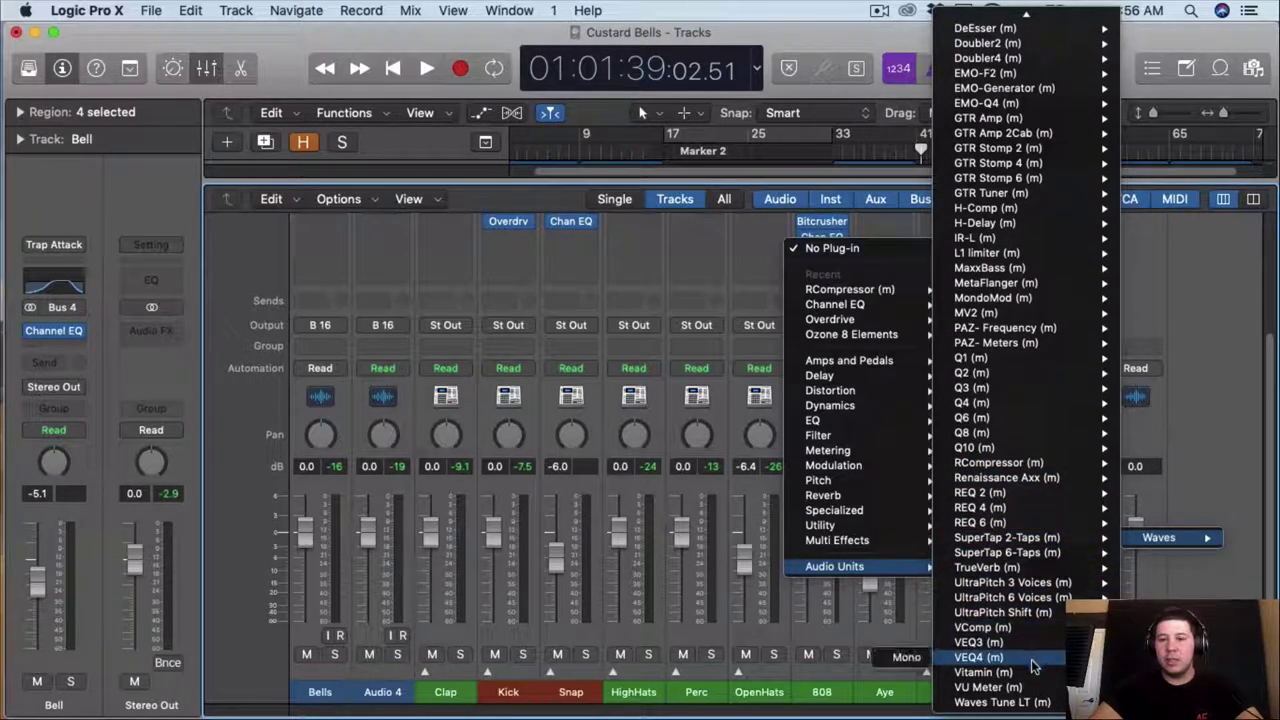
mouse_move(1033, 676)
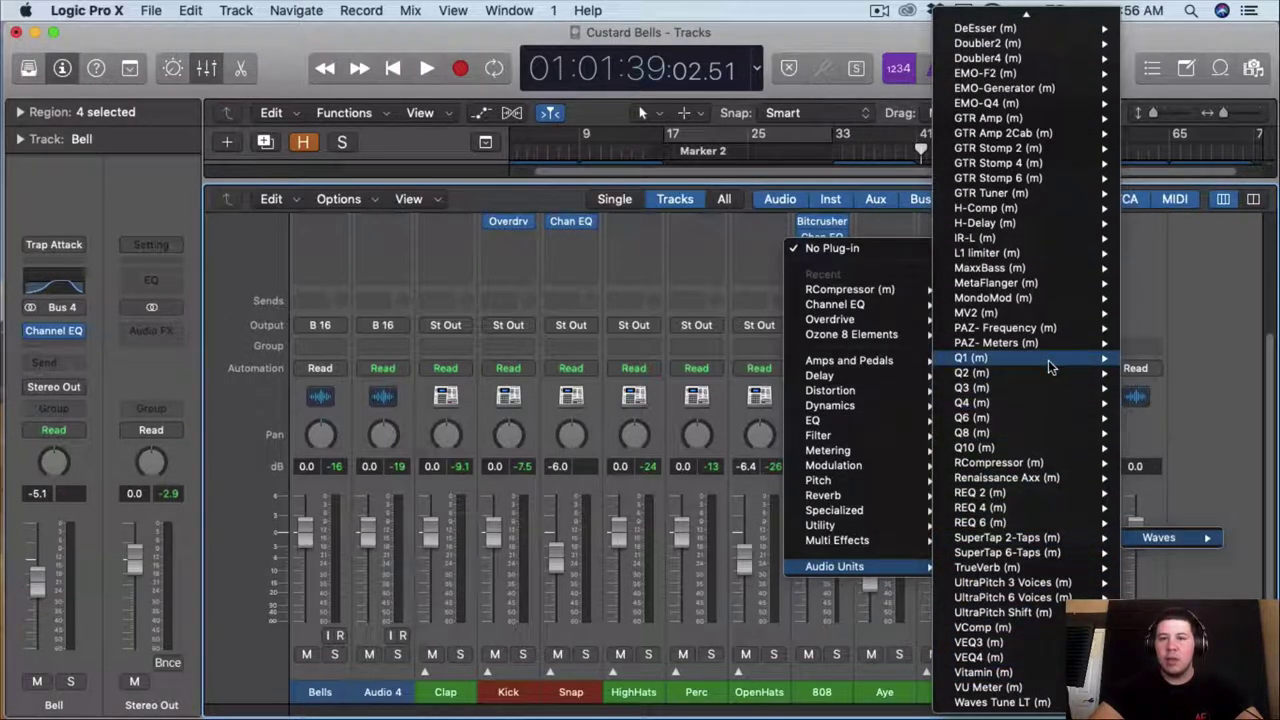
mouse_move(1051, 275)
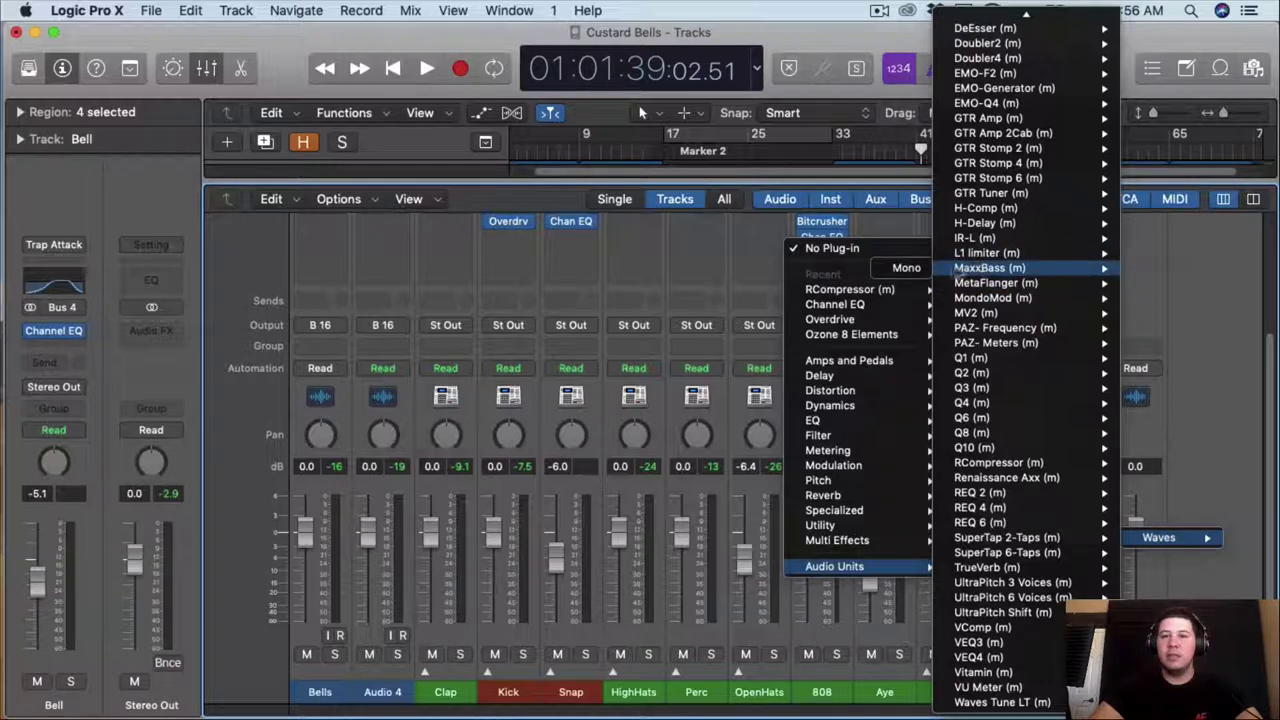
left_click(903, 268)
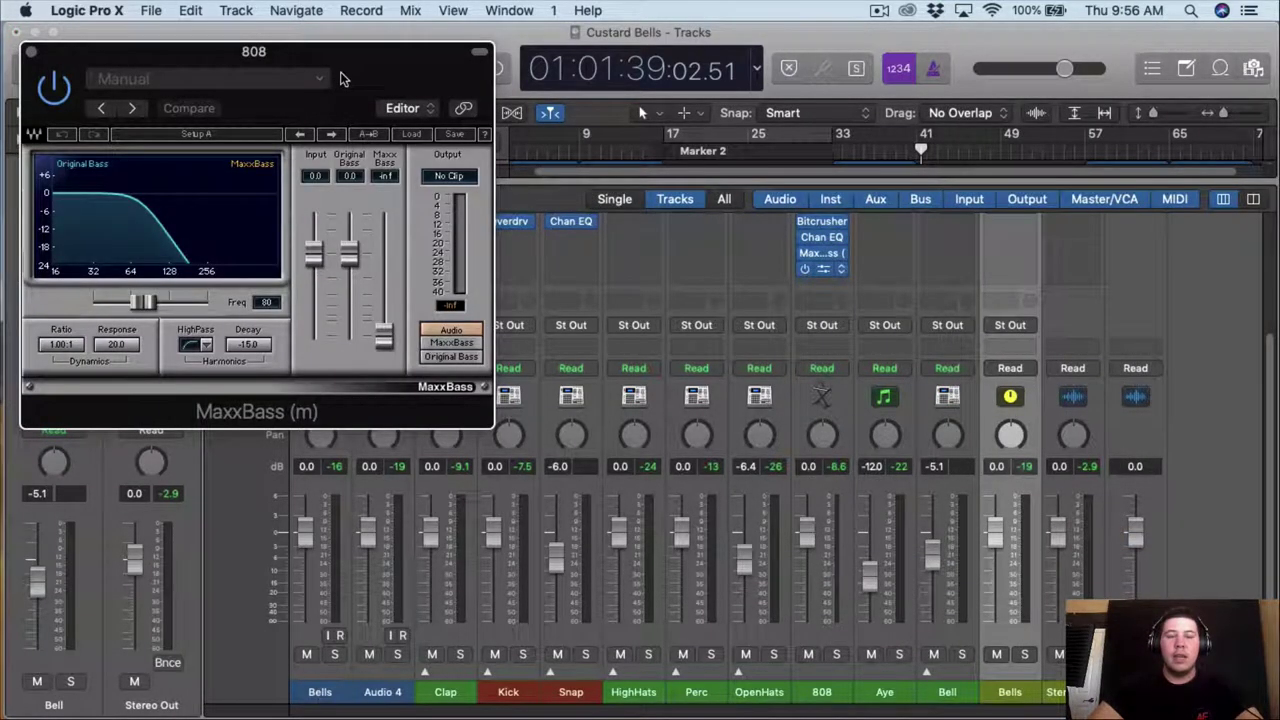
left_click_drag(340, 78, 508, 136)
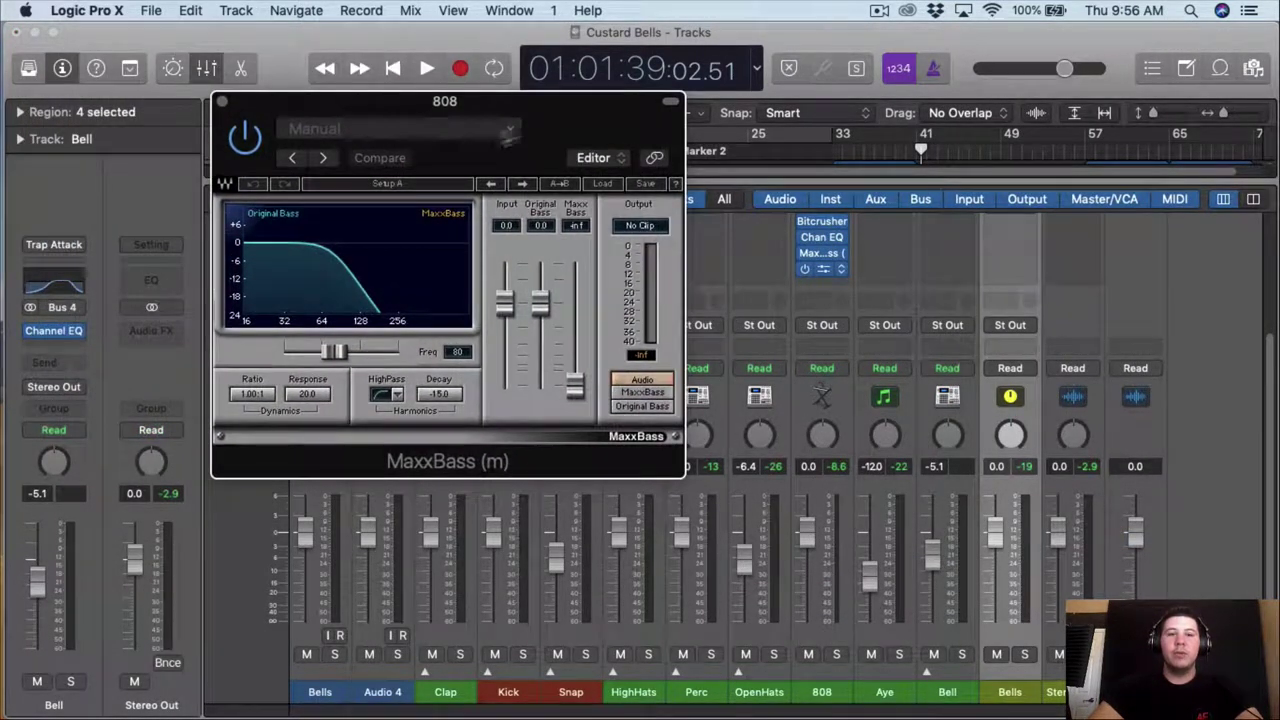
- Load the Medium factory preset in the 808's MaxxBass and play the mix
left_click(462, 130)
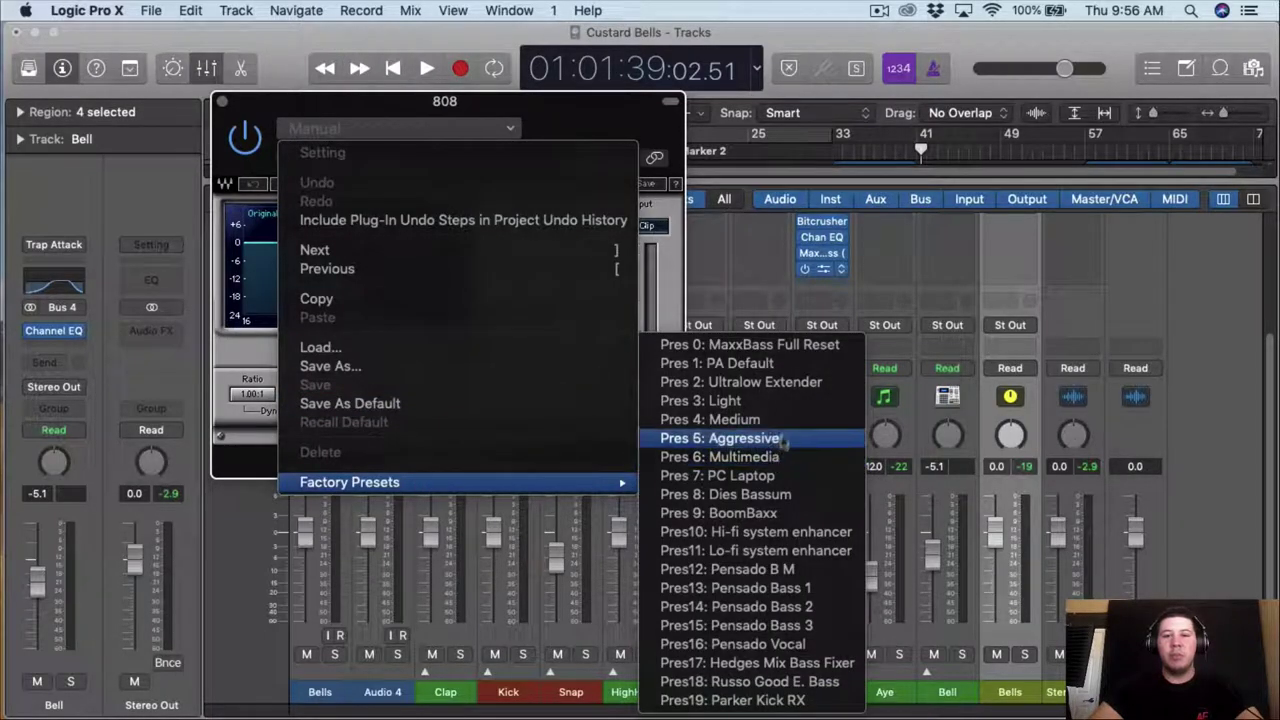
left_click(633, 155)
left_click_drag(602, 156, 686, 226)
key("space")
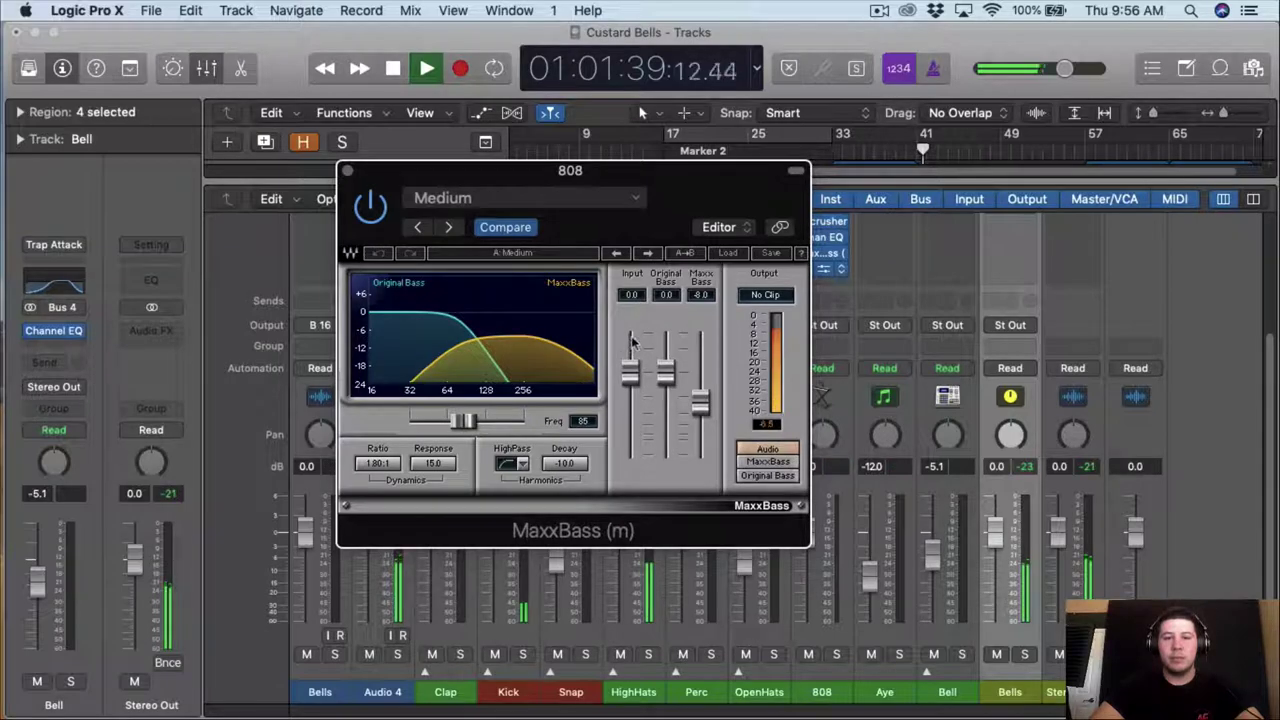
- Set the MaxxBass frequency to 45 and its MaxxBass level to -5.8, and stop playback
left_click_drag(474, 436, 425, 421)
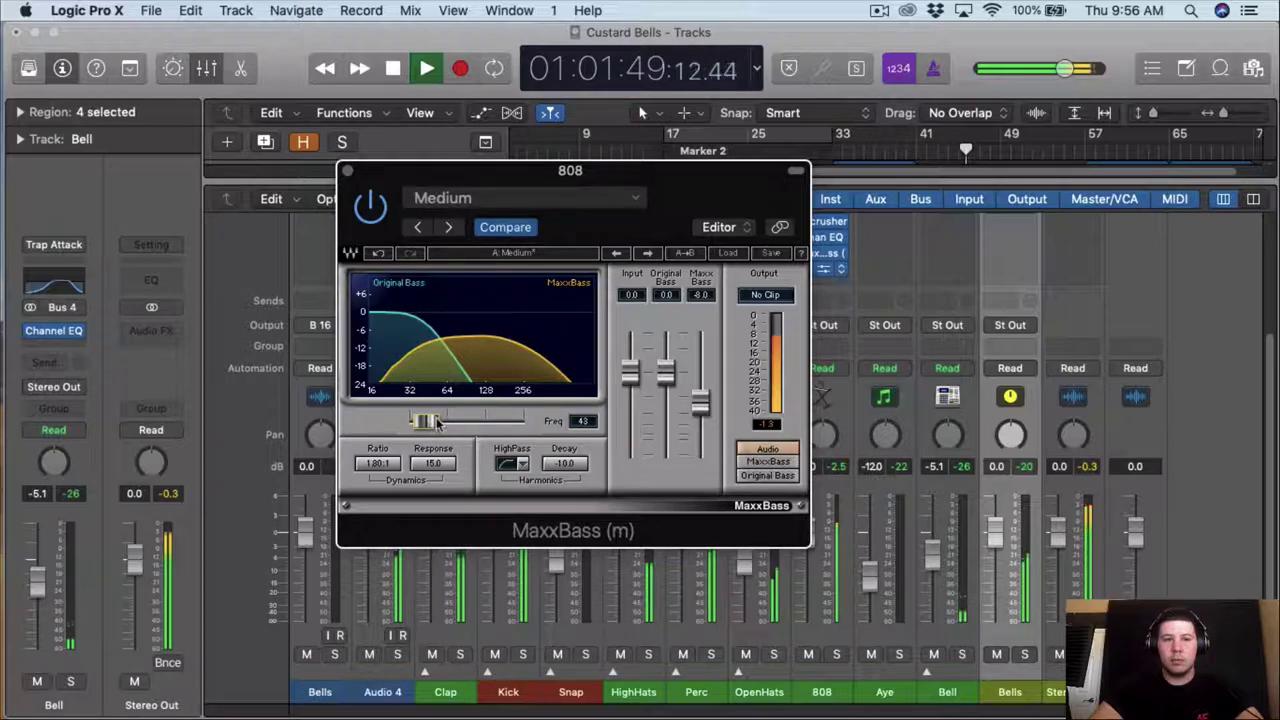
left_click_drag(425, 421, 427, 421)
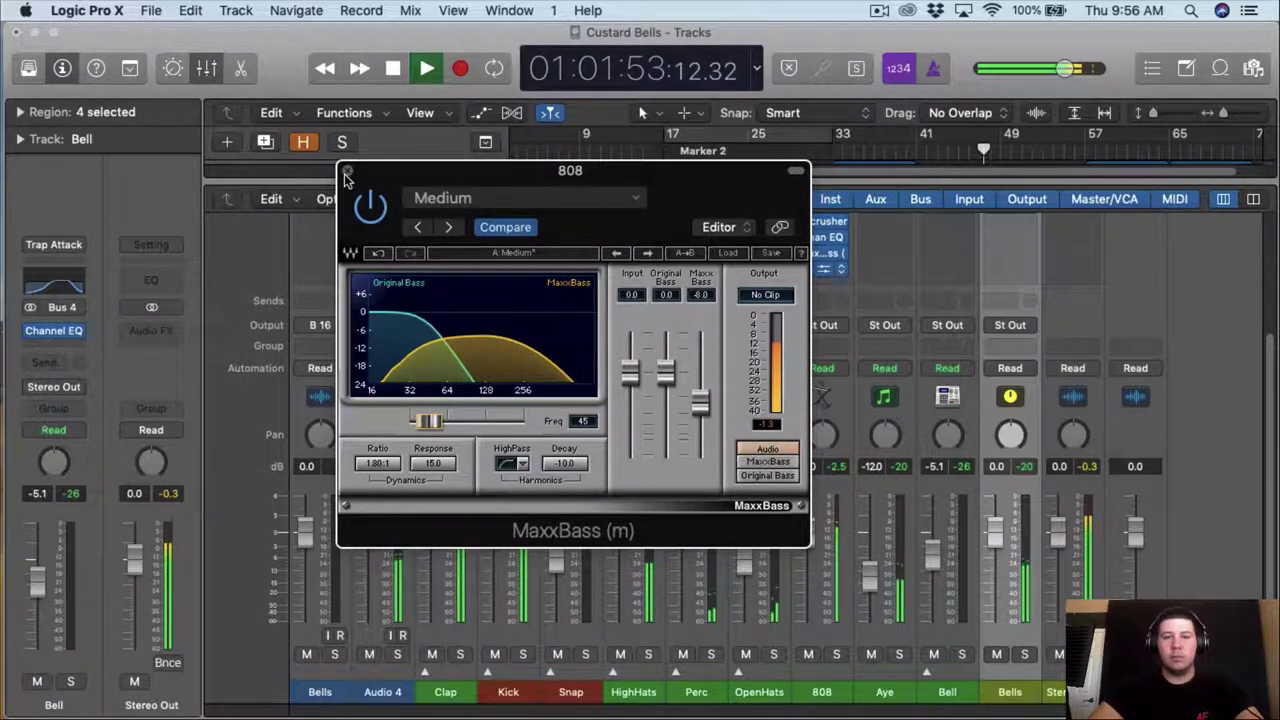
left_click_drag(704, 403, 704, 396)
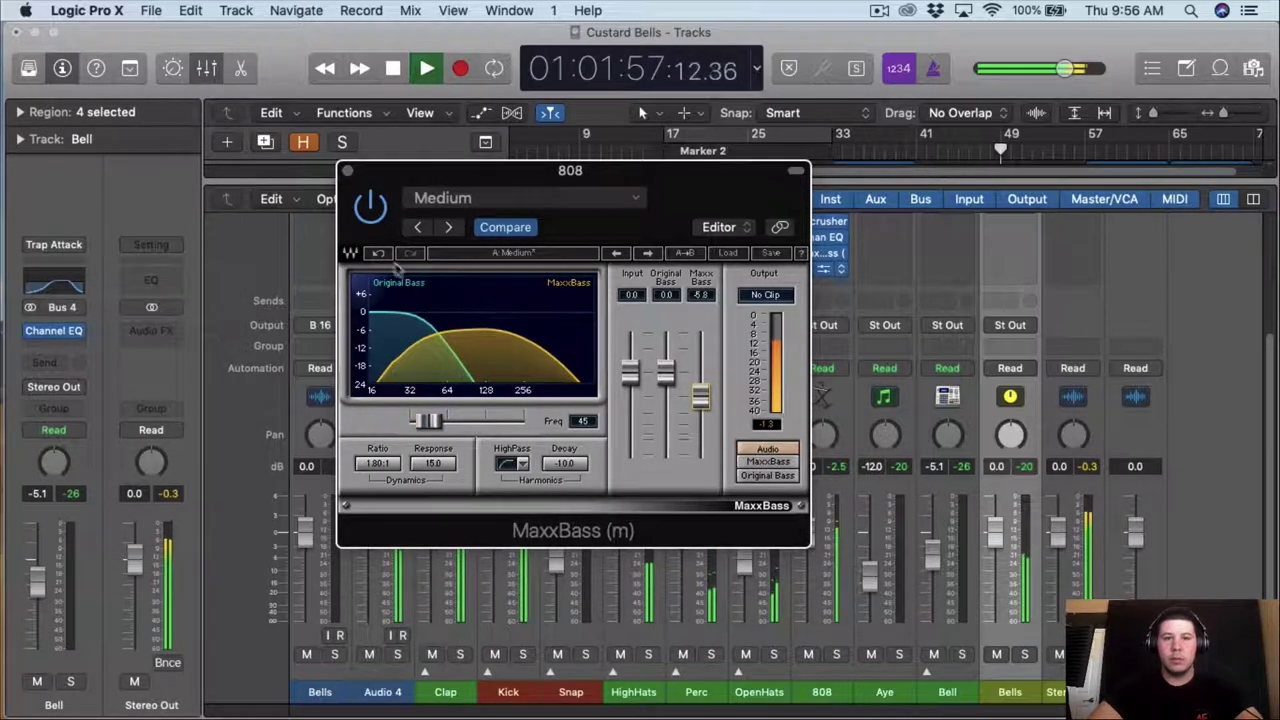
key("space")
- Bypass MaxxBass on the 808 and loop playback over bars 41 to 49 in the enlarged arrangement
left_click_drag(630, 190, 625, 366)
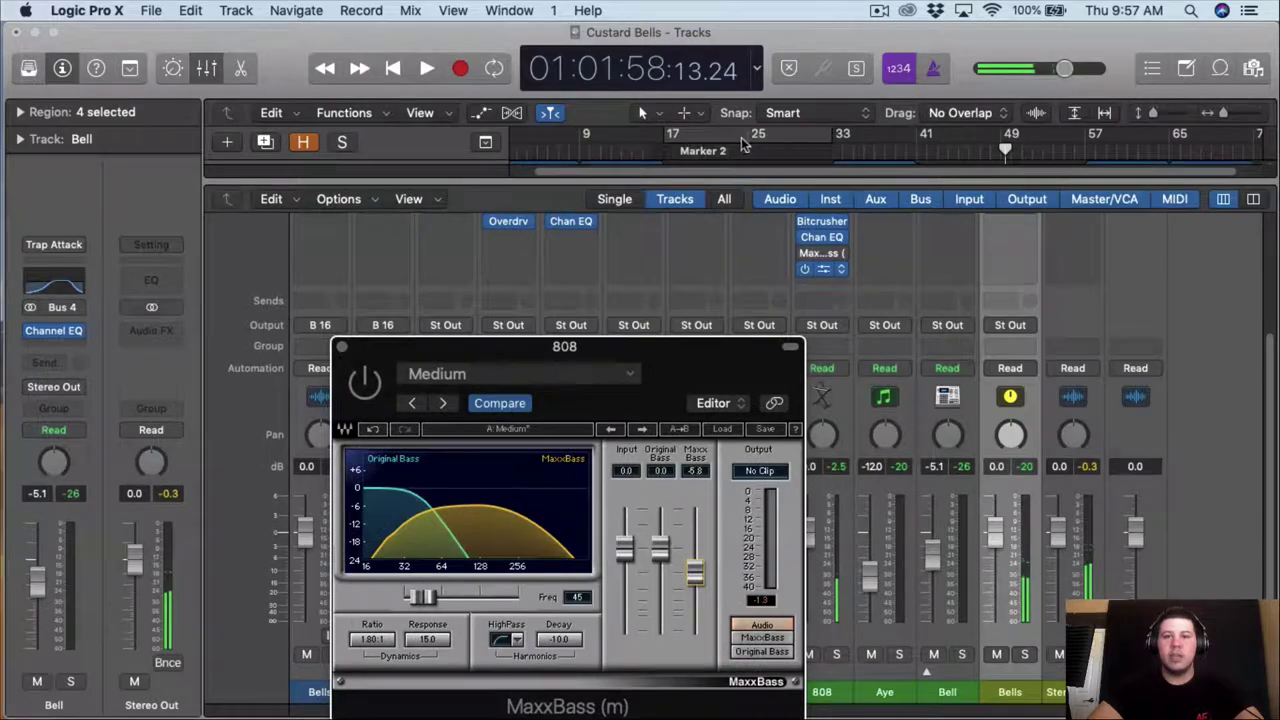
left_click_drag(893, 175, 828, 510)
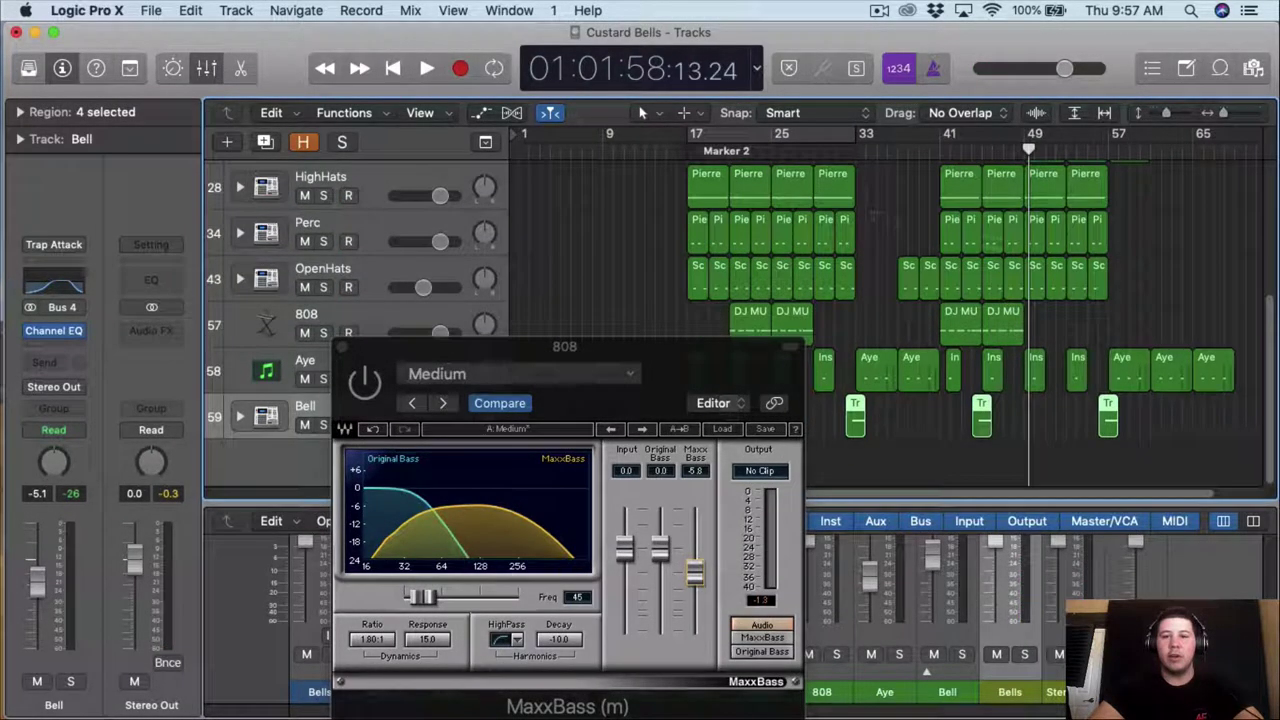
left_click(938, 151)
left_click_drag(936, 127, 1022, 128)
key("space")
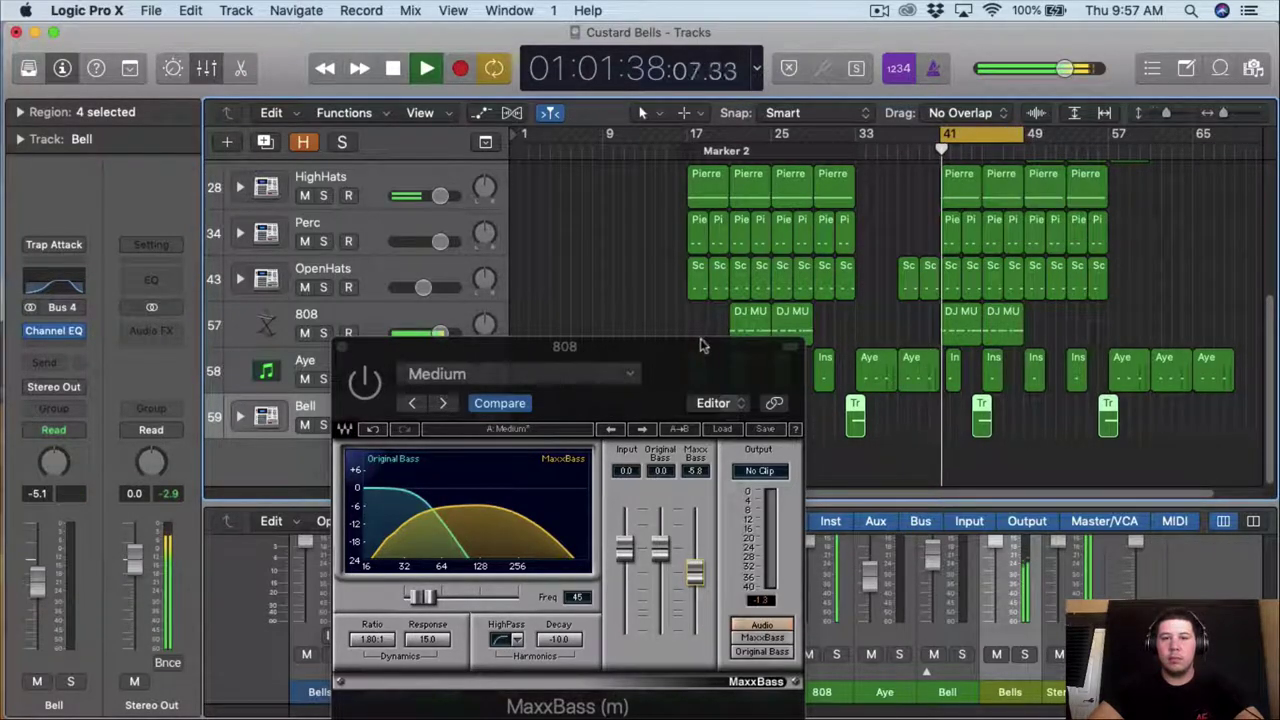
left_click_drag(701, 344, 781, 181)
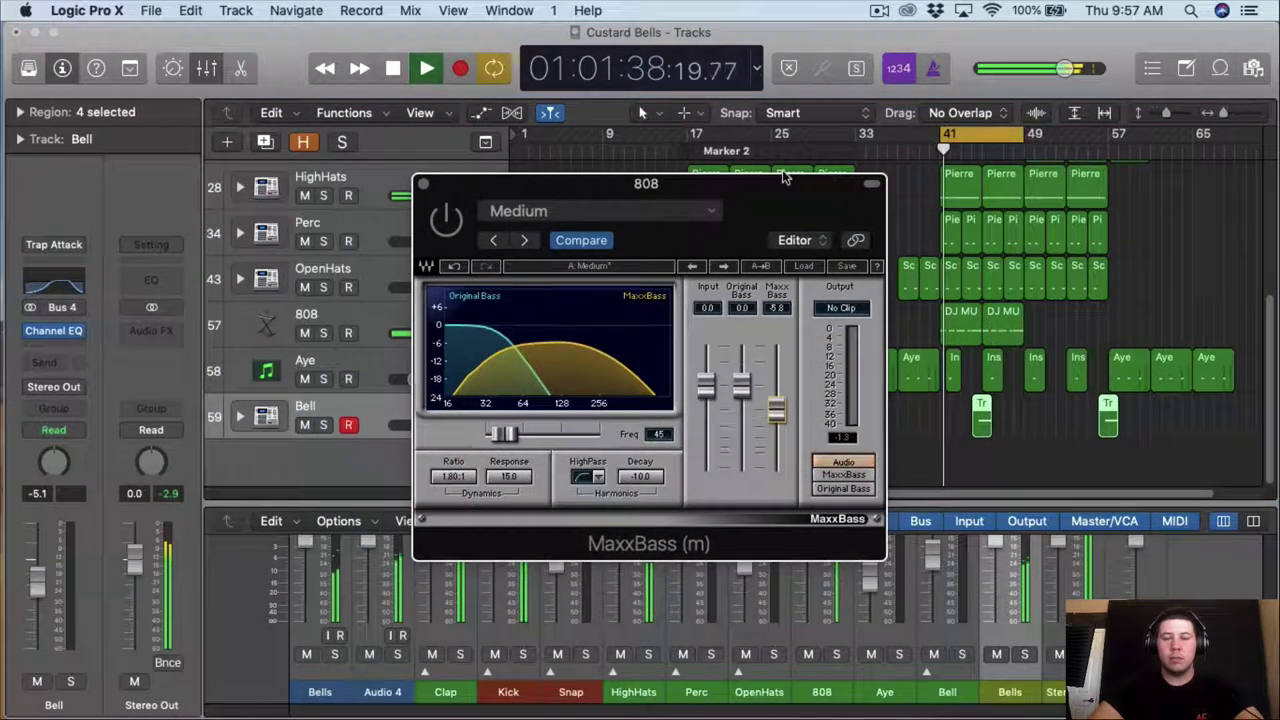
- Compare the 808 with MaxxBass bypassed and active, leave the plug-in on, stop playback and close its window
left_click(447, 219)
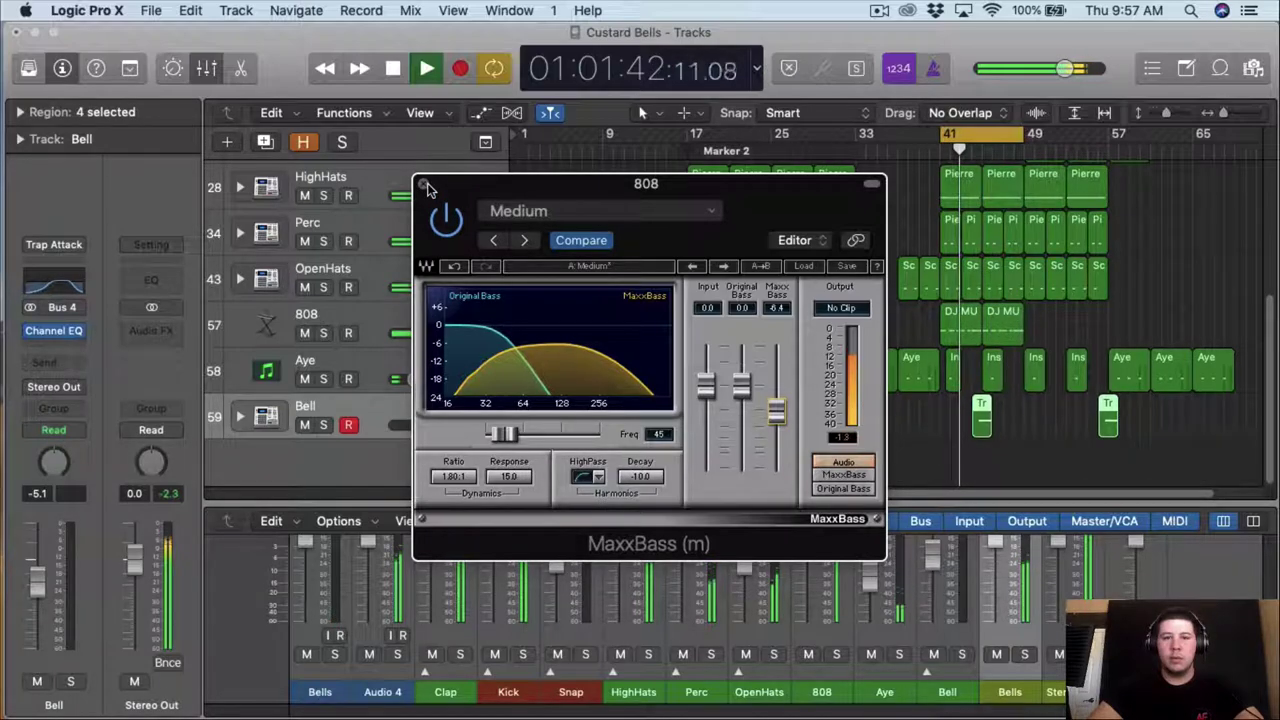
left_click(447, 219)
key("space")
left_click(423, 184)
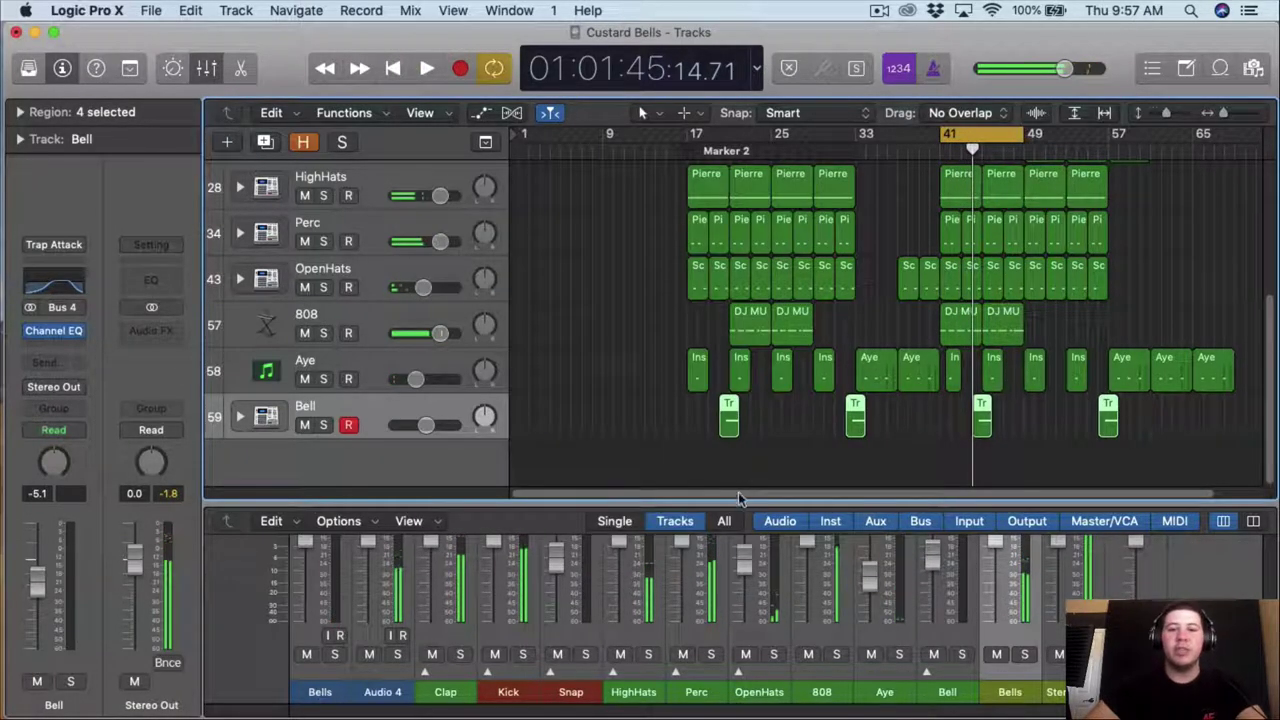
- Enlarge the mixer and insert a second mono RCompressor at the end of the 808 channel's effects chain
left_click_drag(743, 500, 752, 291)
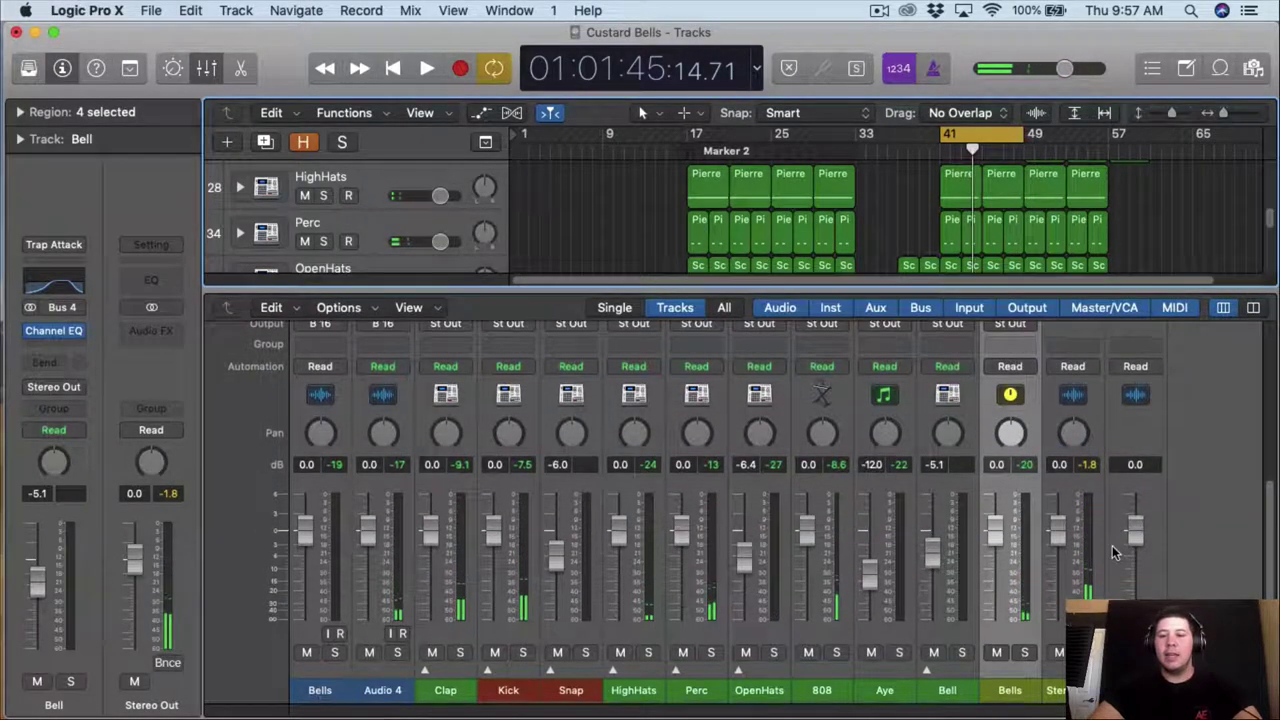
scroll(683, 589, "up", 1)
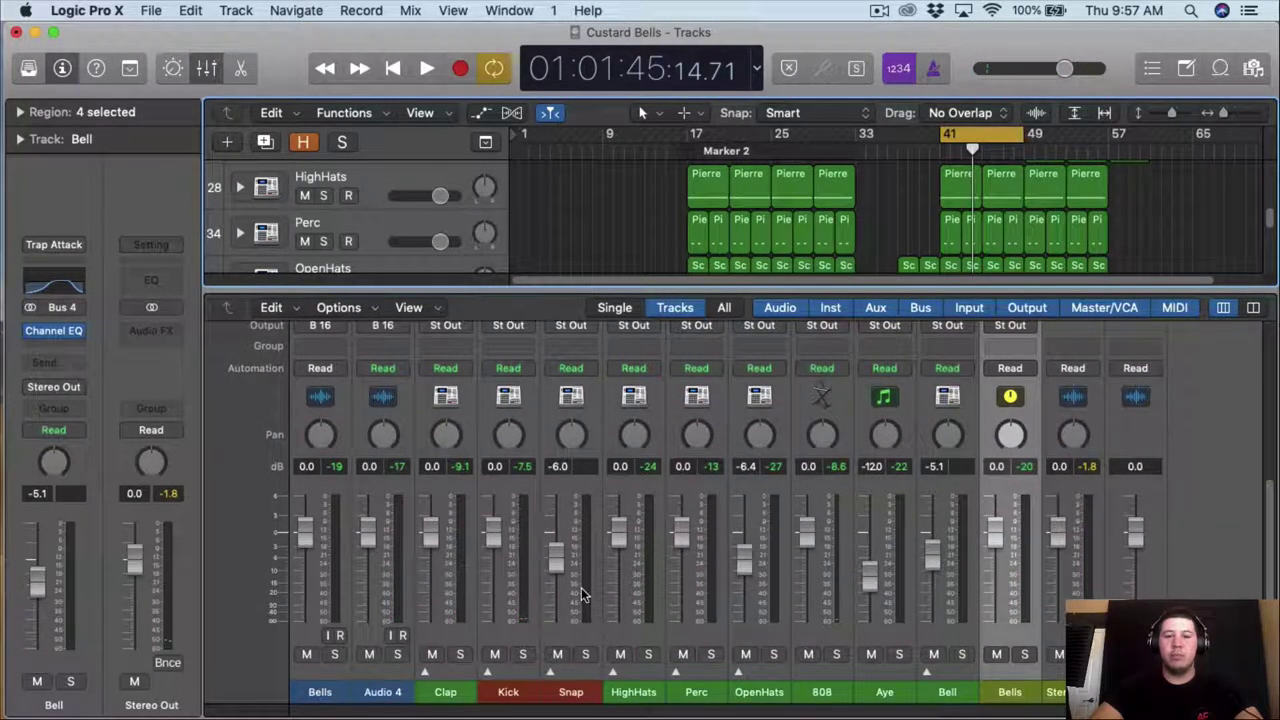
scroll(828, 487, "up", 5)
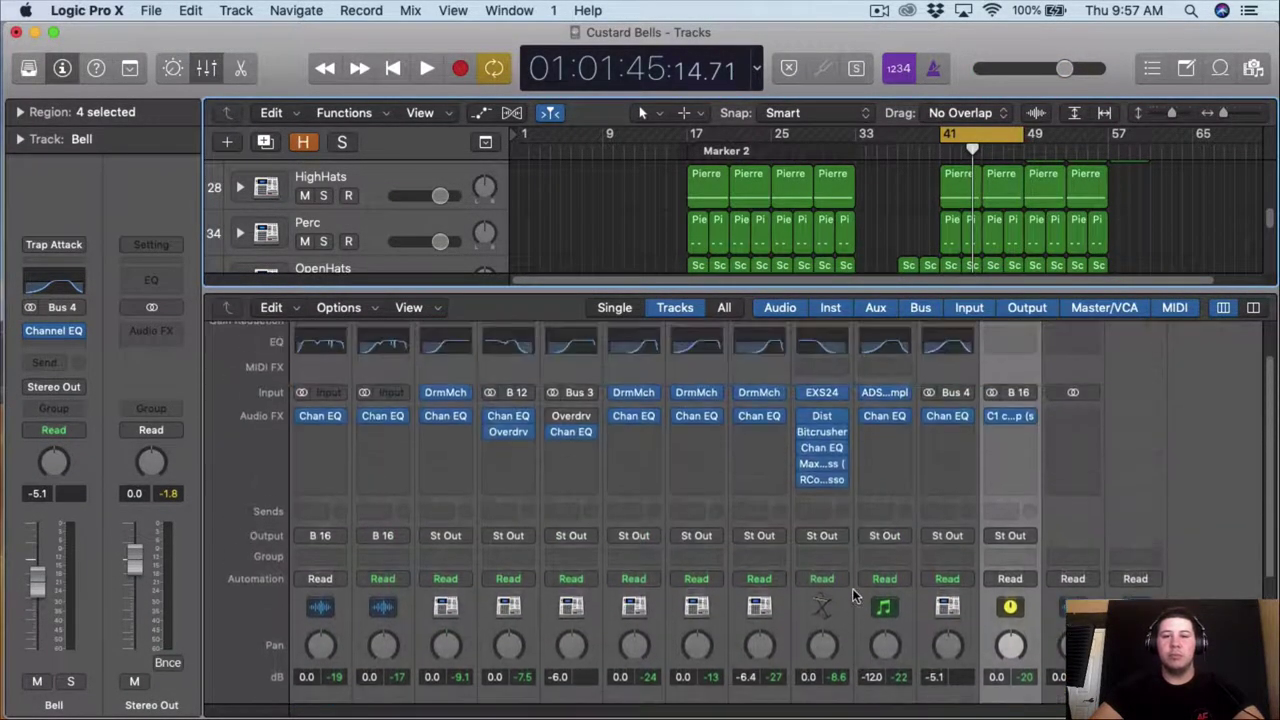
left_click(831, 489)
mouse_move(858, 566)
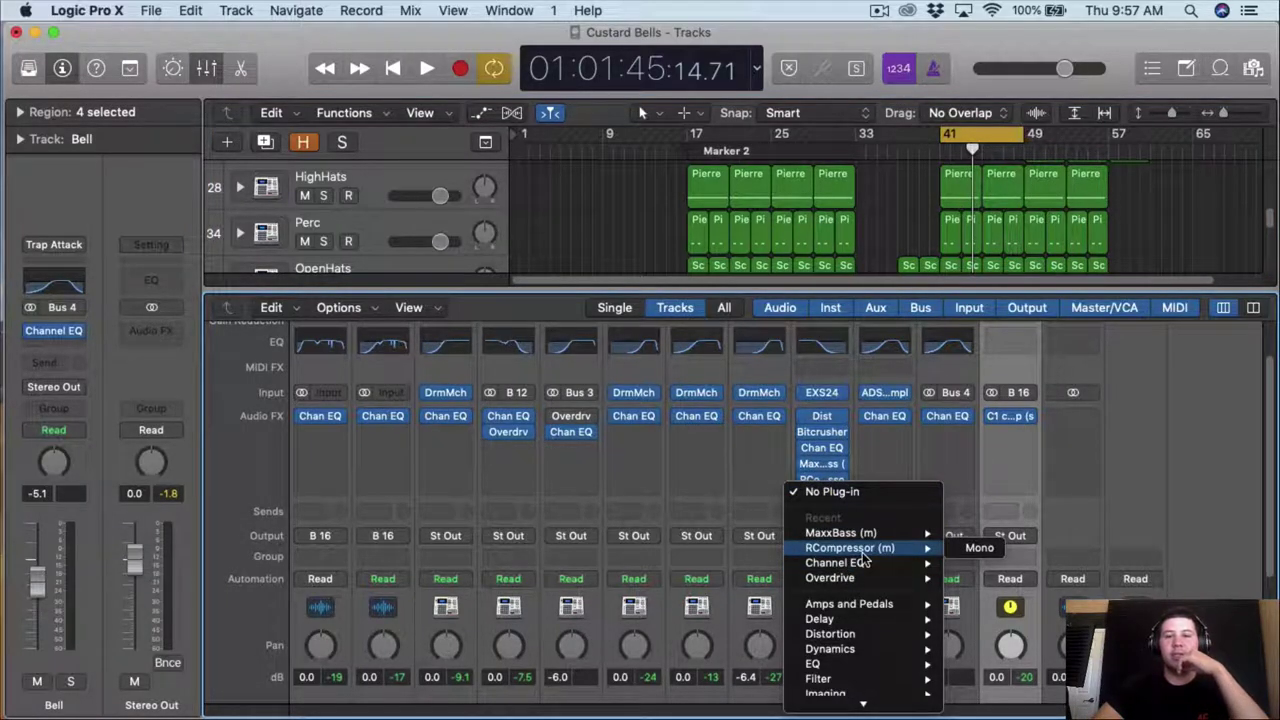
scroll(866, 578, "down", 5)
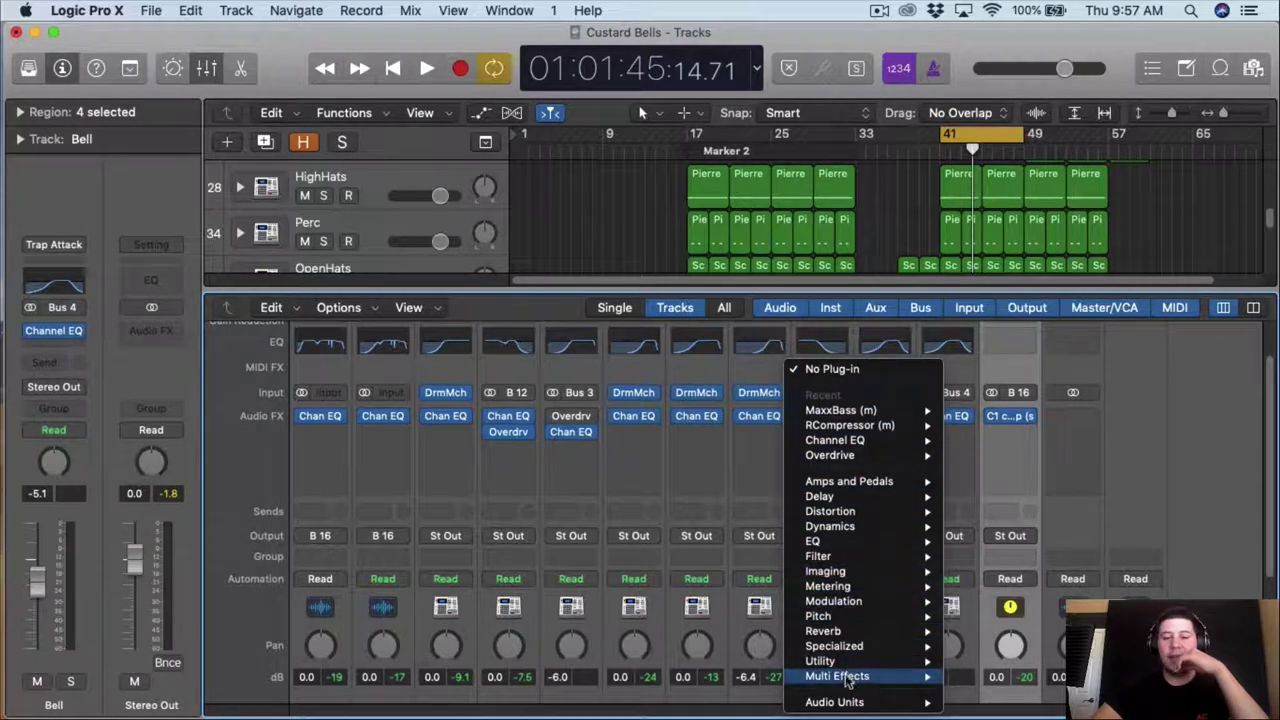
mouse_move(862, 463)
mouse_move(852, 425)
left_click(970, 425)
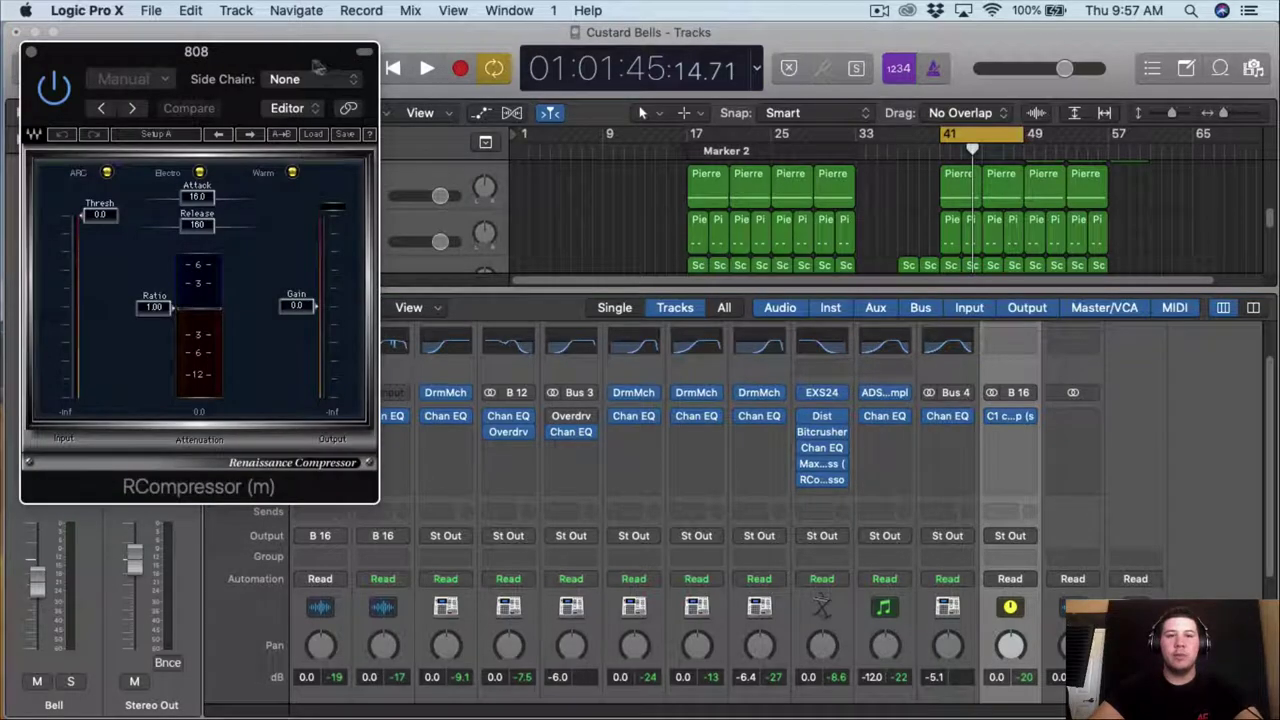
- Set the new 808 compressor to ratio 2.00, threshold -12.0, attack 0.50 and release 5.00, starting playback while adjusting
left_click_drag(323, 66, 583, 141)
left_click_drag(414, 400, 422, 437)
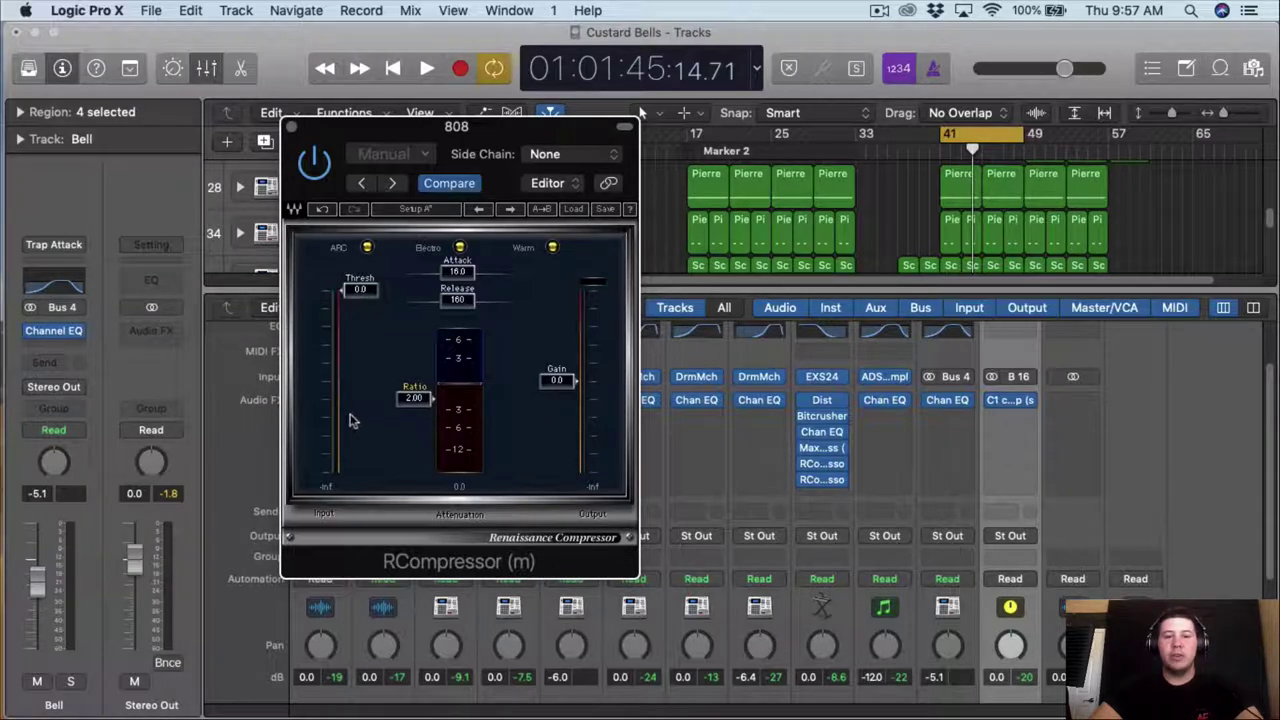
key("space")
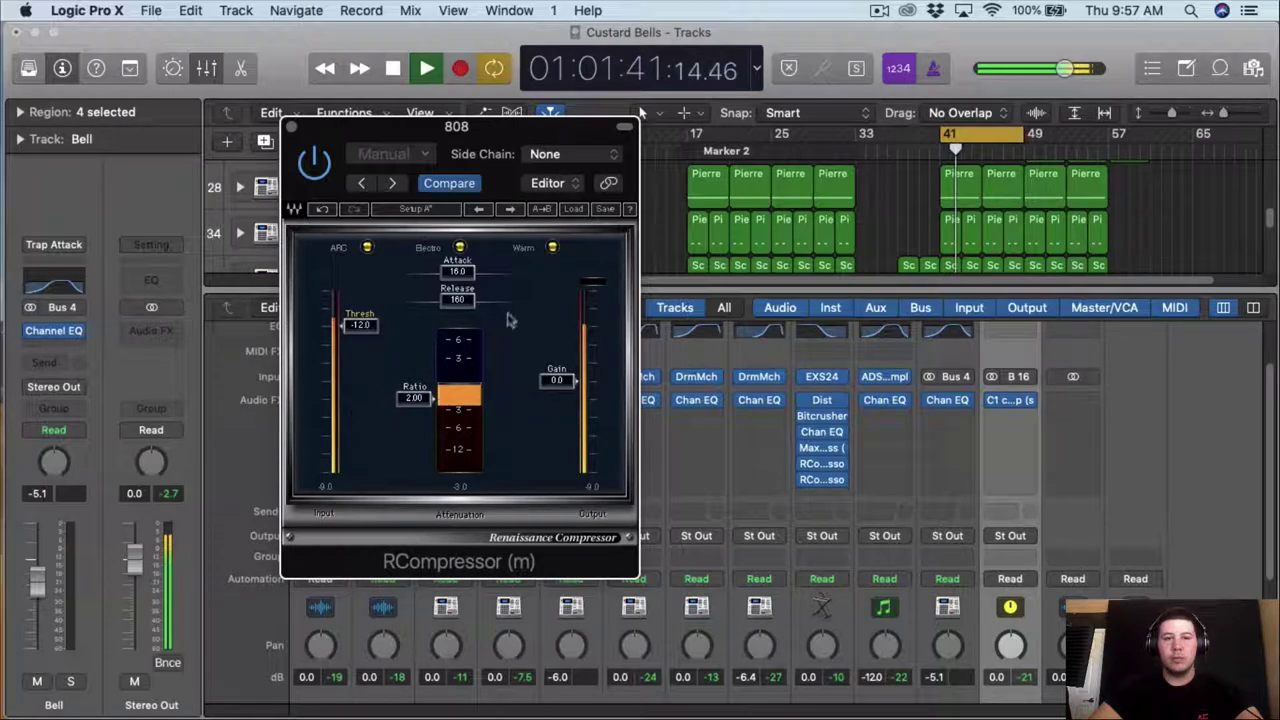
left_click_drag(462, 272, 440, 300)
- Set the 808 compressor's release to 66.7 and its threshold to -10.3, close its window and stop playback
left_click_drag(352, 326, 350, 350)
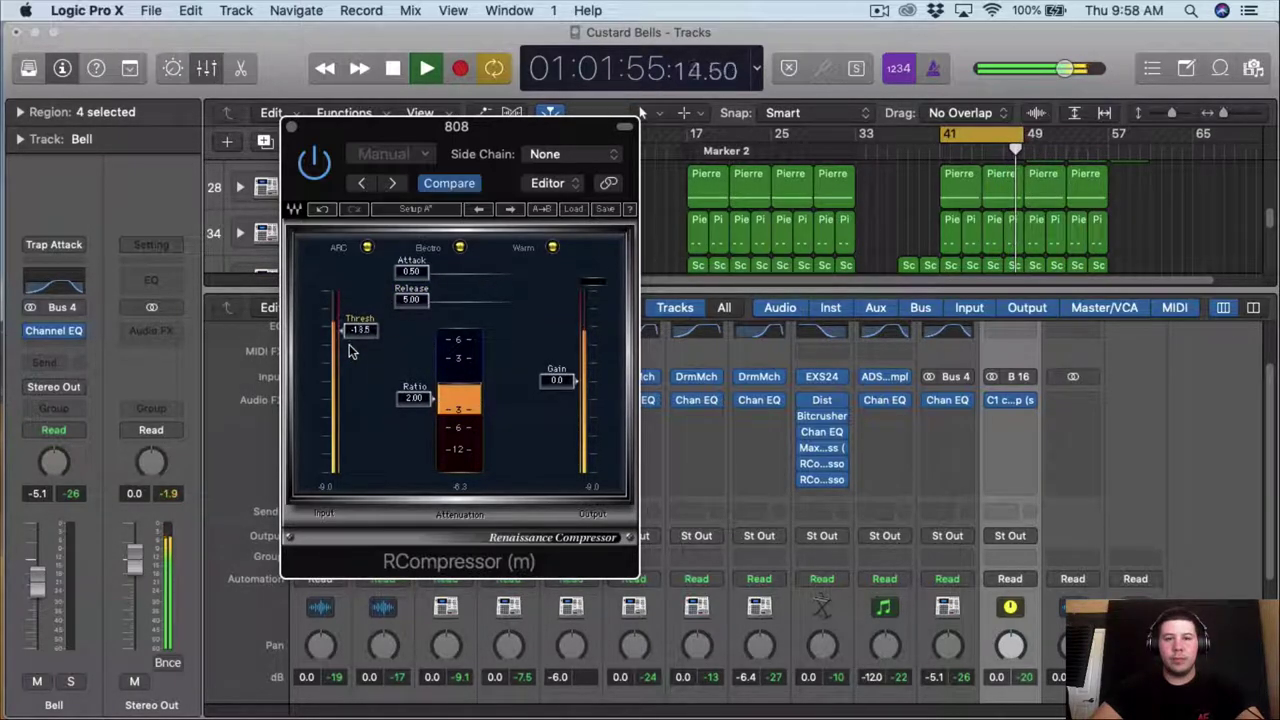
left_click_drag(412, 299, 425, 312)
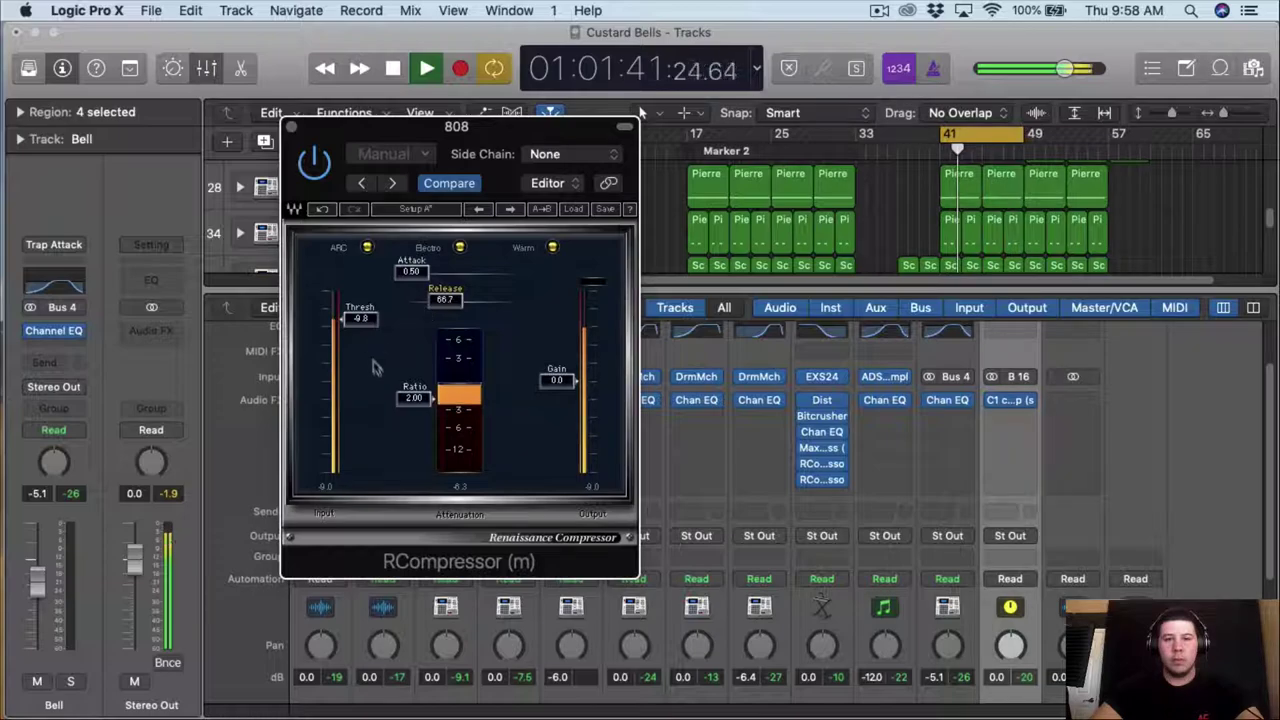
left_click_drag(371, 376, 364, 368)
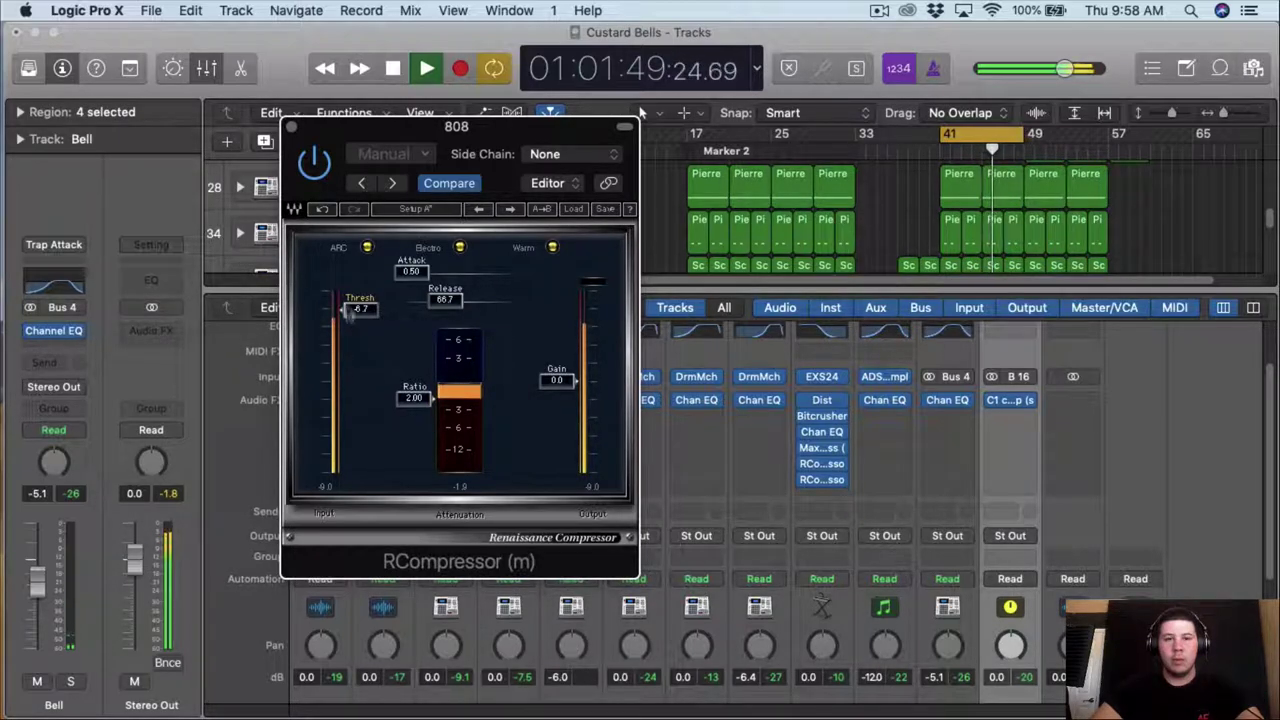
left_click_drag(352, 322, 355, 408)
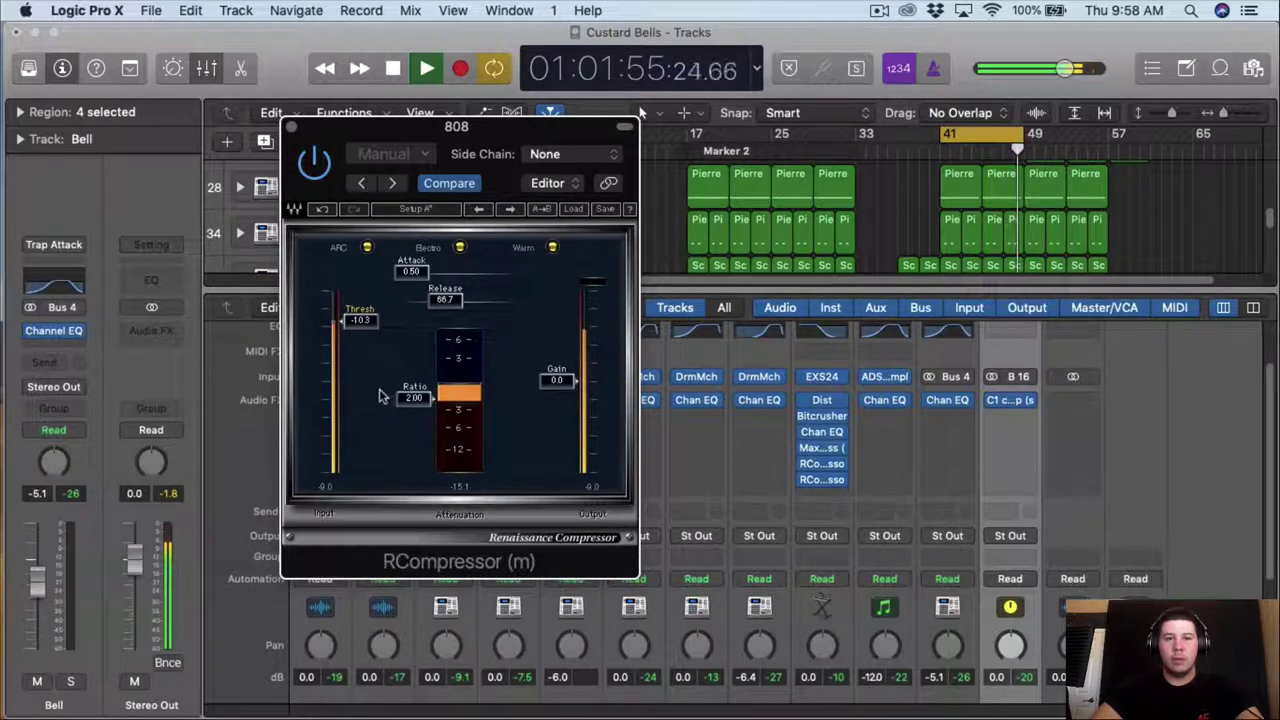
left_click(291, 127)
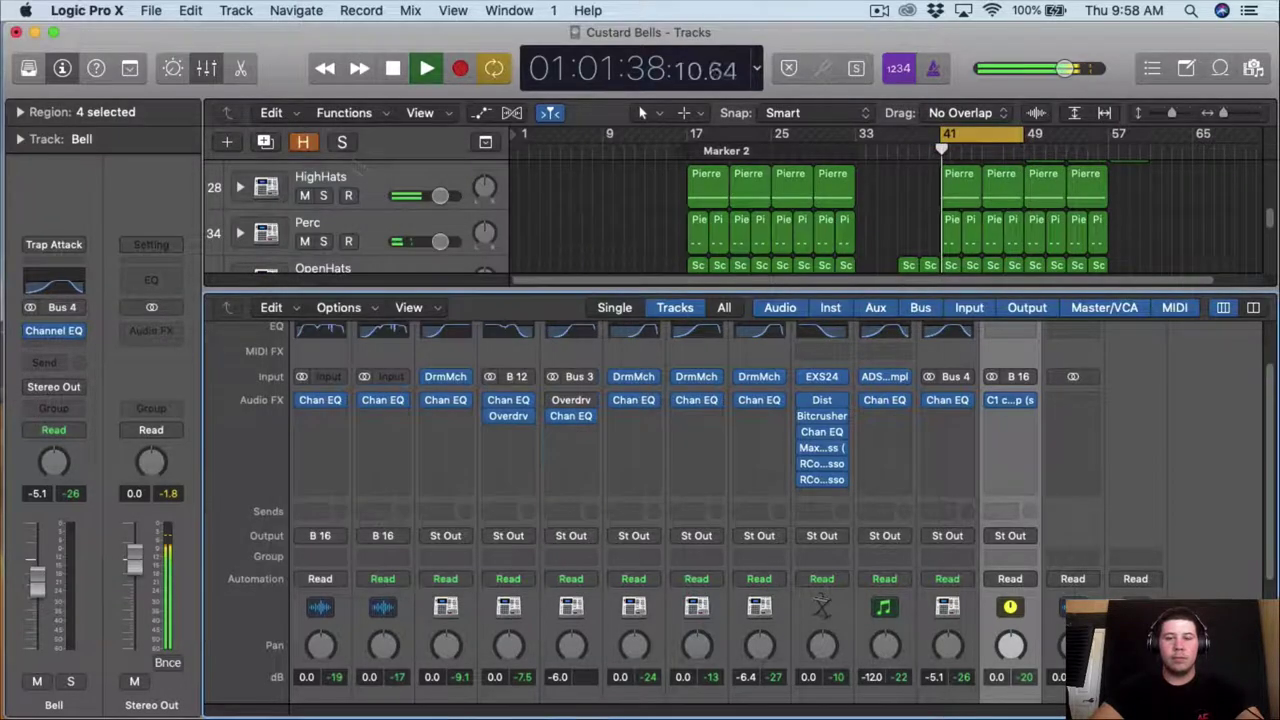
key("space")
- Move the cycle range to the section from bar 17 to bar 33
scroll(843, 349, "down", 2)
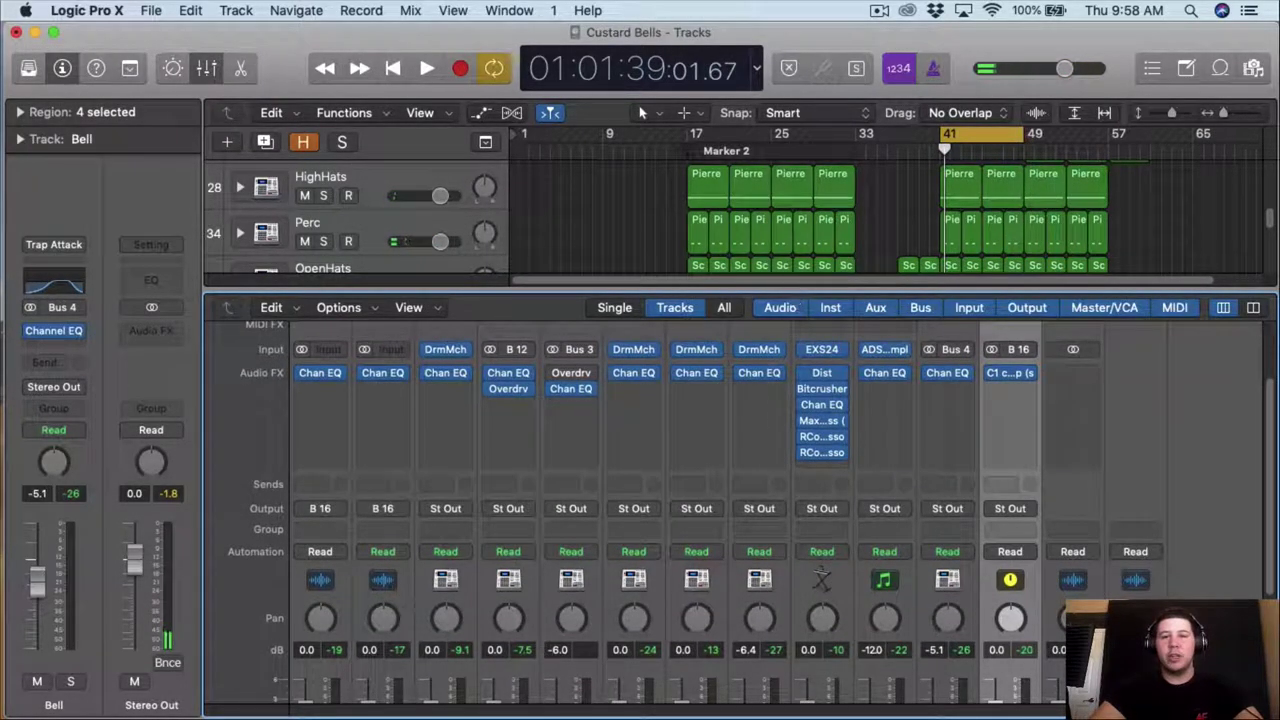
scroll(730, 500, "down", 10)
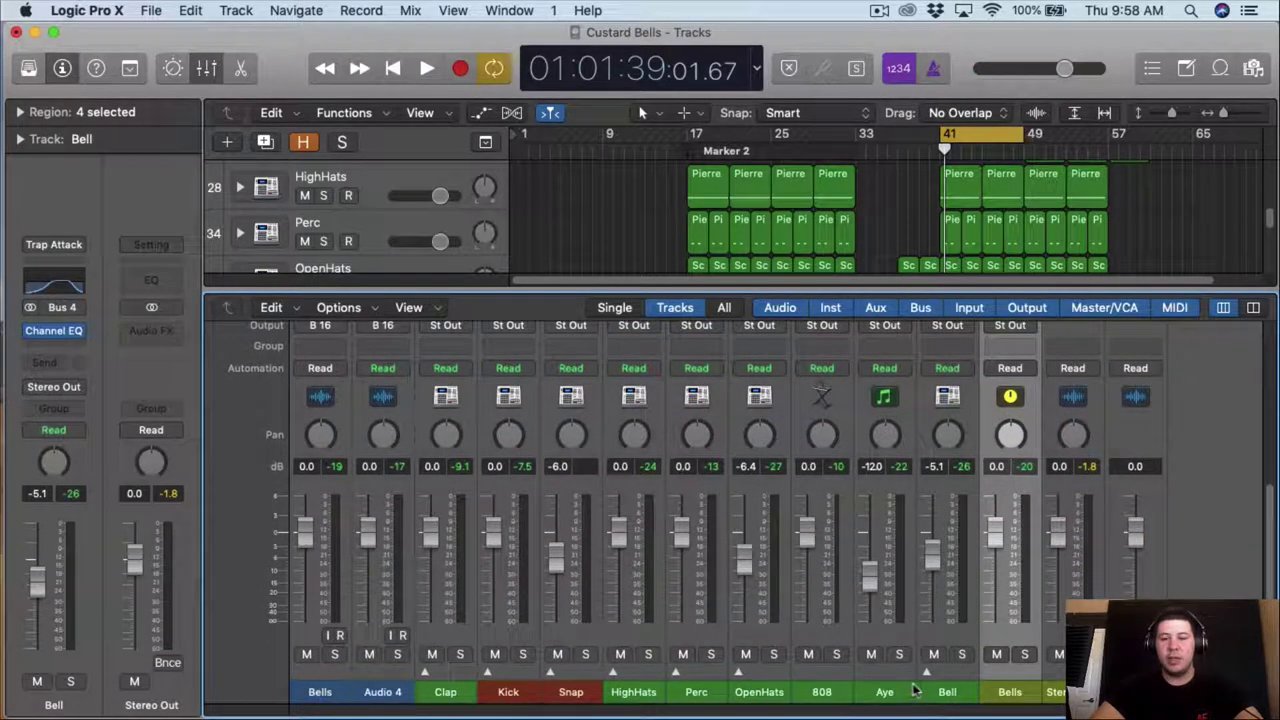
scroll(502, 570, "up", 15)
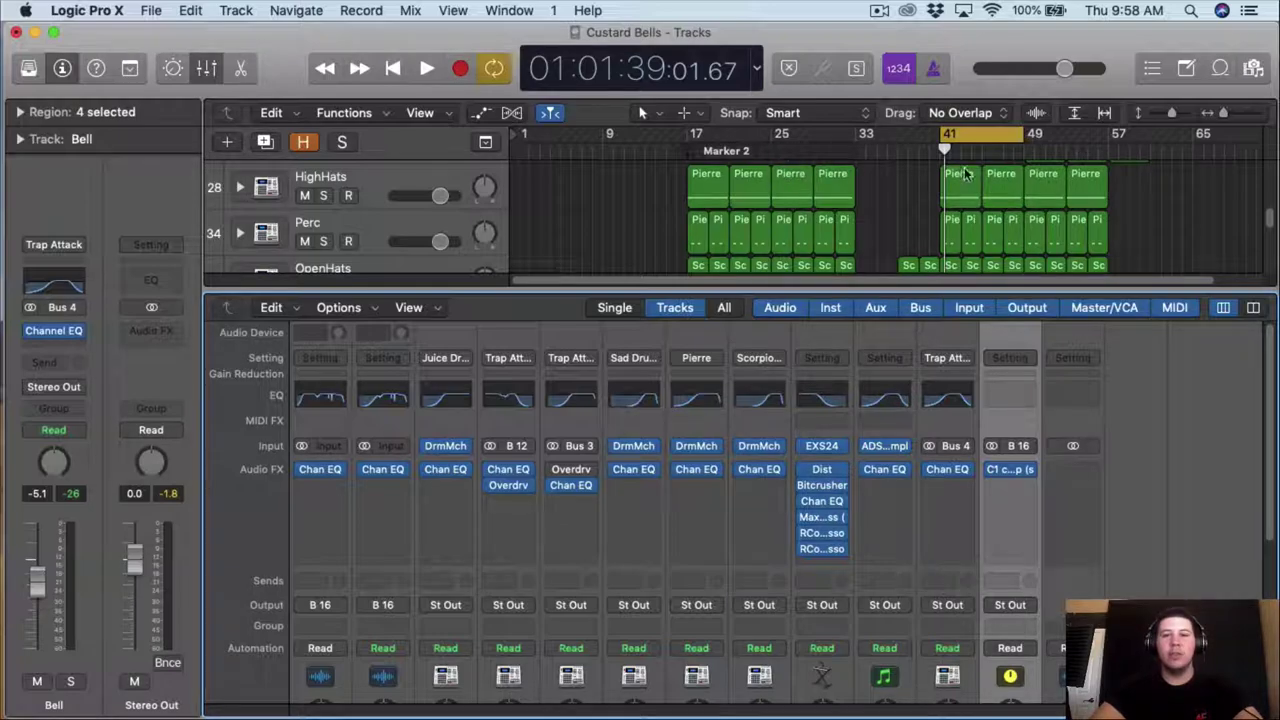
left_click_drag(690, 135, 855, 135)
- Insert the Waves H-Comp (s) stereo compressor after Overdrive on the Kick channel
left_click(503, 500)
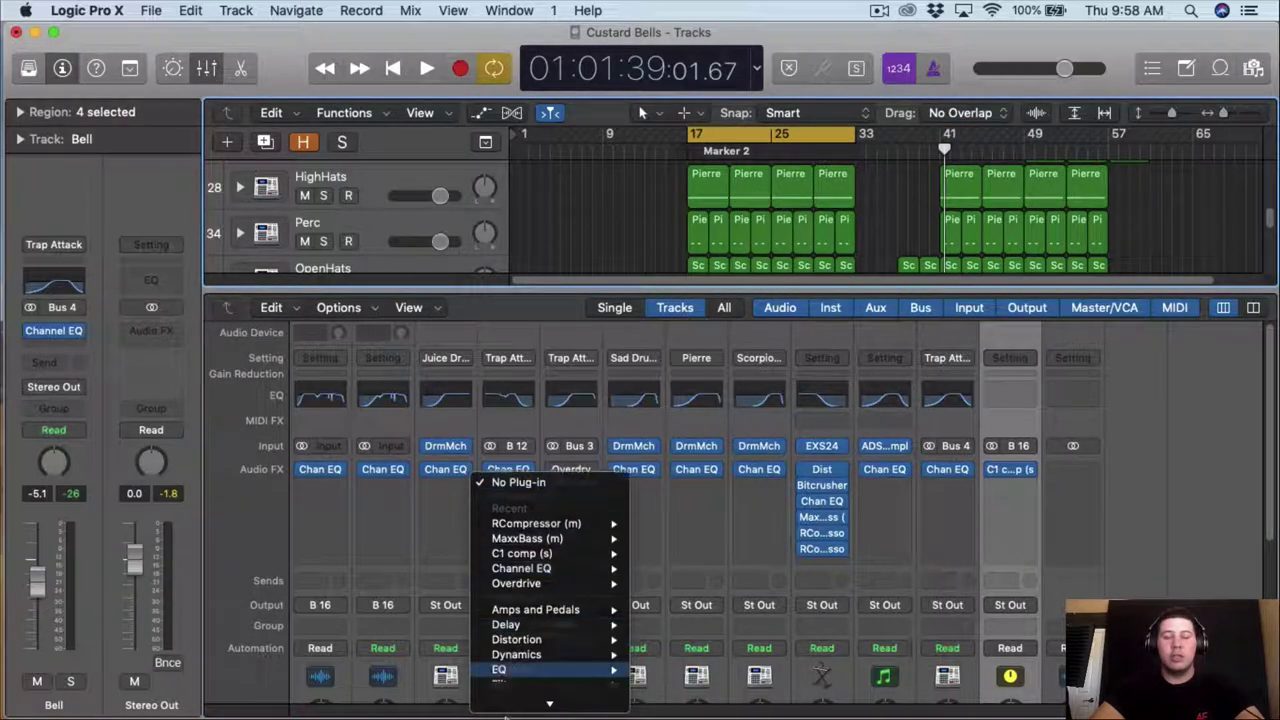
mouse_move(515, 704)
mouse_move(700, 508)
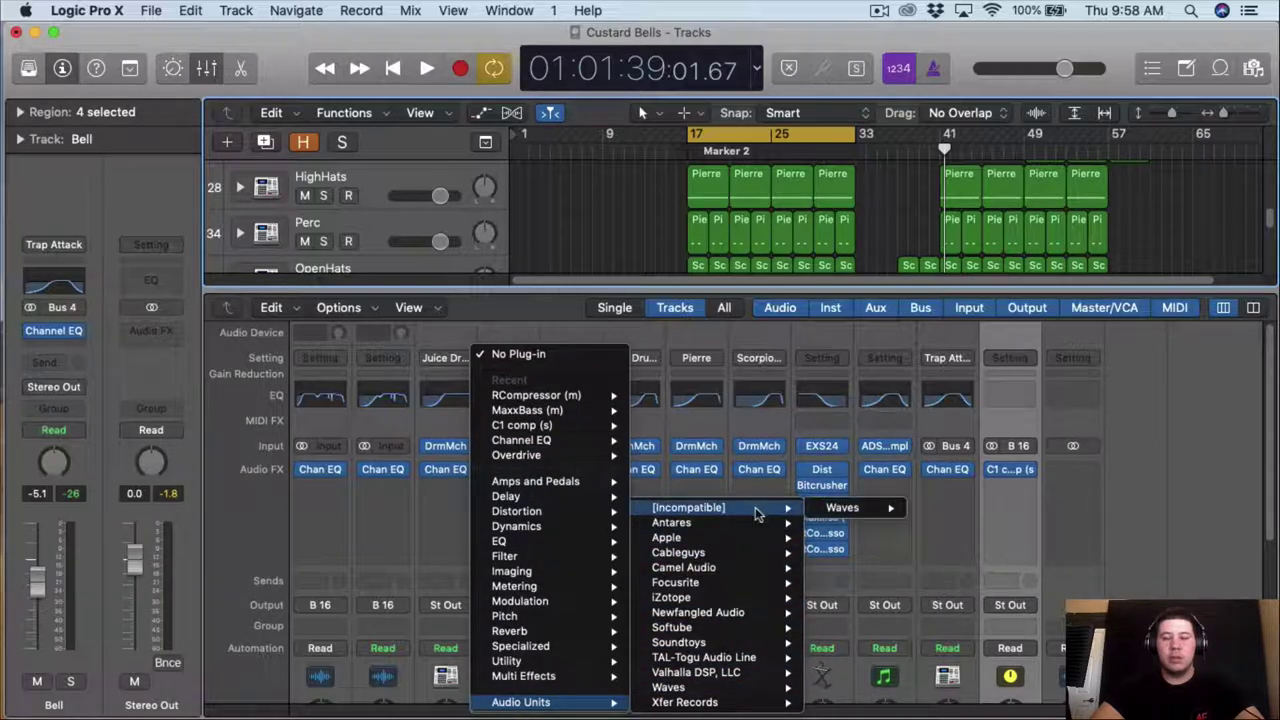
mouse_move(842, 508)
mouse_move(1000, 484)
scroll(1000, 484, "down", 3)
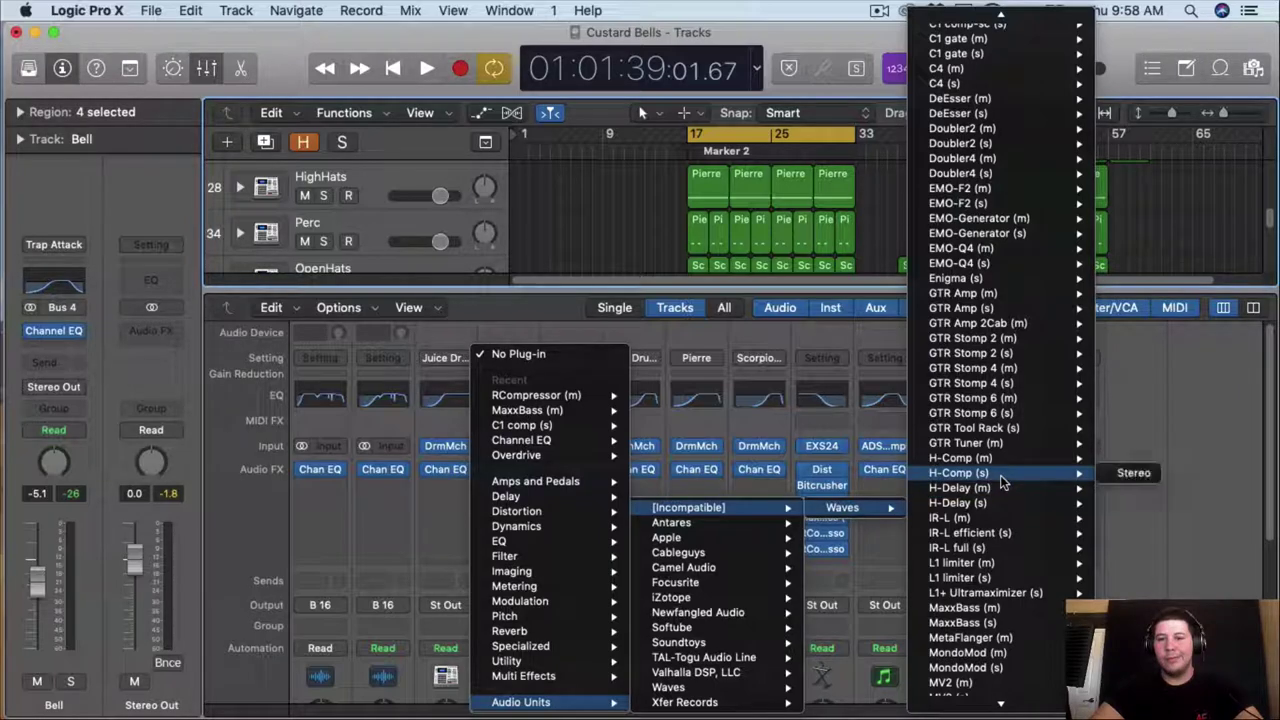
left_click(1110, 475)
left_click_drag(420, 54, 683, 86)
- Set the kick compressor's ratio to 2.99 and, with the section playing, its threshold to about -10 dB
left_click_drag(318, 372, 365, 387)
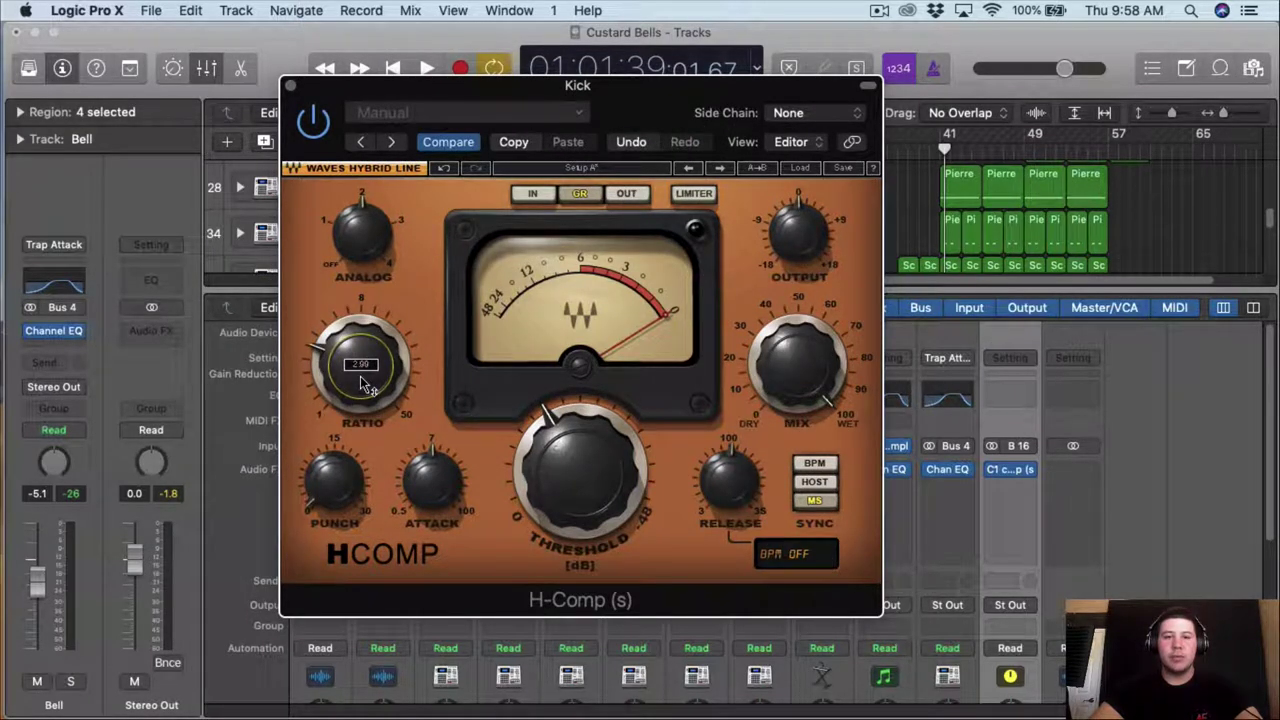
left_click(560, 476, "alt")
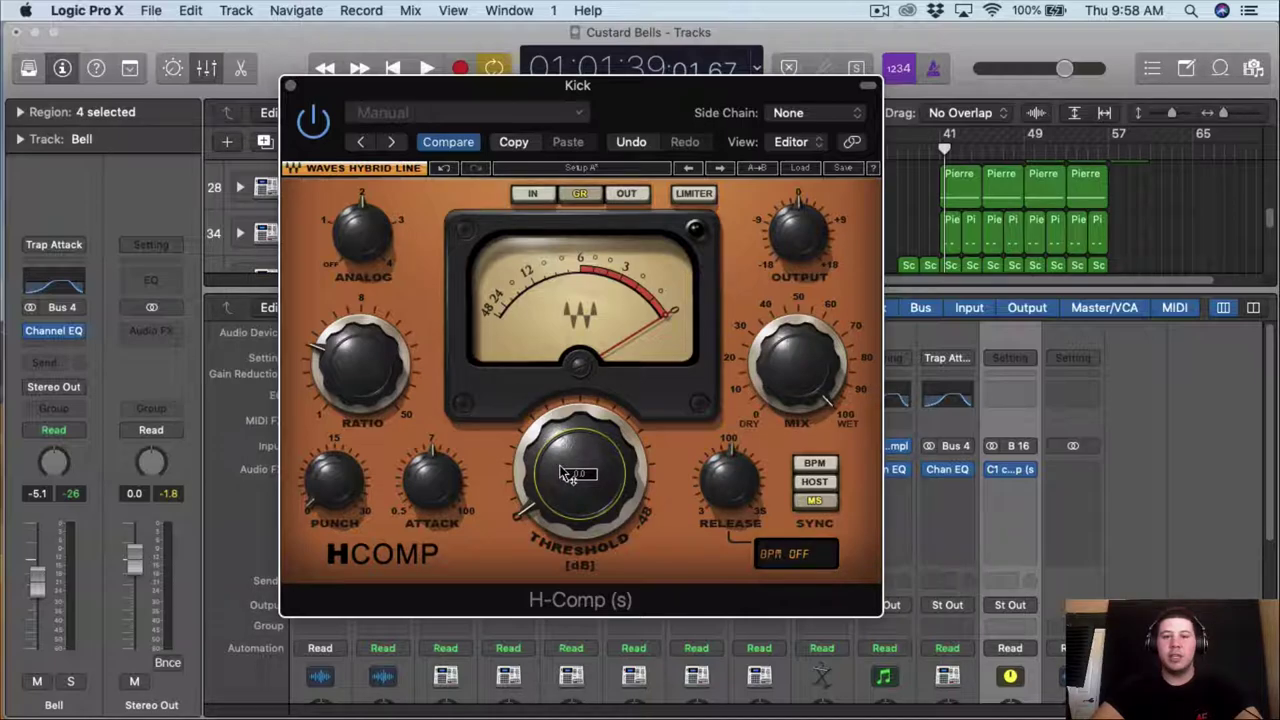
key("space")
left_click_drag(567, 476, 590, 472)
scroll(590, 464, "down", 5)
scroll(590, 464, "up", 10)
scroll(590, 472, "up", 15)
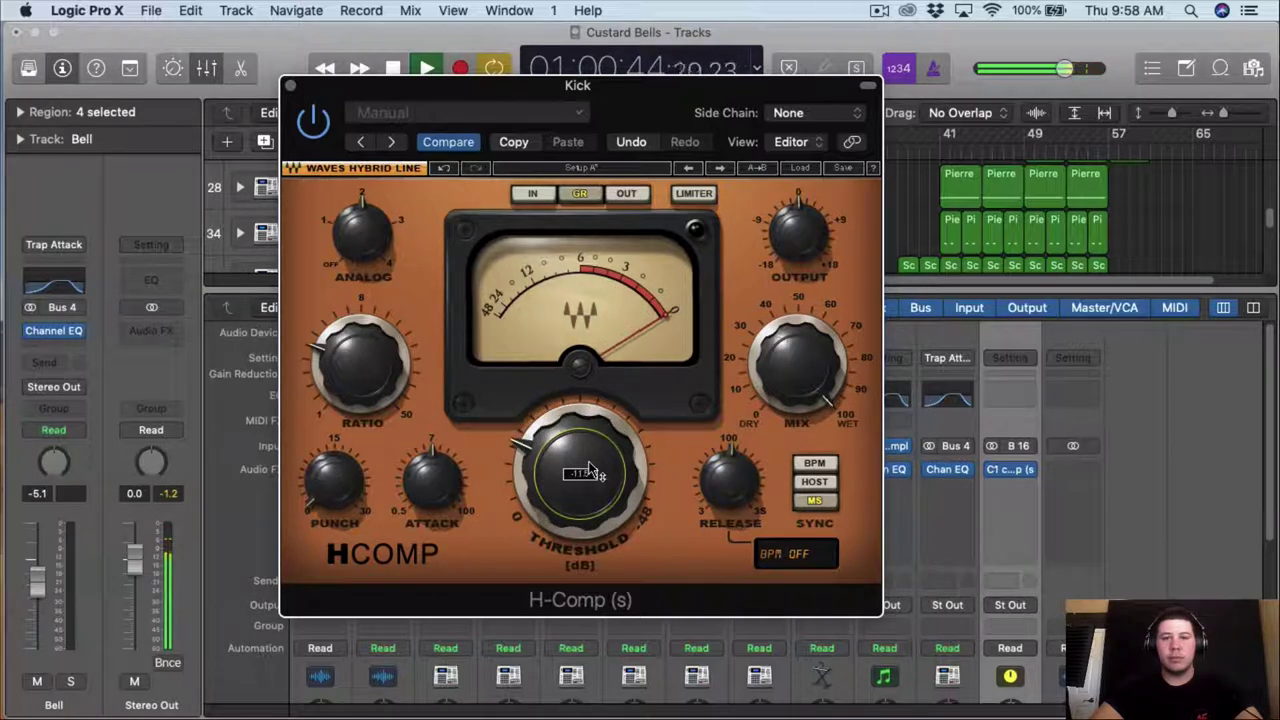
scroll(590, 472, "down", 5)
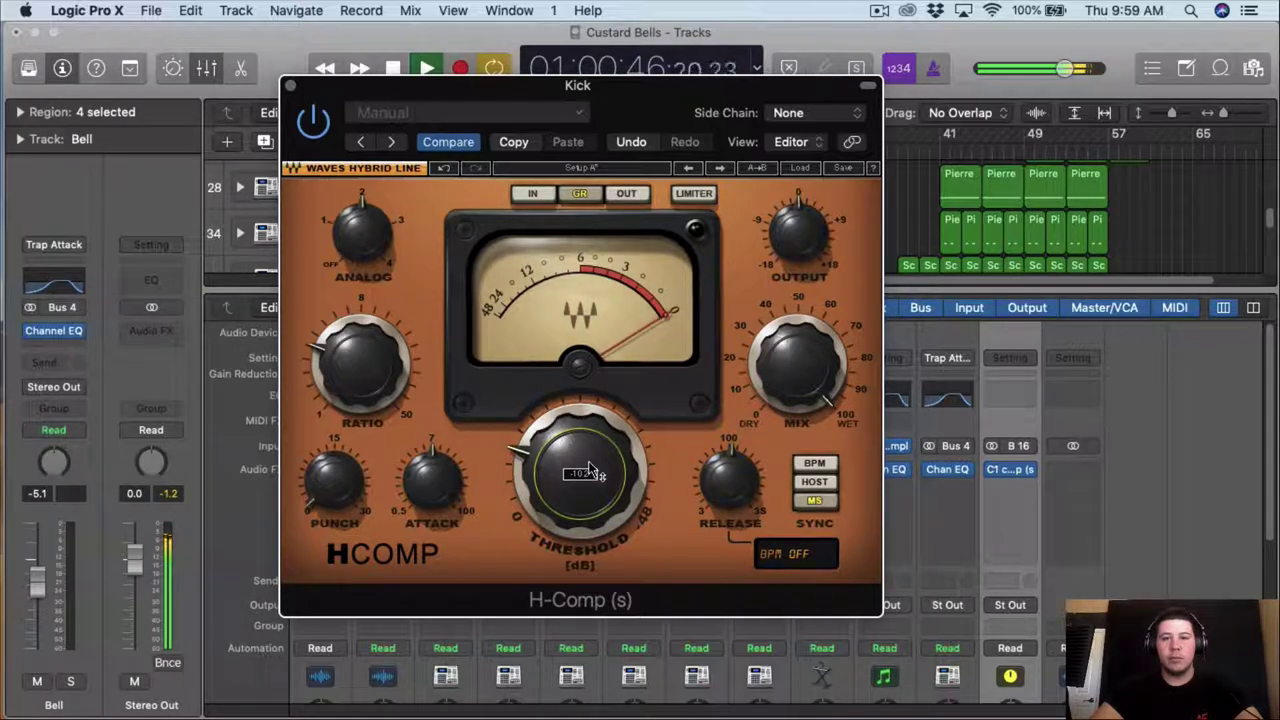
- Shorten the attack, lengthen the release and switch Analog off on the kick's H-Comp, and close its window
scroll(330, 496, "up", 10)
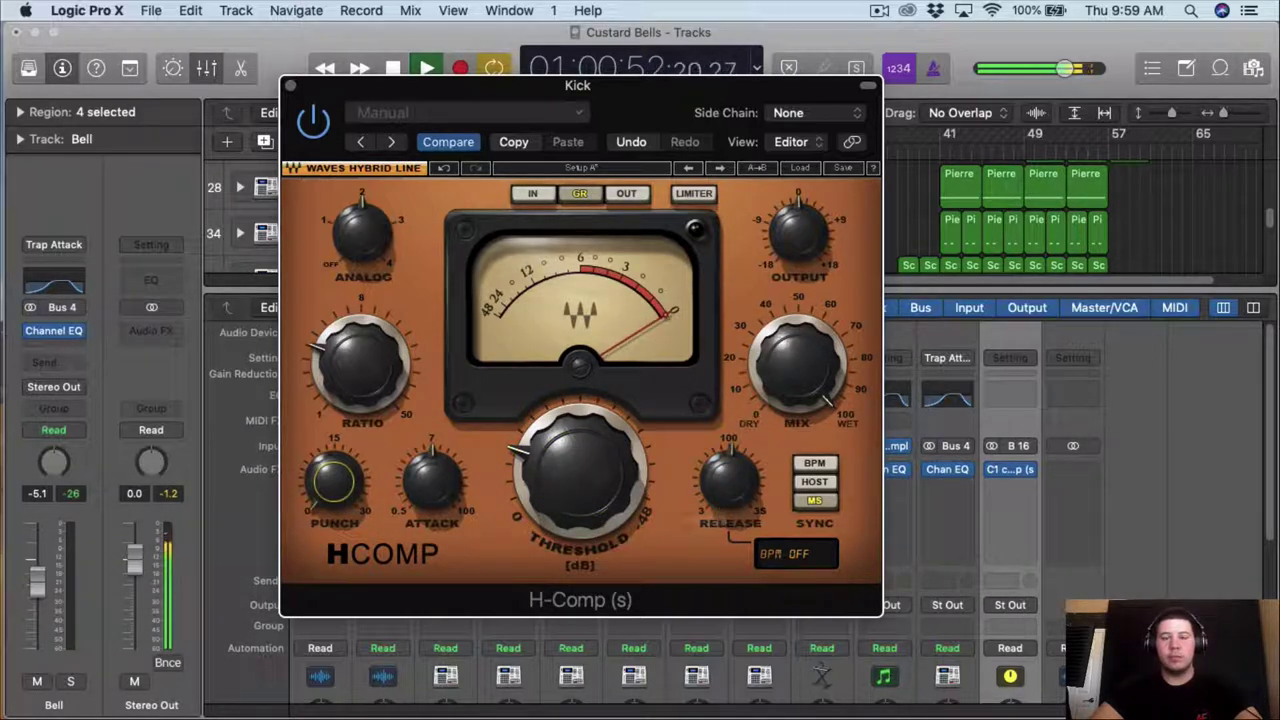
mouse_move(447, 500)
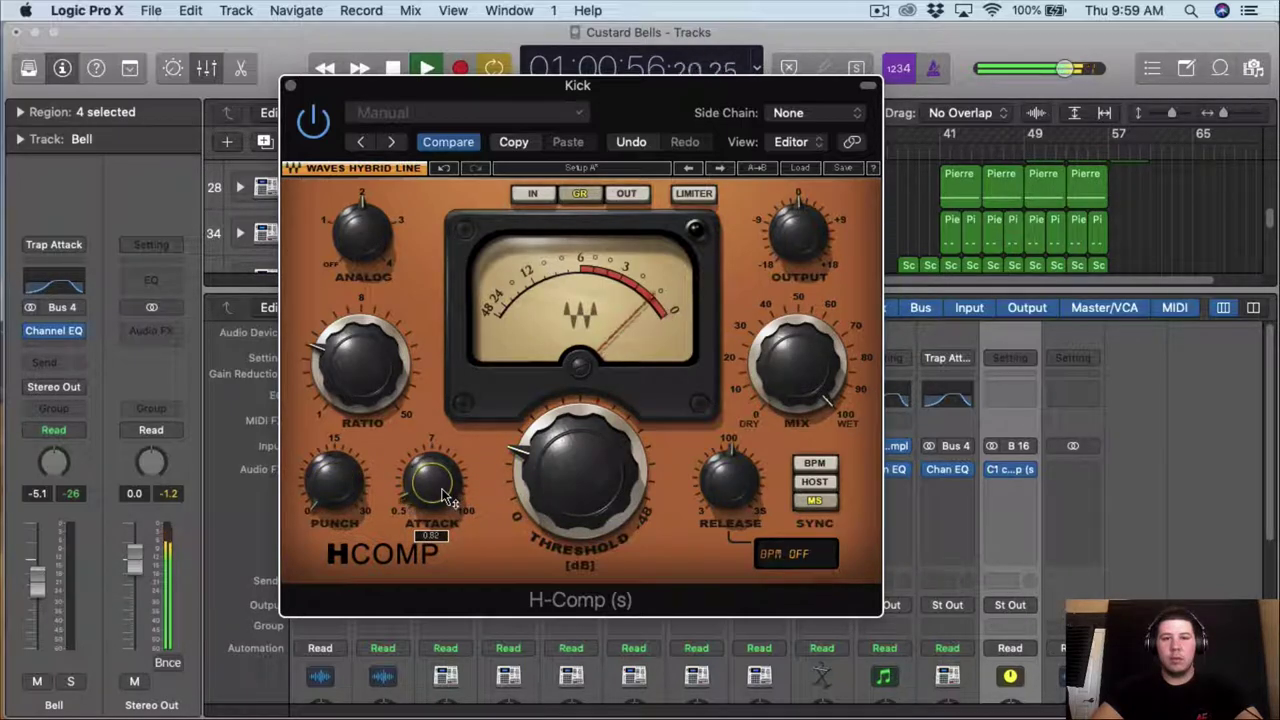
mouse_move(740, 505)
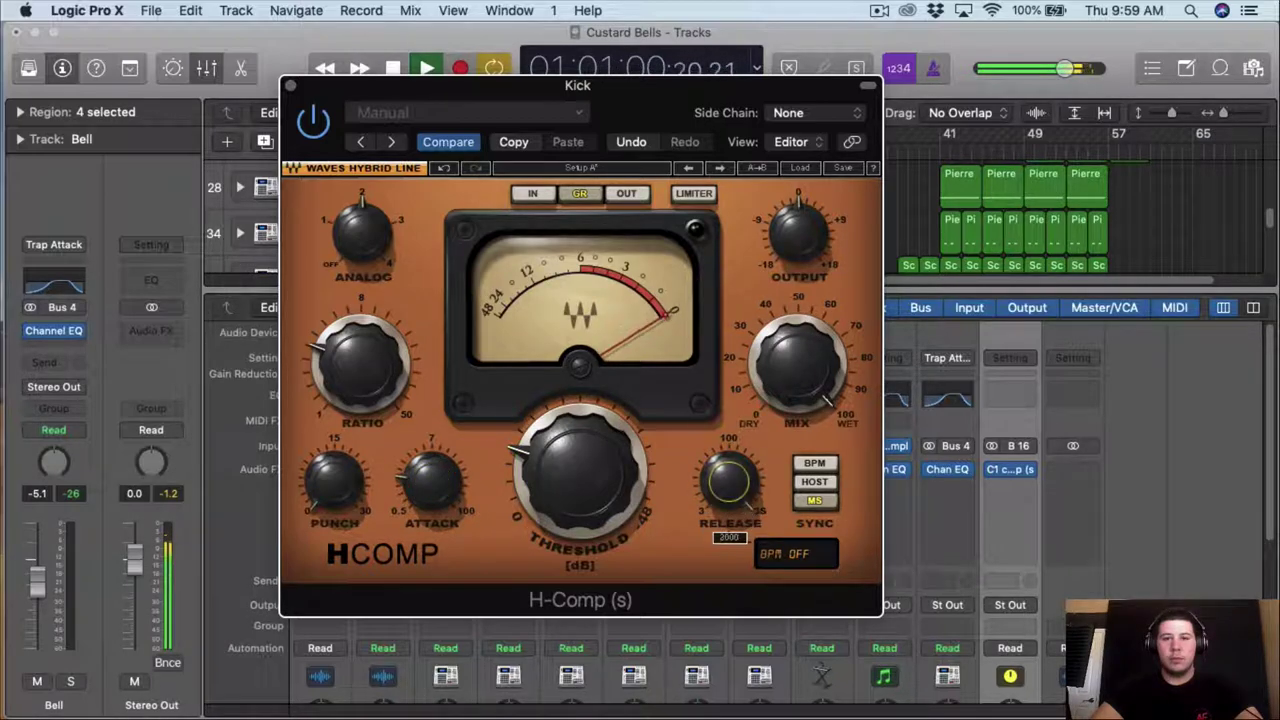
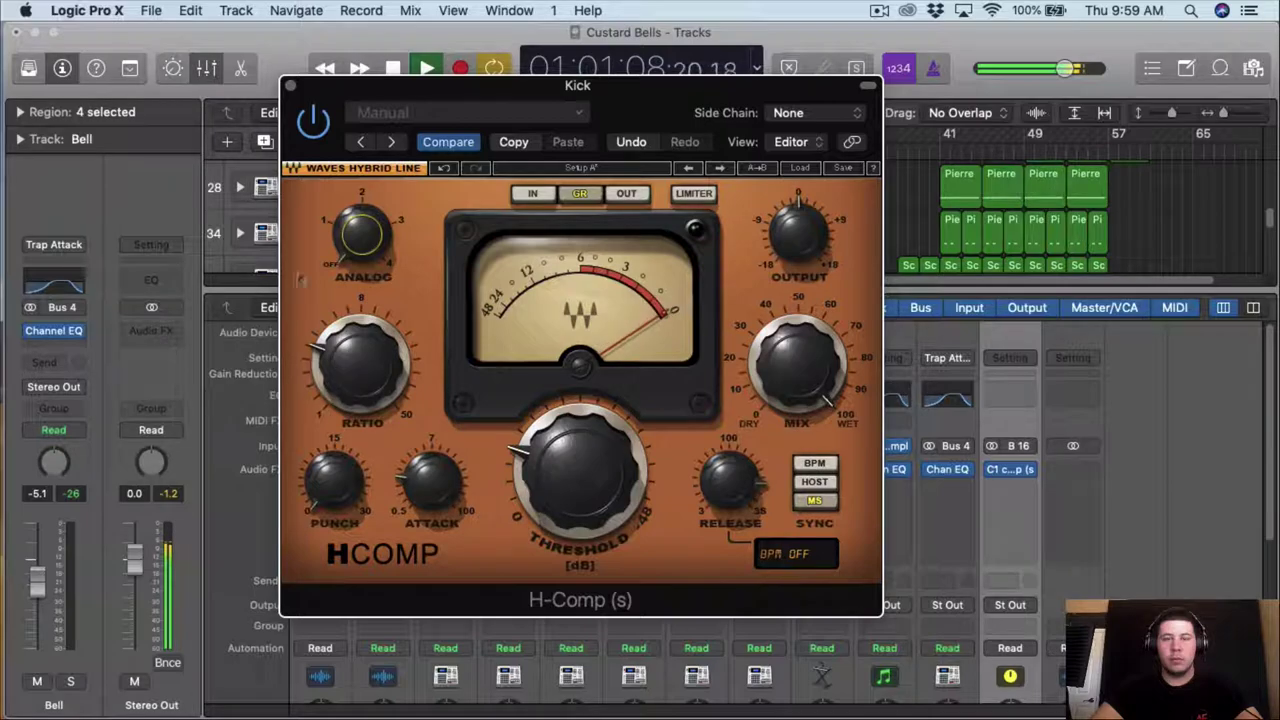
left_click(290, 86)
- Replay the section from bar 17 with the mixer faders in view to check the kick's level
scroll(678, 552, "down", 5)
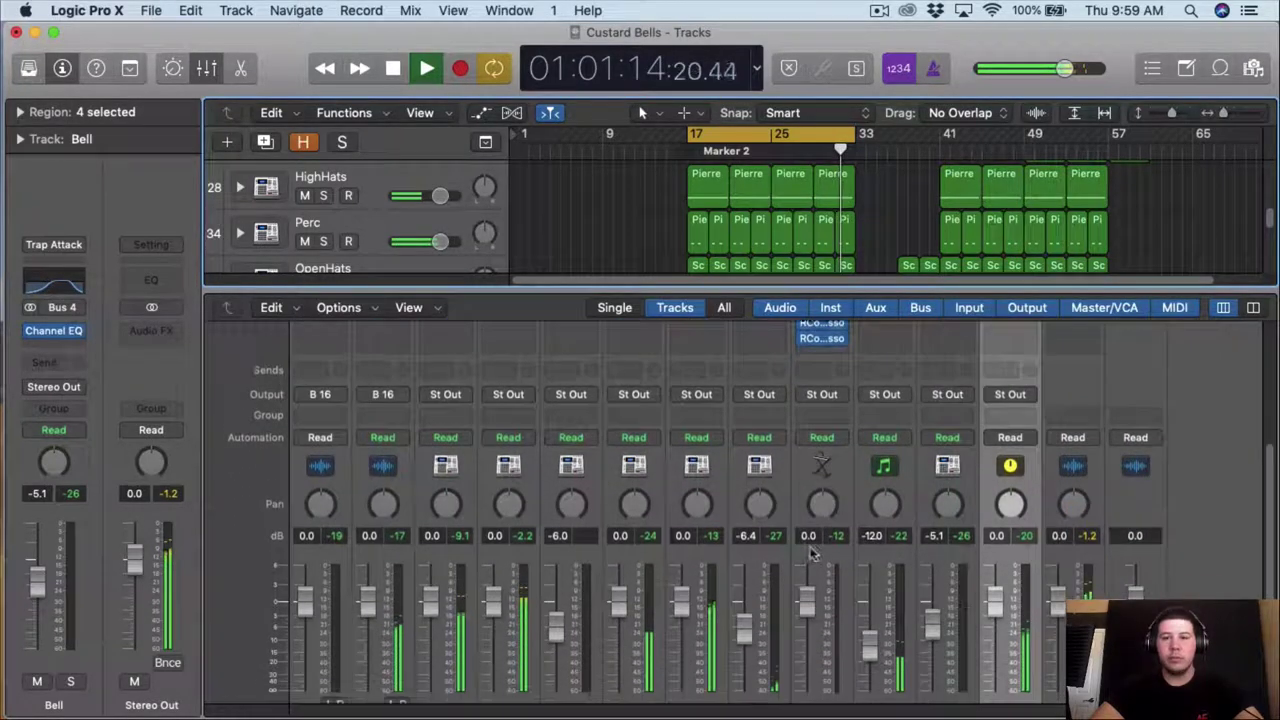
key("space")
key("space")
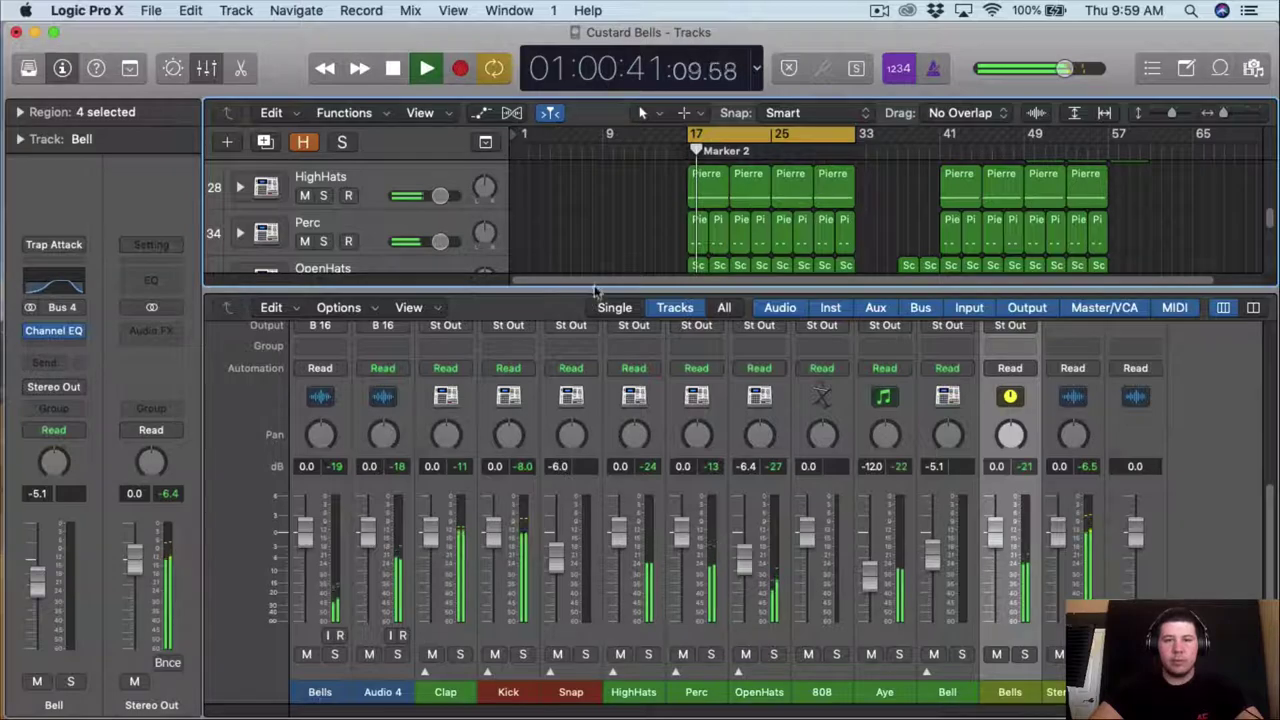
- Enlarge the arrangement to show the upper tracks, select the Clap track and stop playback
left_click_drag(598, 290, 598, 378)
left_click_drag(575, 484, 578, 490)
scroll(620, 322, "up", 5)
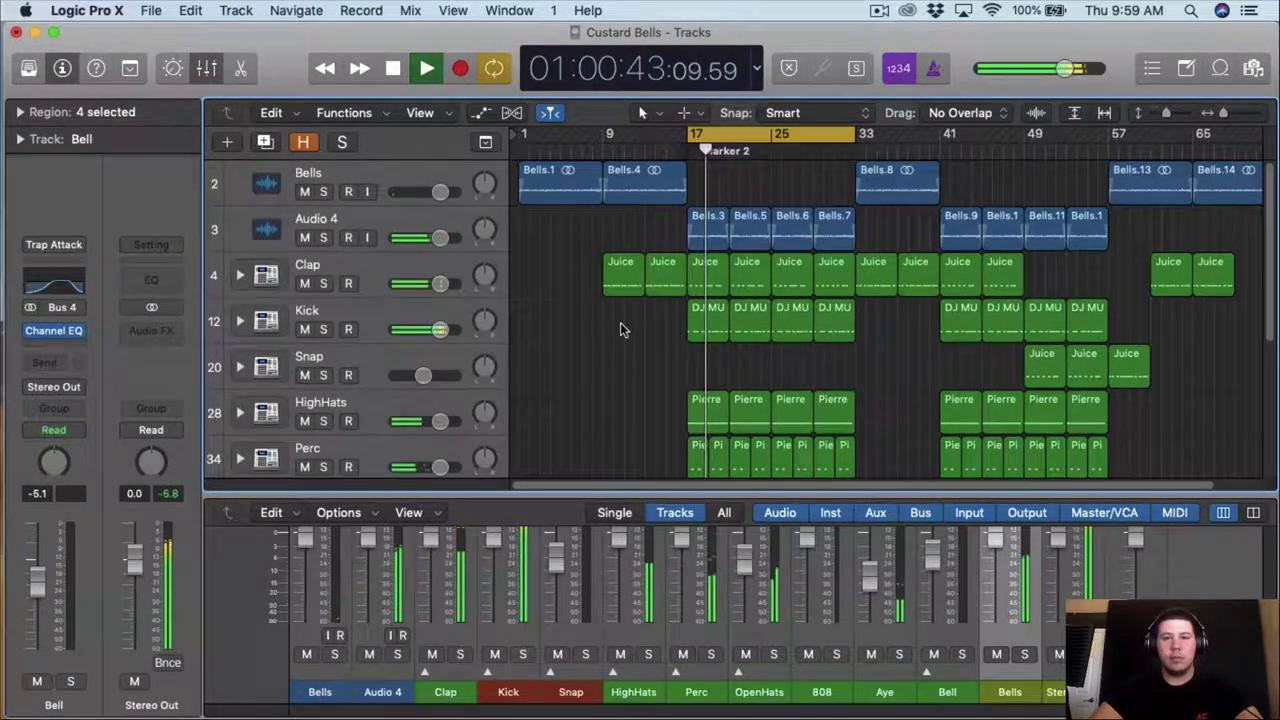
left_click(378, 271)
key("space")
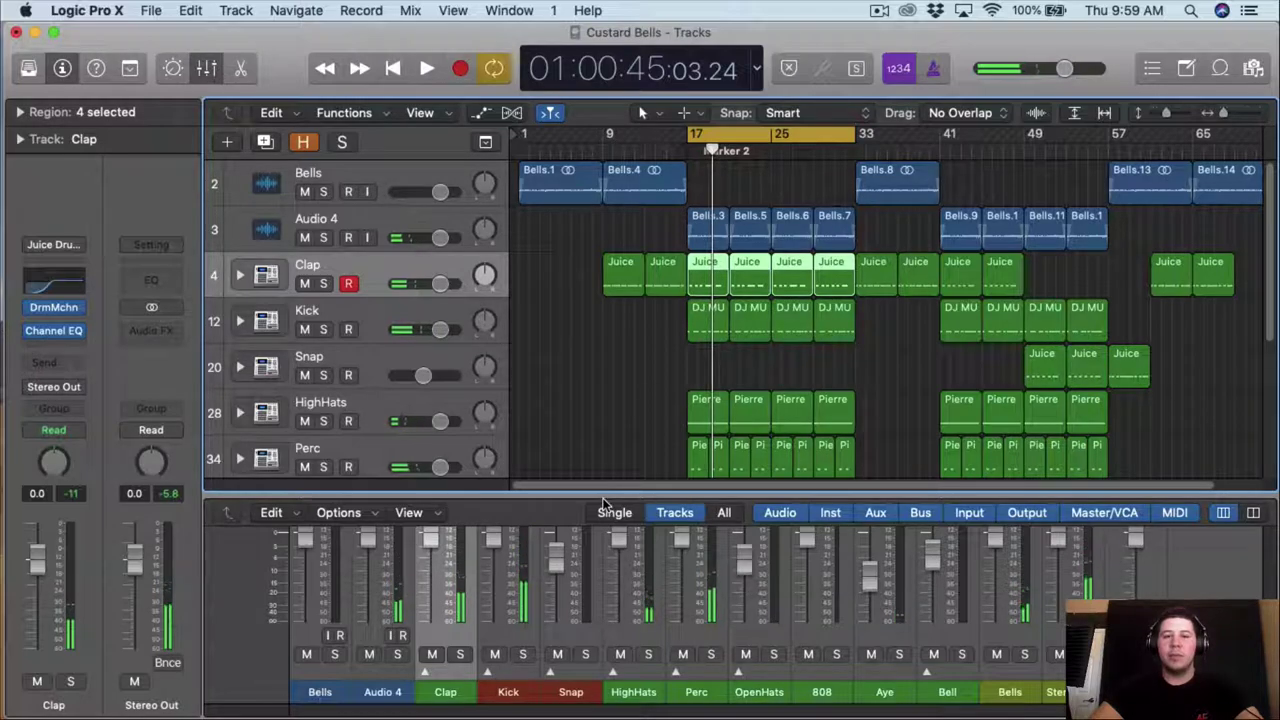
- Add a stereo H-Comp after the Channel EQ on the Clap channel
left_click_drag(600, 497, 588, 228)
scroll(468, 406, "up", 3)
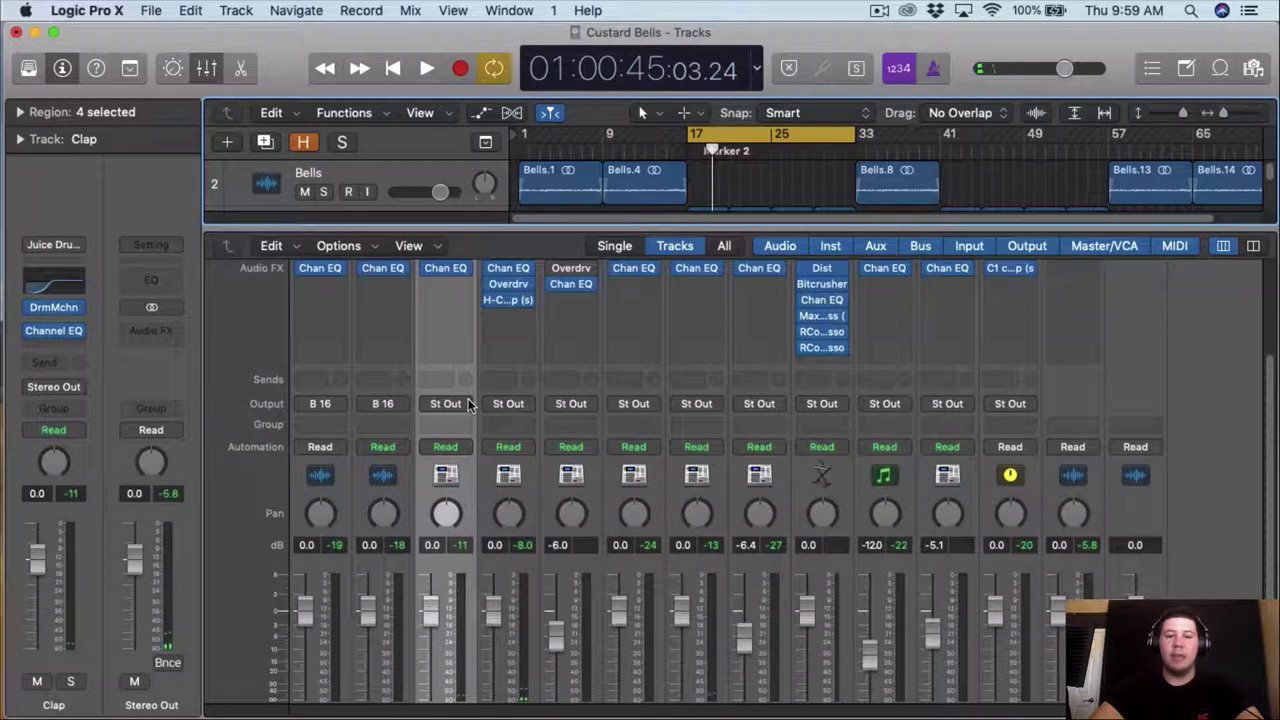
left_click(458, 284)
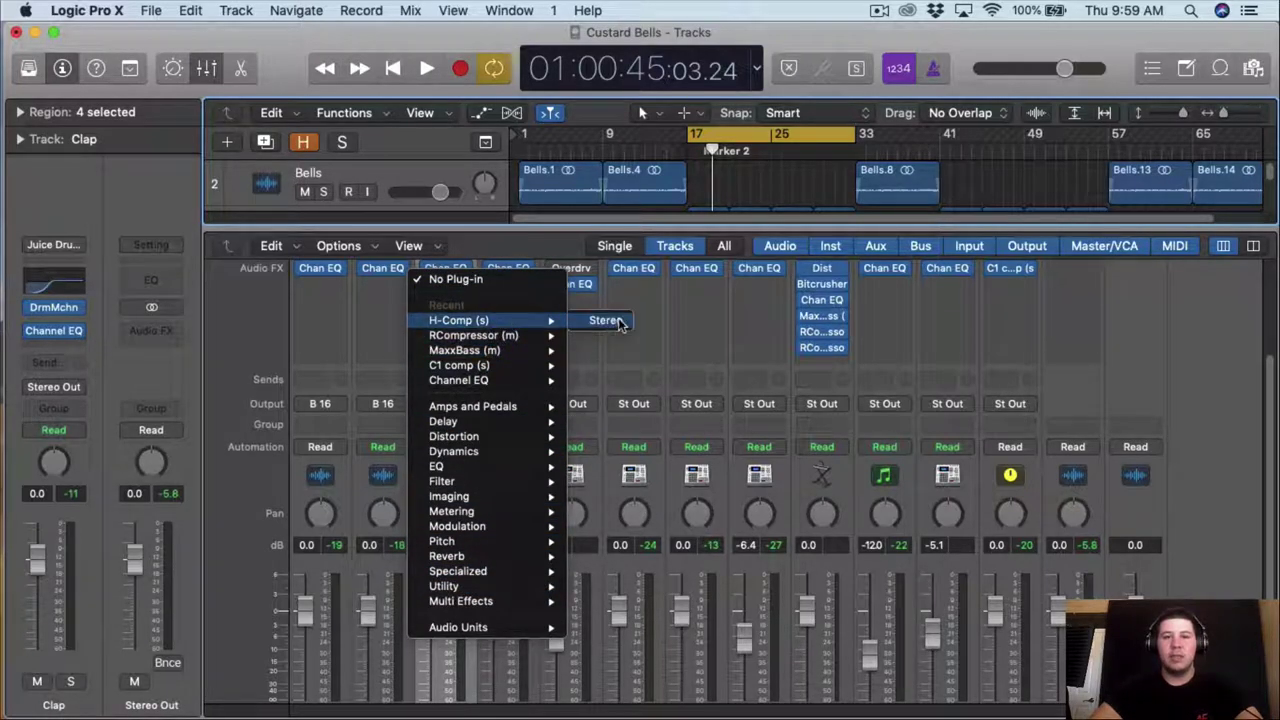
left_click(605, 320)
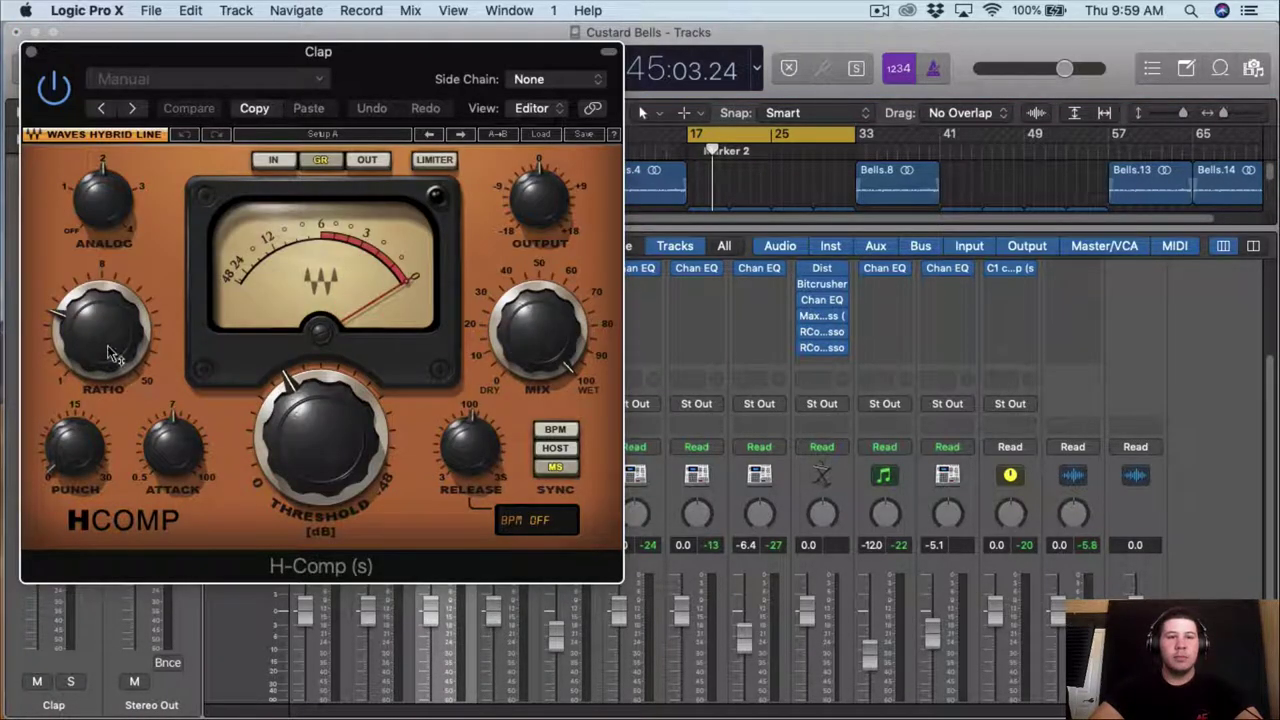
- With the section playing, adjust the ratio and threshold of the clap's H-Comp and shorten its attack and release
left_click_drag(108, 348, 108, 346)
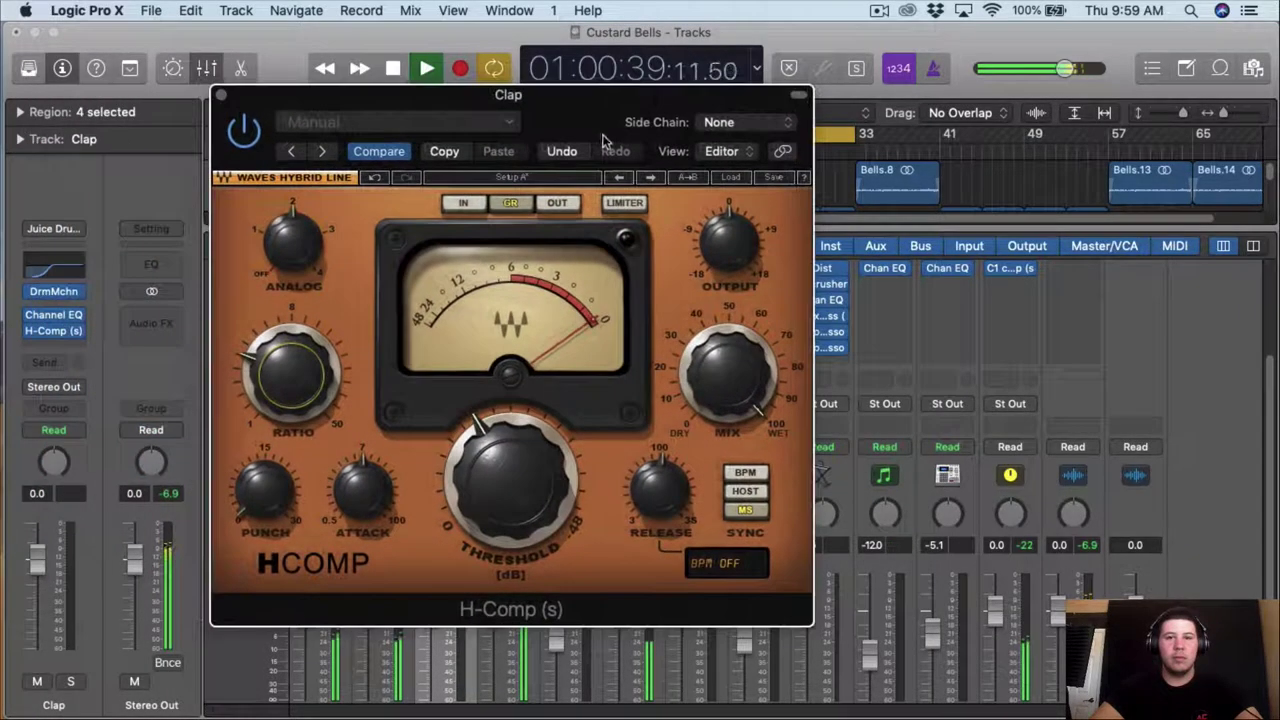
scroll(517, 490, "up", 5)
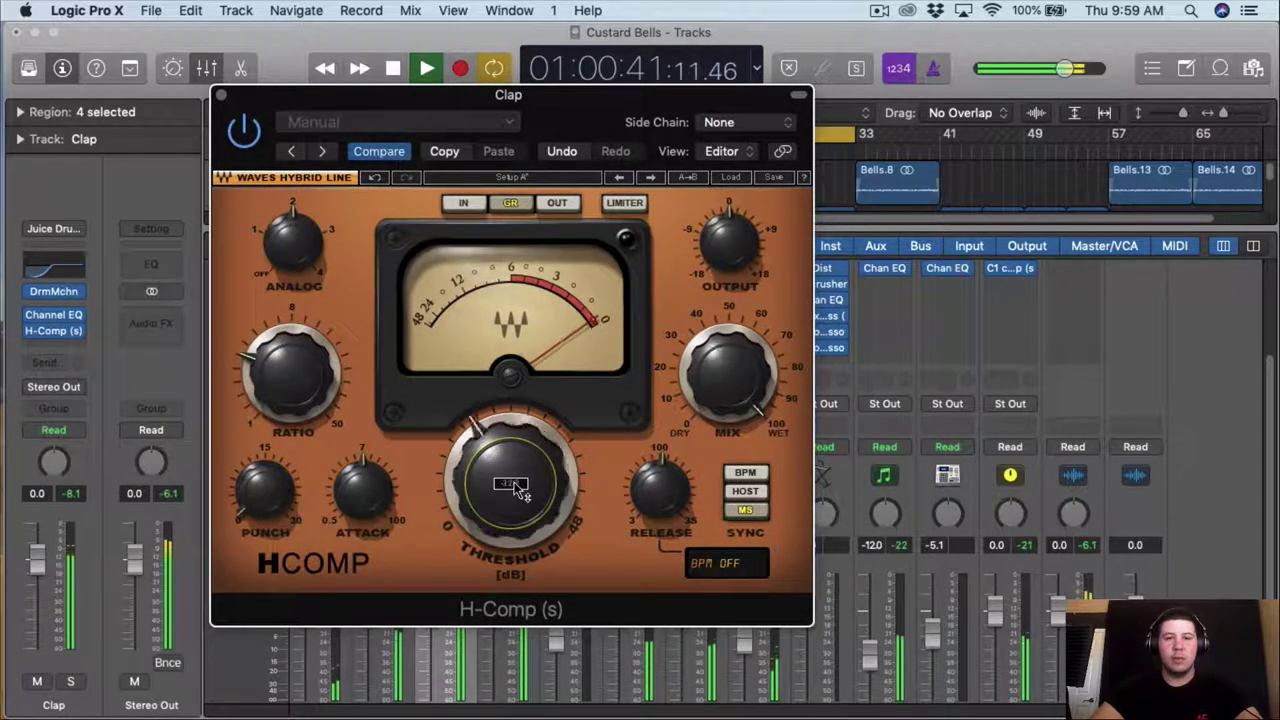
scroll(517, 487, "down", 8)
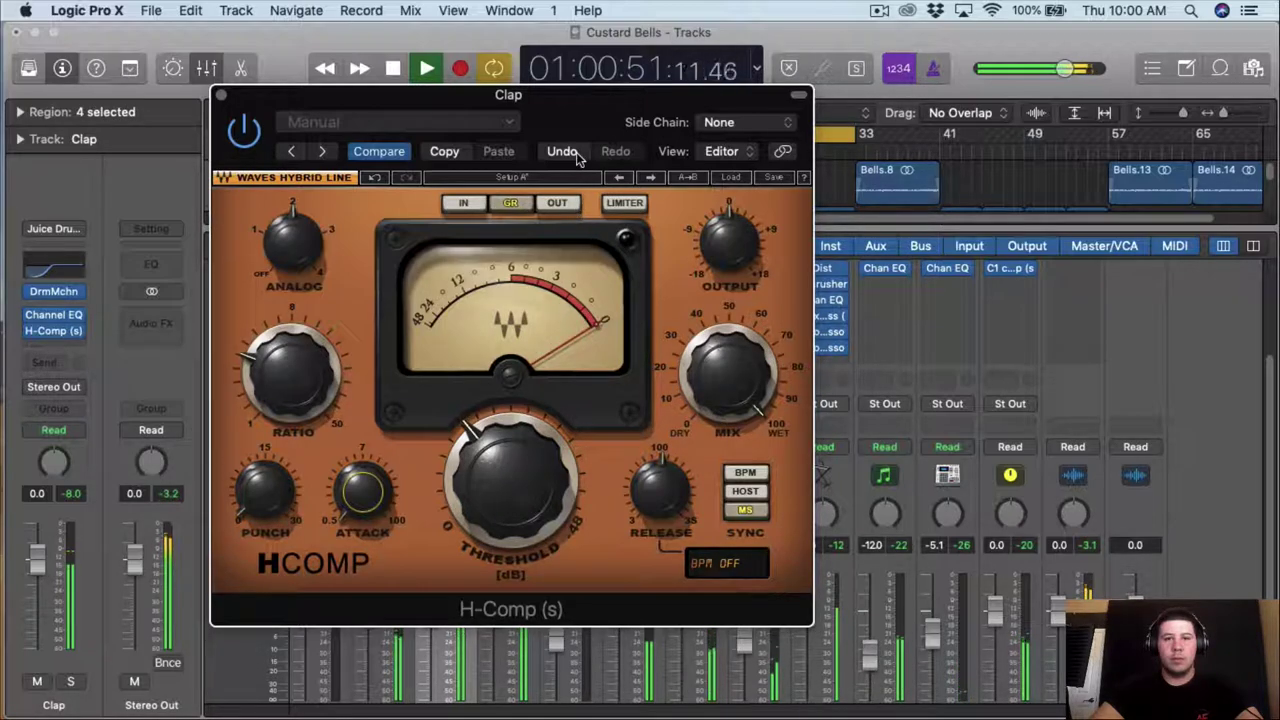
left_click_drag(652, 502, 668, 404)
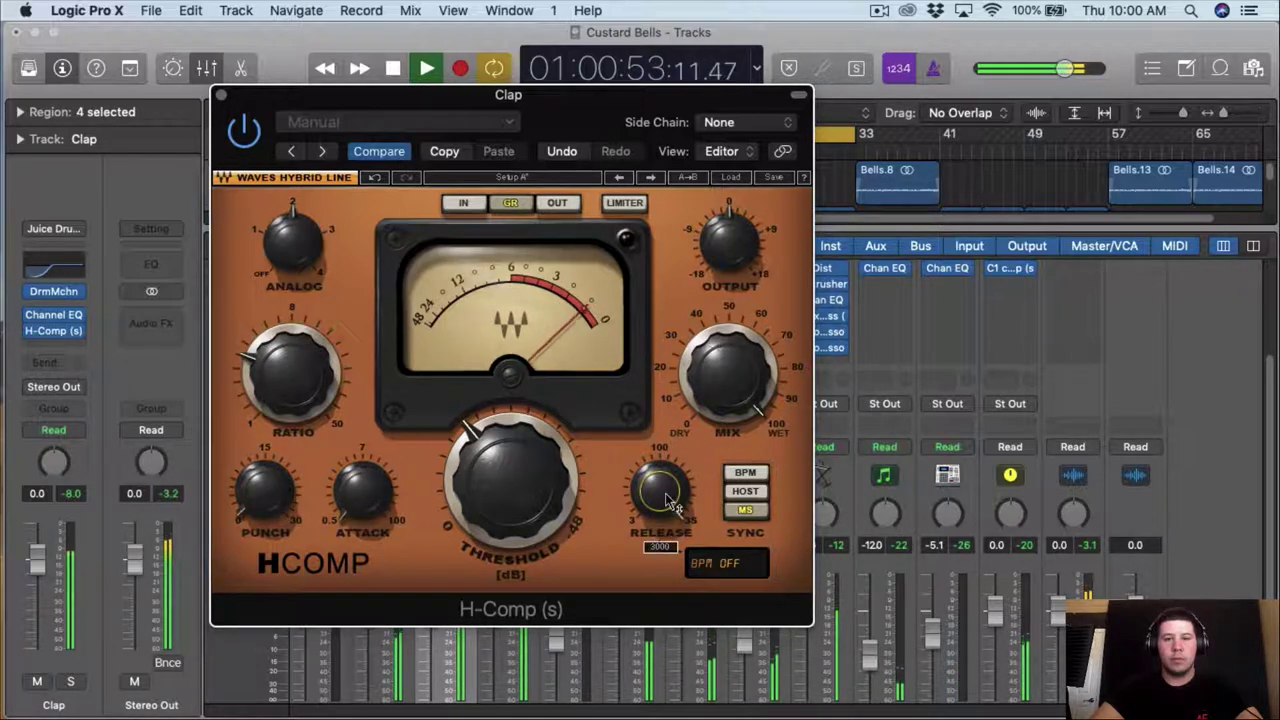
left_click_drag(665, 489, 654, 590)
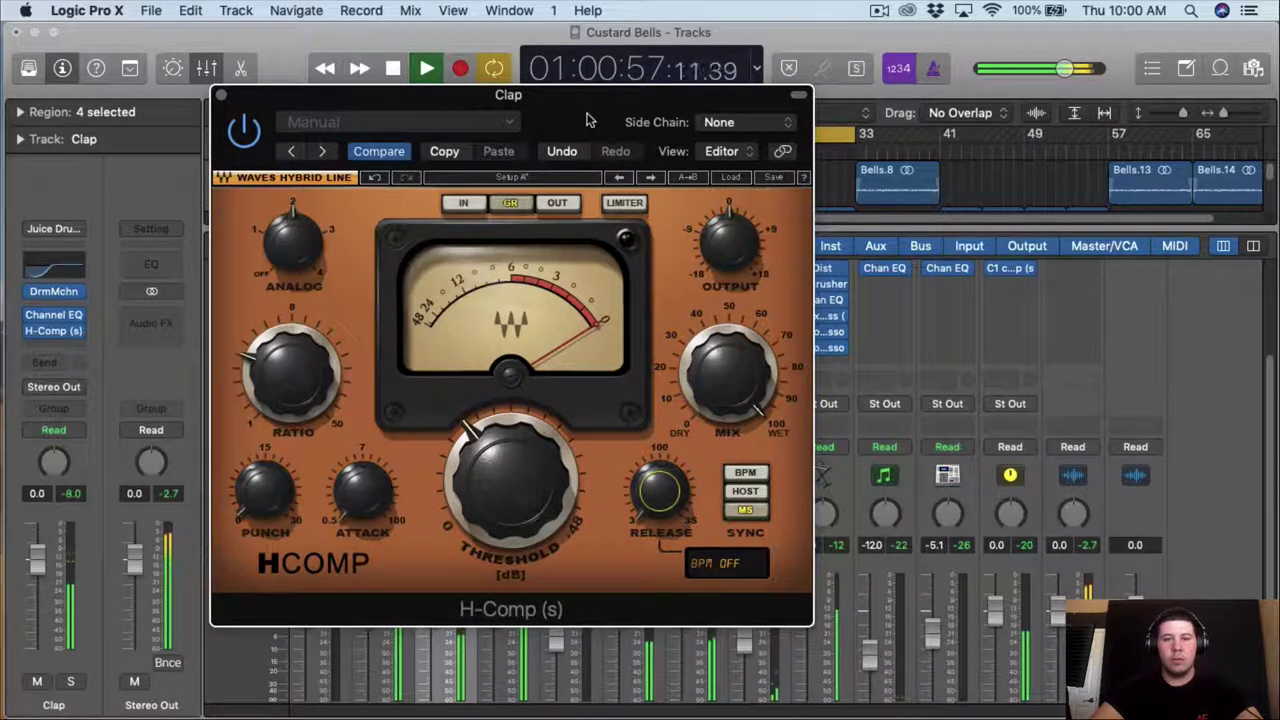
- Listen from bar 9 without the cycle, lower Analog to 1 on the clap's H-Comp, then close its window and stop playback
left_click_drag(588, 109, 602, 441)
left_click(606, 140)
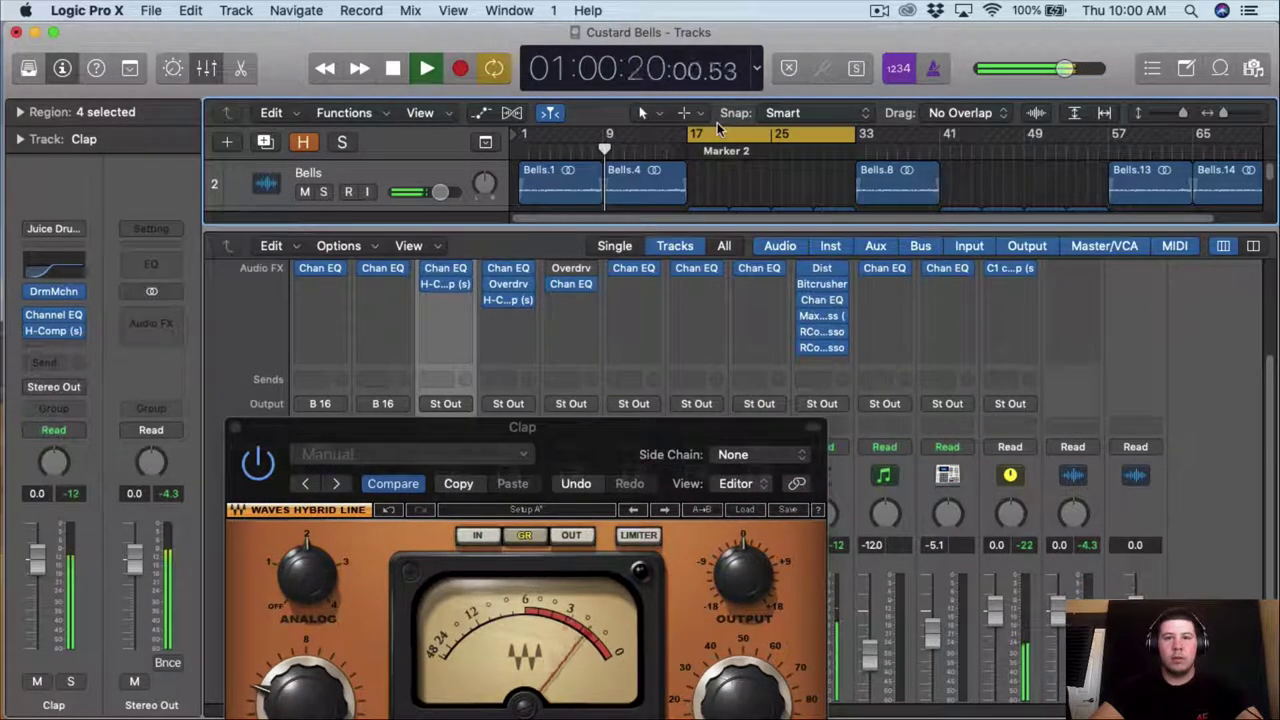
left_click_drag(586, 437, 677, 184)
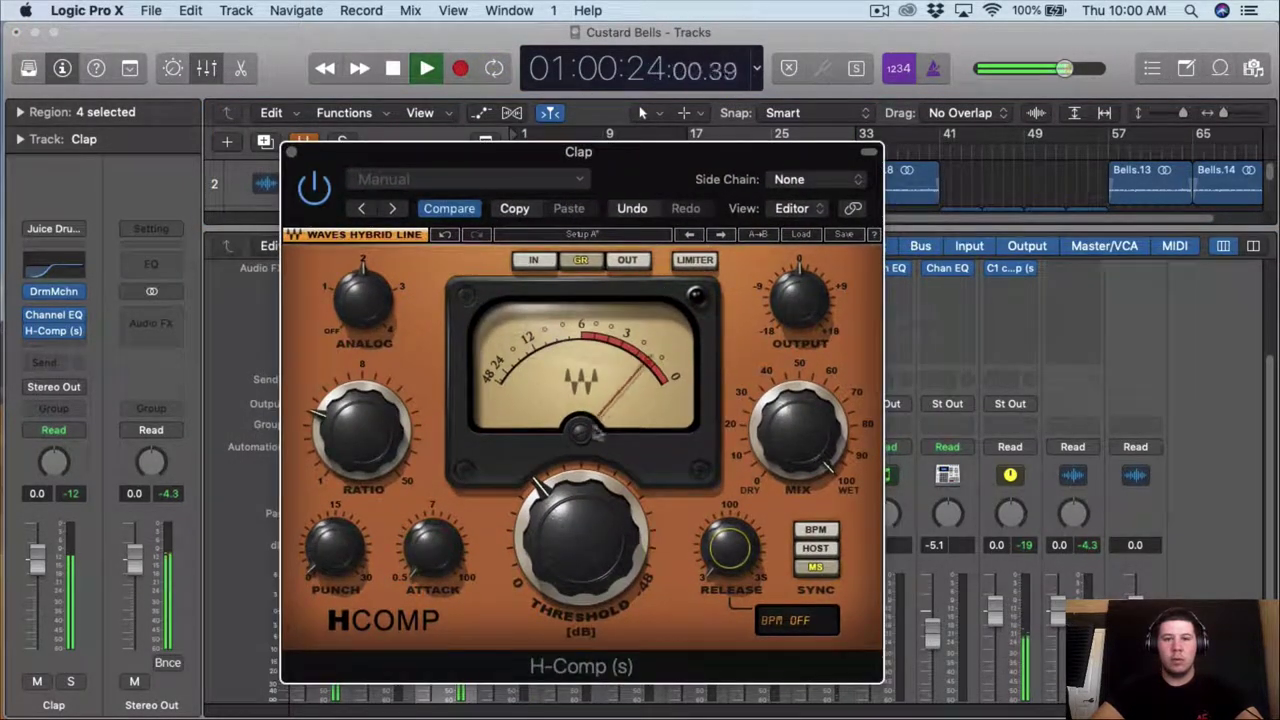
left_click(320, 195)
left_click_drag(359, 306, 359, 330)
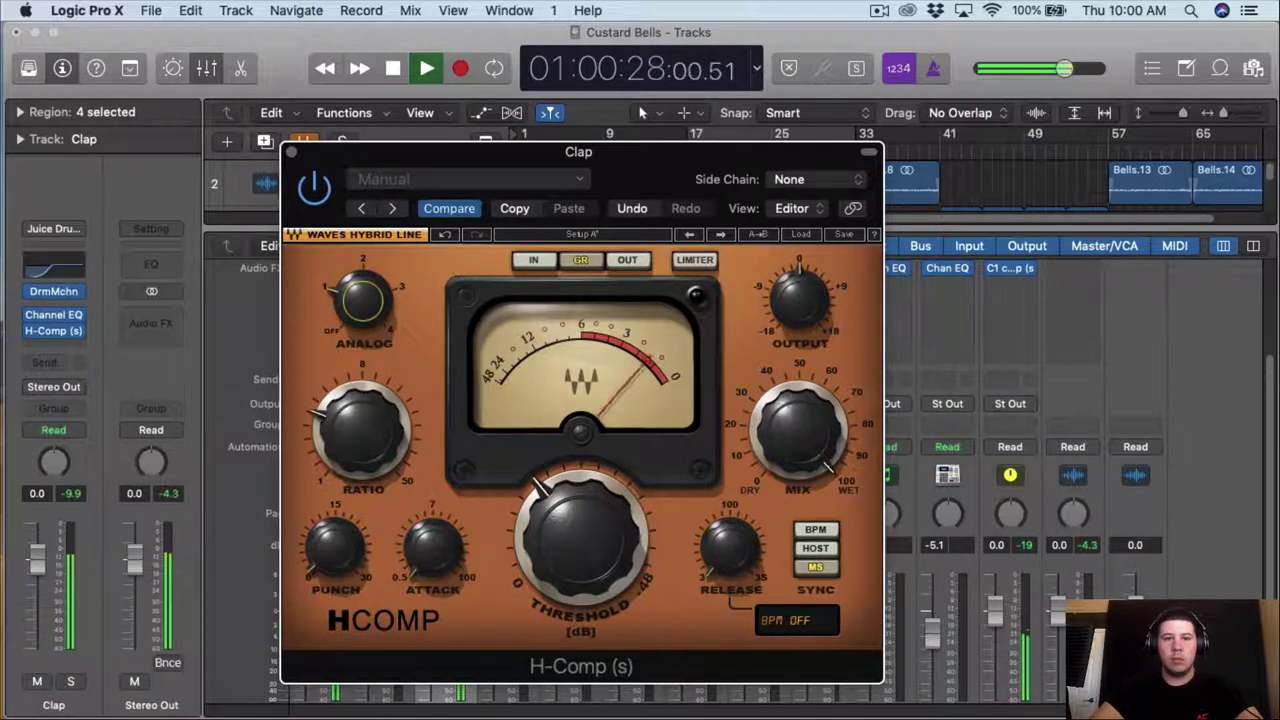
left_click(291, 152)
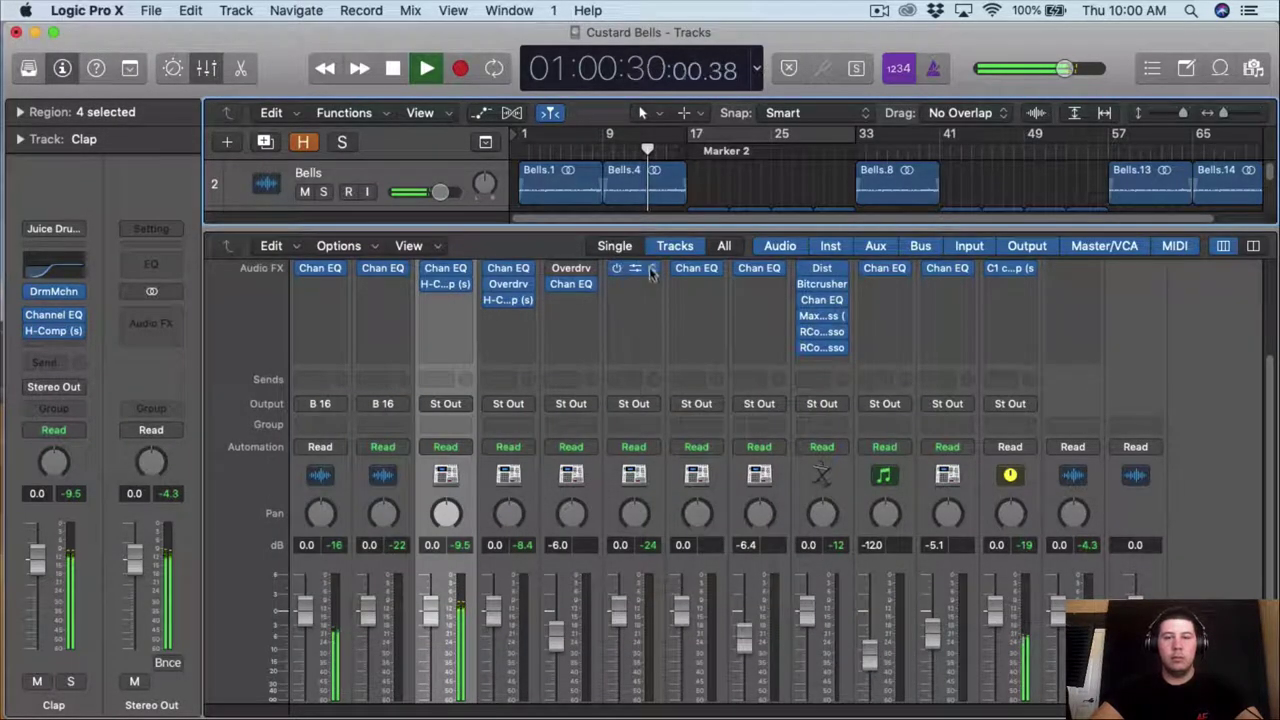
key("space")
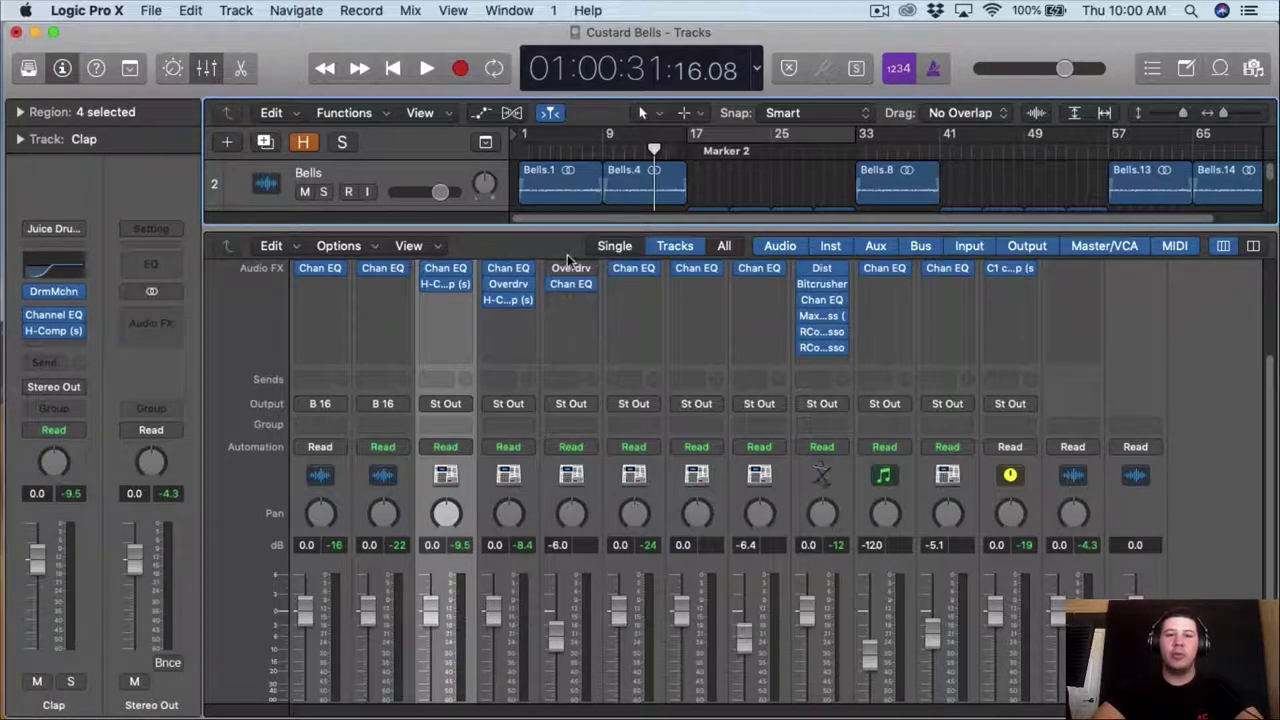
- Open the two Clap regions between bars 9 and 17 in an enlarged Piano Roll and fit their notes in view
left_click_drag(568, 224, 541, 540)
left_click_drag(578, 282, 650, 288)
double_click(655, 289)
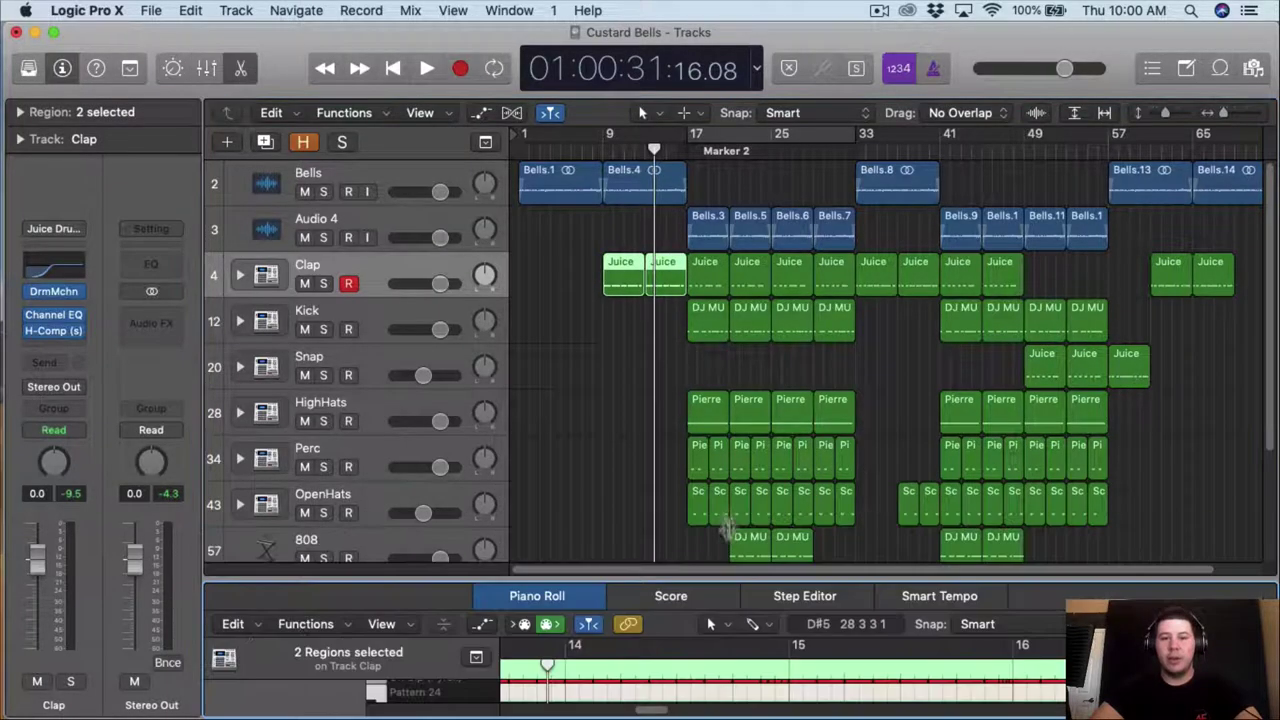
left_click_drag(725, 576, 698, 163)
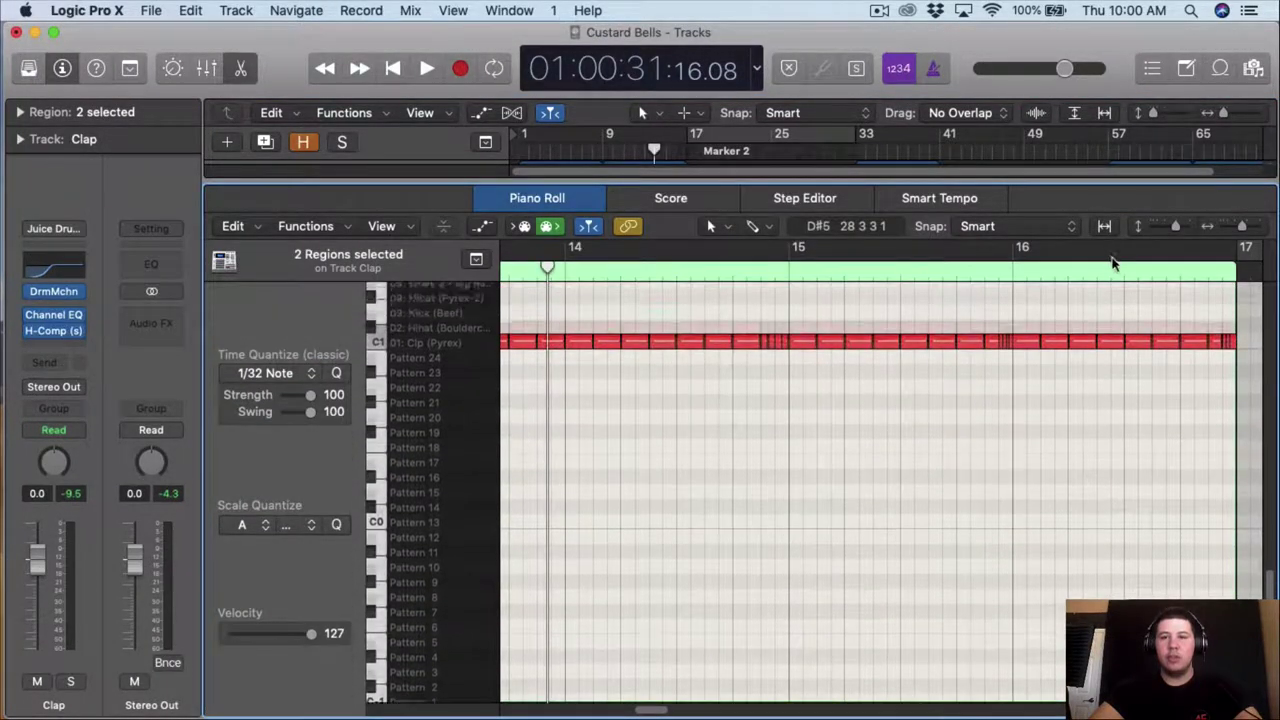
mouse_move(1234, 227)
left_mouse_down()
mouse_move(1248, 230)
mouse_move(1236, 229)
left_mouse_up()
scroll(1034, 323, "left", 6)
- Apply the Humanize MIDI transform to all clap notes of both regions, with random ranges of 10 for position, velocity and length
left_click_drag(566, 432, 1250, 432)
left_click(305, 226)
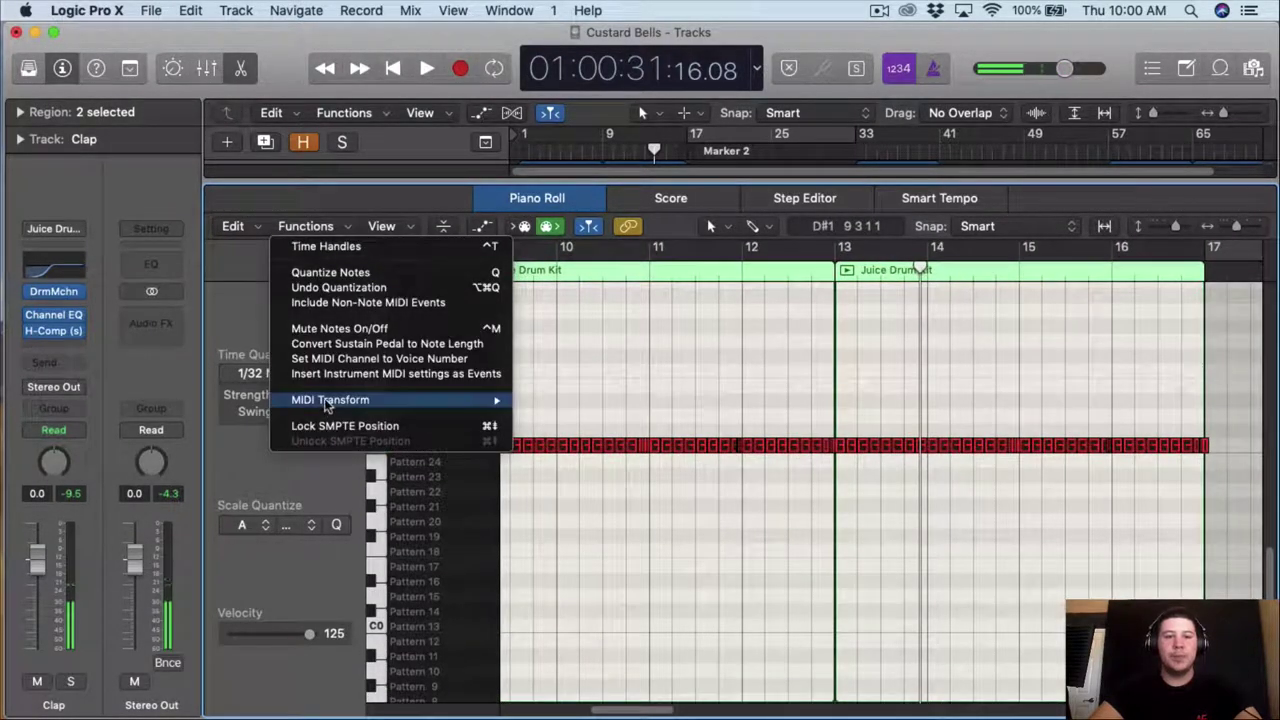
mouse_move(324, 399)
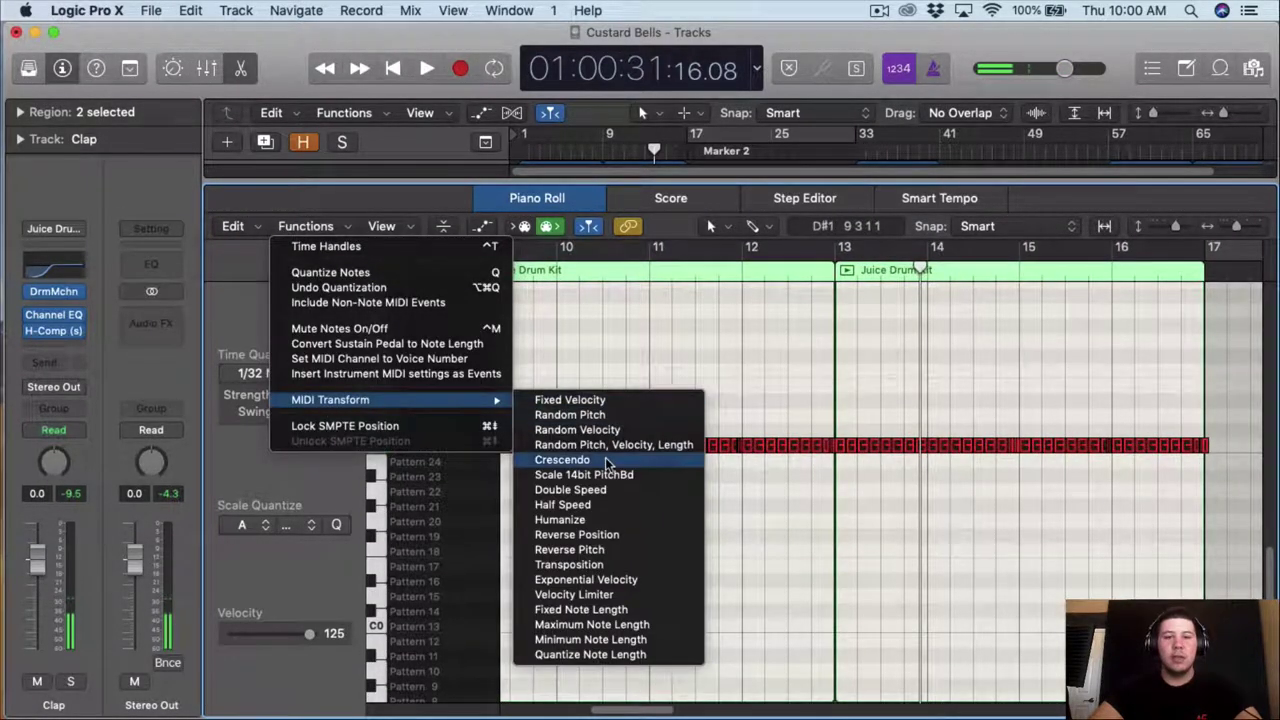
left_click(606, 519)
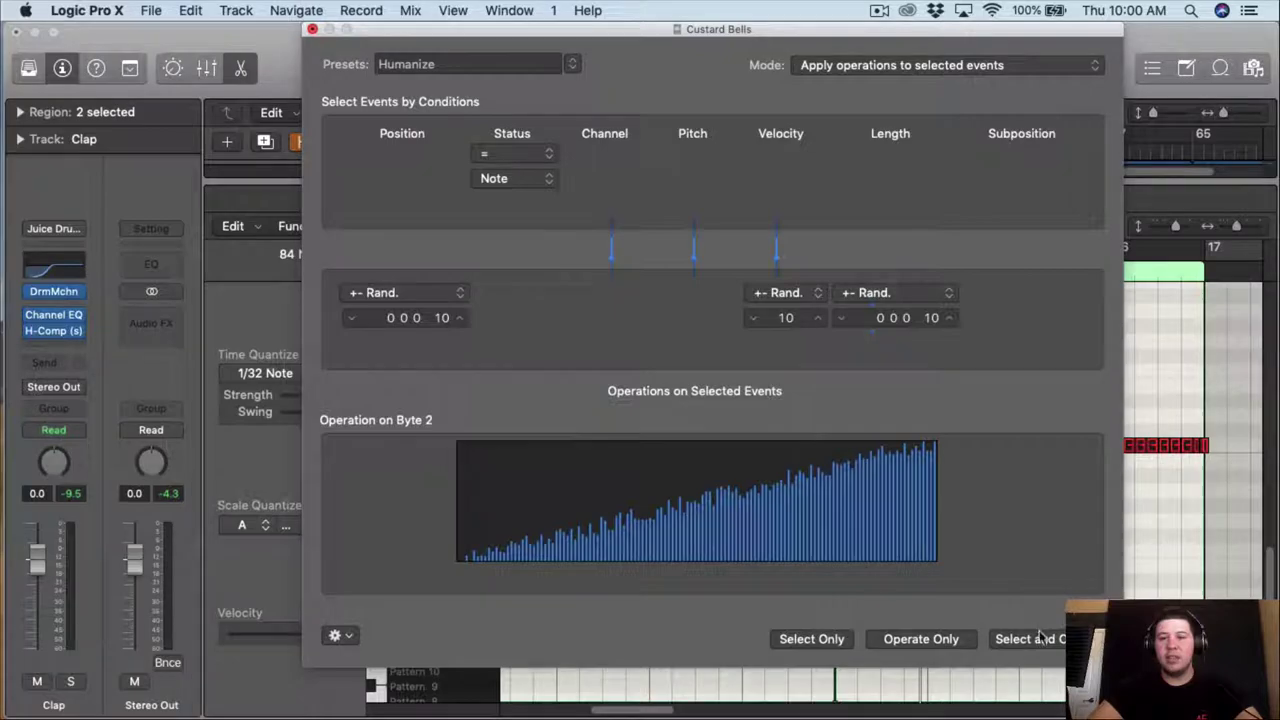
left_click(312, 29)
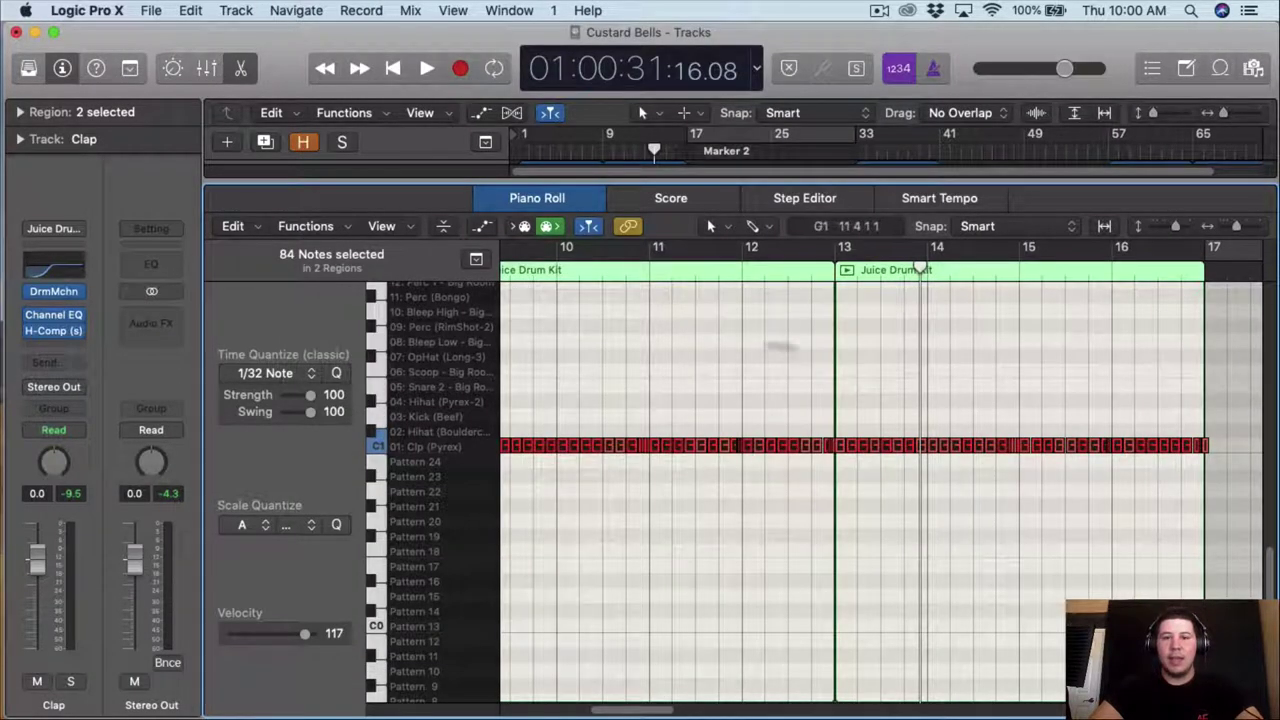
- Quantize the three short clap notes just before bar 17 to 1/64 notes
scroll(1066, 377, "right", 3)
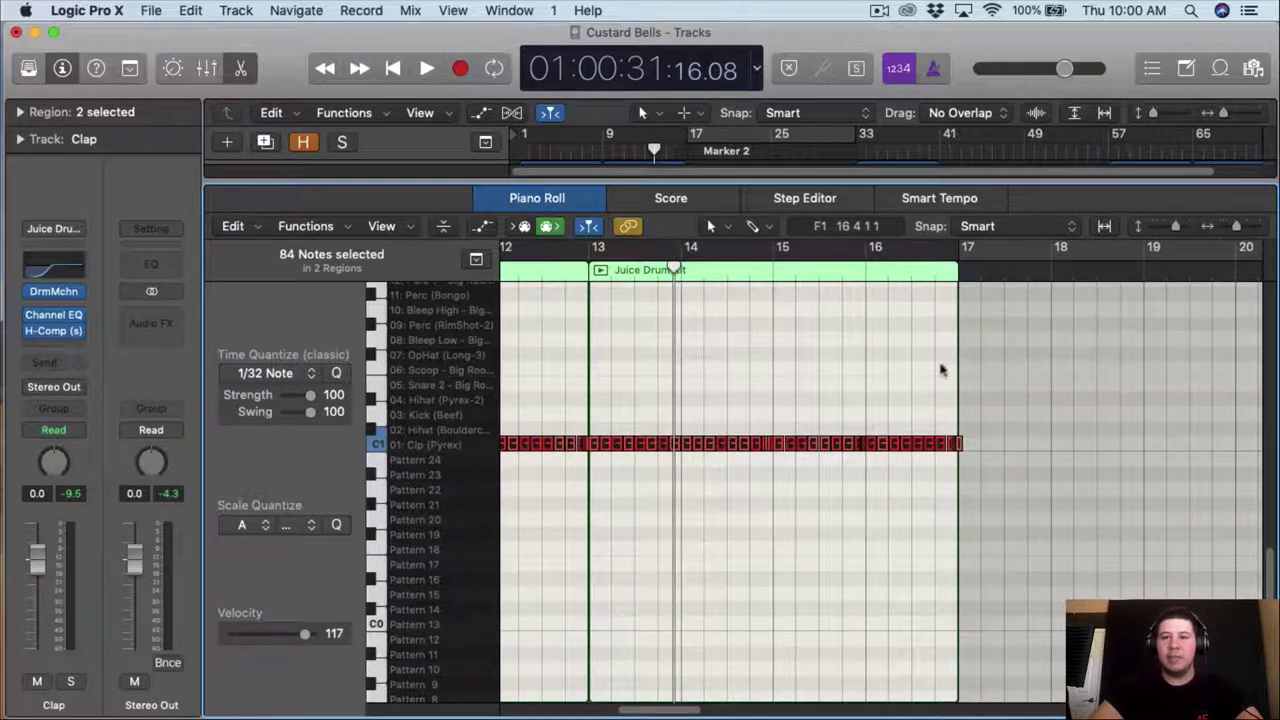
left_click(912, 259)
left_click_drag(1236, 226, 1243, 226)
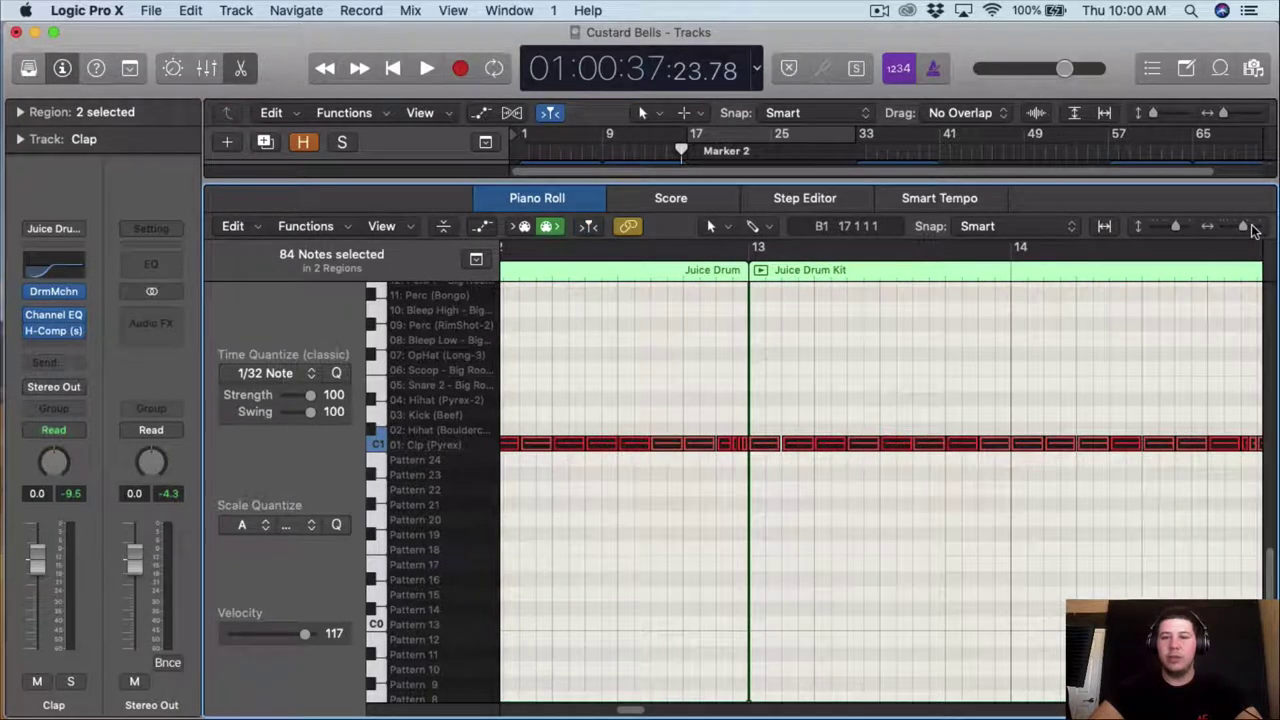
scroll(1079, 407, "right", 10)
left_click(543, 491)
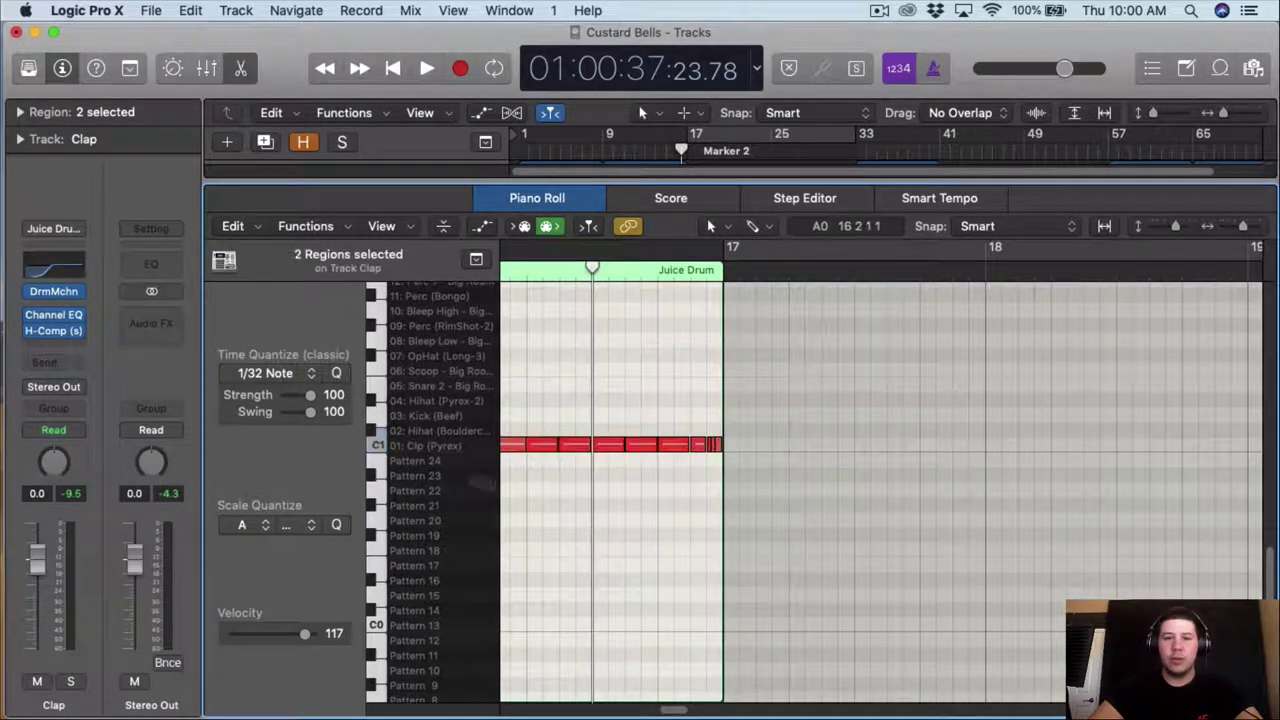
left_click(268, 372)
left_click(272, 525)
left_click_drag(768, 473, 713, 444)
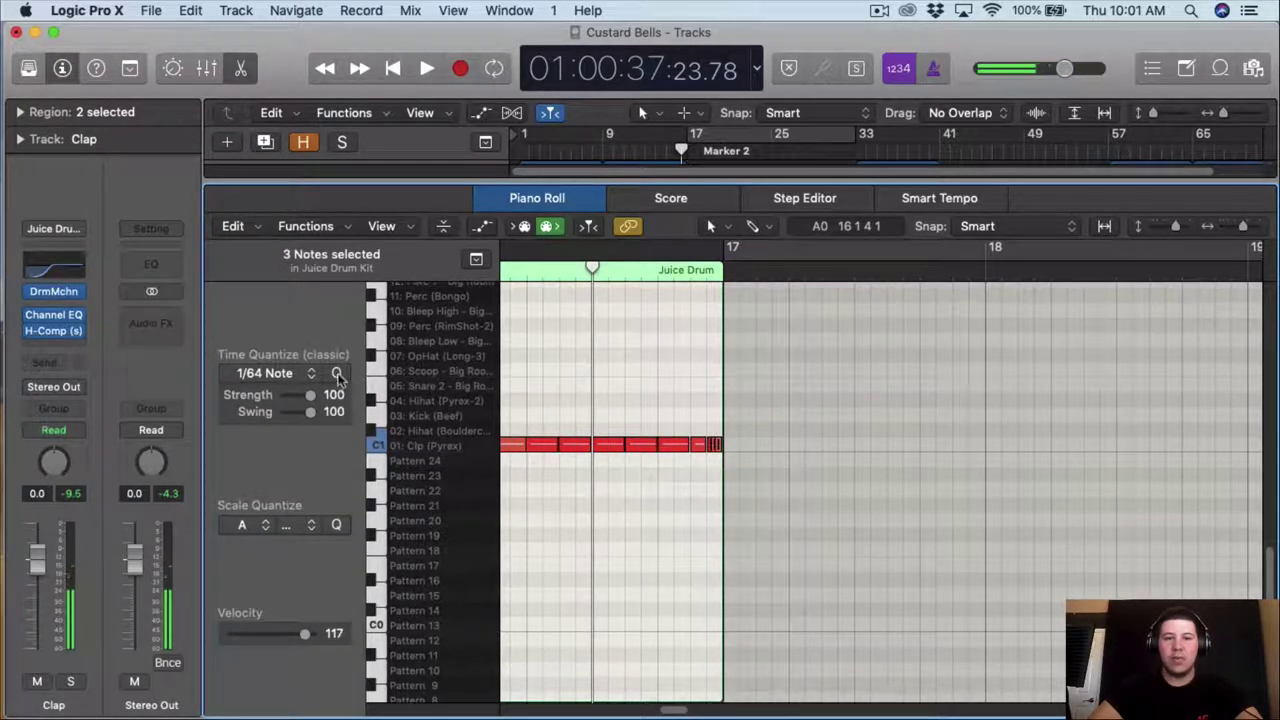
- Quantize the five clap notes of the roll just before bar 16 to 1/64 notes
scroll(786, 466, "left", 4)
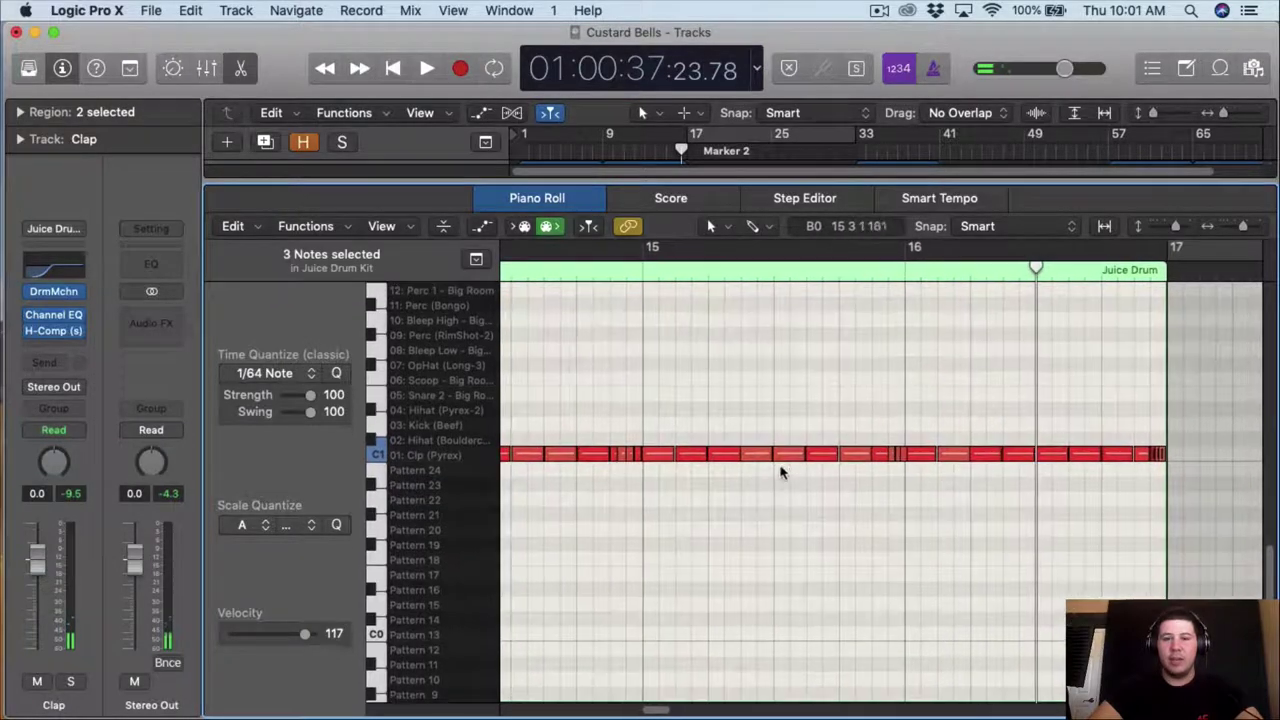
scroll(1041, 484, "left", 1)
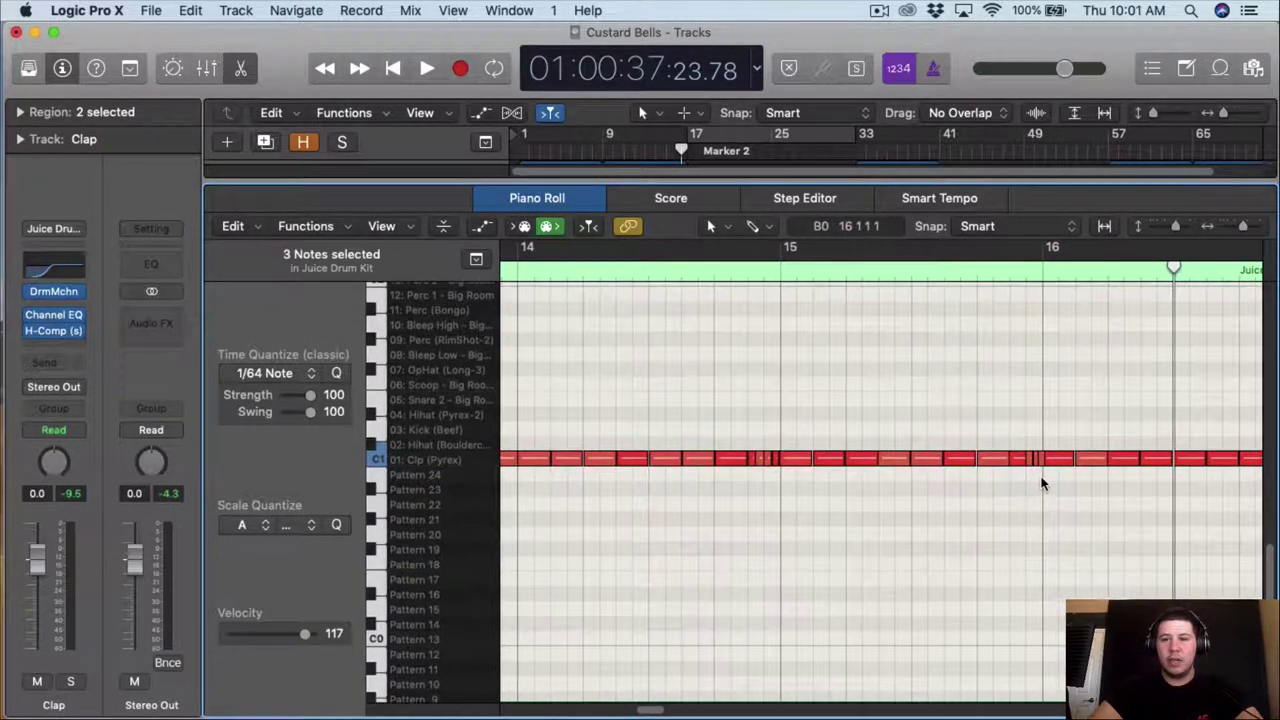
left_click_drag(1037, 469, 1031, 458)
scroll(1100, 380, "right", 1)
left_click_drag(1247, 226, 1258, 225)
scroll(886, 514, "left", 1)
left_click(826, 516)
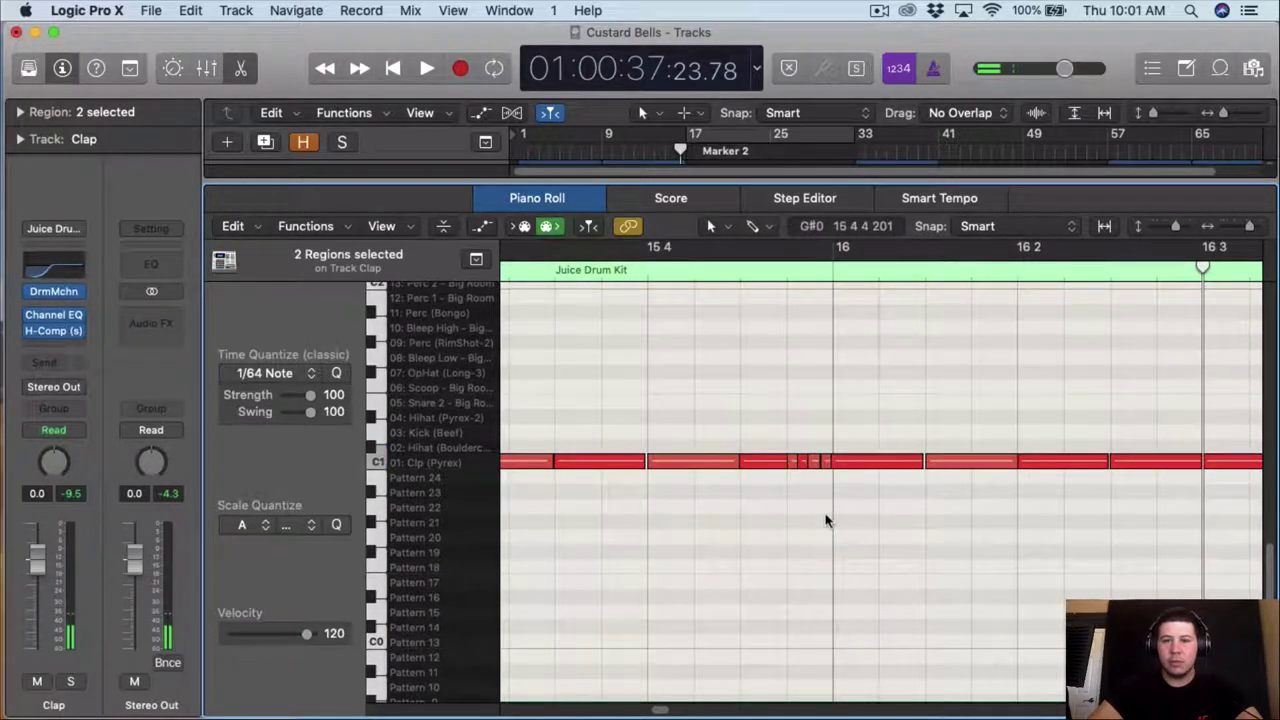
left_click_drag(810, 480, 741, 454)
left_click(792, 485)
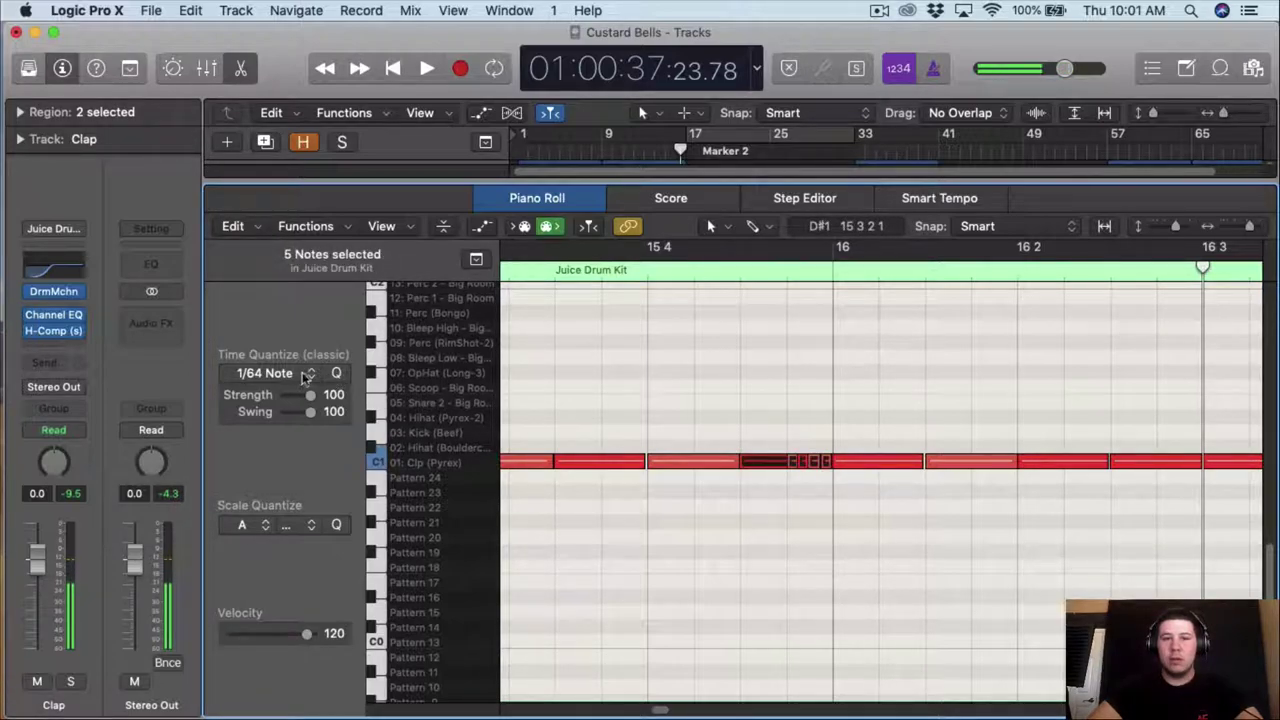
left_click(730, 582)
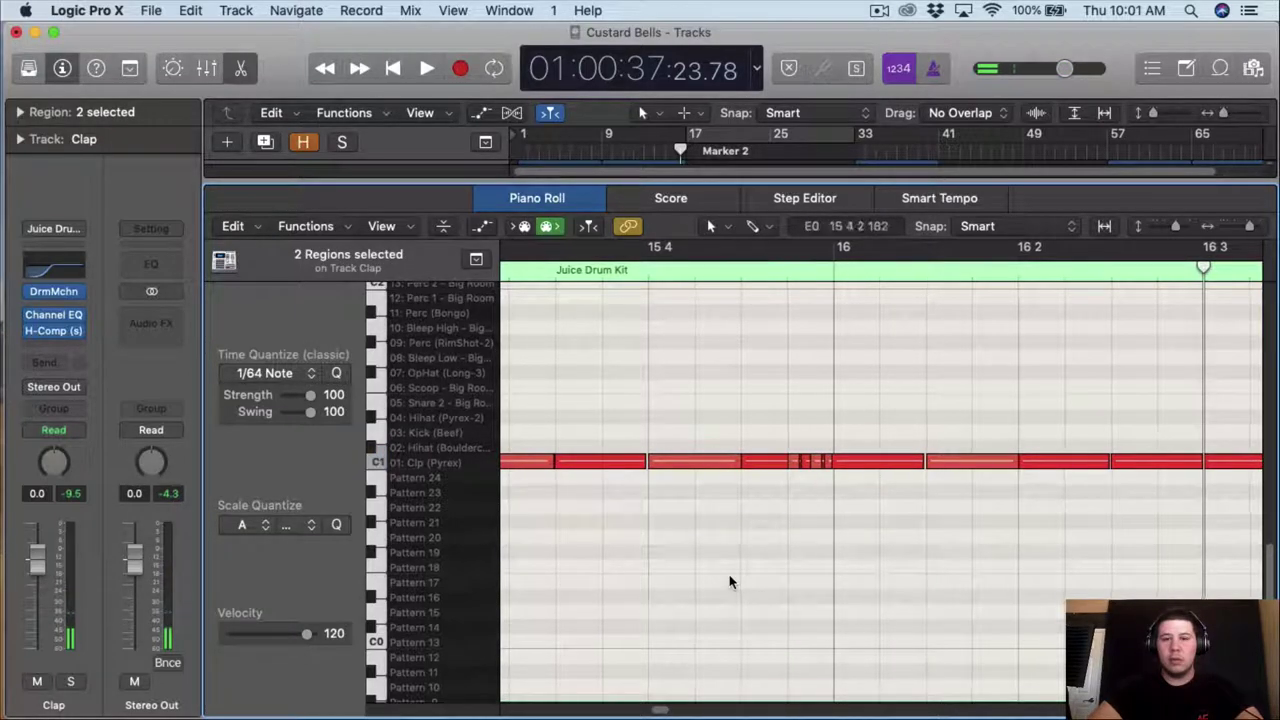
- Quantize the three short clap notes just before bar 13 to 1/64 notes
scroll(877, 566, "left", 5)
scroll(885, 553, "left", 10)
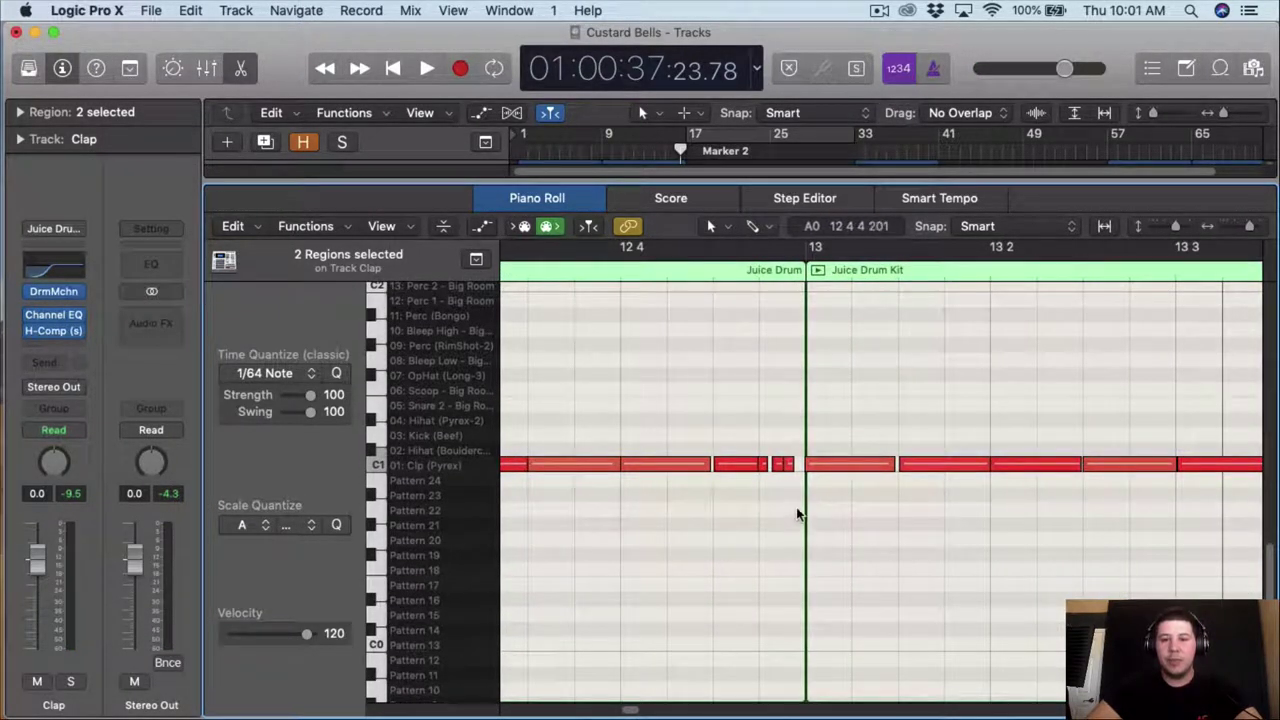
left_click_drag(783, 476, 768, 450)
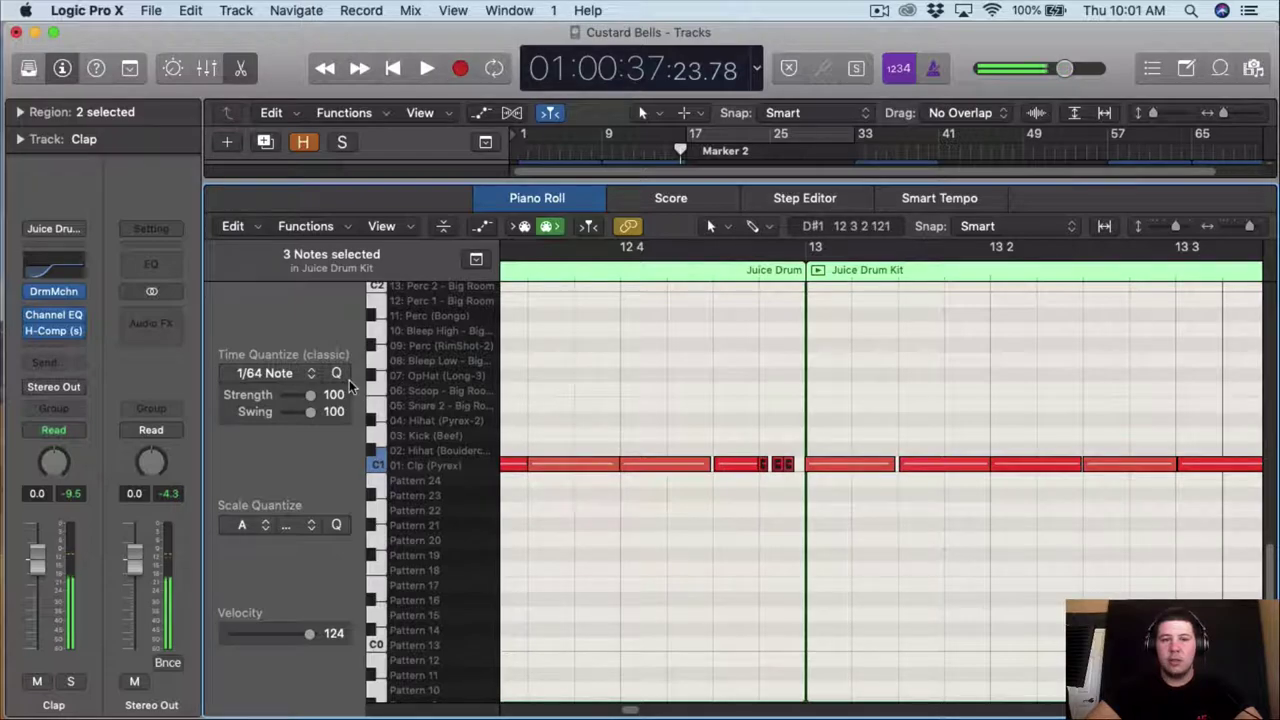
left_click(756, 520)
scroll(882, 517, "left", 10)
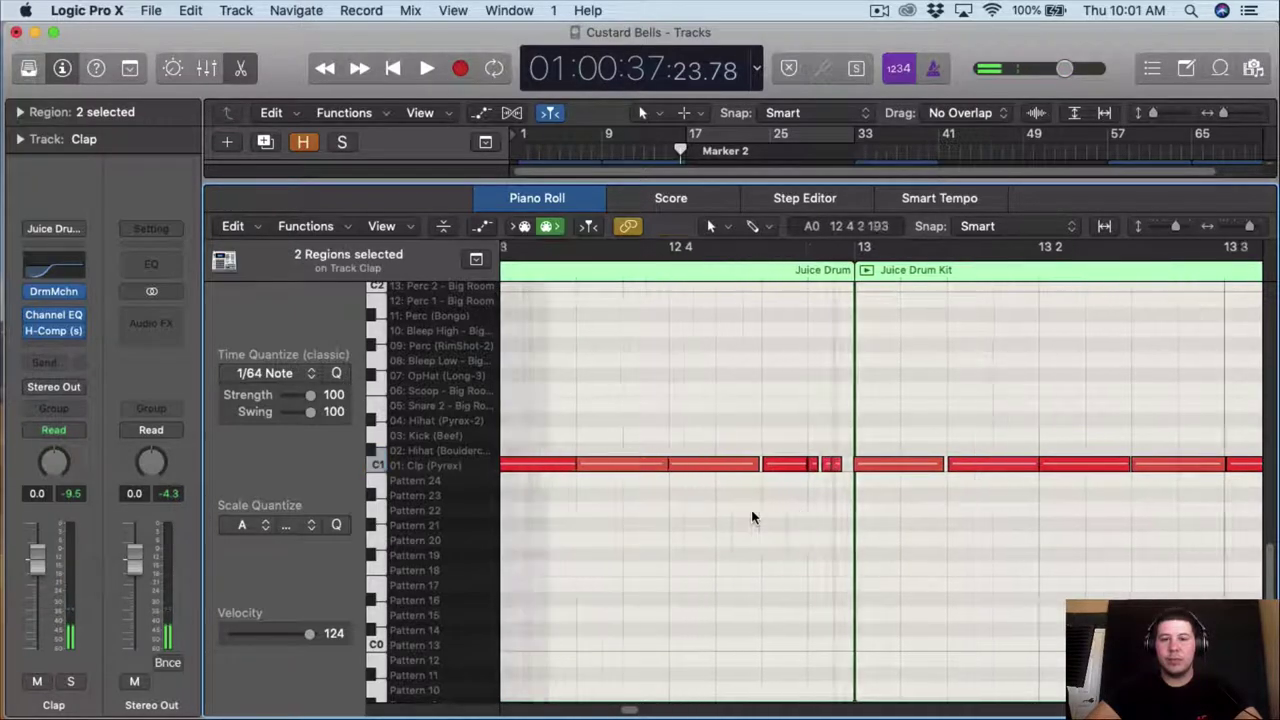
- Quantize the four-note clap roll just before bar 12 to 1/64 notes
key("space")
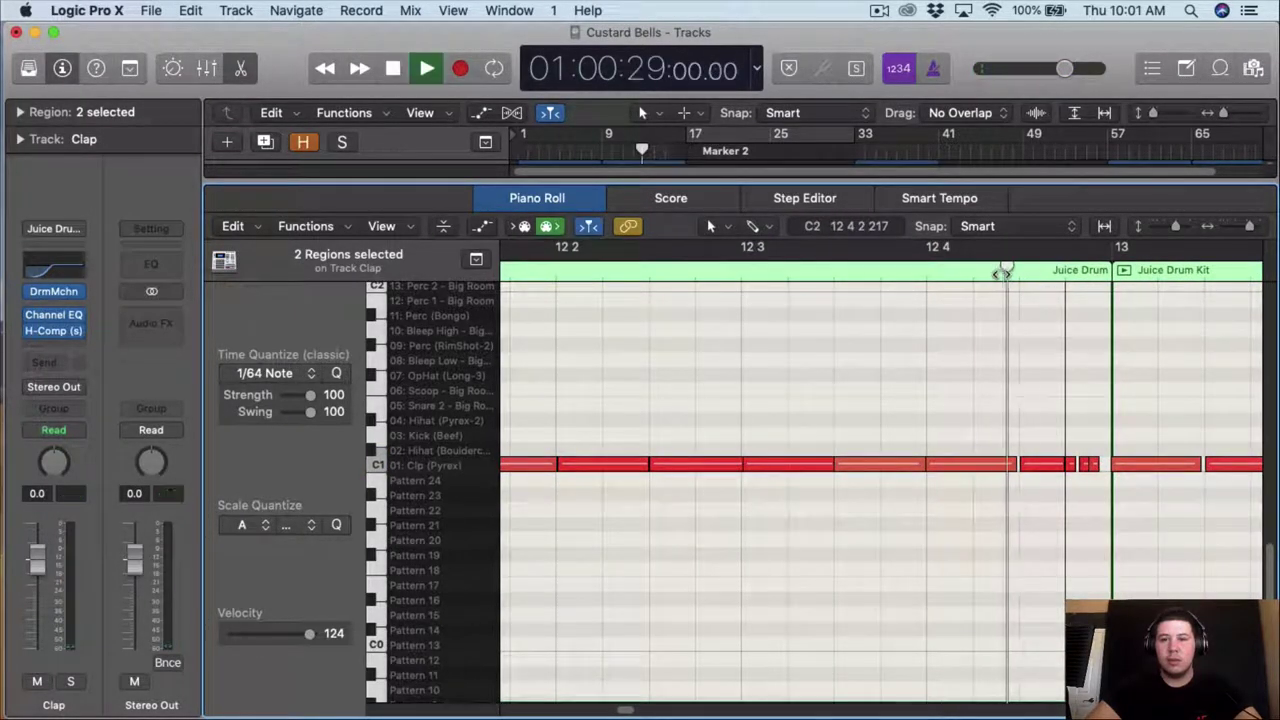
scroll(848, 497, "left", 12)
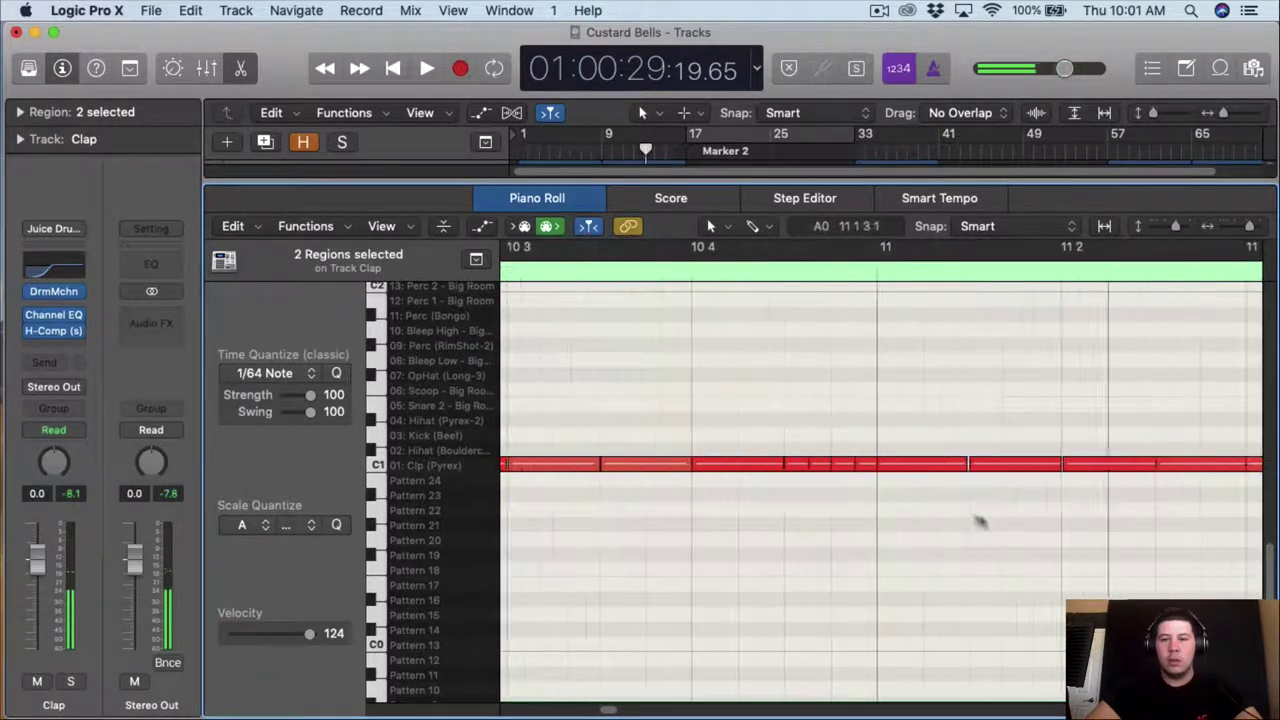
scroll(969, 517, "right", 5)
scroll(1049, 509, "left", 1)
scroll(994, 520, "right", 3)
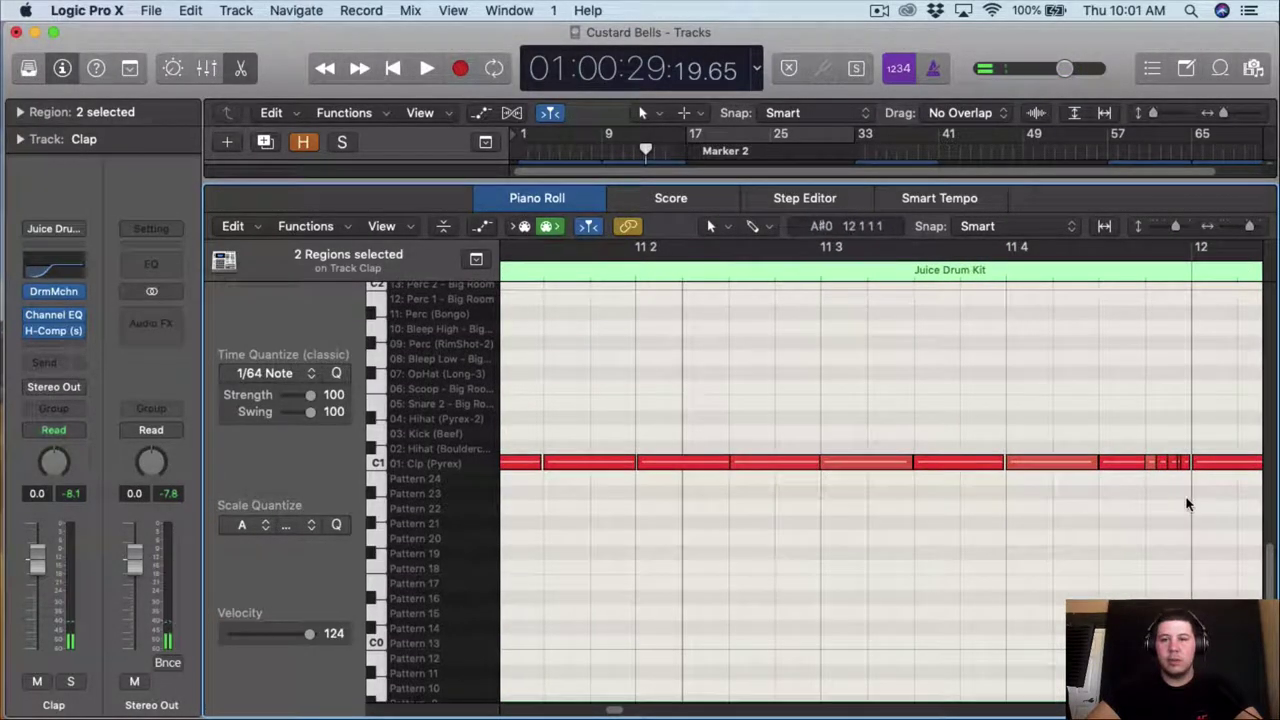
left_click_drag(1187, 504, 1175, 461)
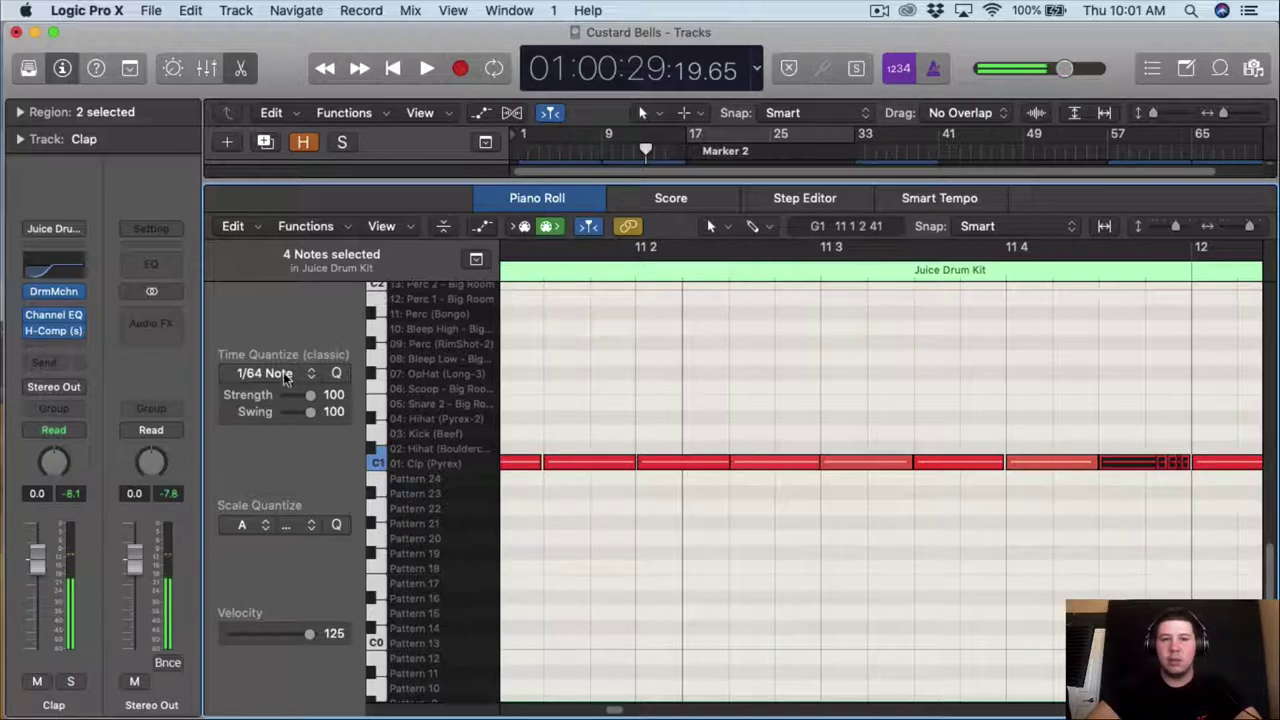
left_click(862, 612)
- Play back the re-quantized clap rolls in the first selected Clap region
scroll(868, 613, "left", 6)
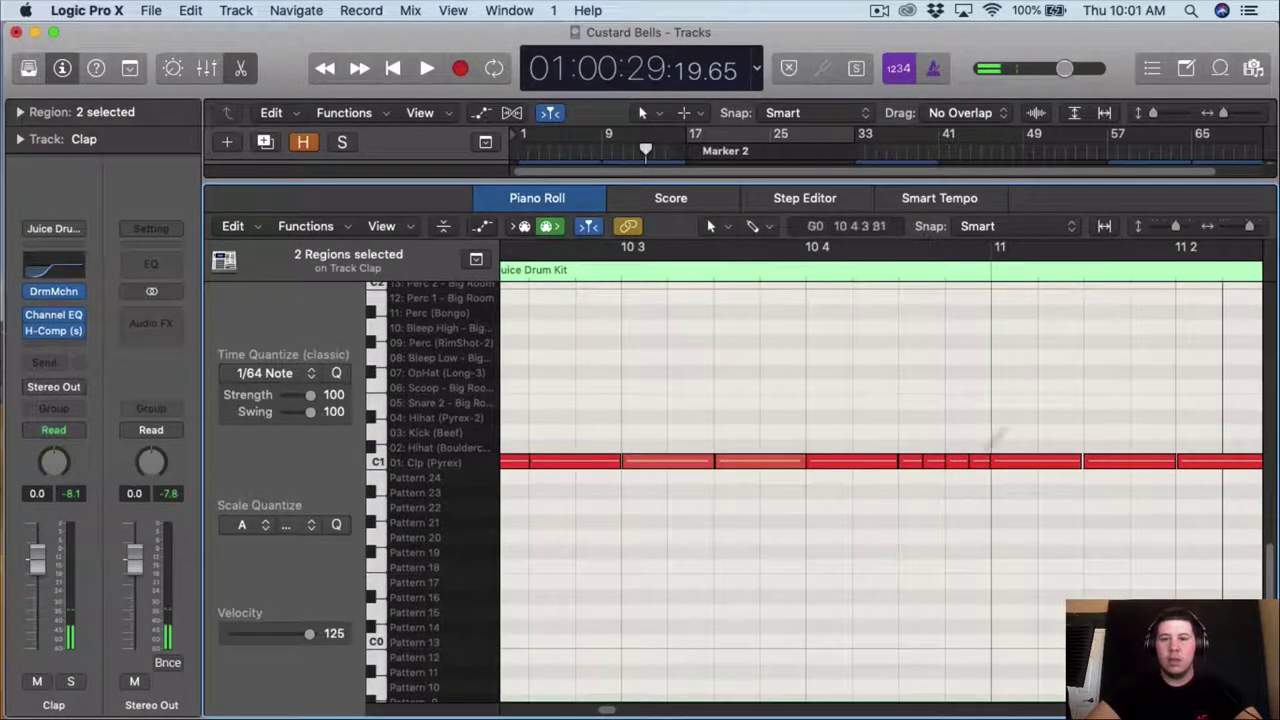
left_click_drag(1238, 236, 1226, 229)
left_click(705, 255)
key("space")
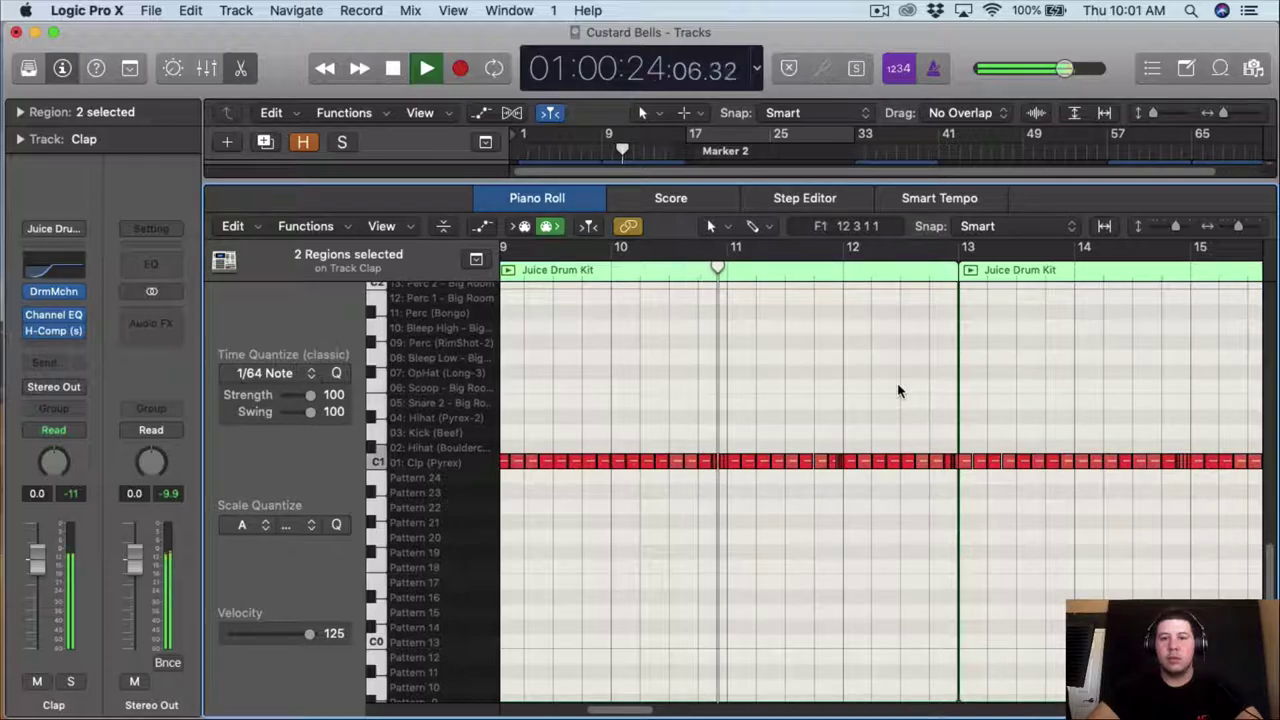
left_click_drag(1238, 226, 1228, 226)
key("space")
- Apply the Random Velocity MIDI transform to all clap notes of both regions, with velocities between 115 and 127
left_click_drag(1131, 420, 620, 480)
left_click(298, 228)
mouse_move(400, 400)
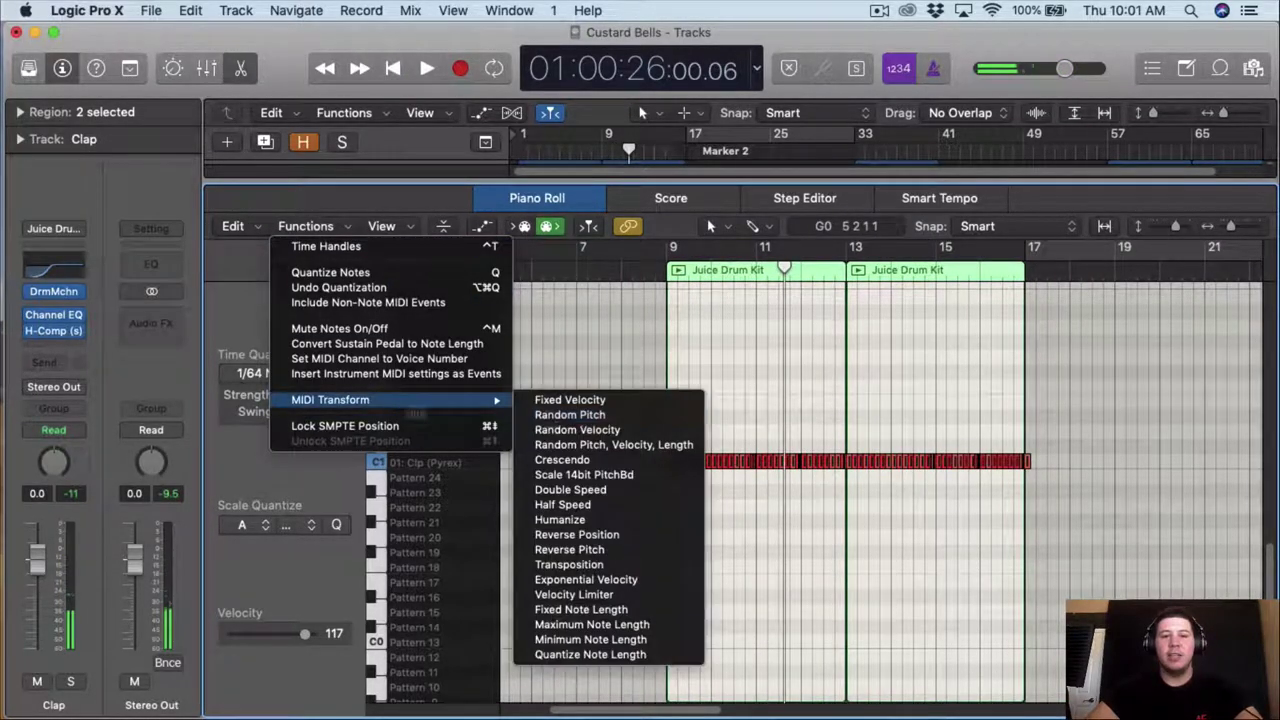
left_click(578, 430)
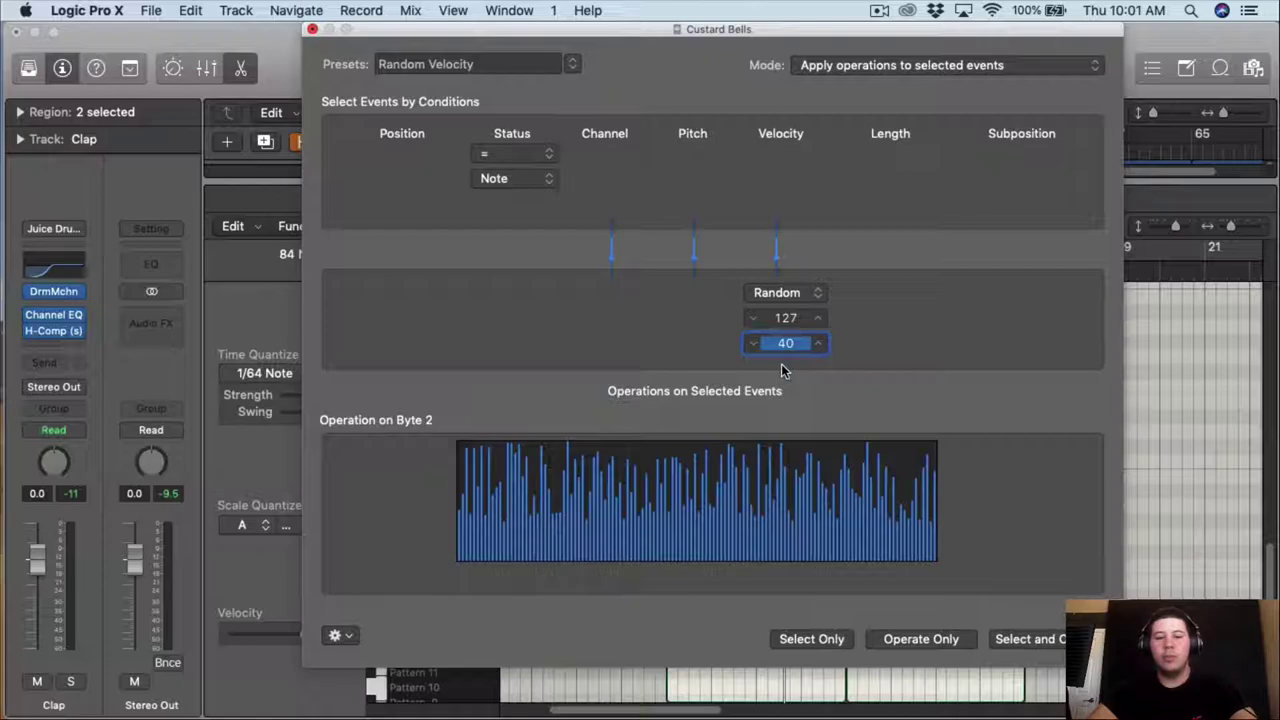
type("115")
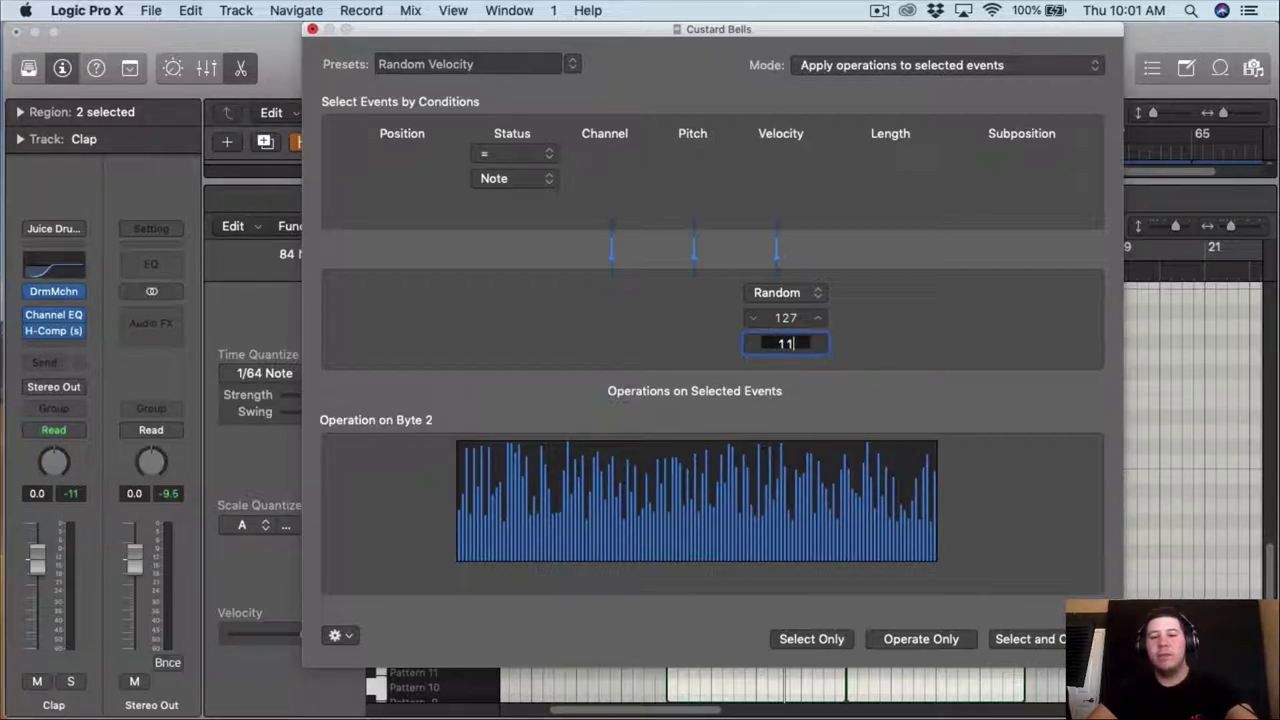
left_click(1004, 643)
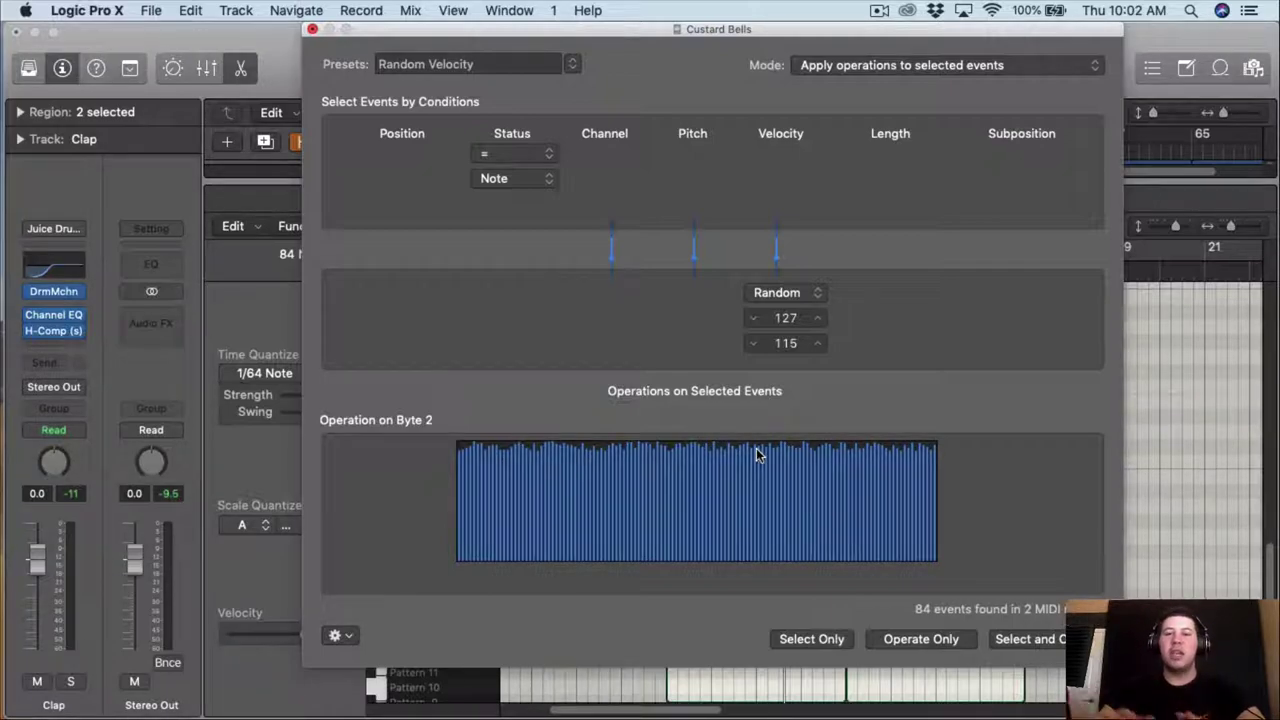
left_click(311, 31)
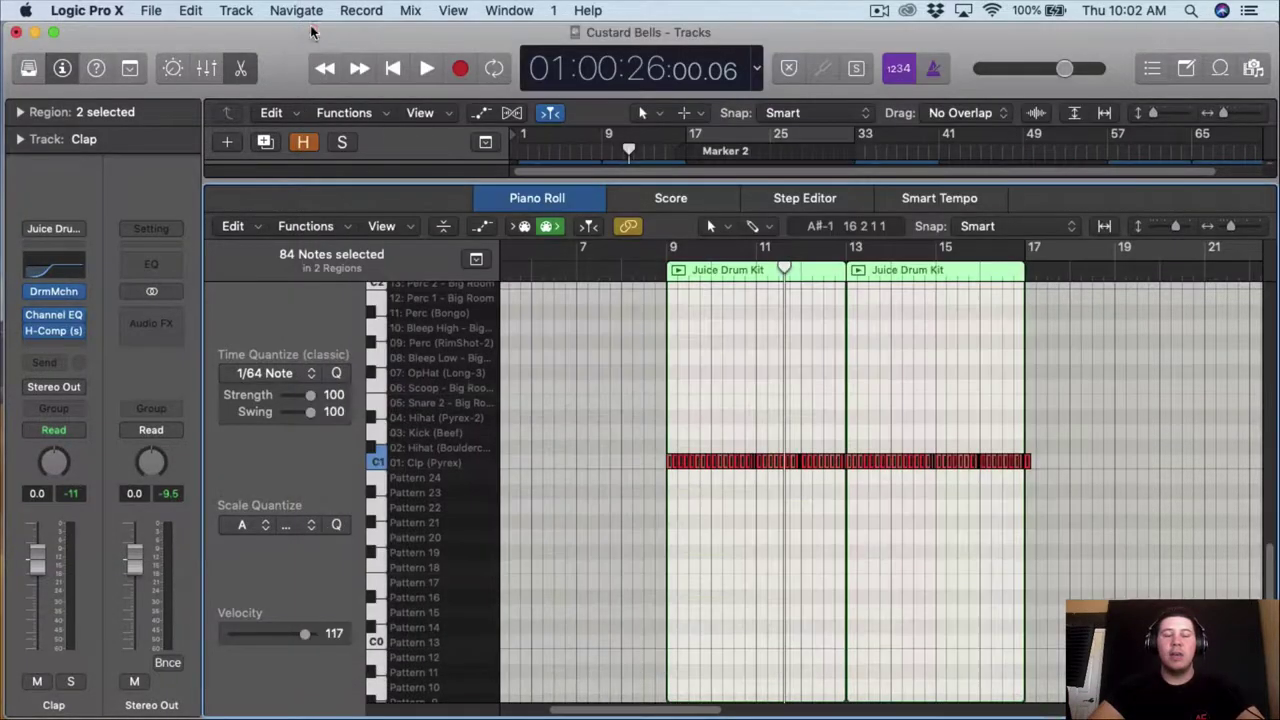
- Play back the clap part with its randomized velocities, starting from around bar 7
left_click(757, 395)
left_click(1251, 228)
left_click(1251, 228)
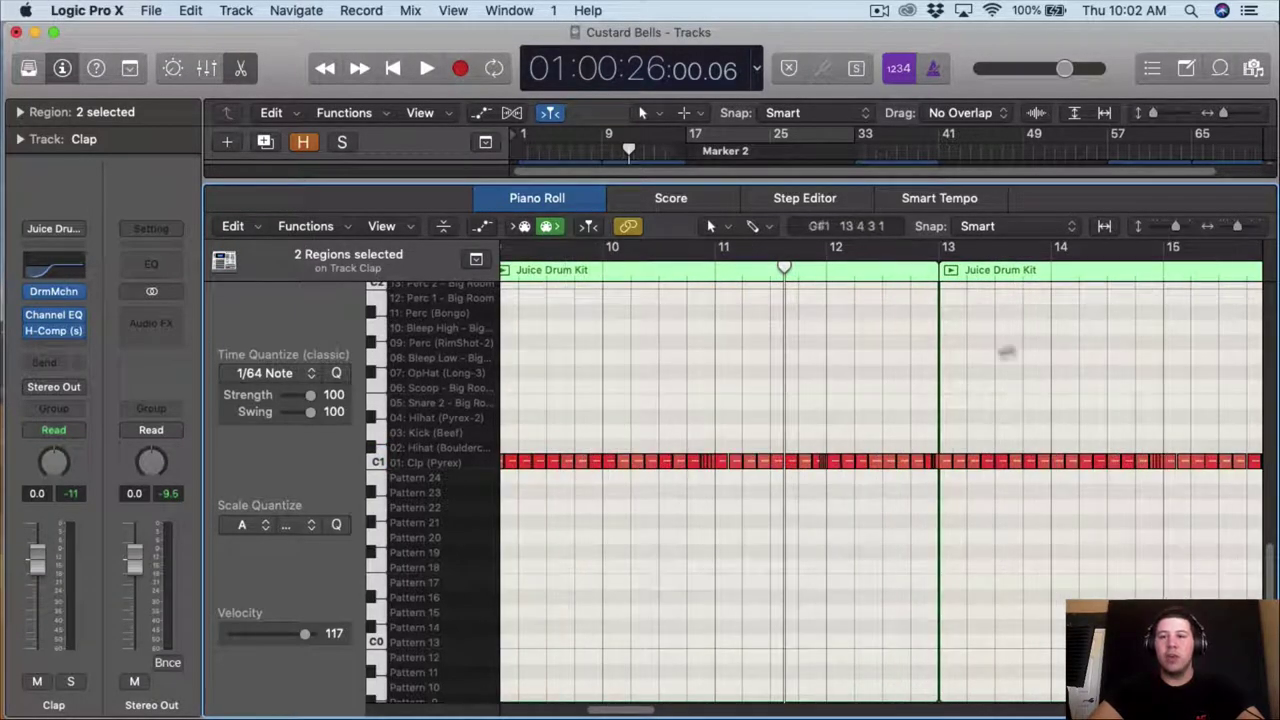
scroll(966, 353, "left", 2)
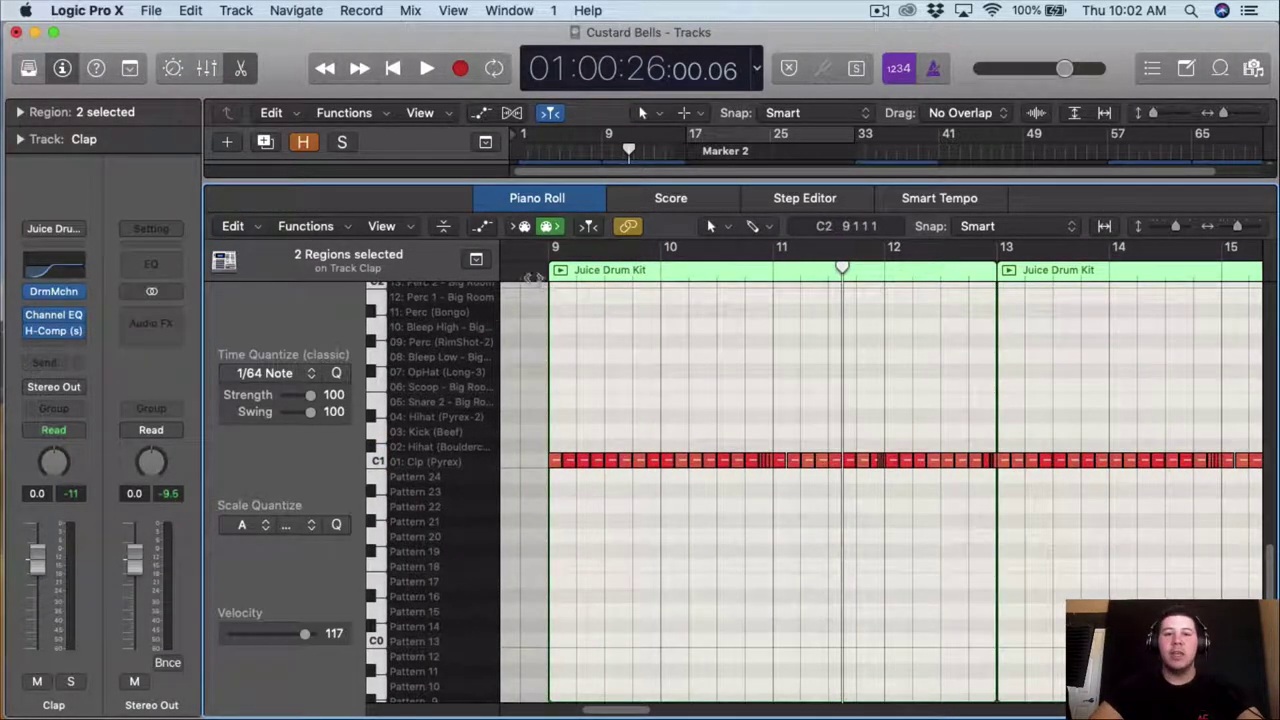
left_click(580, 136)
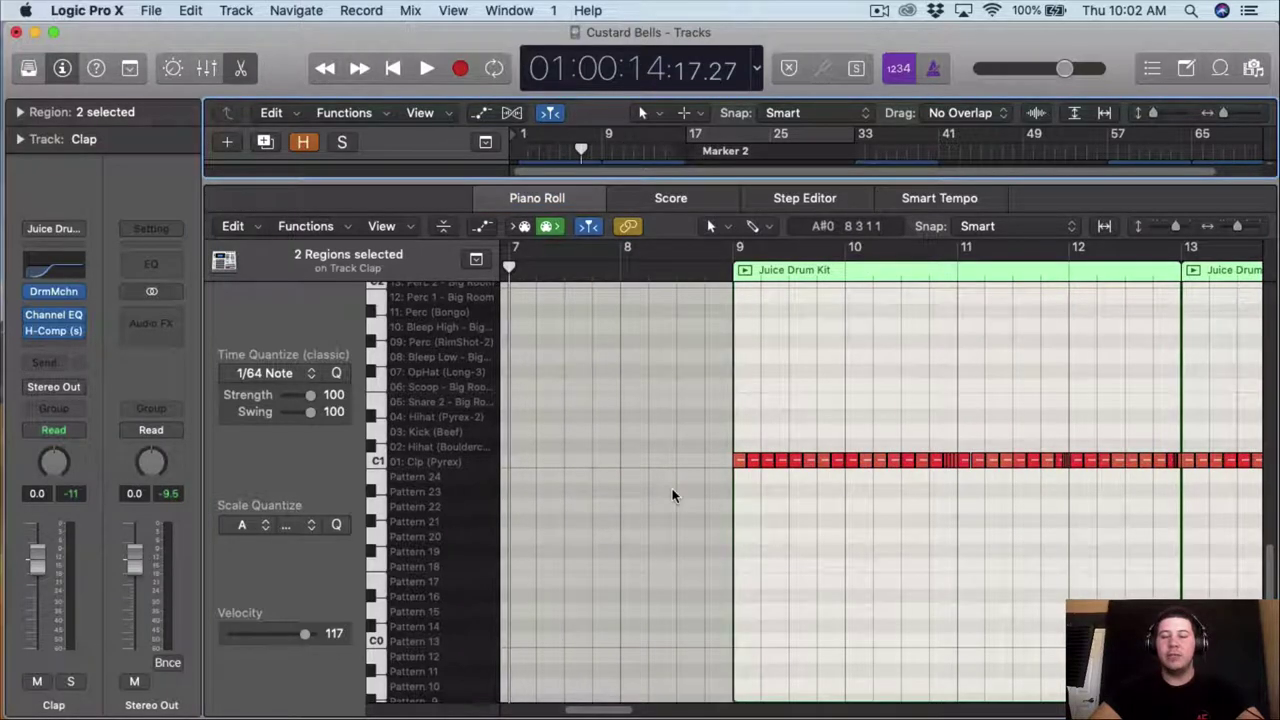
key("space")
left_click(640, 277)
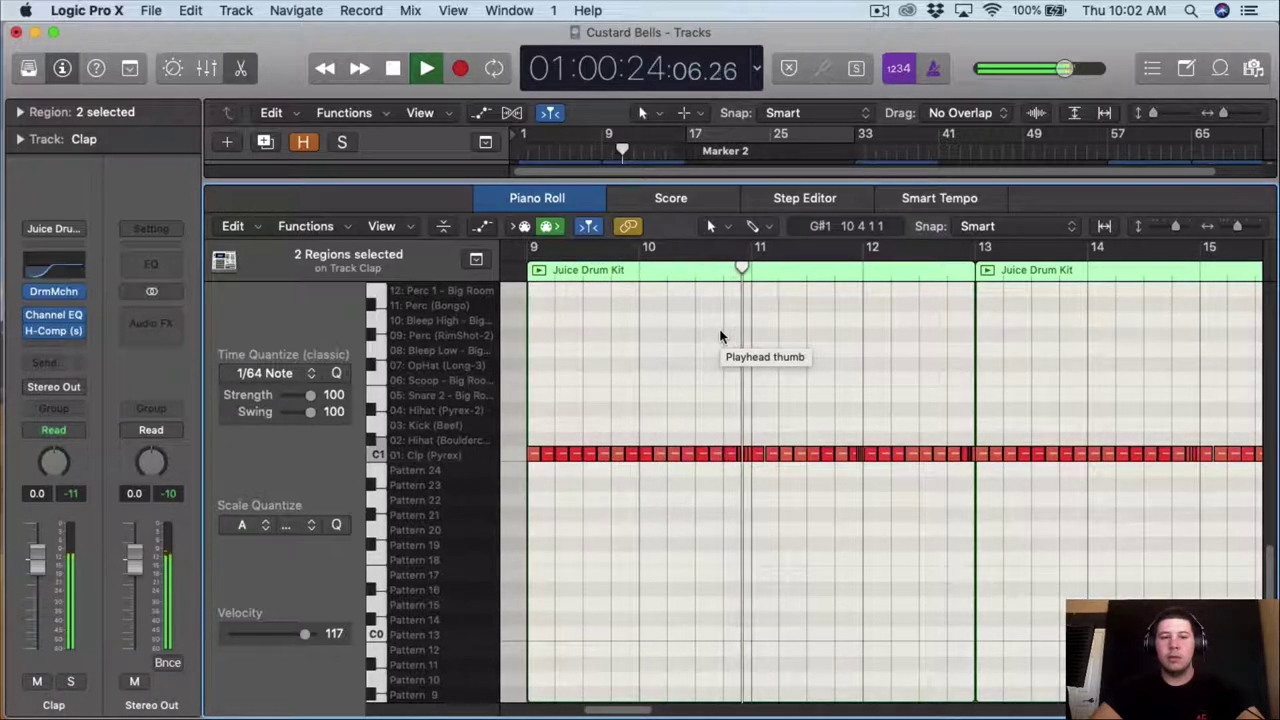
- Check the gain reduction of the Clap track's H-Comp during playback, then close the plug-in
left_click(60, 331)
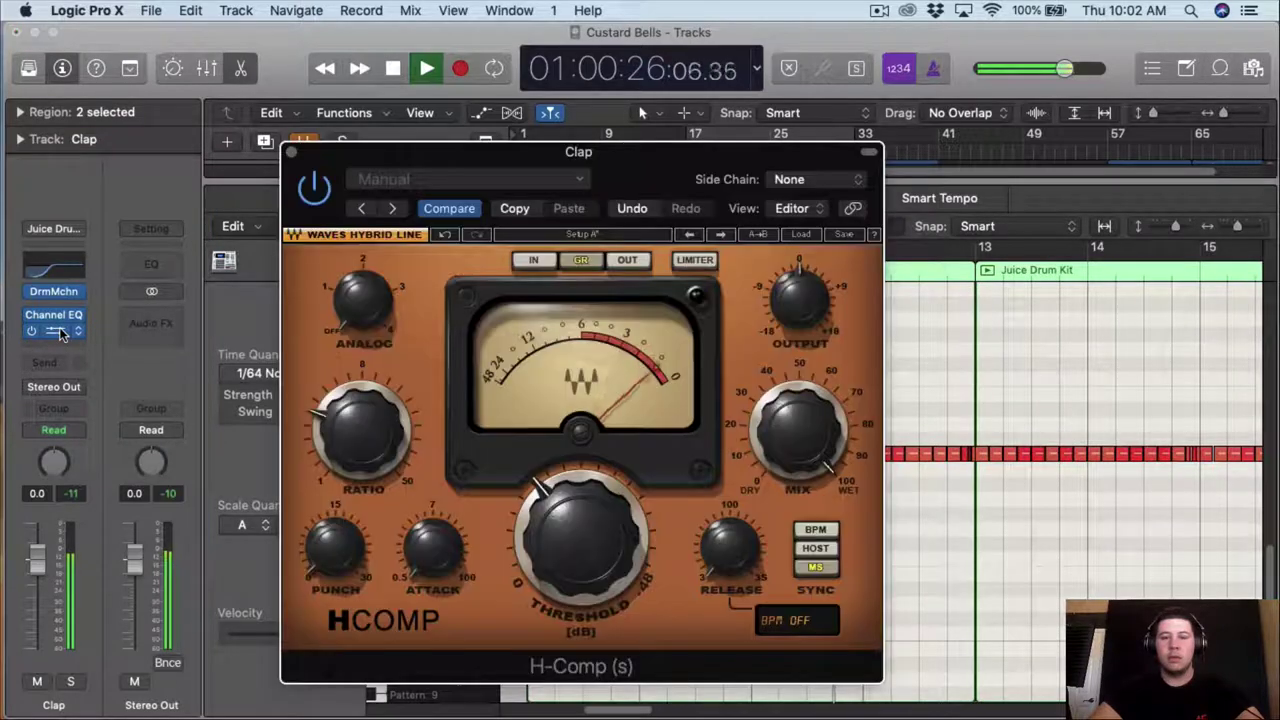
left_click(289, 153)
scroll(969, 398, "right", 3)
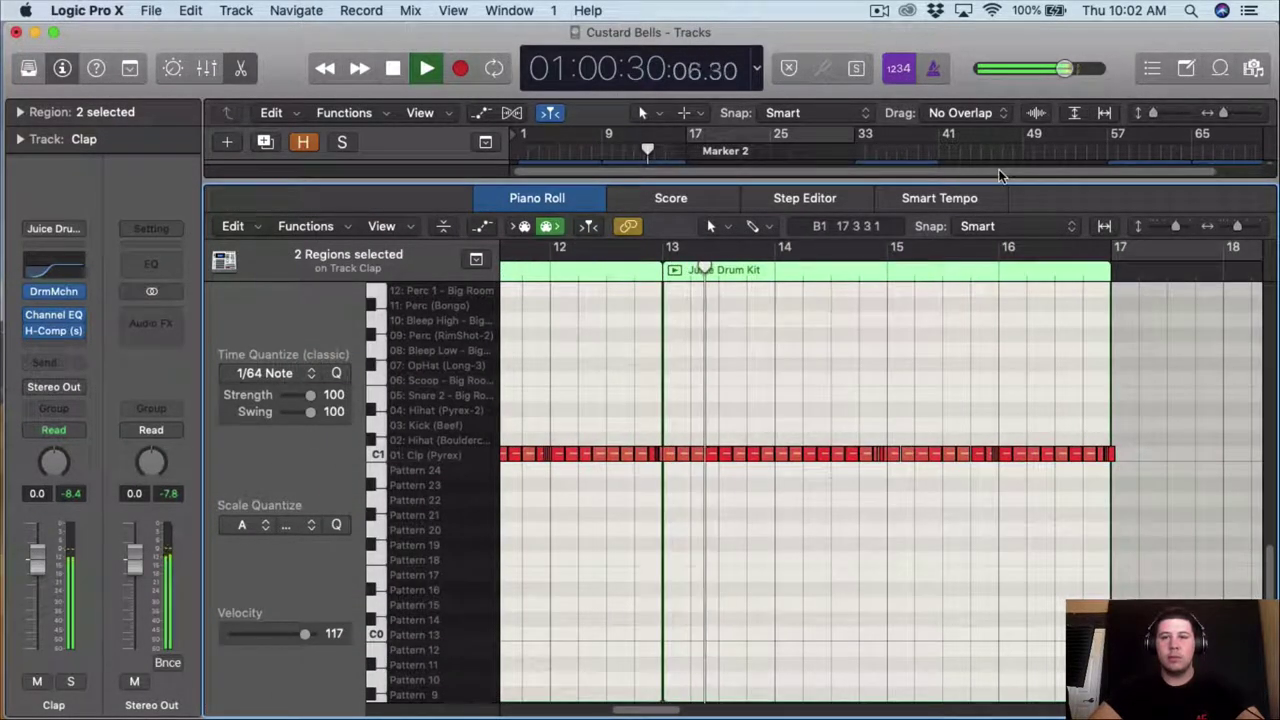
- Stop playback, enlarge the tracks area and select the HighHats track
left_click_drag(997, 197, 941, 527)
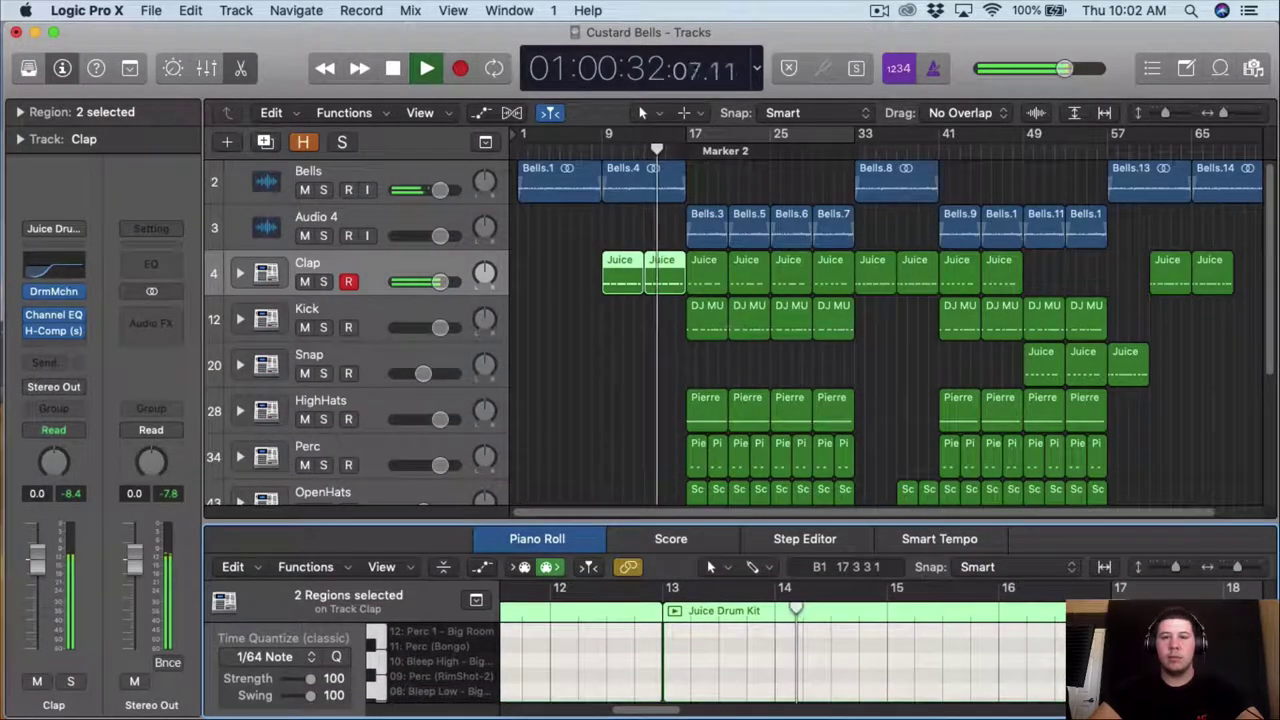
key("space")
left_click(716, 278)
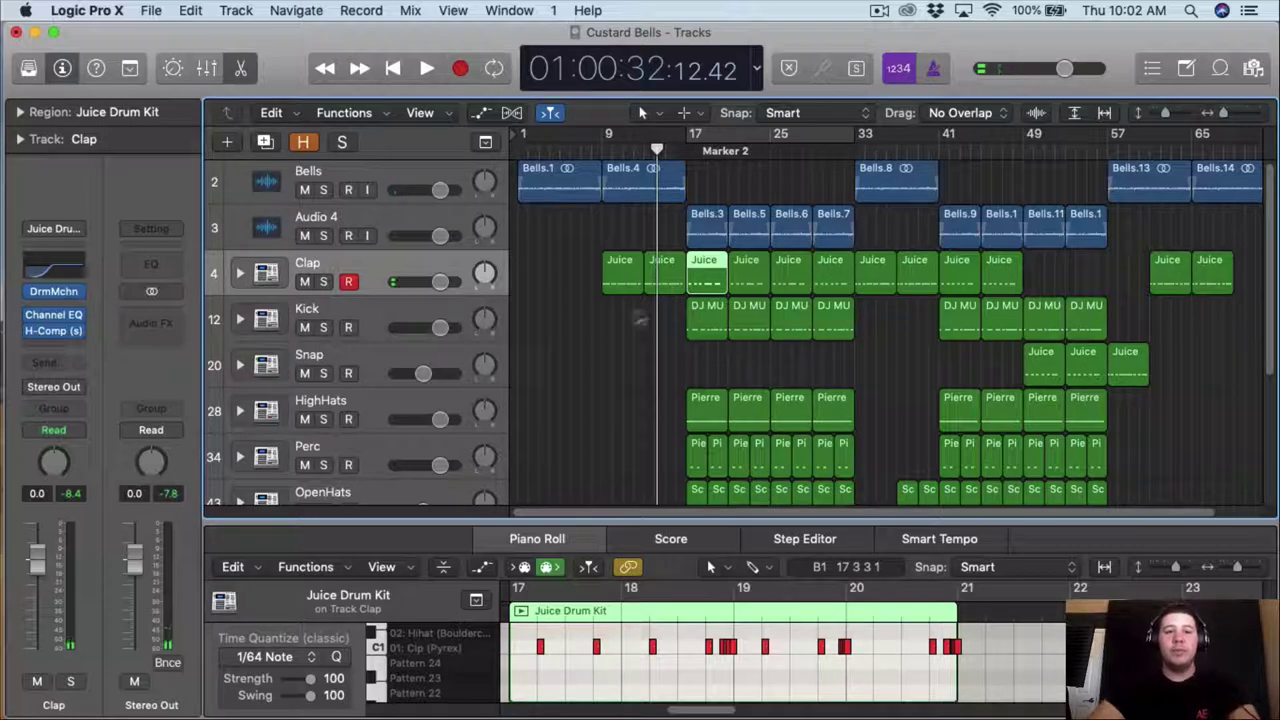
left_click(338, 305)
scroll(338, 305, "down", 2)
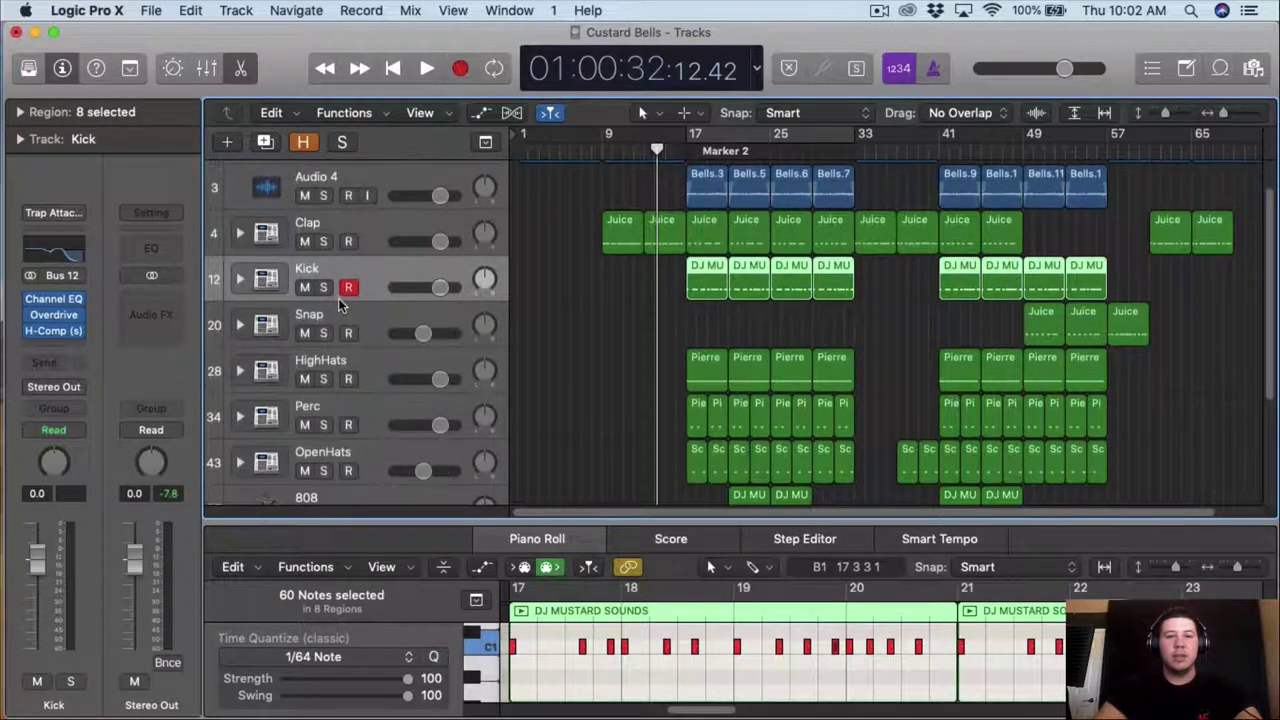
left_click(365, 318)
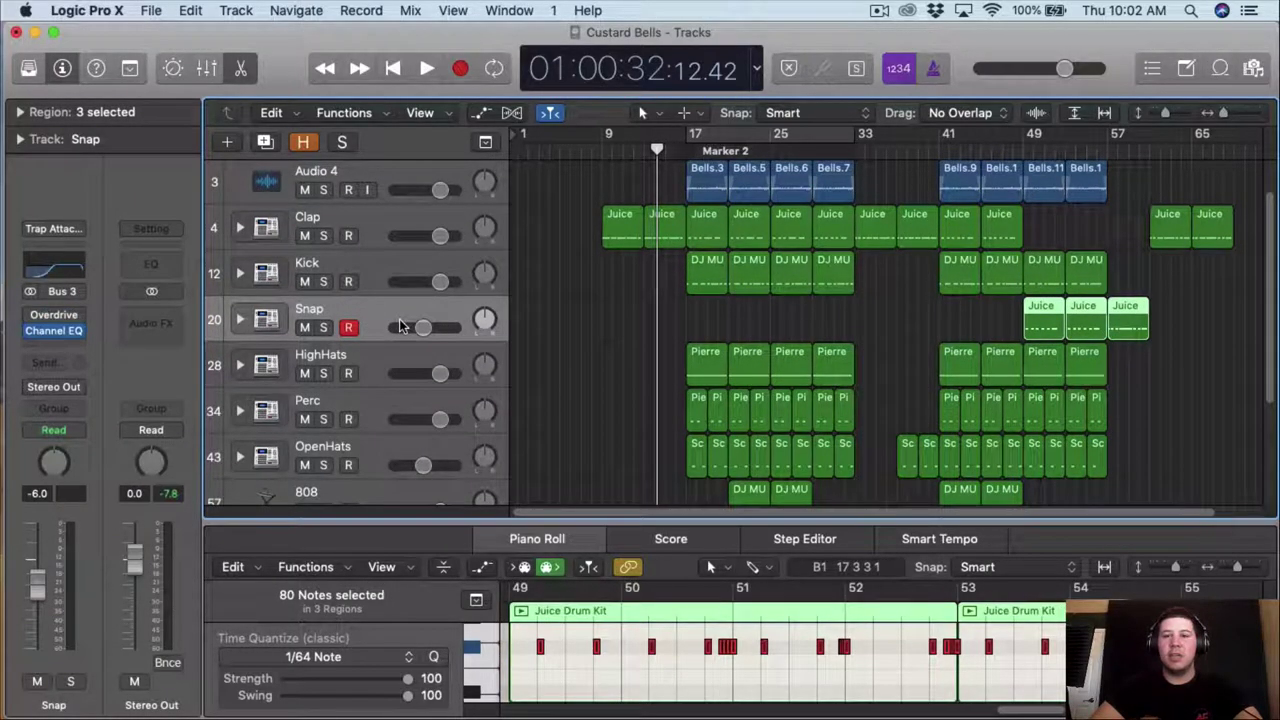
scroll(392, 324, "down", 1)
left_click(390, 322)
scroll(586, 276, "up", 1)
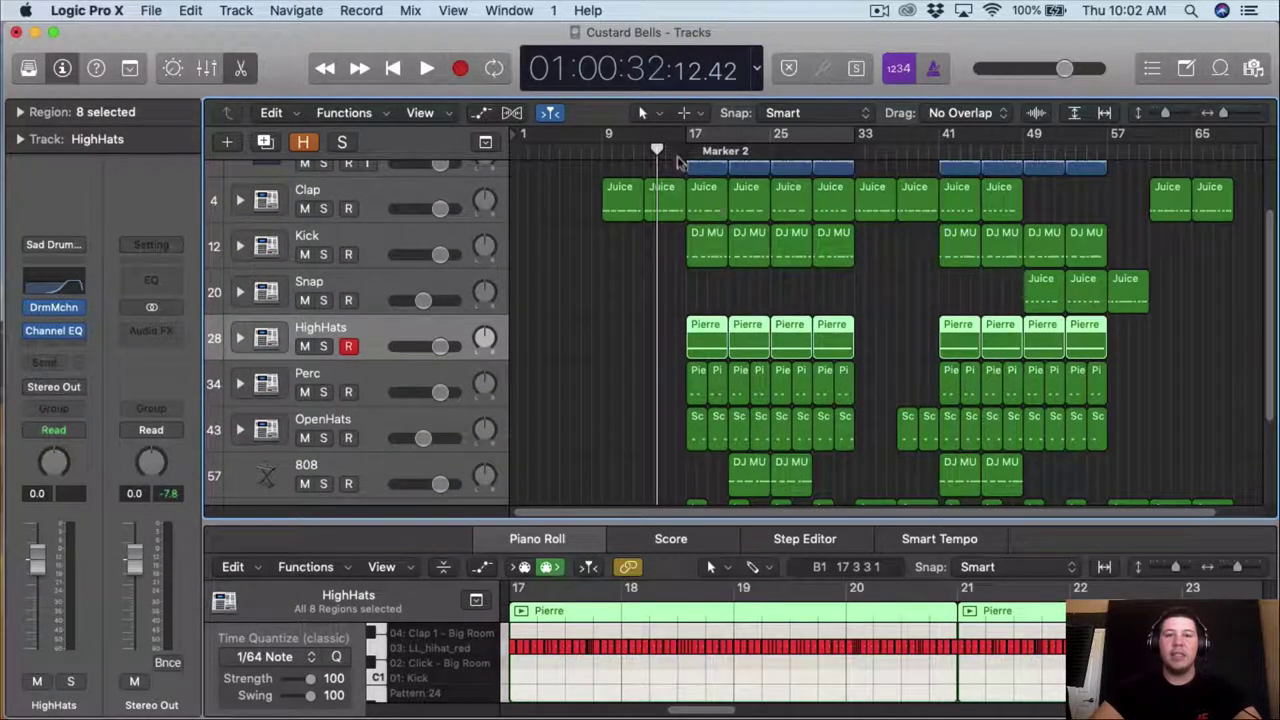
- Cycle the first Pierre hi-hat region and apply the Humanize MIDI transform to all its notes, with random ranges of 10 for position, velocity and length
left_click(686, 148)
left_click_drag(731, 521, 740, 342)
scroll(814, 296, "down", 2)
left_click_drag(873, 281, 688, 262)
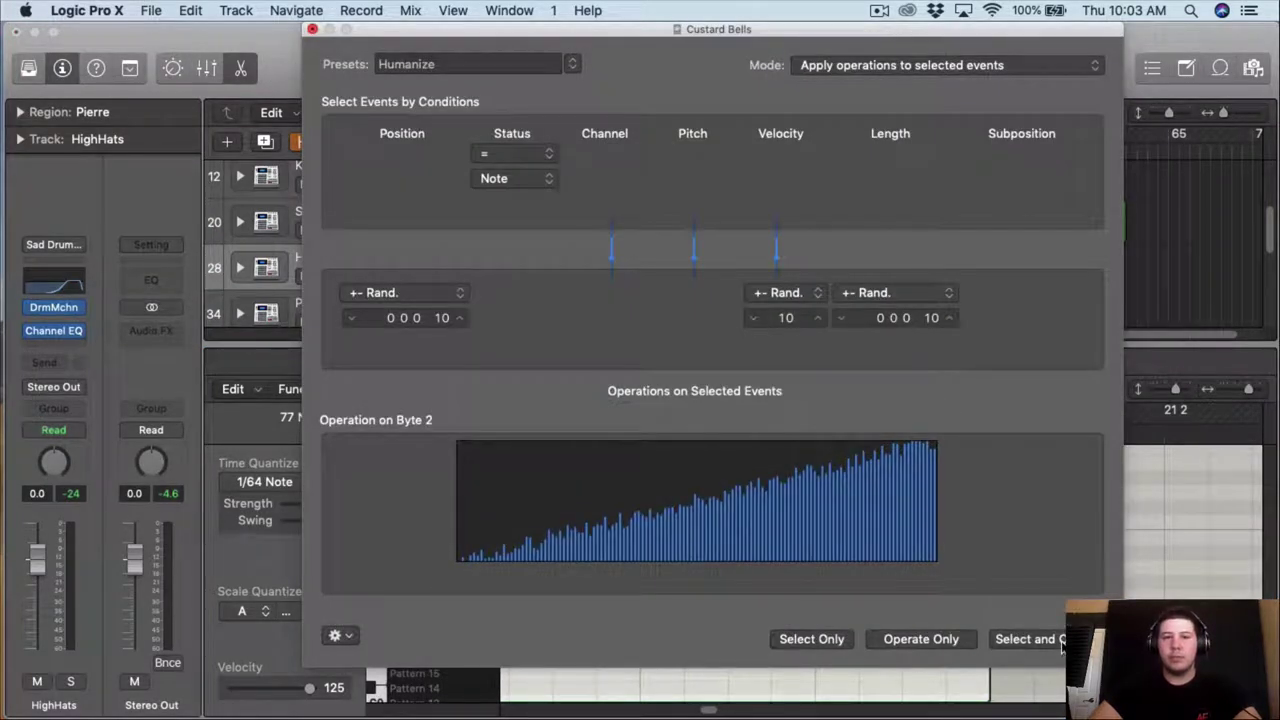
left_click(1058, 640)
left_click(312, 30)
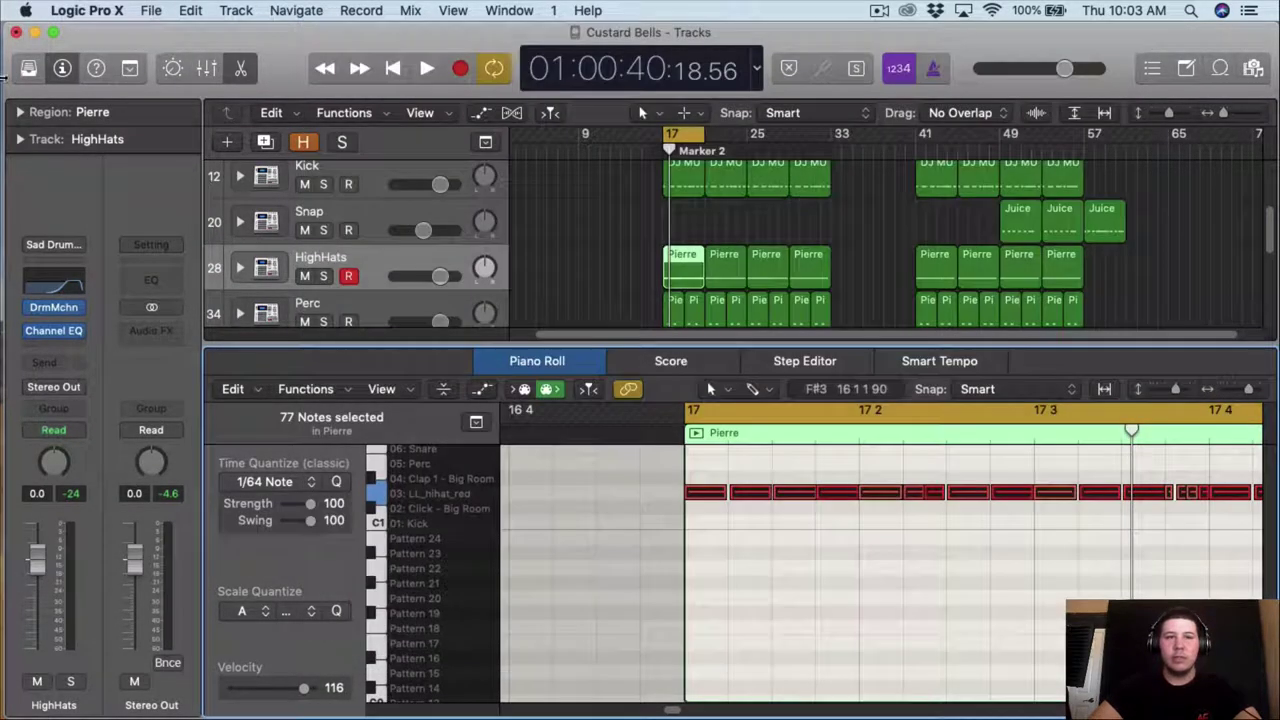
- Hide the inspector and play back the humanized hi-hats of the region starting at bar 17
left_click(66, 70)
key("space")
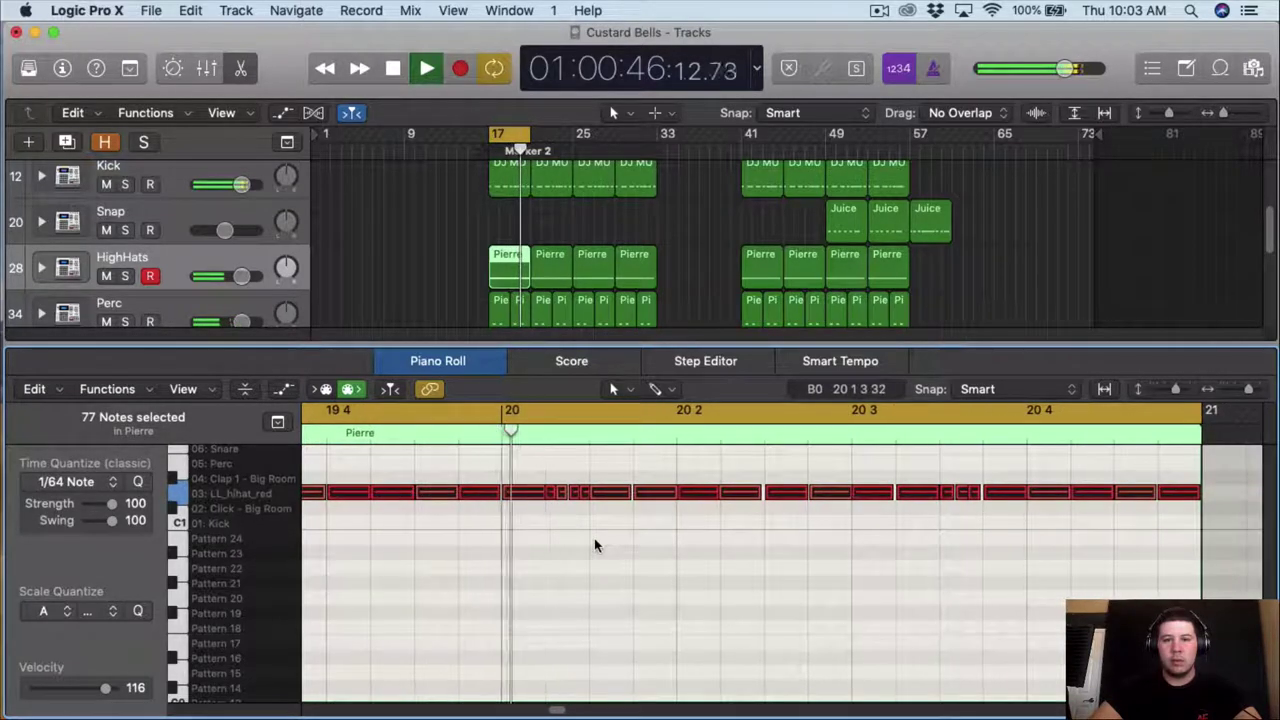
key("space")
- Quantize the four-note hi-hat roll just after the start of bar 20 to 1/64 notes and play it back
left_click_drag(586, 526, 555, 487)
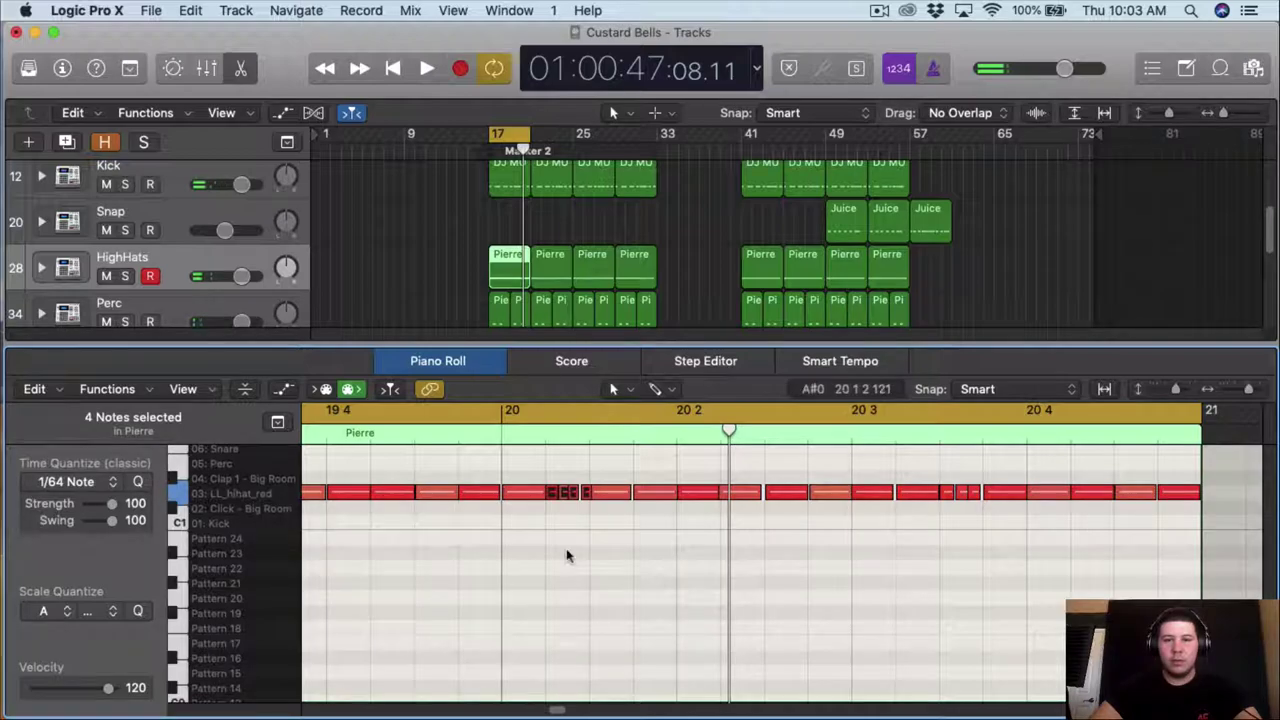
left_click(911, 517)
left_click(497, 429)
key("space")
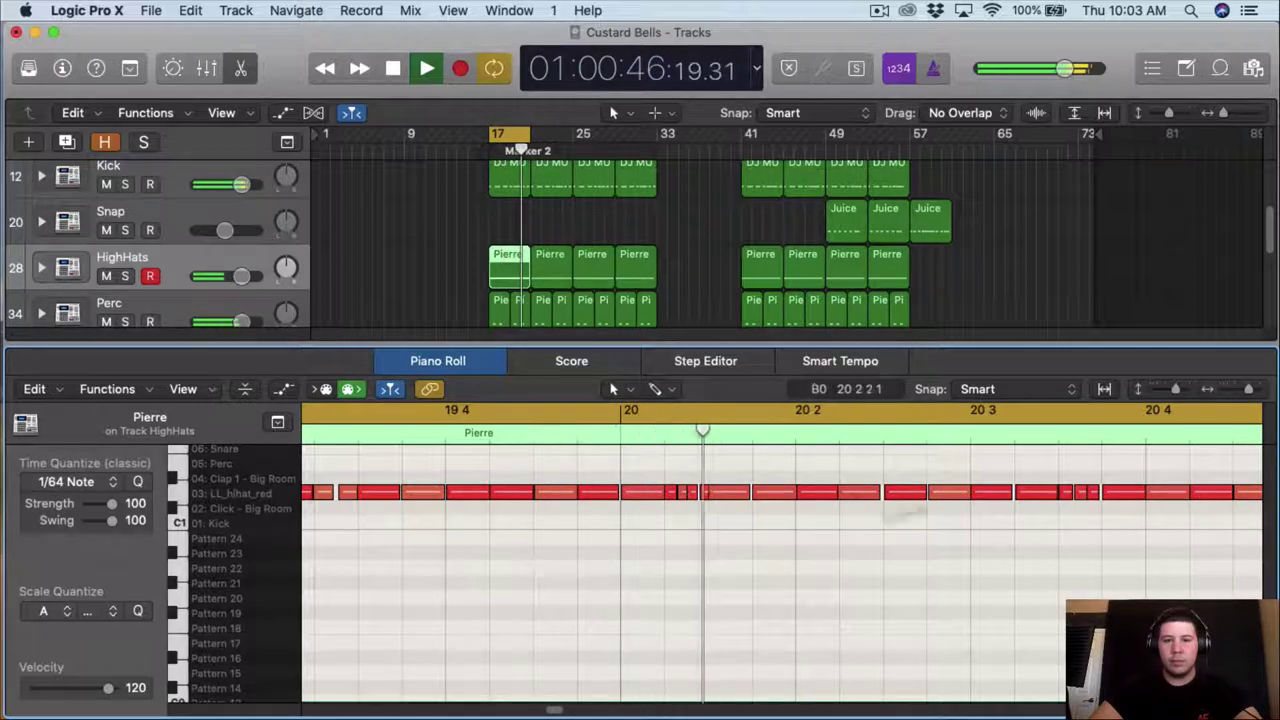
key("space")
- Apply the Random Velocity MIDI transform to all hi-hat notes of the Pierre region at bar 17, with velocities between 90 and 118
left_click_drag(1248, 389, 1236, 396)
scroll(1154, 538, "left", 3)
left_click_drag(1183, 594, 318, 400)
scroll(1198, 596, "down", 10)
scroll(1198, 596, "left", 2)
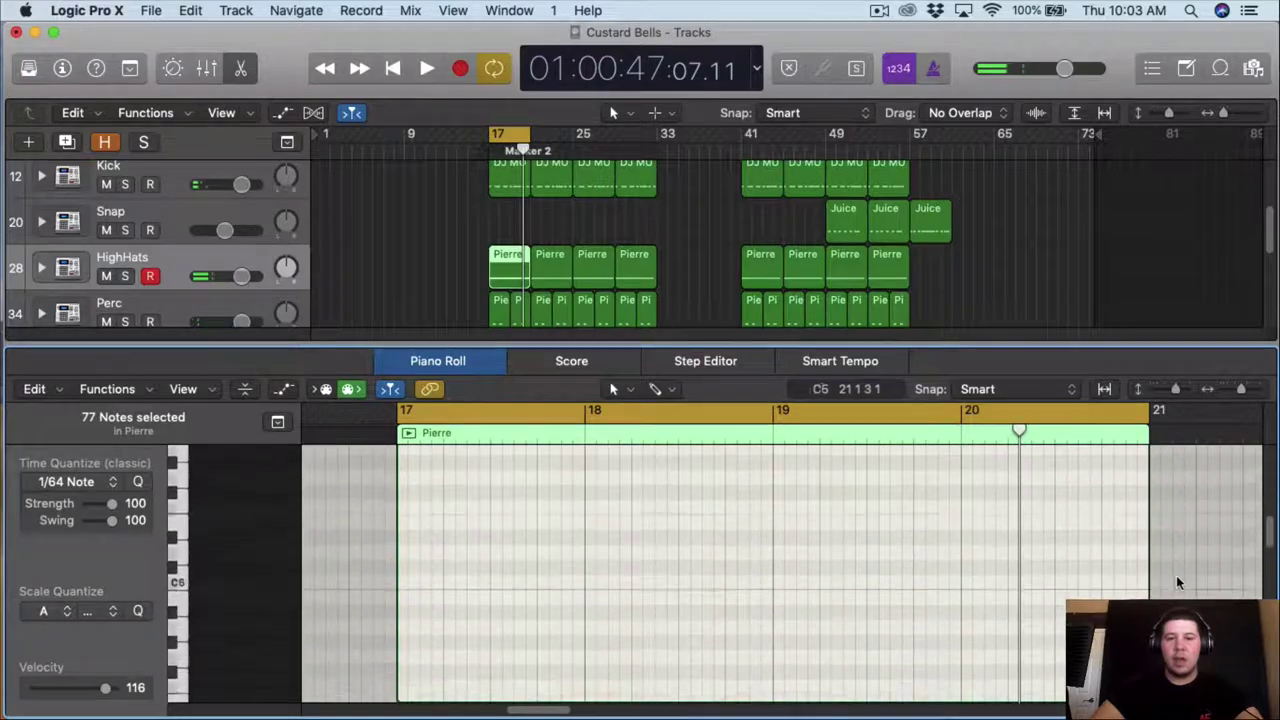
scroll(1198, 596, "down", 6)
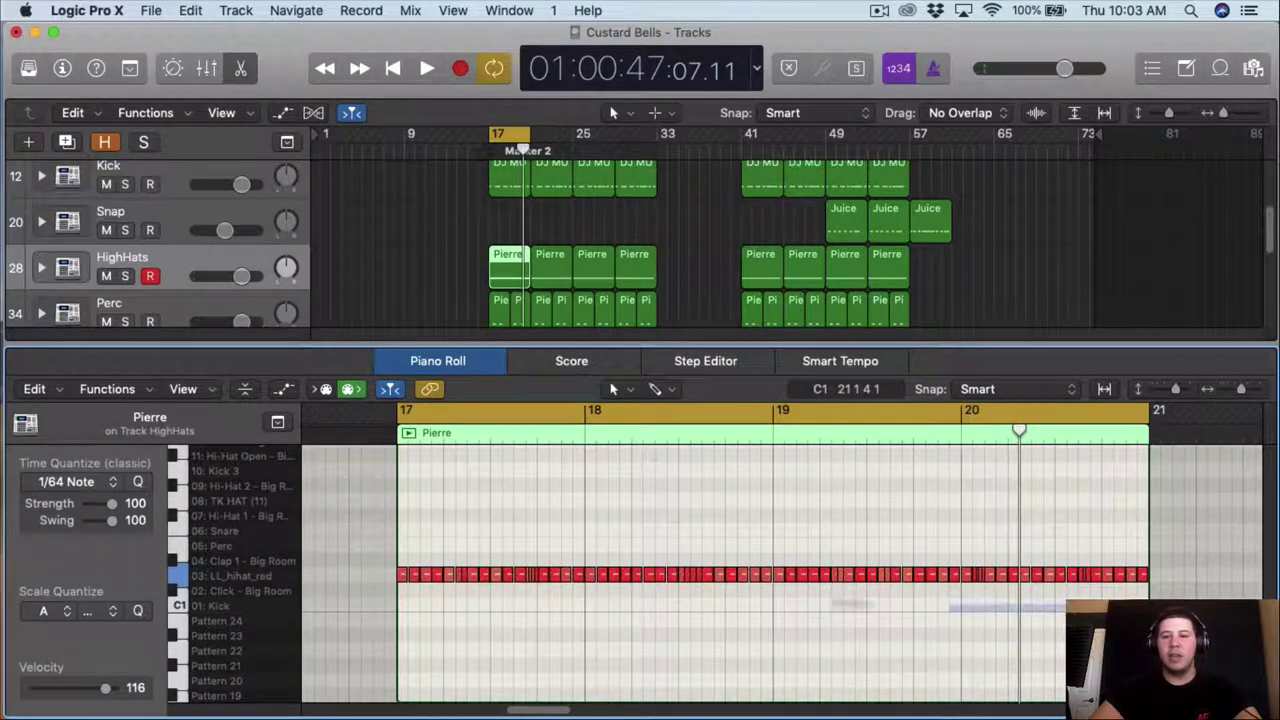
left_click(115, 397)
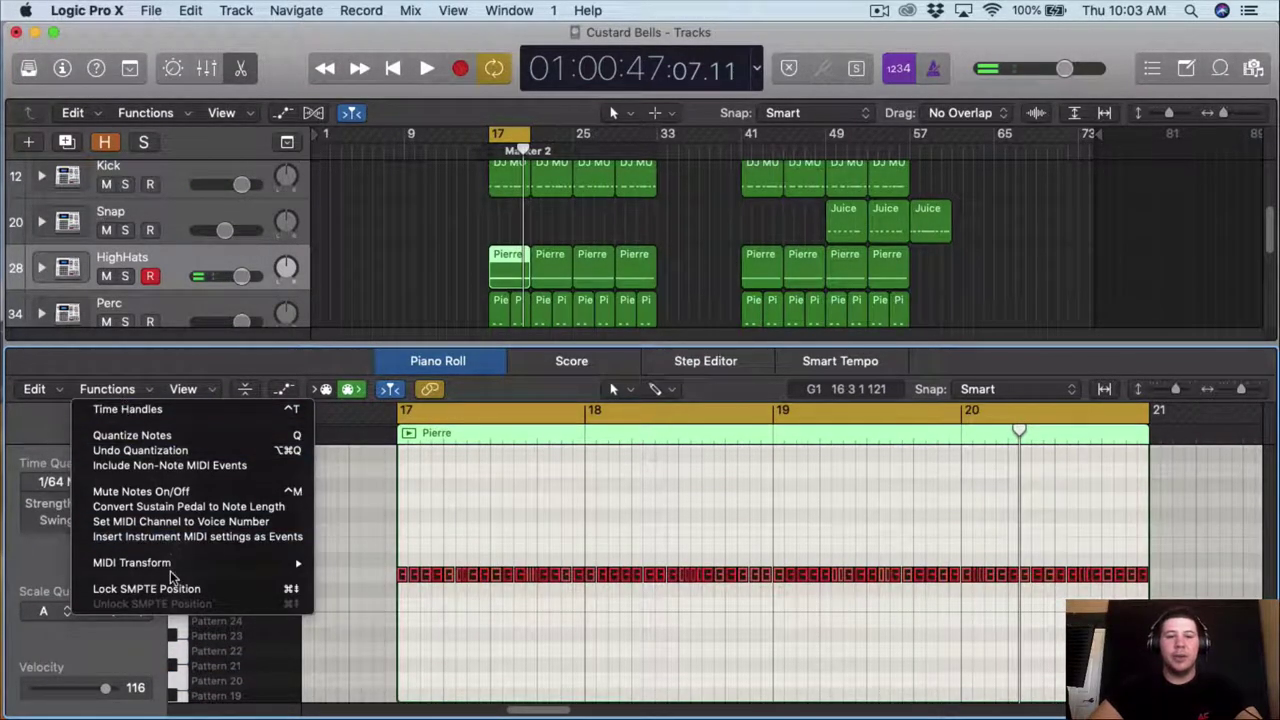
mouse_move(200, 563)
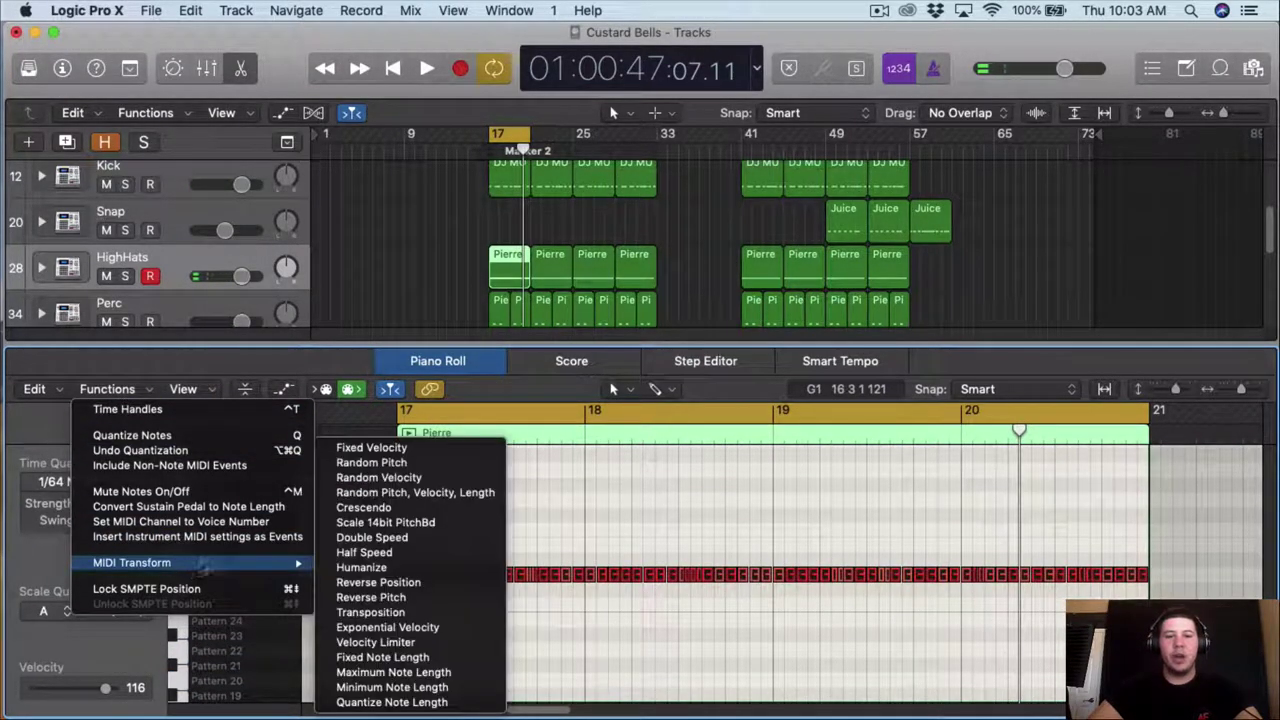
left_click(378, 477)
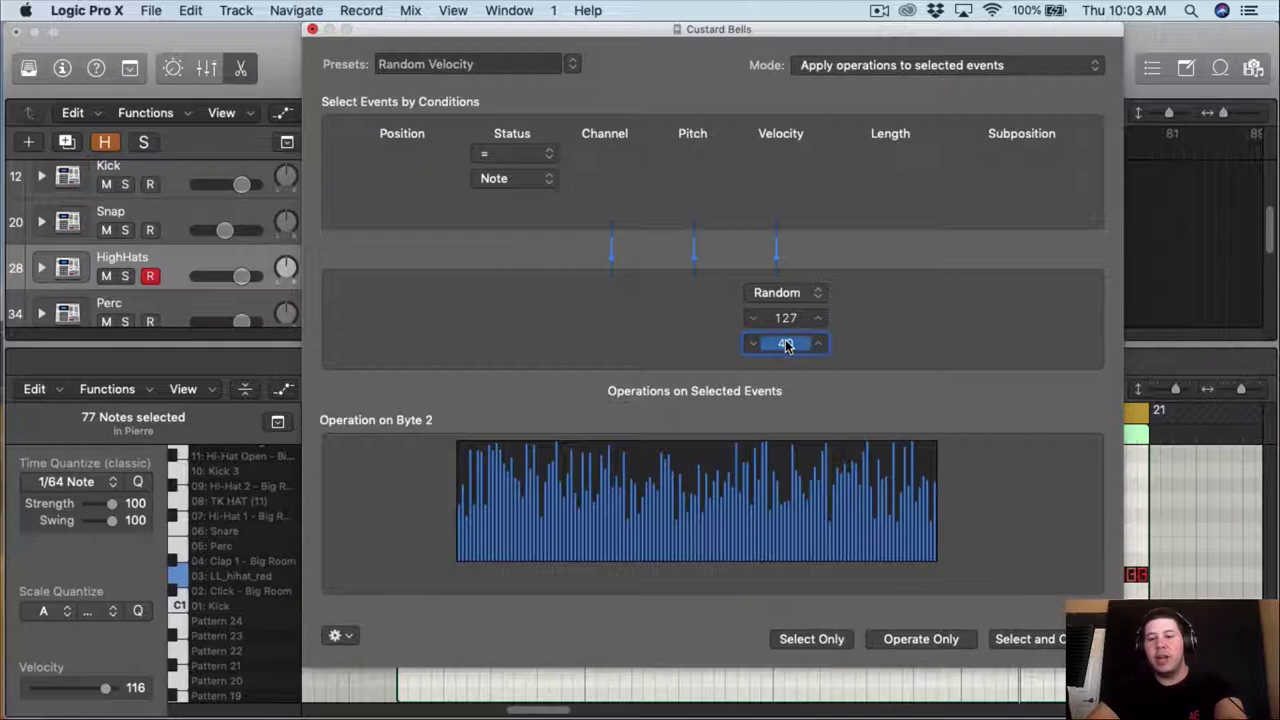
left_click(751, 320)
left_click(751, 320)
left_click(751, 320)
left_click(751, 320)
left_click(751, 320)
left_click(751, 320)
left_click(751, 320)
left_click(751, 320)
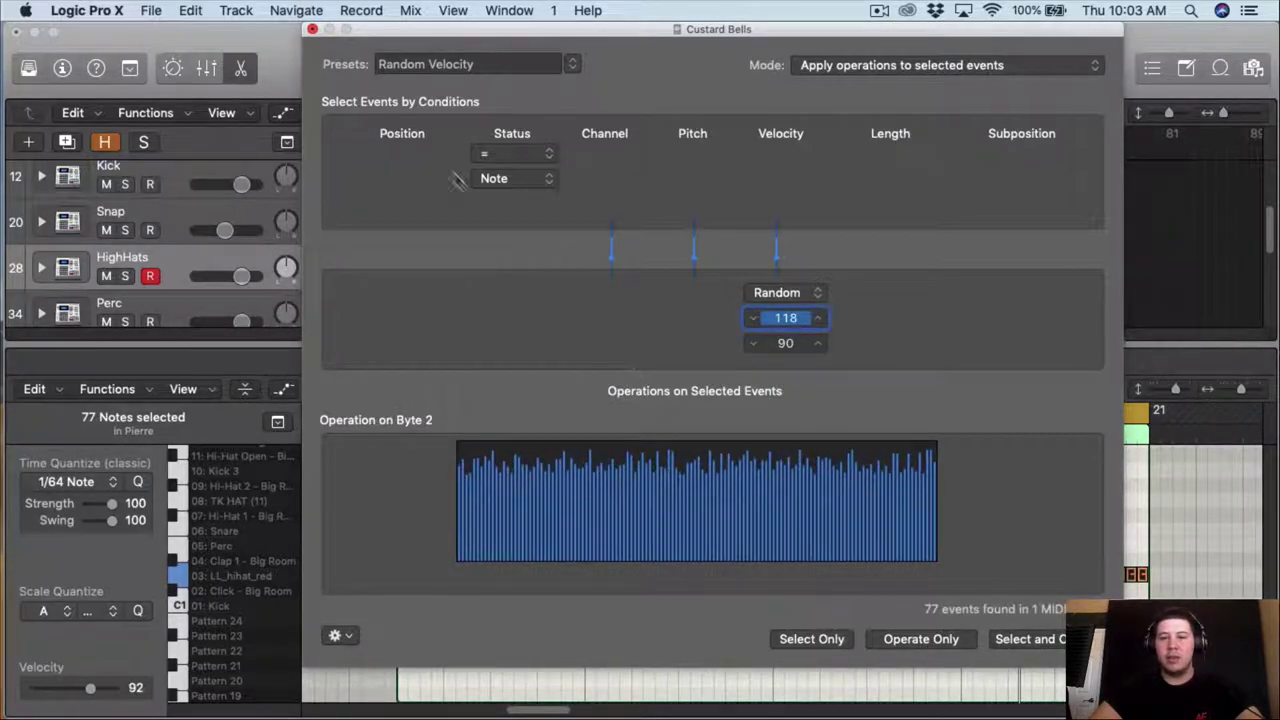
left_click(313, 32)
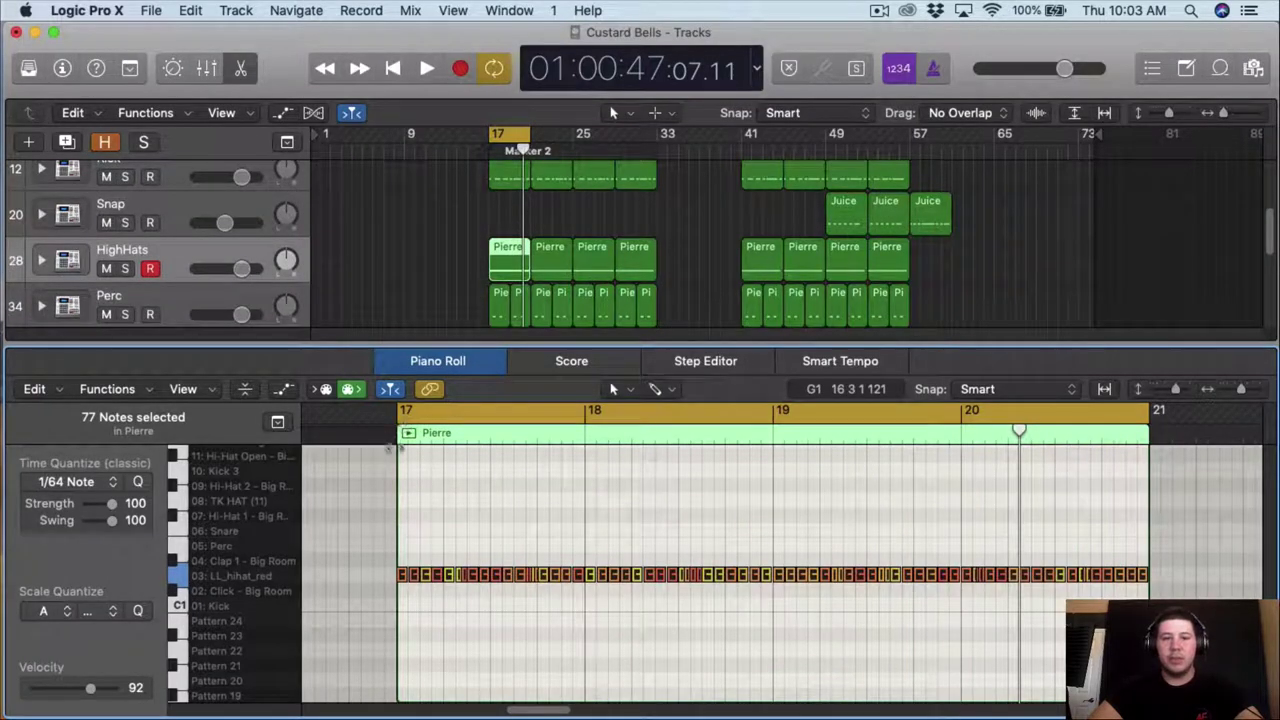
- Deselect the notes and play back the hi-hats with their randomized velocities from bar 17
left_click(486, 509)
key("space")
scroll(160, 240, "down", 1)
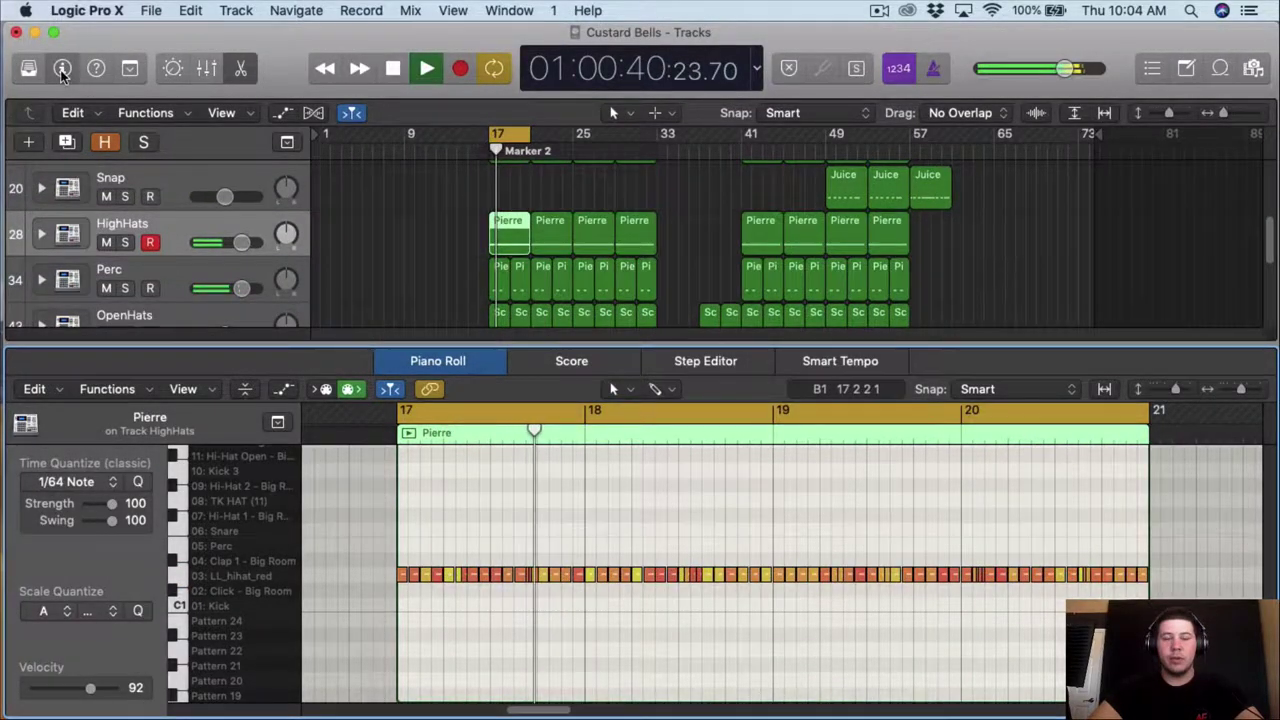
- Raise the volume of the LL_hihat_red pad in the HighHats track's Drum Machine Designer to about -36 dB
key("i")
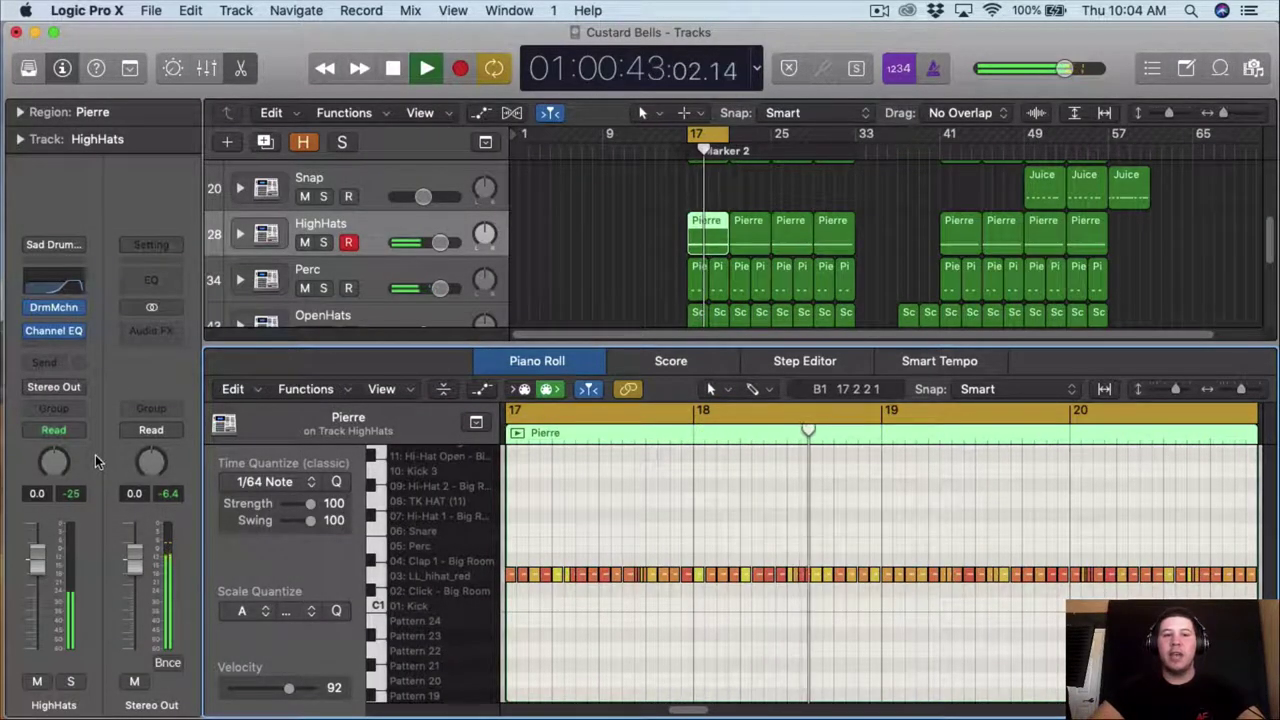
left_click(52, 308)
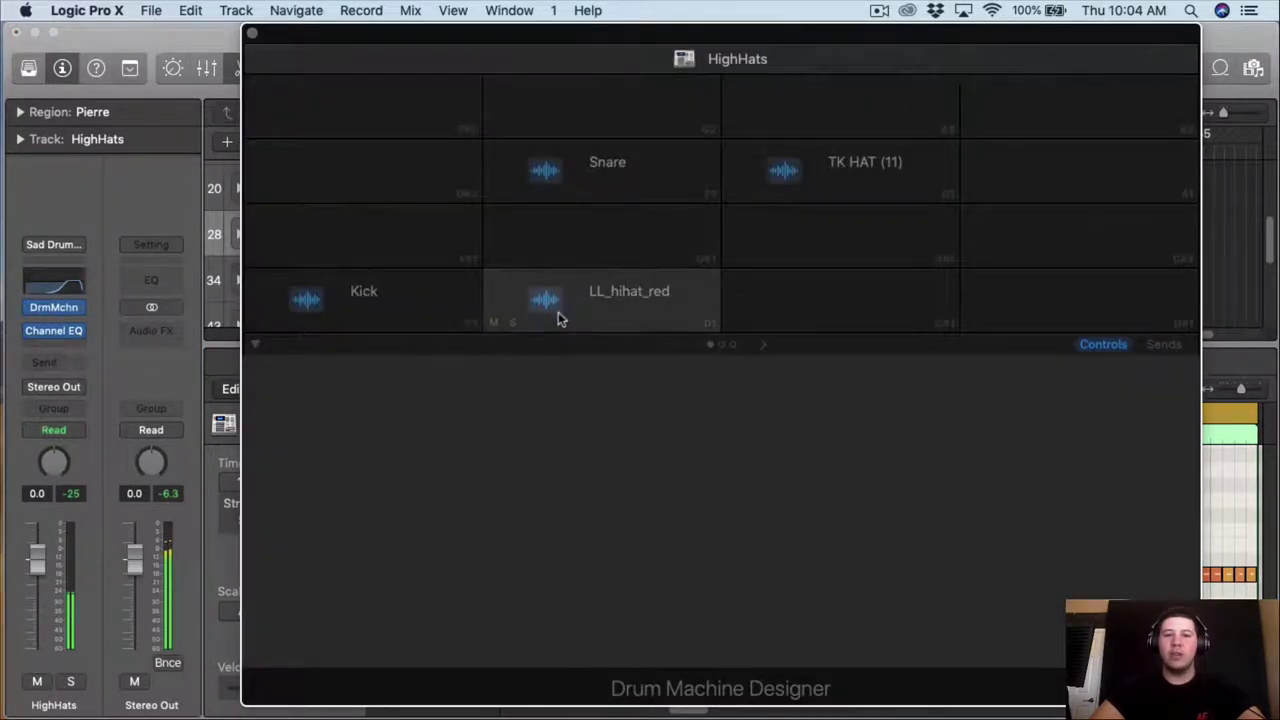
left_click(560, 318)
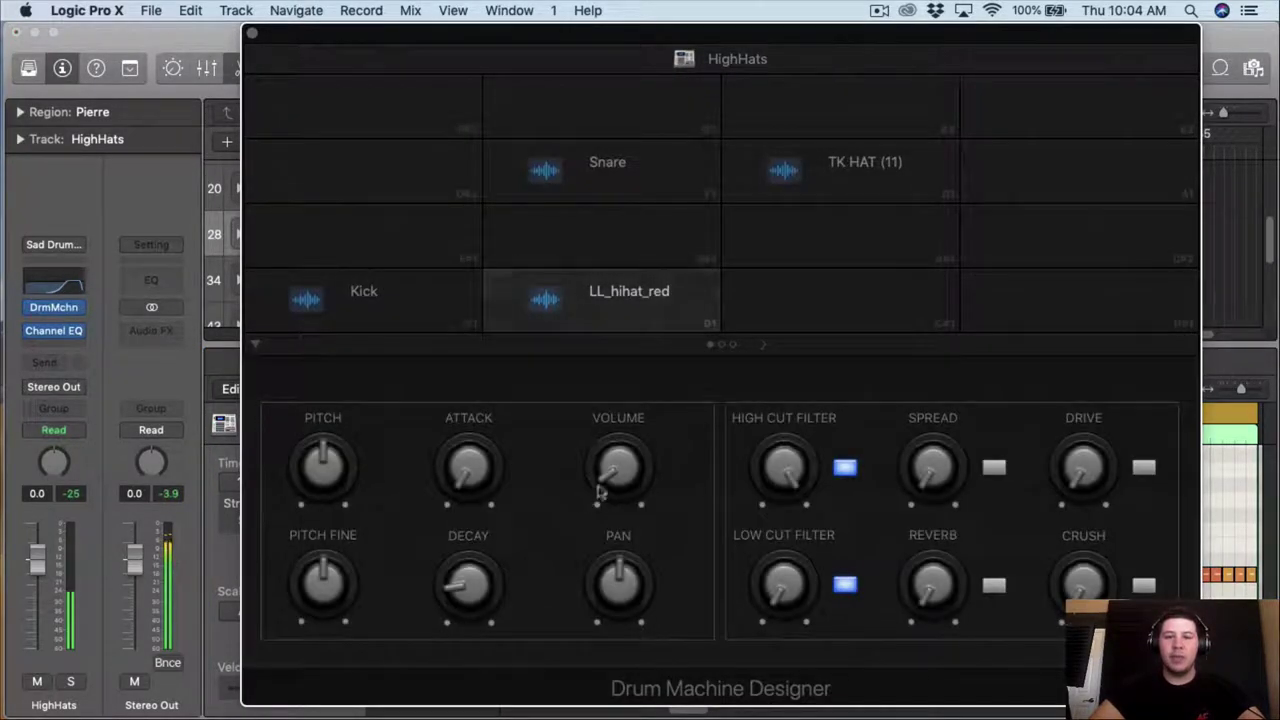
left_click_drag(597, 494, 609, 475)
scroll(609, 475, "up", 10)
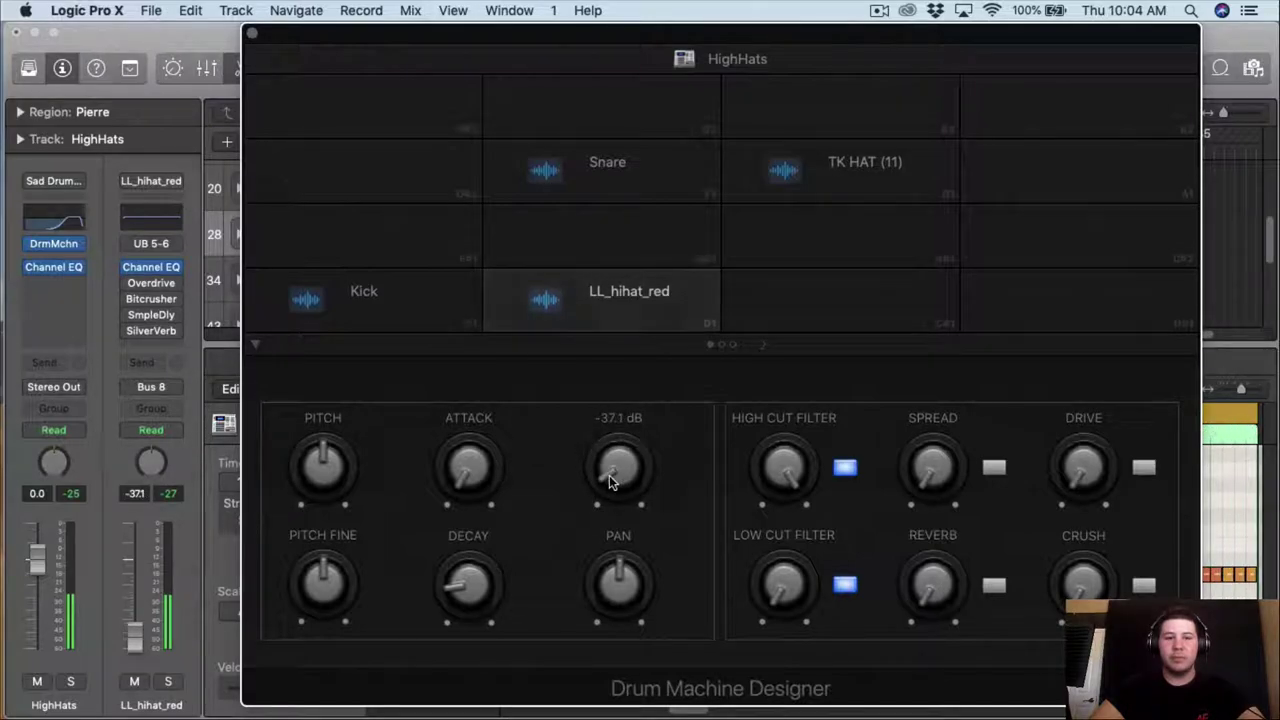
scroll(609, 475, "up", 2)
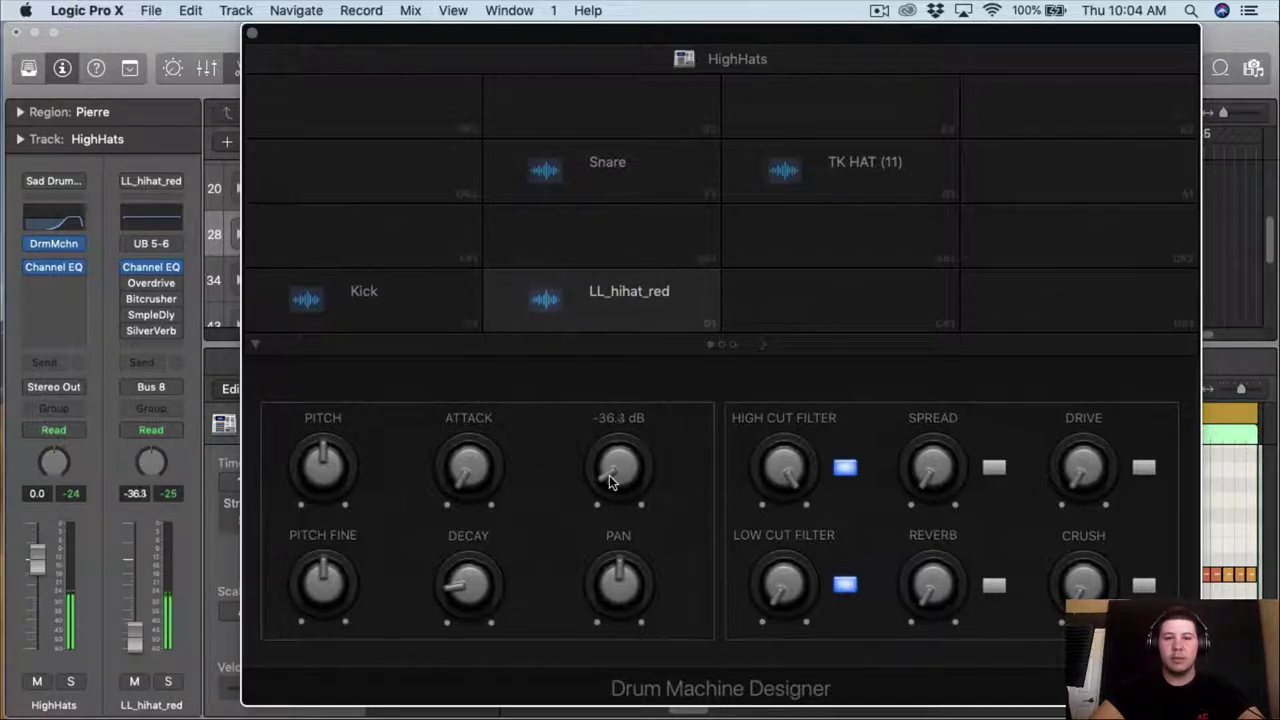
scroll(609, 475, "up", 1)
left_click(252, 33)
scroll(846, 234, "down", 1)
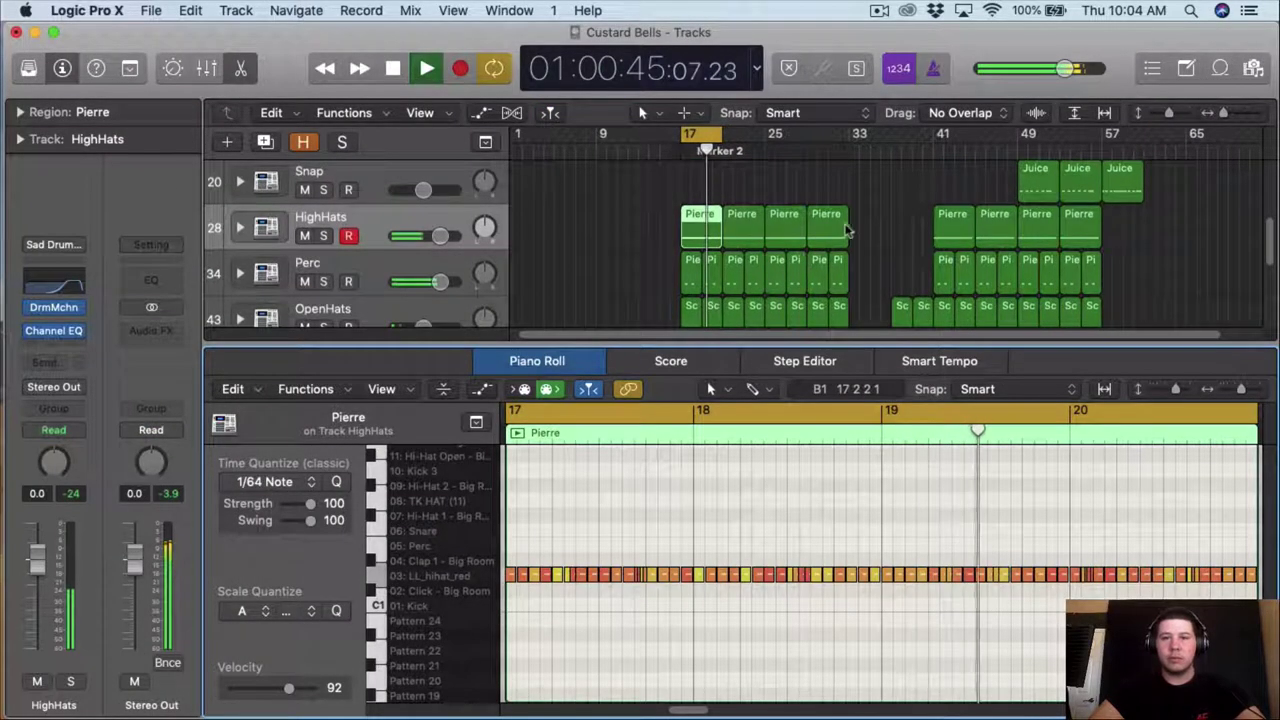
- Stop playback and delete the seven Pierre regions on the HighHats track that follow the bar 17 region
key("space")
left_click_drag(1150, 222, 737, 230)
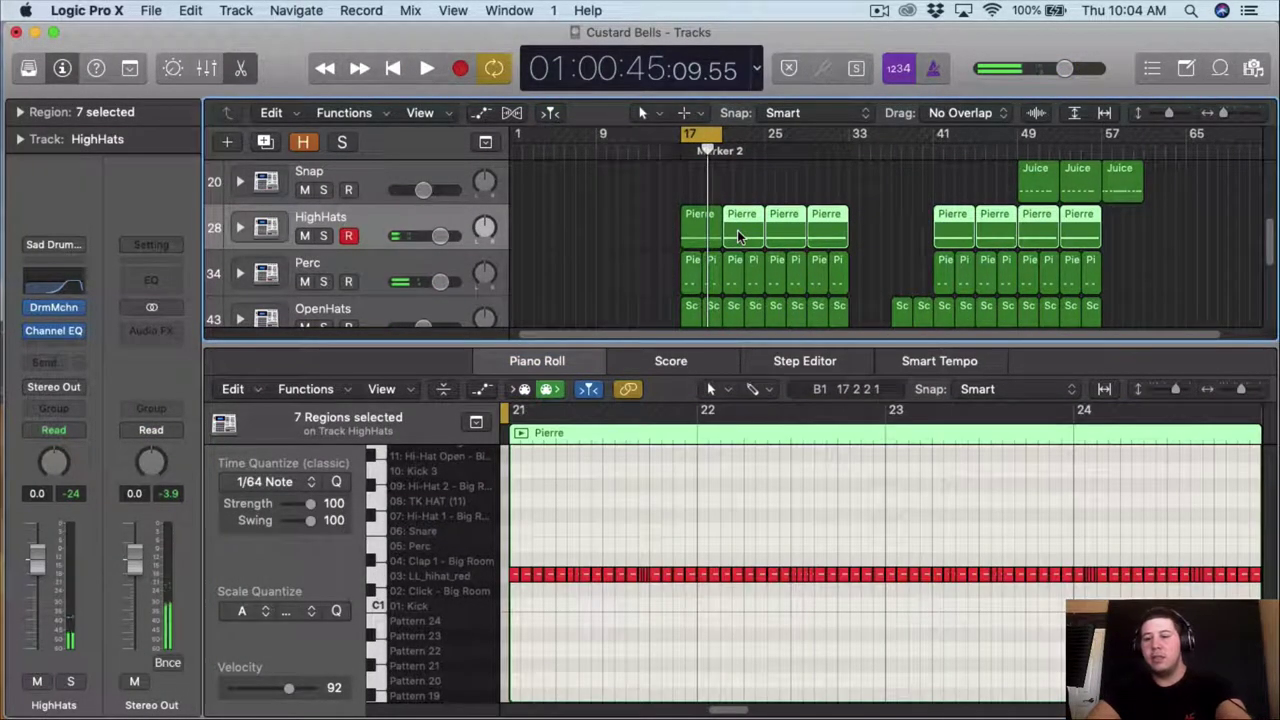
key("BackSpace")
- Repeat the edited HighHats region at bar 17 ten times in a row, filling the track up to bar 61
left_click(700, 228)
key("super+r")
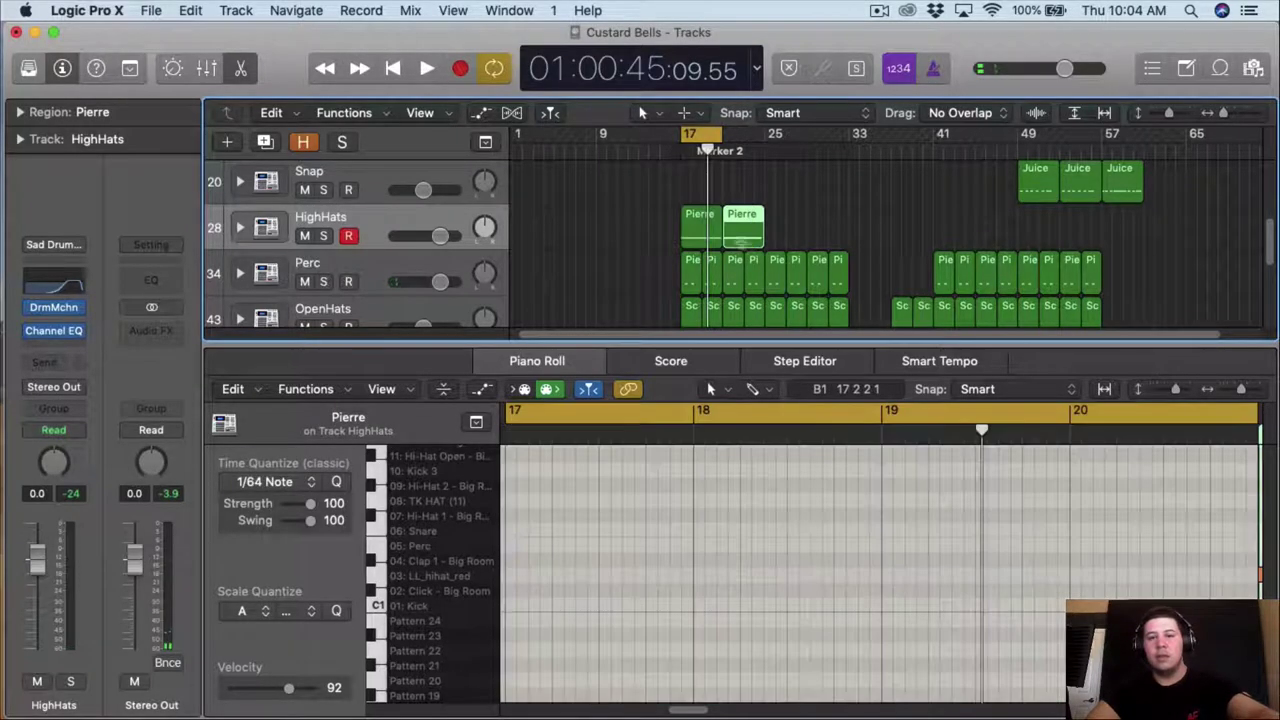
key("super+r")
key("super+r")
key("super+r")
key("super+r")
key("super+r")
key("super+r")
key("super+r")
key("super+r")
key("super+r")
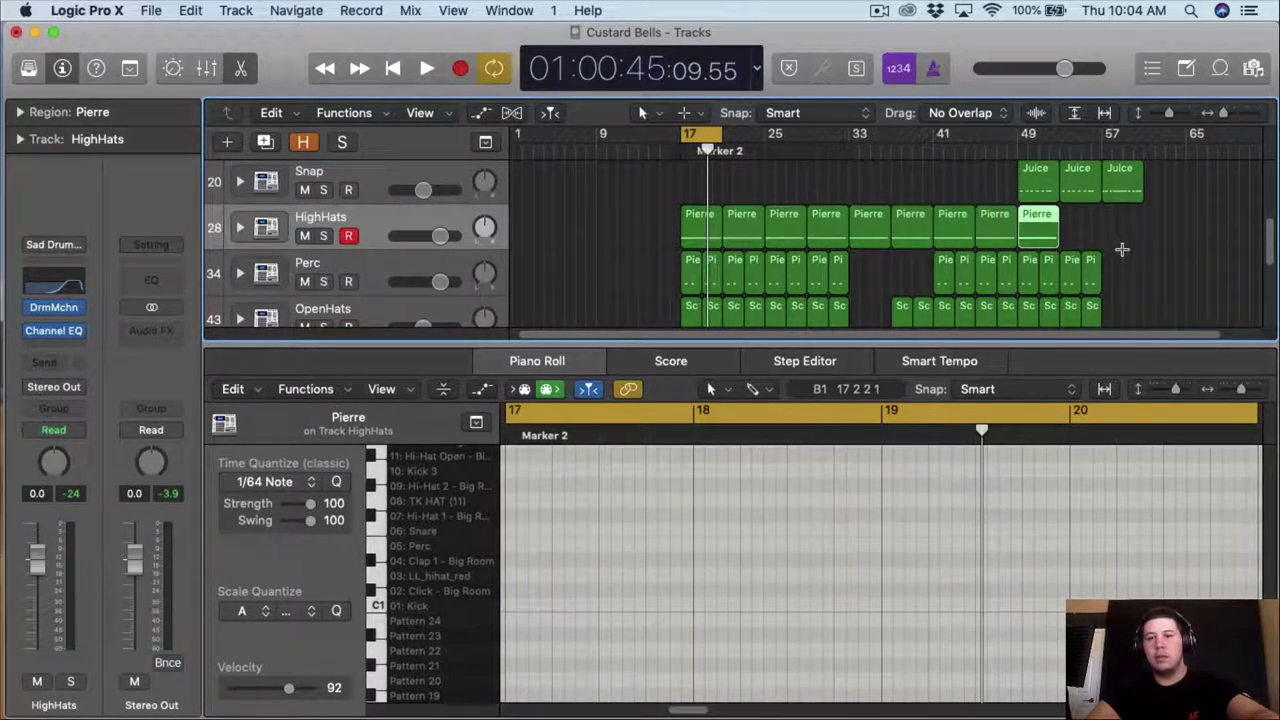
- Delete the HighHats regions at bars 33 and 37 and move the playhead to bar 16 with cycling off
left_click_drag(862, 191, 900, 230)
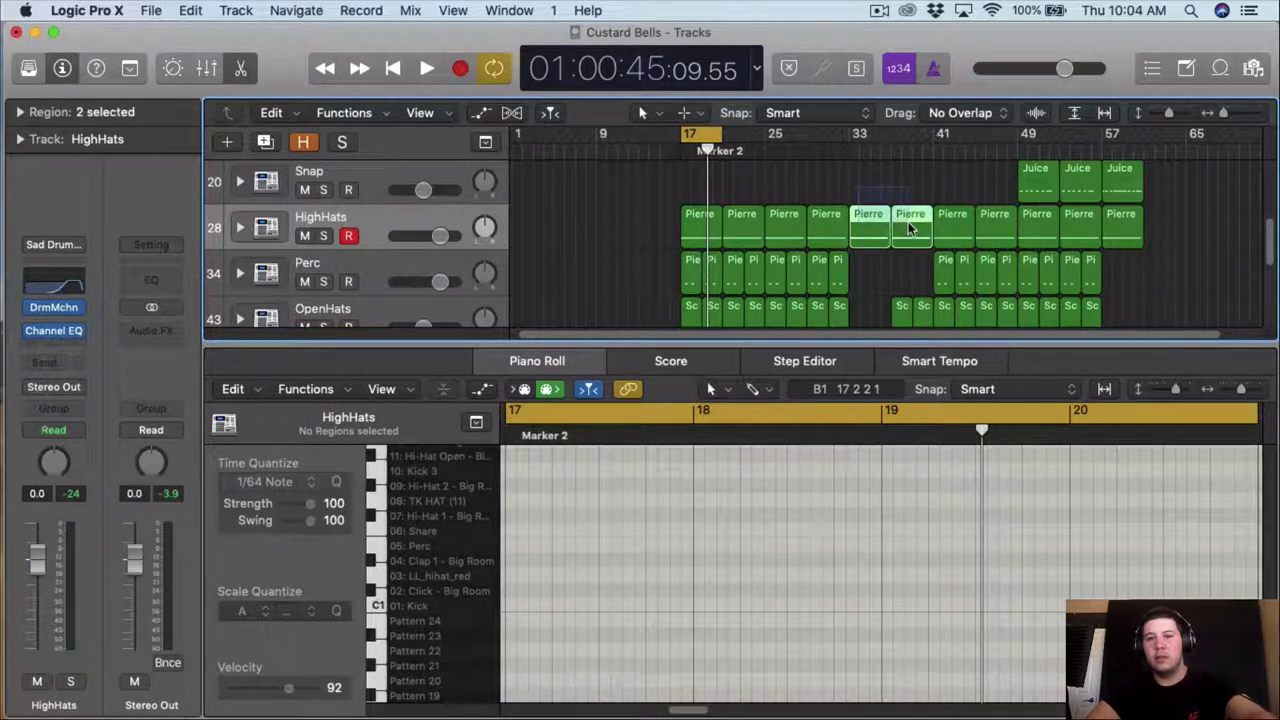
key("Delete")
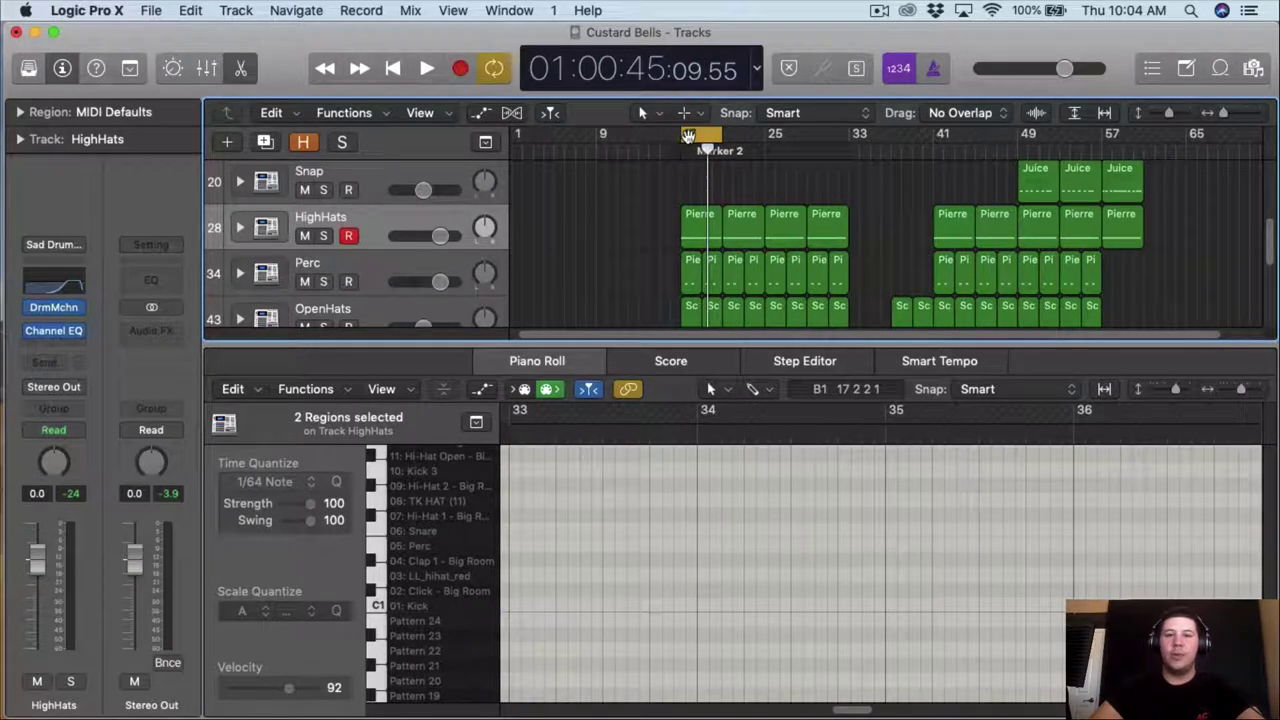
left_click_drag(706, 150, 668, 150)
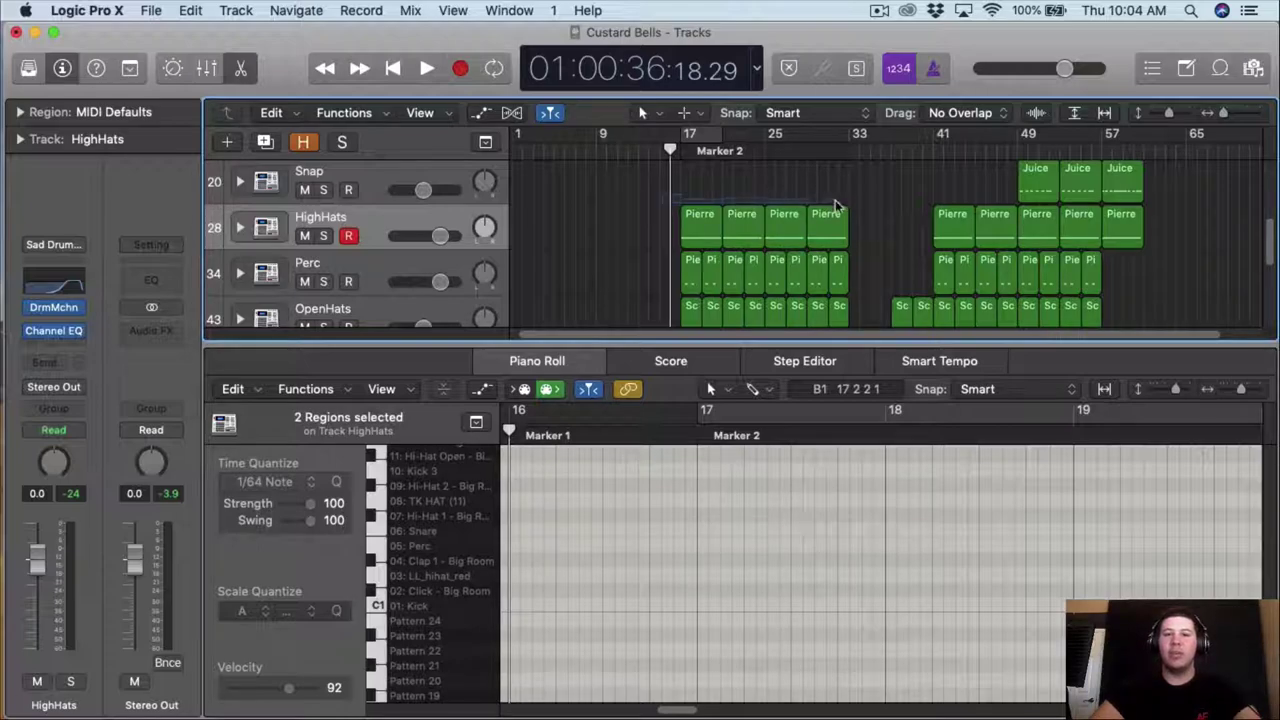
left_click_drag(836, 205, 868, 235)
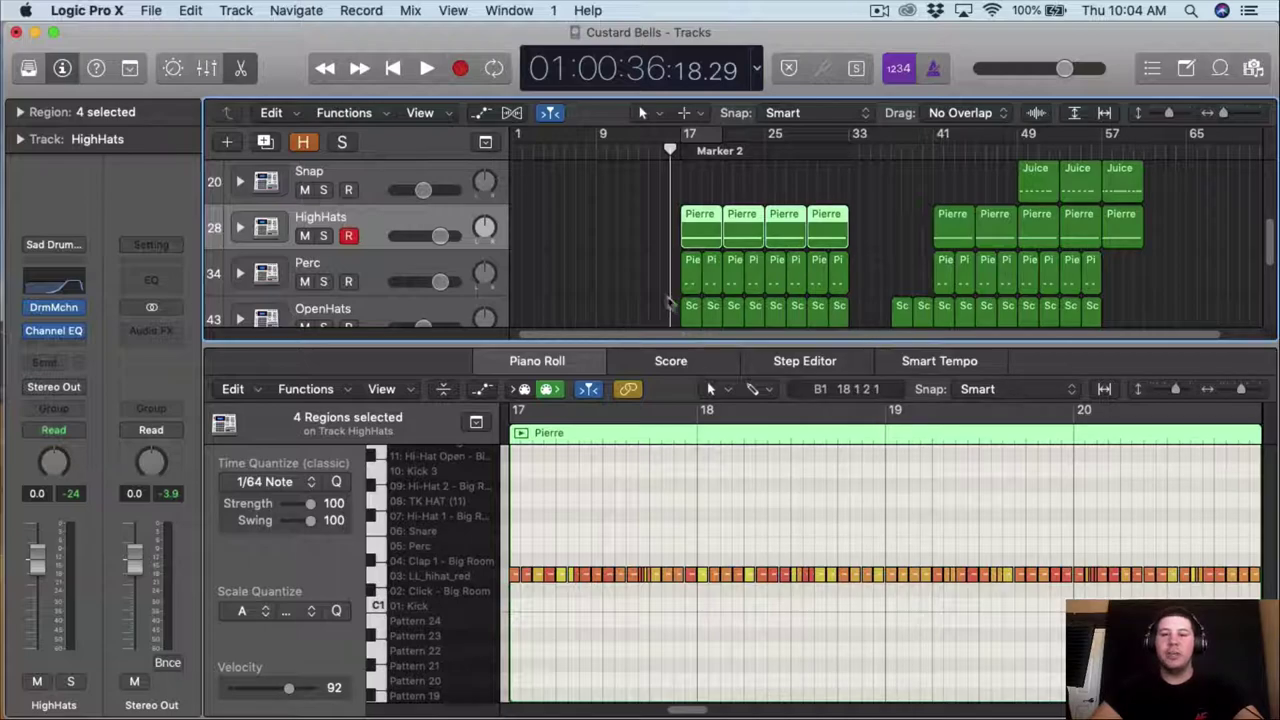
- Apply the Humanize MIDI transform to all notes in the eight Perc regions from bar 17 to bar 33
scroll(600, 250, "down", 2)
left_click(345, 241)
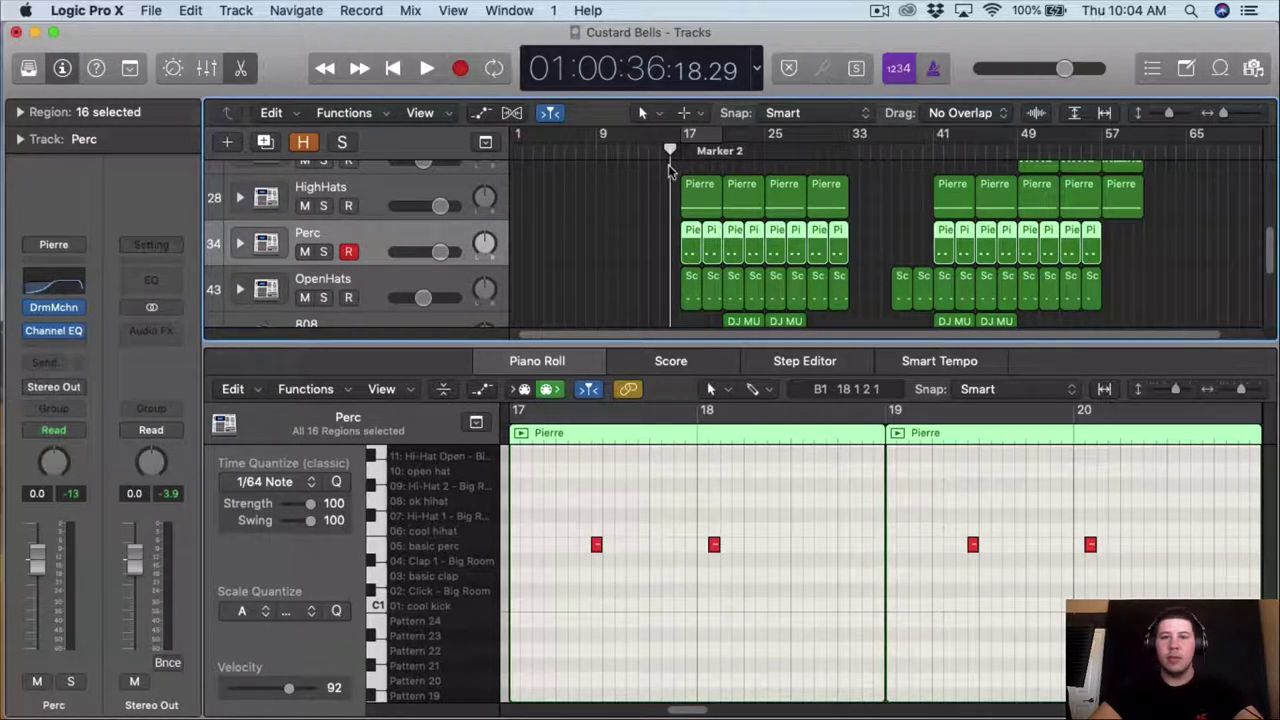
left_click_drag(653, 263, 891, 250)
left_click(63, 69)
key("super+a")
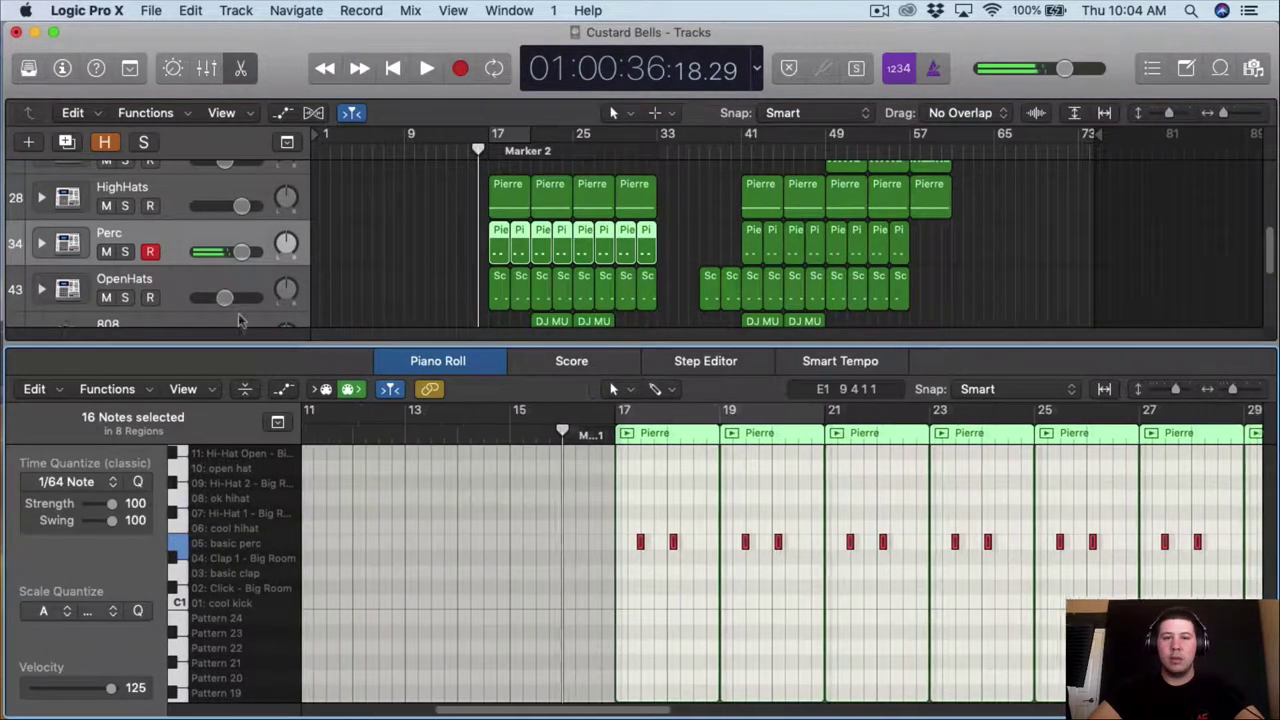
left_click(147, 395)
mouse_move(285, 563)
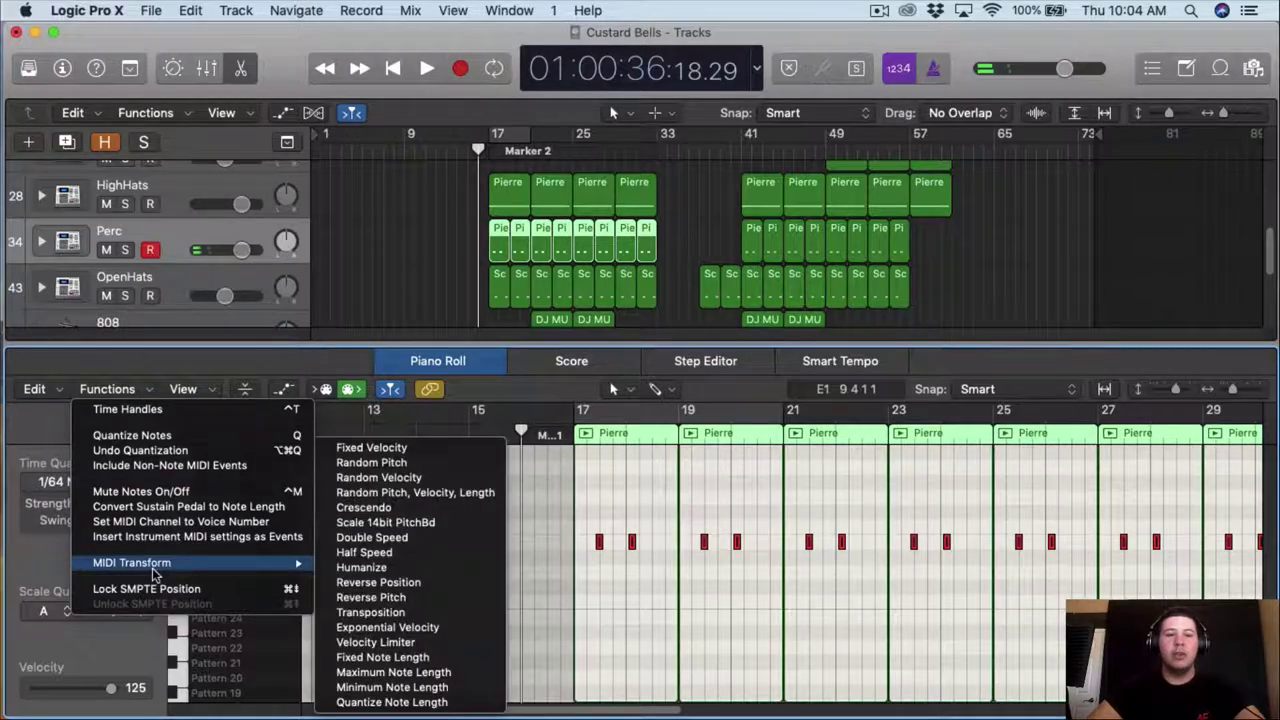
left_click(395, 568)
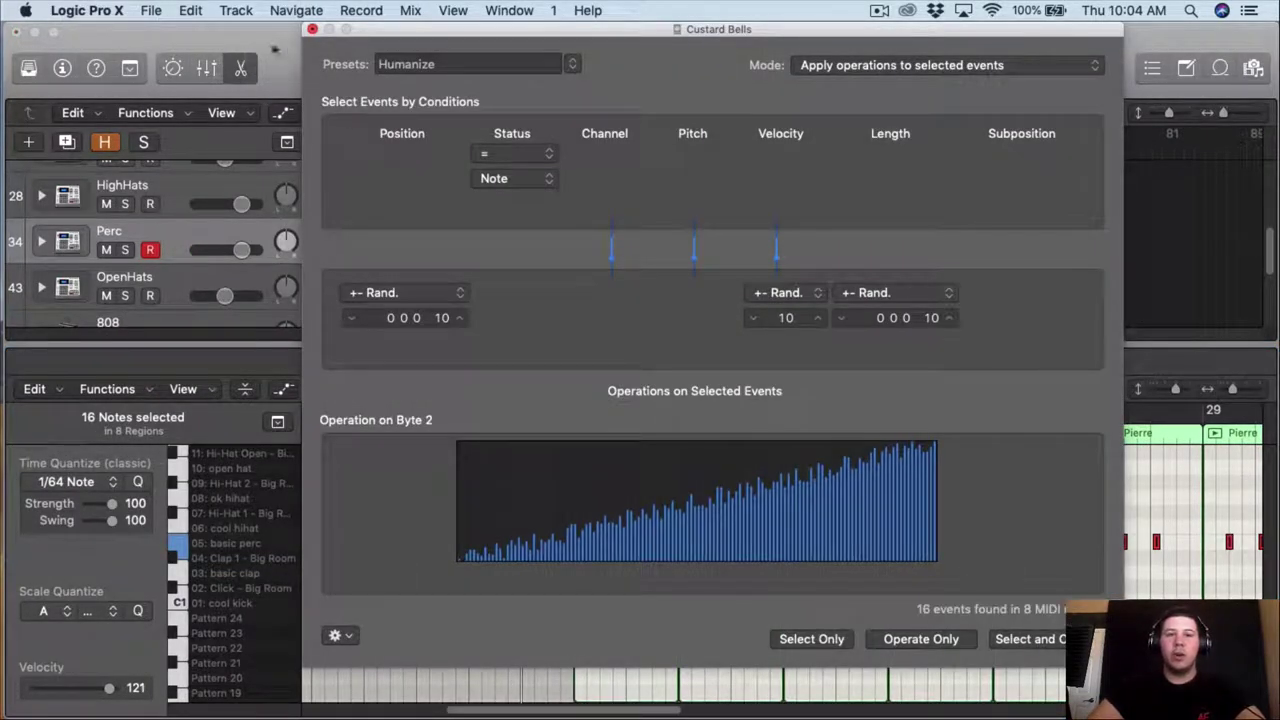
left_click(311, 29)
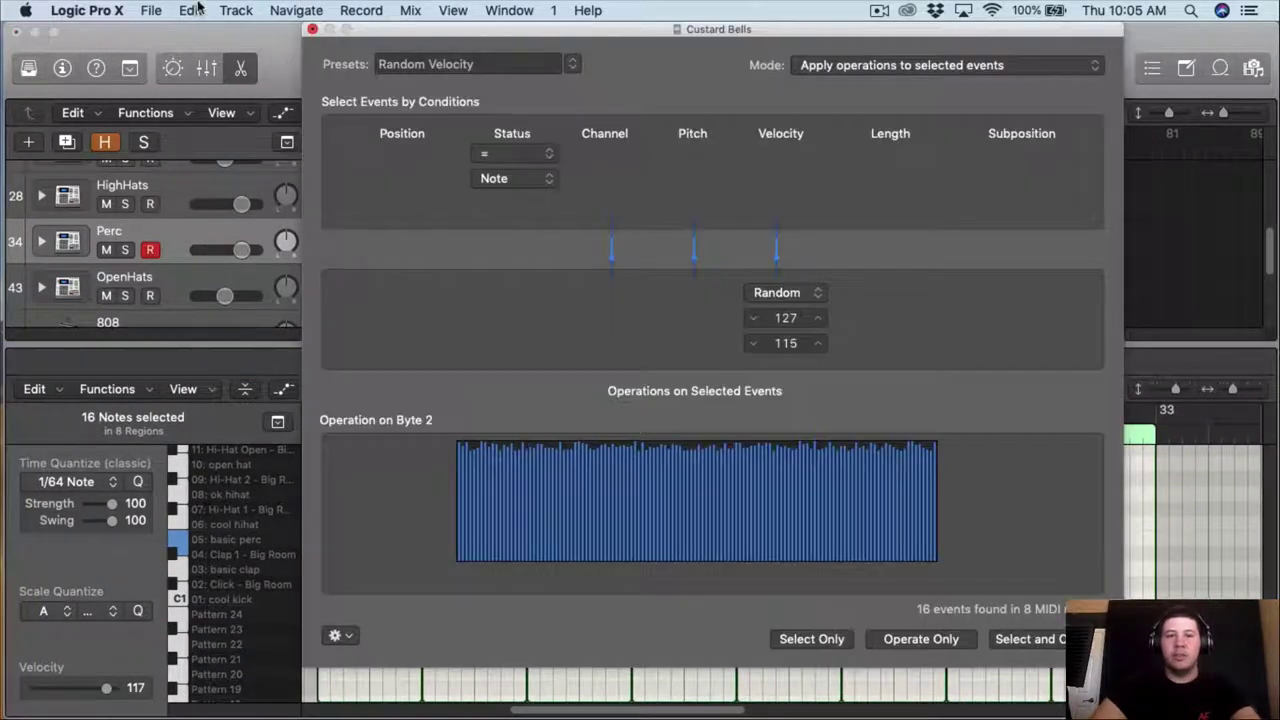
- Randomize the velocities of the selected Perc notes between 115 and 127 and play back the result
left_click(312, 30)
key("space")
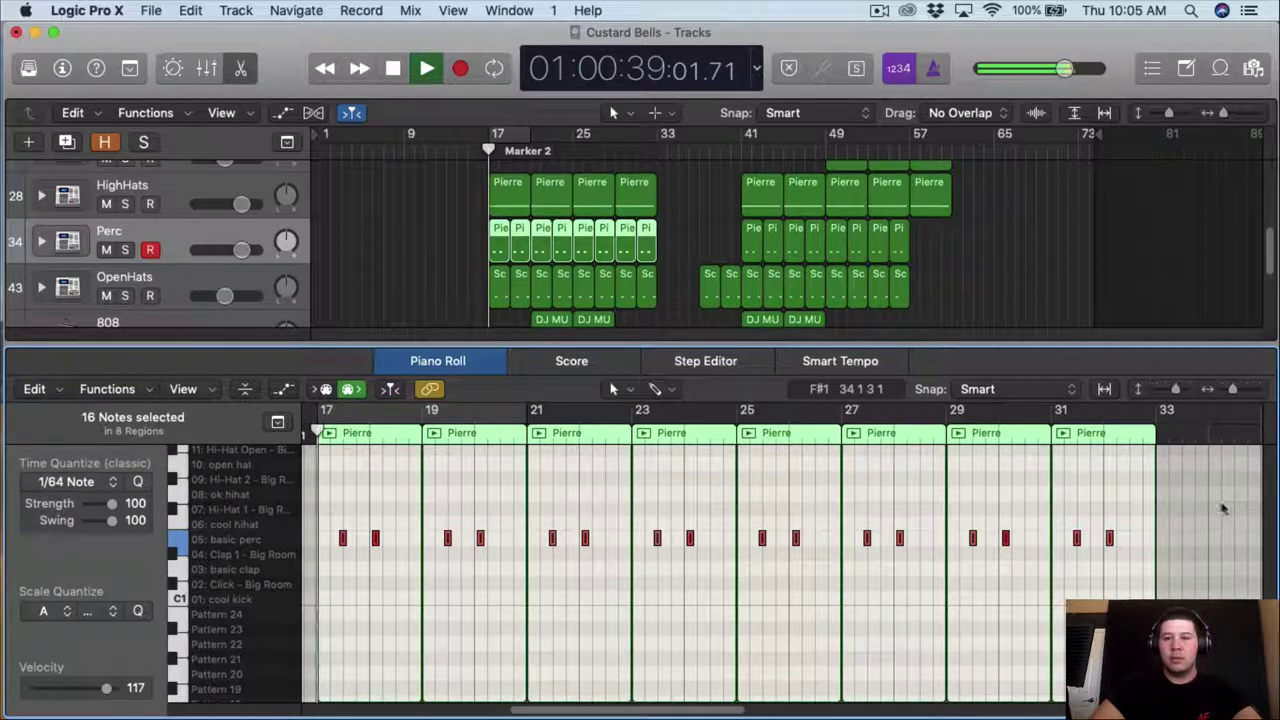
left_click(1224, 508)
left_click_drag(1233, 389, 1237, 389)
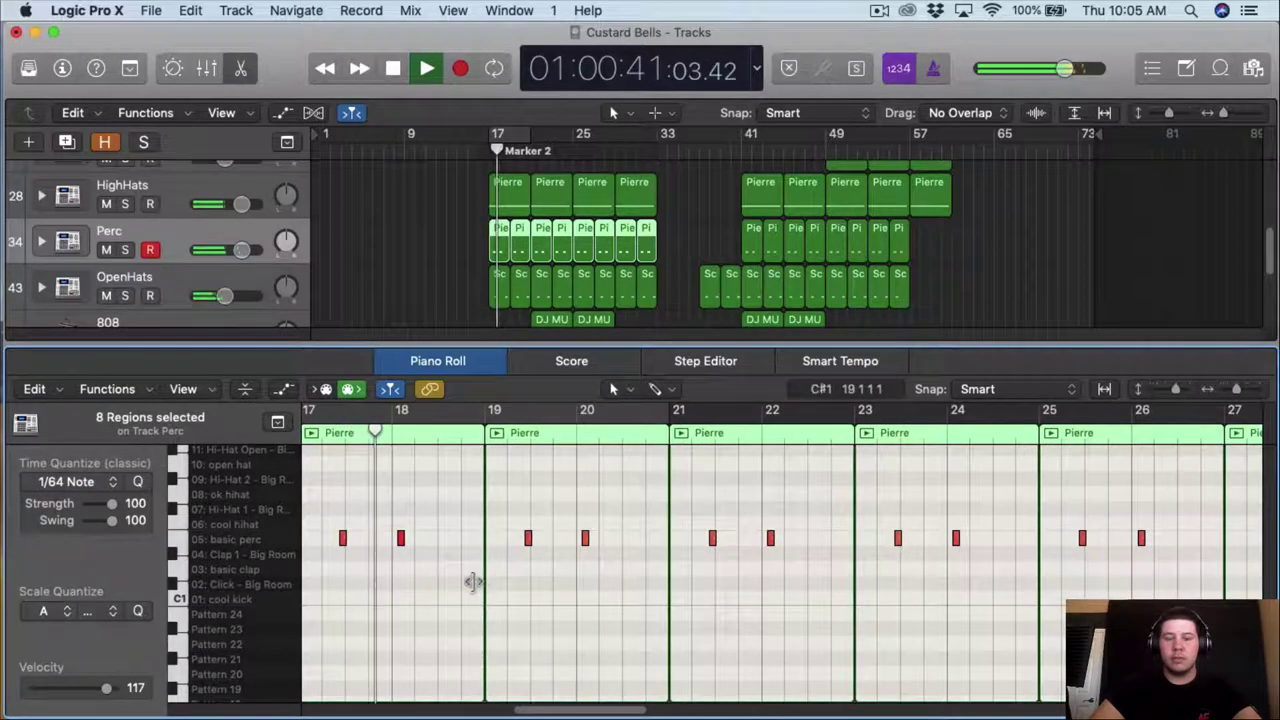
key("space")
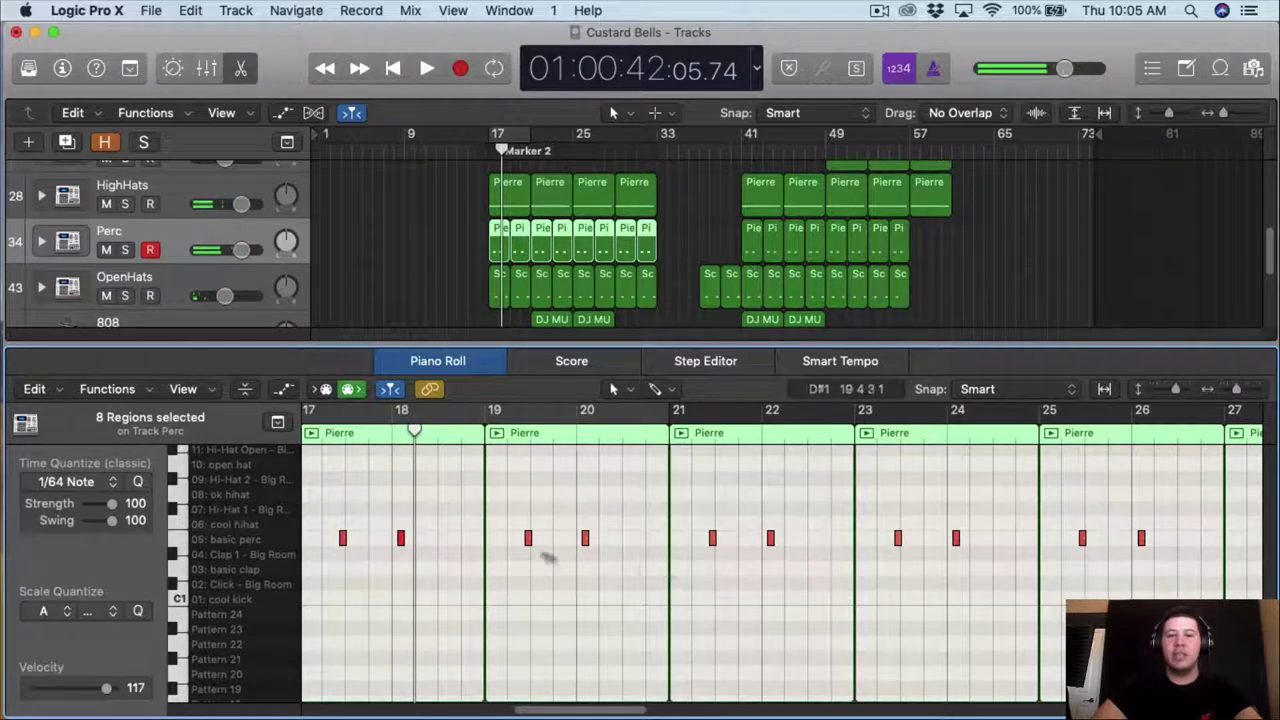
- Apply the Humanize MIDI transform to all notes in the eight OpenHats regions from bar 17 to bar 33
scroll(777, 551, "down", 2)
scroll(777, 551, "right", 2)
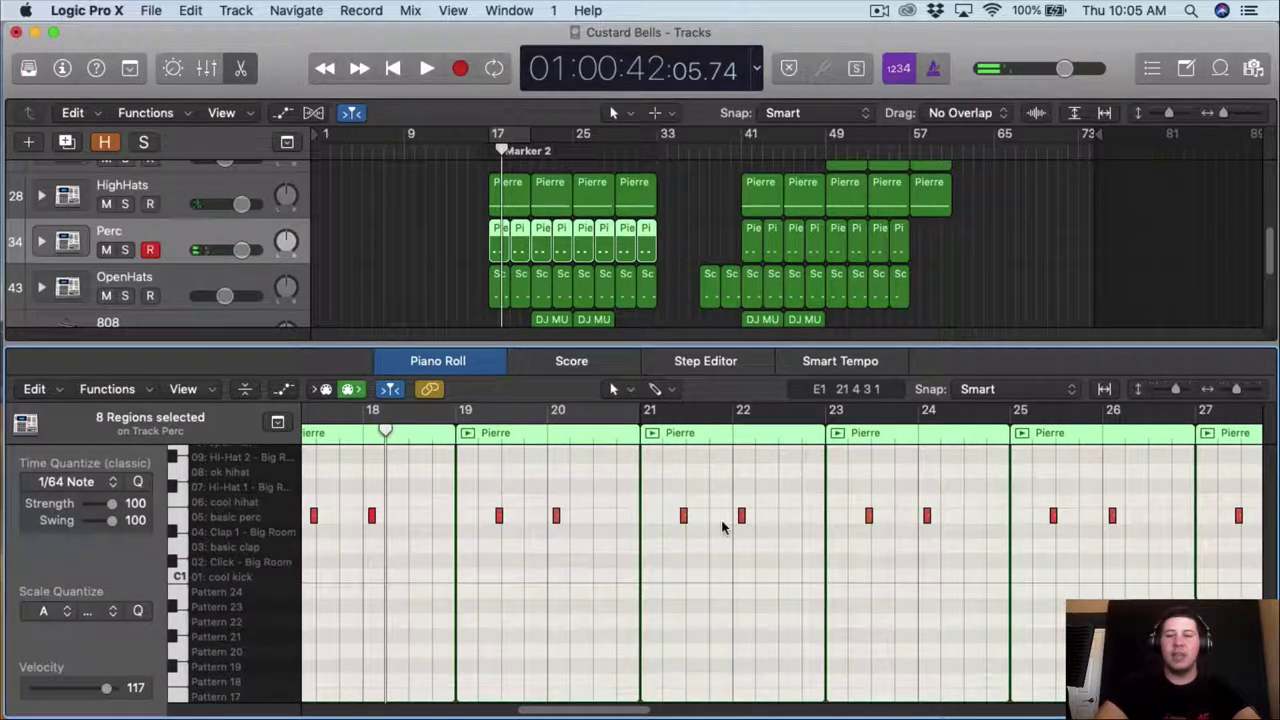
left_click(447, 291)
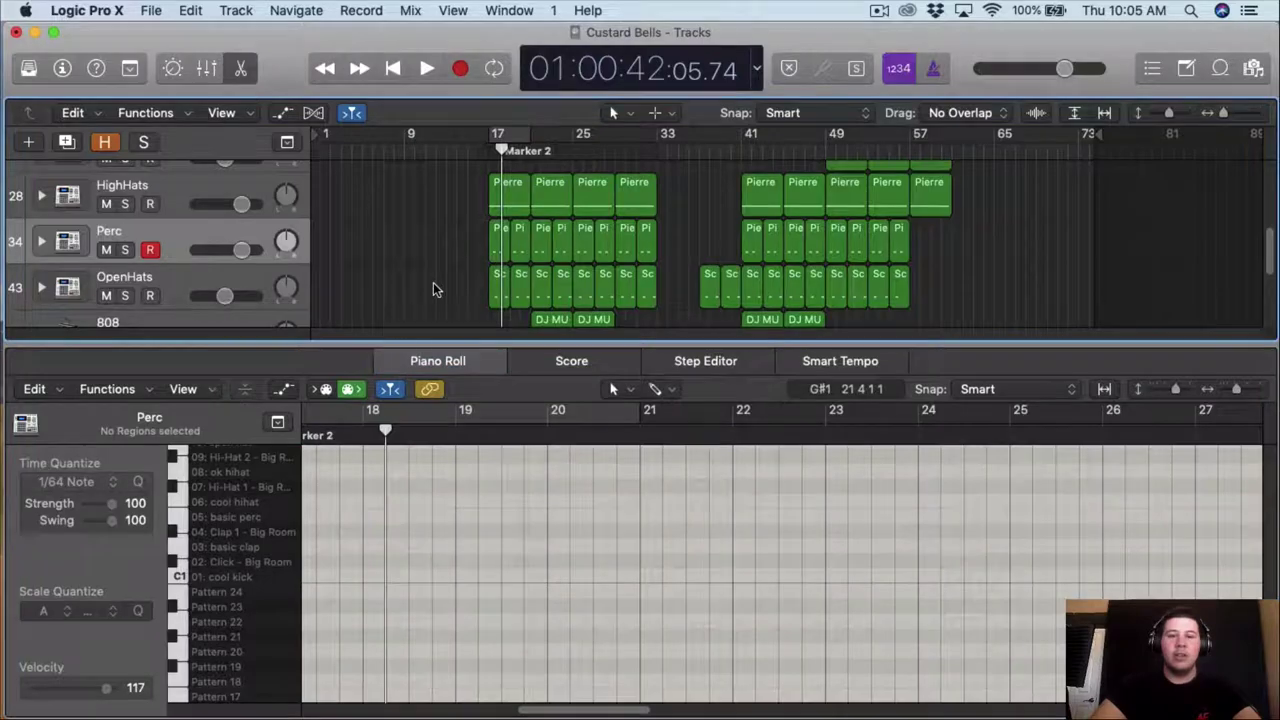
scroll(443, 286, "down", 1)
left_click_drag(450, 268, 672, 253)
left_click_drag(1236, 392, 1227, 390)
key("super+a")
key("super+9")
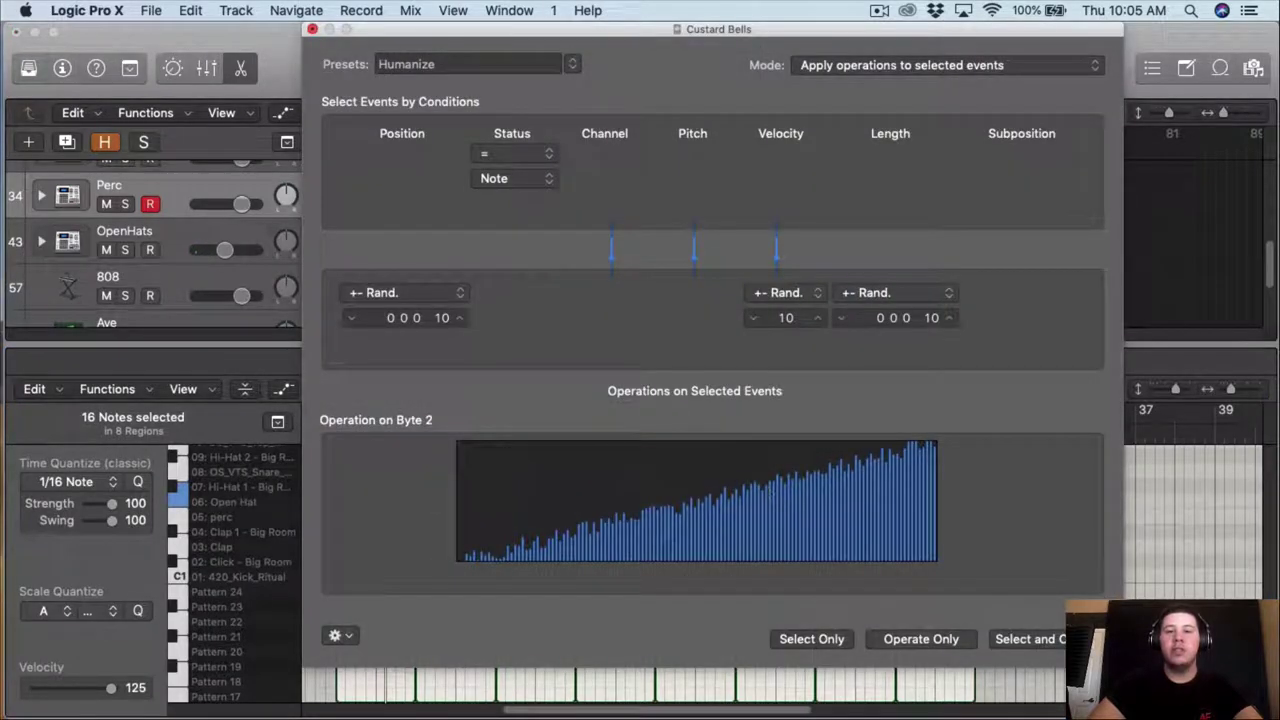
left_click(1025, 645)
left_click(314, 31)
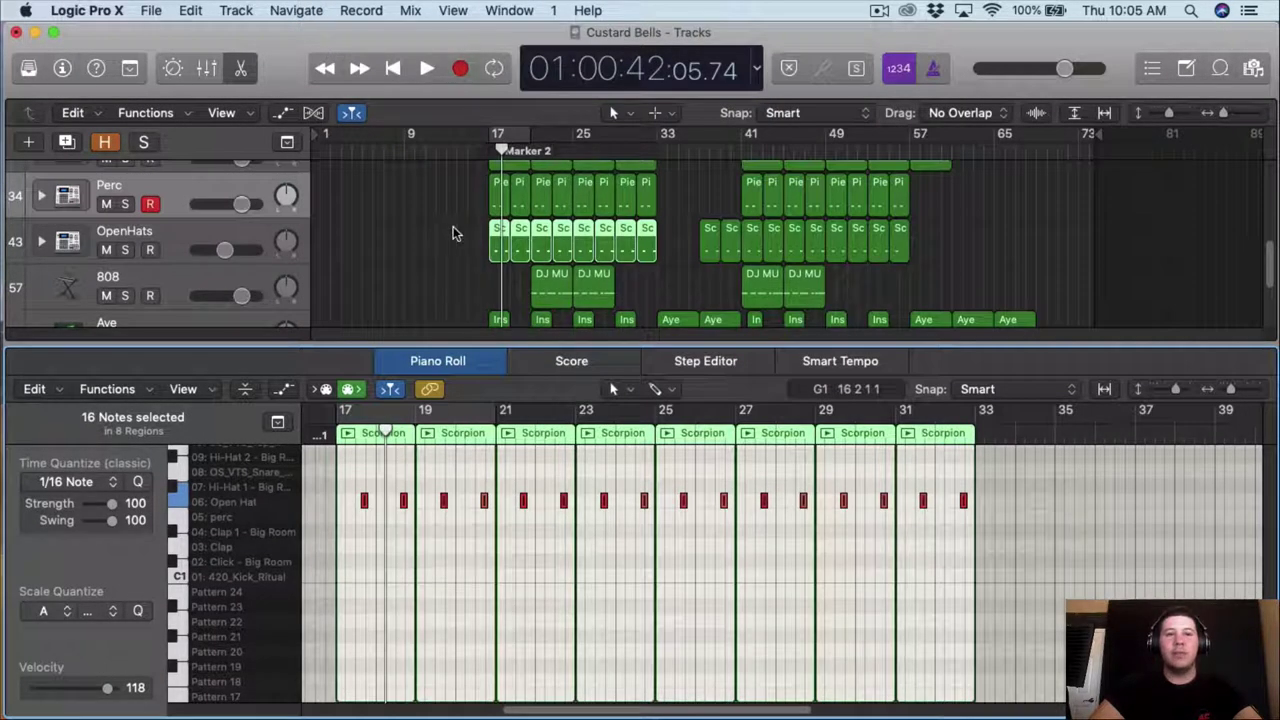
- Apply the Random Velocity MIDI transform to the selected OpenHats notes with velocities between 90 and 118
scroll(480, 225, "up", 5)
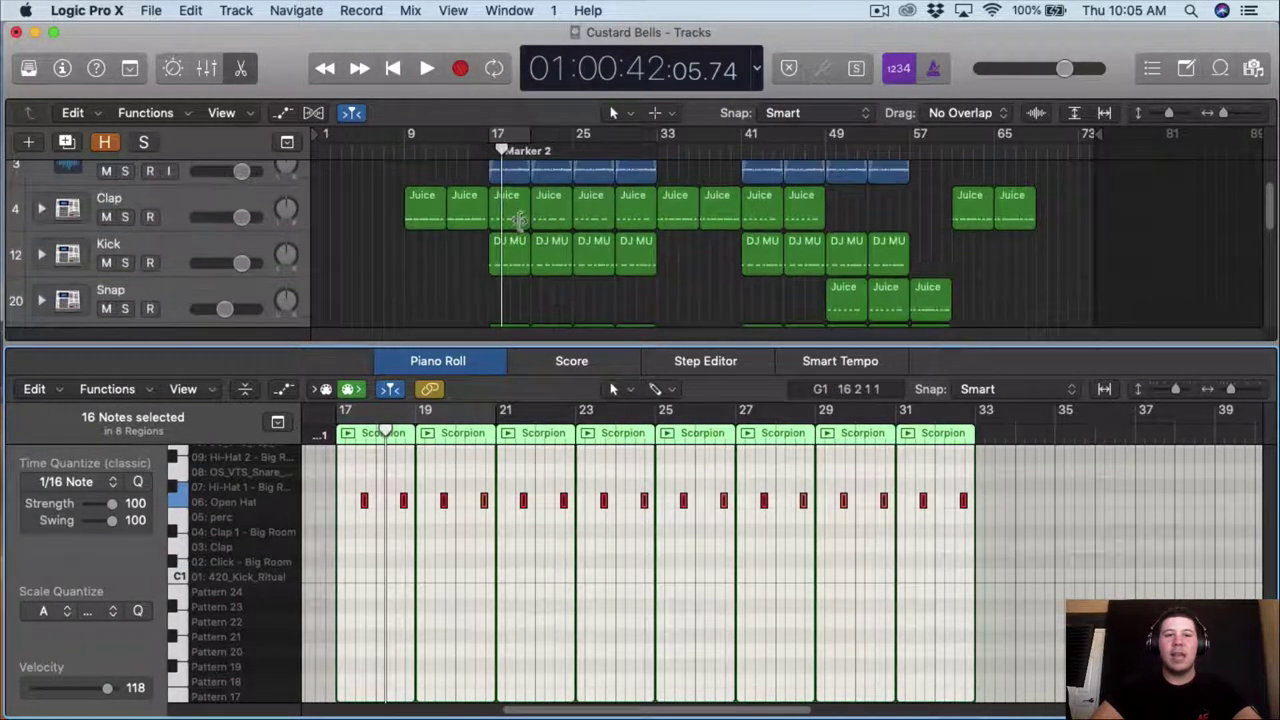
scroll(631, 216, "down", 5)
left_click_drag(1022, 536, 262, 441)
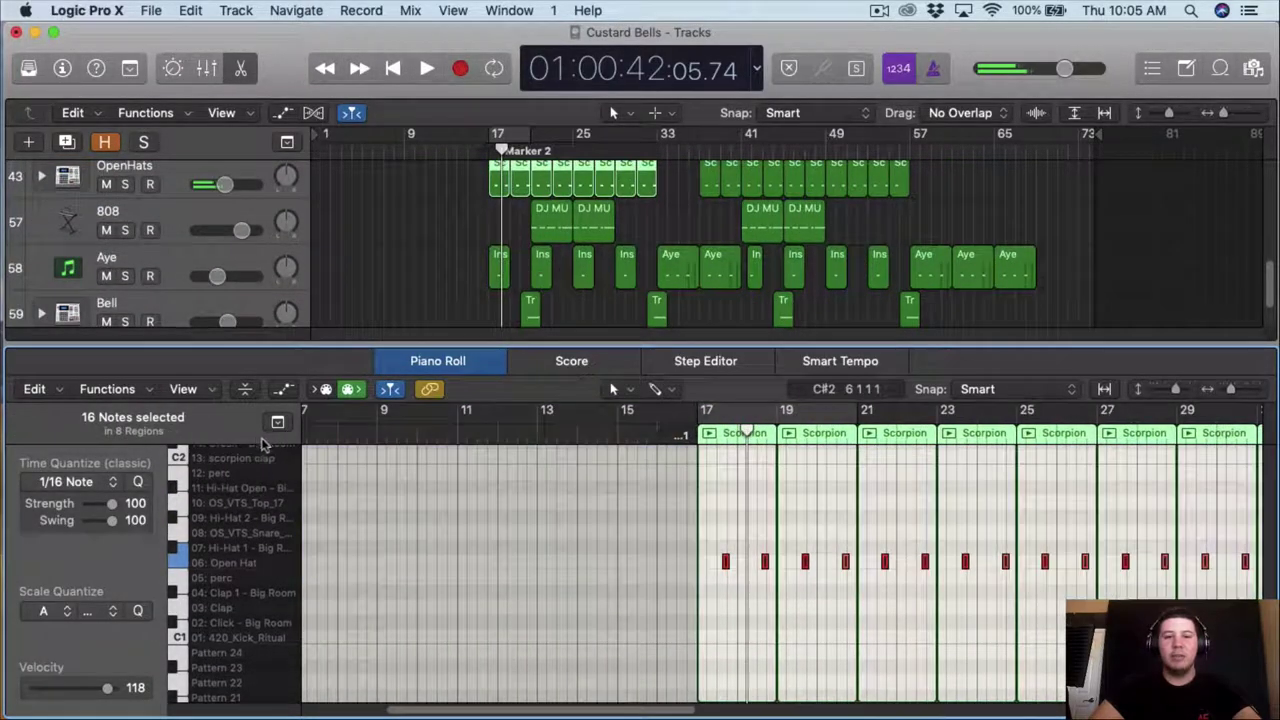
left_click(101, 389)
mouse_move(134, 562)
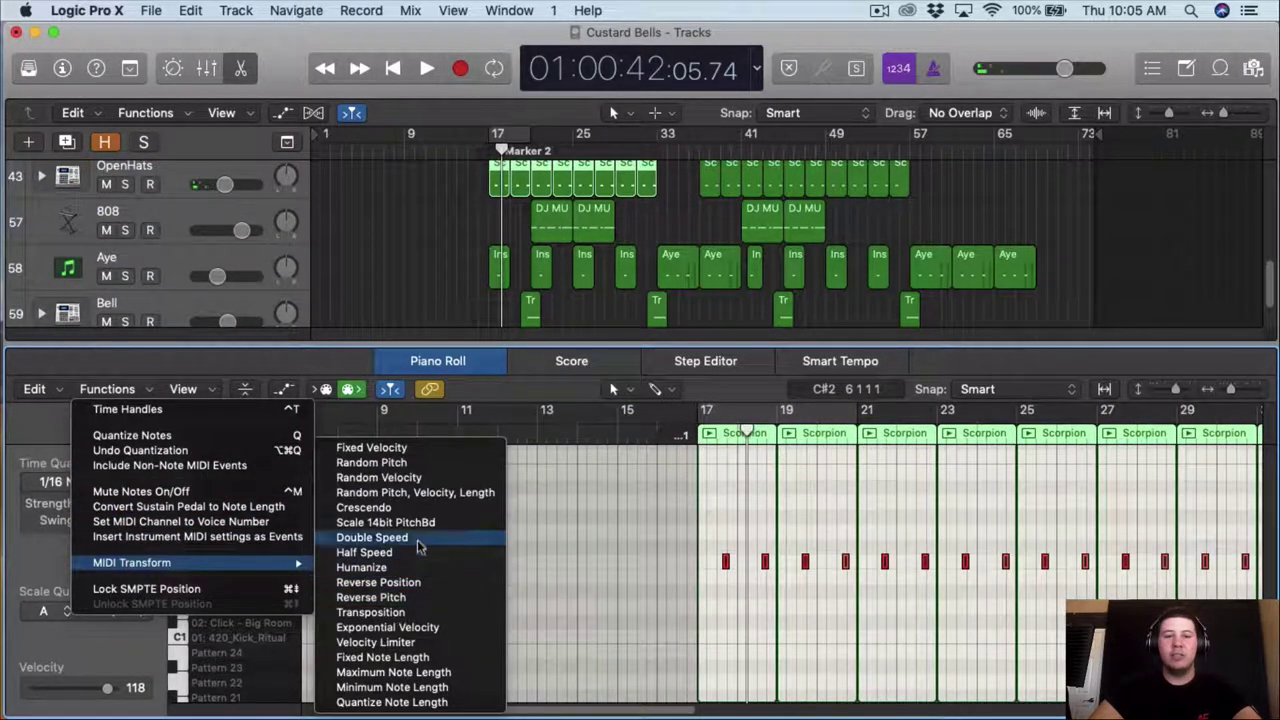
left_click(378, 477)
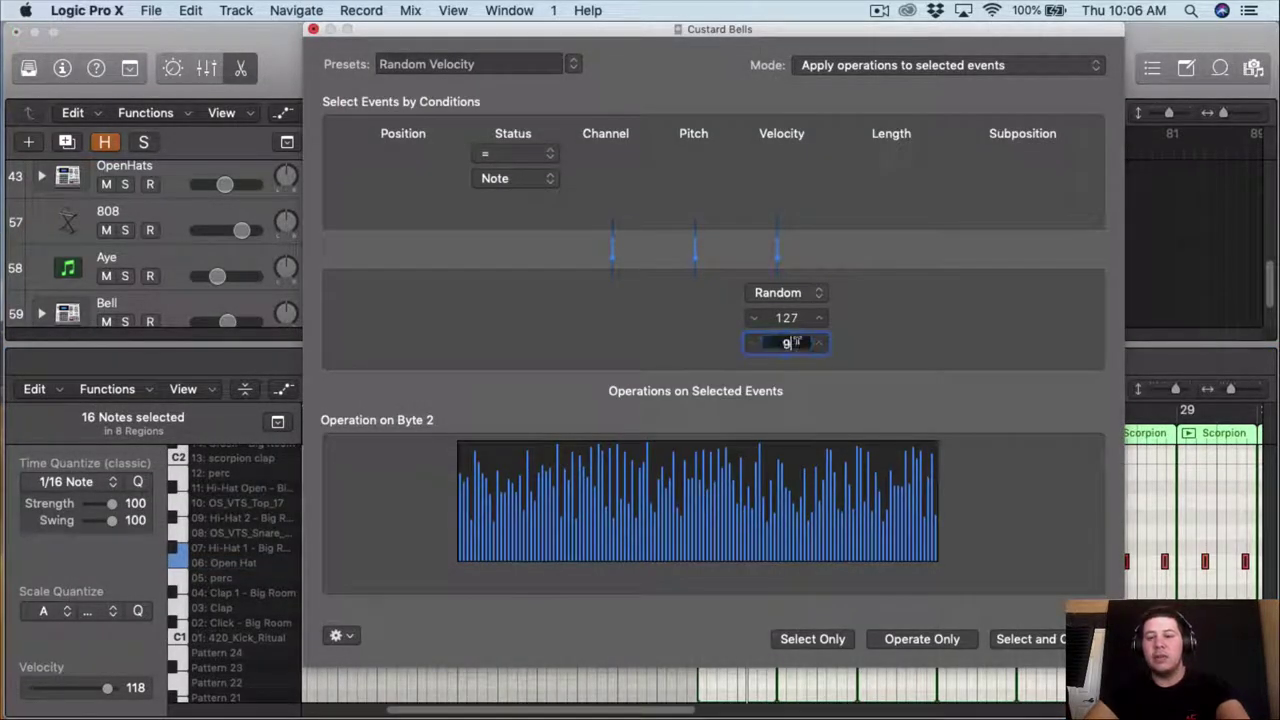
double_click(763, 317)
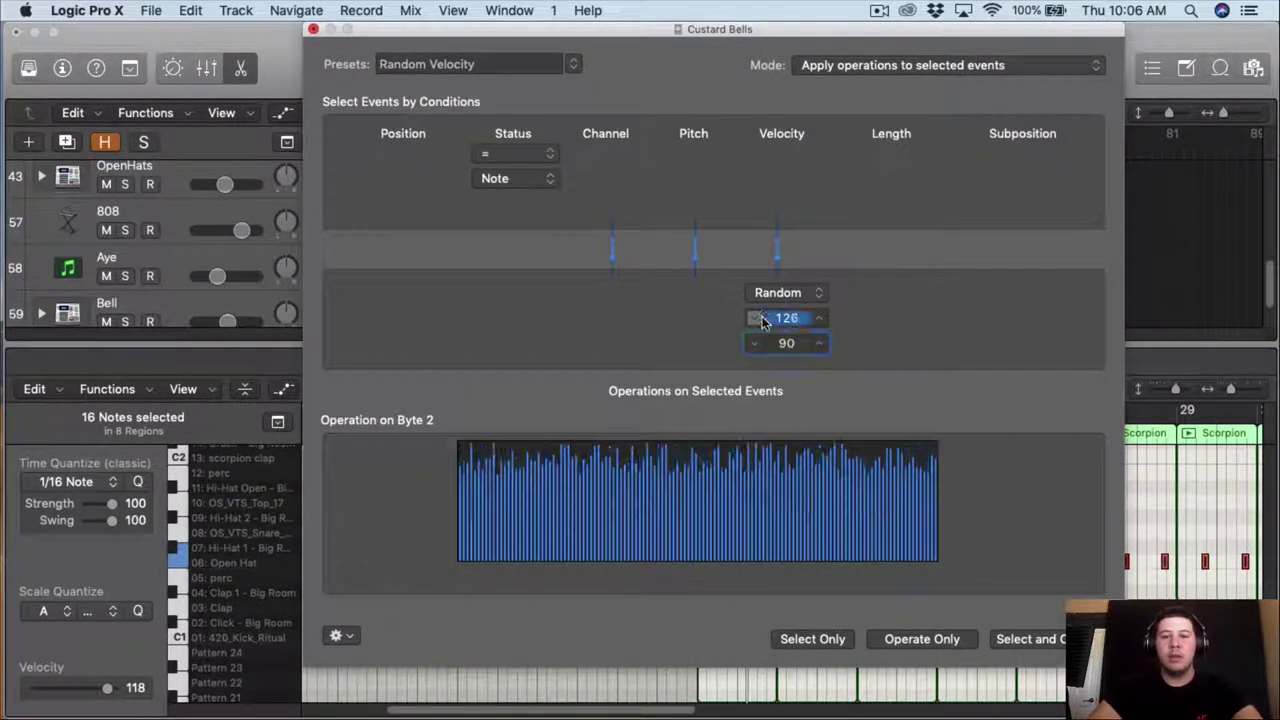
left_click(755, 318)
left_click(755, 318)
left_click(755, 318)
left_click(755, 318)
left_click(755, 318)
left_click(755, 318)
left_click(755, 318)
left_click(755, 318)
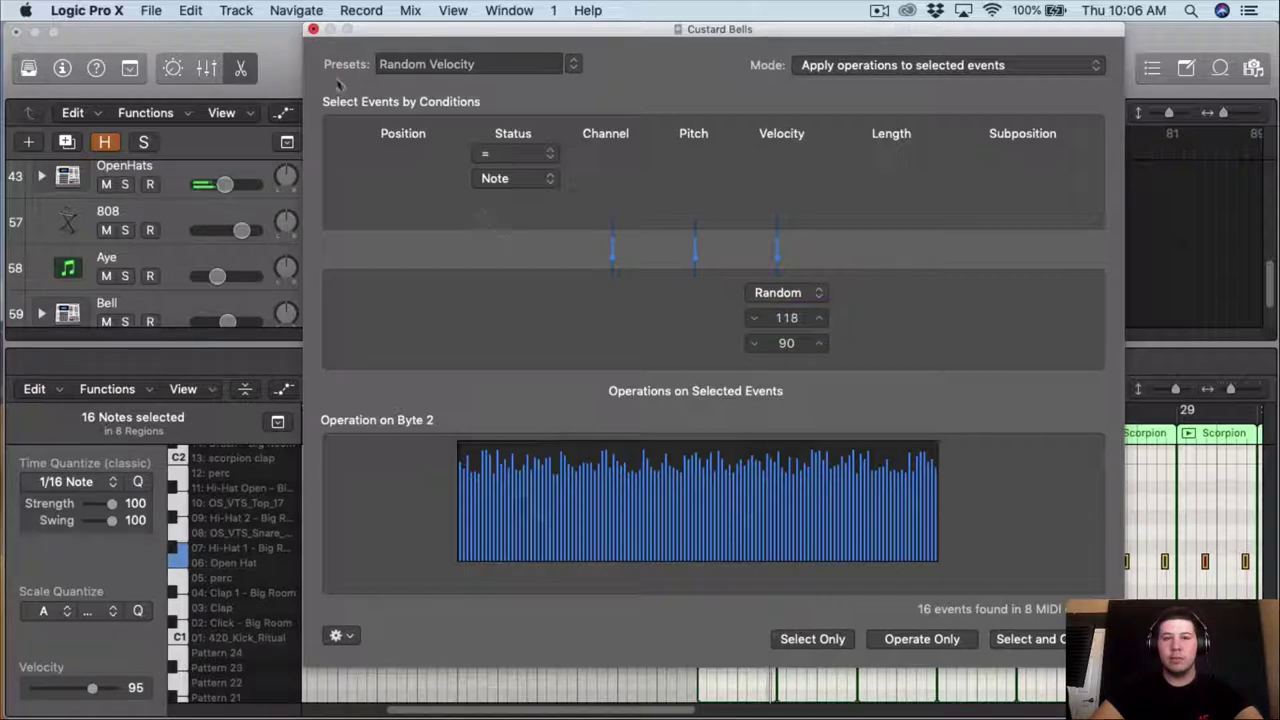
left_click(313, 31)
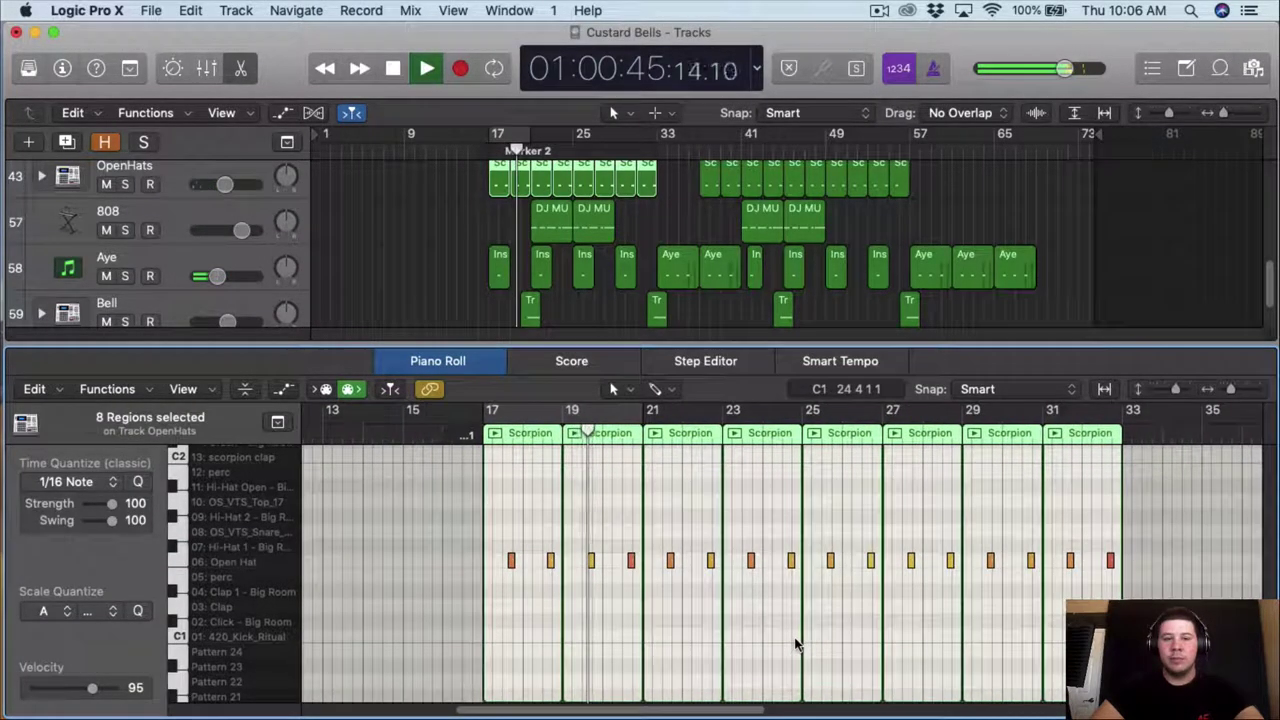
- Inspect the Perc track's Drum Machine Designer, checking the basic perc pad's controls and the other pad pages
left_click(62, 68)
left_click(55, 306)
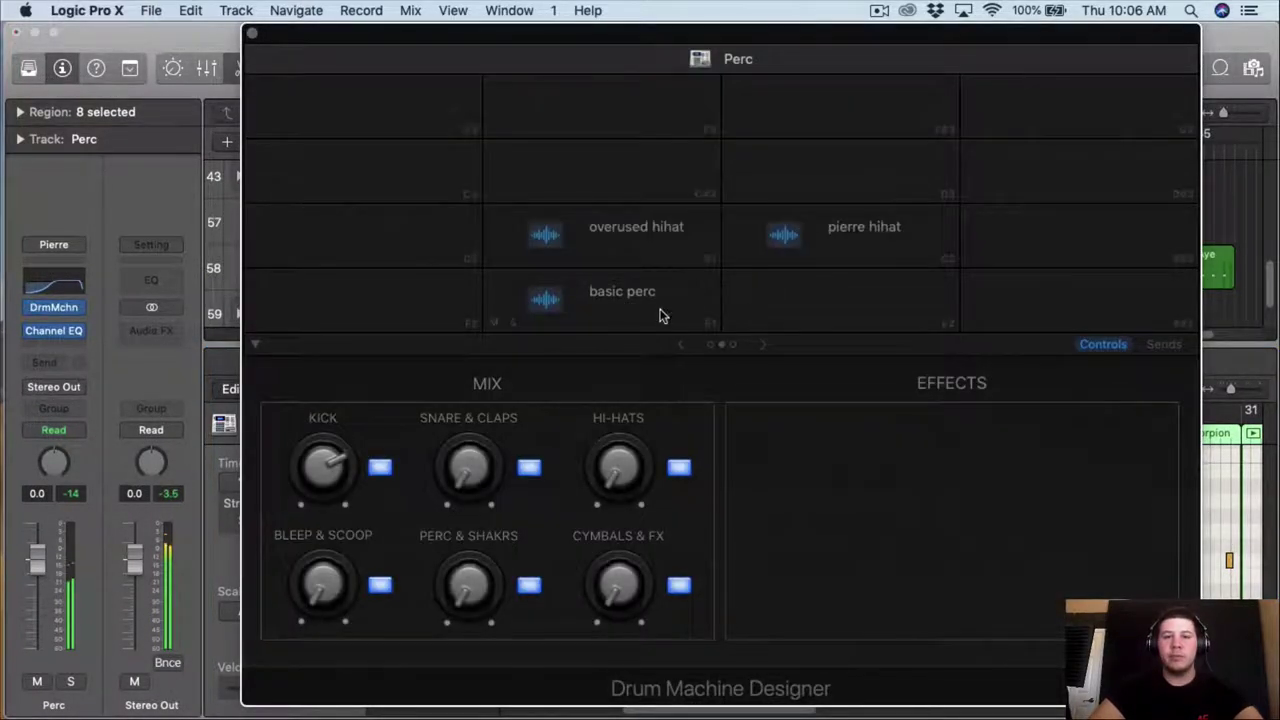
left_click(684, 322)
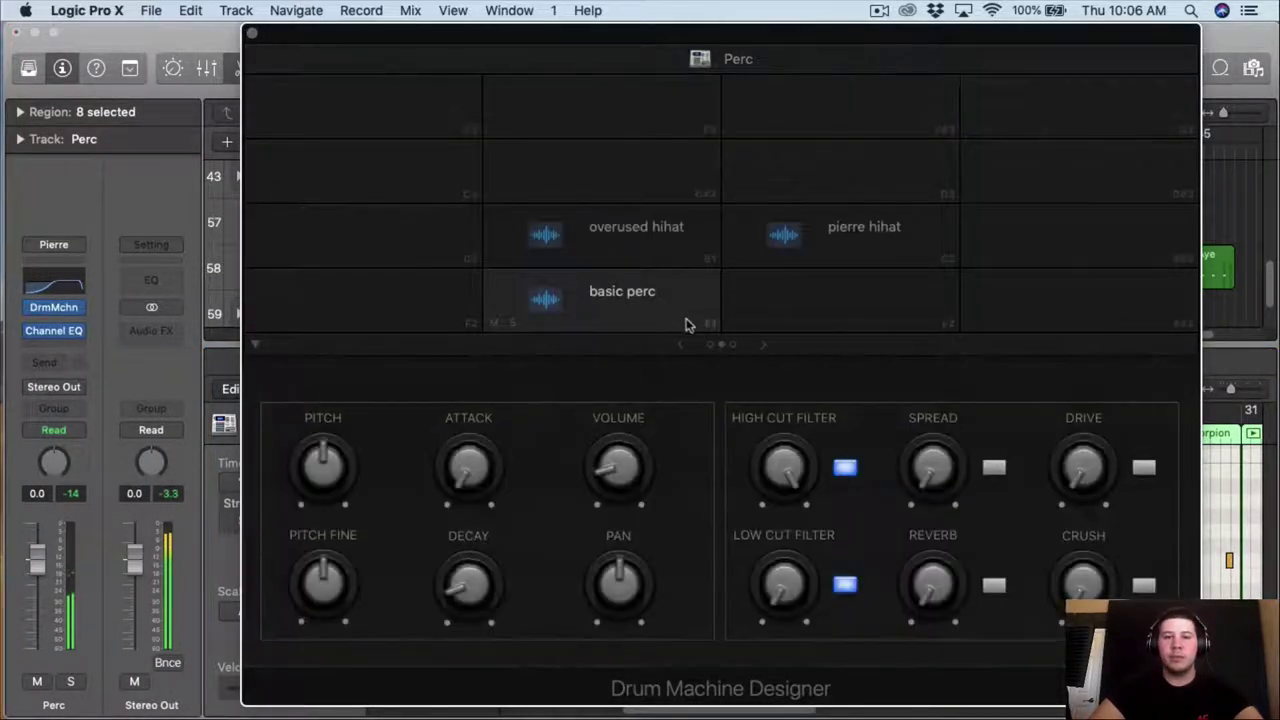
left_click(765, 350)
left_click(688, 350)
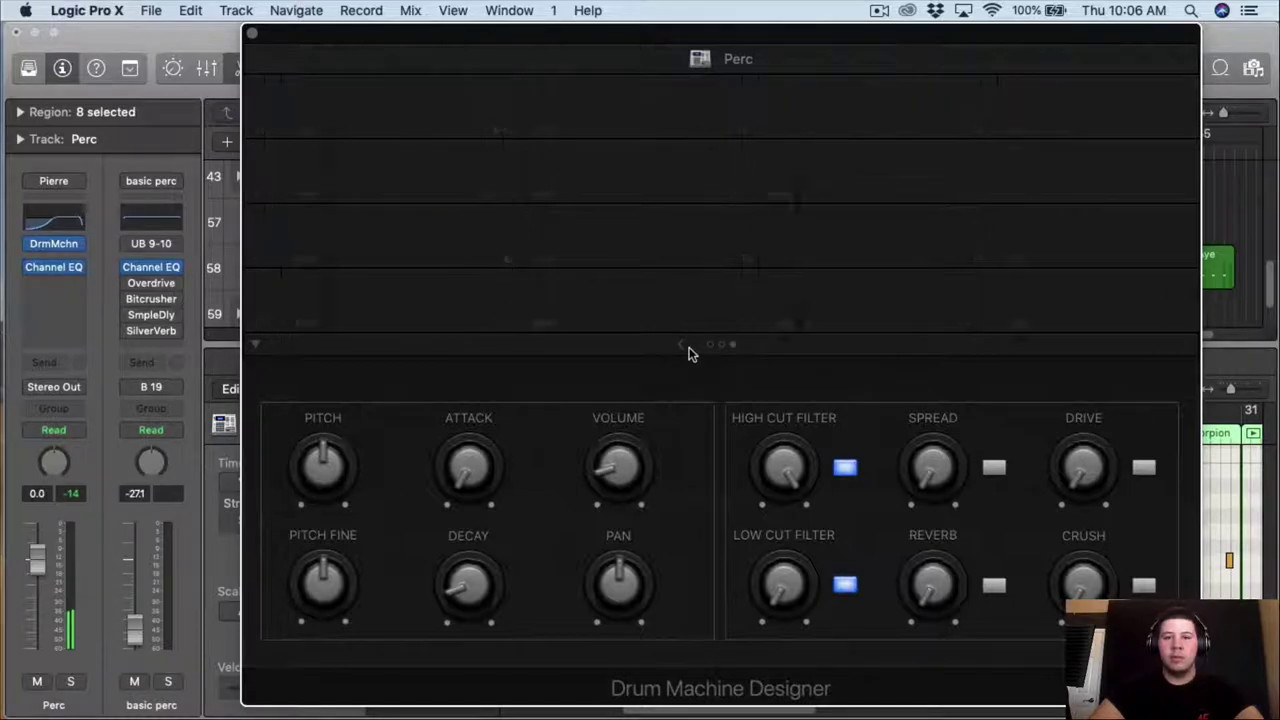
left_click(688, 352)
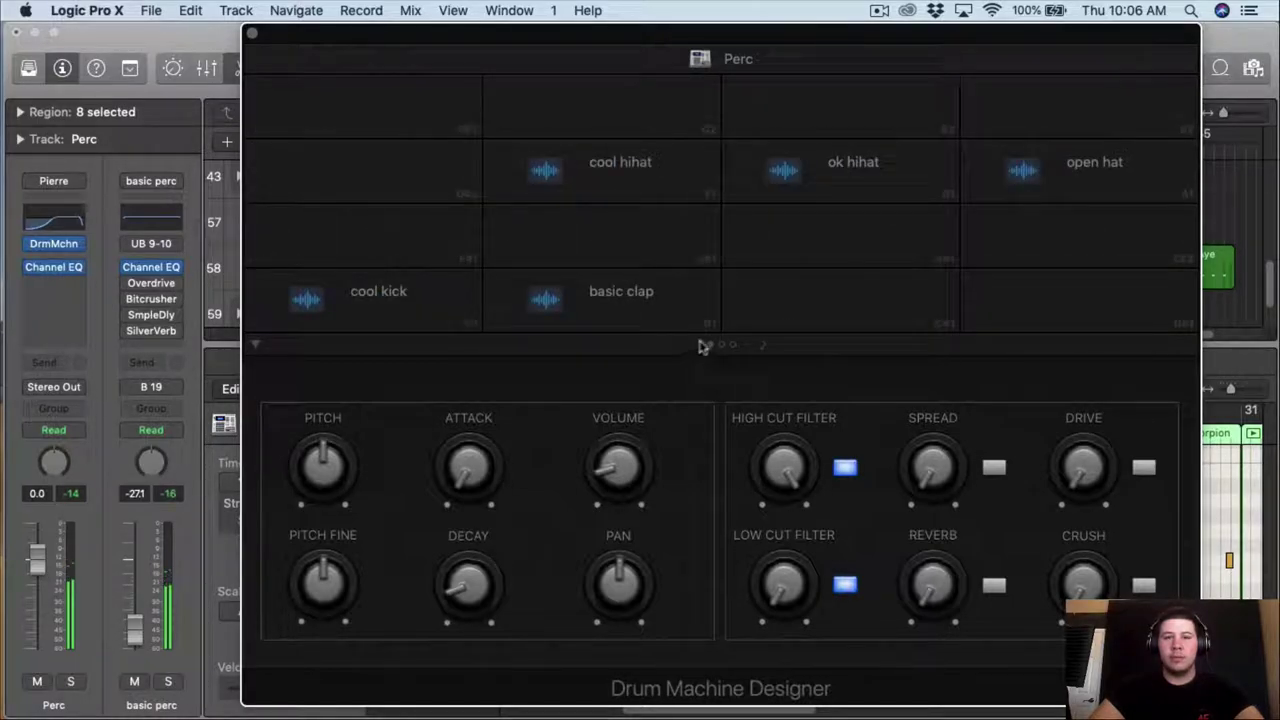
left_click(252, 34)
- Check the OpenHats track's Drum Machine Designer pads and raise the track's volume to -2.4 dB
scroll(357, 230, "down", 2)
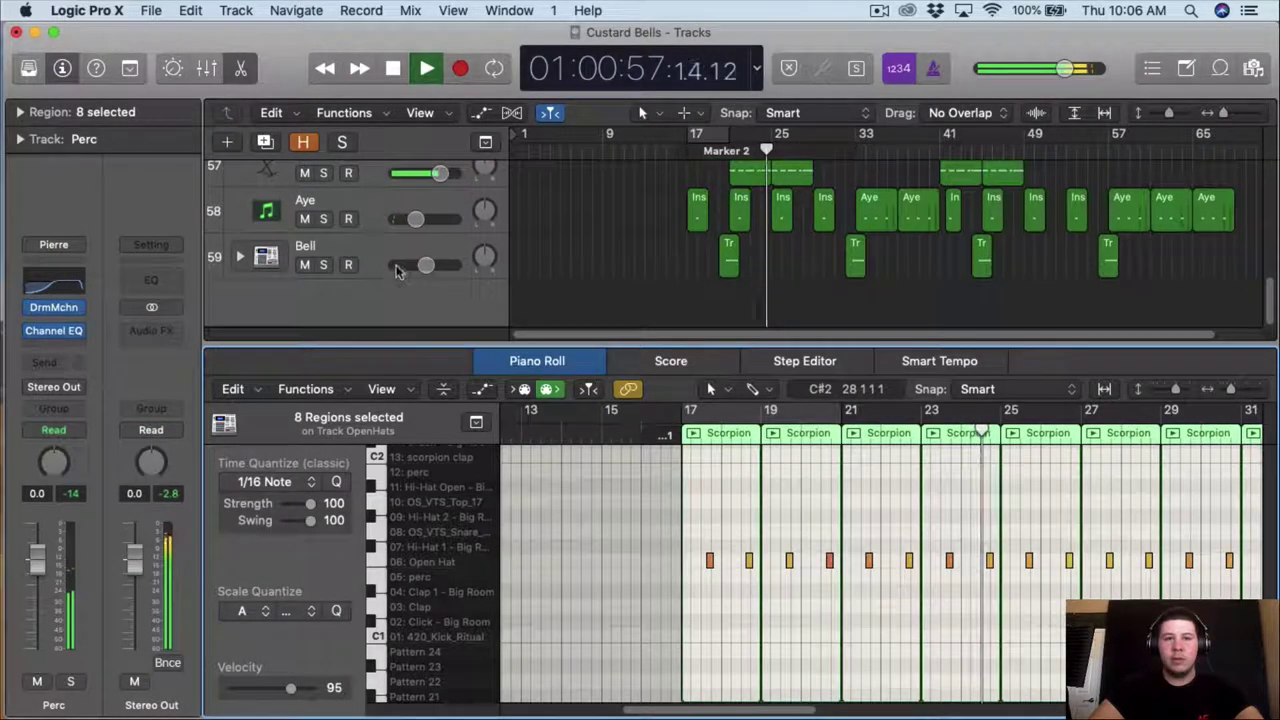
scroll(357, 230, "up", 3)
left_click(357, 230)
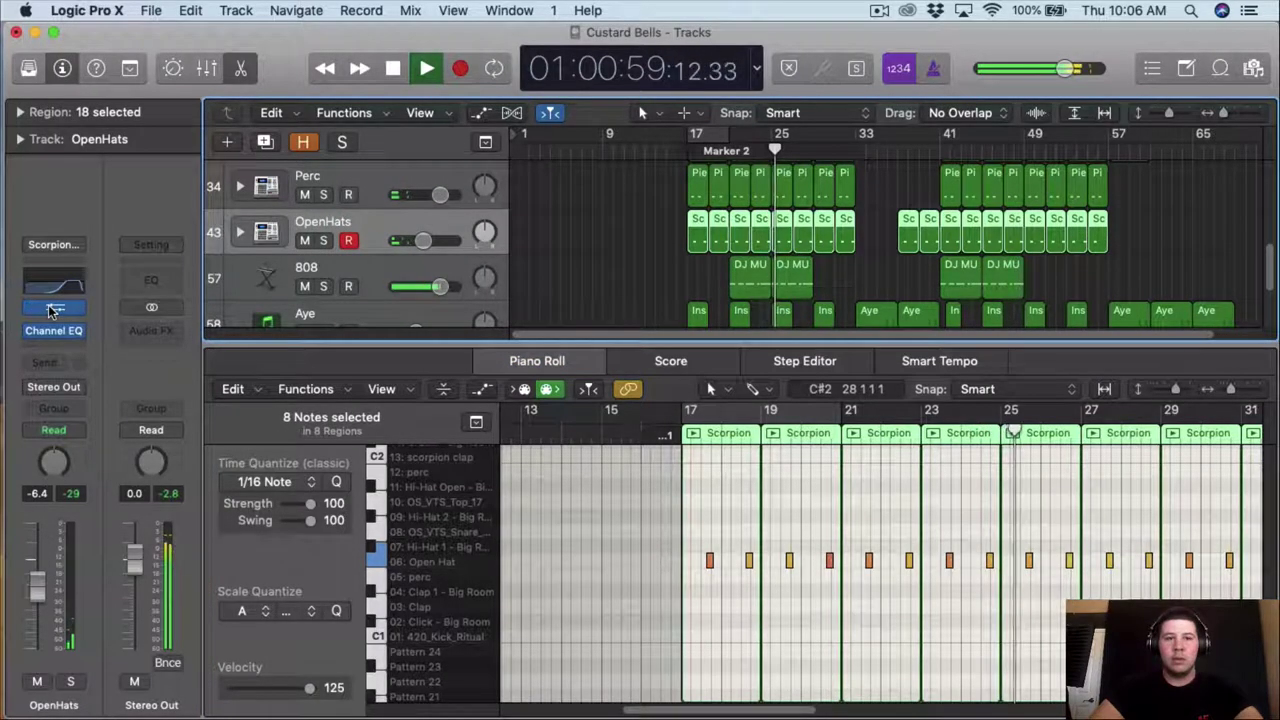
left_click(53, 307)
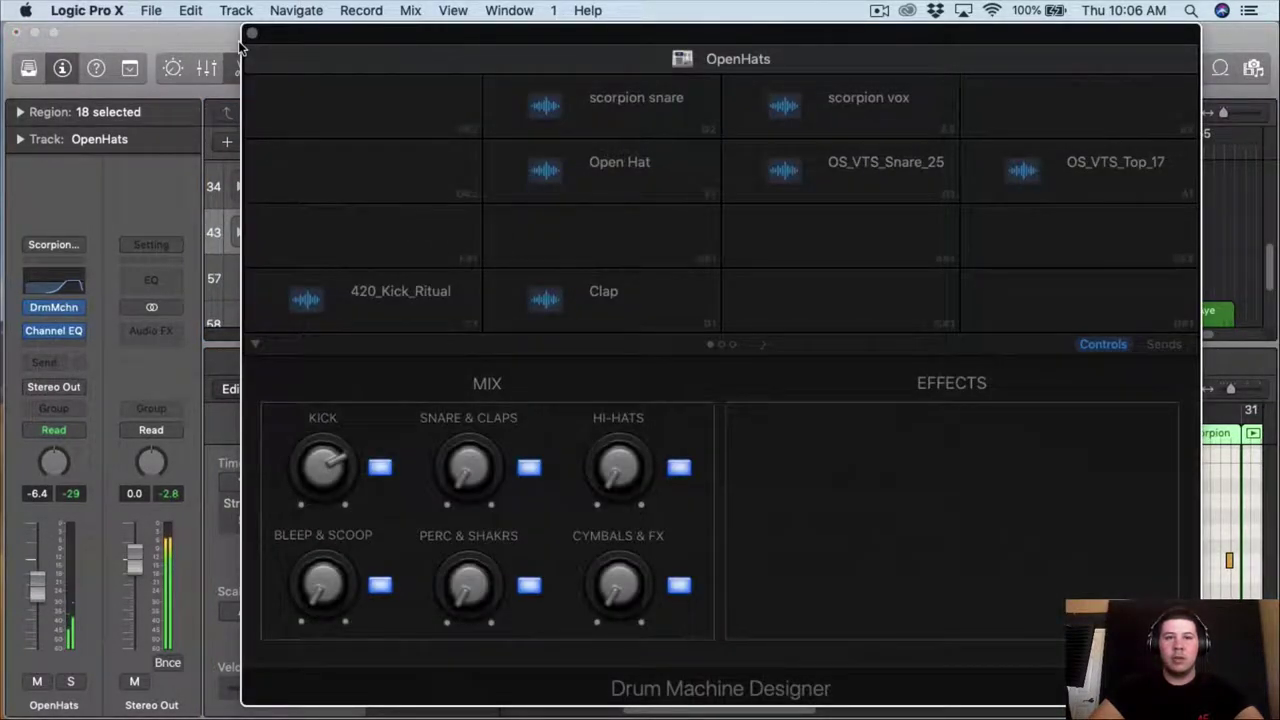
left_click(252, 34)
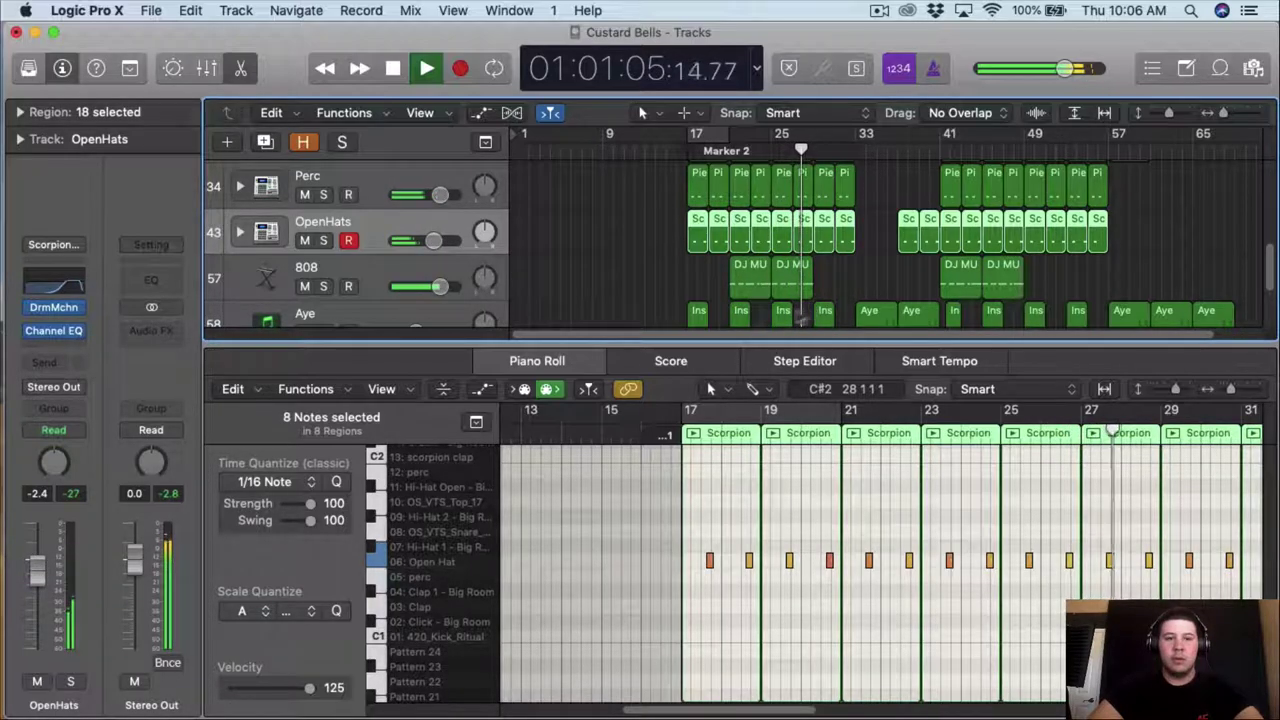
- Stop playback and examine the notes of the 808, Aye and Bell regions in the piano roll
scroll(760, 280, "down", 1)
left_click(718, 255)
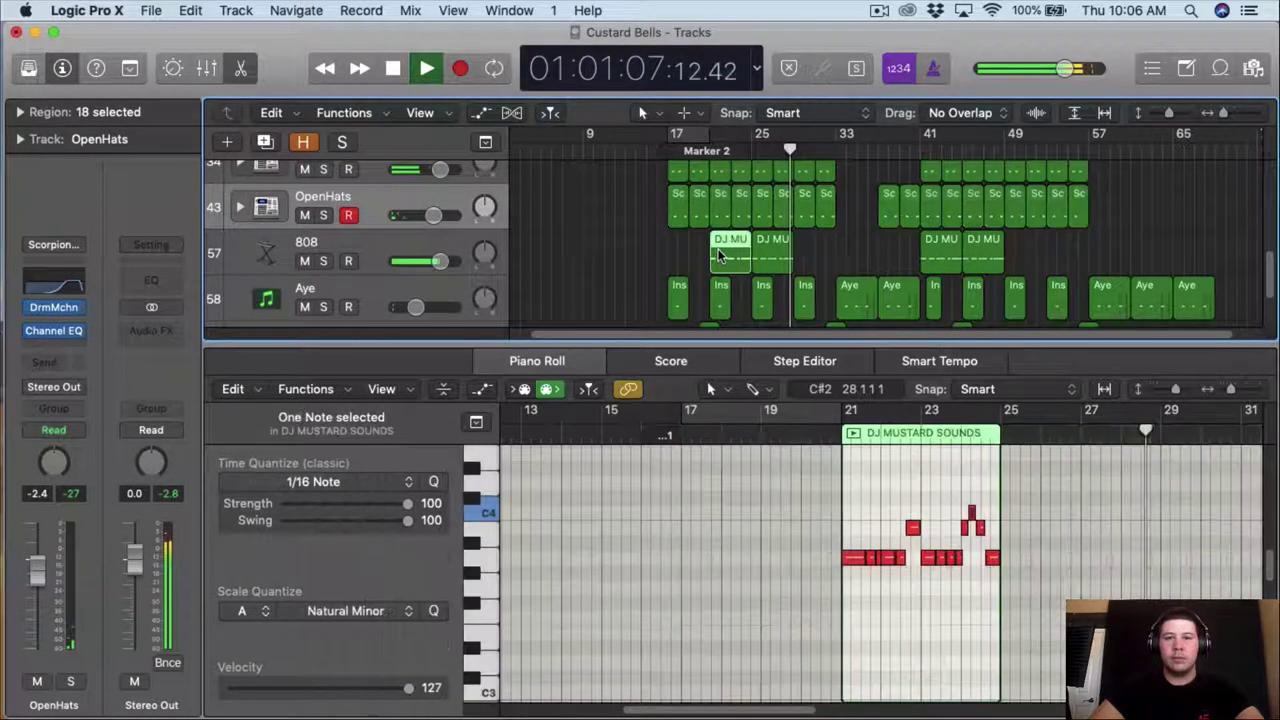
left_click(663, 271)
scroll(690, 290, "down", 1)
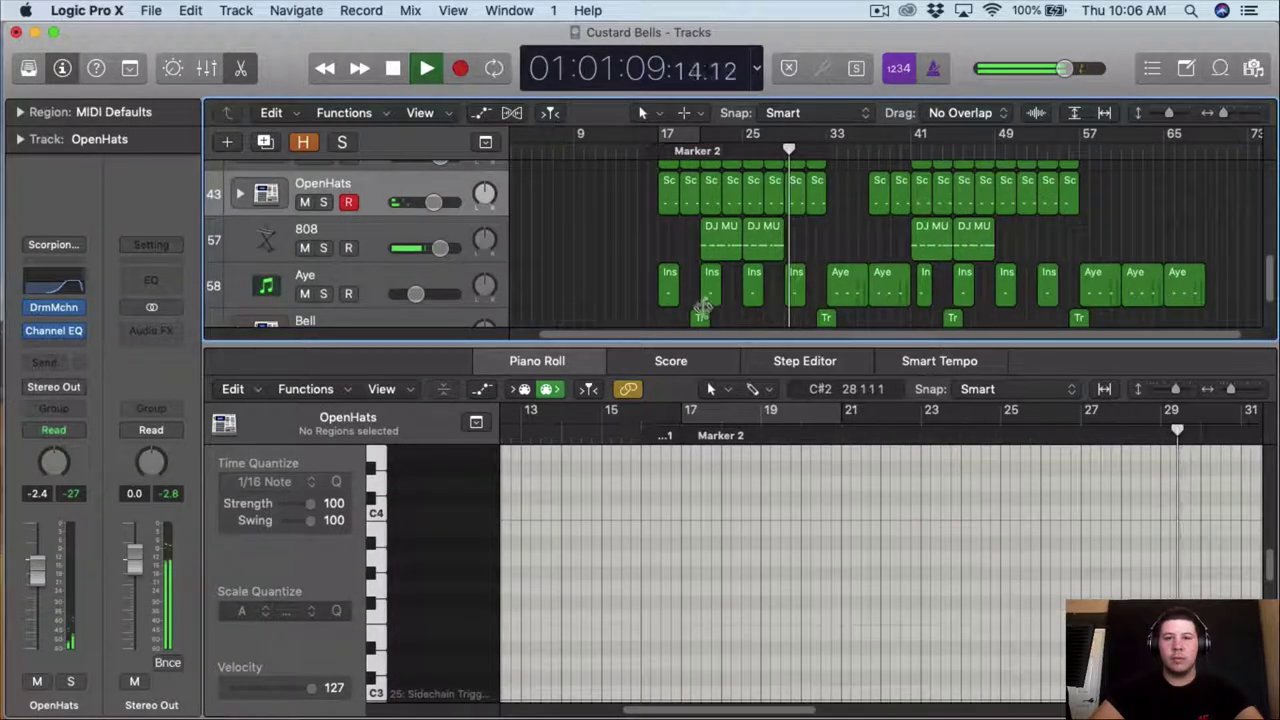
left_click(669, 288)
key("space")
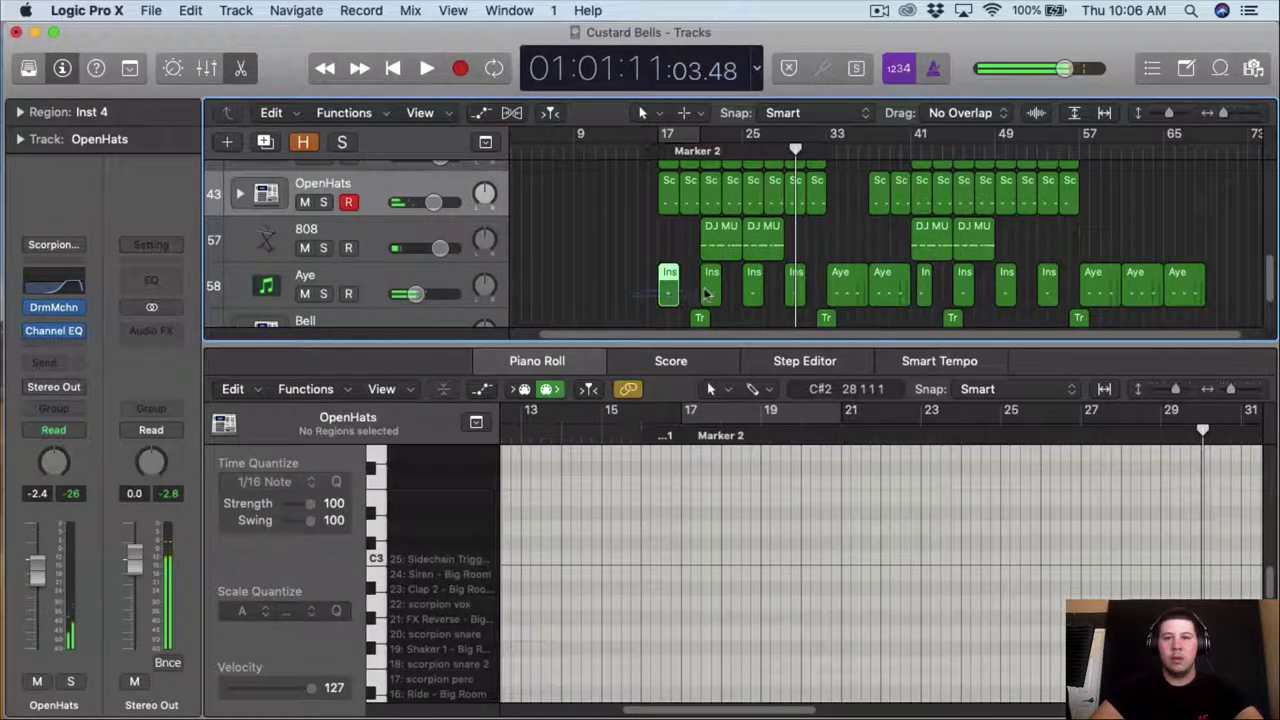
left_click_drag(703, 294, 795, 296)
left_click_drag(1172, 490, 494, 608)
scroll(532, 500, "right", 3)
scroll(714, 305, "down", 3)
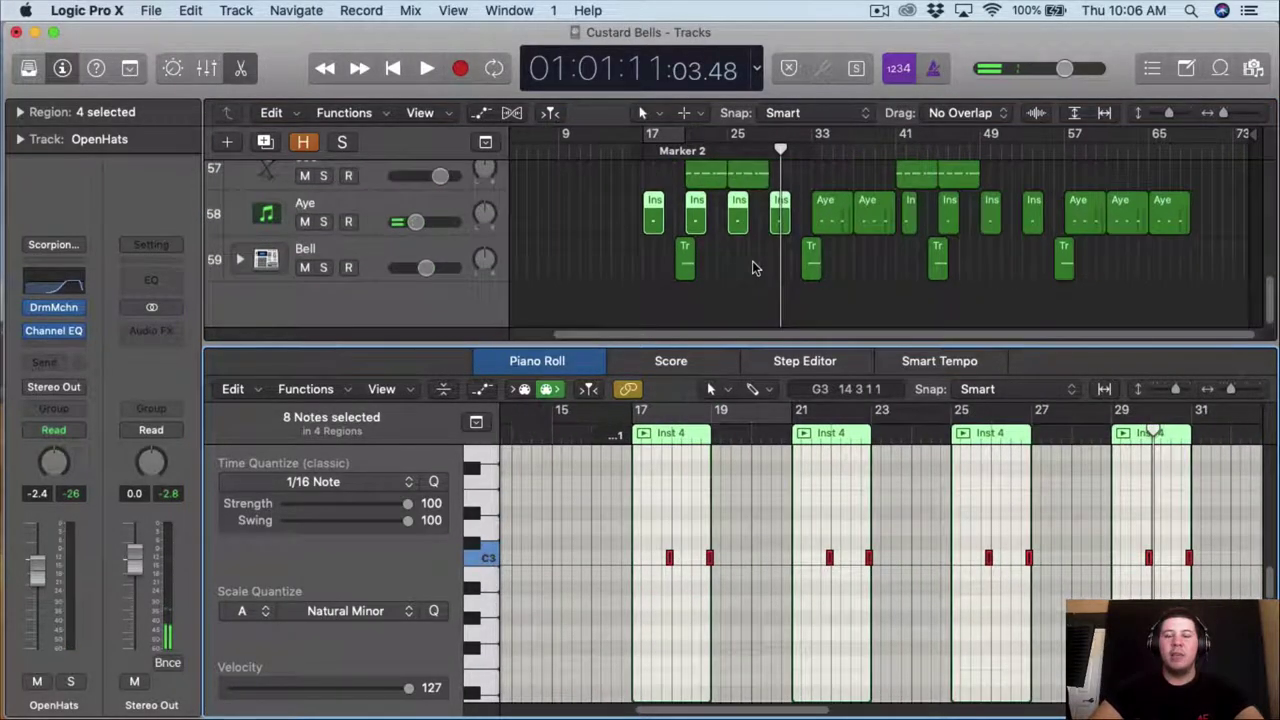
left_click_drag(628, 274, 1100, 280)
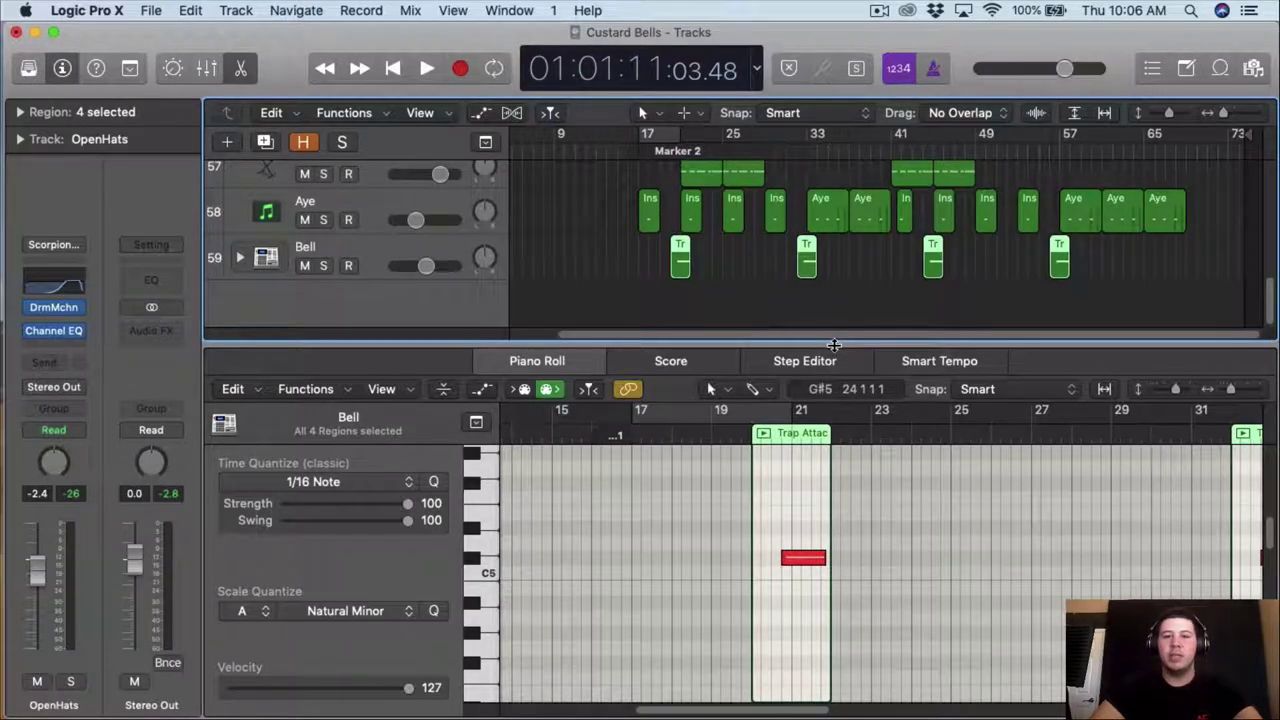
- Show the mixer below the tracks and play the song from bar 9
left_click_drag(828, 352, 828, 472)
key("x")
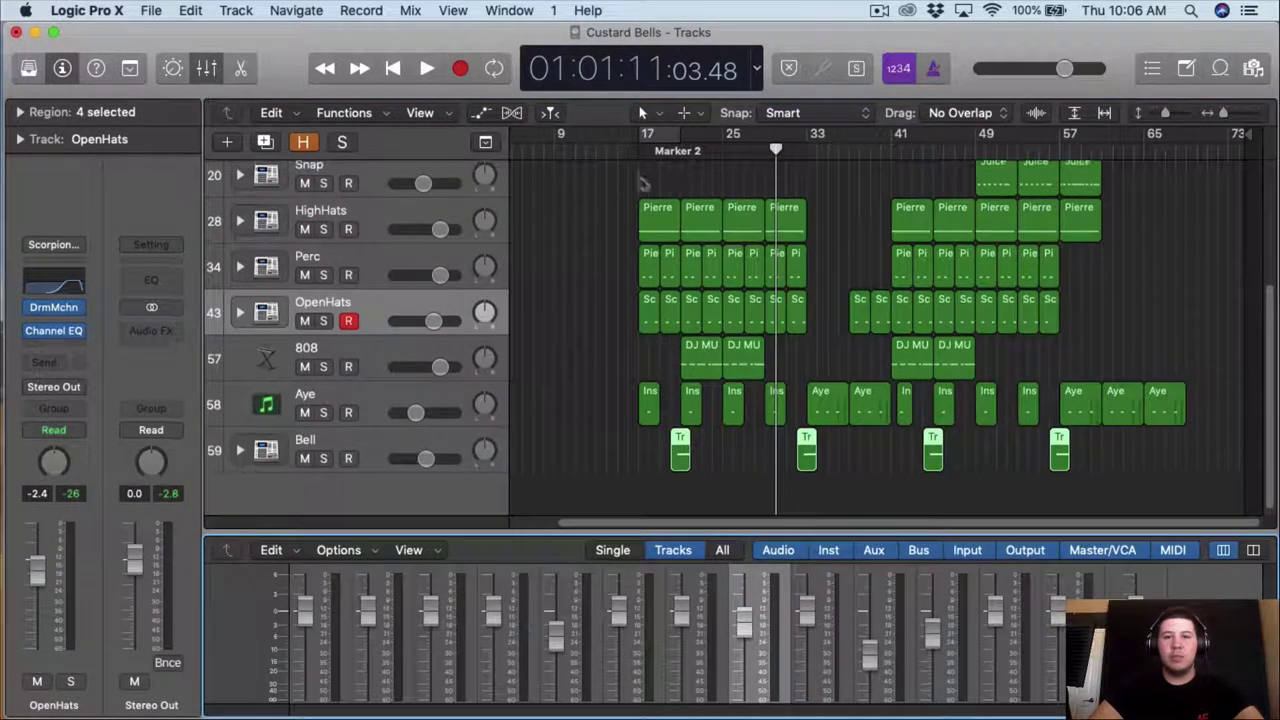
scroll(651, 186, "up", 2)
left_click(617, 146)
scroll(607, 182, "up", 5)
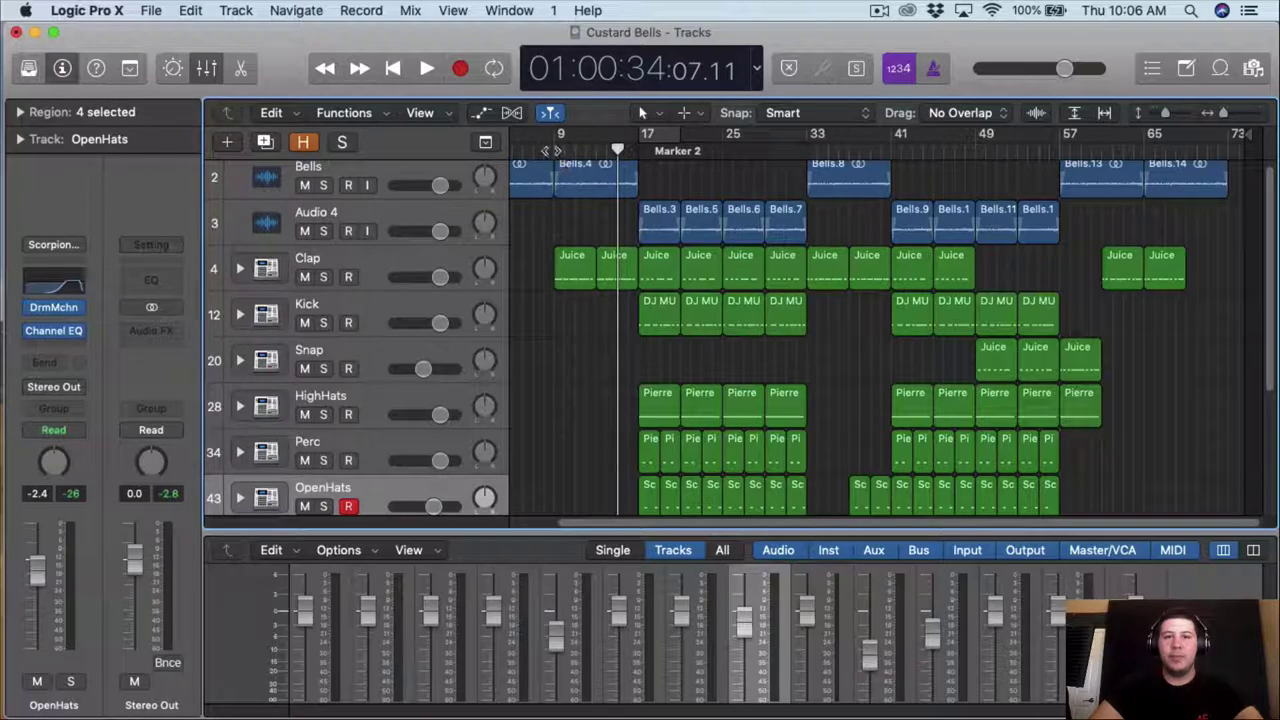
left_click(552, 148)
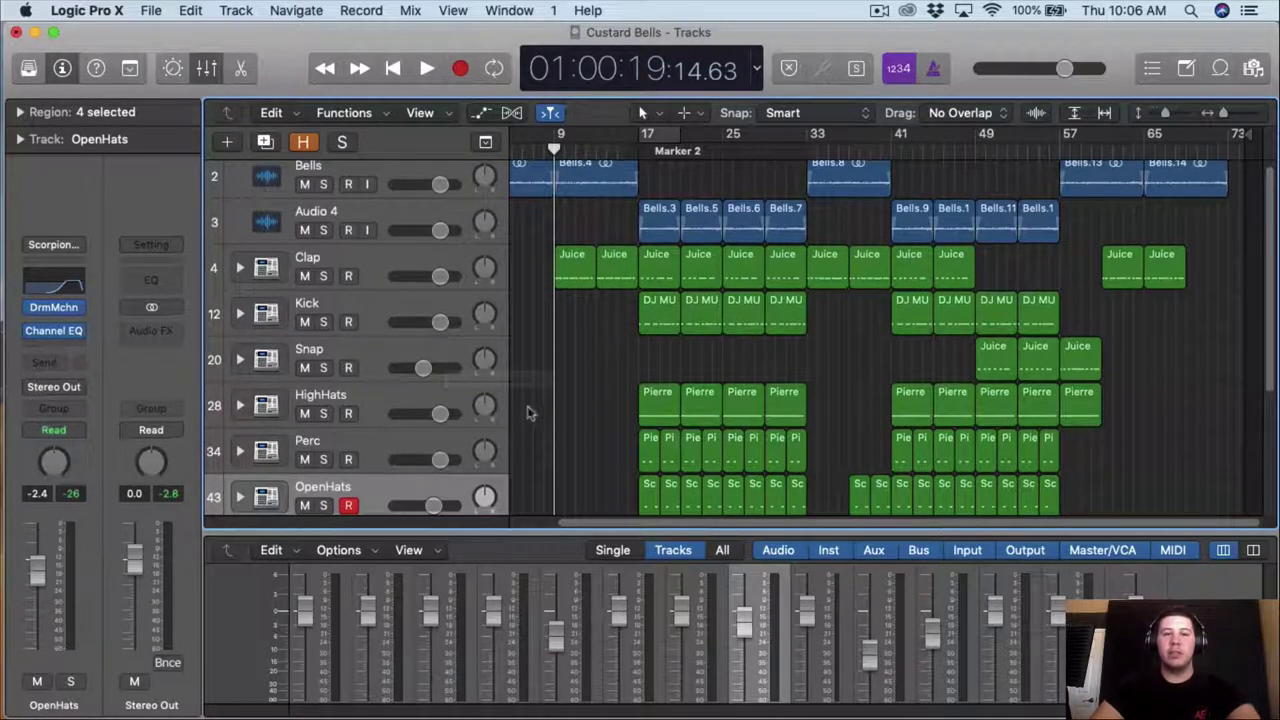
key("space")
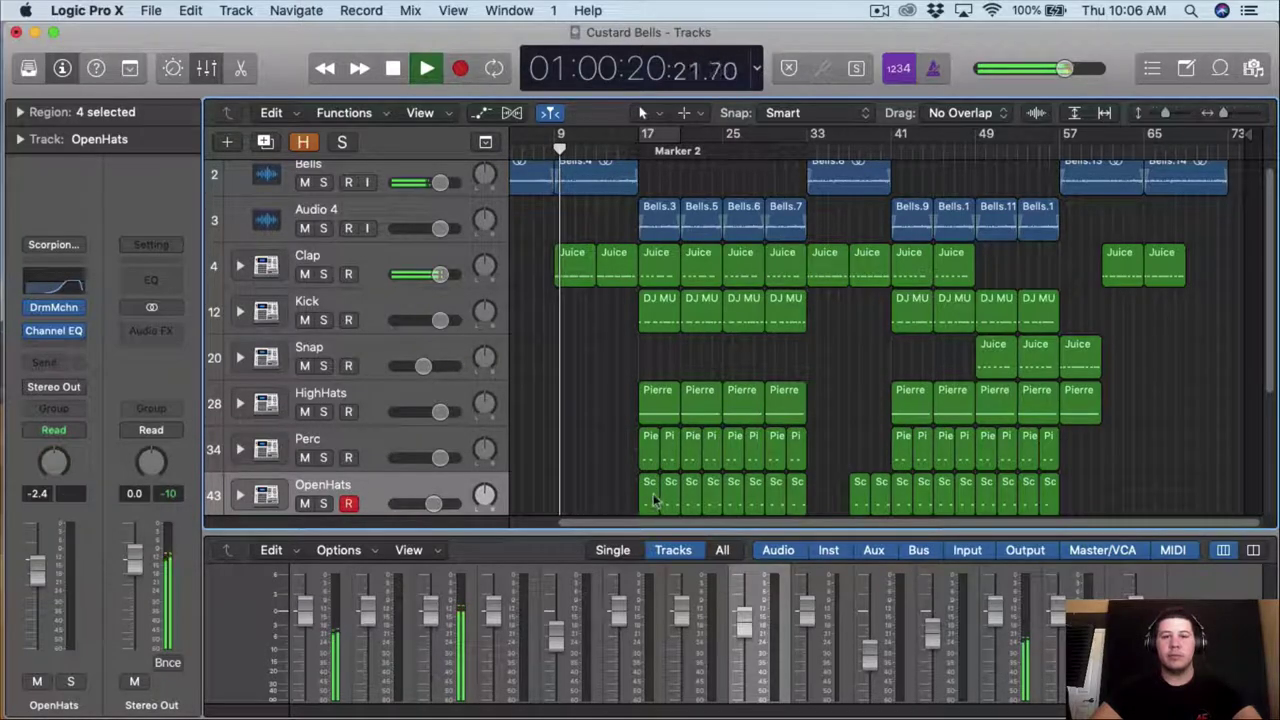
- Enlarge the mixer to show all channel faders, monitor the track levels during playback, and close the mixer
left_click_drag(630, 528, 655, 325)
scroll(716, 250, "down", 3)
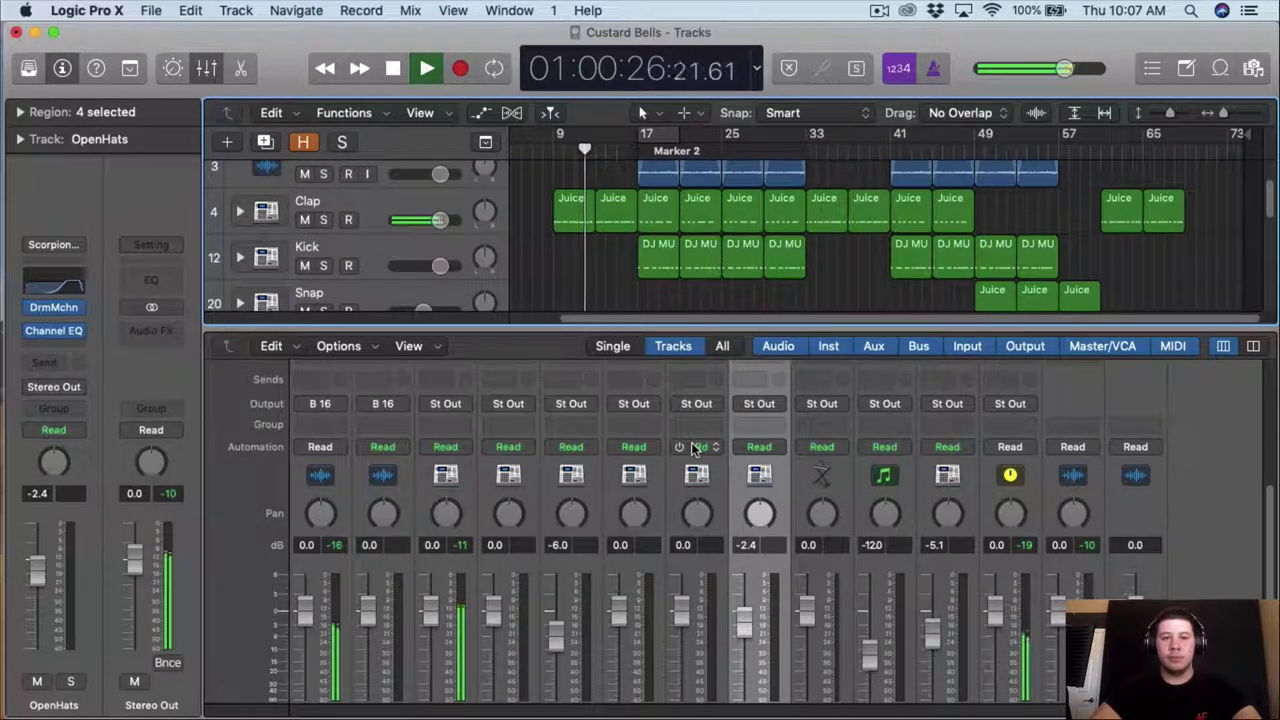
scroll(723, 266, "down", 3)
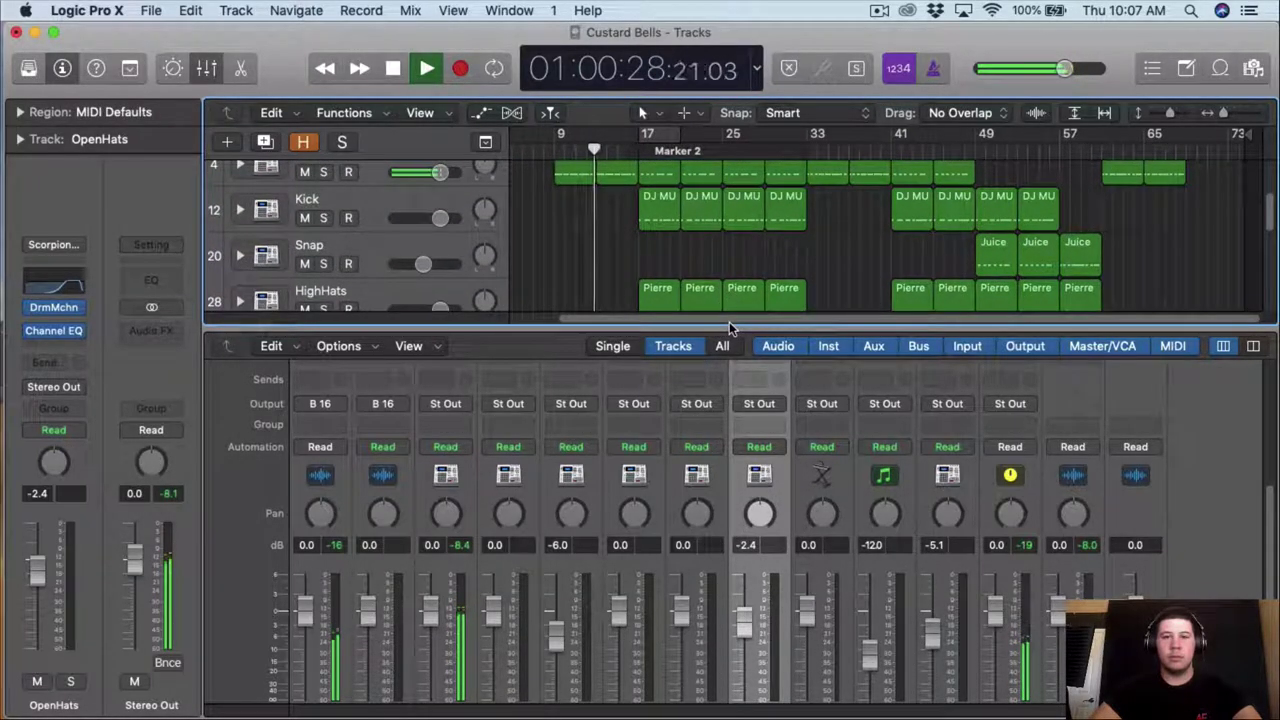
mouse_move(729, 325)
left_mouse_down()
mouse_move(729, 350)
mouse_move(730, 324)
left_mouse_up()
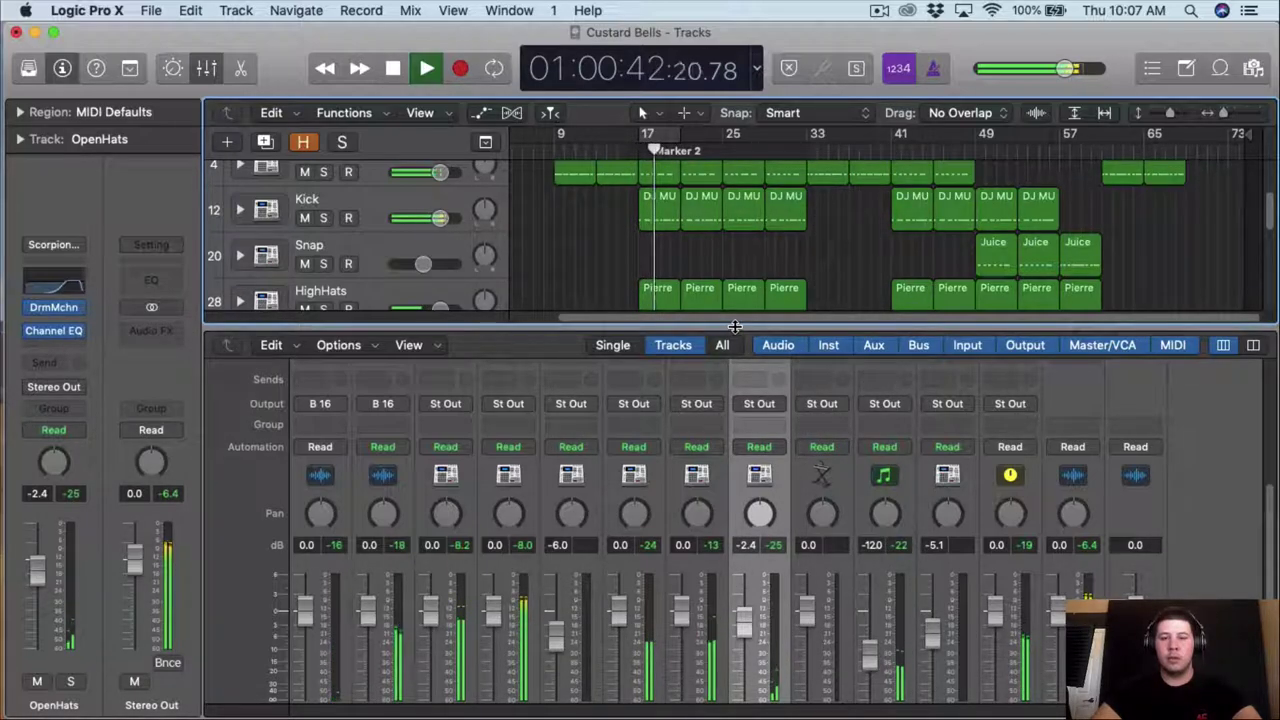
scroll(693, 520, "down", 3)
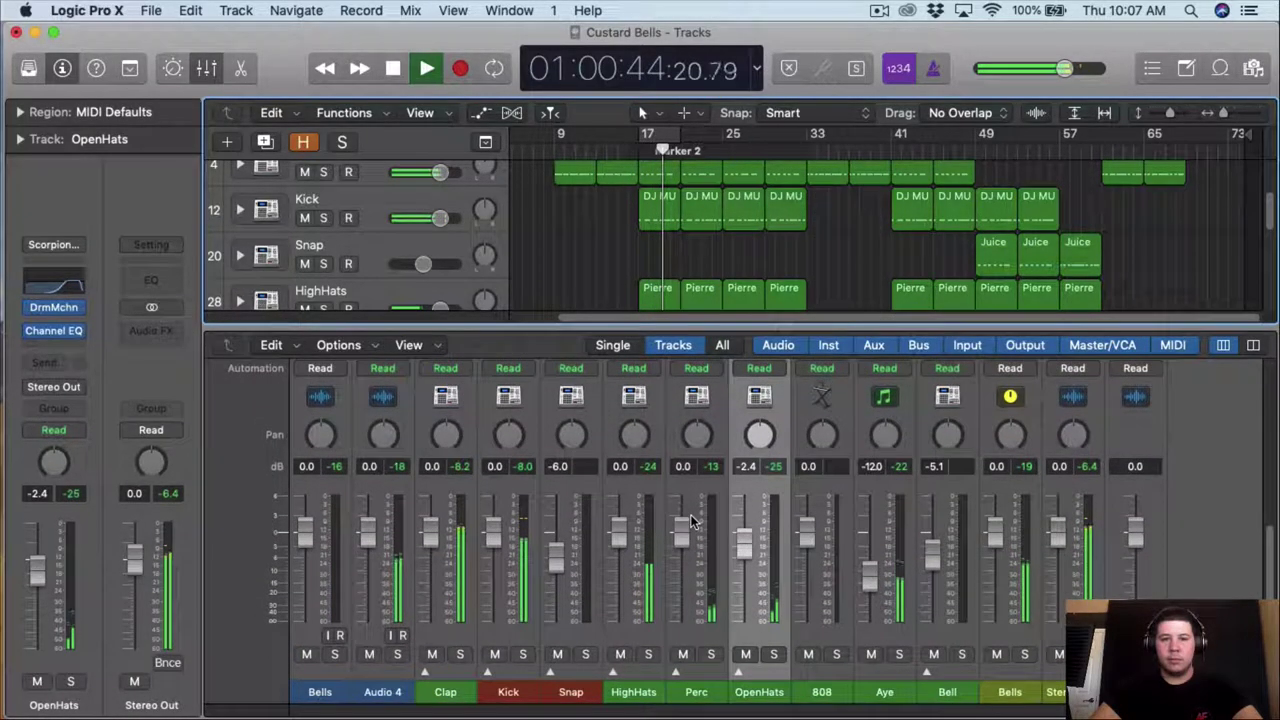
left_click(1182, 566)
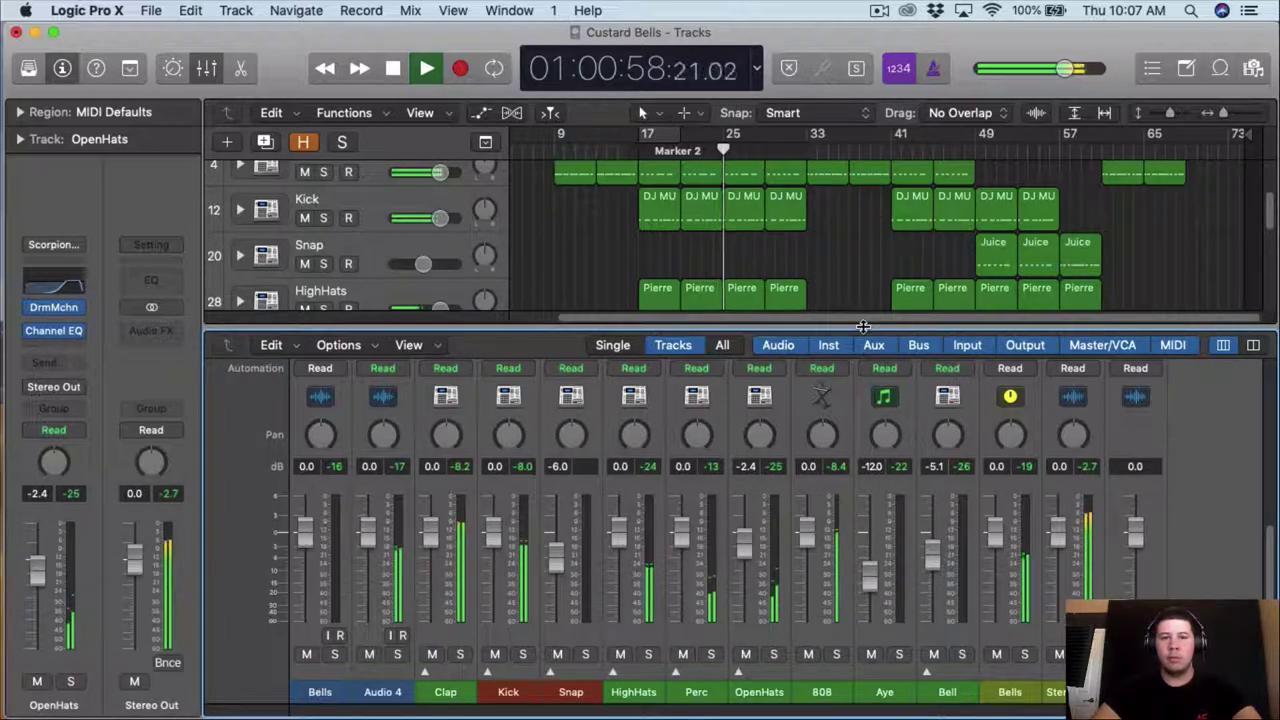
left_click_drag(863, 326, 397, 430)
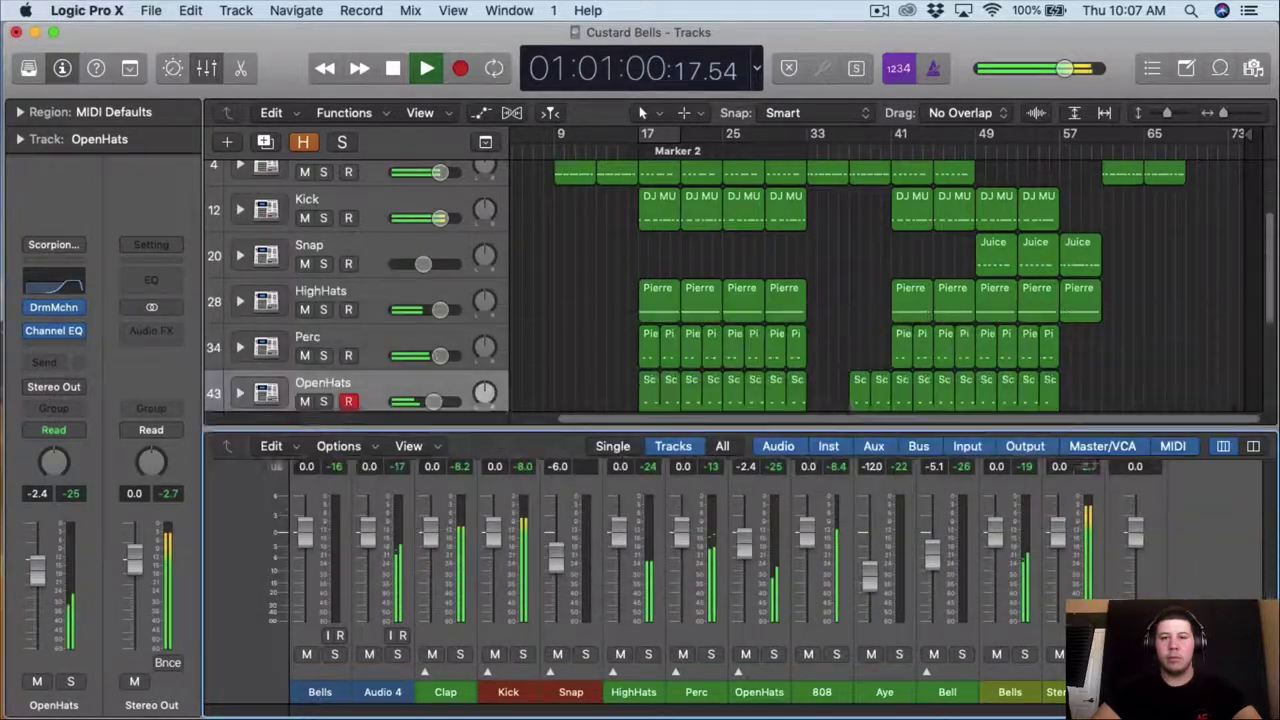
key("x")
- Reorder the tracks so OpenHats, Perc, Kick and 808 follow HighHats in that order, and stop playback
left_click_drag(368, 318, 350, 652)
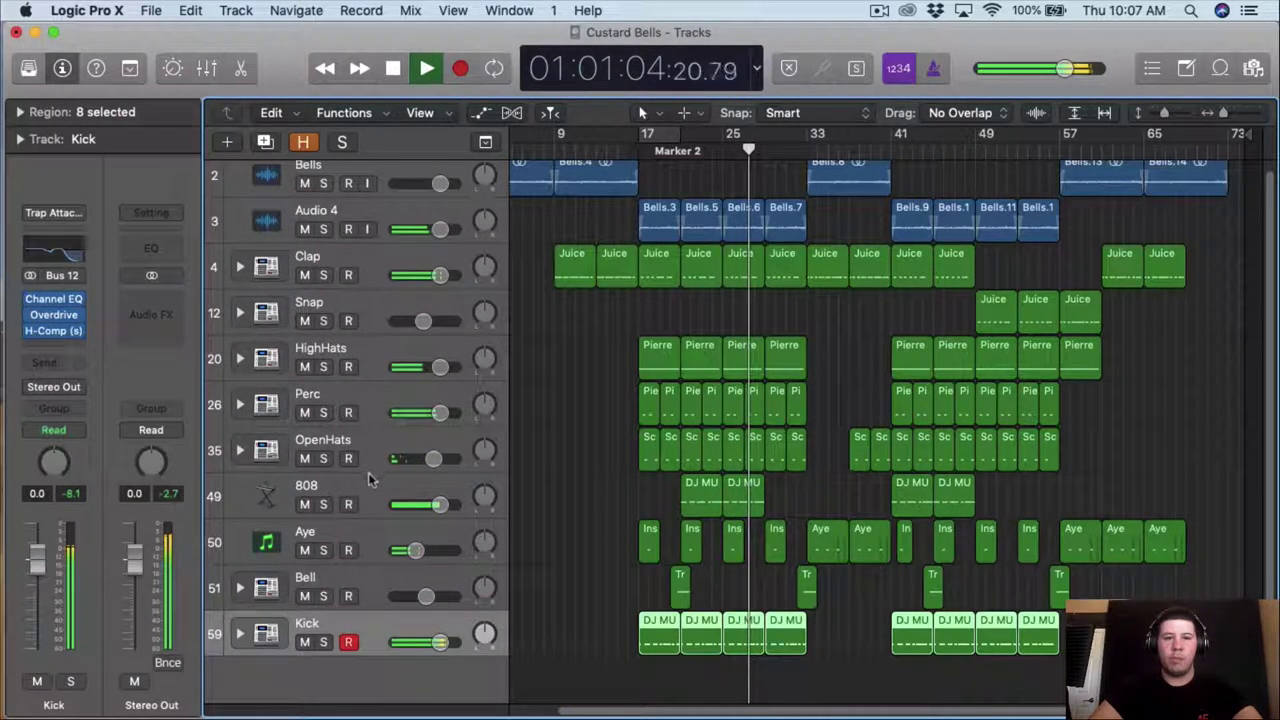
mouse_move(365, 484)
left_mouse_down()
mouse_move(372, 617)
mouse_move(389, 481)
left_mouse_up()
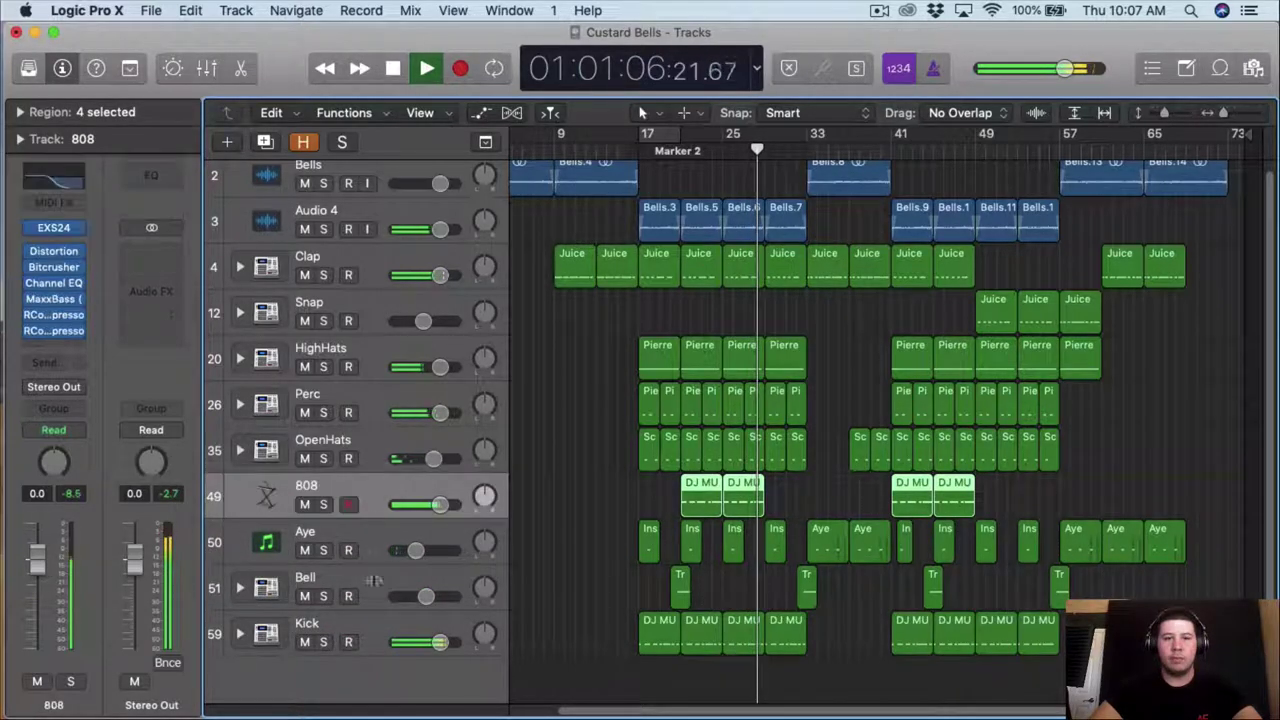
left_click_drag(363, 635, 374, 369)
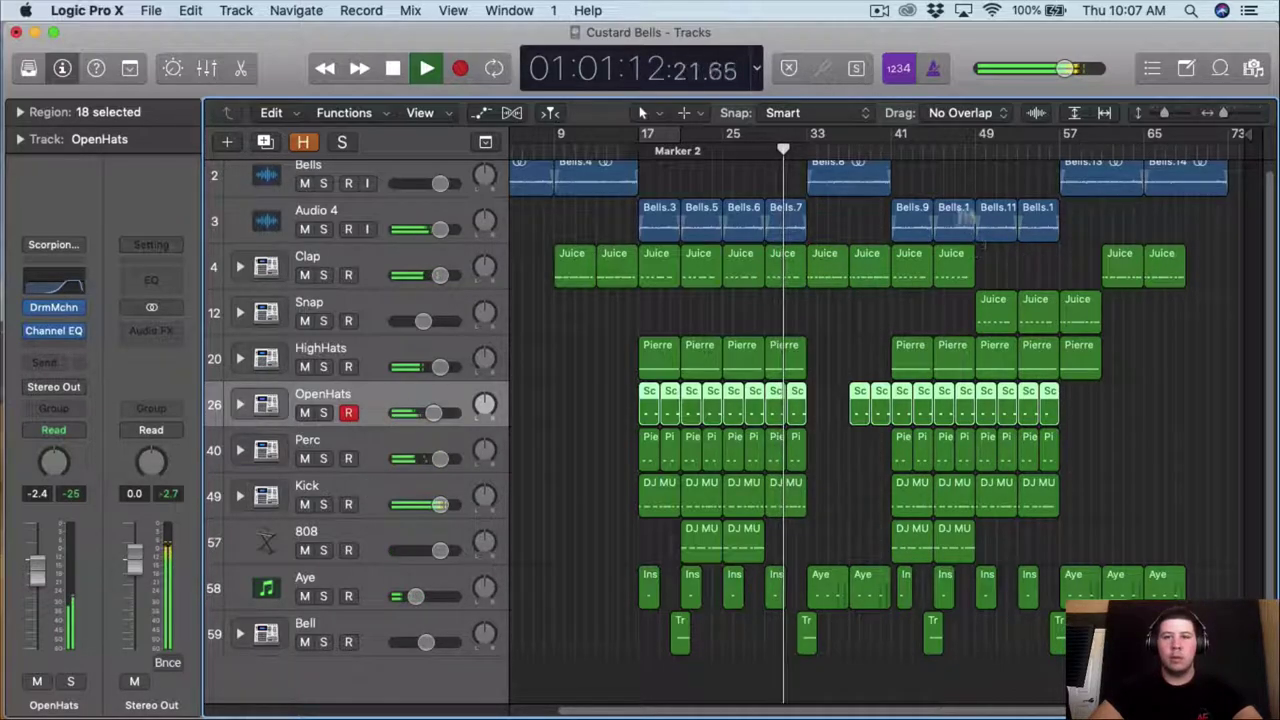
key("space")
scroll(1120, 315, "right", 1)
scroll(1160, 300, "left", 1)
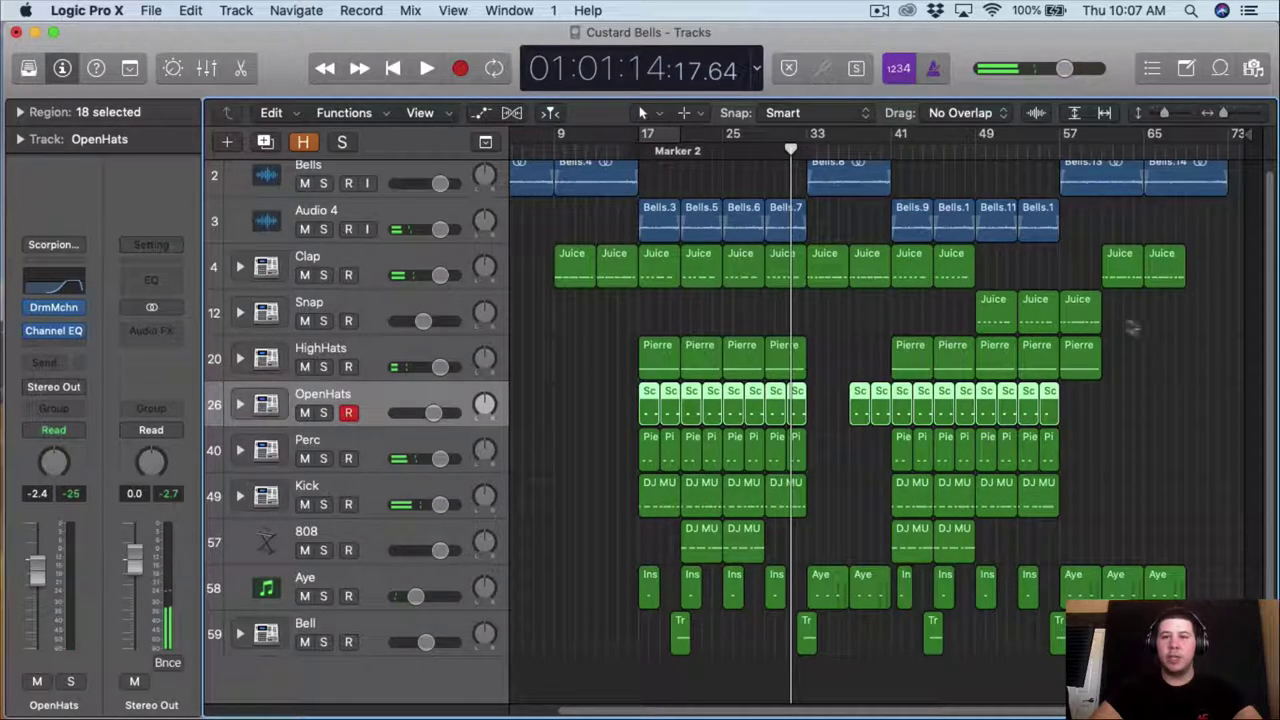
- Apply the Humanize MIDI transform to all notes in the Snap region starting at bar 57
left_click(1028, 140)
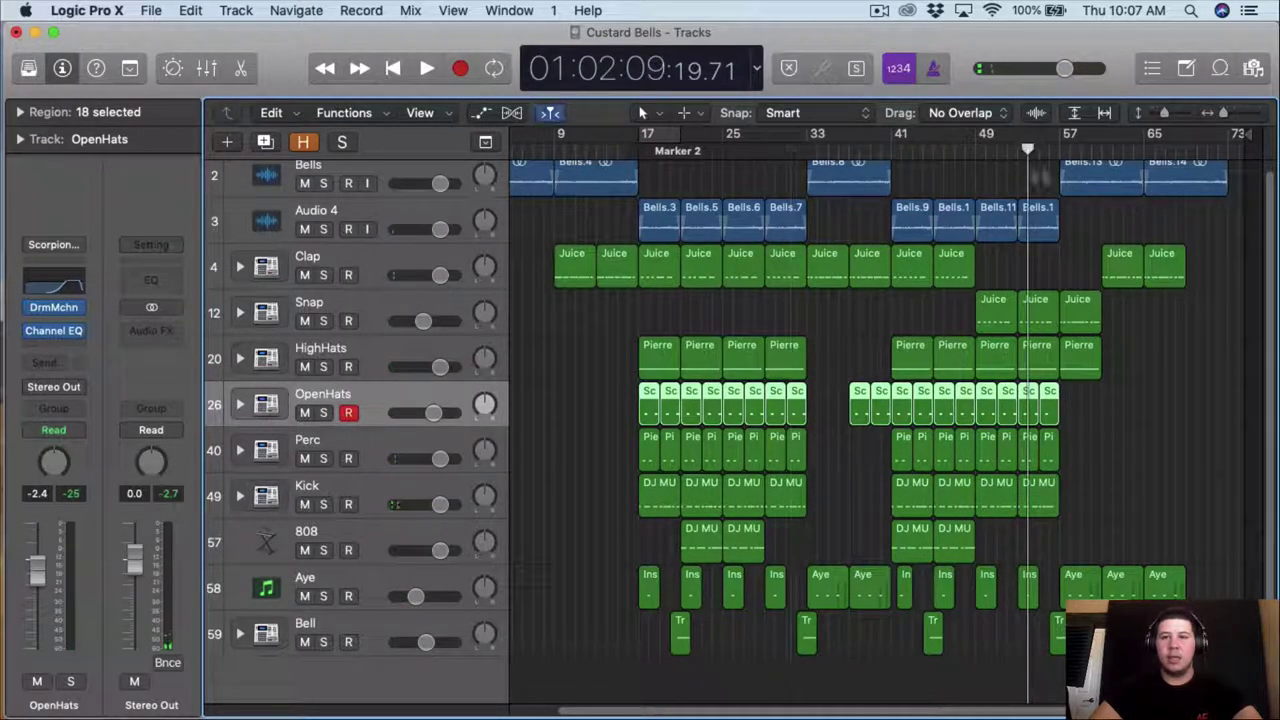
left_click(1077, 320)
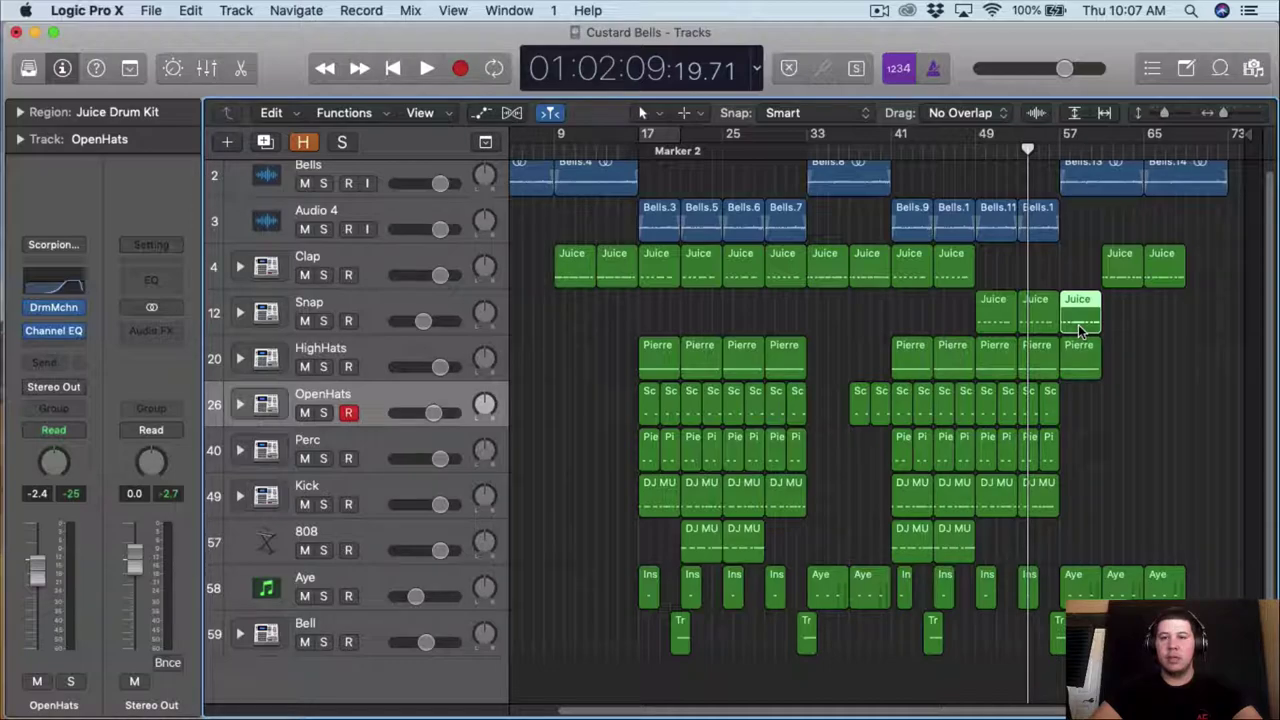
double_click(1079, 331)
left_click_drag(803, 635, 538, 604)
left_click(318, 513)
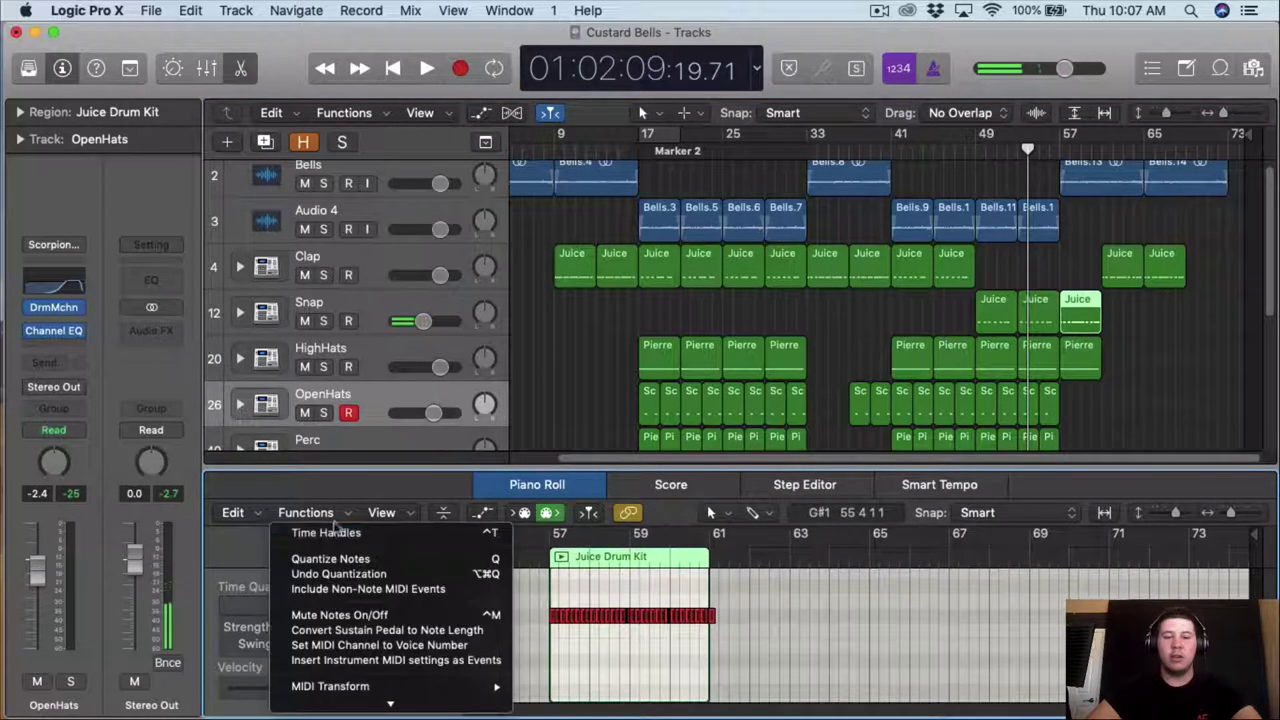
mouse_move(422, 668)
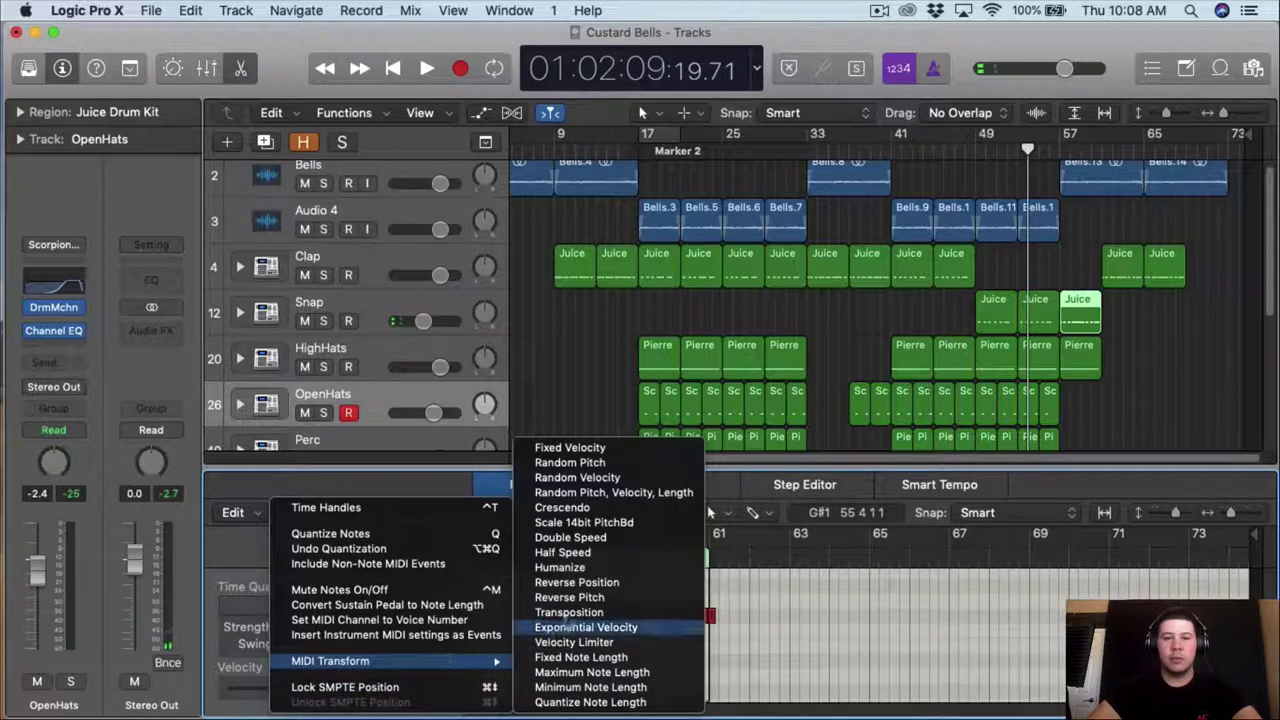
left_click(594, 570)
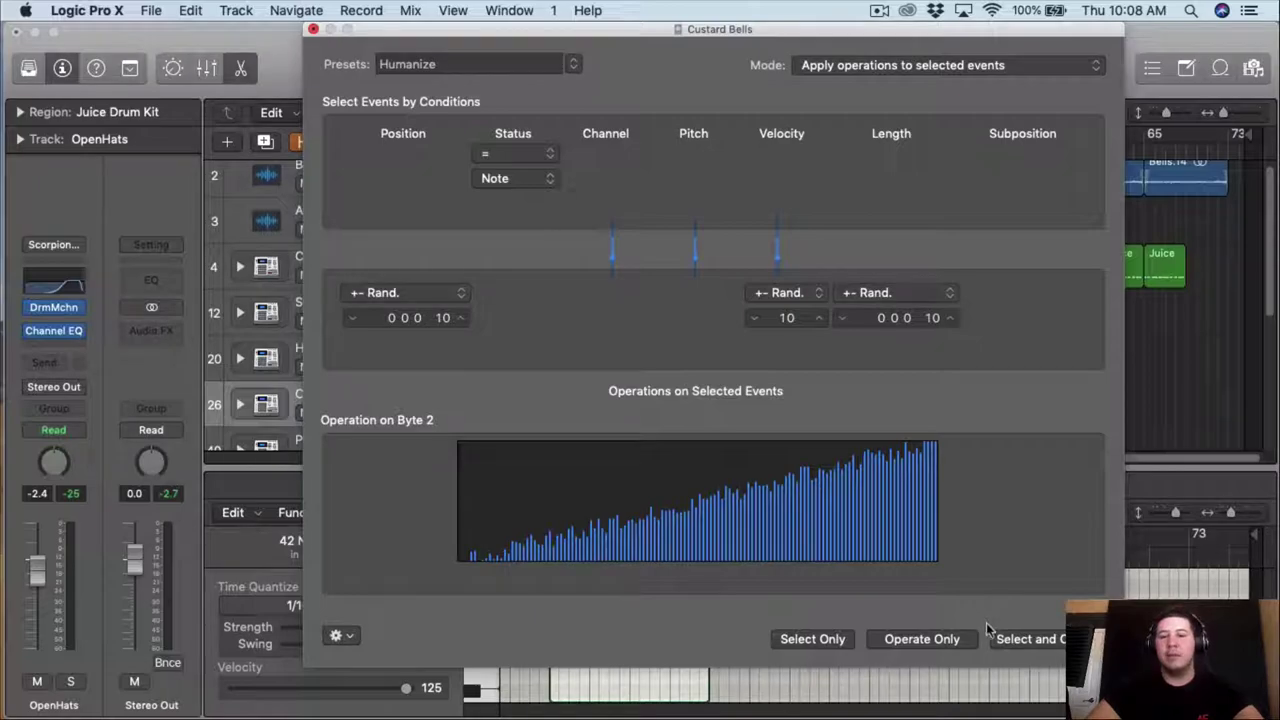
left_click(1008, 638)
left_click(313, 29)
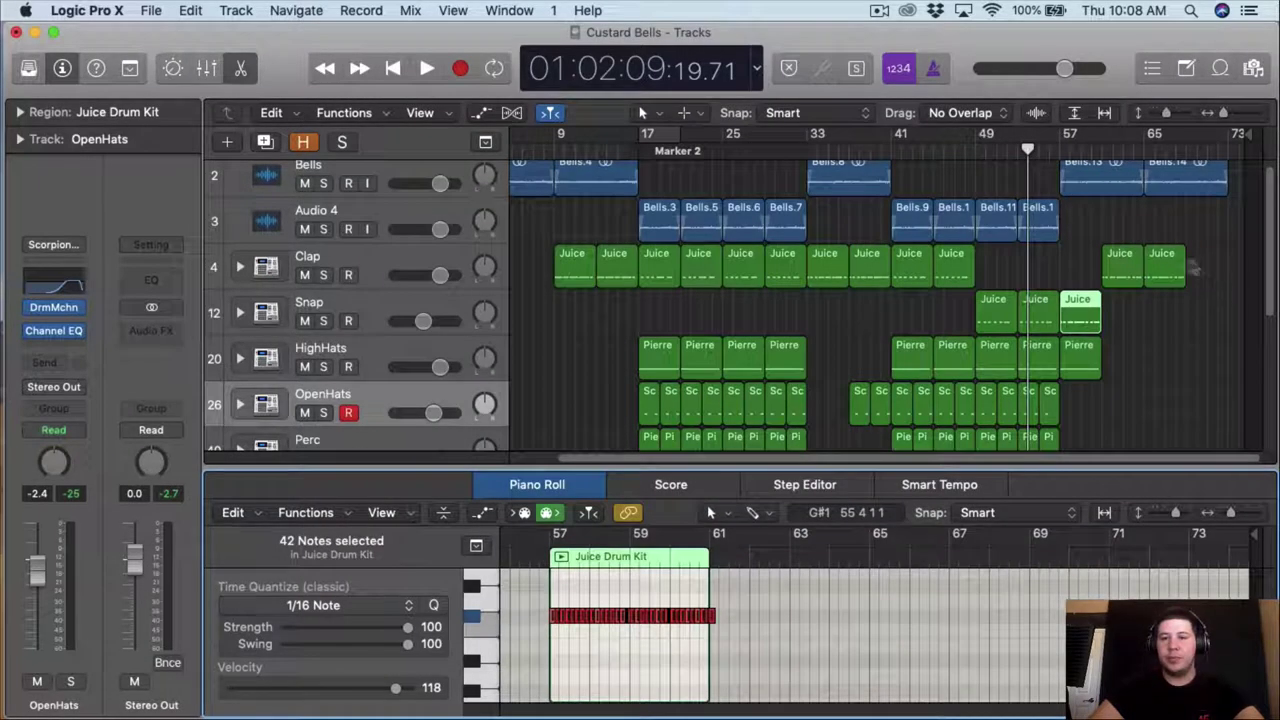
- Set a cycle range from bar 57 to bar 61 and enlarge the Snap region's notes in the piano roll
left_click(1049, 149)
left_click_drag(1060, 134, 1102, 136)
left_click_drag(1225, 112, 1230, 112)
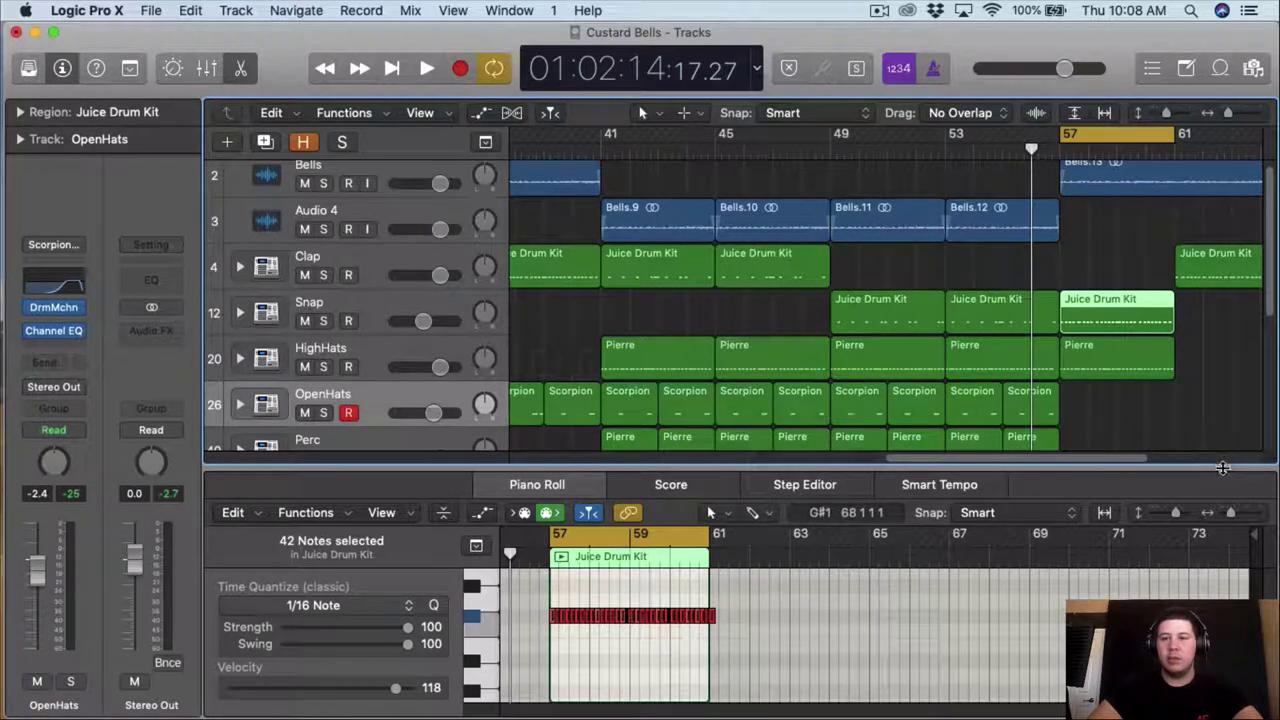
left_click_drag(1214, 466, 1188, 249)
left_click(1246, 290)
left_click(1246, 290)
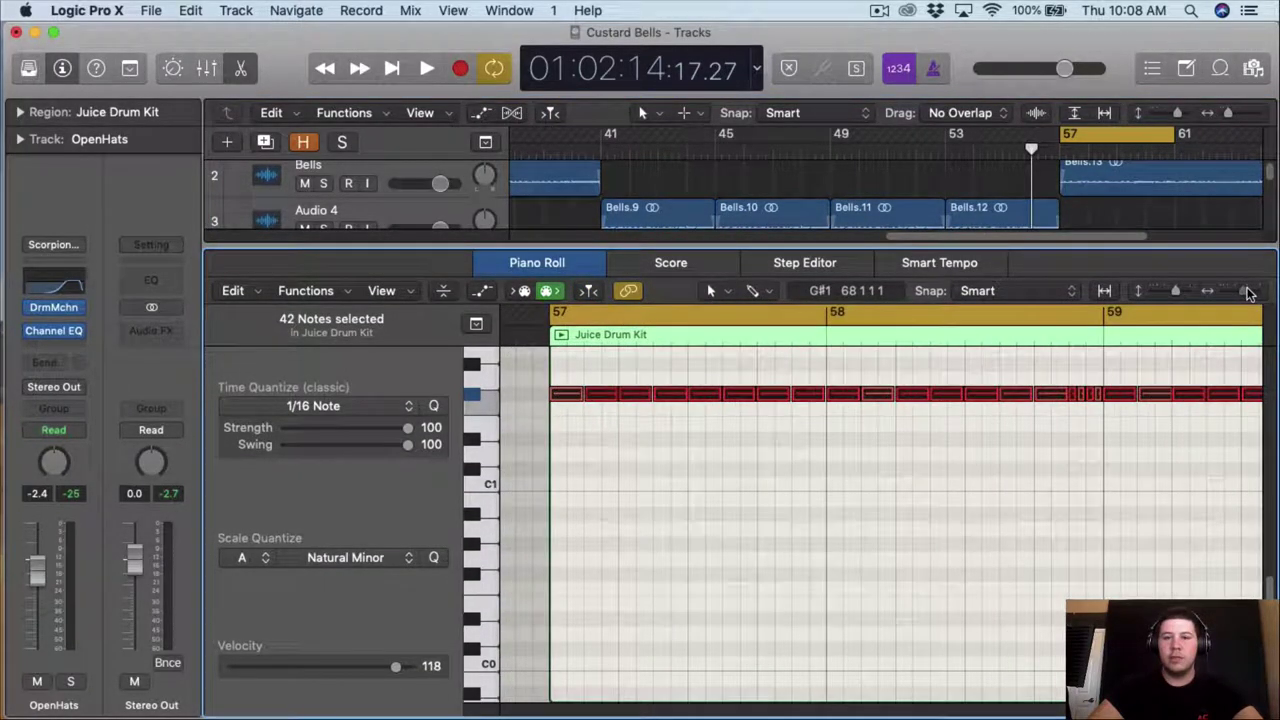
- Quantize the fast Snap note rolls just before bars 60 and 61 to 1/64 Note
scroll(1098, 479, "right", 4)
left_click(1098, 479)
scroll(1097, 479, "right", 2)
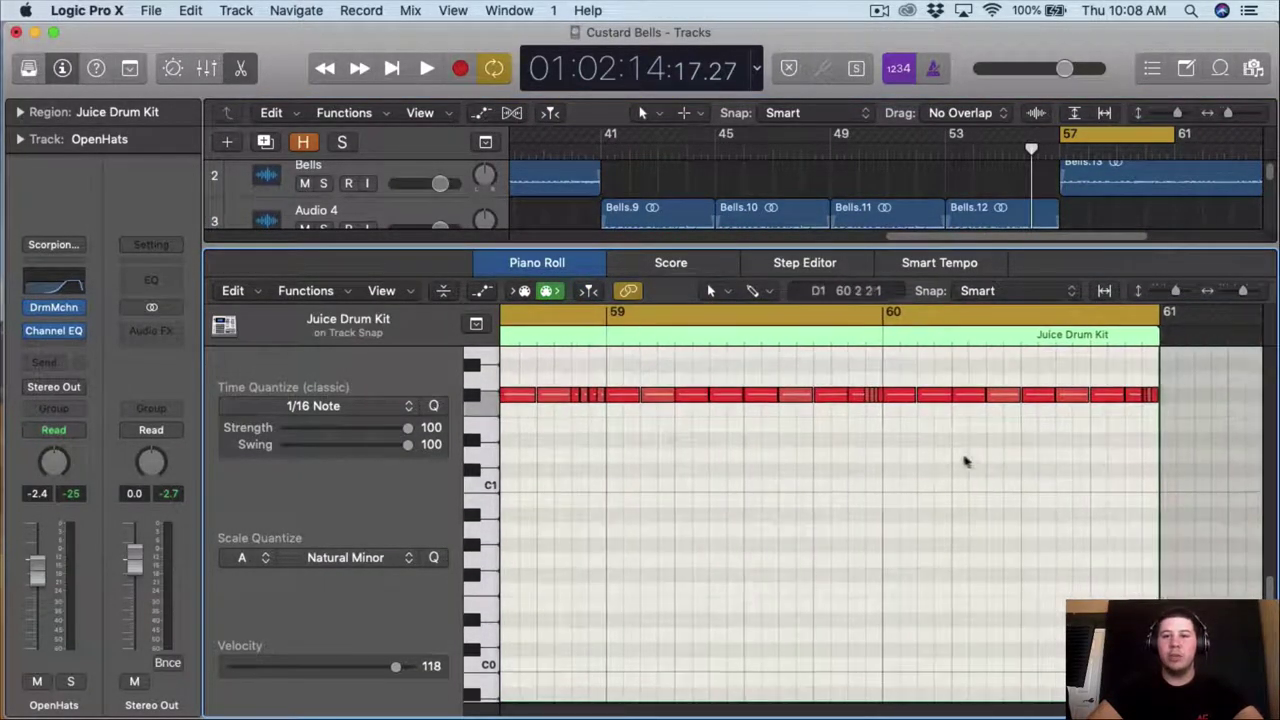
left_click(350, 408)
left_click(319, 565)
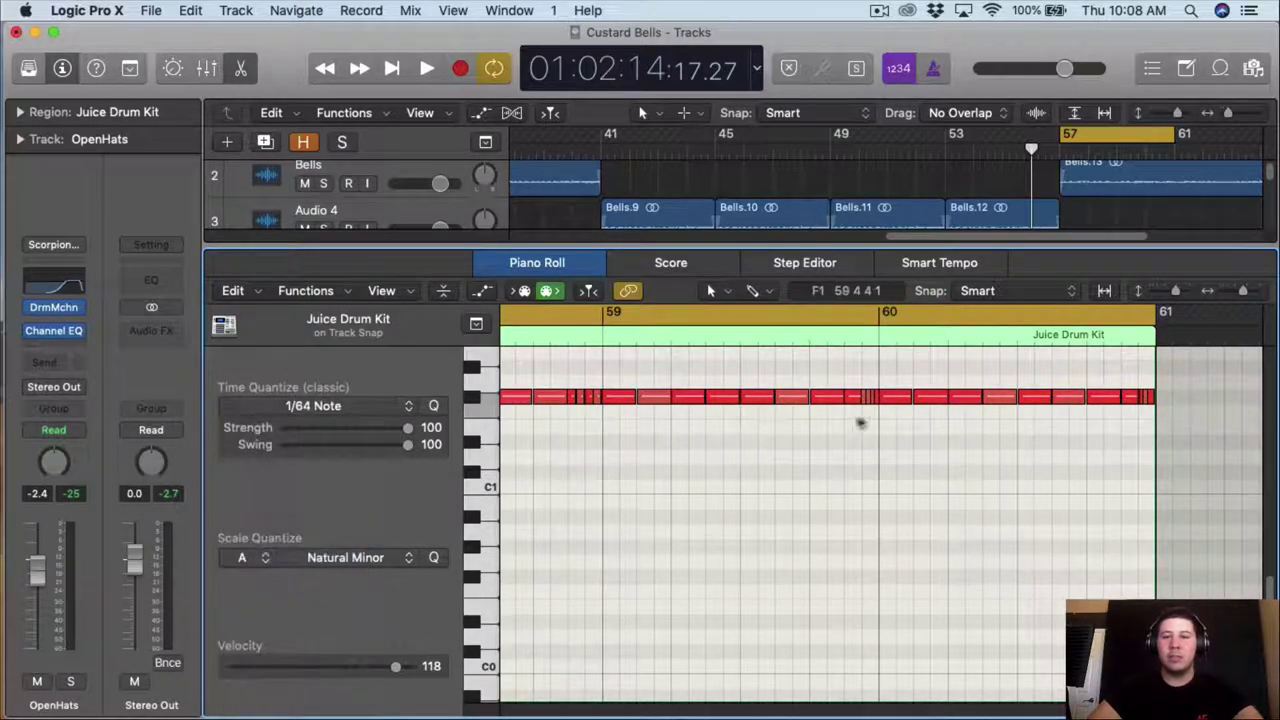
left_click_drag(874, 420, 855, 399)
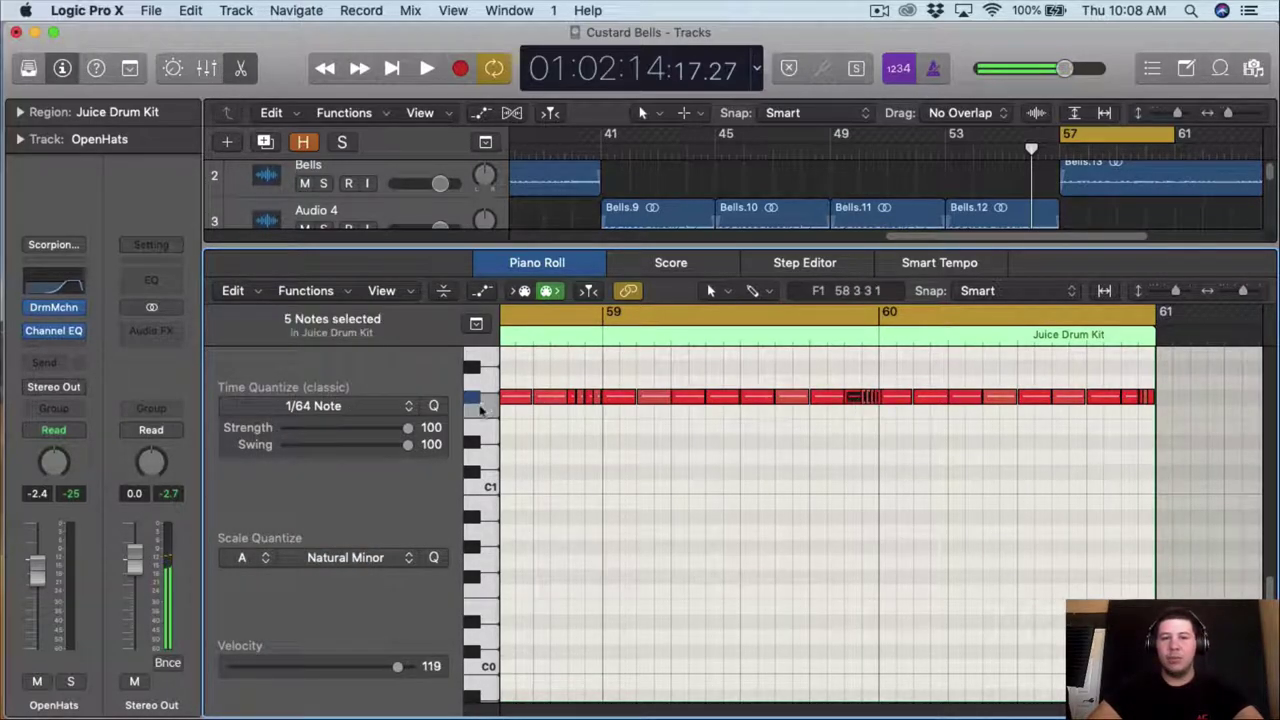
left_click(434, 405)
left_click(940, 485)
left_click_drag(1187, 426, 1141, 397)
left_click(441, 408)
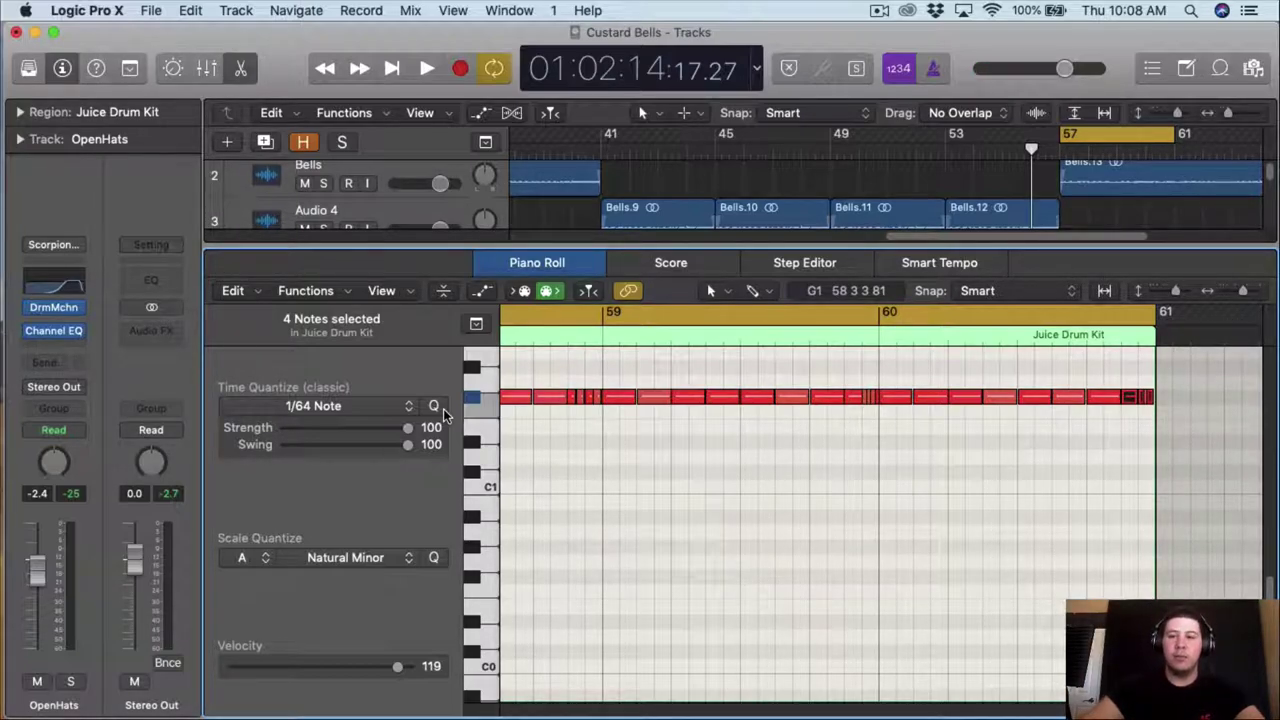
- Apply the Random Velocity MIDI transform to all notes in the Snap region, with velocities between 118 and 127
scroll(302, 384, "left", 2)
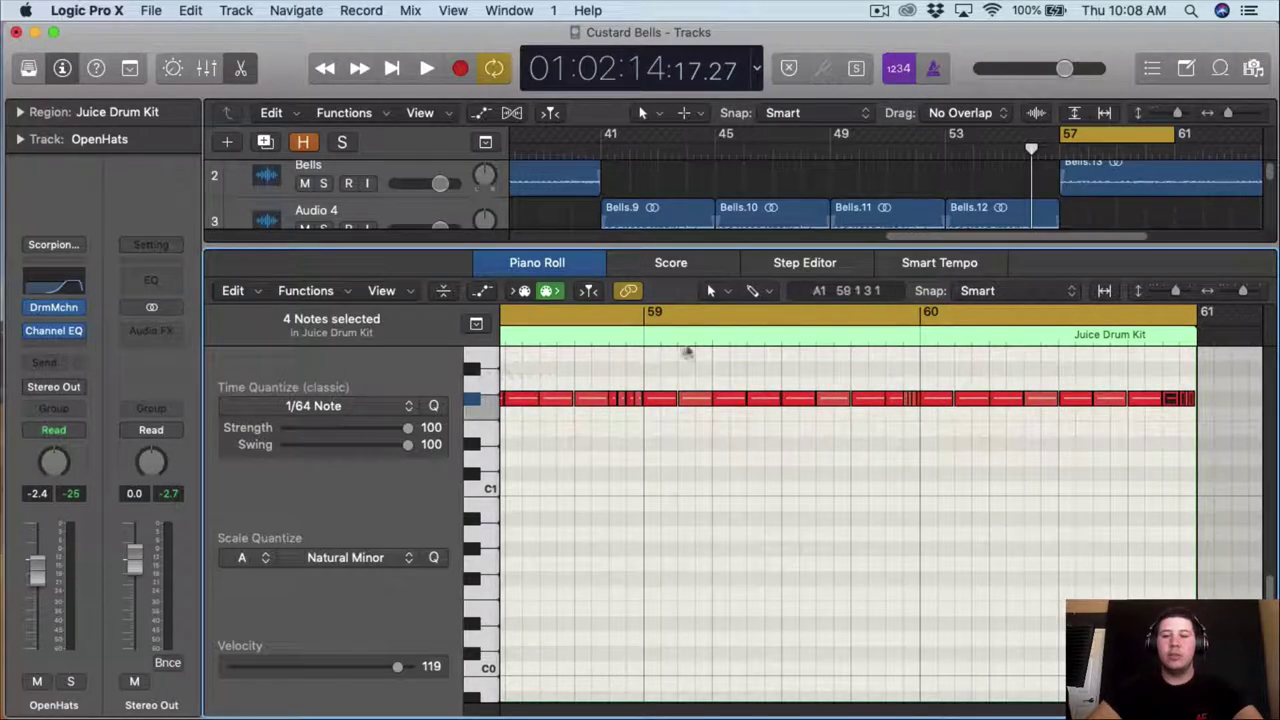
left_click_drag(1245, 287, 1234, 287)
scroll(800, 400, "right", 3)
left_click(312, 291)
mouse_move(375, 465)
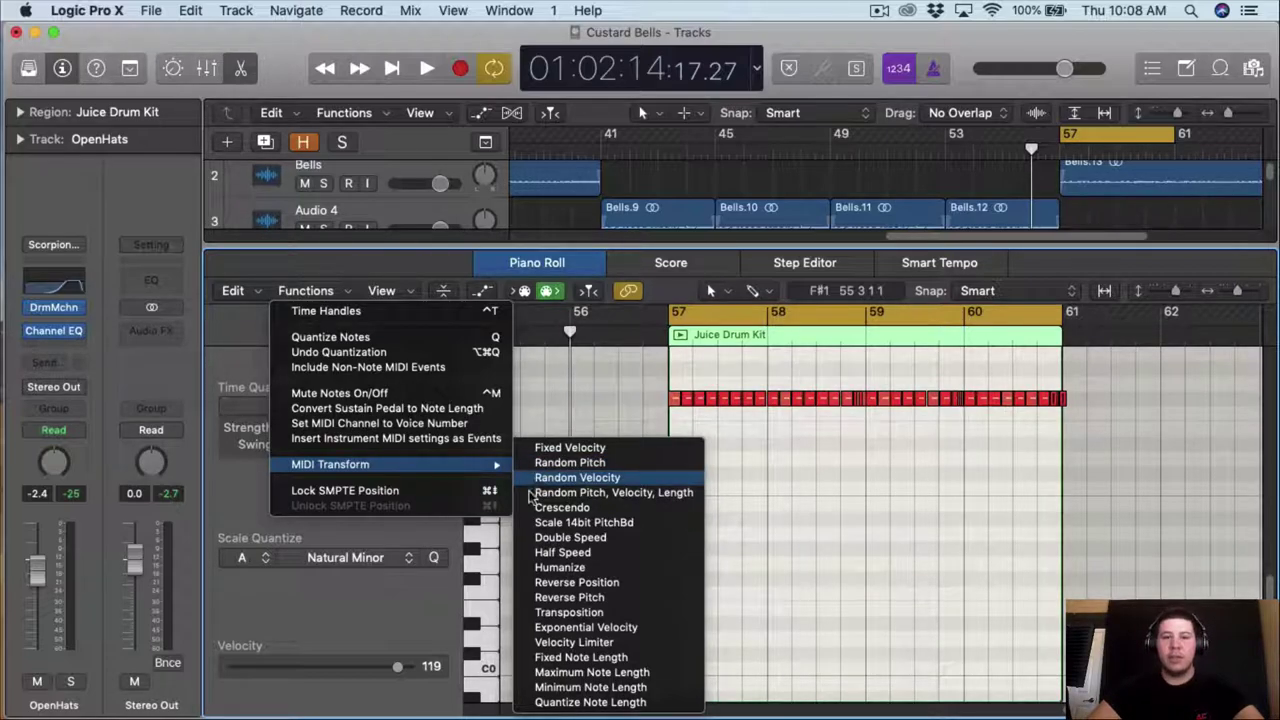
left_click(538, 478)
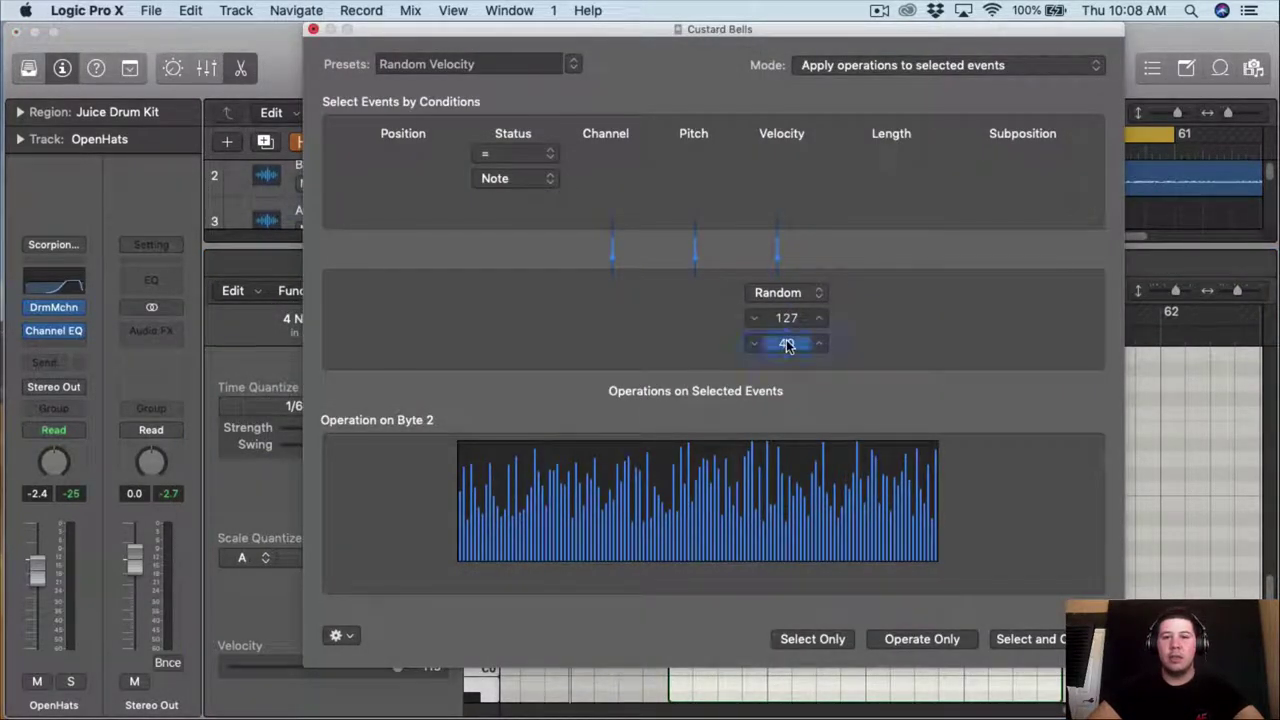
left_click(1010, 641)
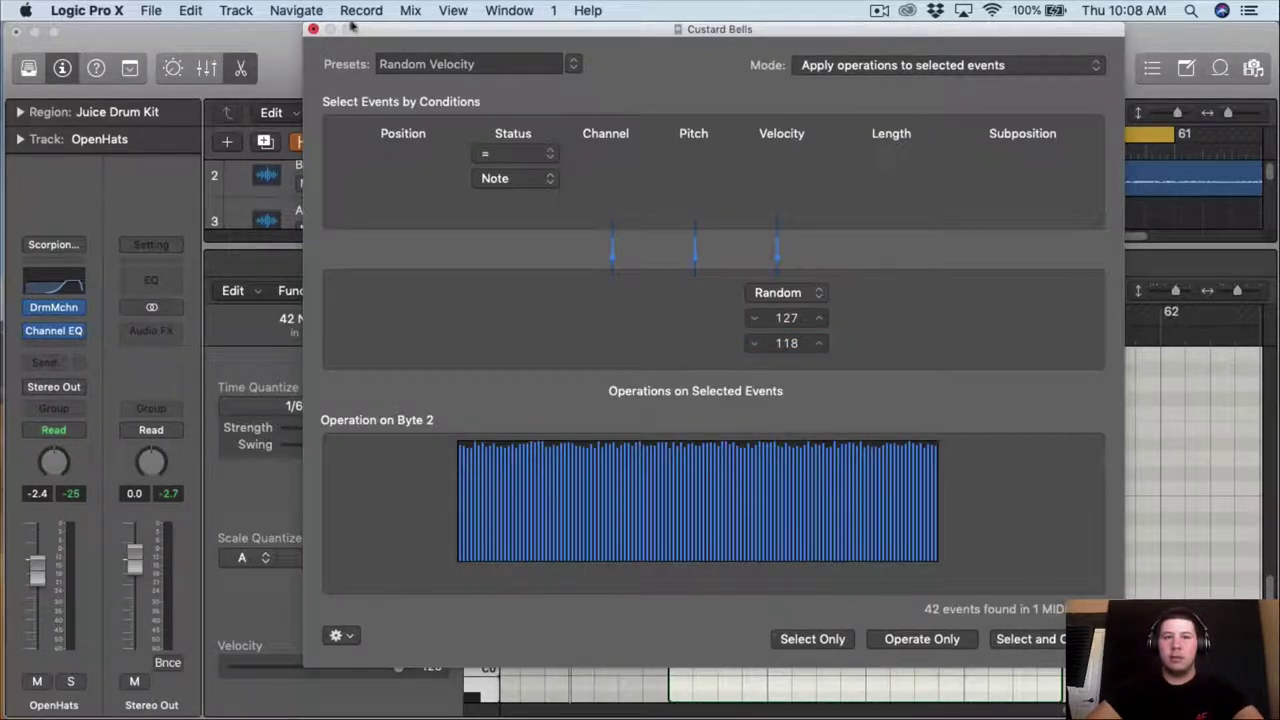
left_click(314, 30)
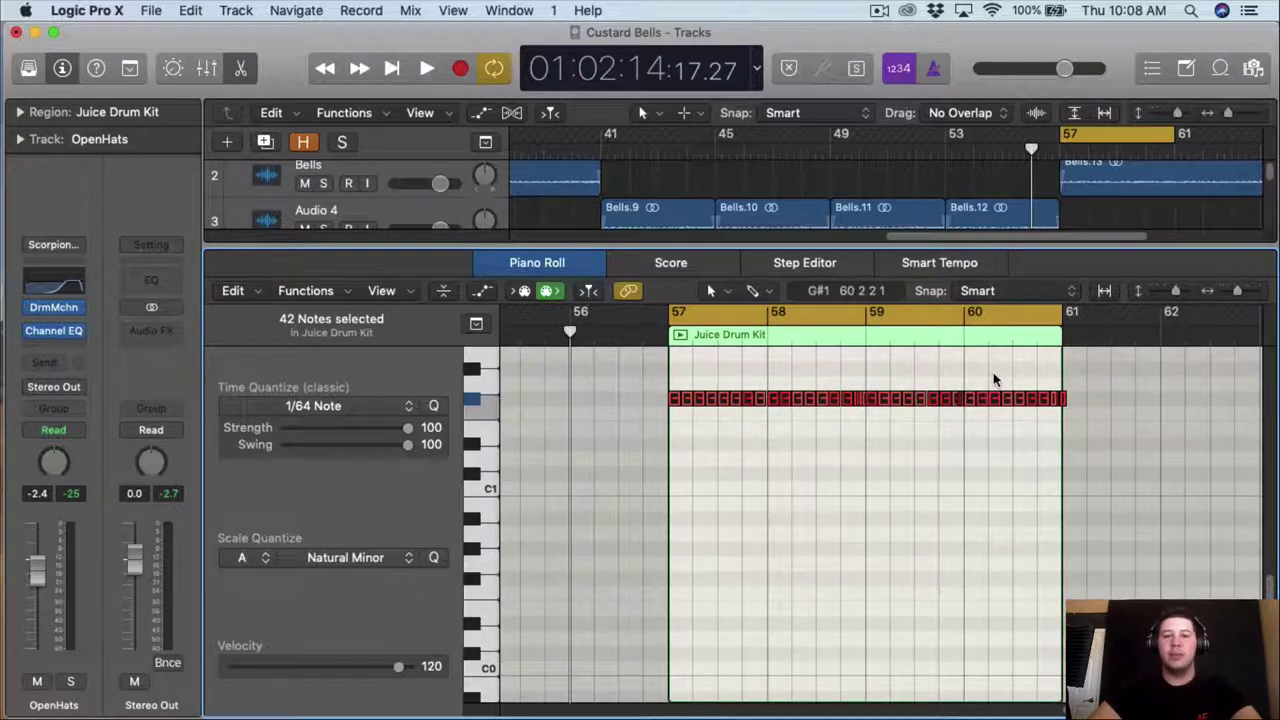
- Play the cycled bars 57 to 61 to listen to the Snap notes with their randomized velocities
key("space")
left_click_drag(1238, 291, 1242, 291)
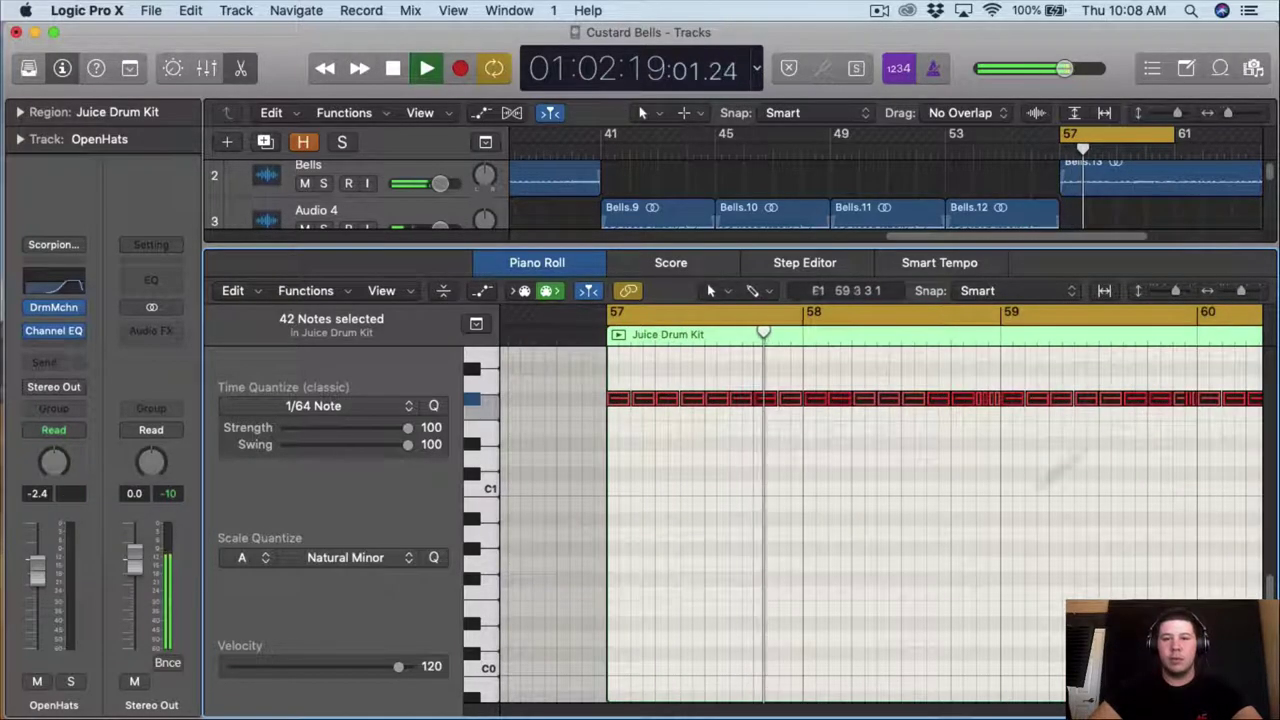
scroll(985, 512, "right", 3)
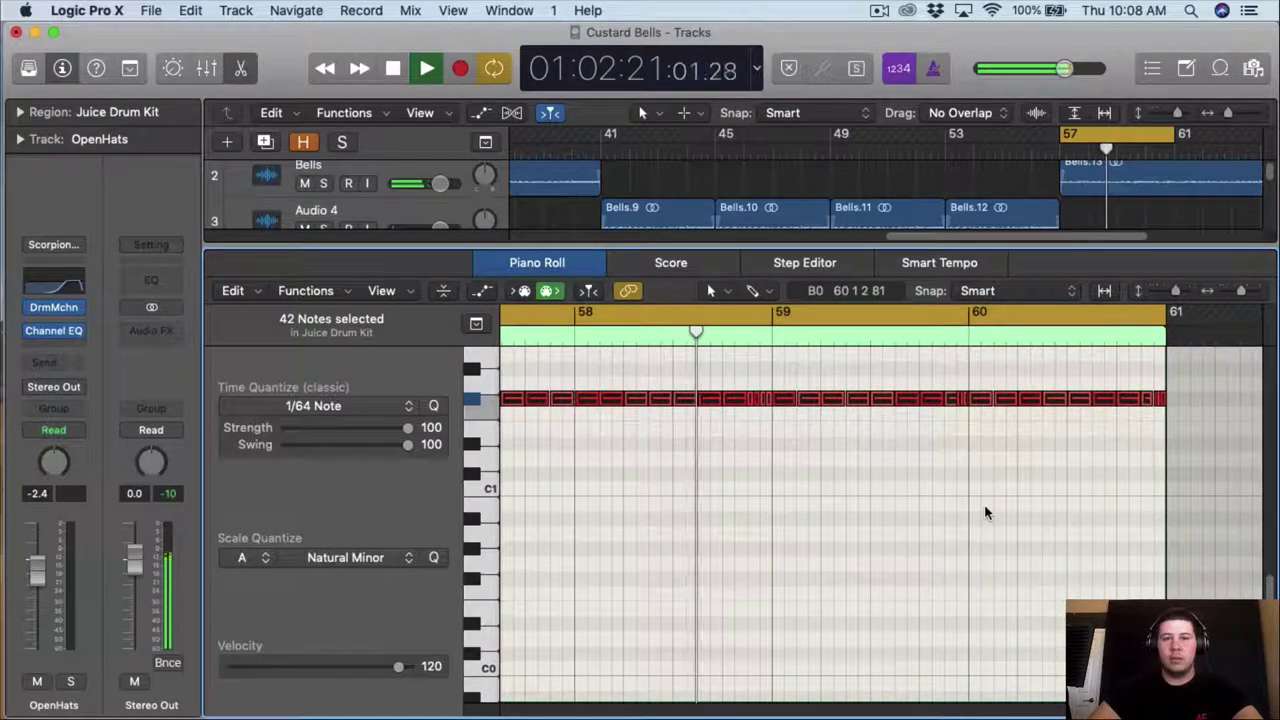
scroll(414, 217, "down", 8)
scroll(402, 211, "right", 2)
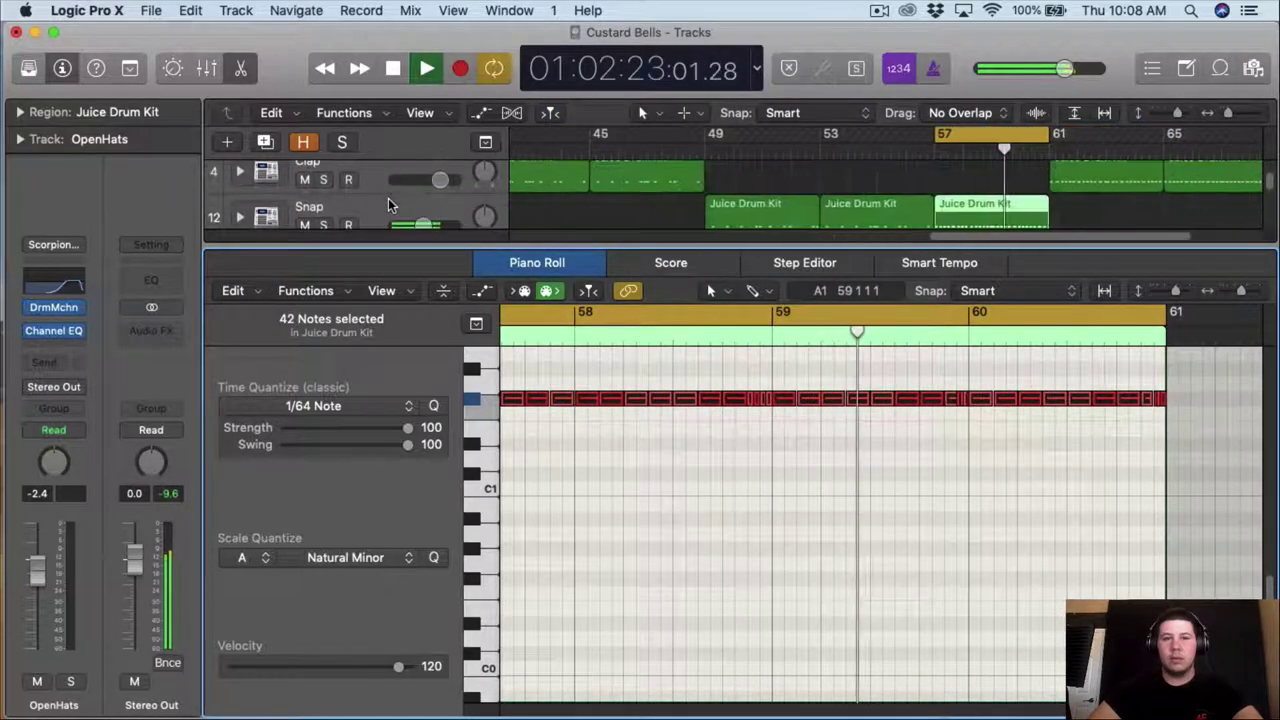
- Stop playback, insert the H-Comp compressor after the Channel EQ on the Snap track, and slightly adjust its ratio
left_click(362, 181)
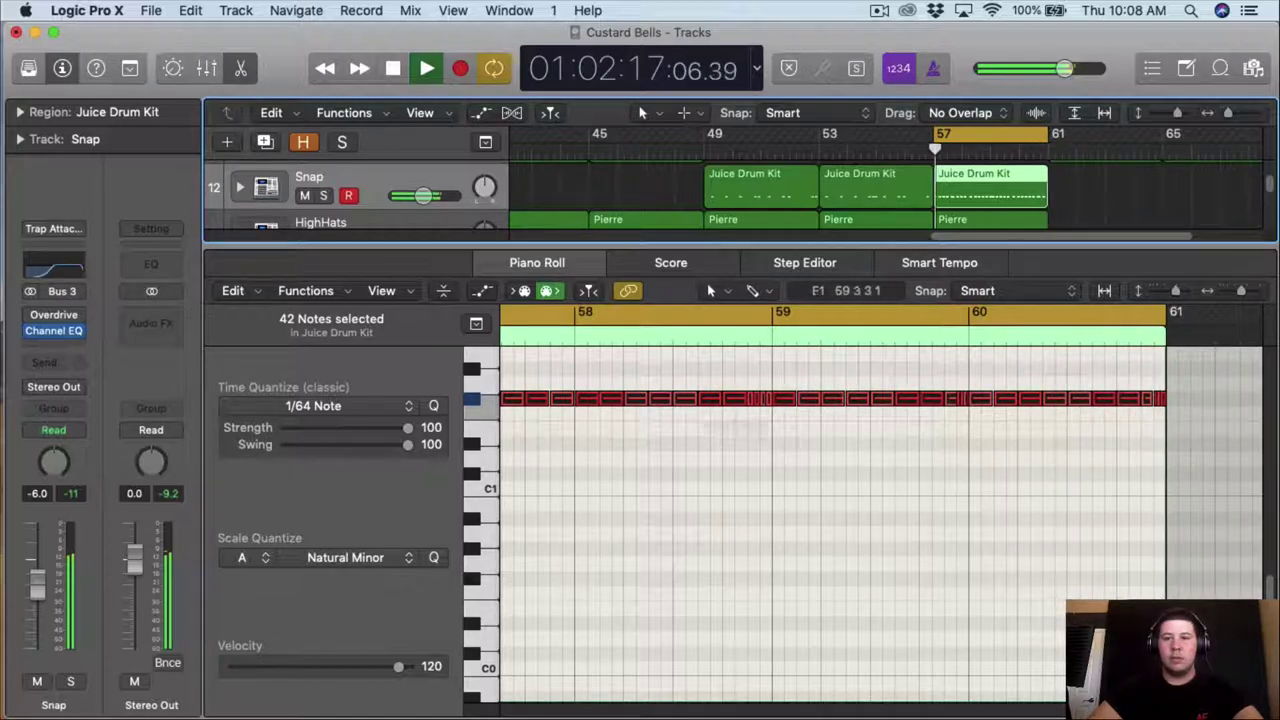
key("space")
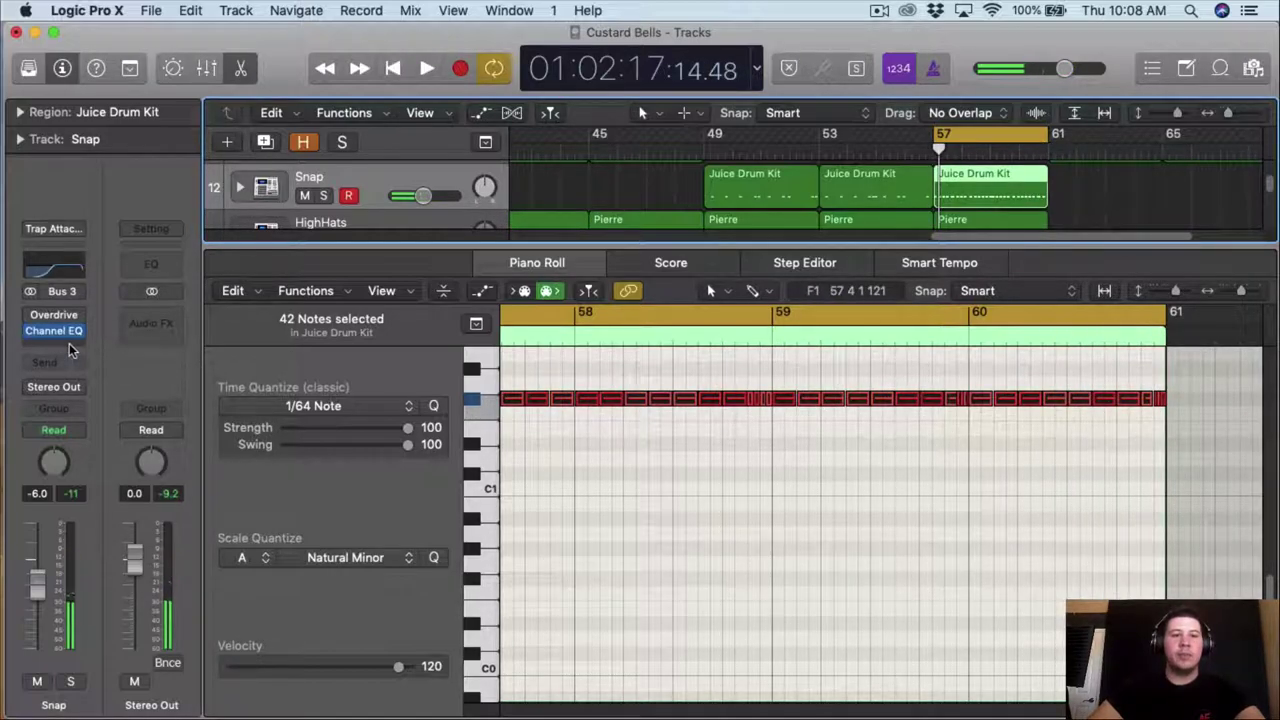
left_click(69, 349)
mouse_move(98, 386)
left_click(229, 388)
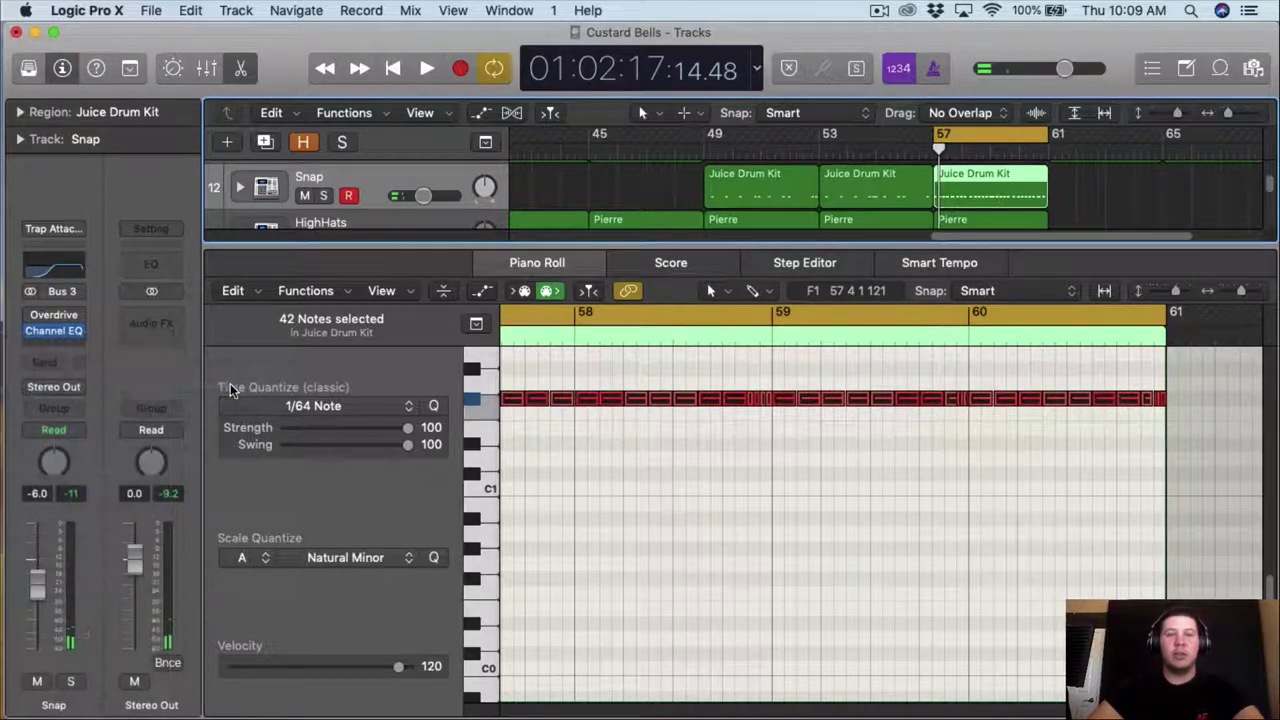
left_click_drag(94, 354, 94, 350)
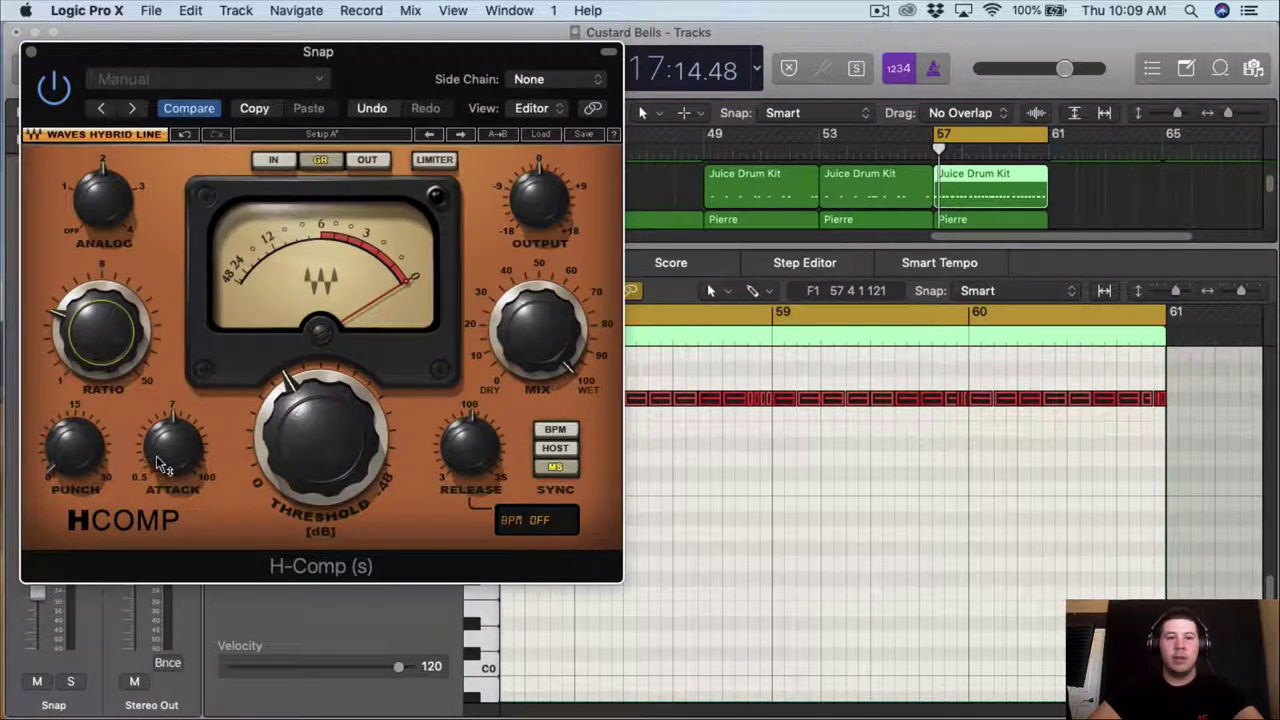
- During playback, set the Snap compressor's attack to 0.50 and its threshold closer to 0 dB, and lower the Snap track's volume to -8.0 dB
key("space")
left_click_drag(309, 457, 309, 502)
left_click_drag(173, 447, 173, 482)
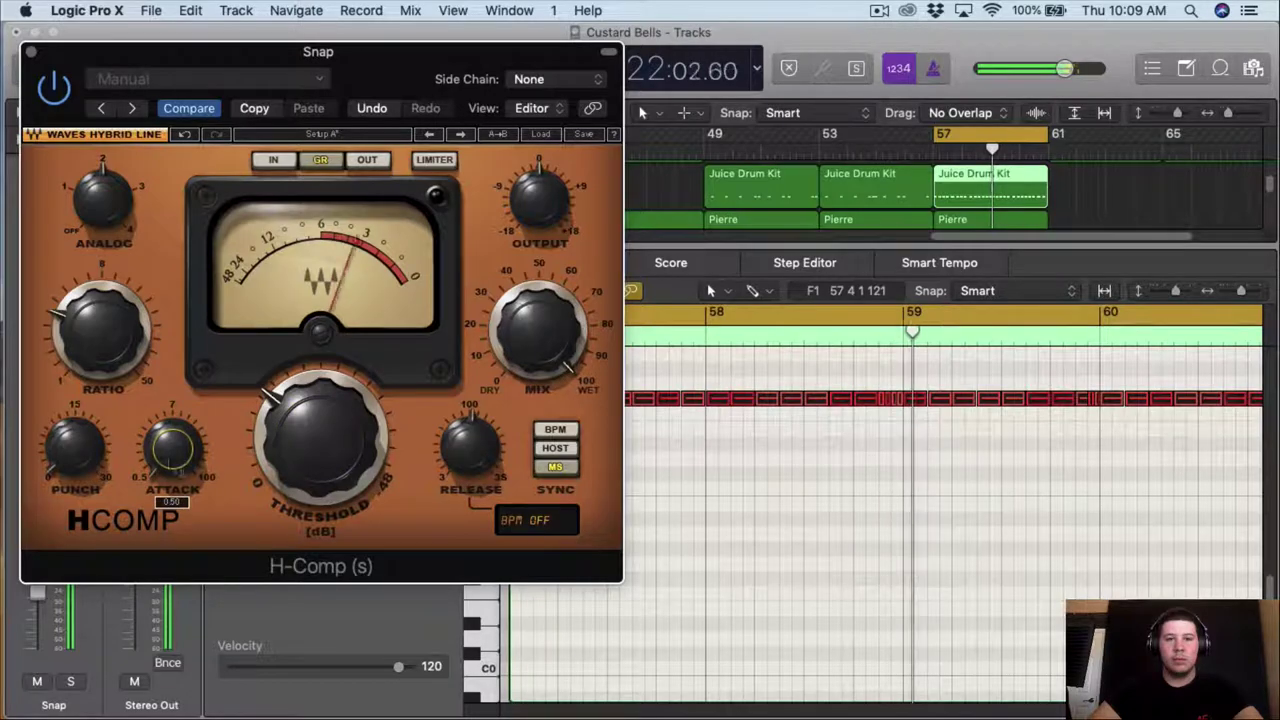
left_click_drag(312, 448, 312, 426)
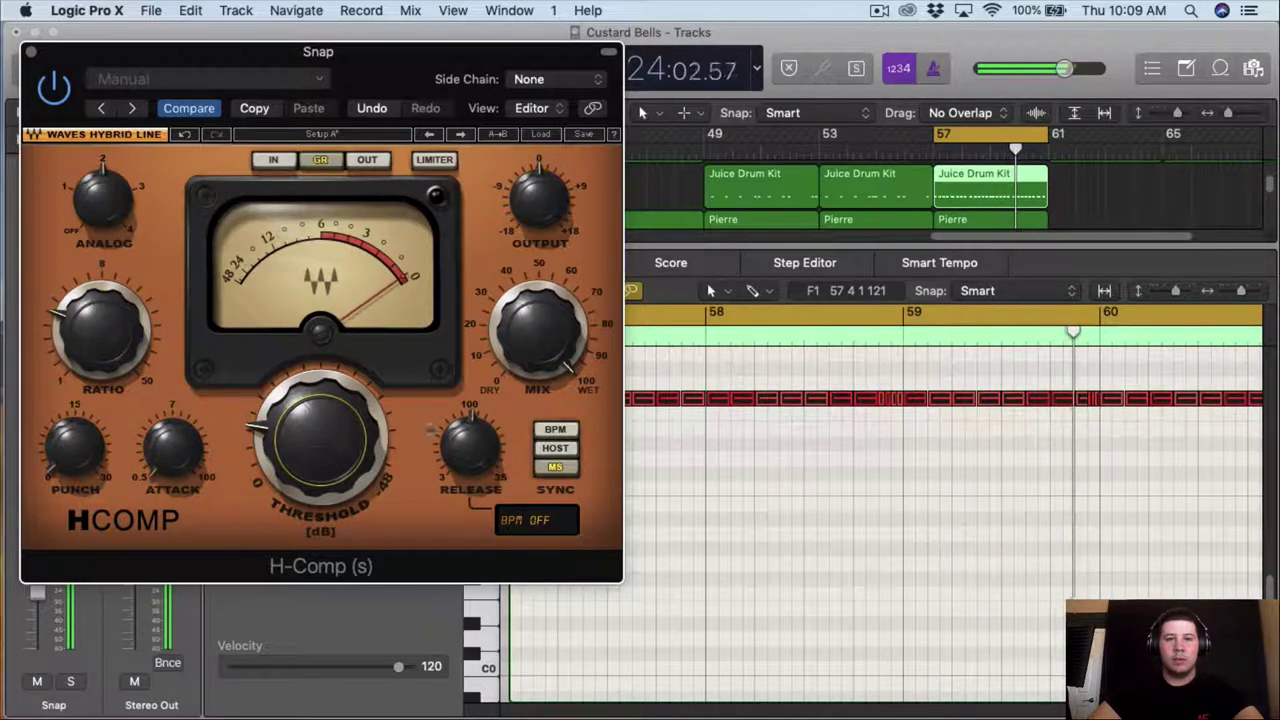
left_click_drag(462, 447, 462, 505)
left_click_drag(320, 440, 320, 445)
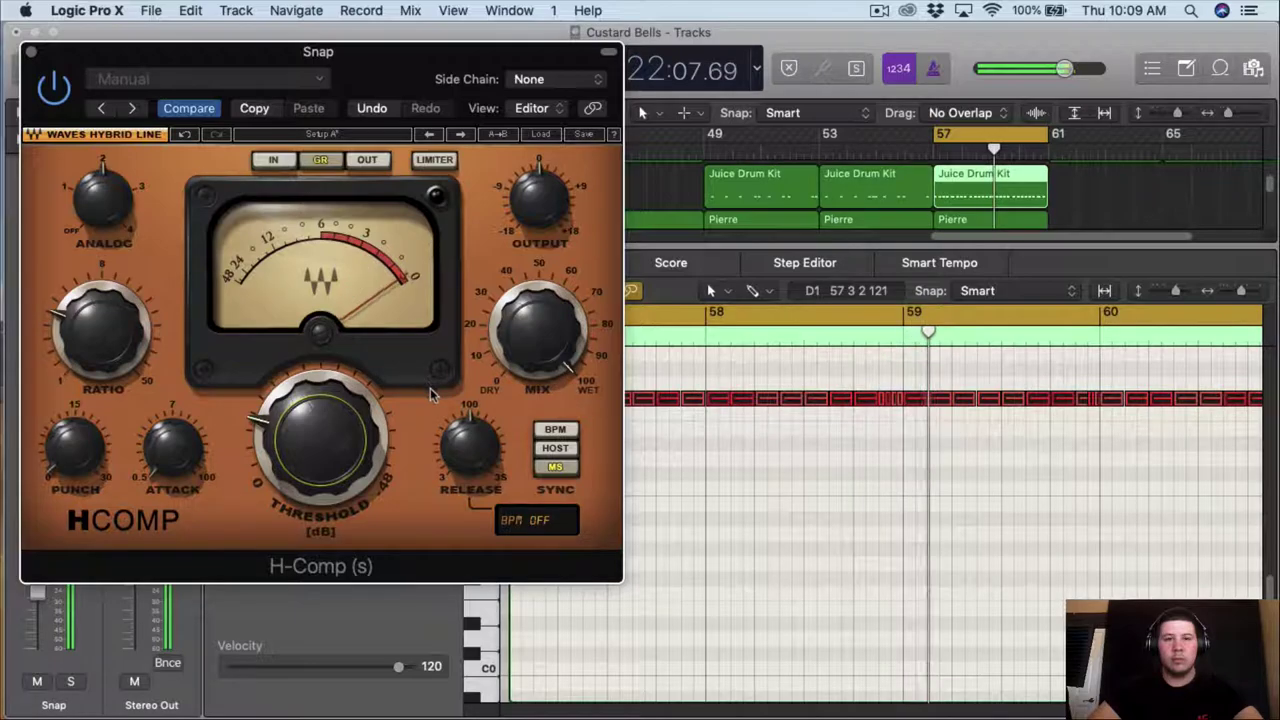
left_click(30, 52)
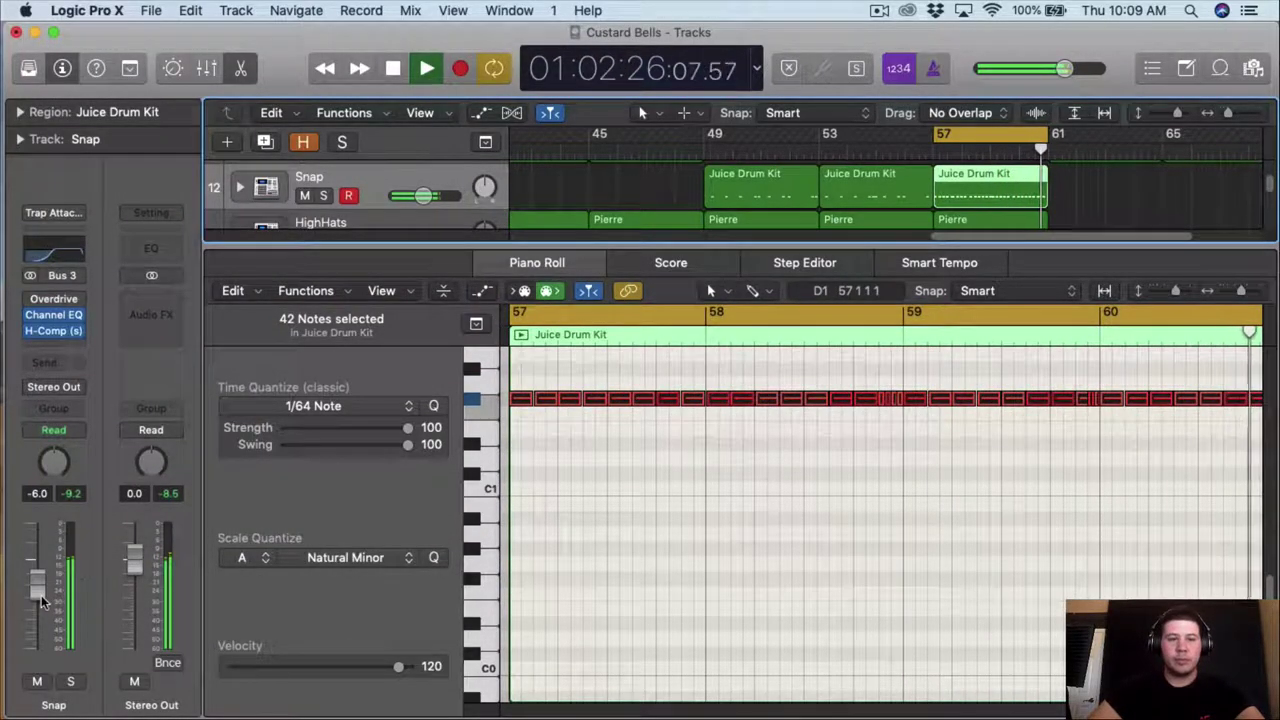
left_click_drag(38, 591, 38, 600)
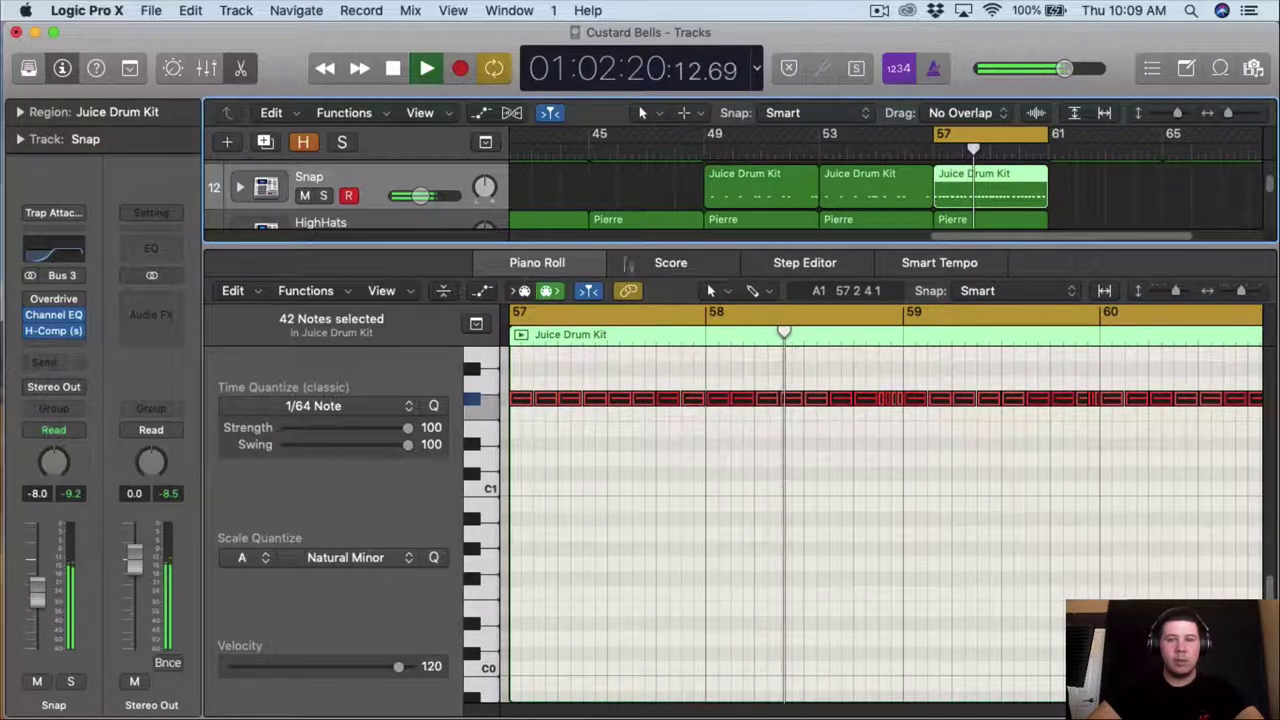
- Enlarge the tracks area, turn off the cycle range, and play the arrangement from about bar 48 with the Clap track selected
left_click_drag(740, 249, 740, 471)
scroll(955, 200, "up", 2)
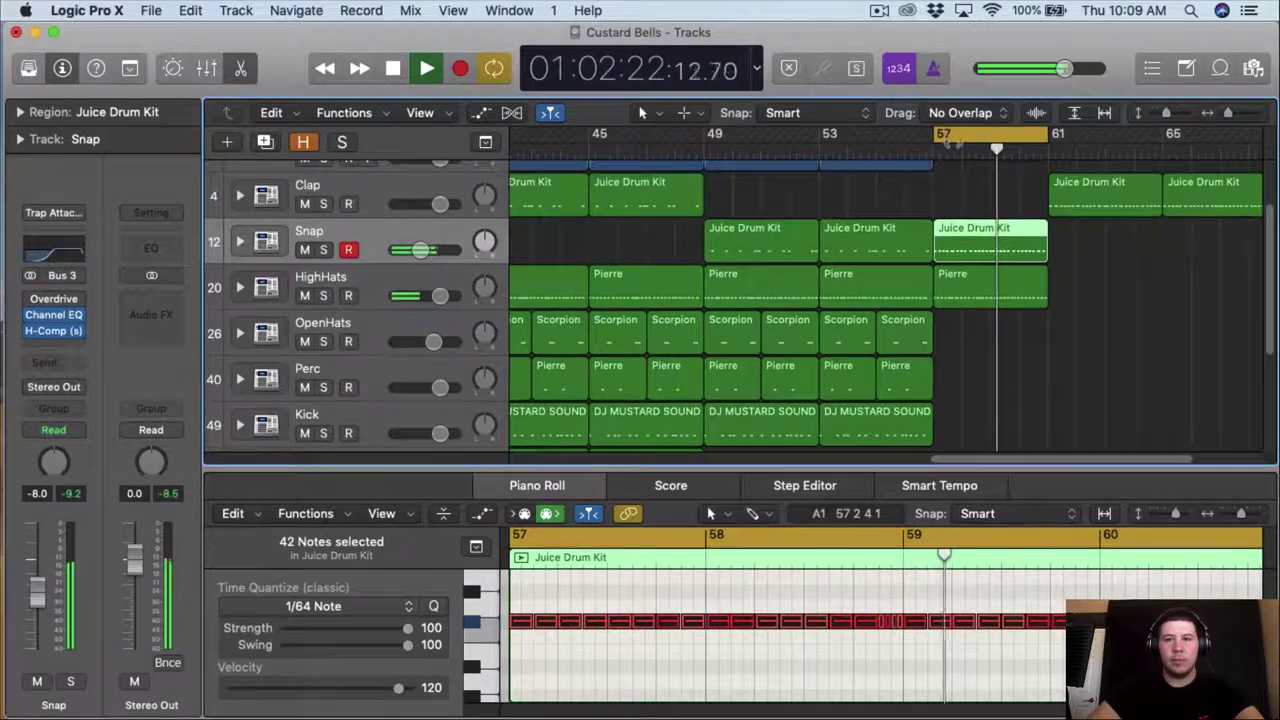
left_click(940, 136)
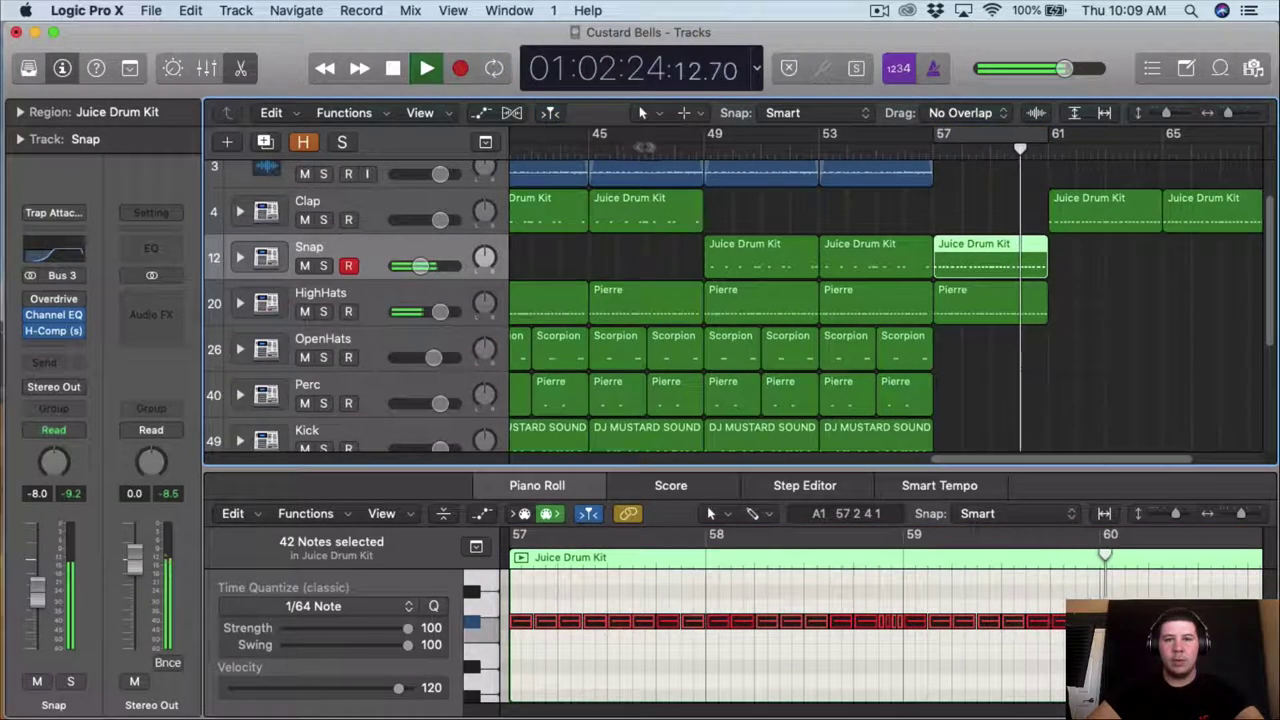
left_click(672, 149)
left_click(370, 205)
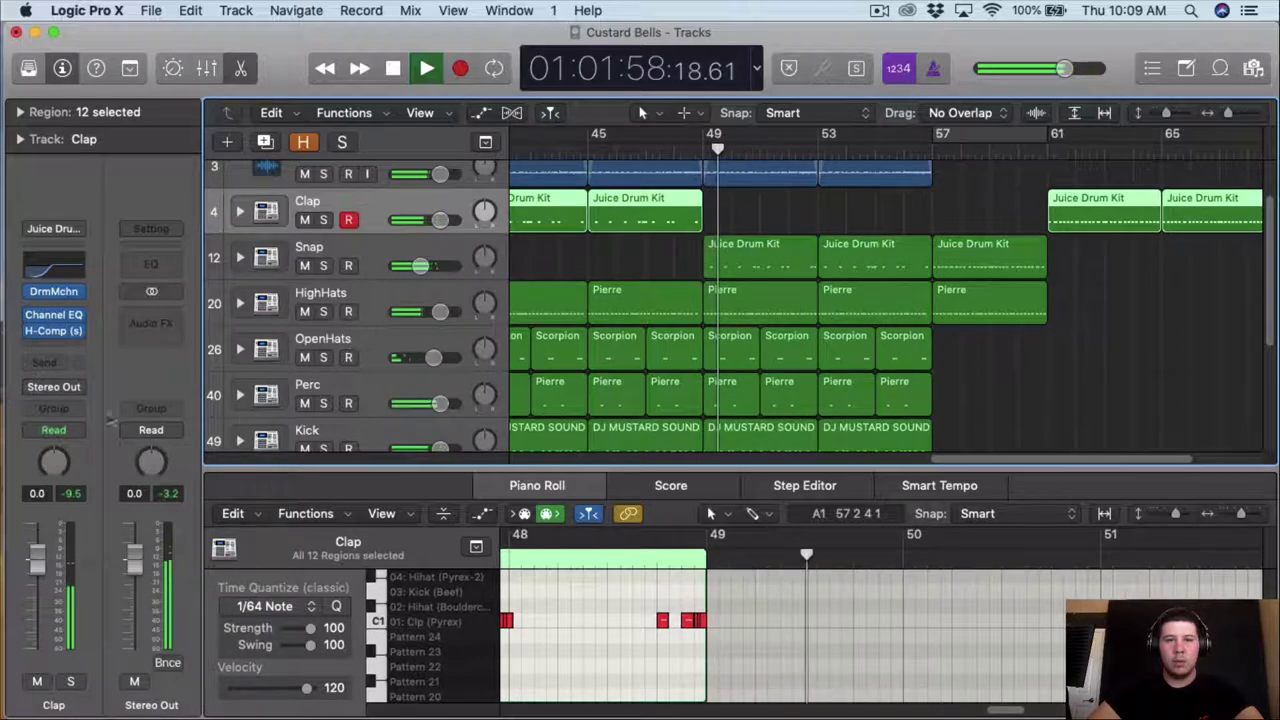
key("space")
- Show the whole arrangement and open the mixer to review the effects and levels on every channel
left_click_drag(1230, 113, 1195, 119)
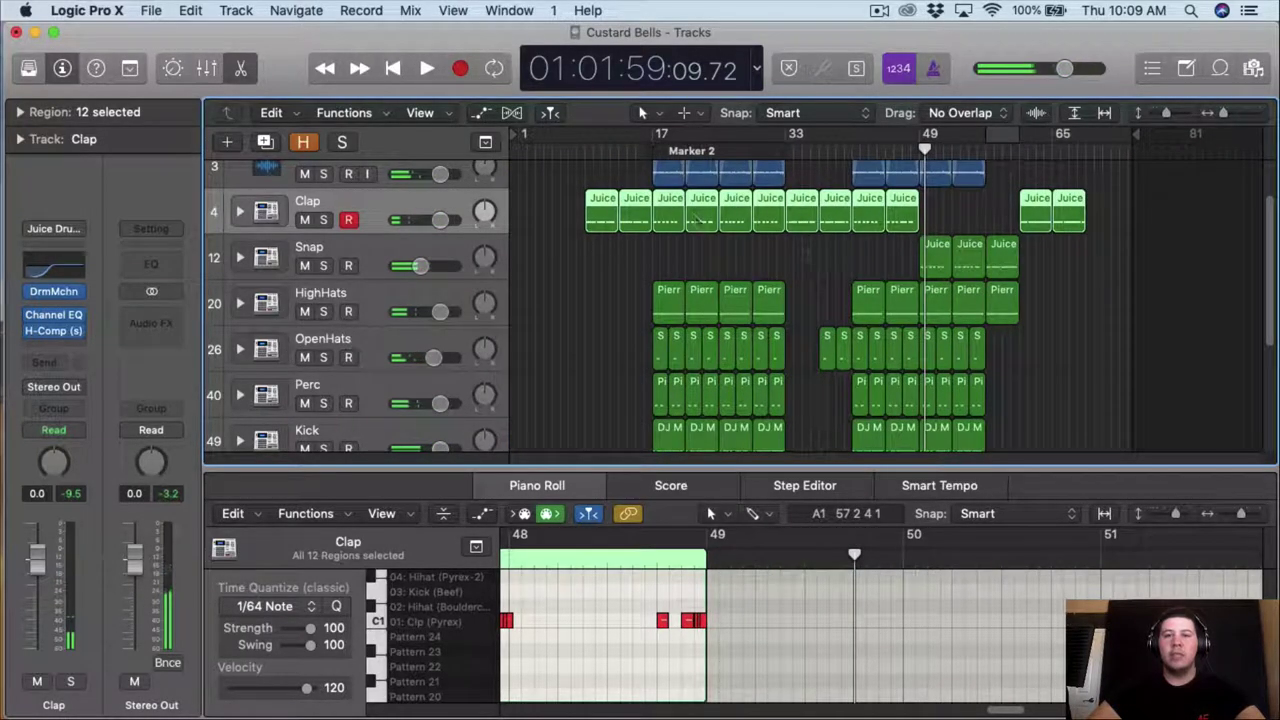
scroll(673, 172, "down", 3)
scroll(672, 177, "down", 1)
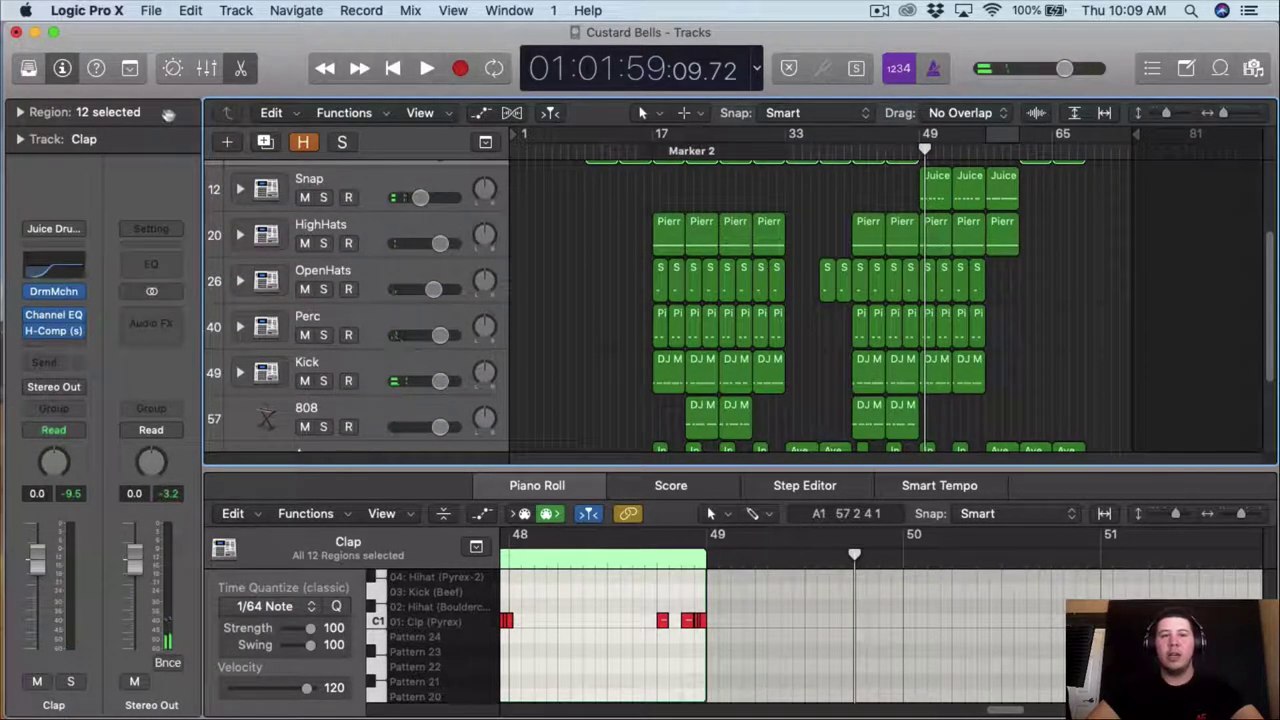
left_click(206, 69)
scroll(895, 458, "up", 5)
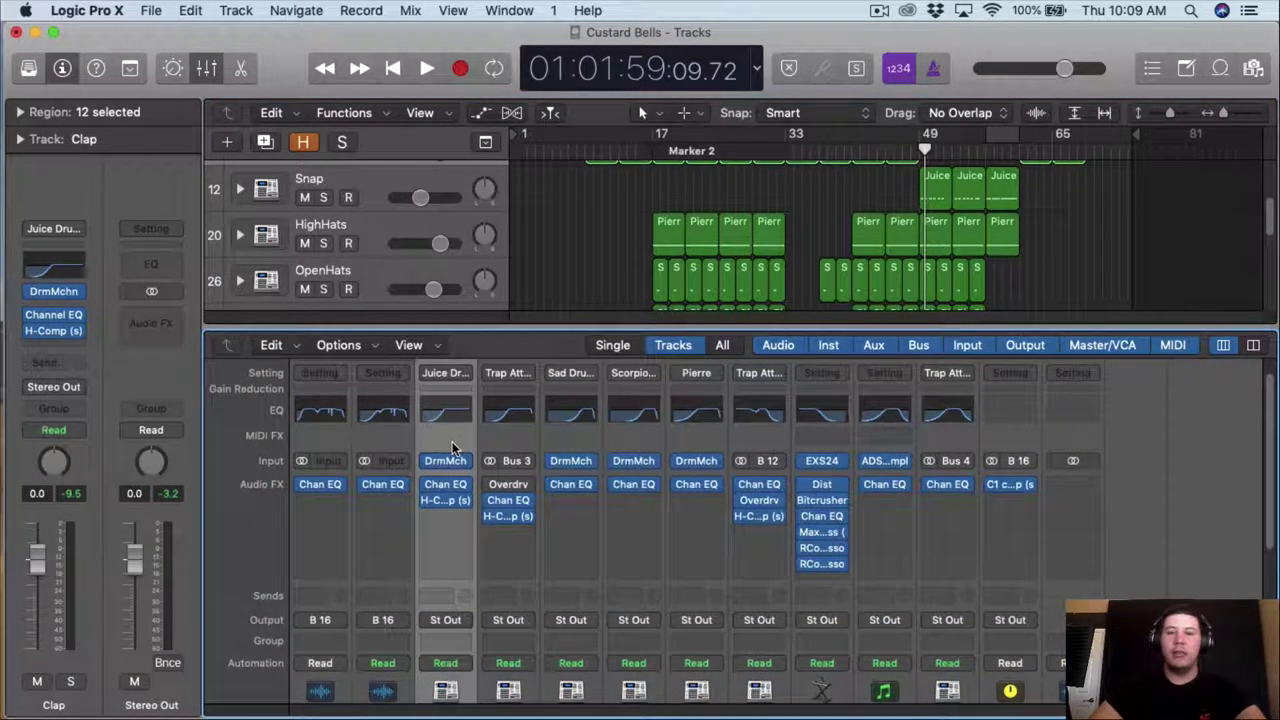
scroll(451, 447, "down", 3)
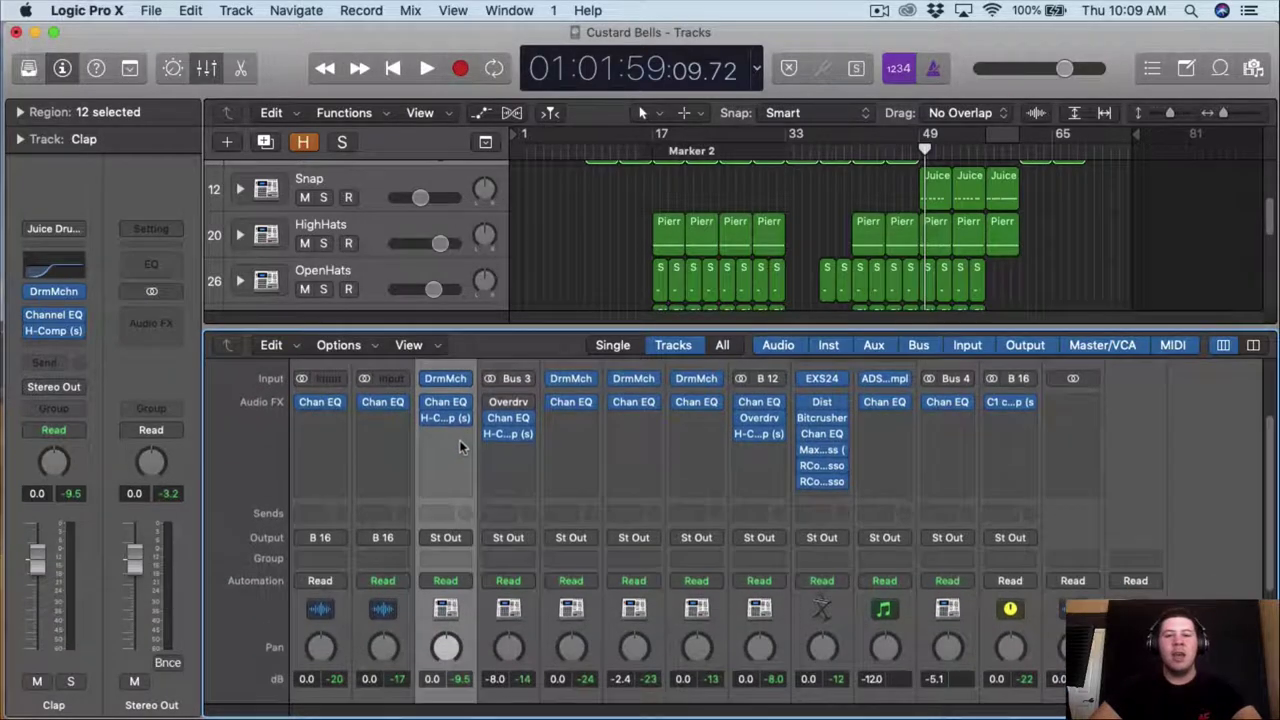
scroll(450, 309, "up", 1)
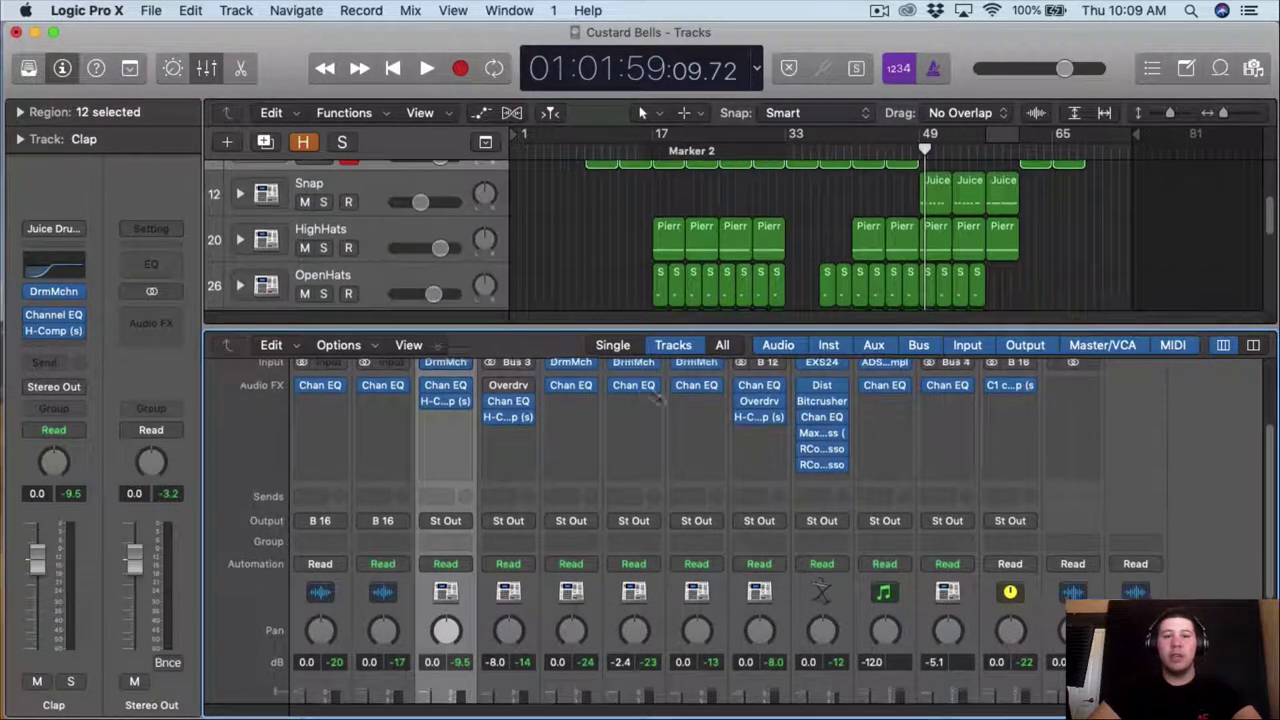
scroll(665, 405, "down", 1)
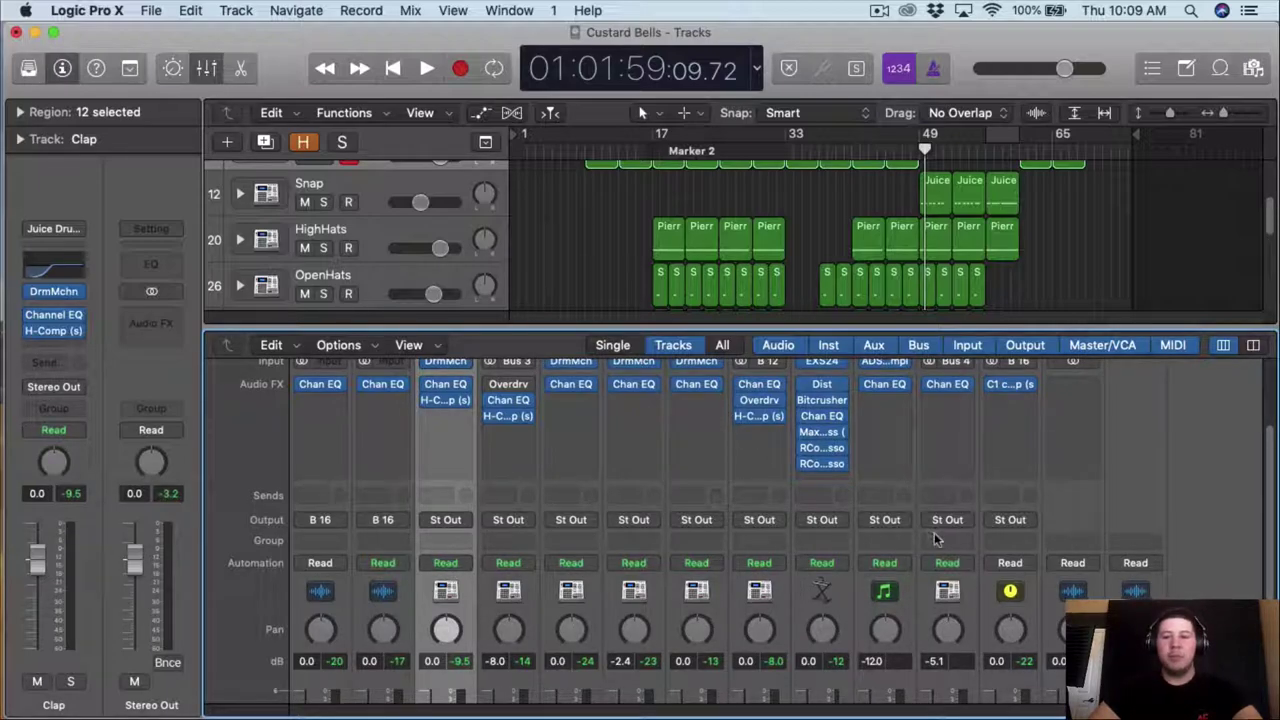
scroll(934, 532, "down", 3)
scroll(371, 200, "up", 8)
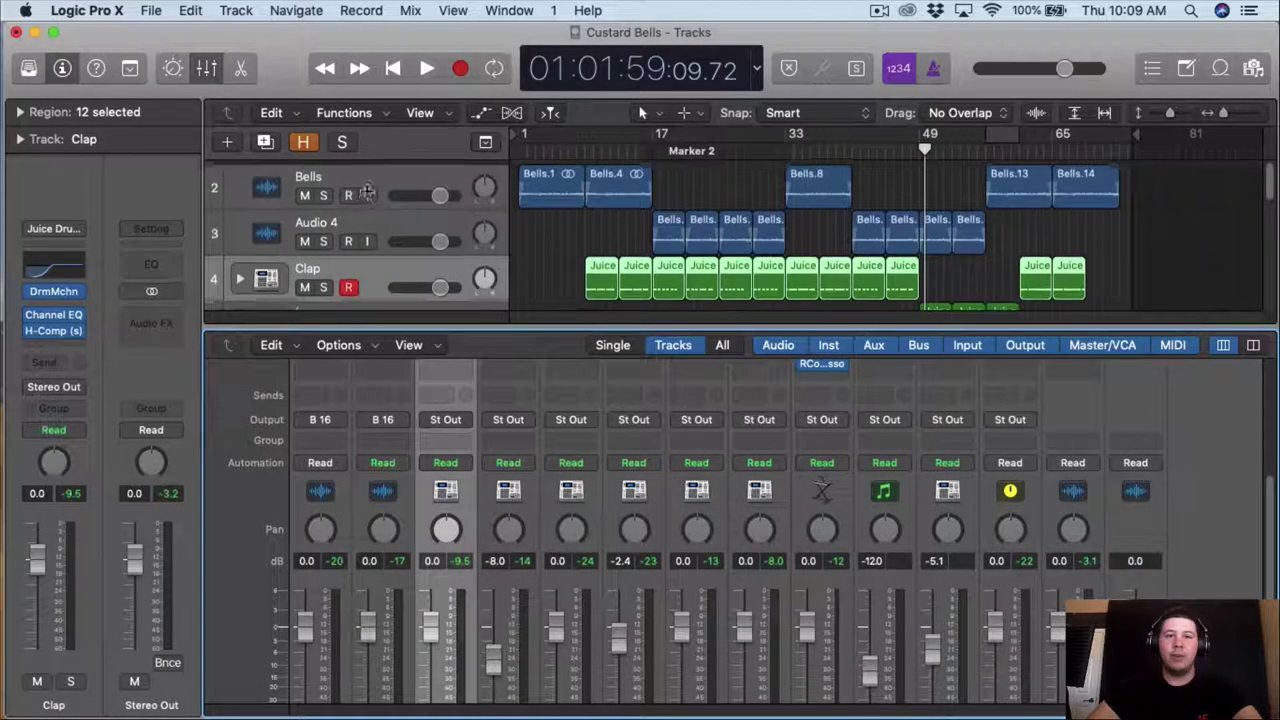
- Select every track from Bells through Bell and lower their volumes together by 2.9 dB during playback, continuing the playback from about bar 20
left_click(371, 176)
key("shift+Down")
key("shift+Down")
key("shift+Down")
key("shift+Down")
key("shift+Down")
key("shift+Down")
key("shift+Down")
key("shift+Down")
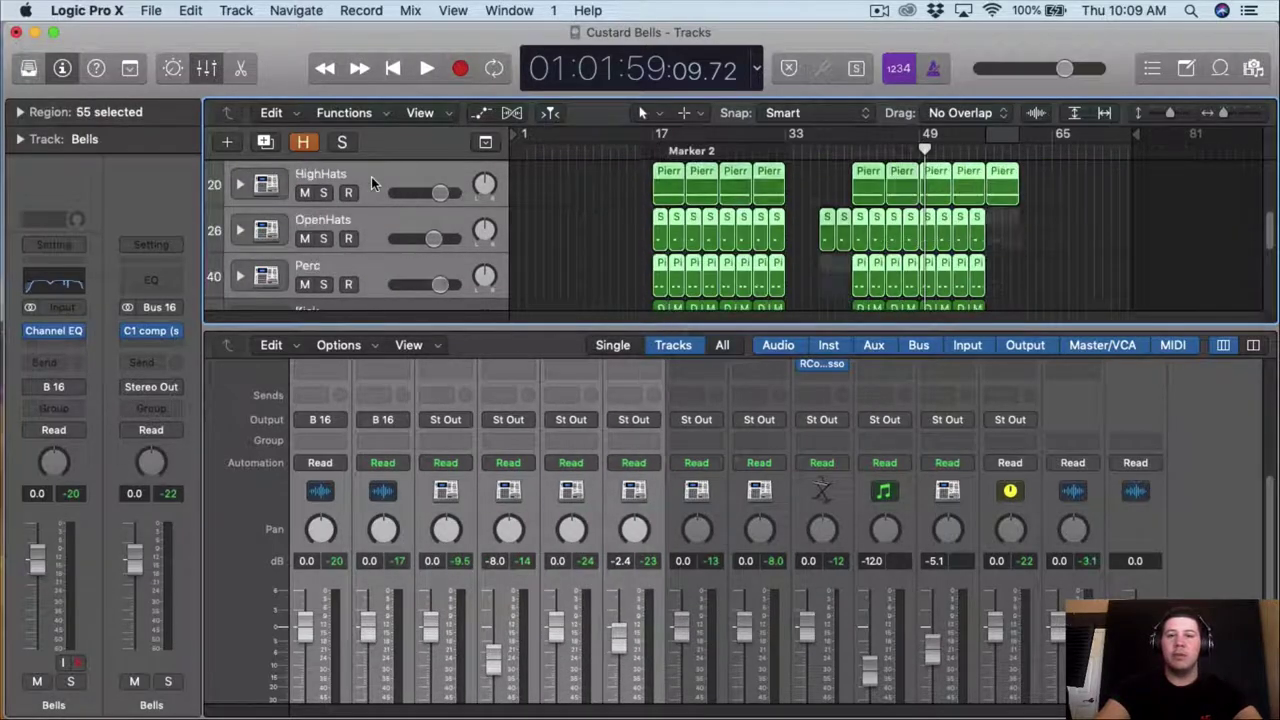
key("shift+Down")
key("shift+Down")
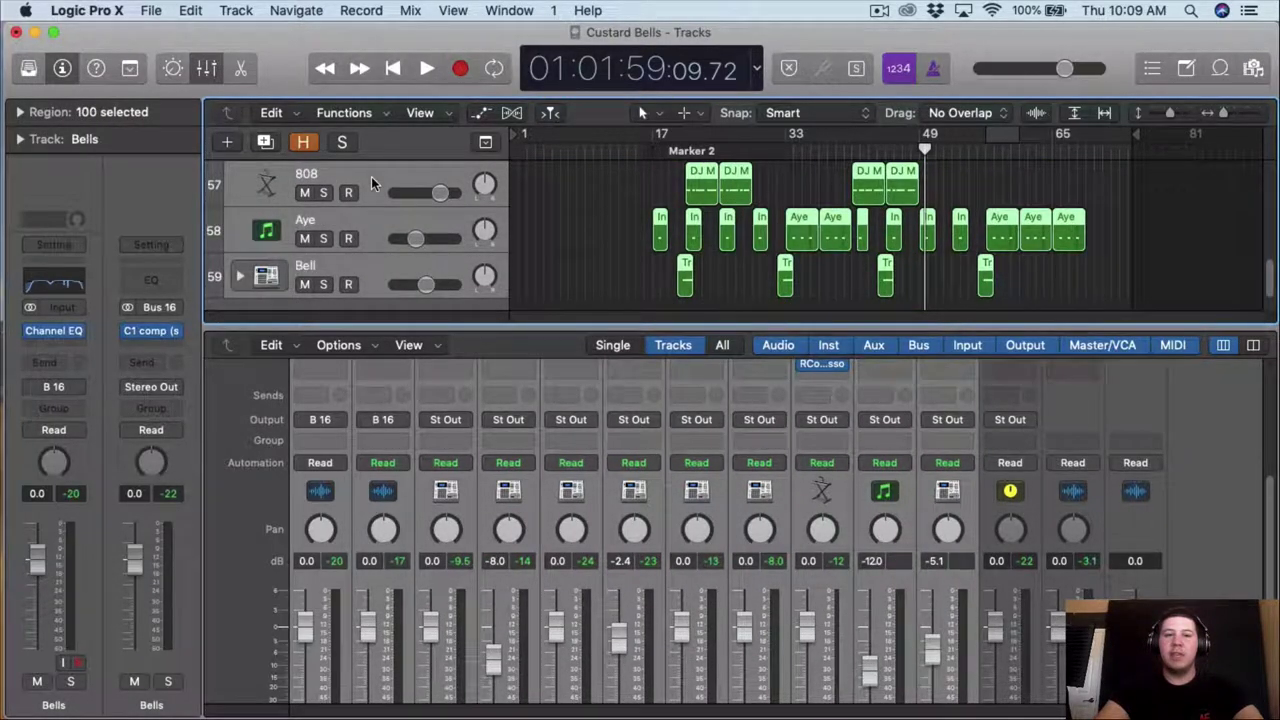
scroll(360, 590, "down", 2)
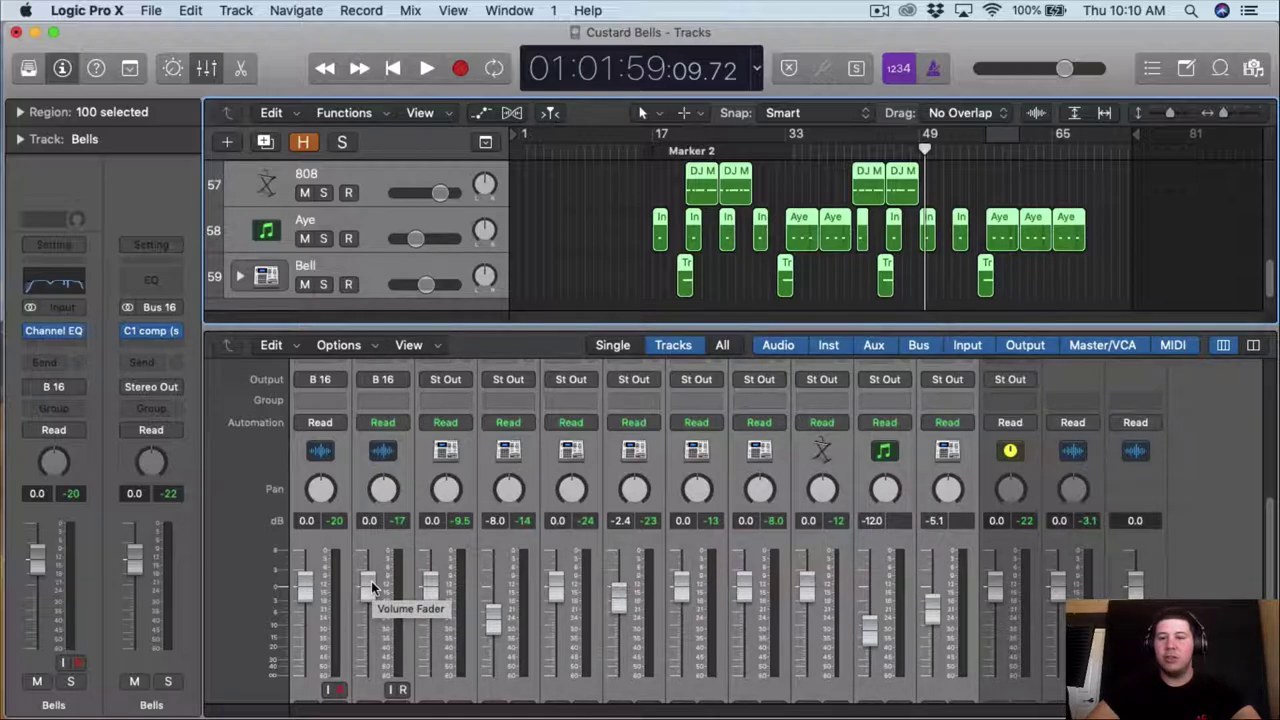
key("space")
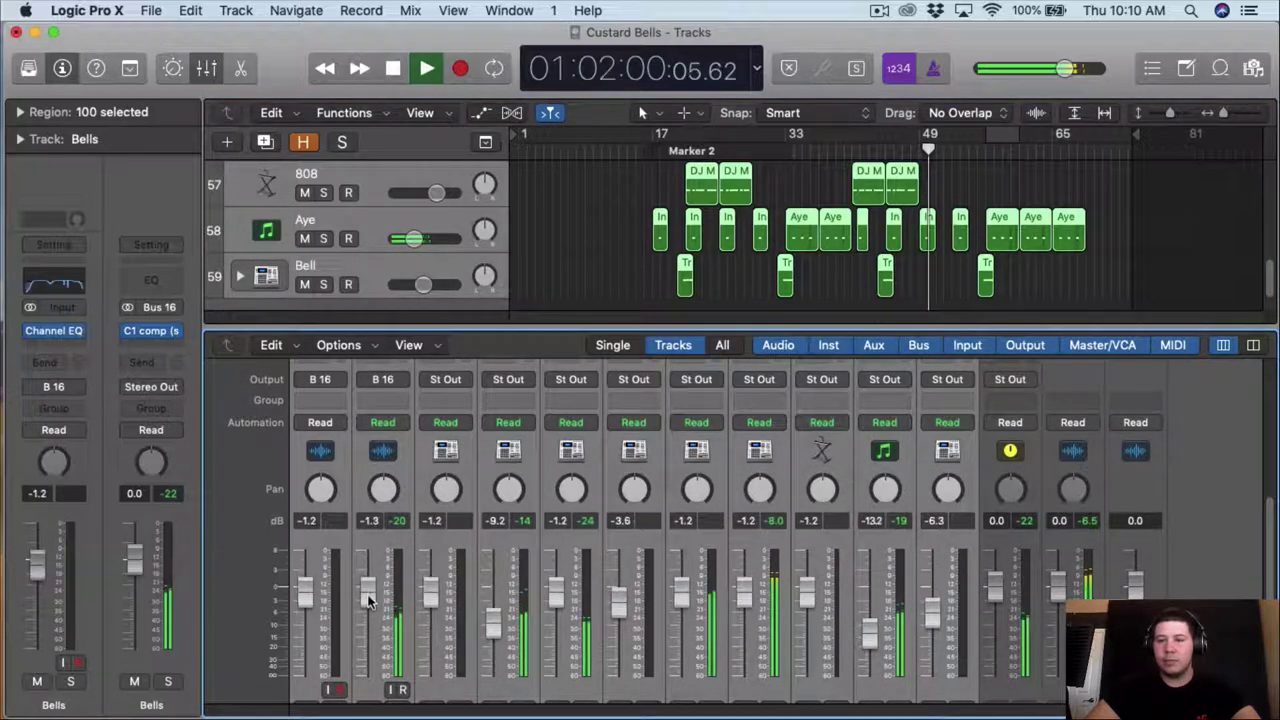
left_click(679, 140)
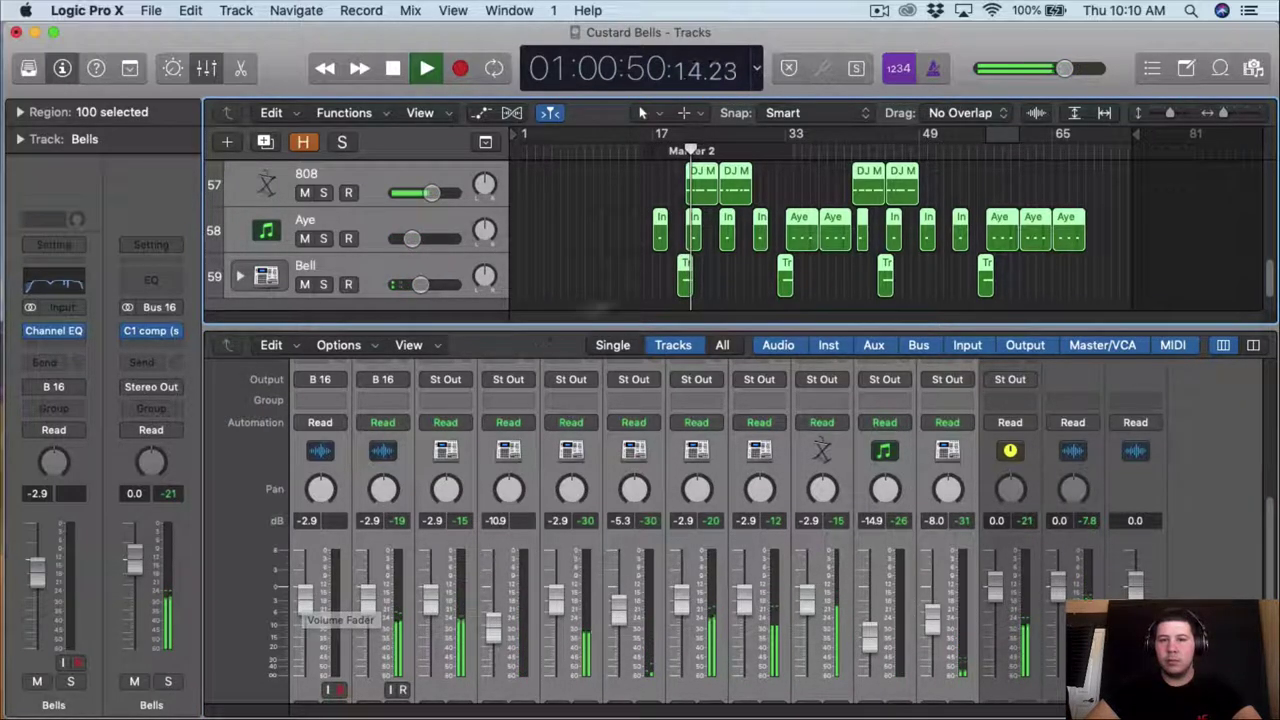
- Clear the region selection, enlarge the tracks area, and select only the Perc track while the beat plays
left_click(740, 280)
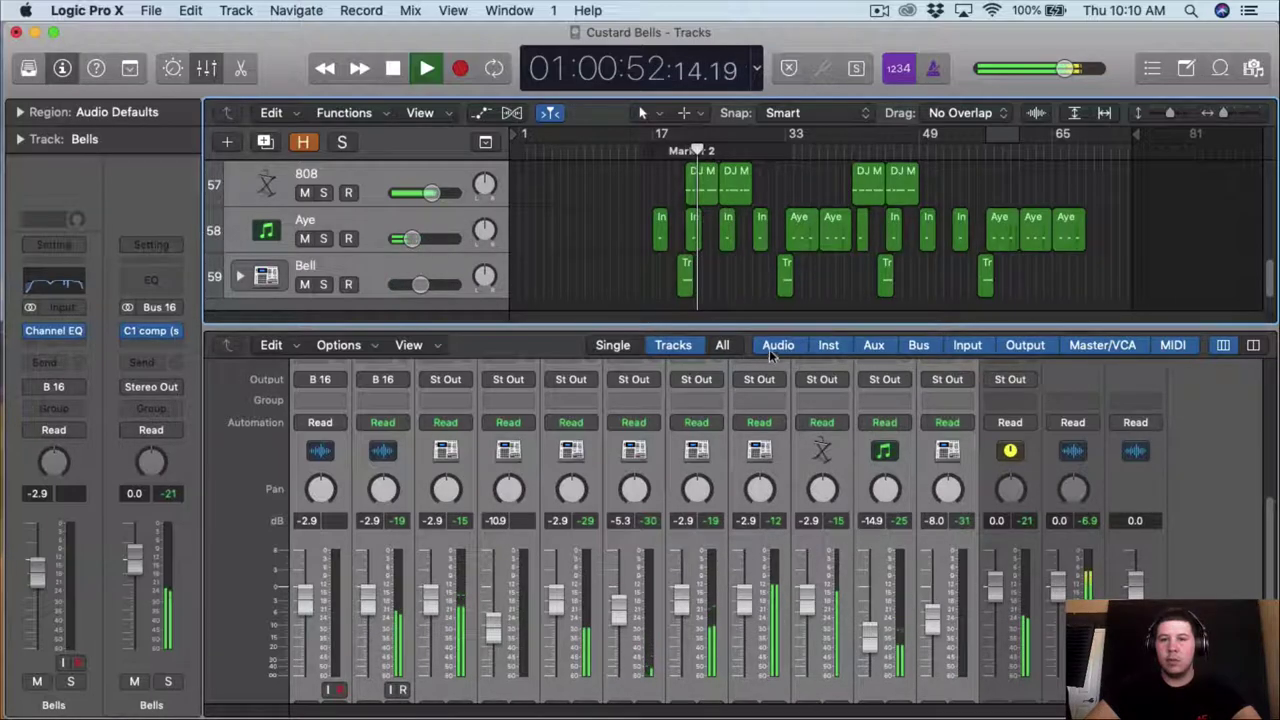
left_click_drag(766, 326, 730, 546)
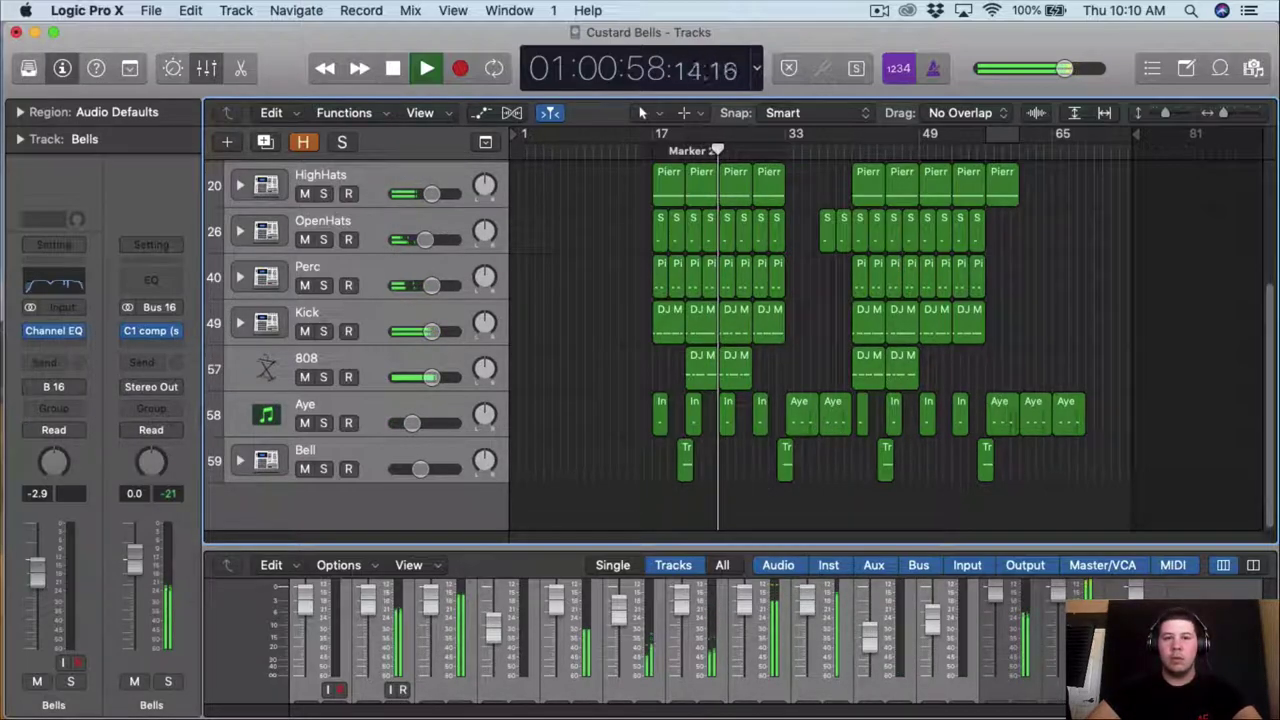
left_click(367, 272)
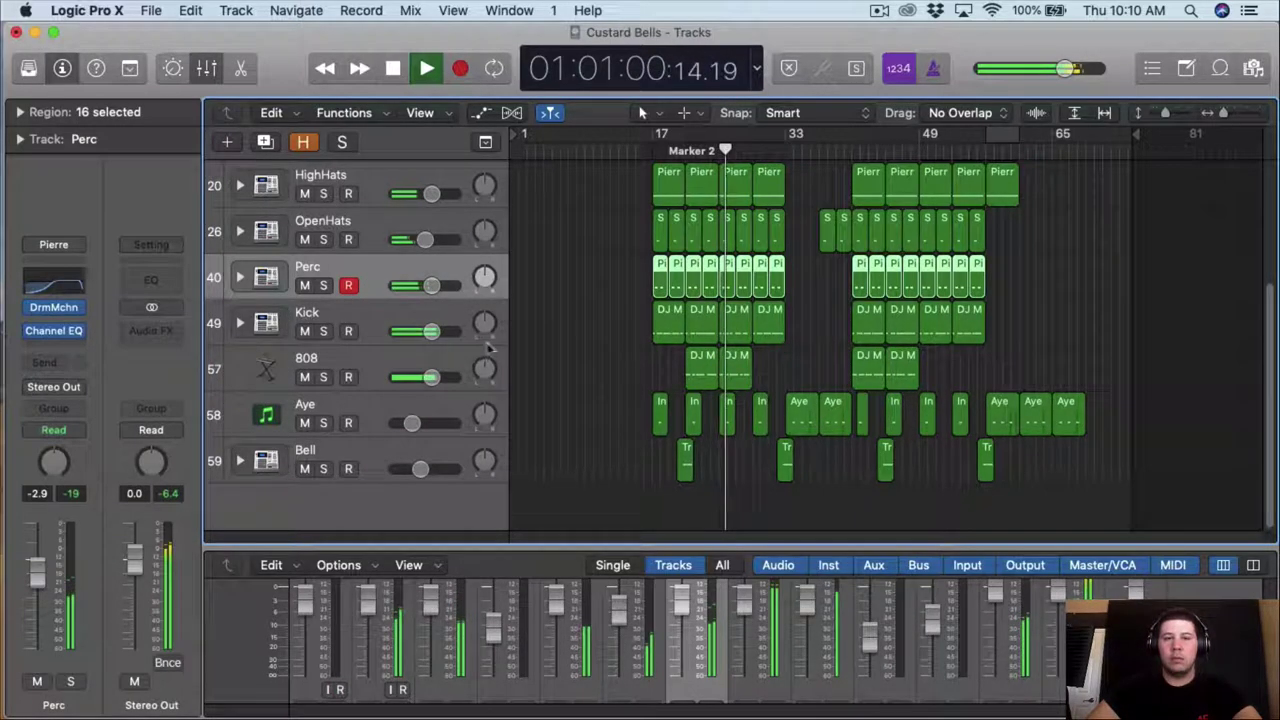
- Enlarge the mixer, stop playback, and review the effects and volume levels of all channels
left_click_drag(530, 547, 530, 266)
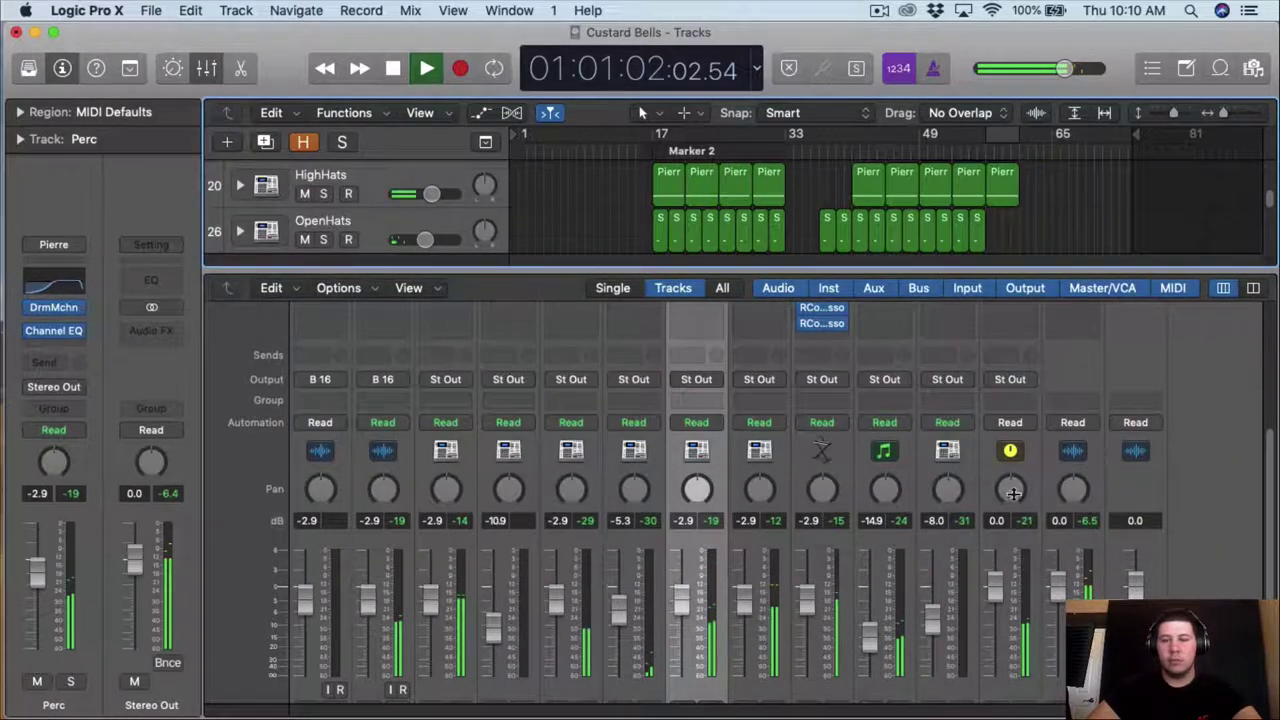
key("space")
scroll(906, 421, "up", 1)
scroll(906, 421, "up", 3)
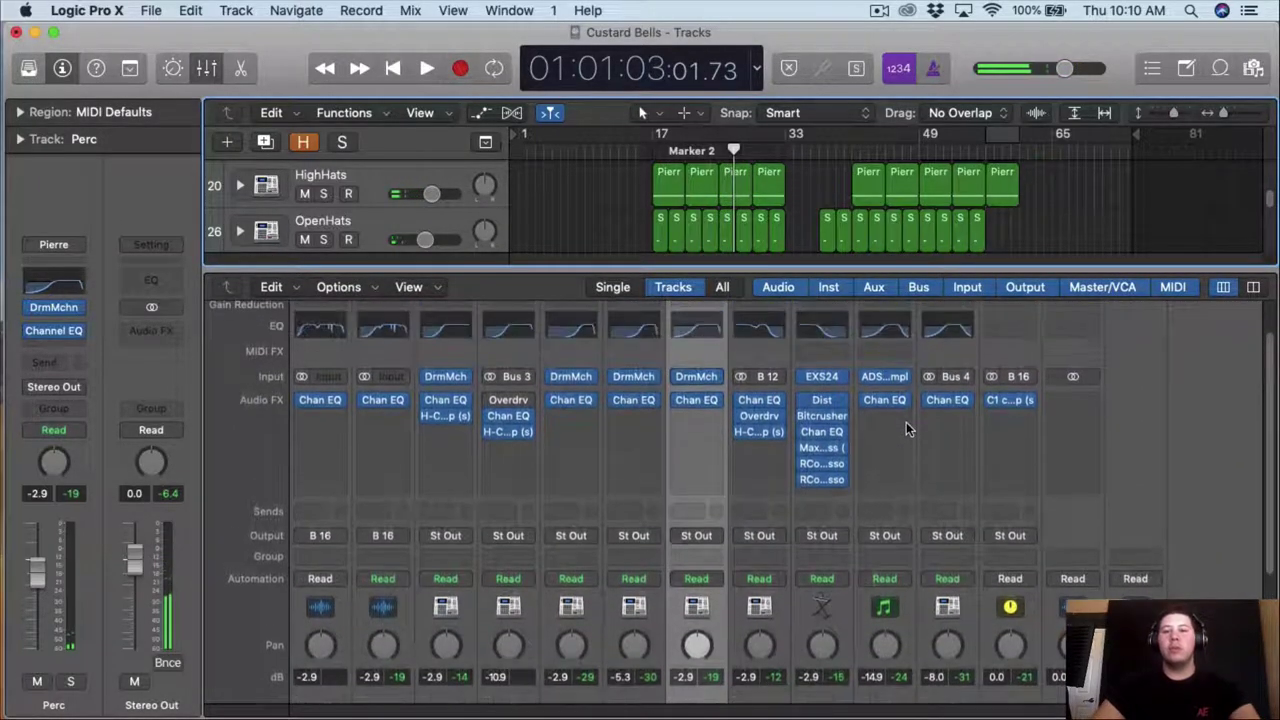
scroll(906, 422, "down", 3)
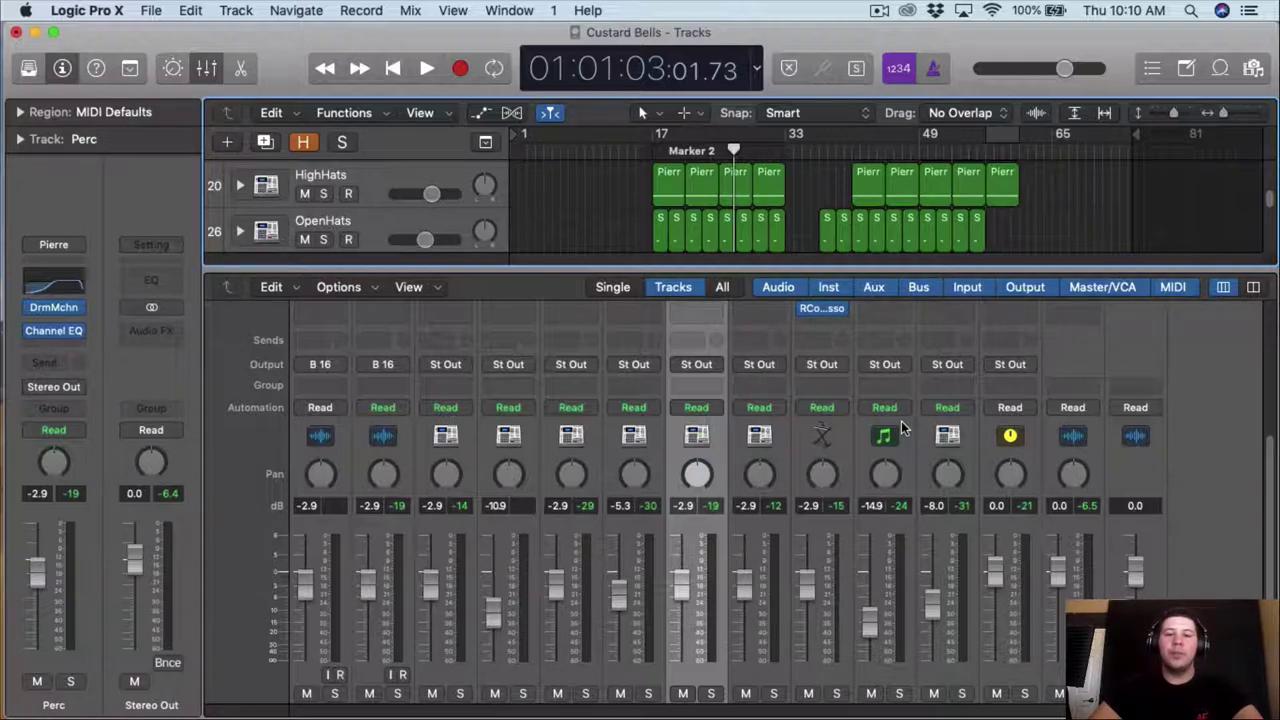
- Enlarge the tracks area and set a cycle range over the whole arrangement, ending just past the last Bells region
left_click_drag(716, 278, 714, 593)
scroll(760, 500, "up", 5)
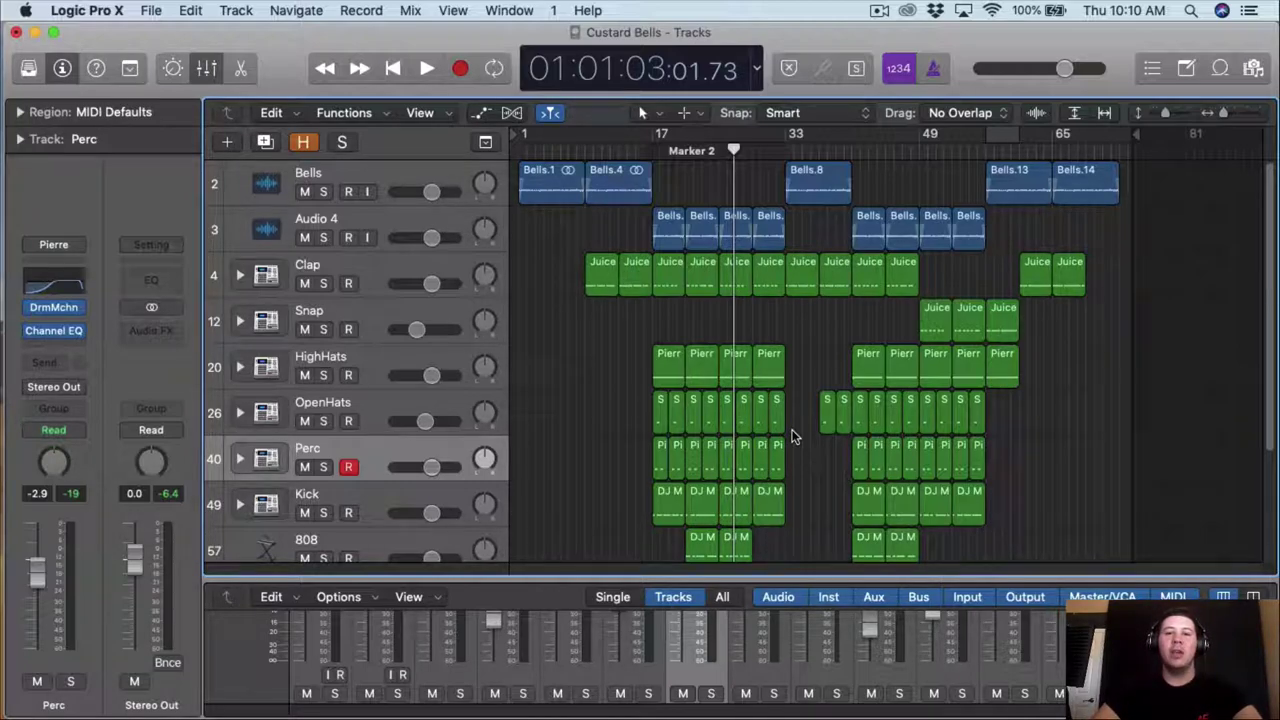
left_click_drag(522, 137, 1129, 211)
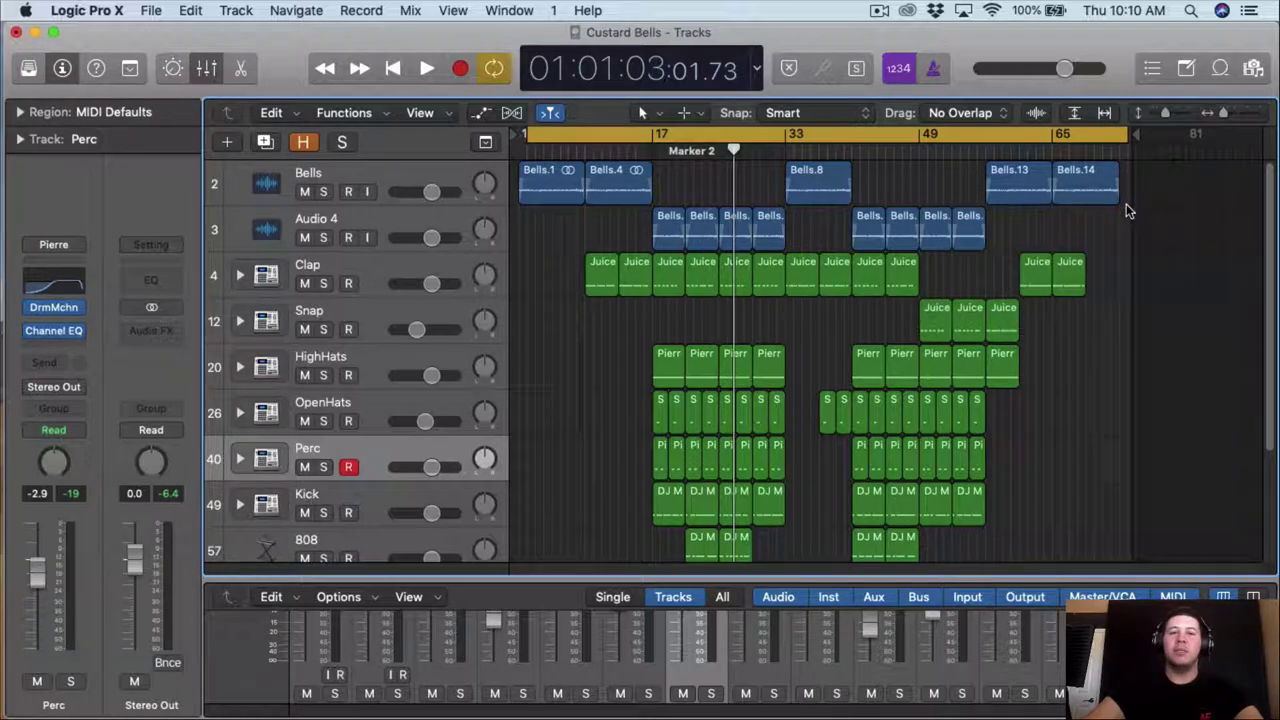